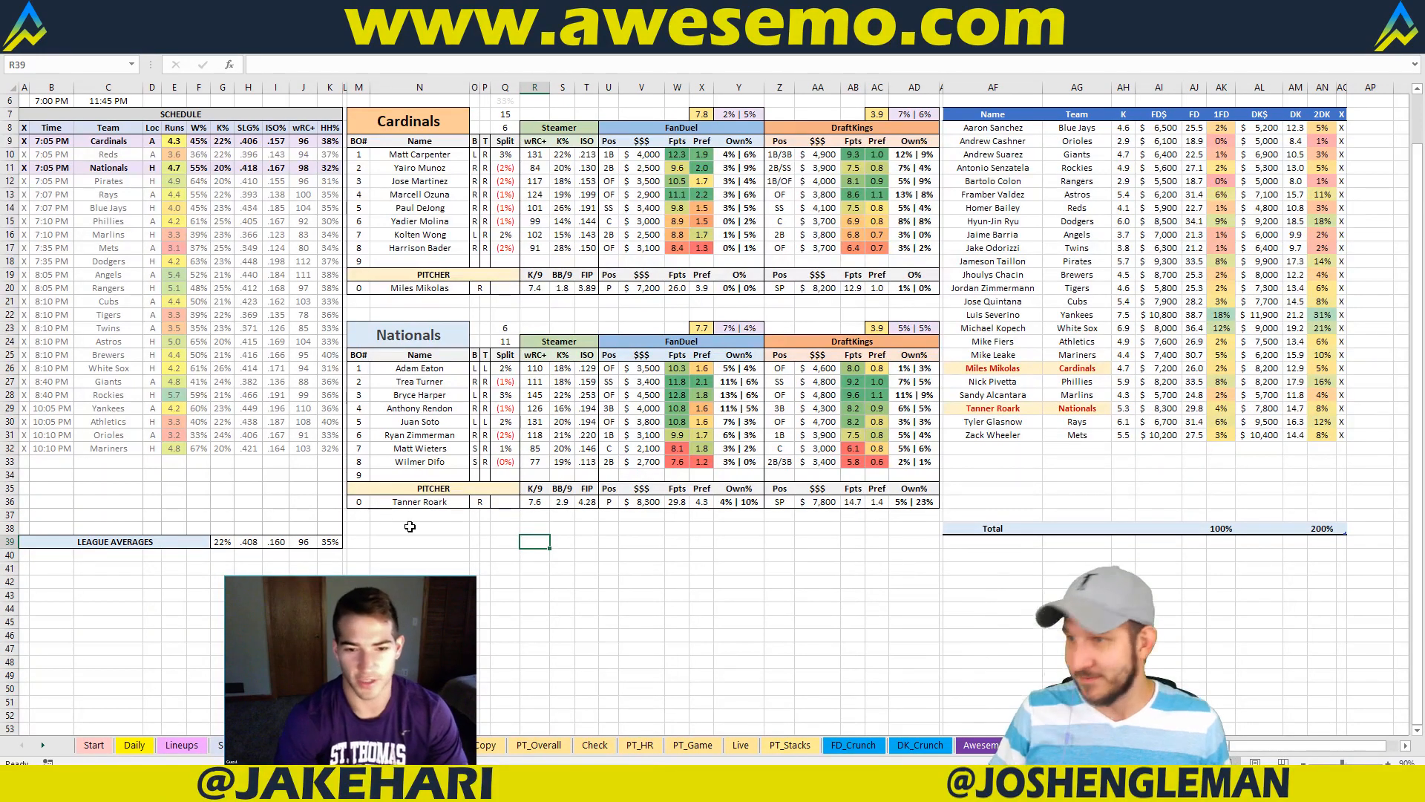
left_click(311, 541)
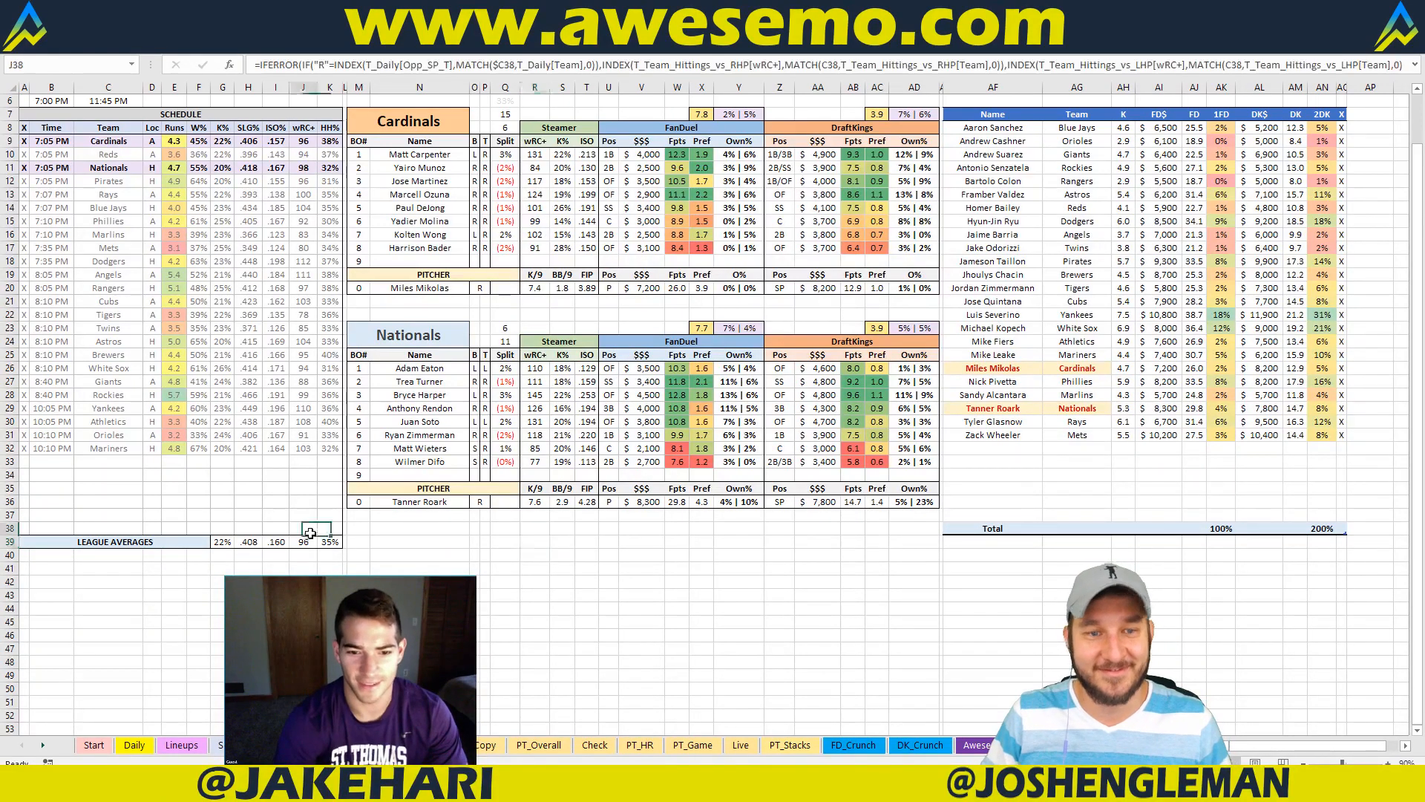
left_click(415, 541)
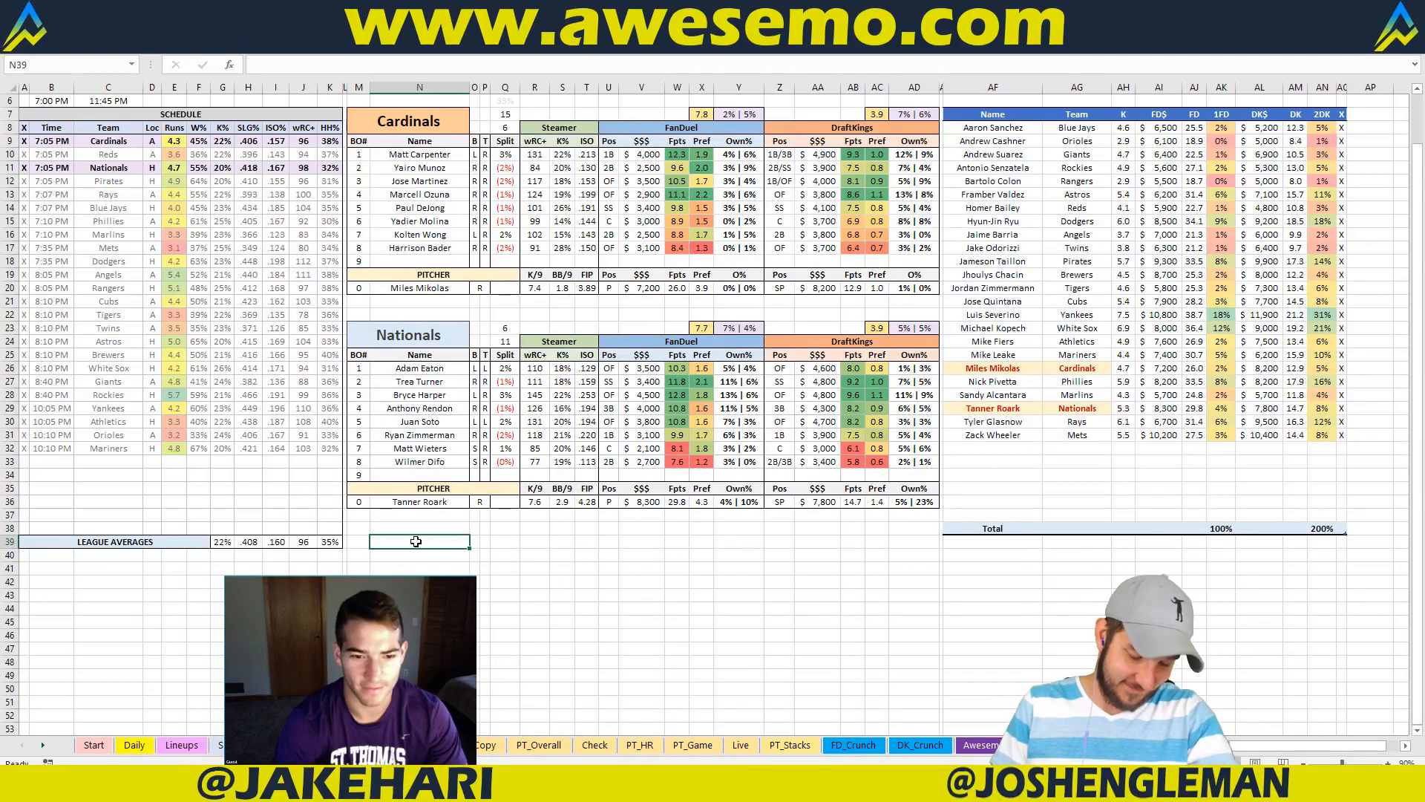
Step: Switch to TweetDeck in the browser and retweet Awesemo_Com's "MLB DFS Strategy | Wednesday 9/5" post
mouse_move(75, 784)
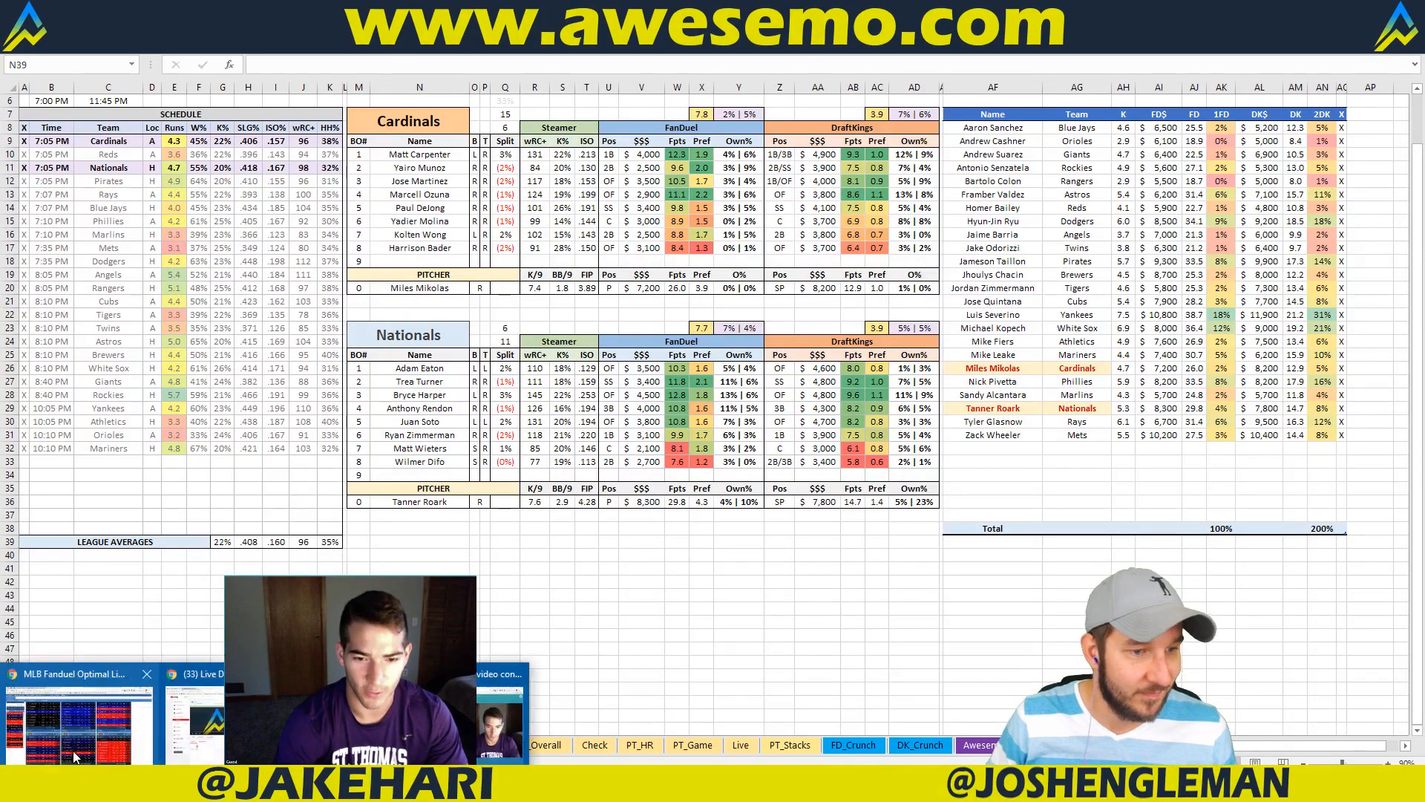
left_click(74, 751)
left_click(401, 11)
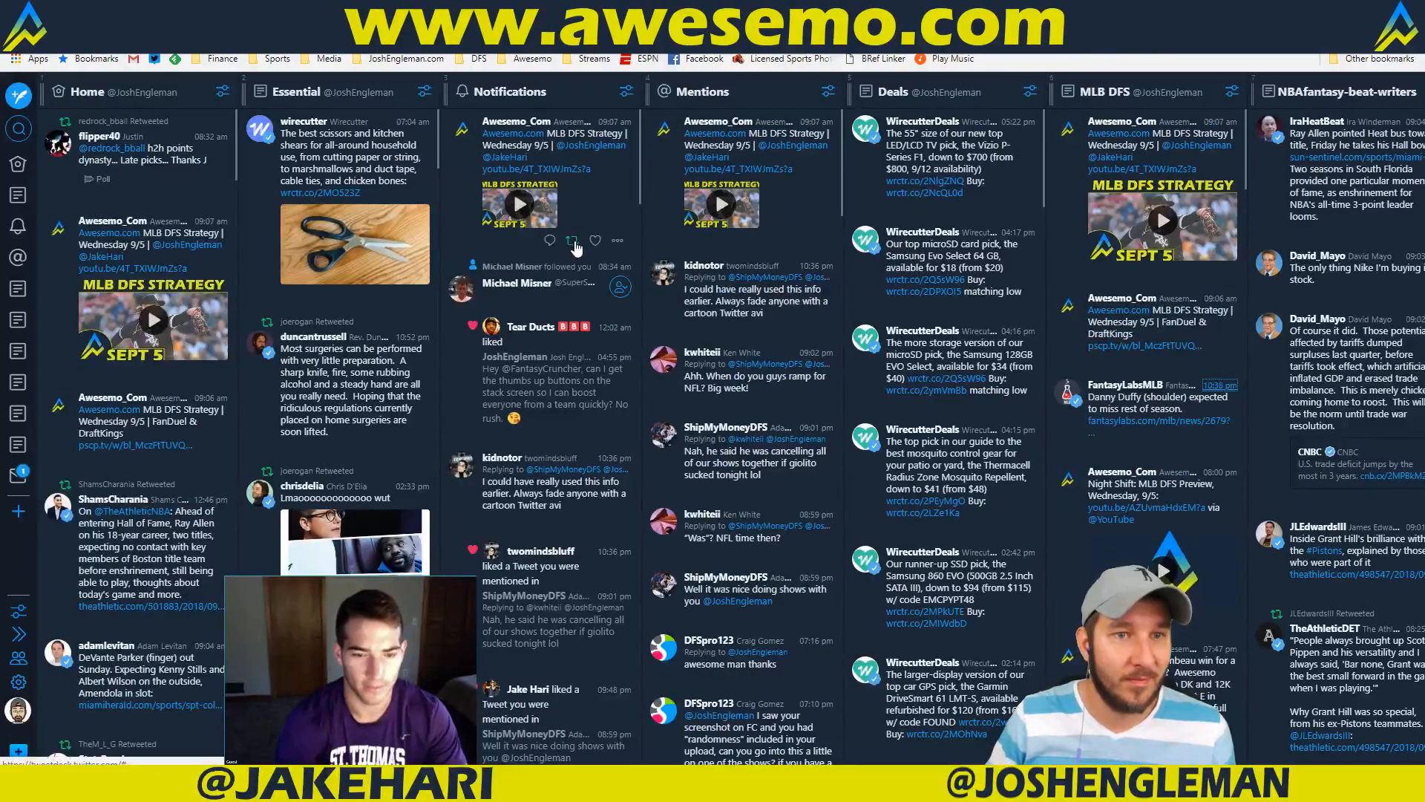
left_click(572, 245)
left_click(906, 502)
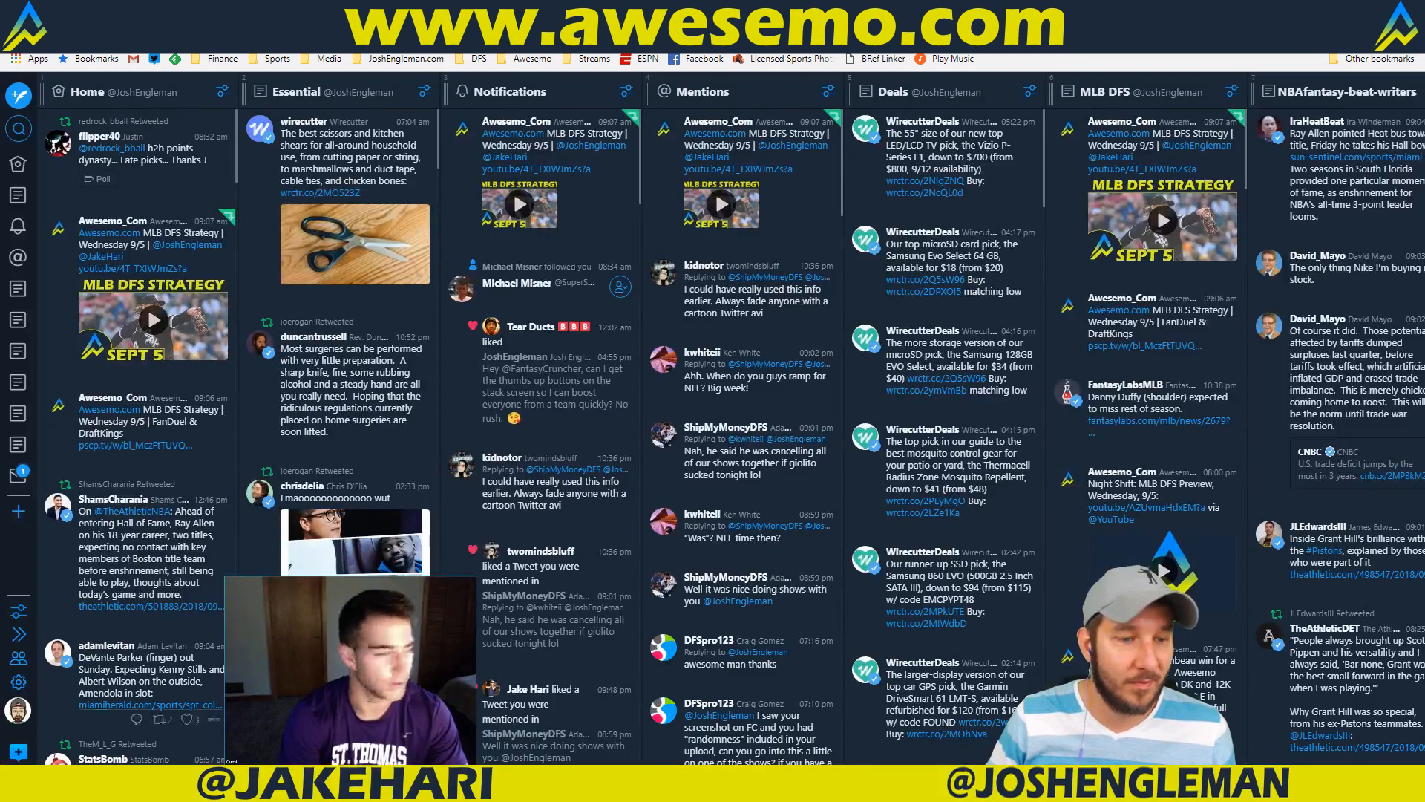
Step: Switch back to the Excel workbook and review the Cardinals and Nationals matchup, including Marcell Ozuna's FanDuel salary and Miles Mikolas's BB/9
key("alt+Tab")
left_click(419, 635)
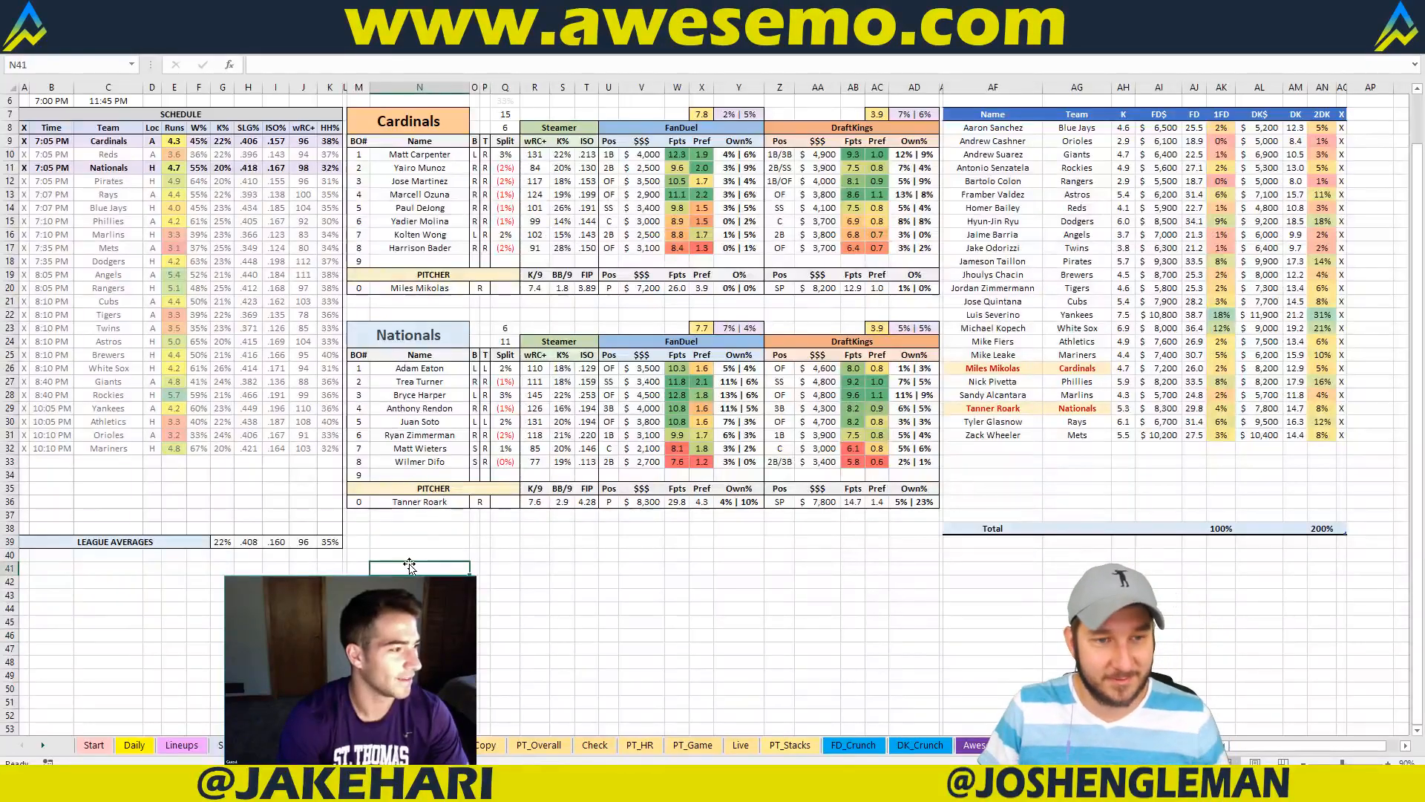
left_click(419, 541)
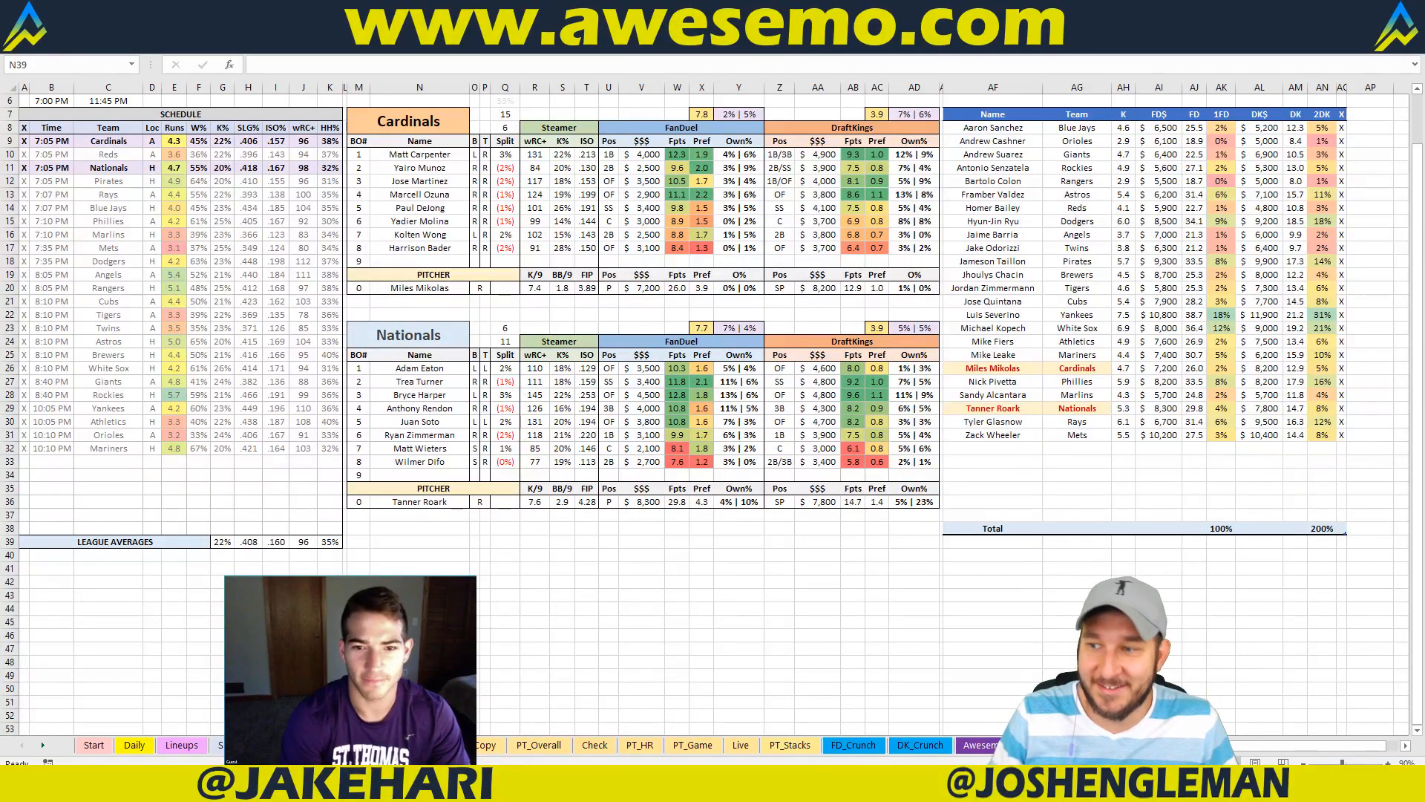
left_click(431, 529)
left_click(503, 528)
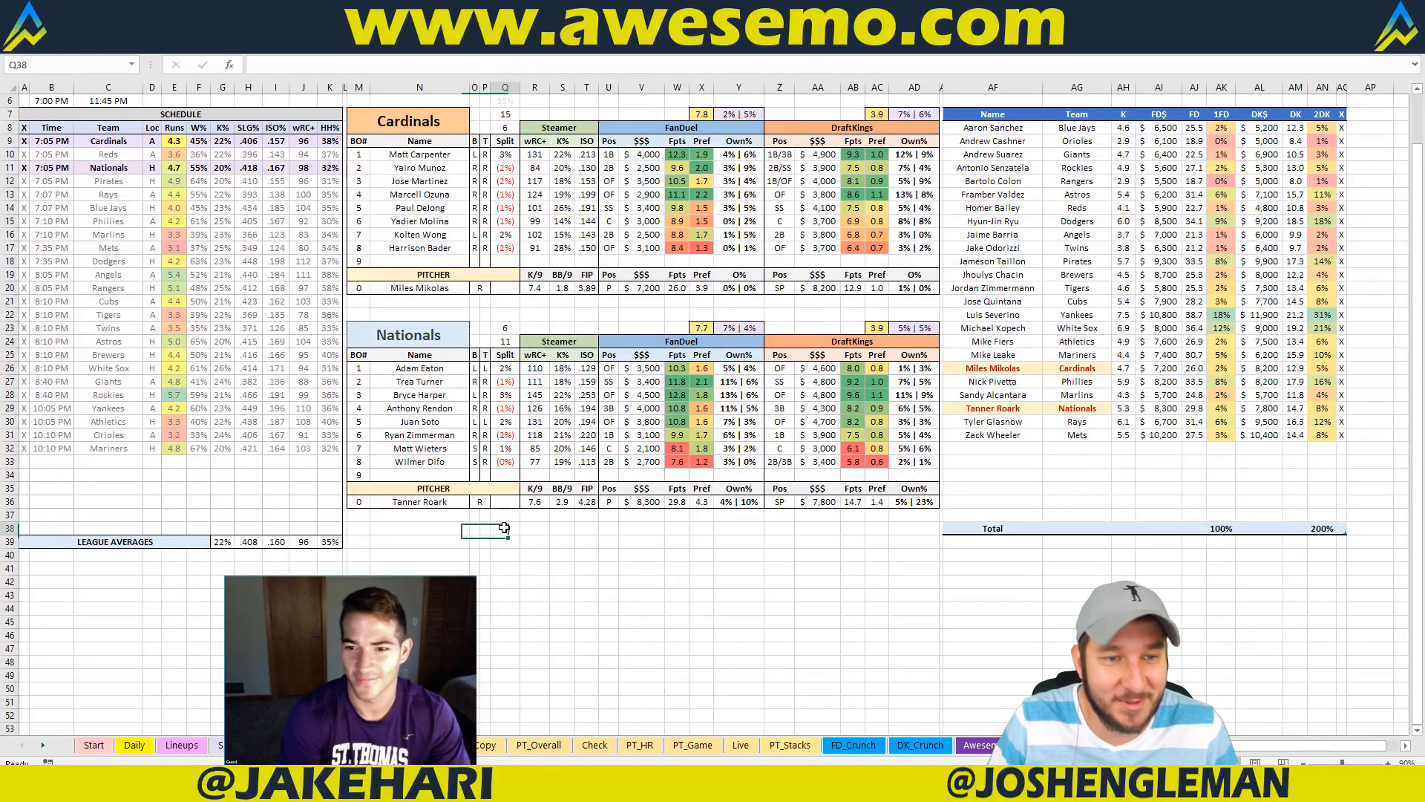
key("Right")
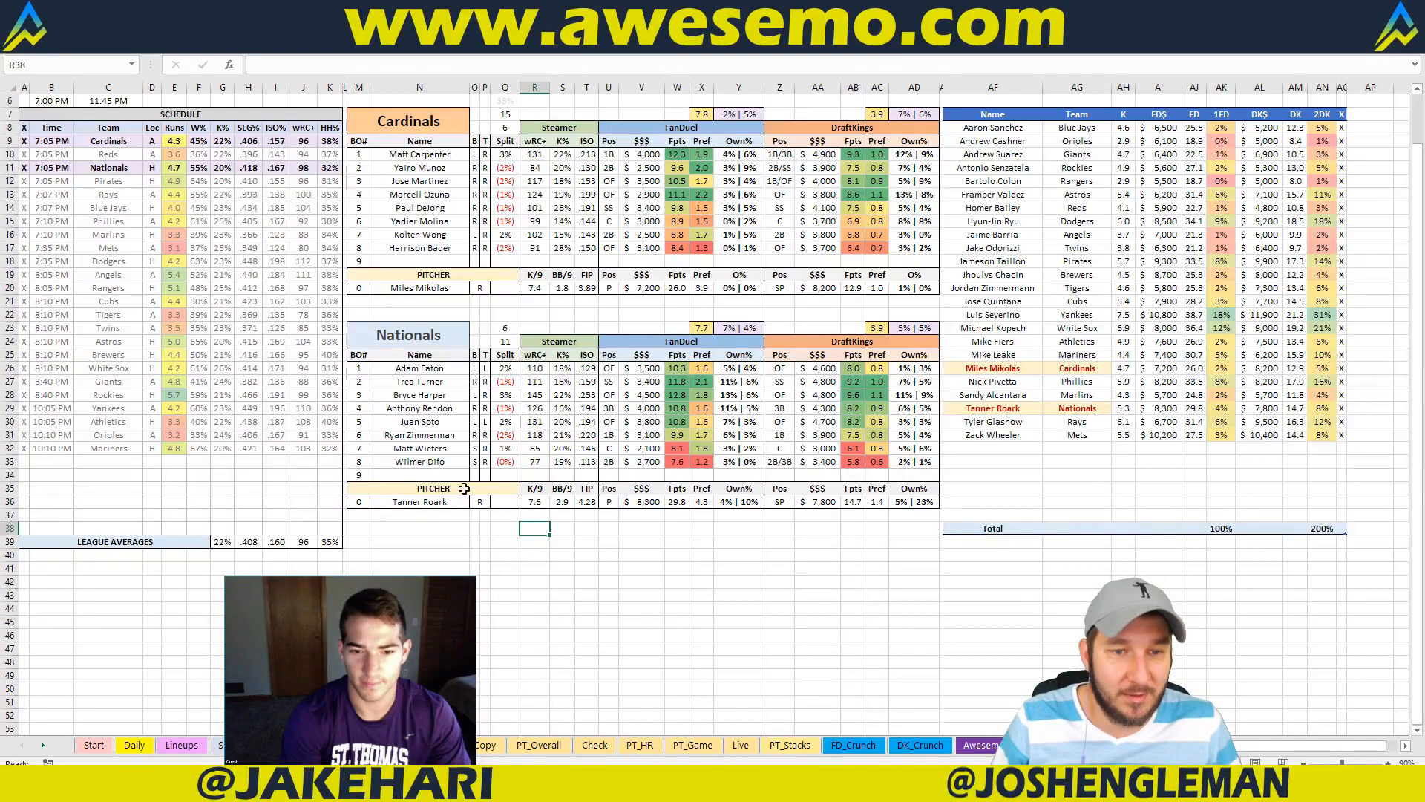
left_click(686, 577)
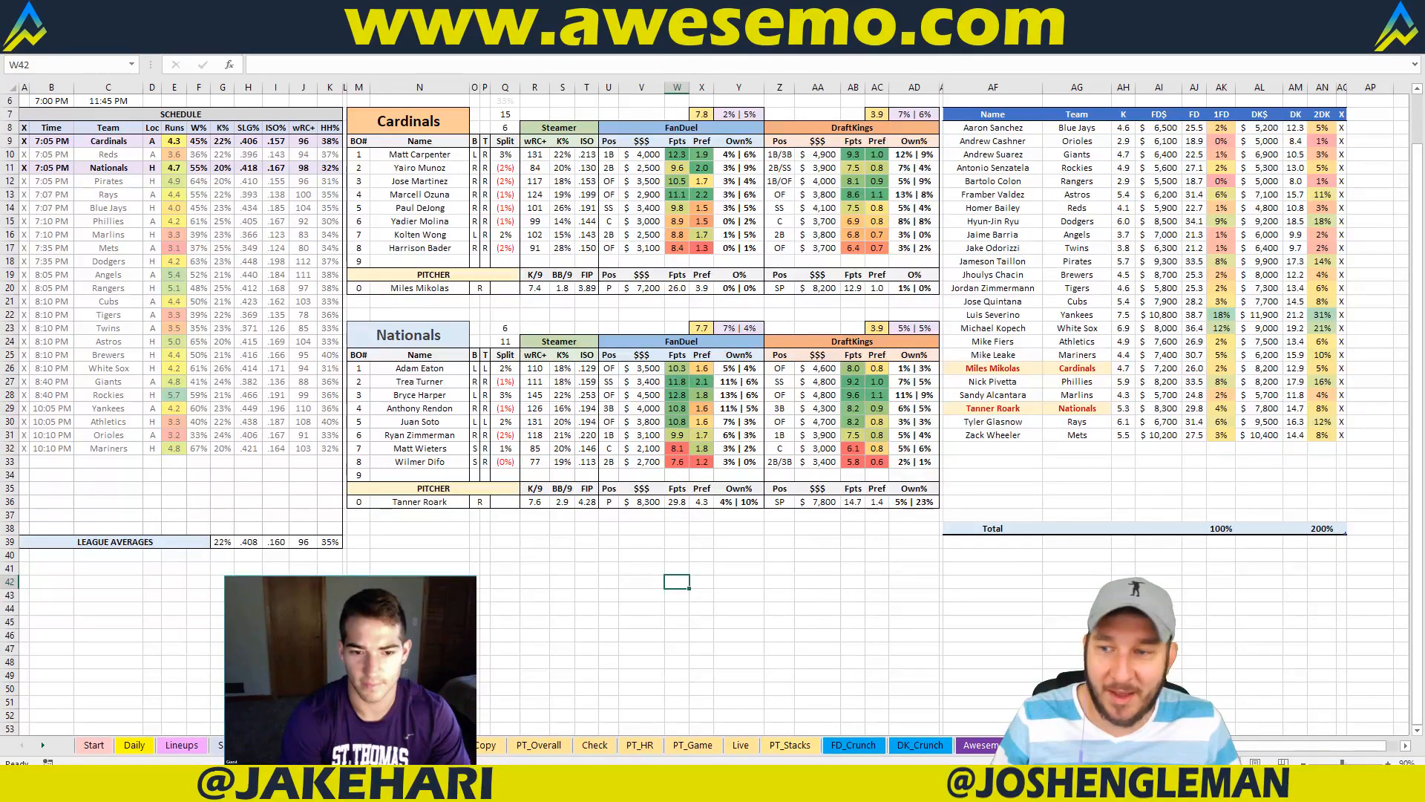
left_click(666, 520)
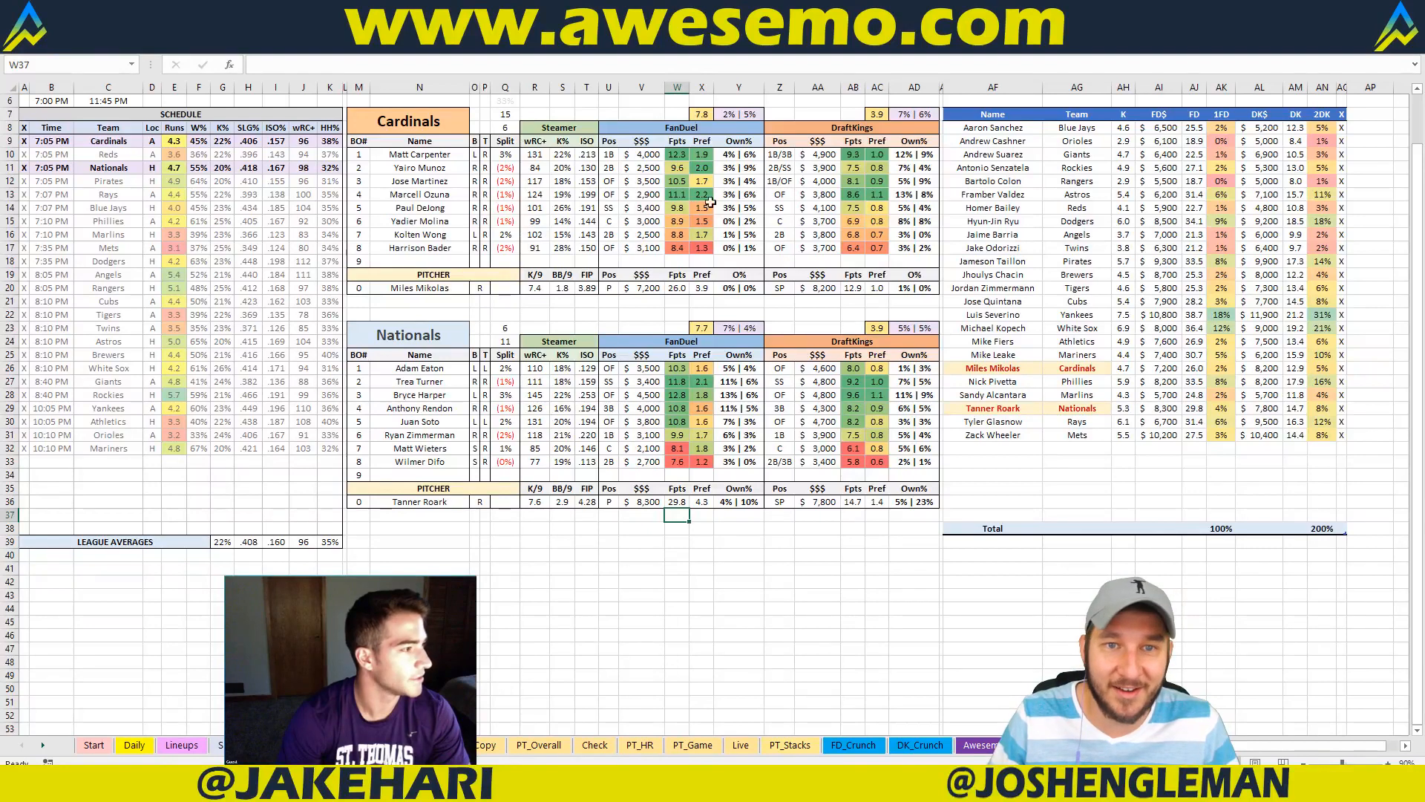
left_click(636, 195)
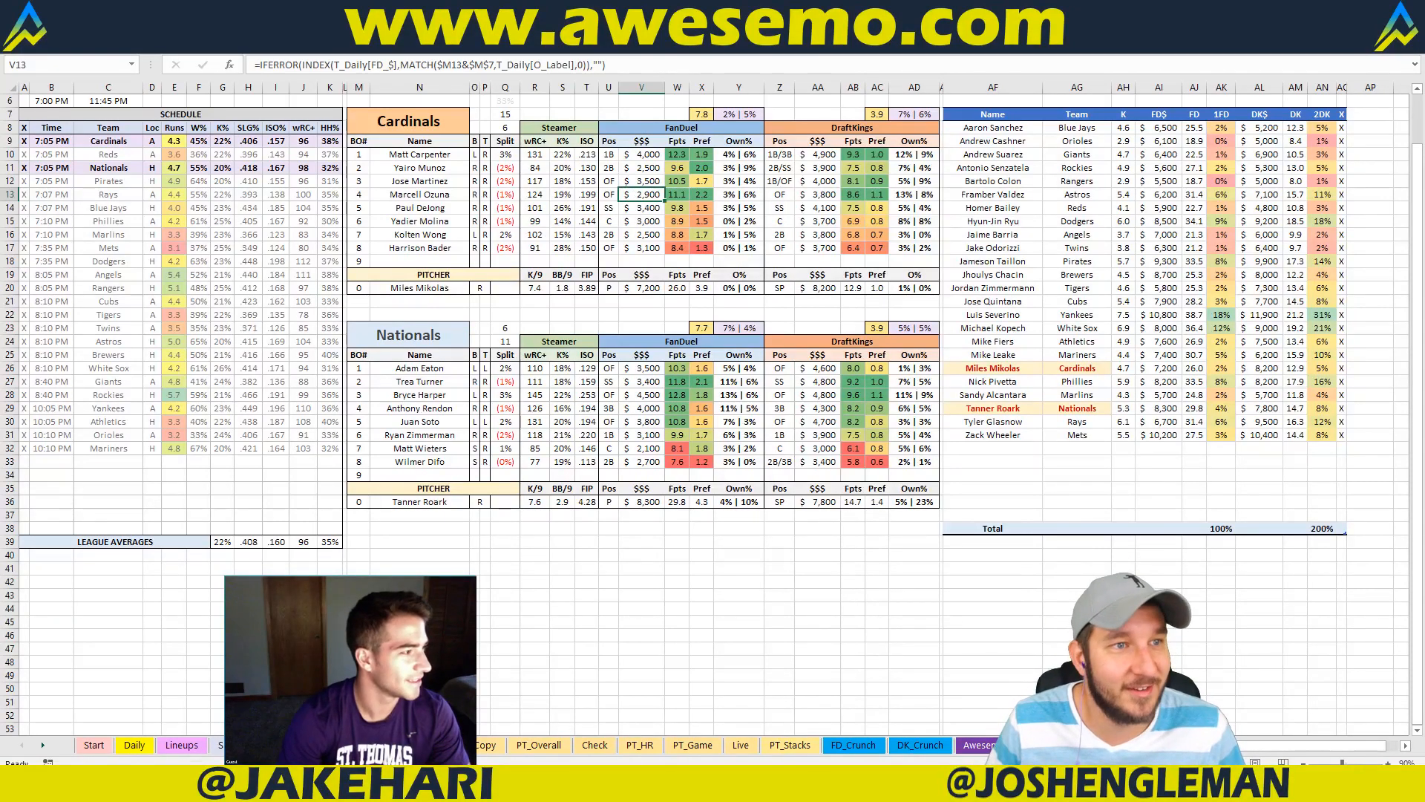
left_click(362, 124)
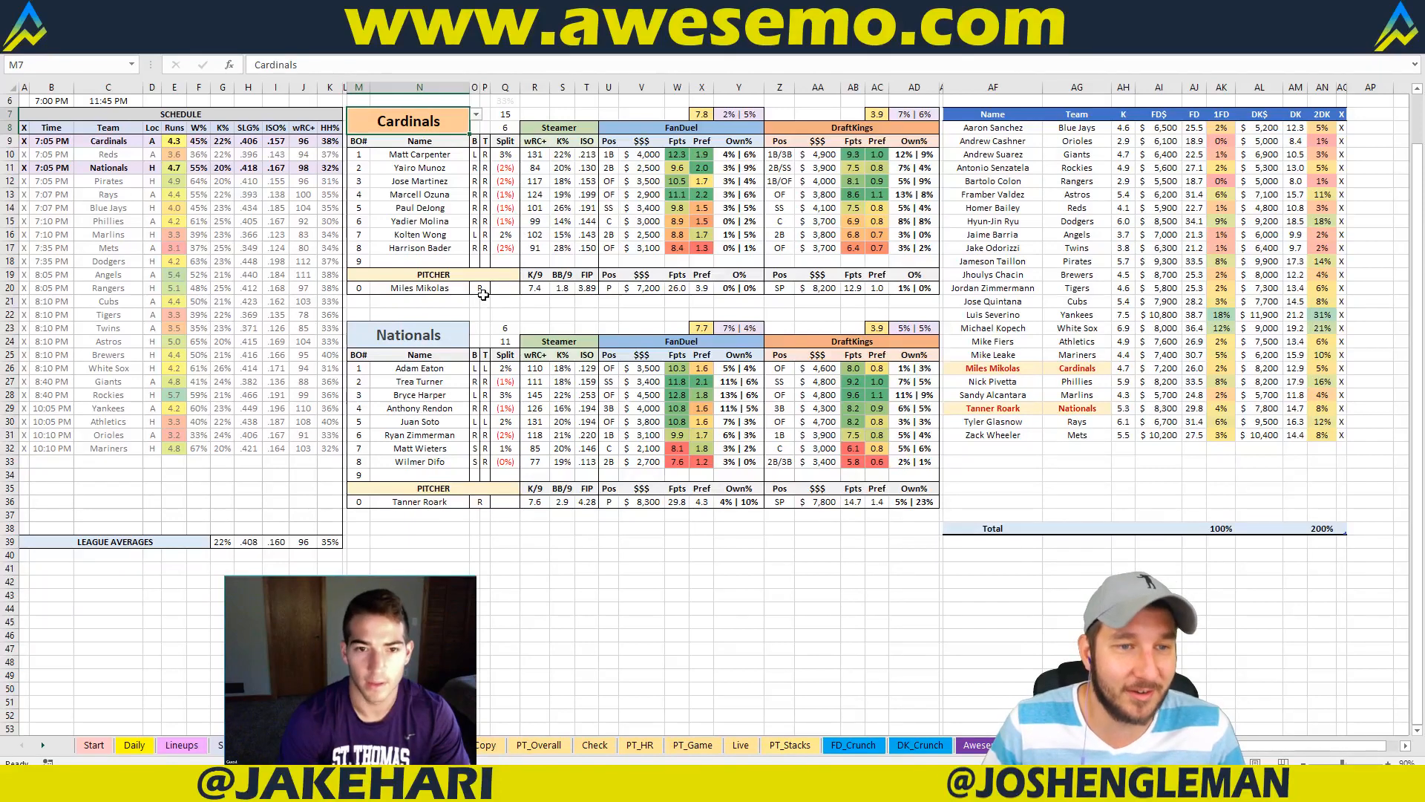
left_click(556, 288)
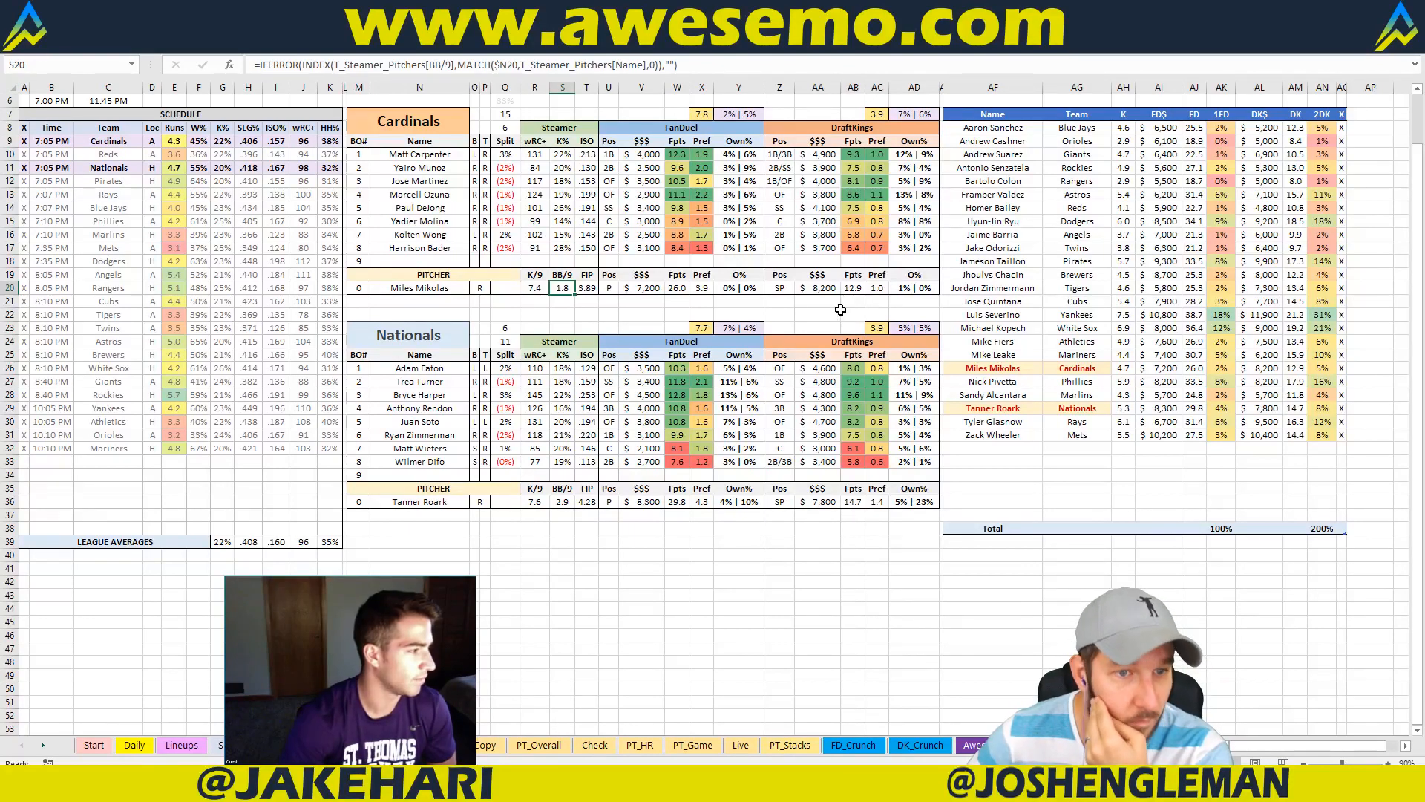
Step: Check the team stack and pitcher ownership pivot tables against the Cardinals and Nationals matchup sheet
left_click(446, 745)
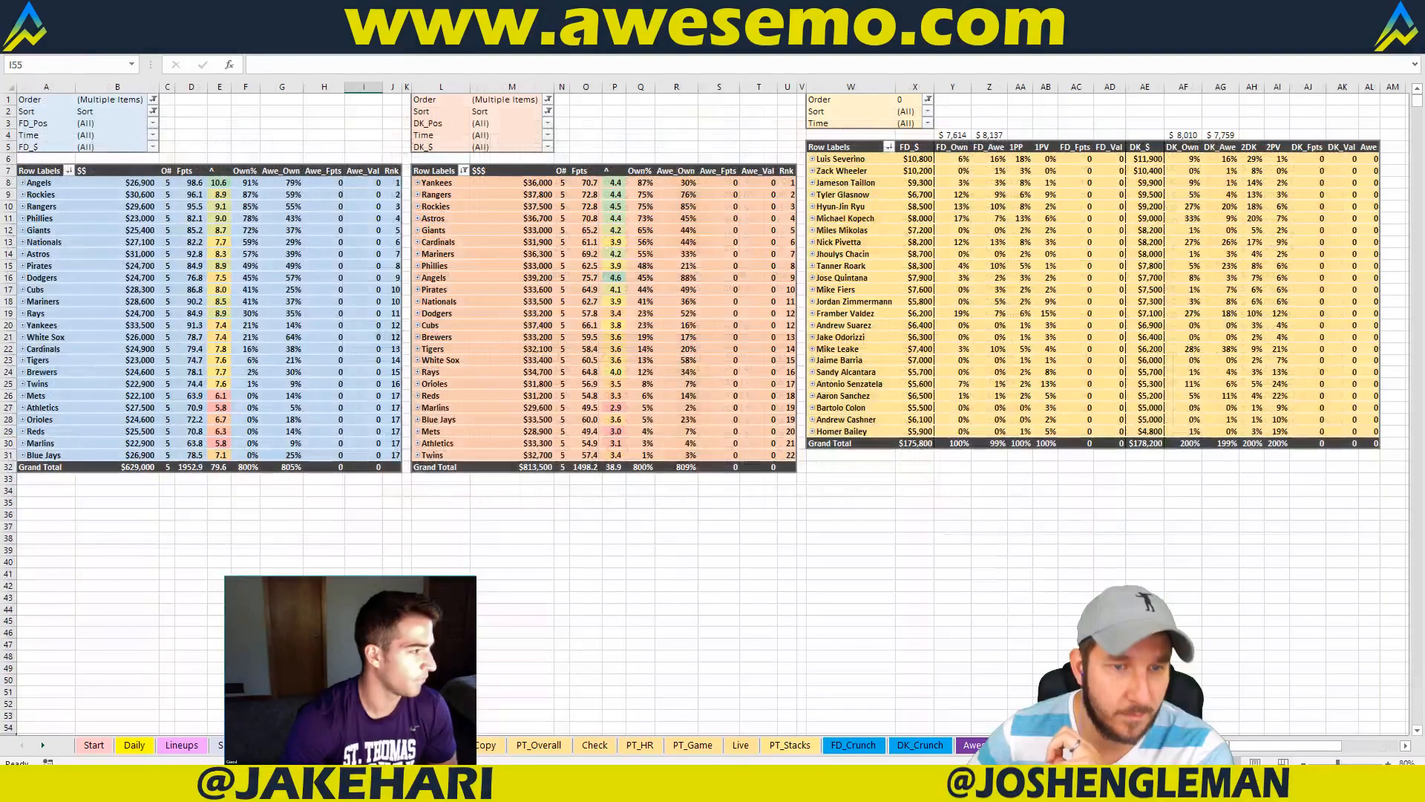
left_click(386, 745)
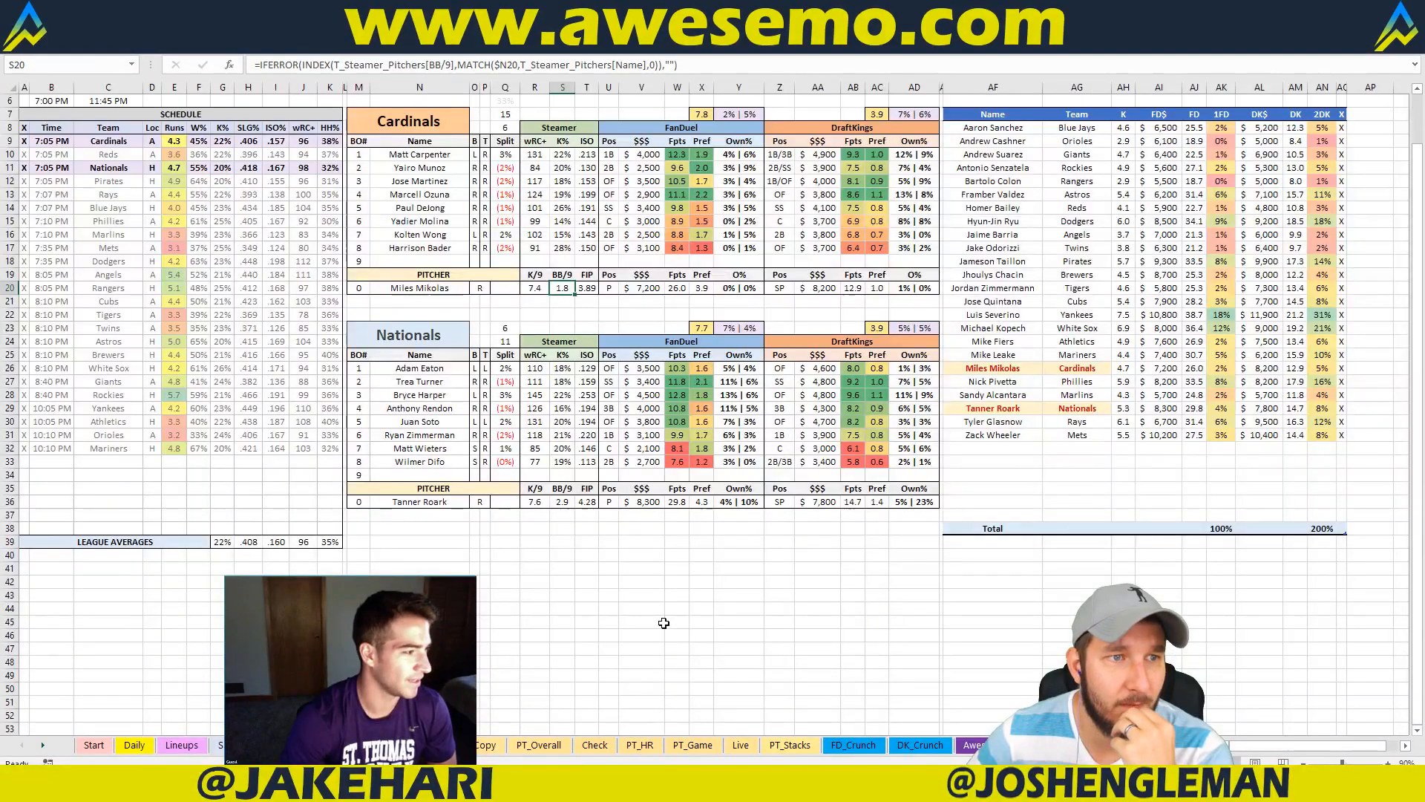
left_click(695, 532)
left_click(613, 531)
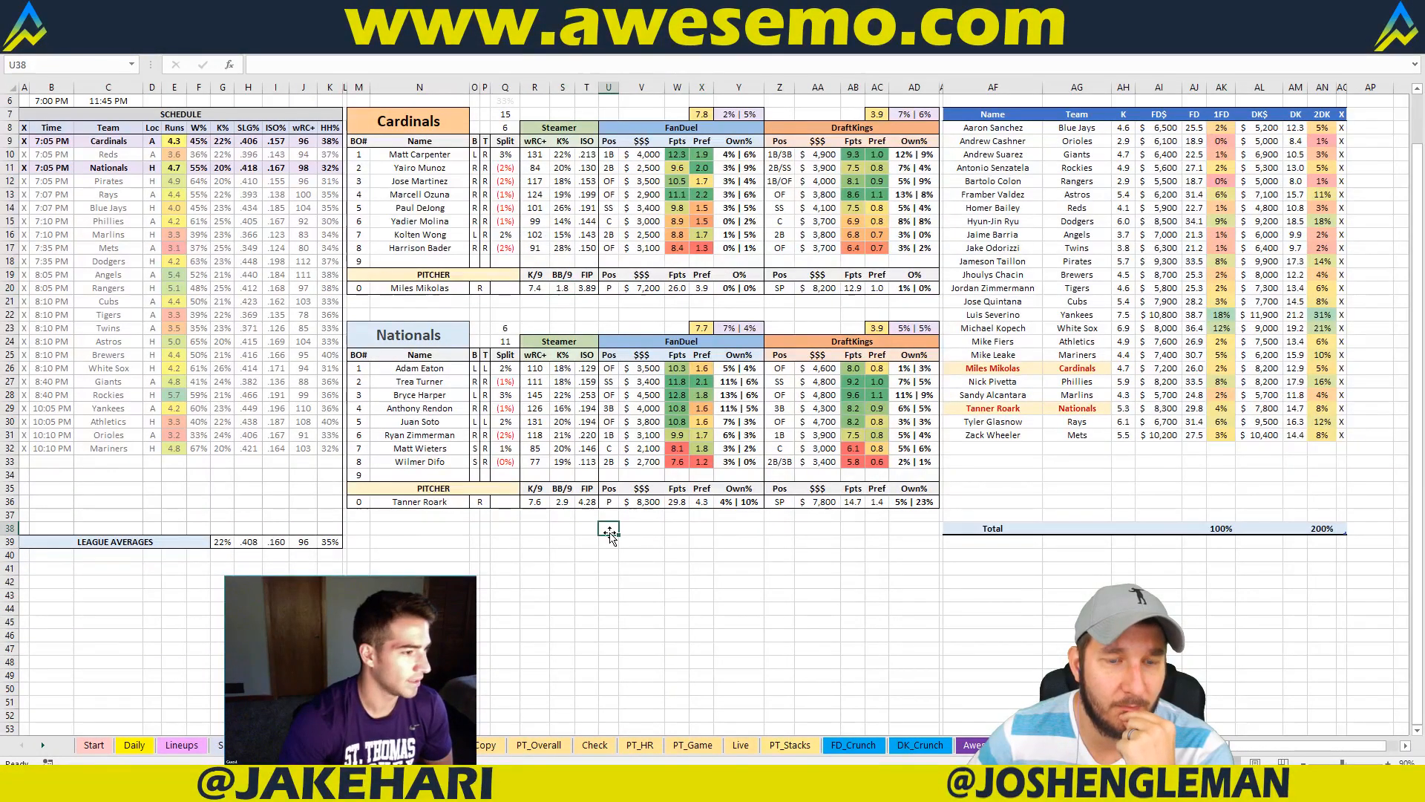
left_click(423, 745)
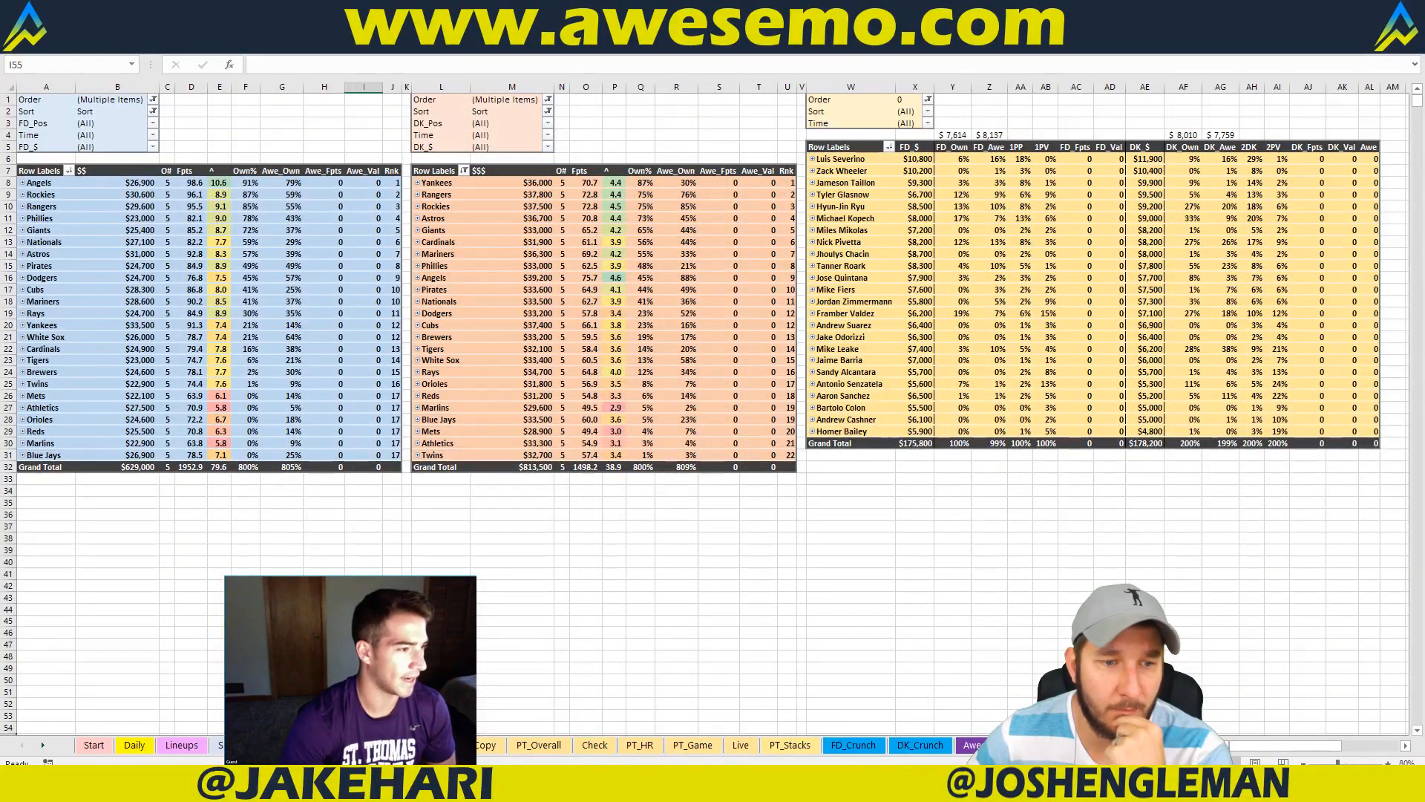
left_click(364, 744)
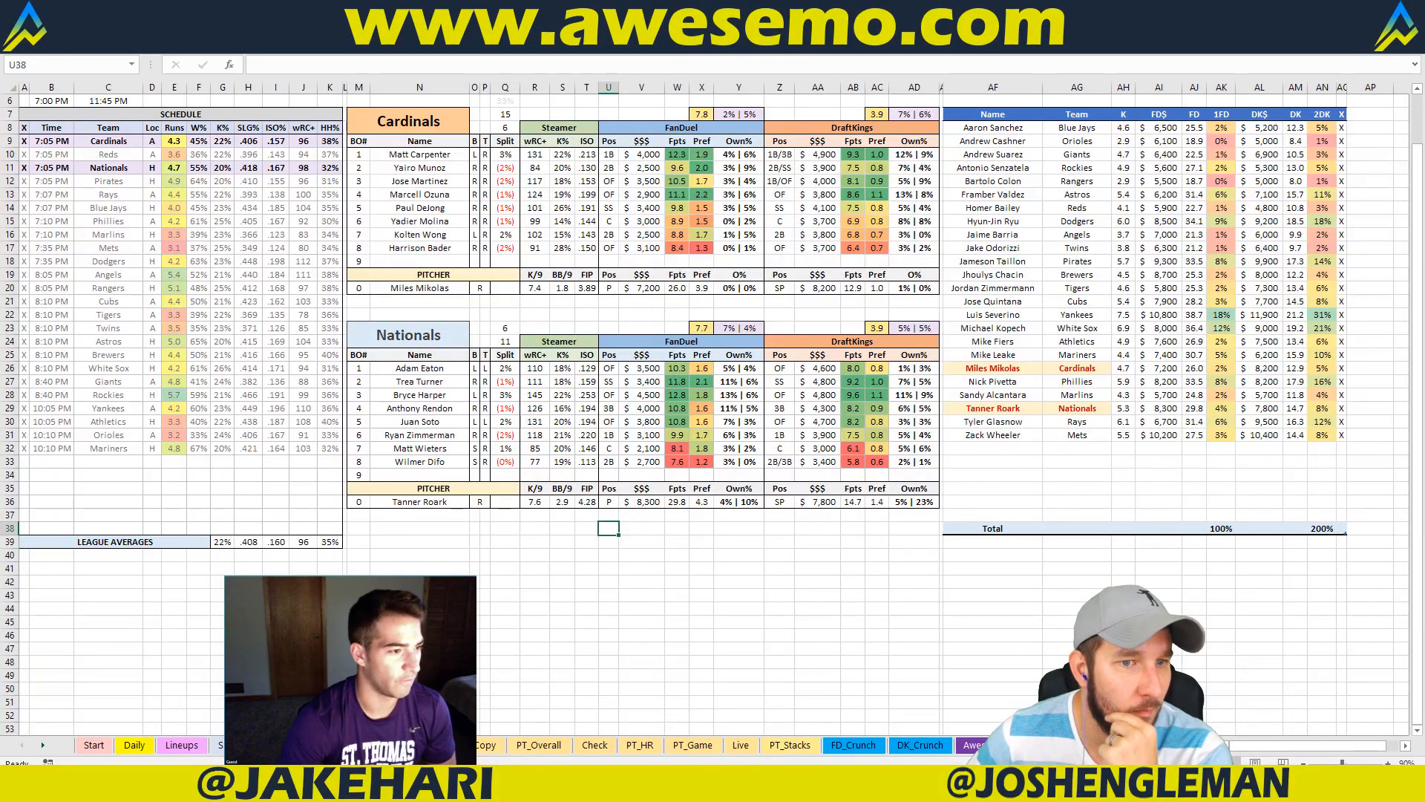
key("ctrl+Page_Down")
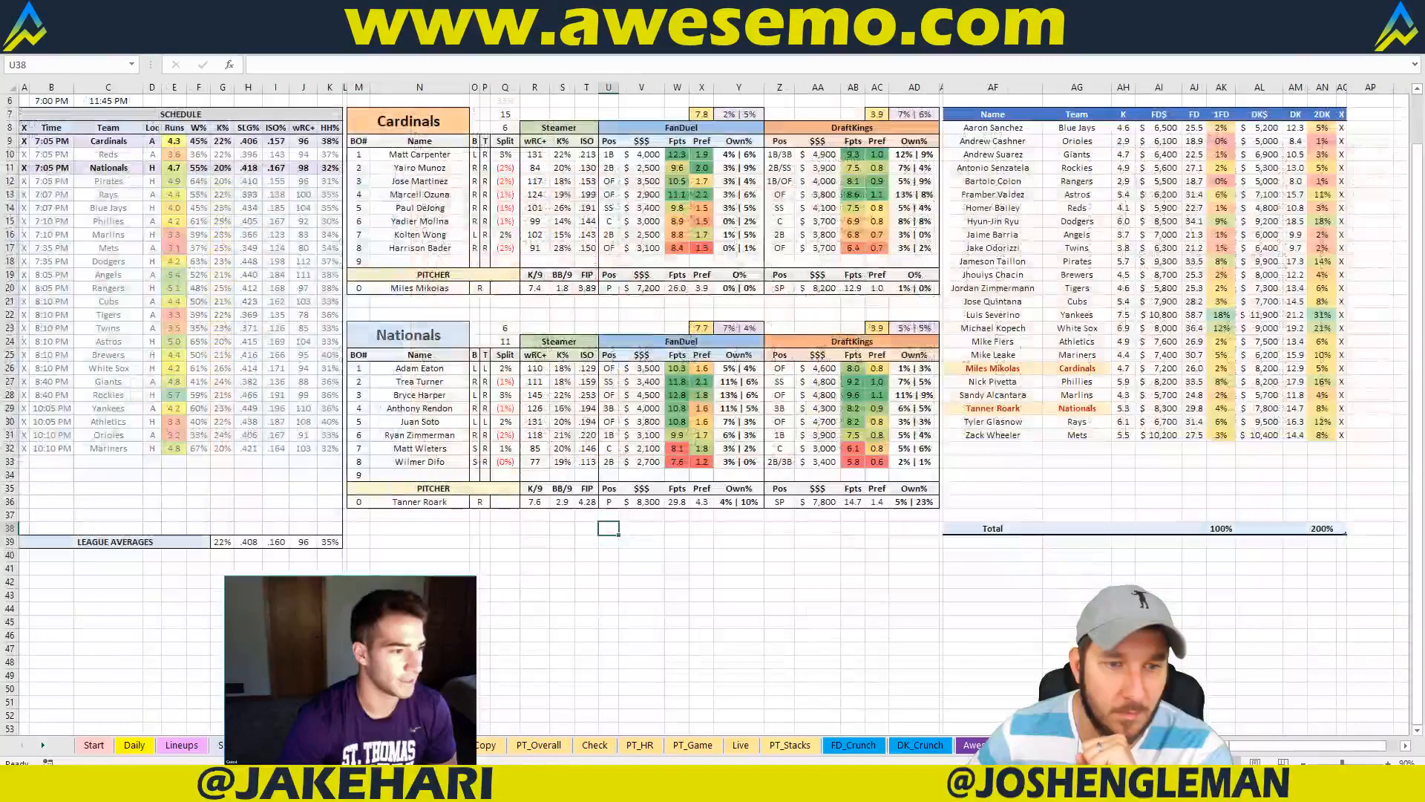
key("ctrl+Page_Up")
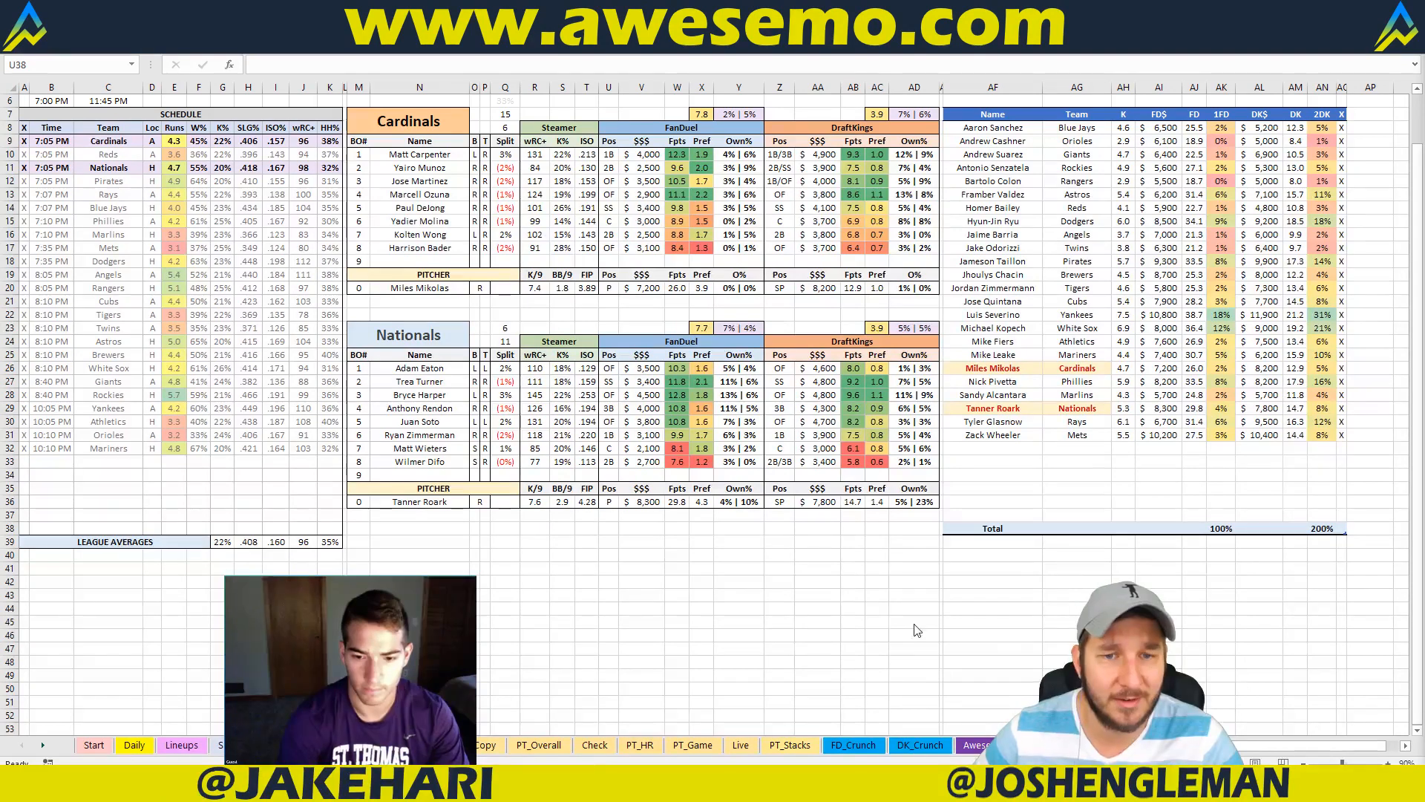
left_click(810, 554)
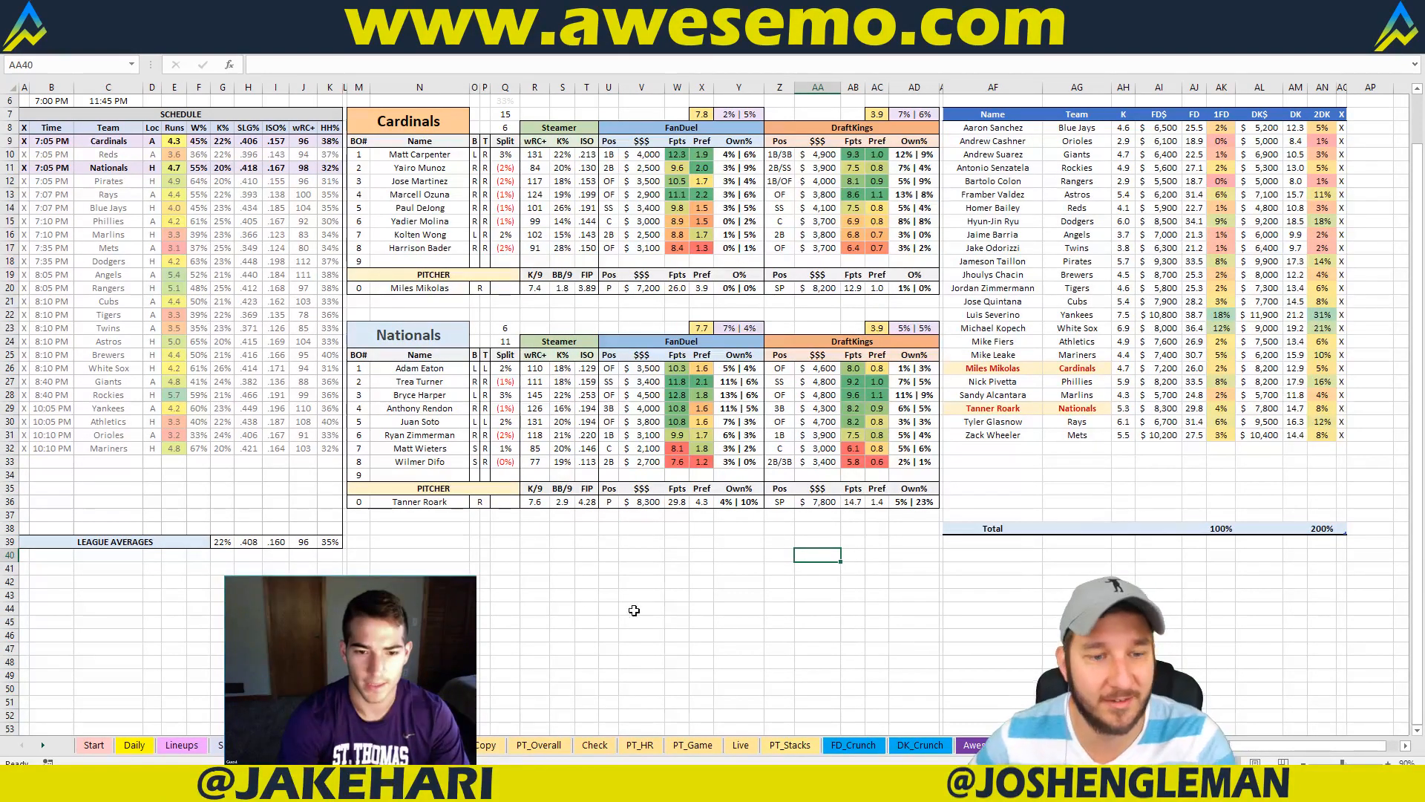
left_click(423, 745)
left_click(363, 745)
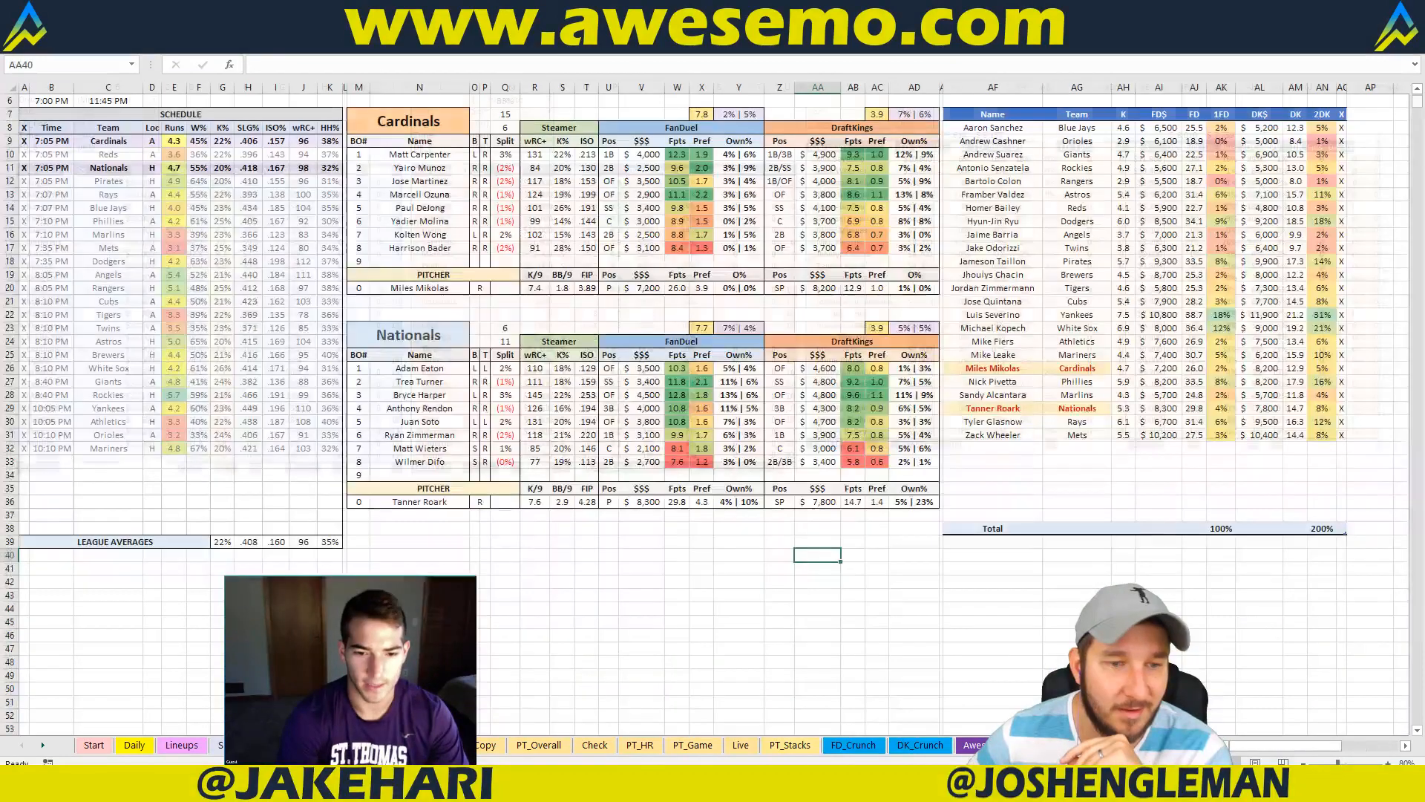
left_click(724, 606)
left_click(748, 556)
left_click(753, 542)
Step: Examine the pitcher pivot table's FanDuel and DraftKings ownership columns, and return to the Cardinals and Nationals matchup sheet
left_click(423, 745)
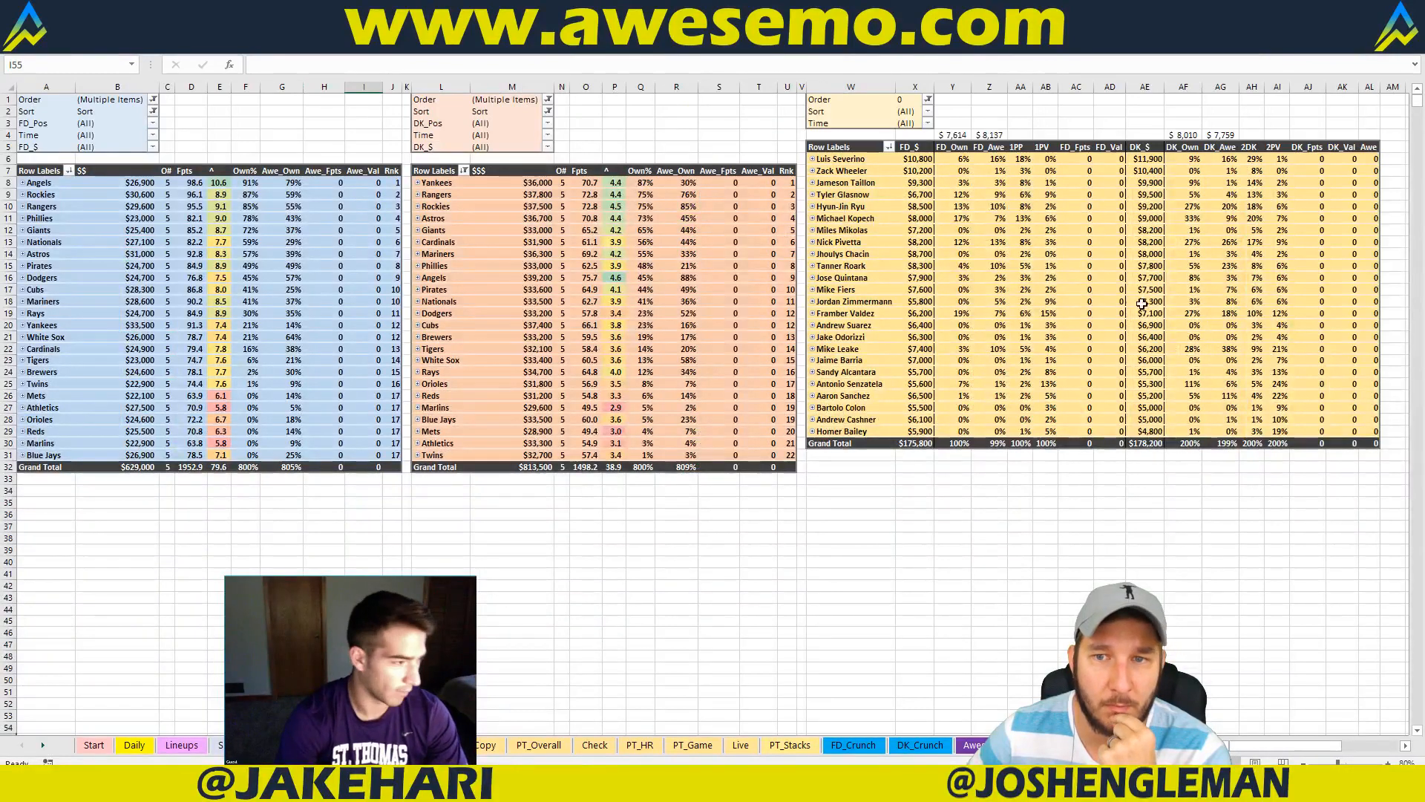
left_click(1232, 278)
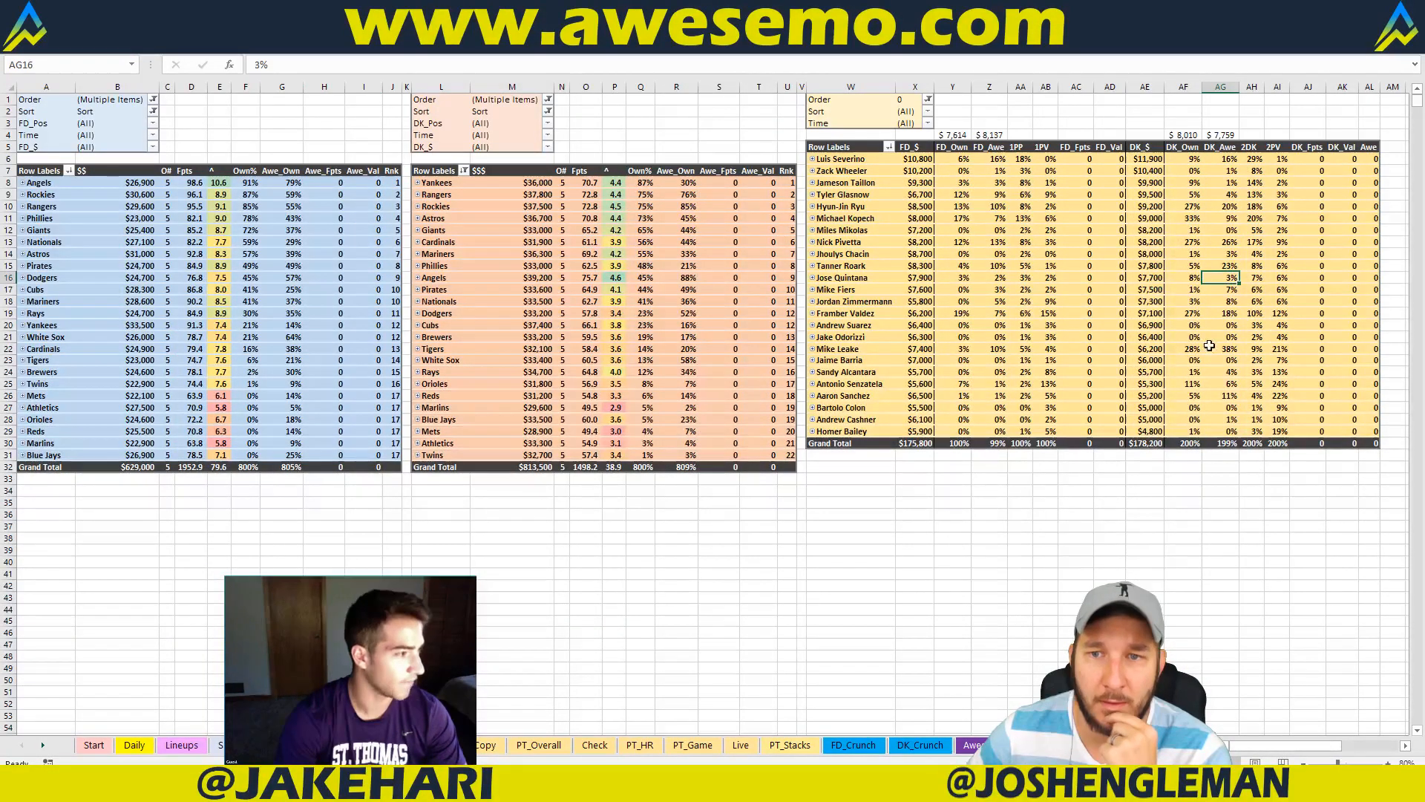
mouse_move(1192, 316)
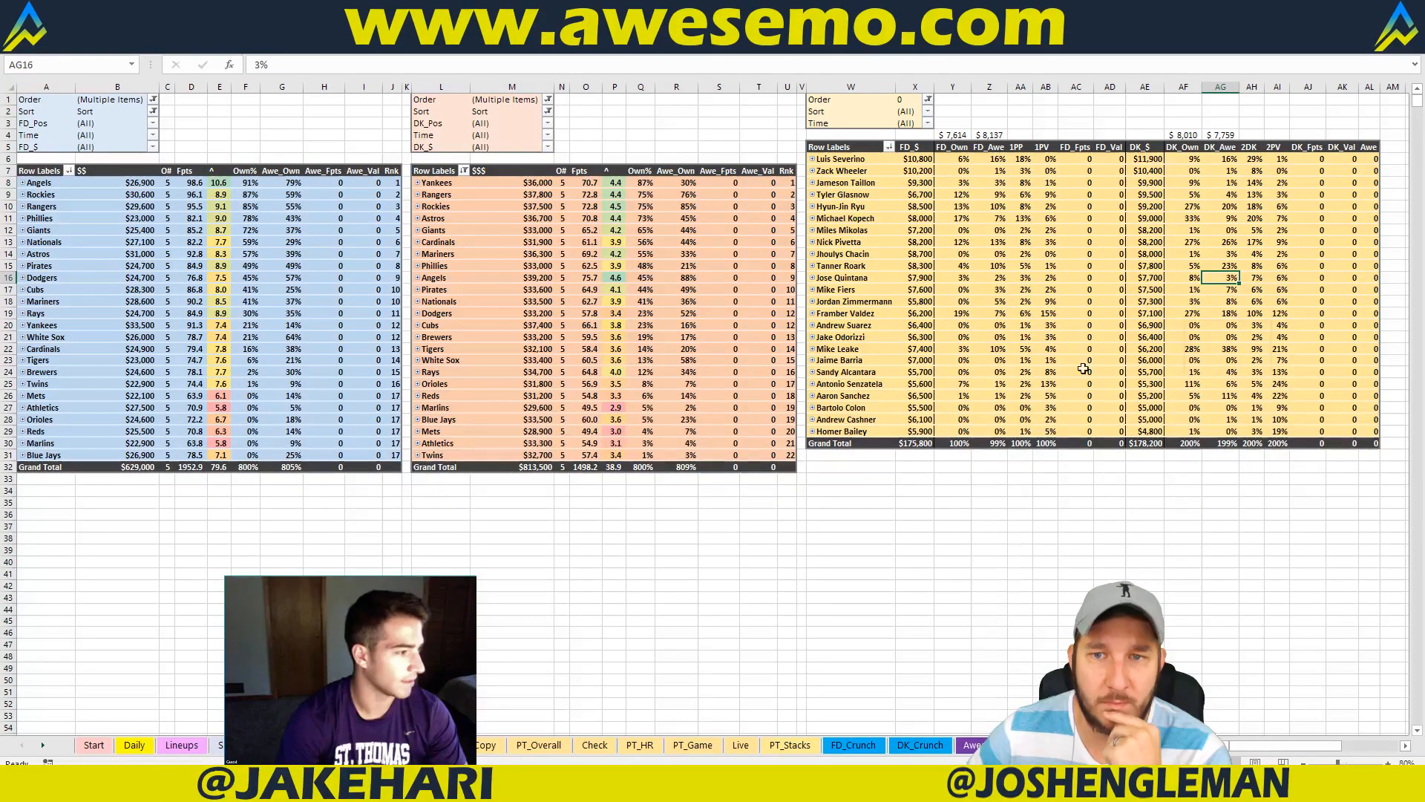
mouse_move(900, 408)
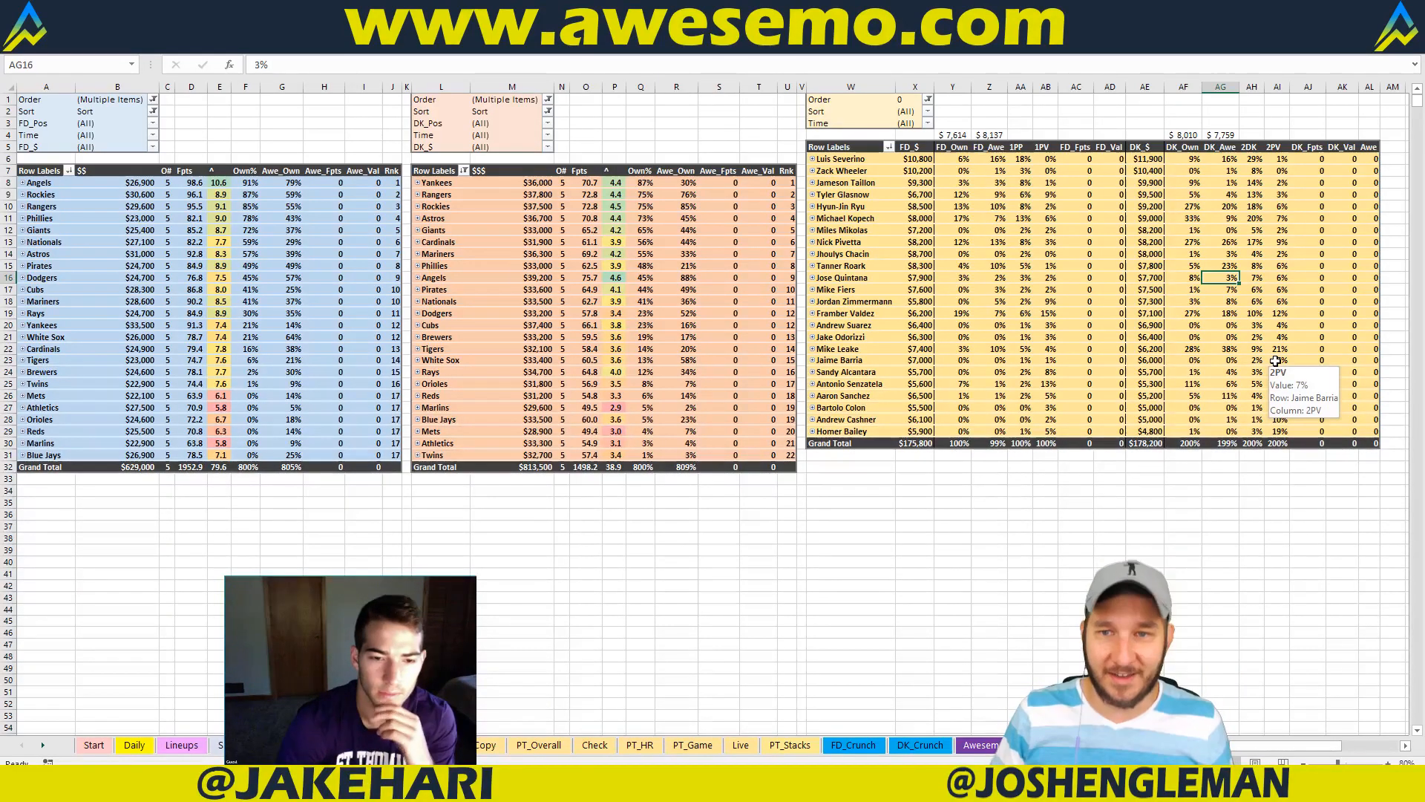
left_click(432, 744)
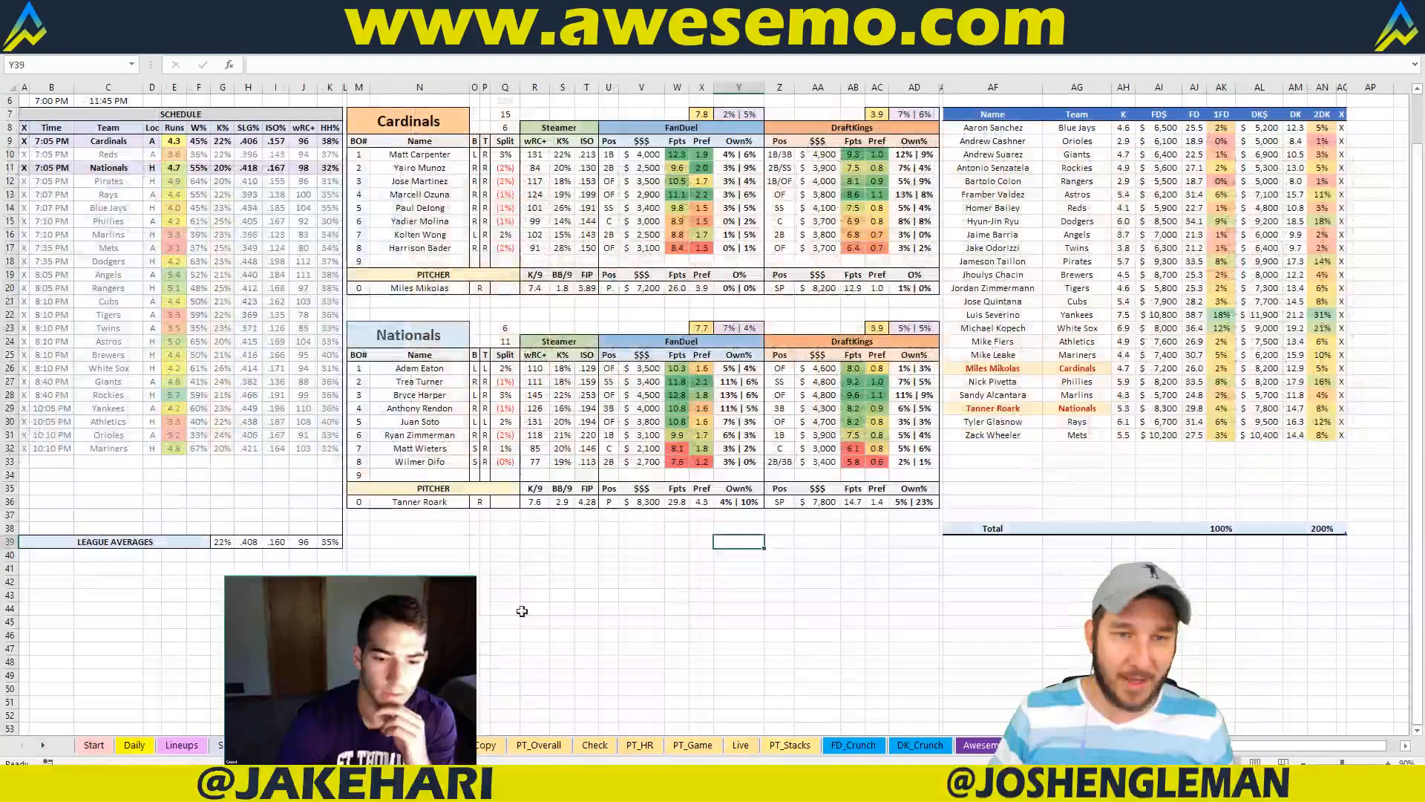
left_click(586, 516)
key("alt+Tab")
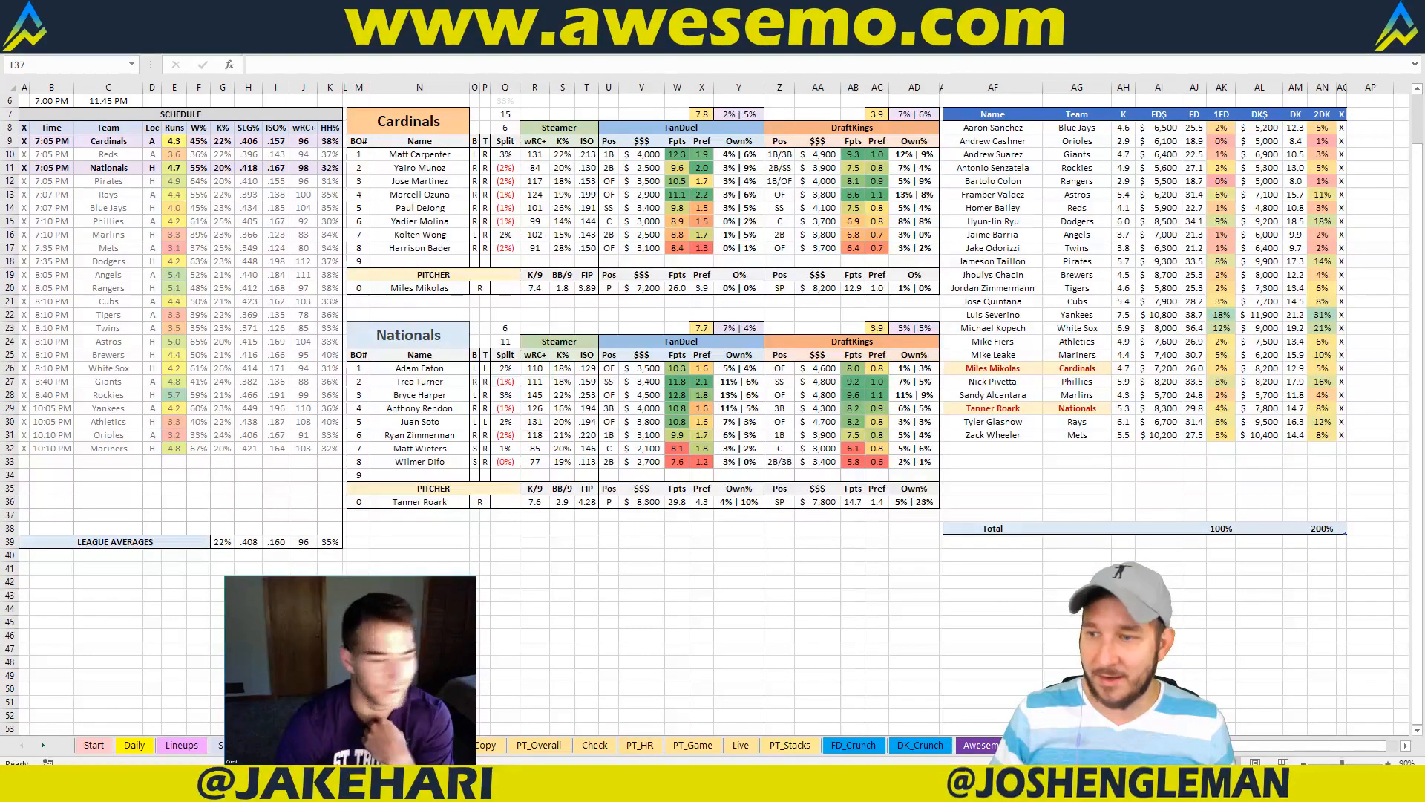
key("alt+Tab")
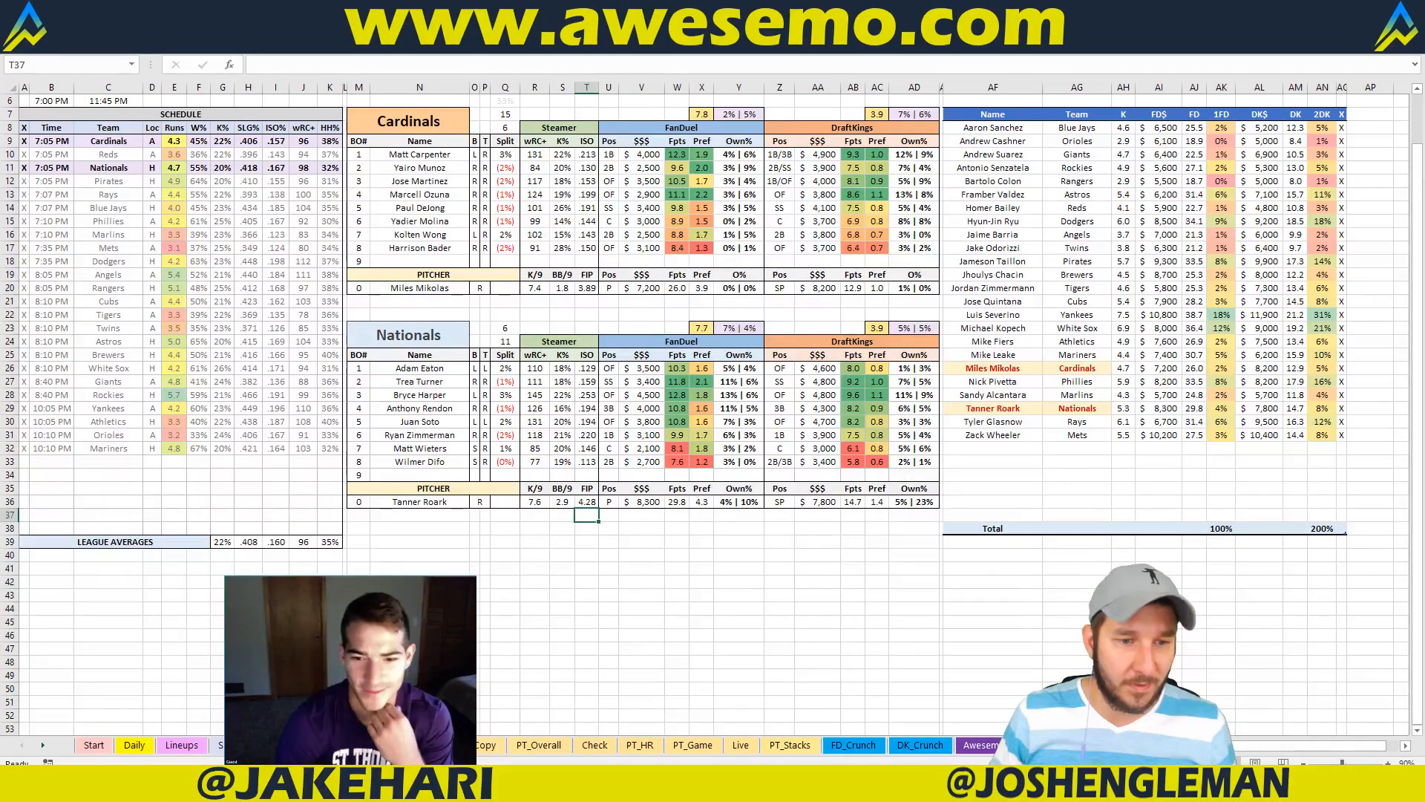
key("ctrl+Page_Down")
key("ctrl+Page_Up")
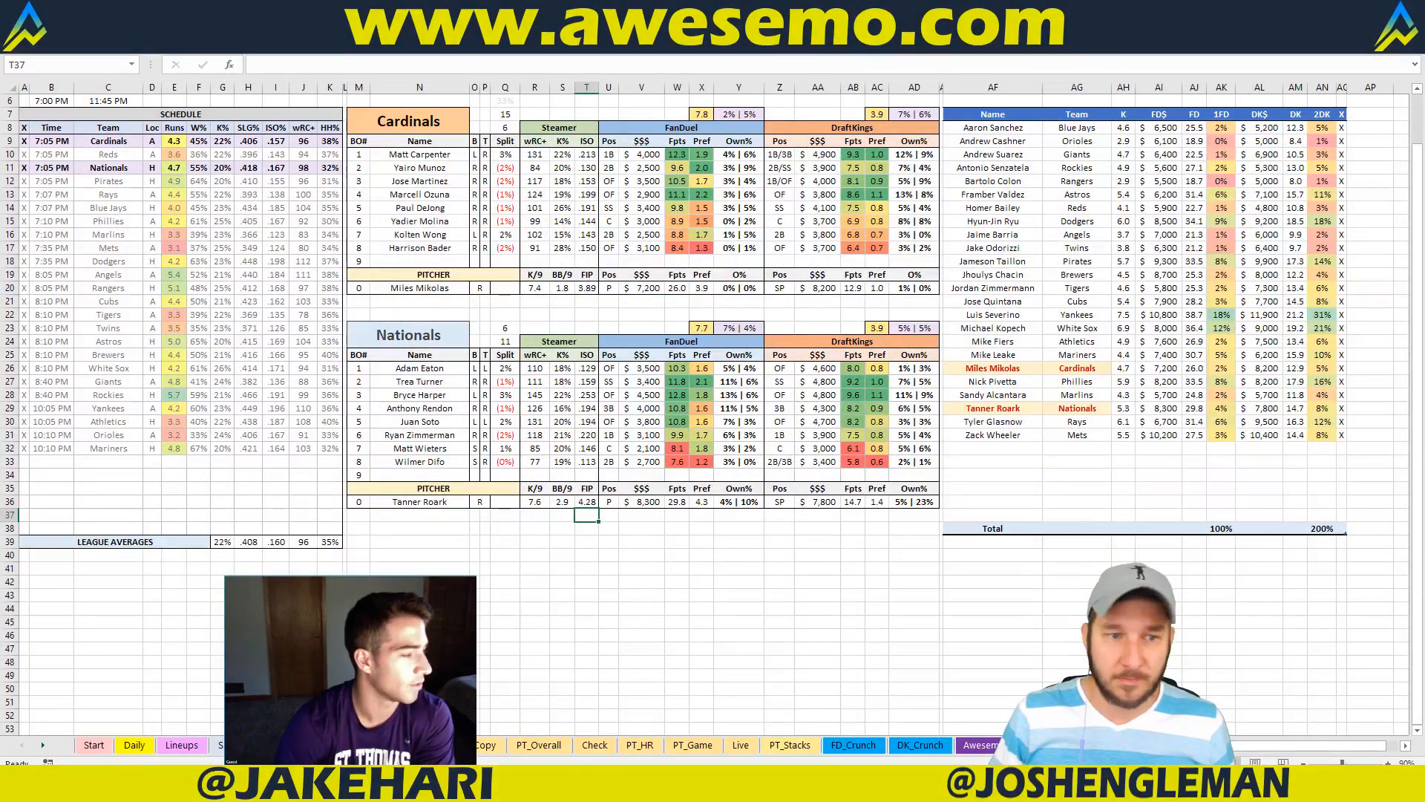
Step: Switch to FantasyCruncher in the browser and open the DraftKings MLB lineup optimizer
mouse_move(223, 785)
left_click(97, 720)
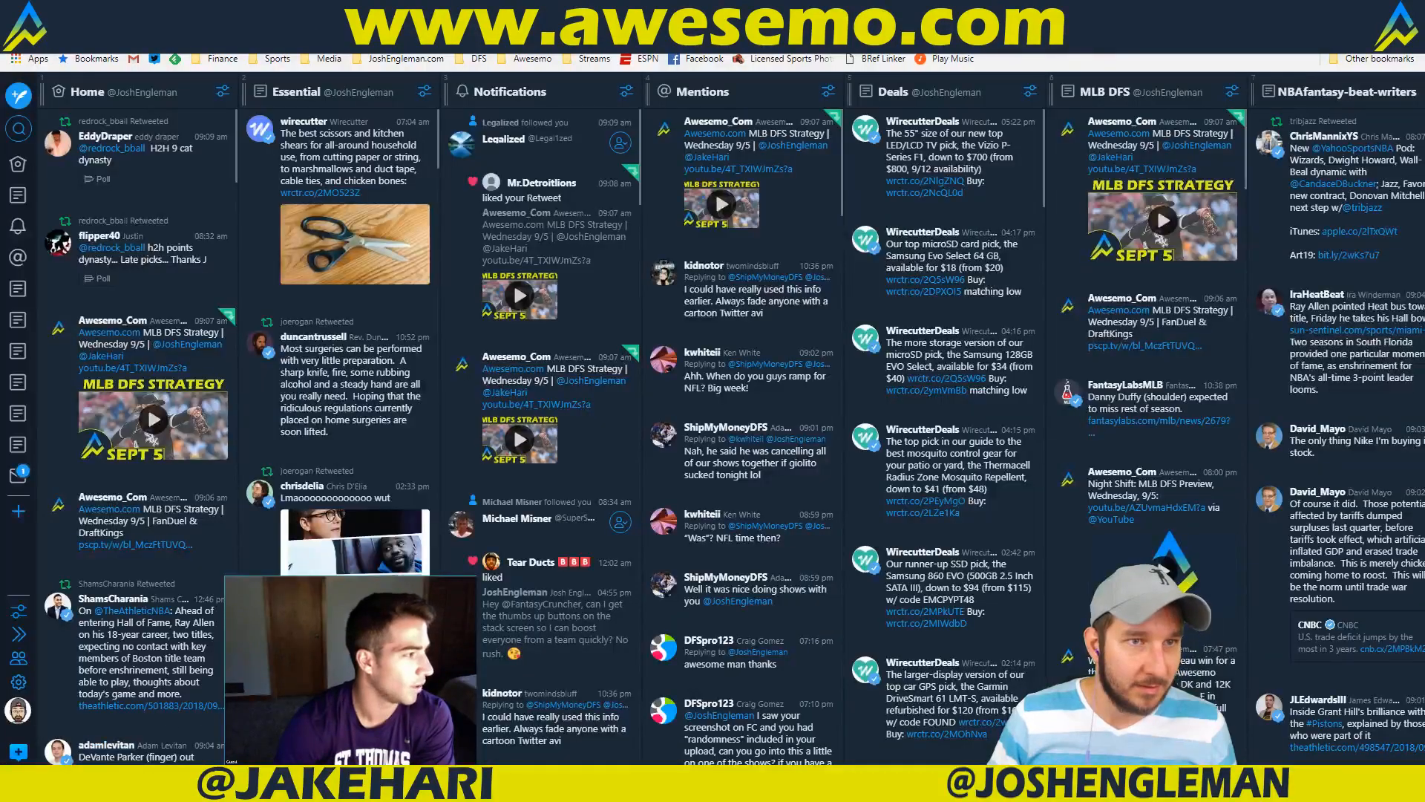
left_click(649, 14)
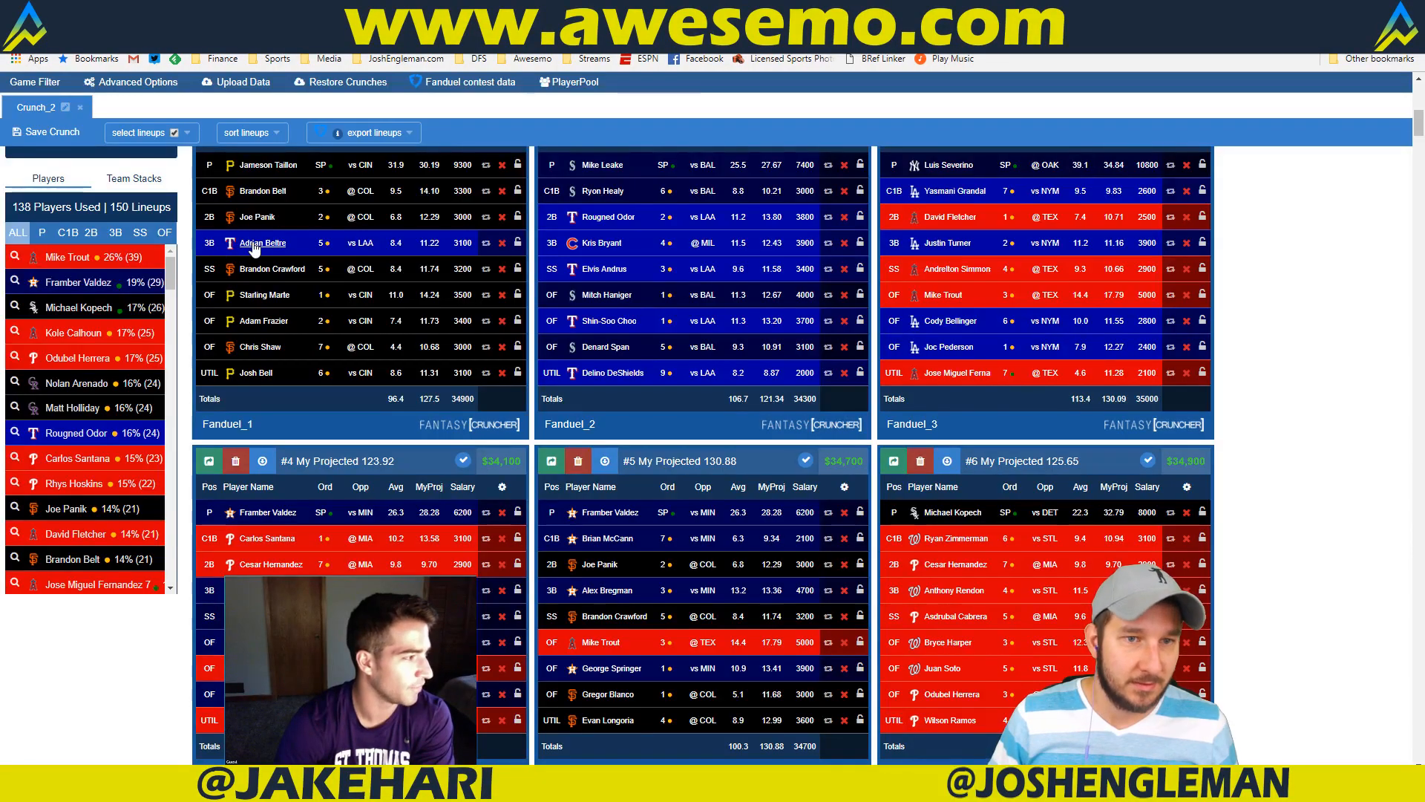
scroll(254, 249, "up", 10)
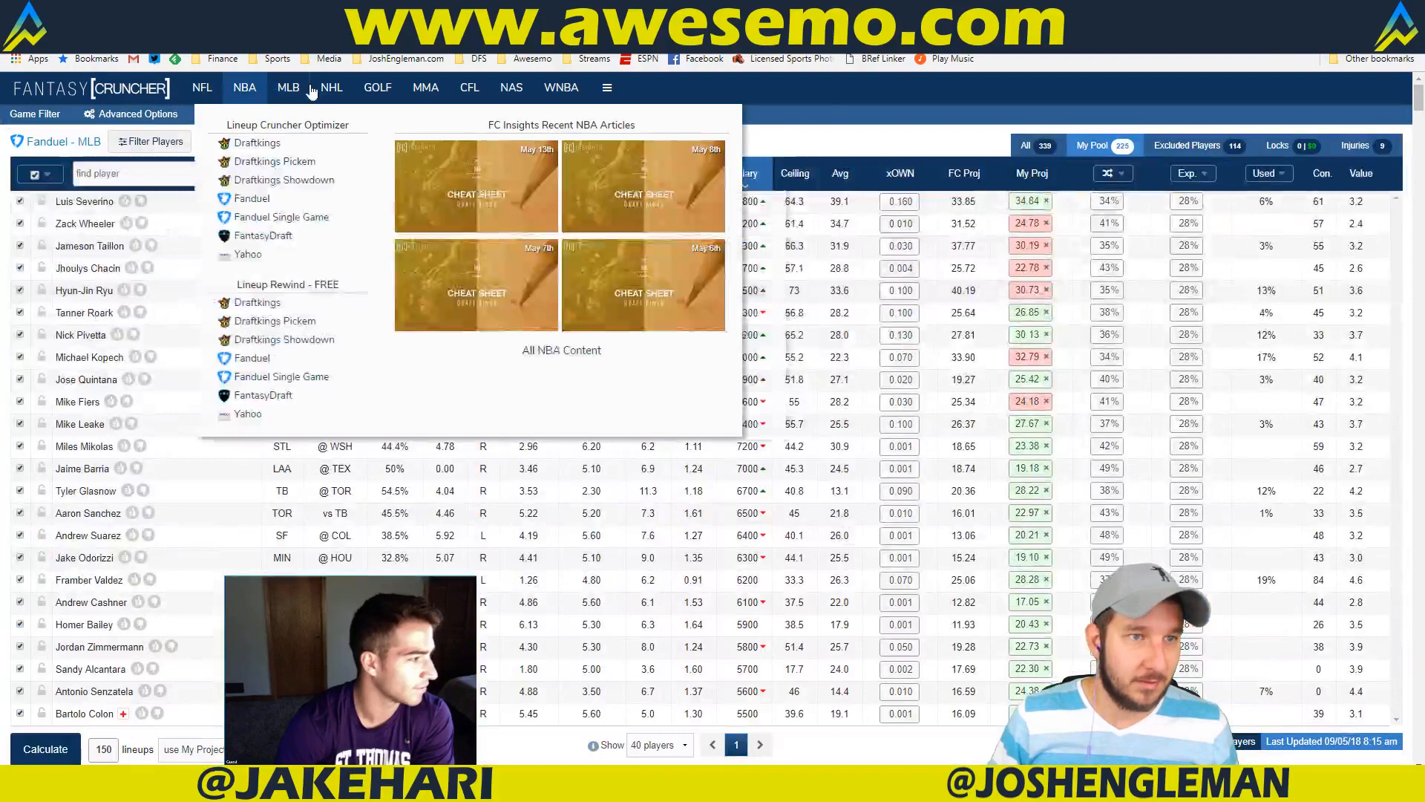
mouse_move(293, 91)
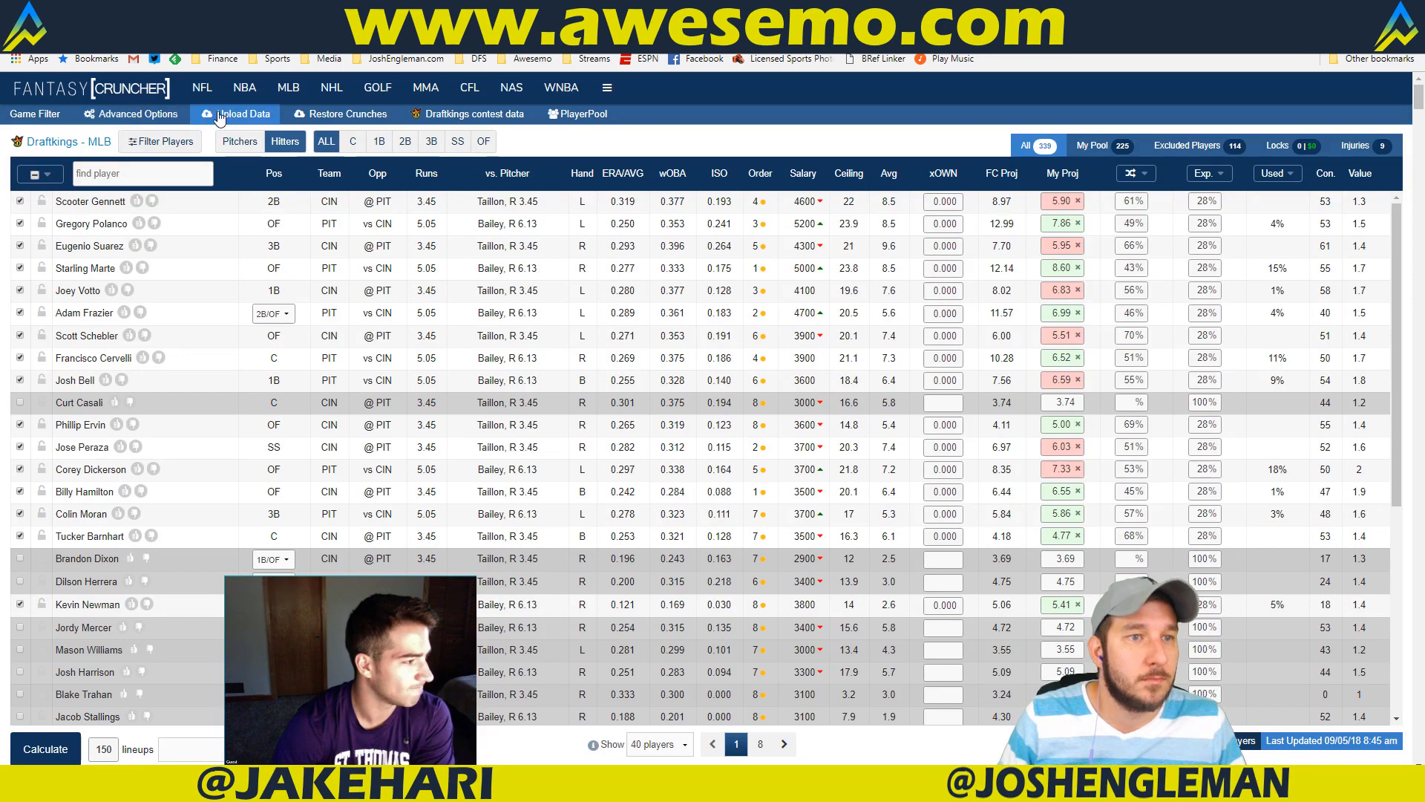
Step: Show the pitchers in the DraftKings optimizer's player list and look through their salaries and projections
left_click(262, 145)
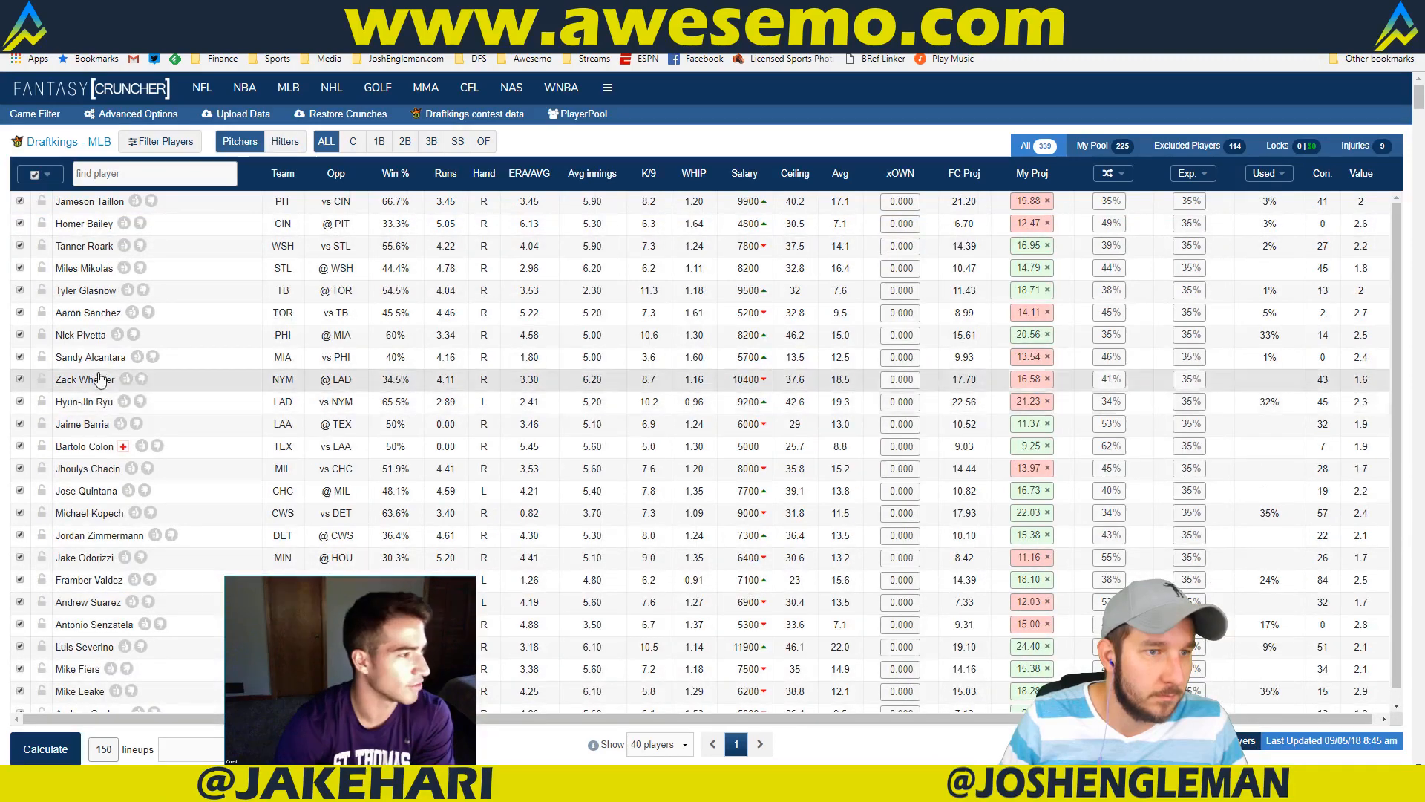
scroll(197, 515, "down", 1)
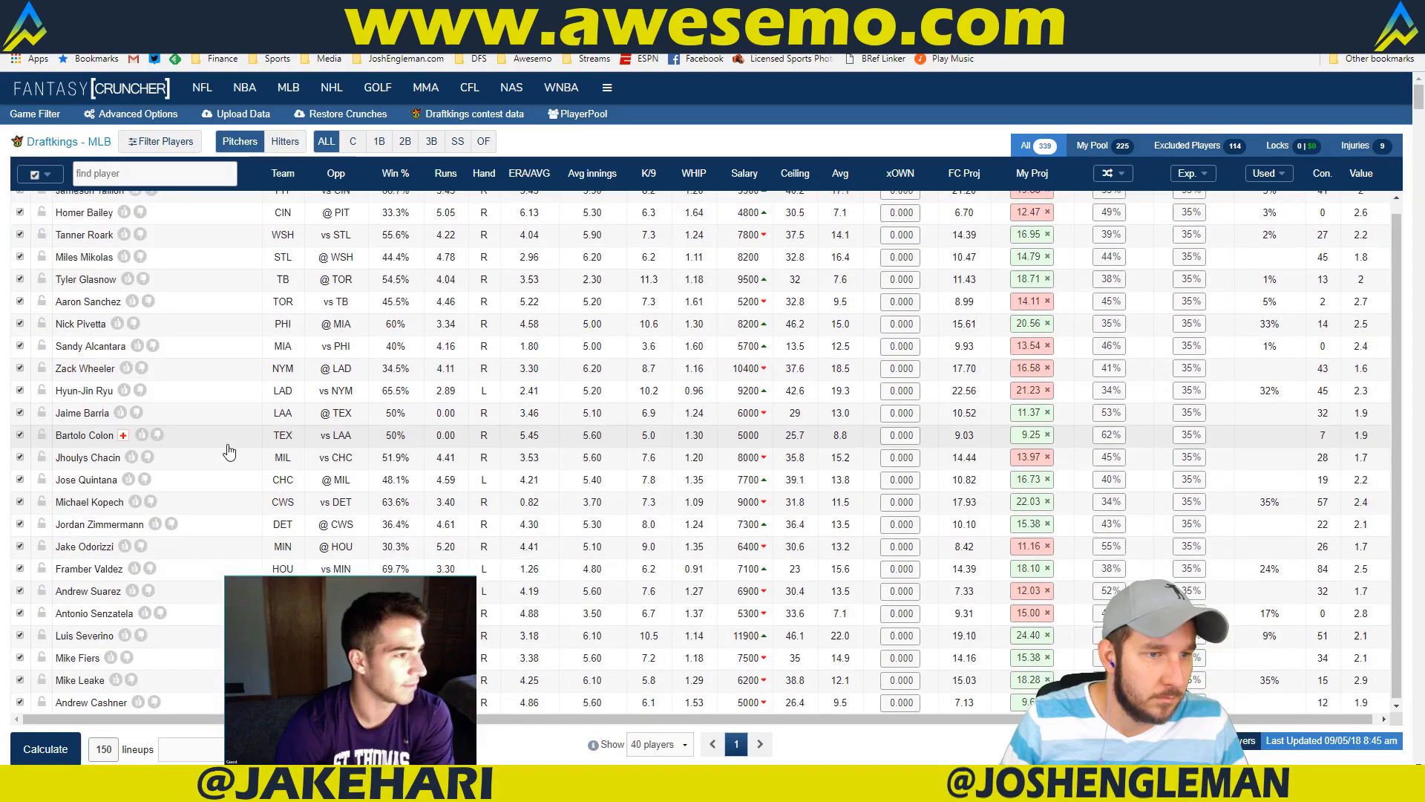
scroll(230, 451, "up", 1)
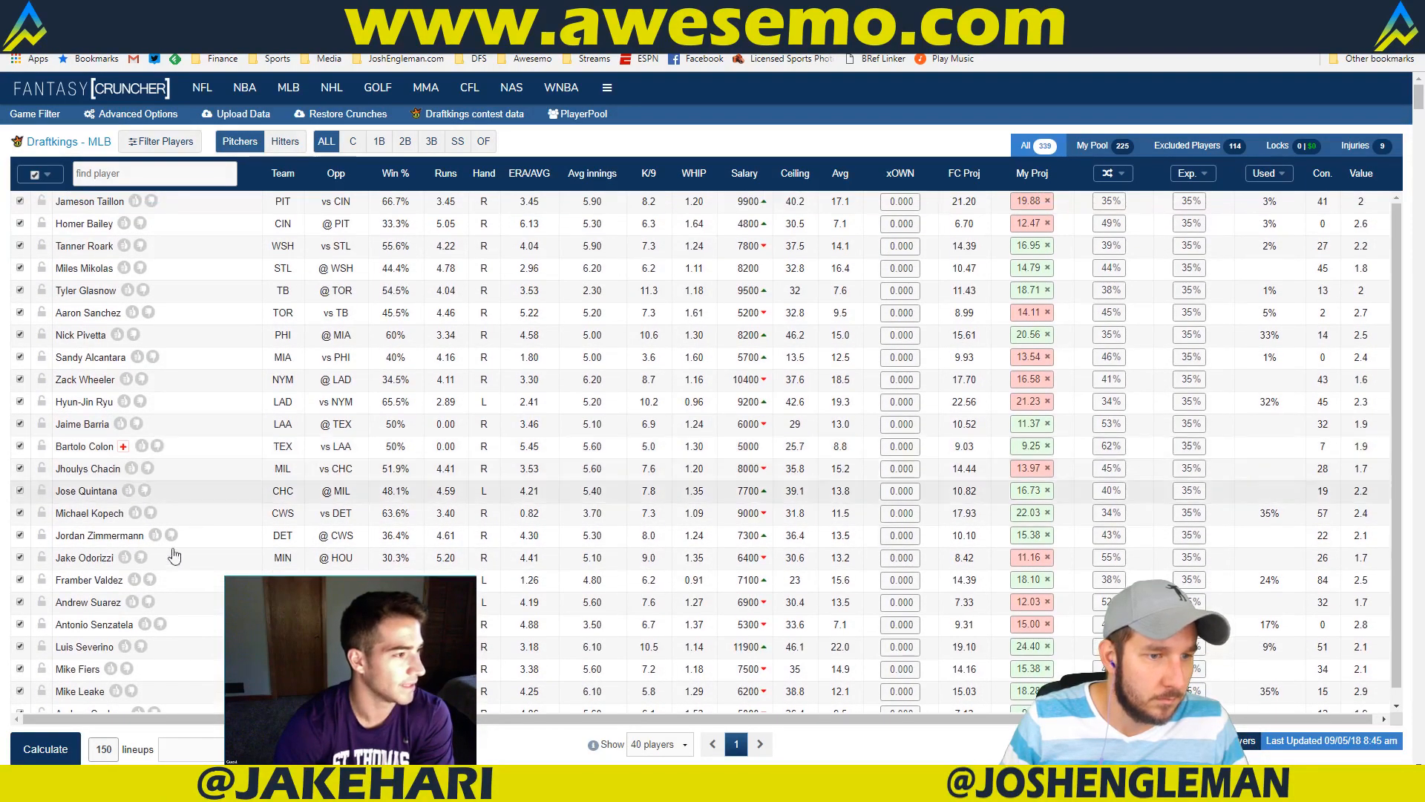
Step: Open Tanner Roark's player card and examine his game log, going back to his May starts
left_click(87, 249)
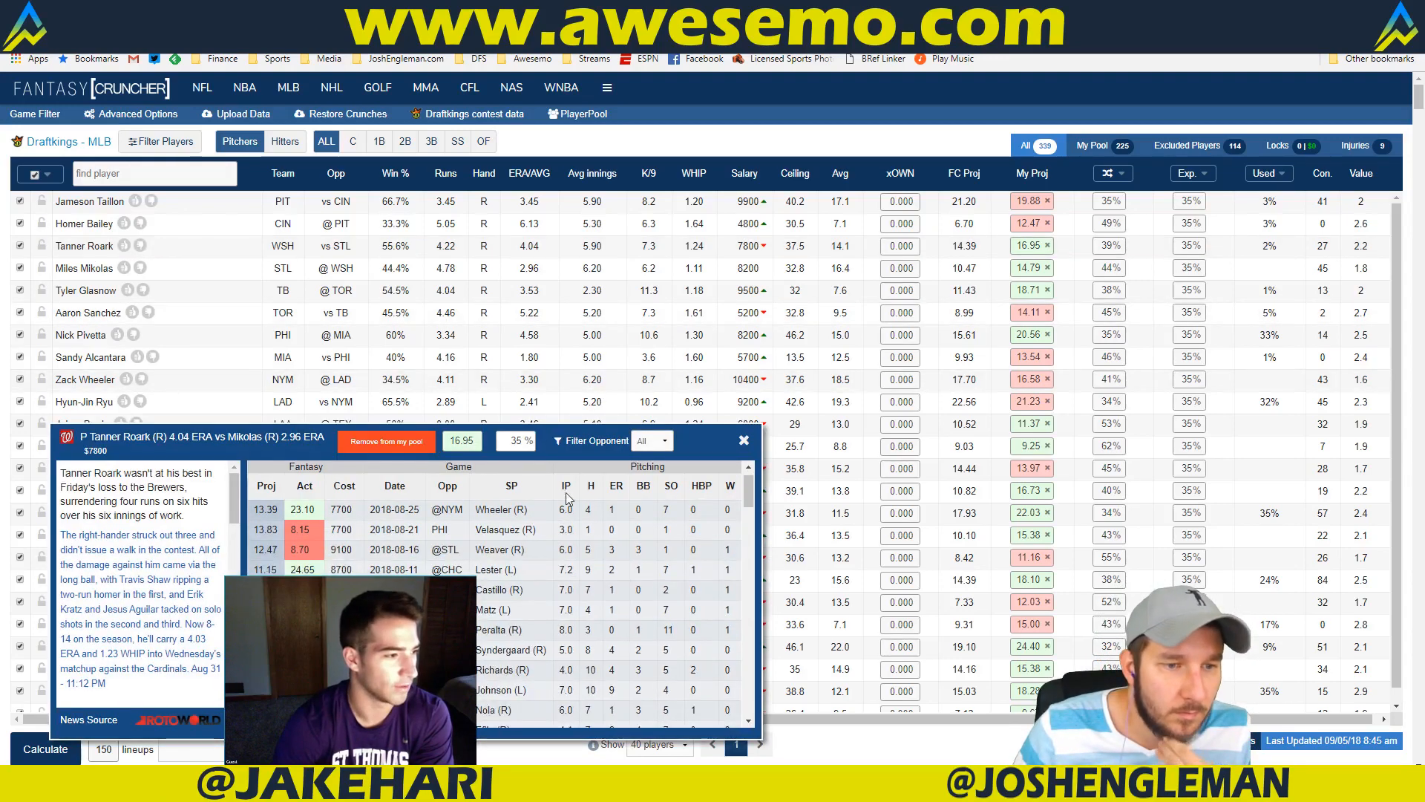
scroll(568, 505, "up", 1)
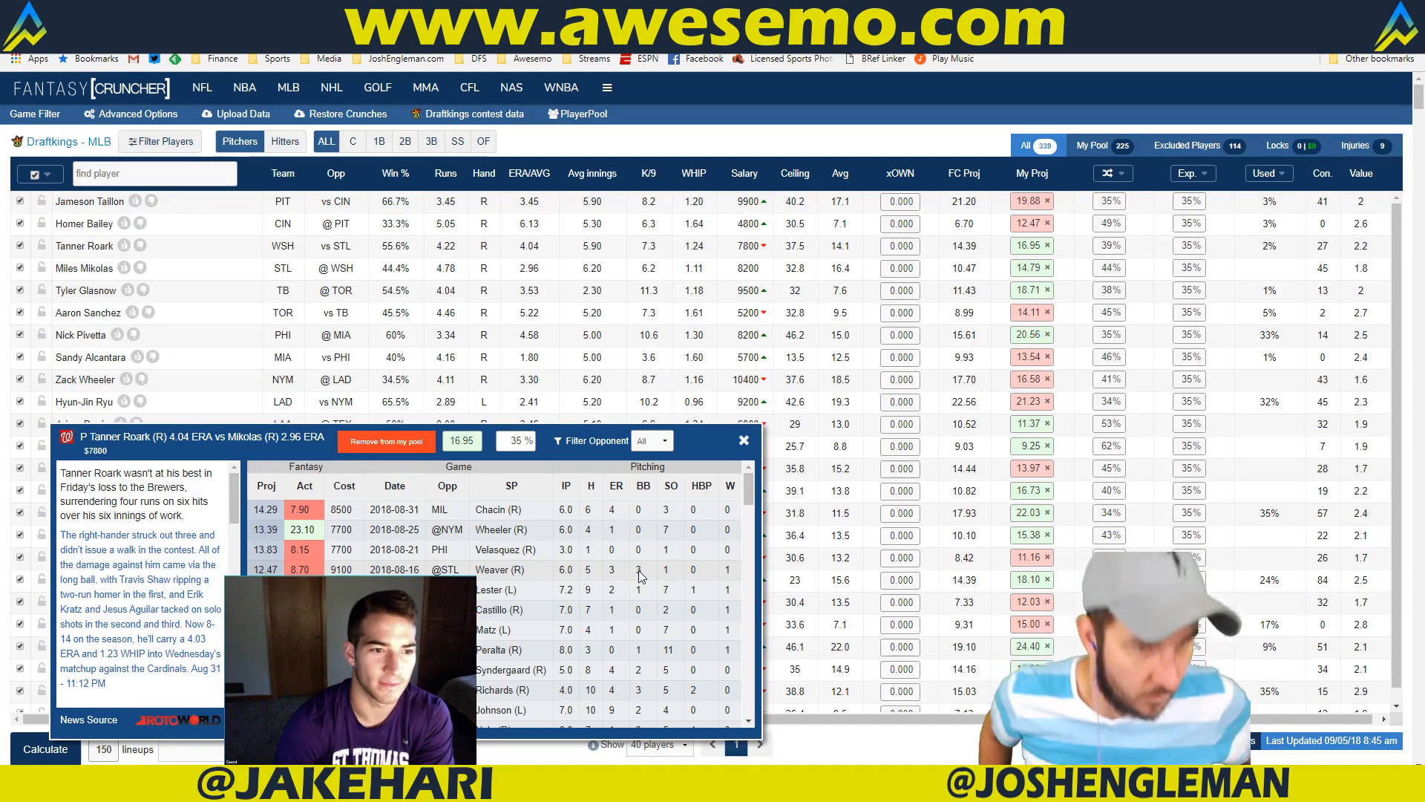
scroll(644, 608, "down", 3)
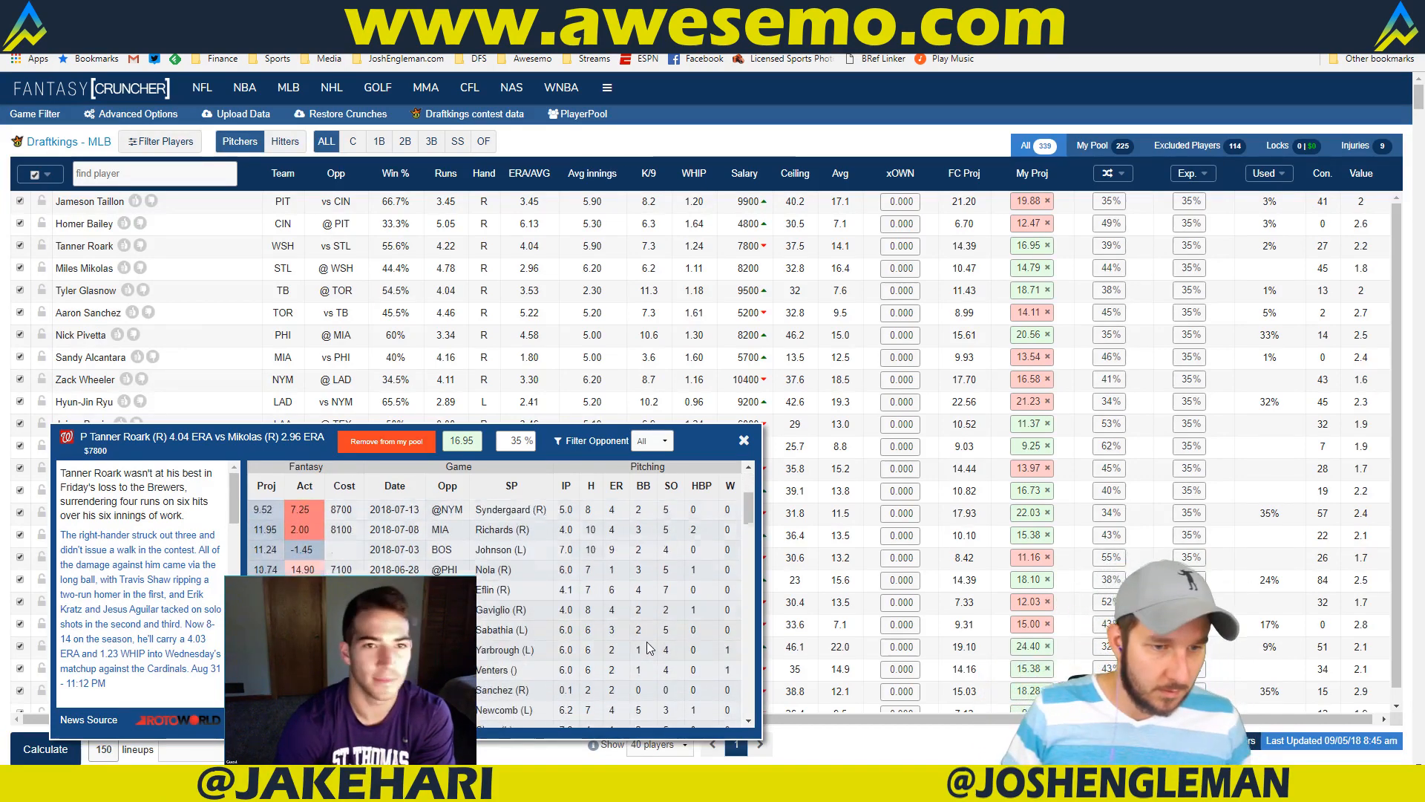
scroll(647, 647, "down", 3)
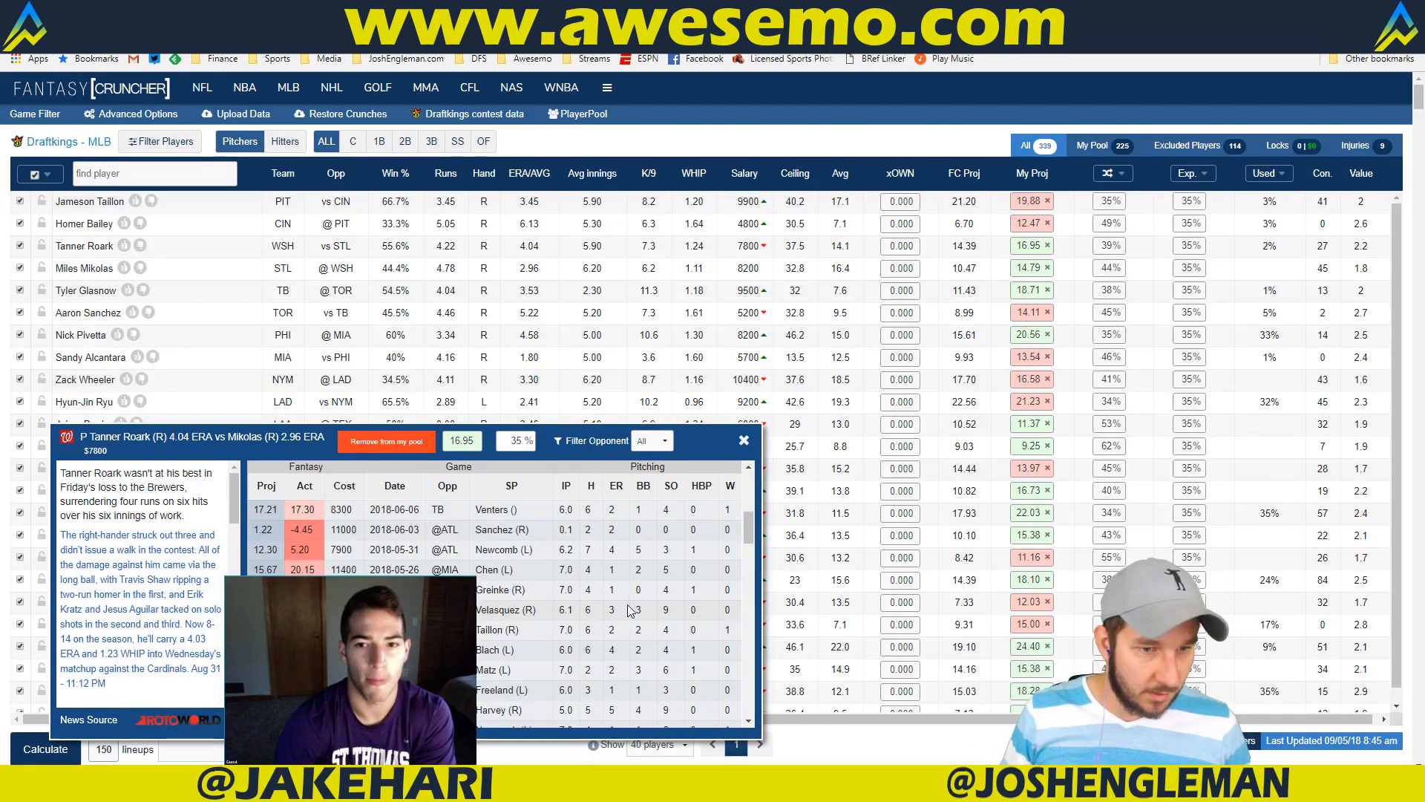
scroll(629, 609, "down", 1)
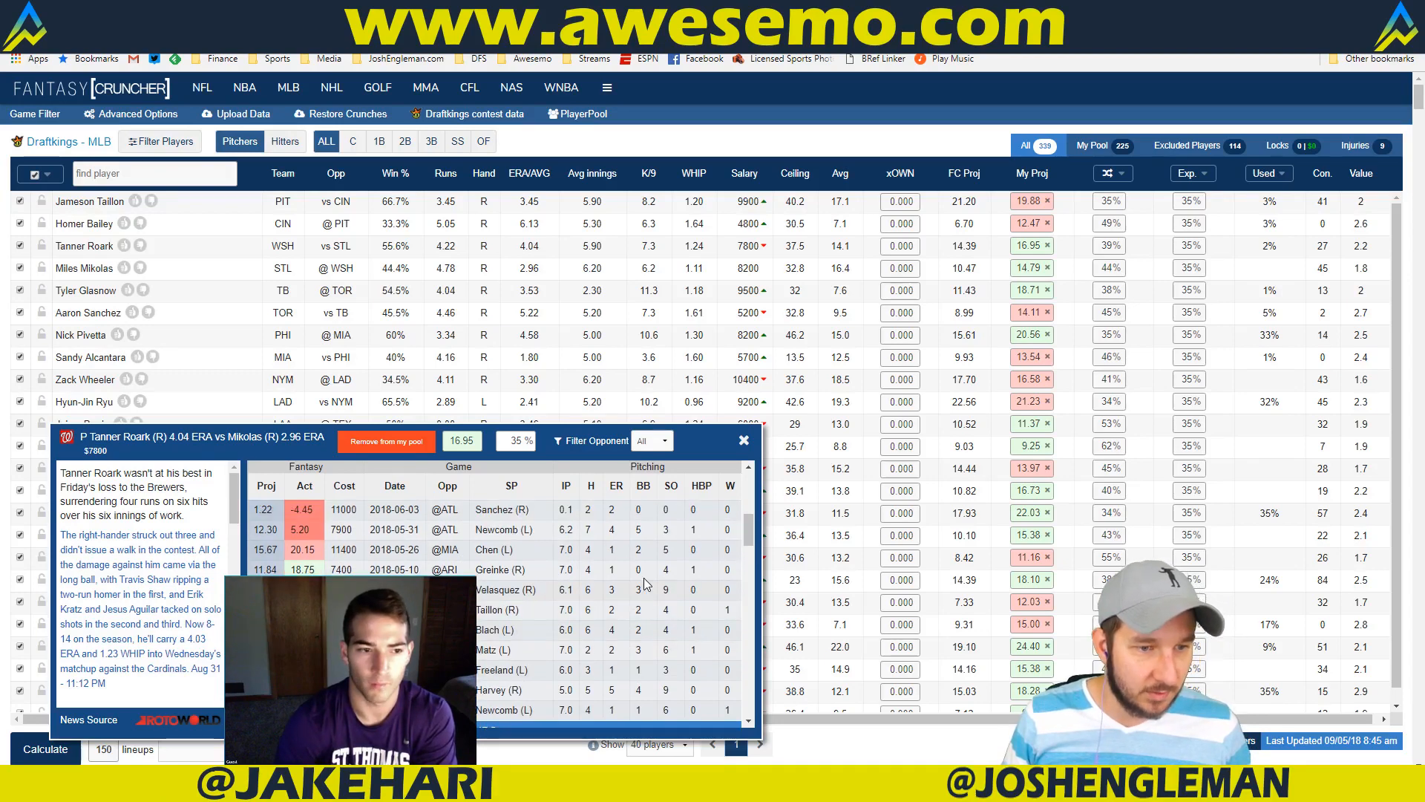
scroll(643, 576, "up", 3)
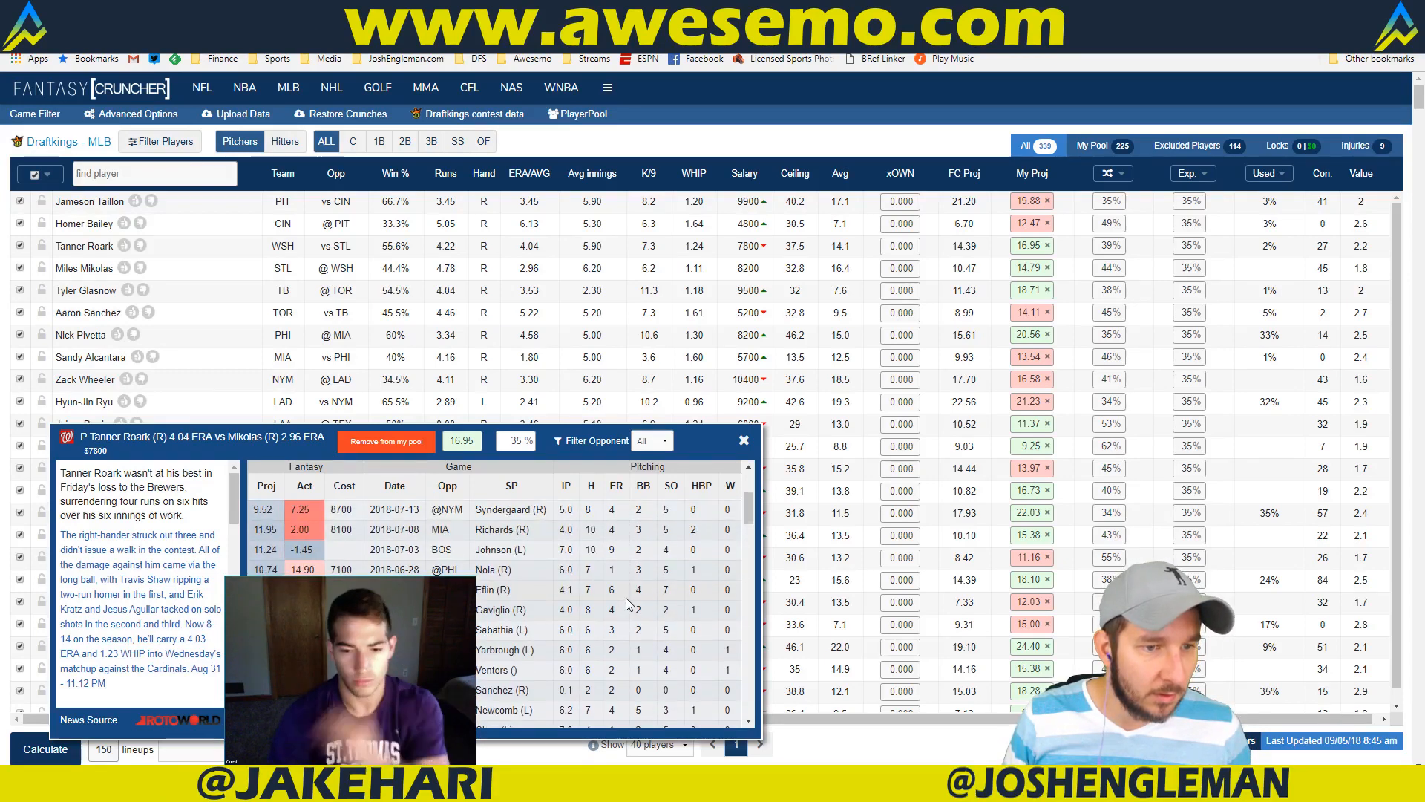
scroll(627, 603, "up", 3)
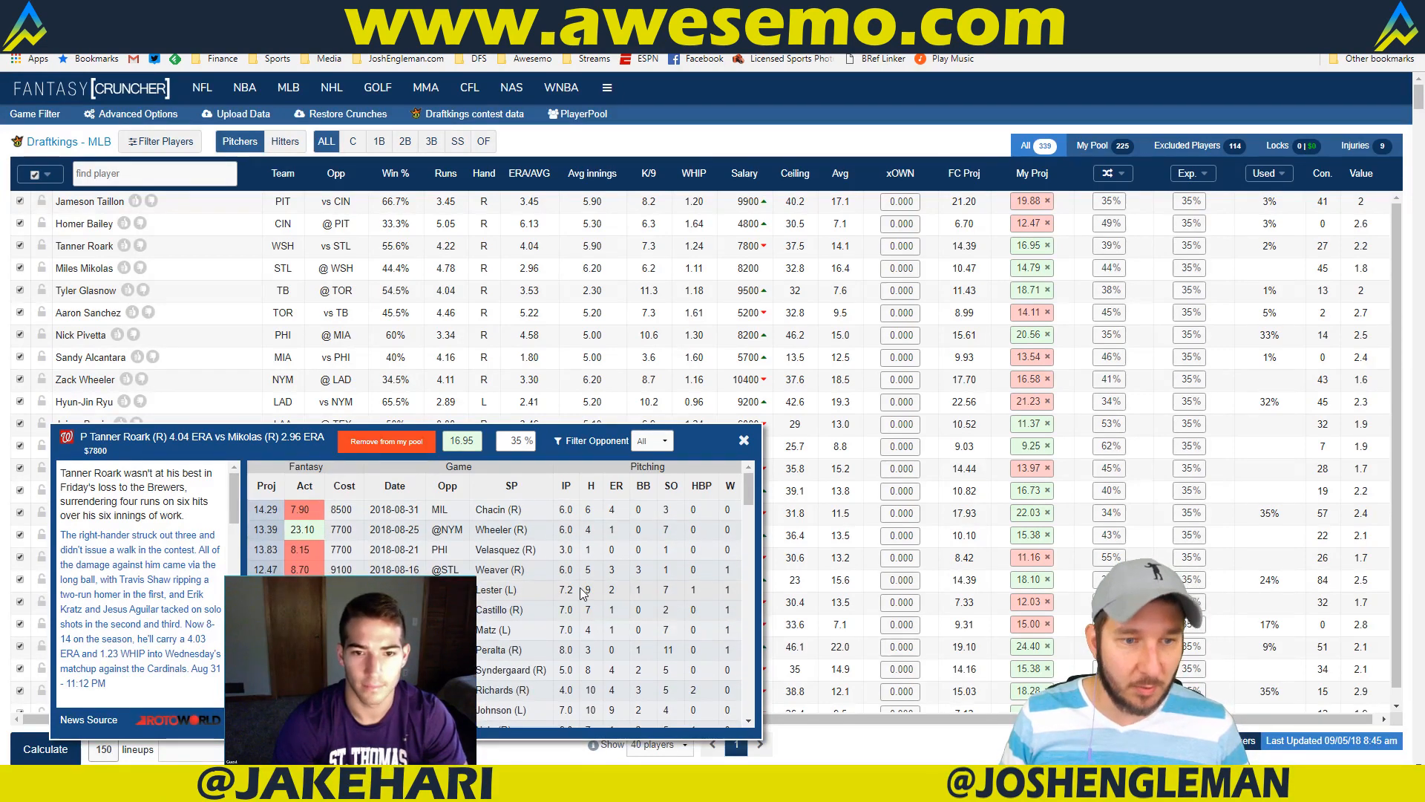
Step: Recheck the fantasy points and innings of Tanner Roark's most recent starts, and close his player card
scroll(583, 594, "down", 1)
scroll(584, 594, "up", 1)
scroll(586, 594, "down", 1)
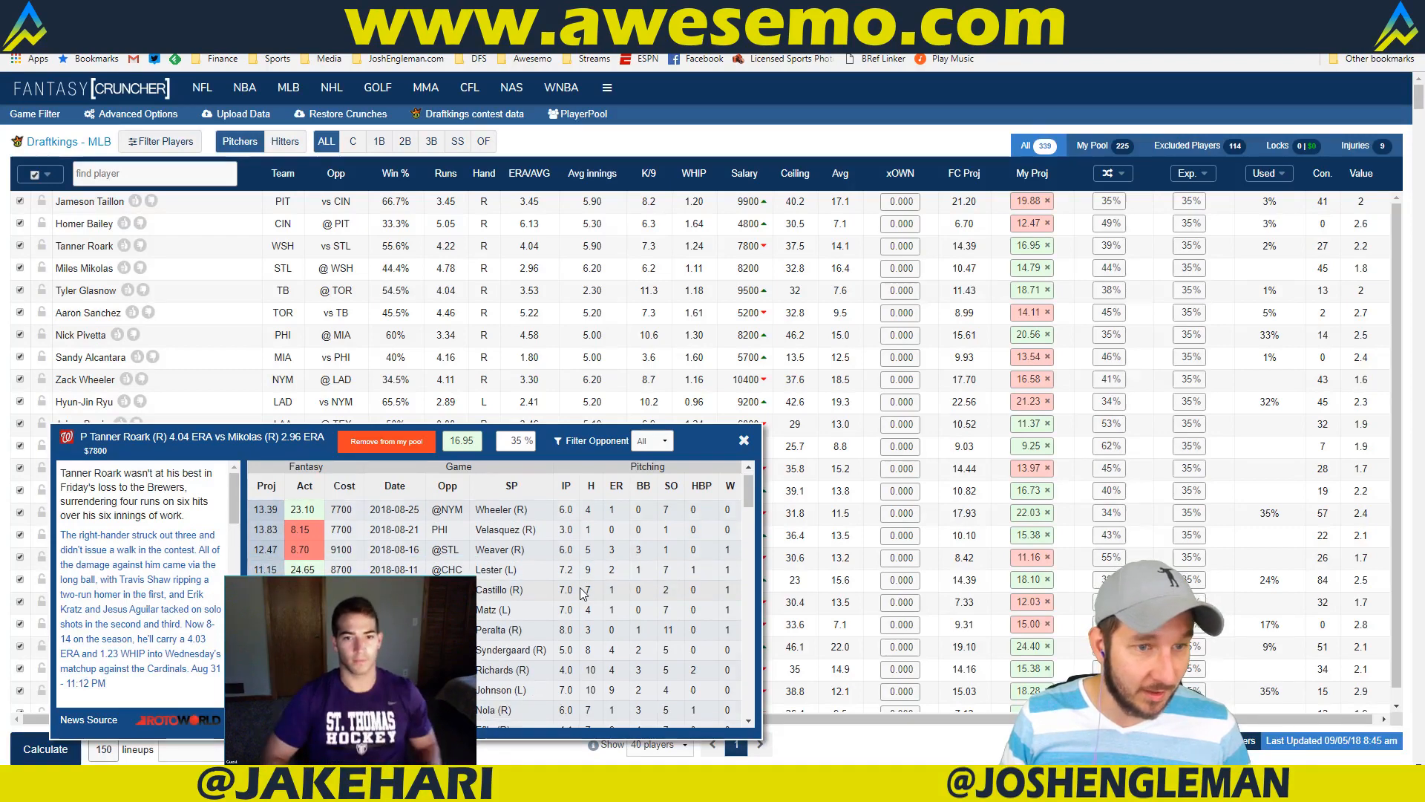
scroll(592, 594, "up", 1)
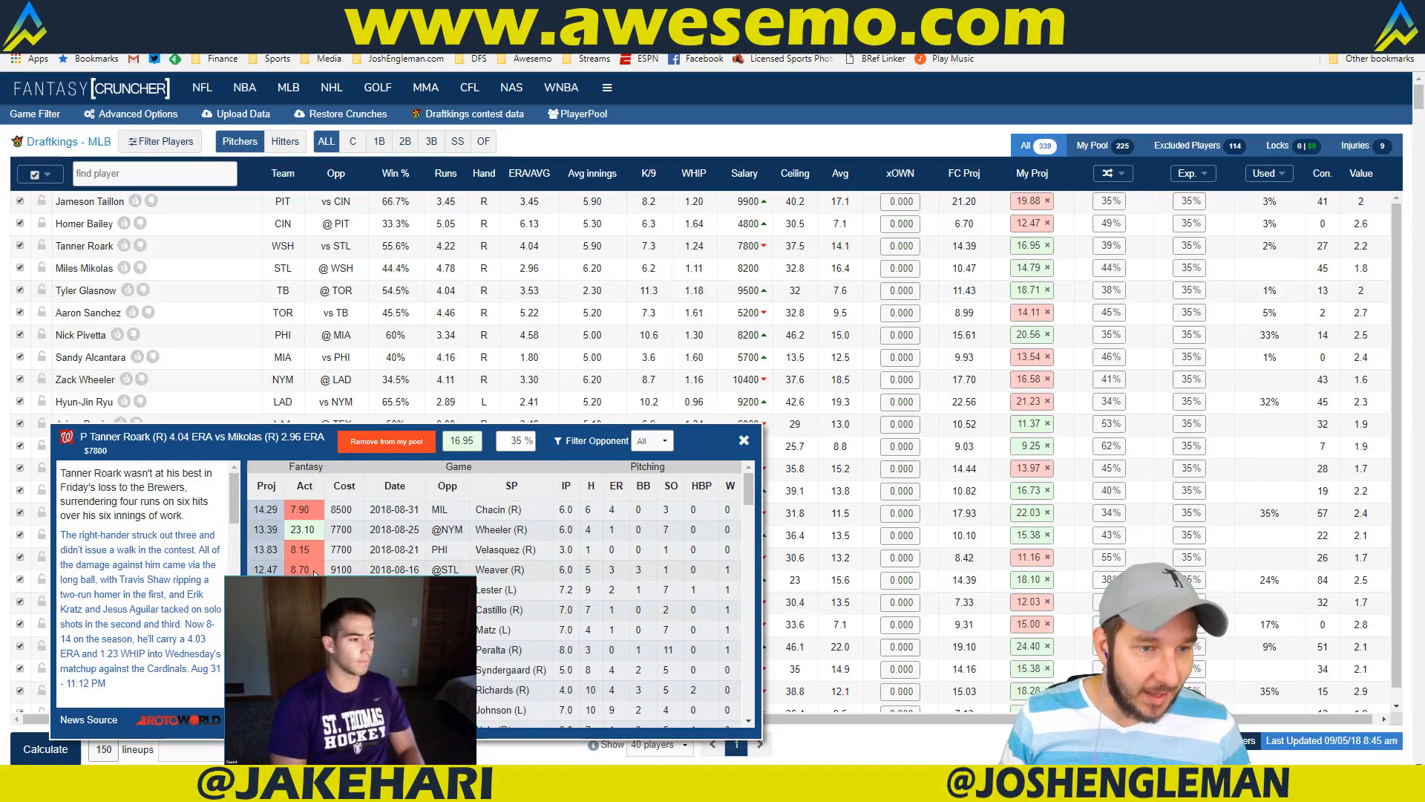
scroll(501, 608, "down", 6)
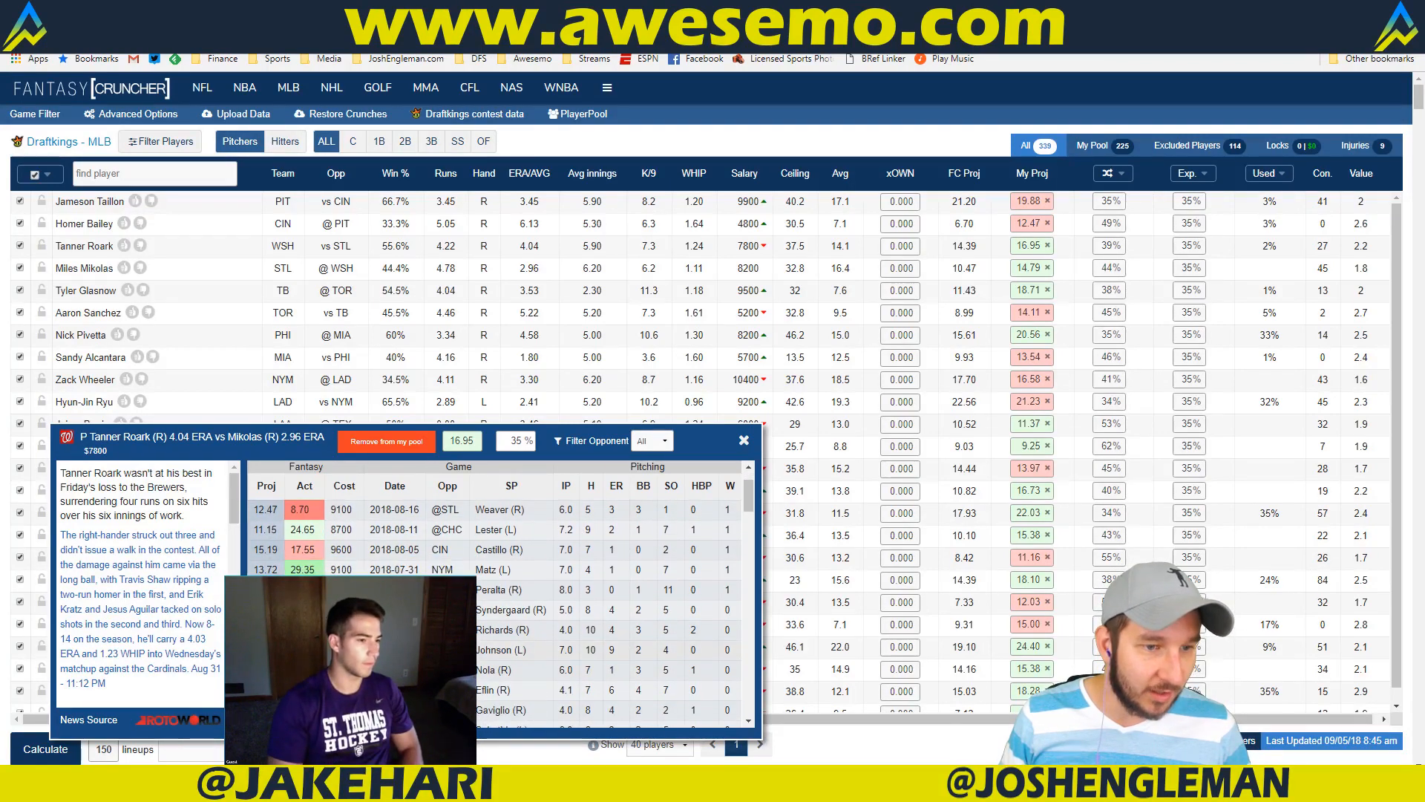
scroll(479, 627, "up", 4)
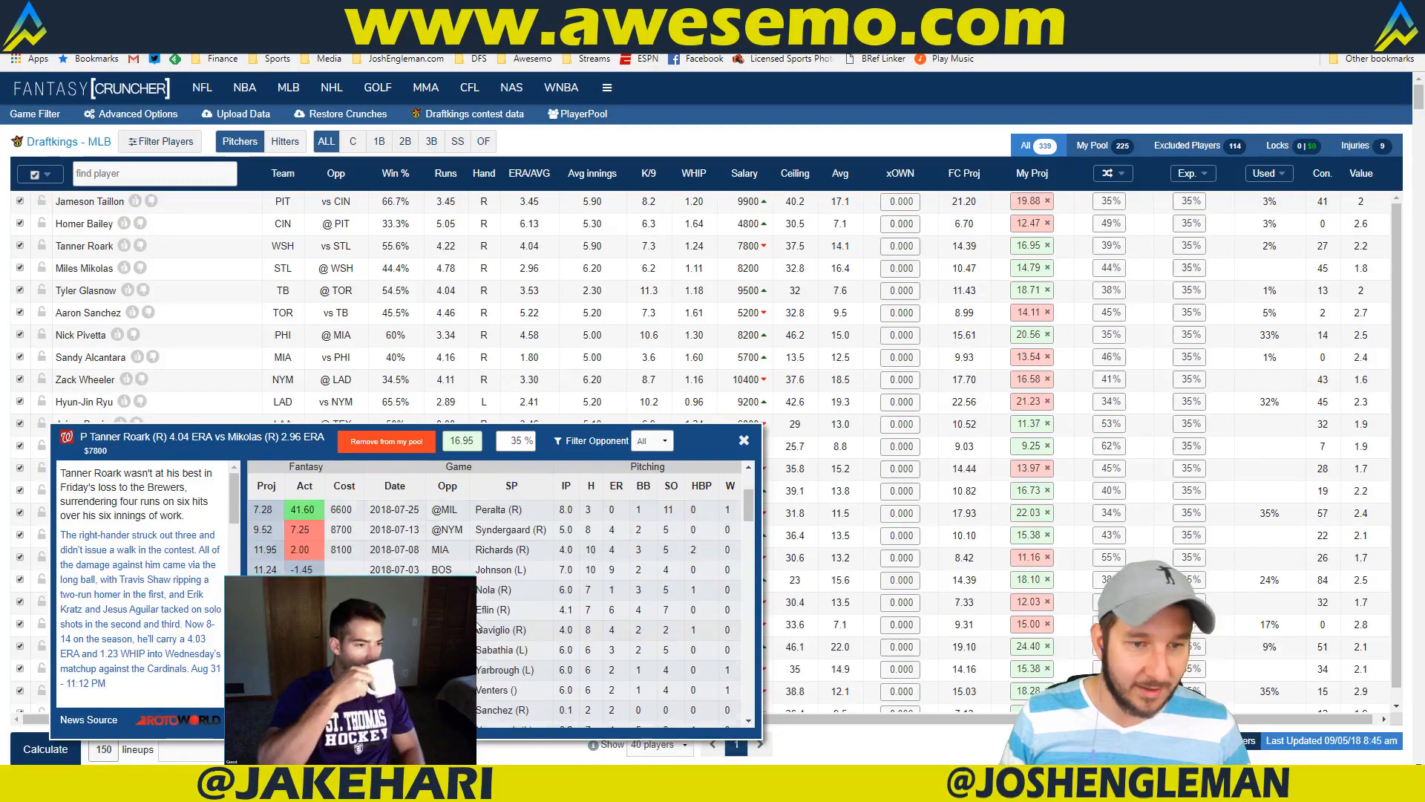
left_click(743, 440)
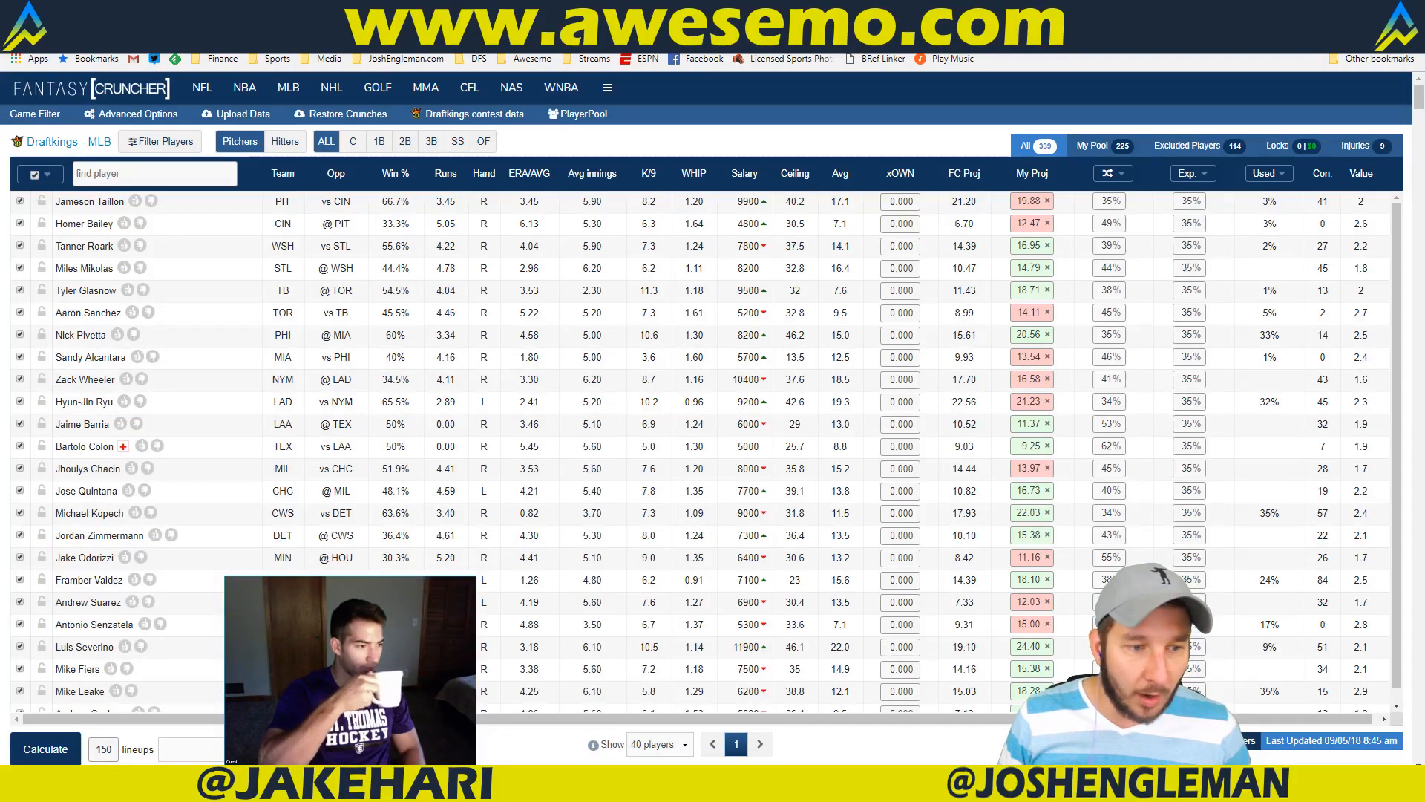
Step: Switch back to the Excel workbook and return to the Cardinals and Nationals matchup sheet
key("alt+Tab")
left_click(647, 634)
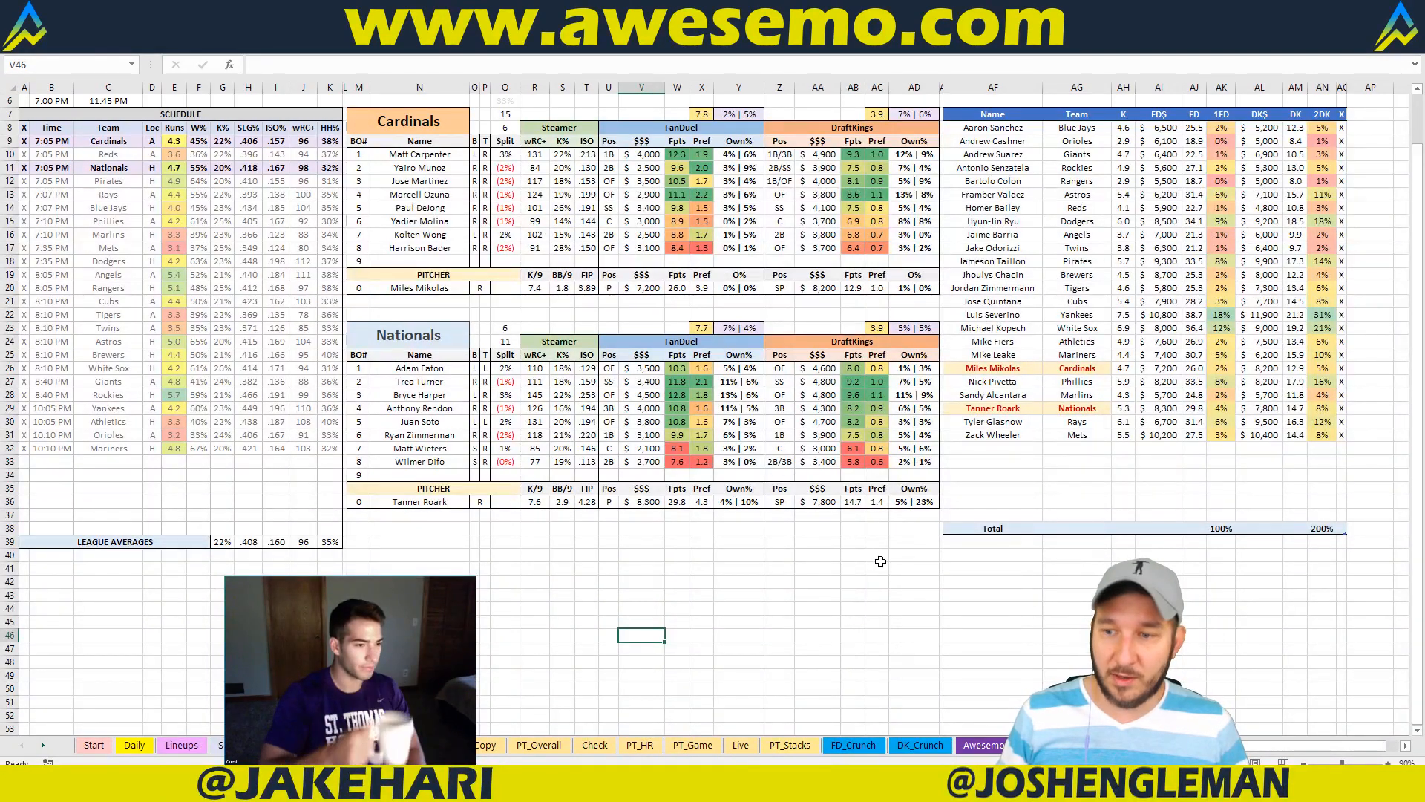
left_click(702, 530)
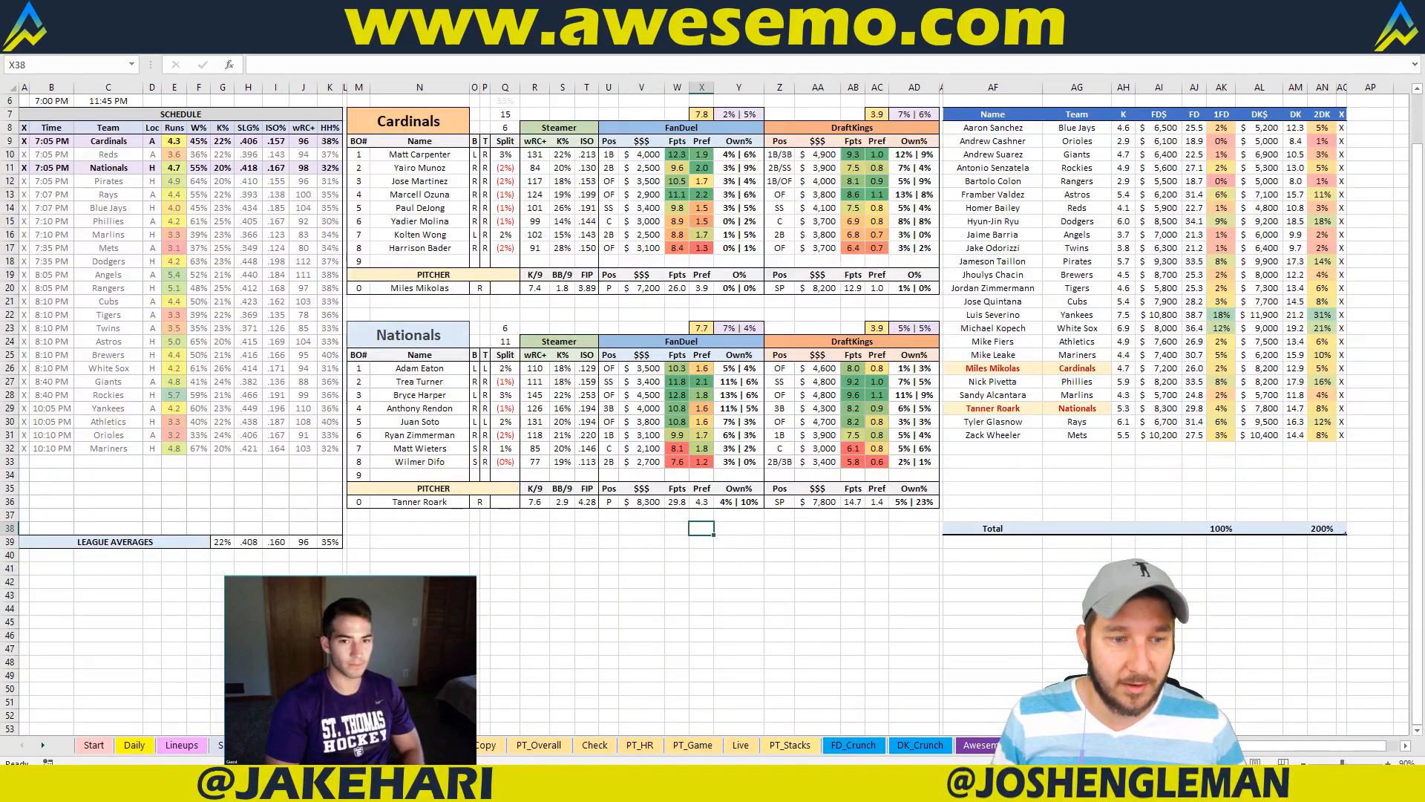
key("ctrl+Page_Down")
key("ctrl+Page_Up")
left_click(494, 627)
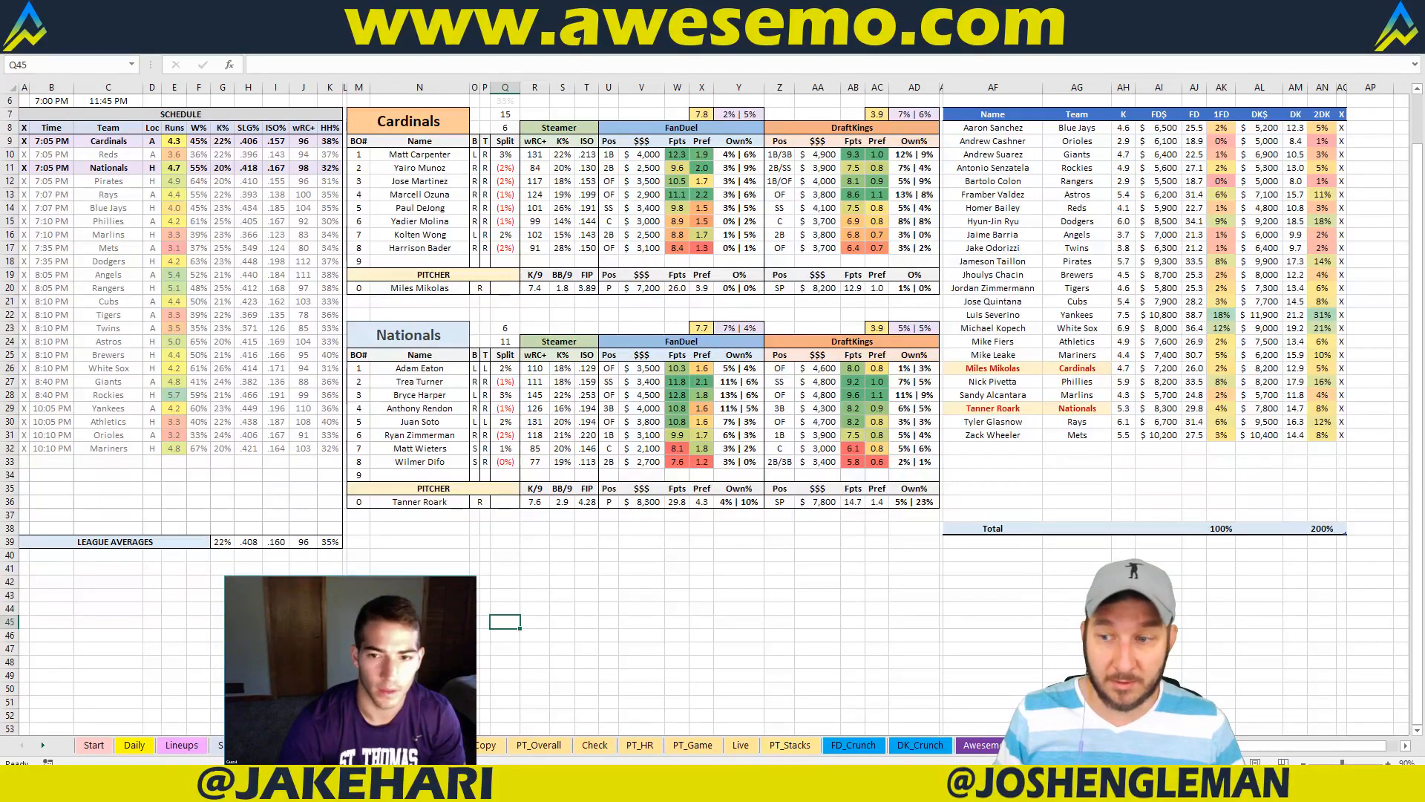
left_click(715, 586)
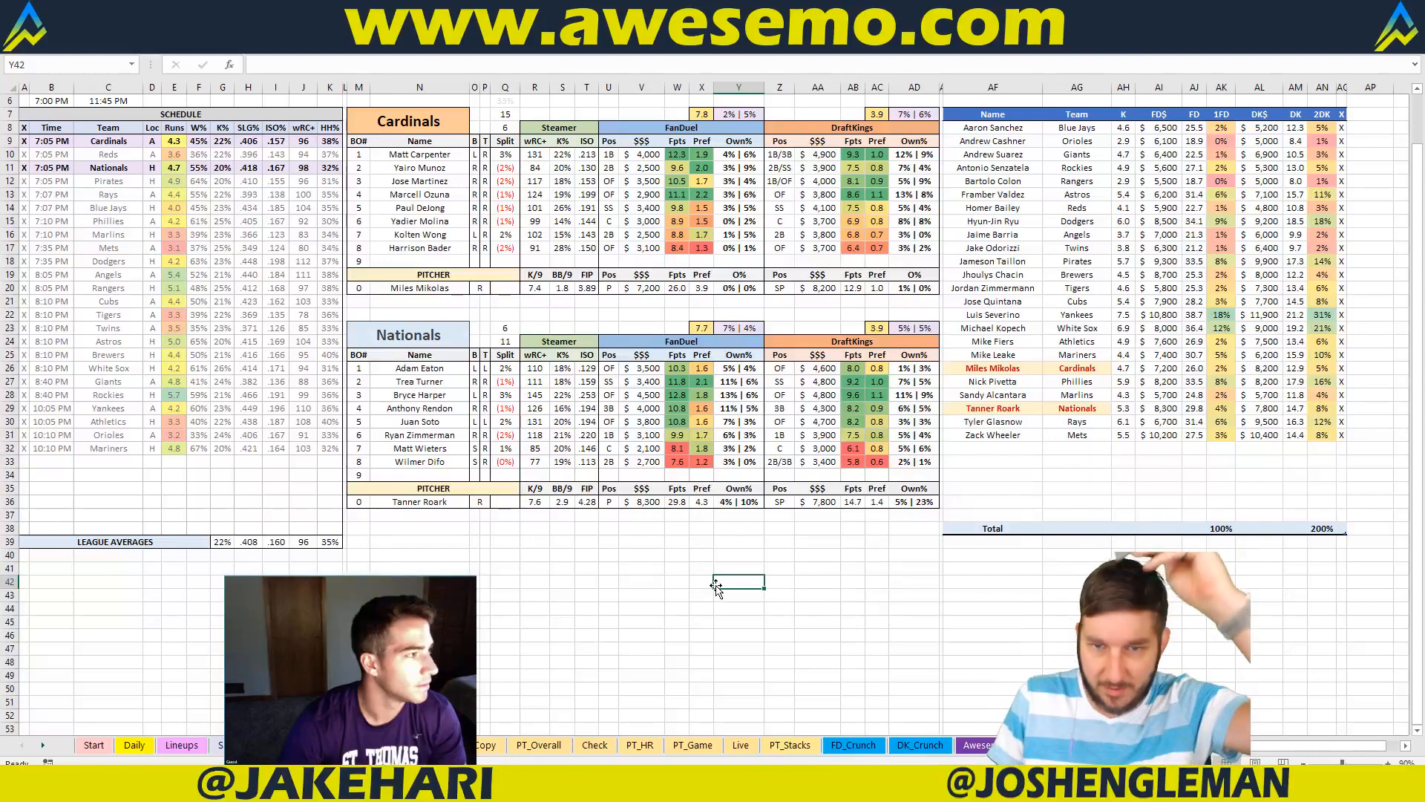
left_click(791, 553)
left_click(778, 527)
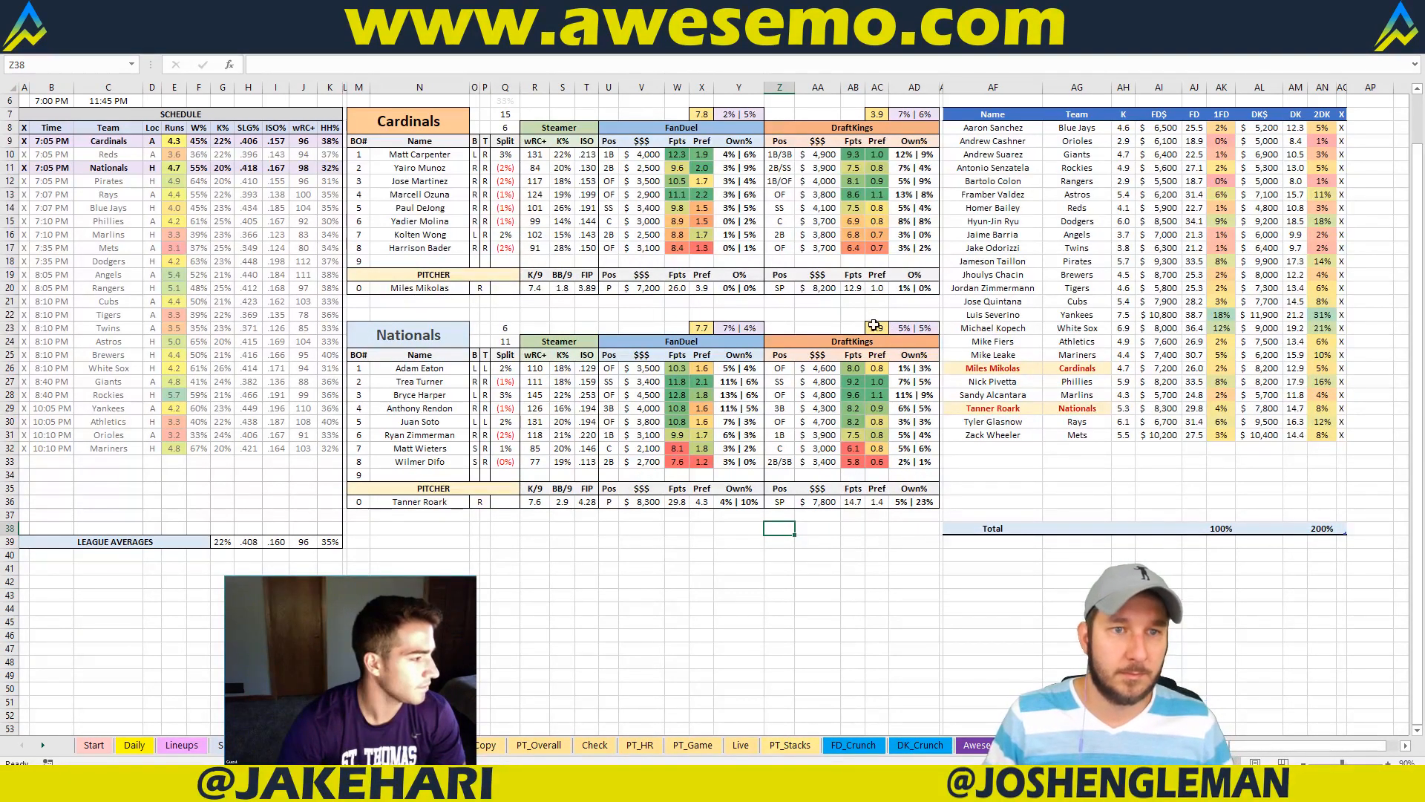
left_click(659, 312)
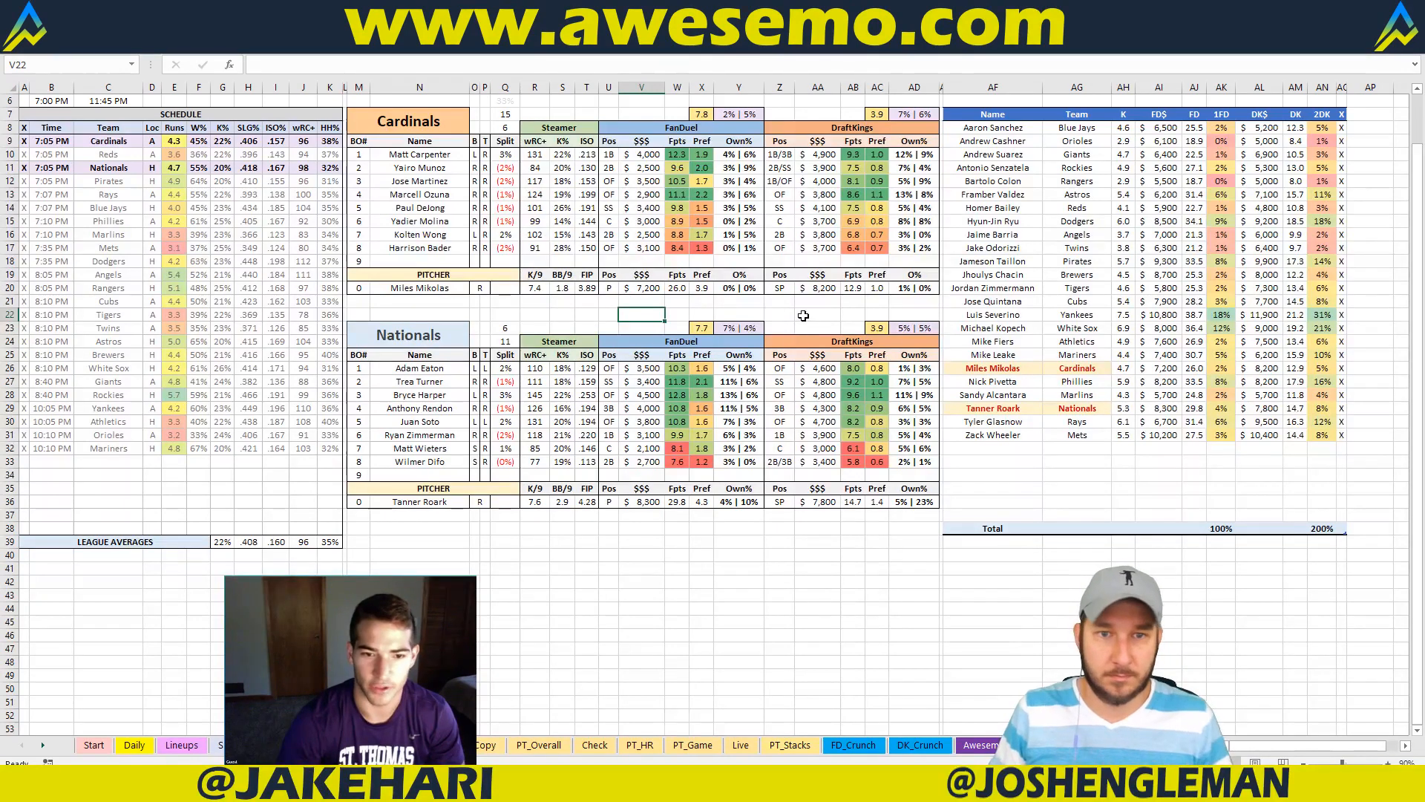
left_click(804, 316)
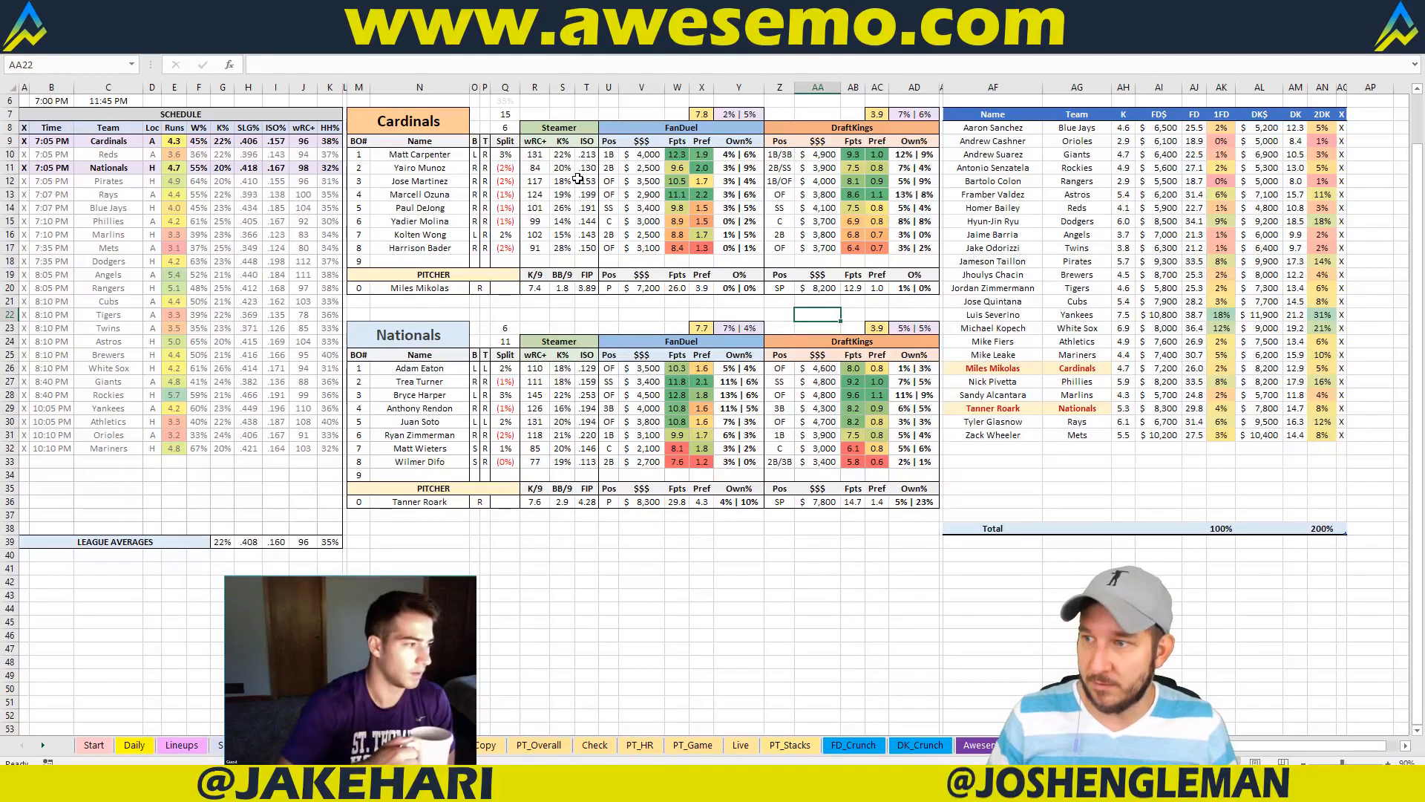
left_click(846, 328)
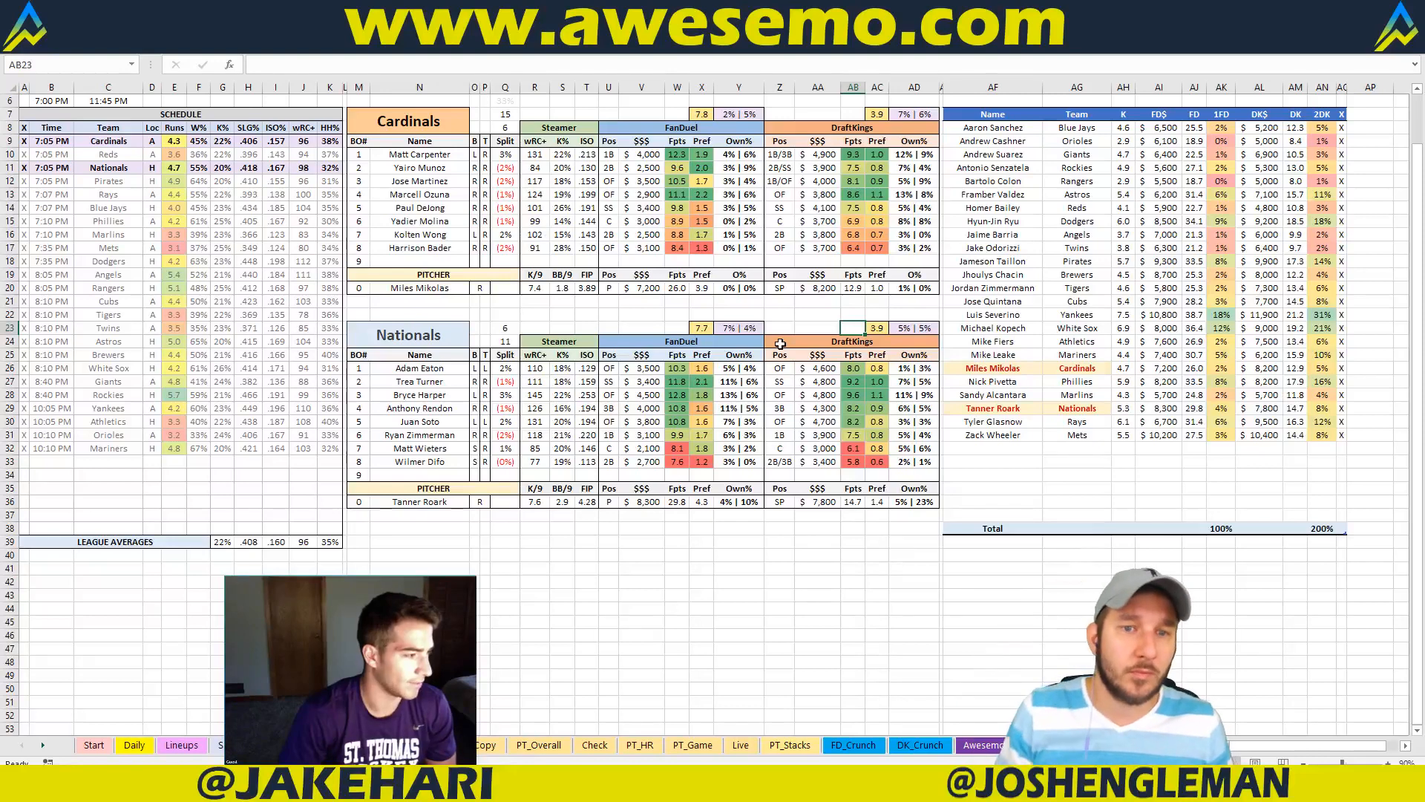
left_click(610, 313)
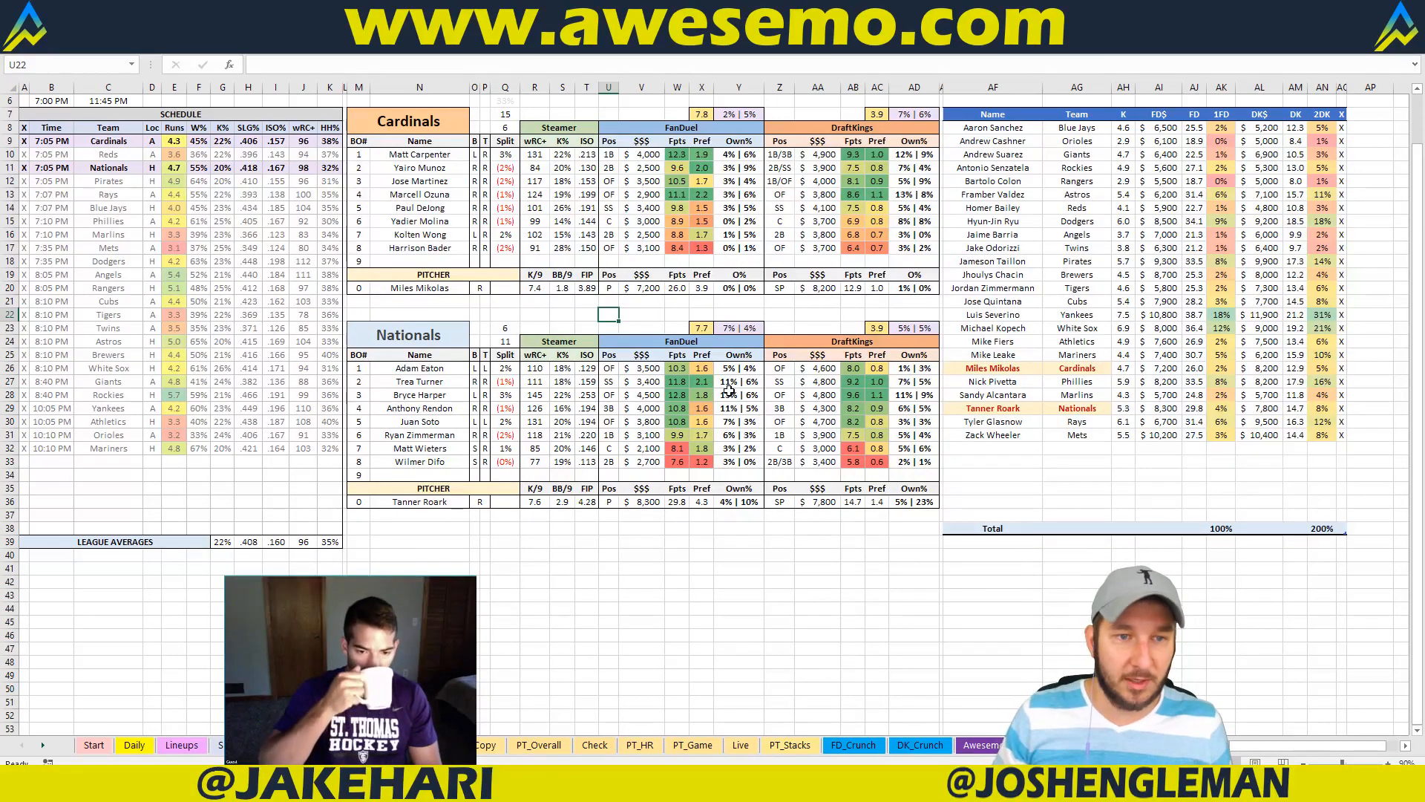
left_click(697, 314)
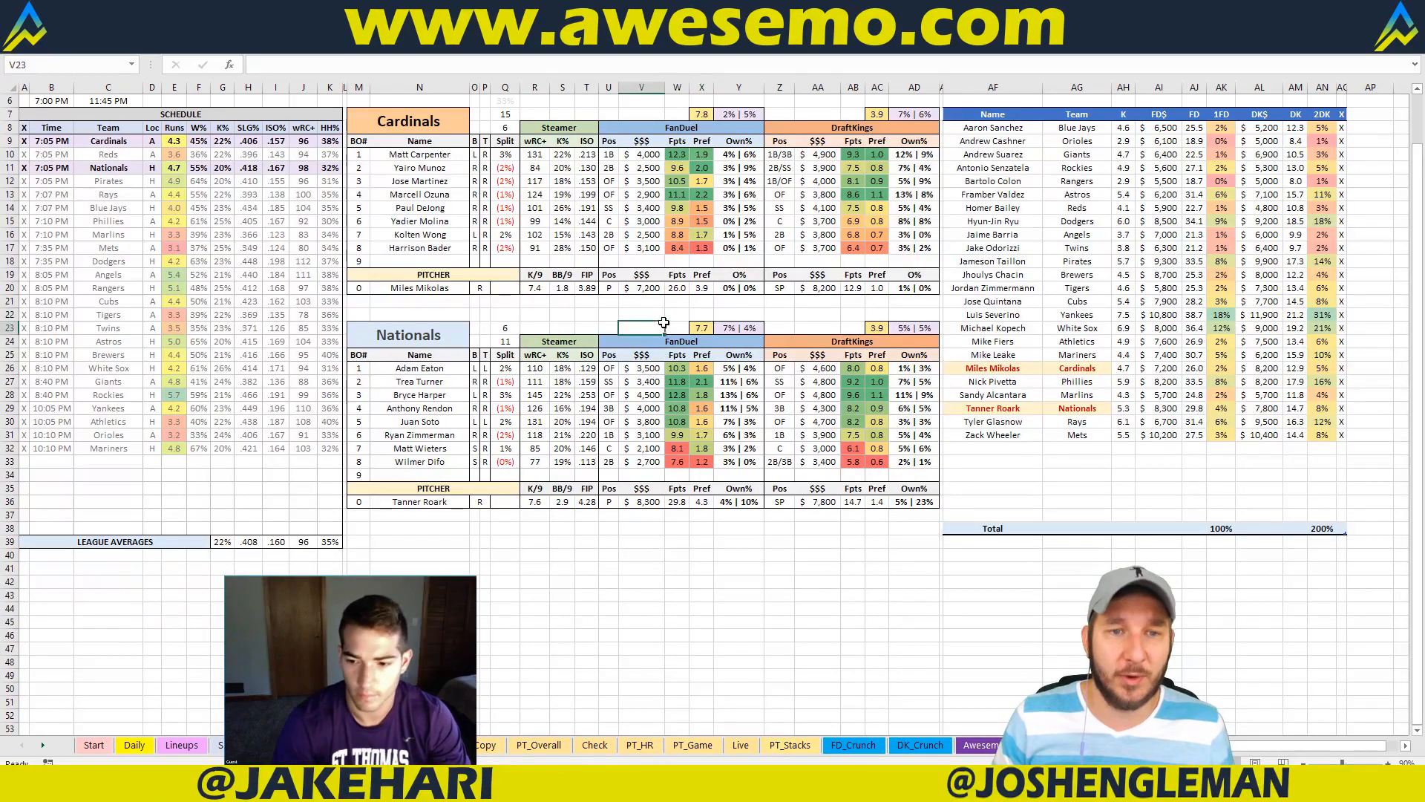
left_click(660, 327)
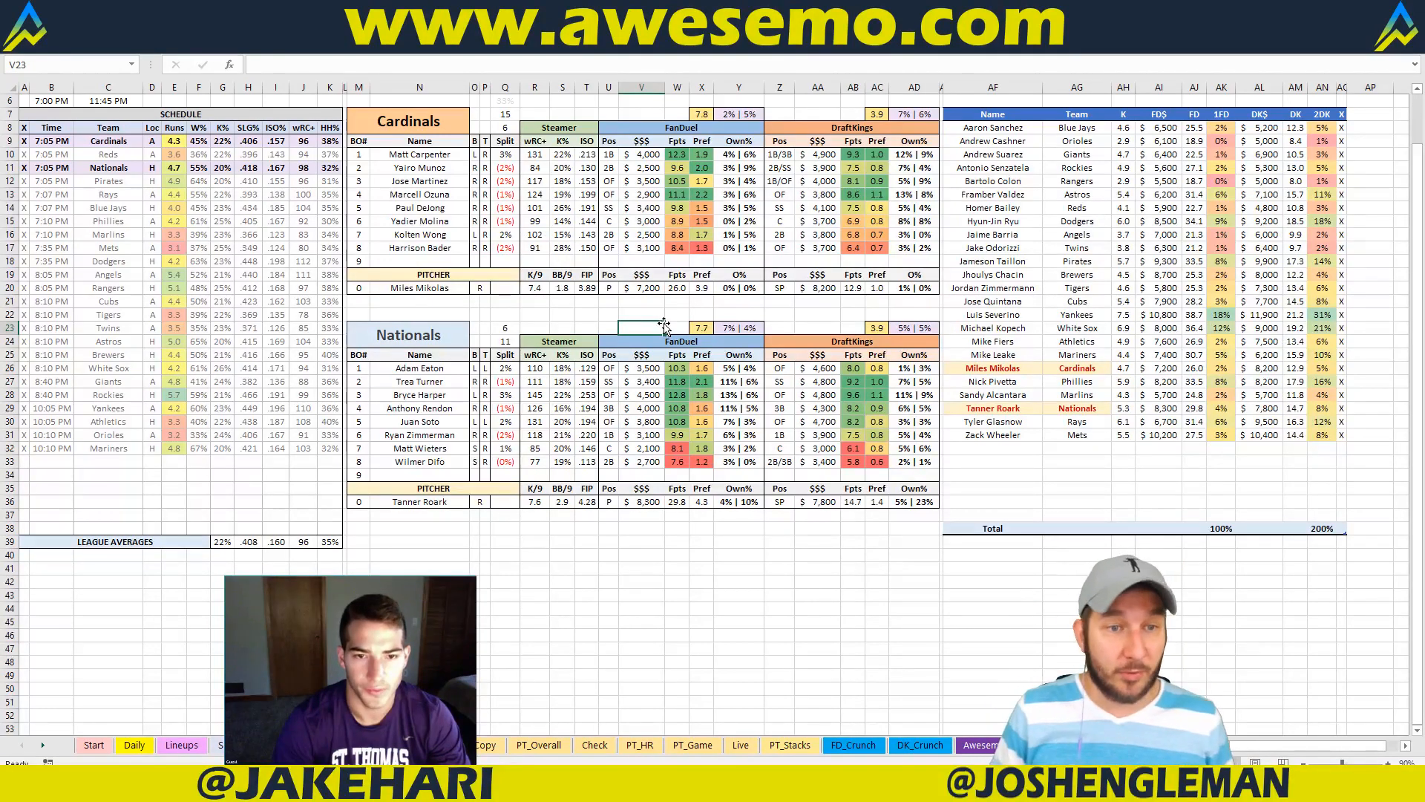
left_click(614, 313)
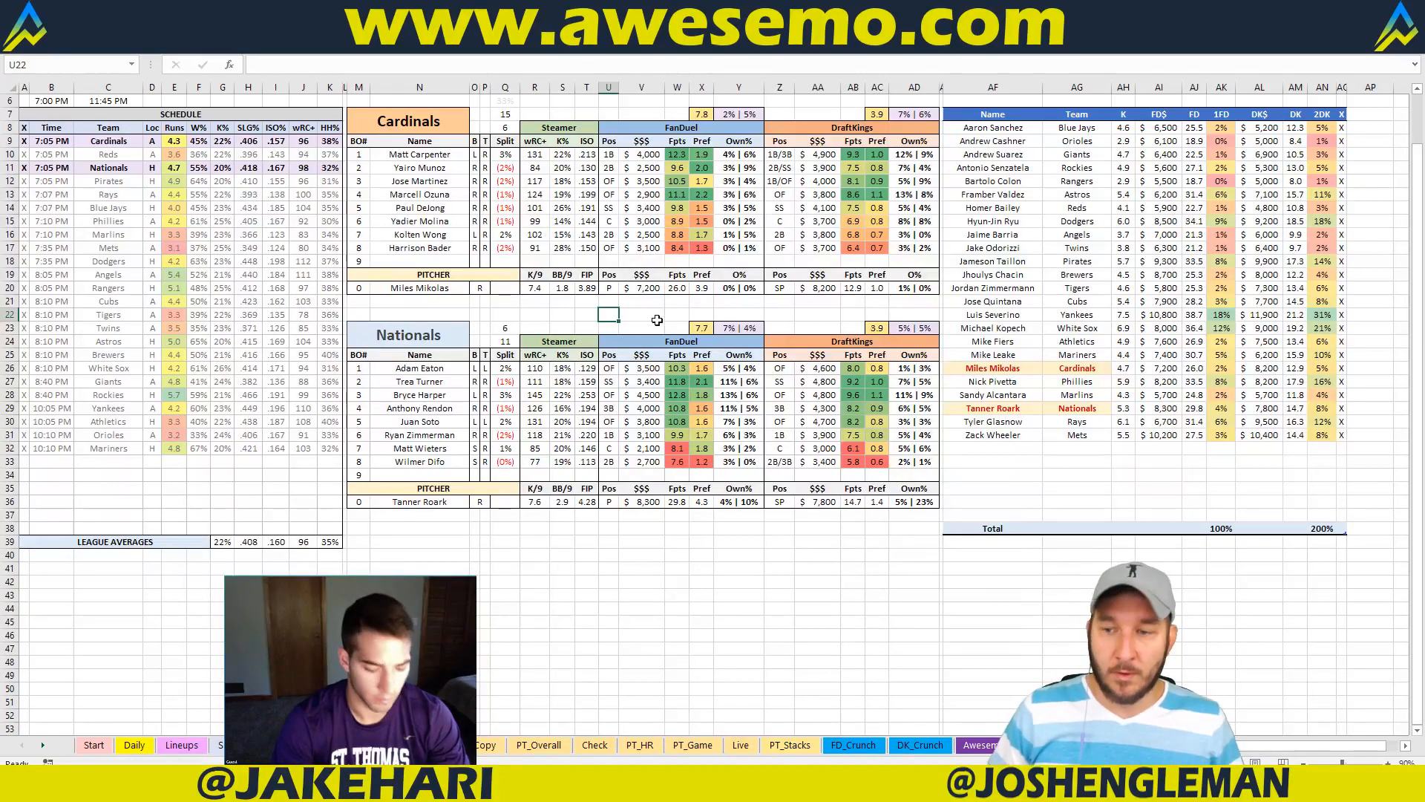
left_click(677, 301)
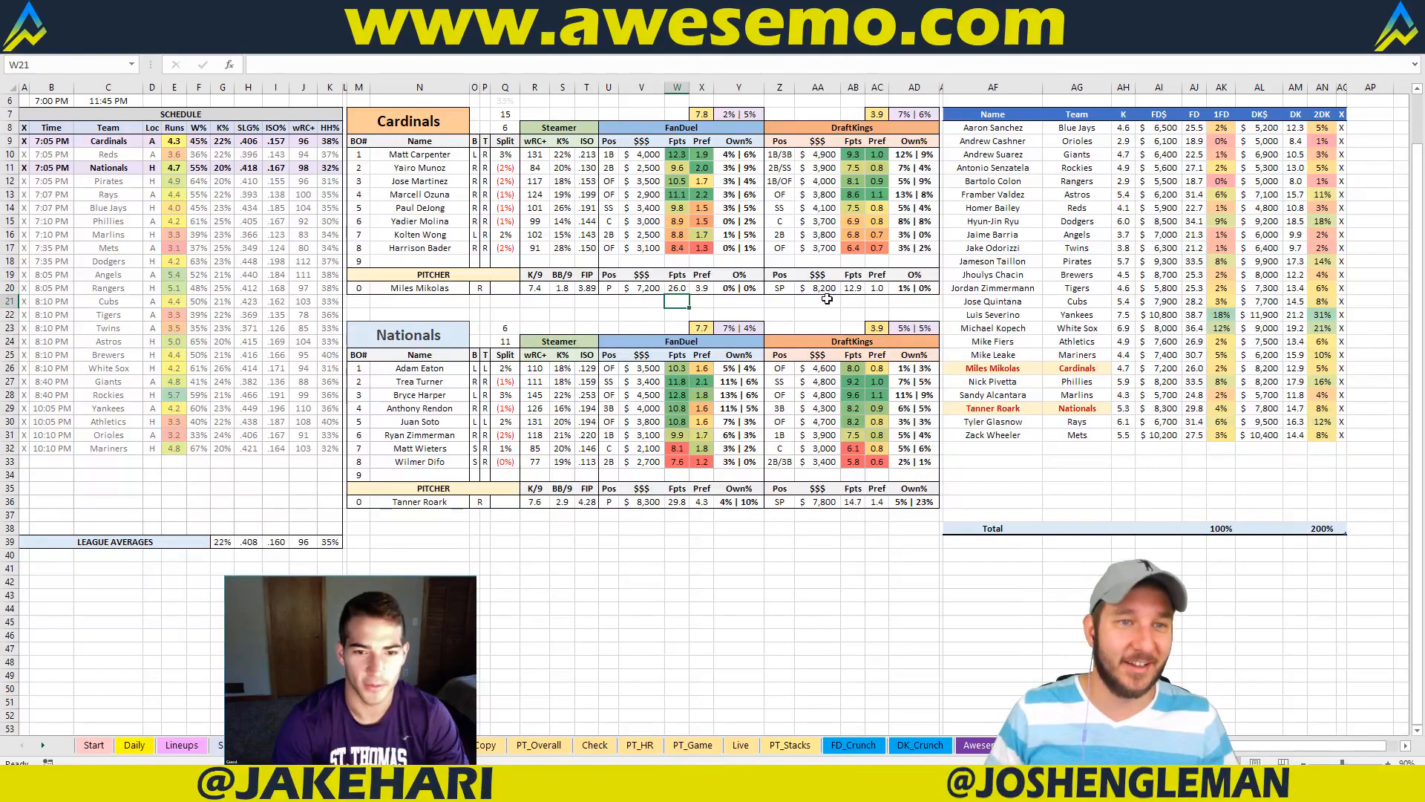
Step: Set the matchup sheet's first team to Reds and review the projections and ownership for the Reds and Pirates game
left_click(438, 123)
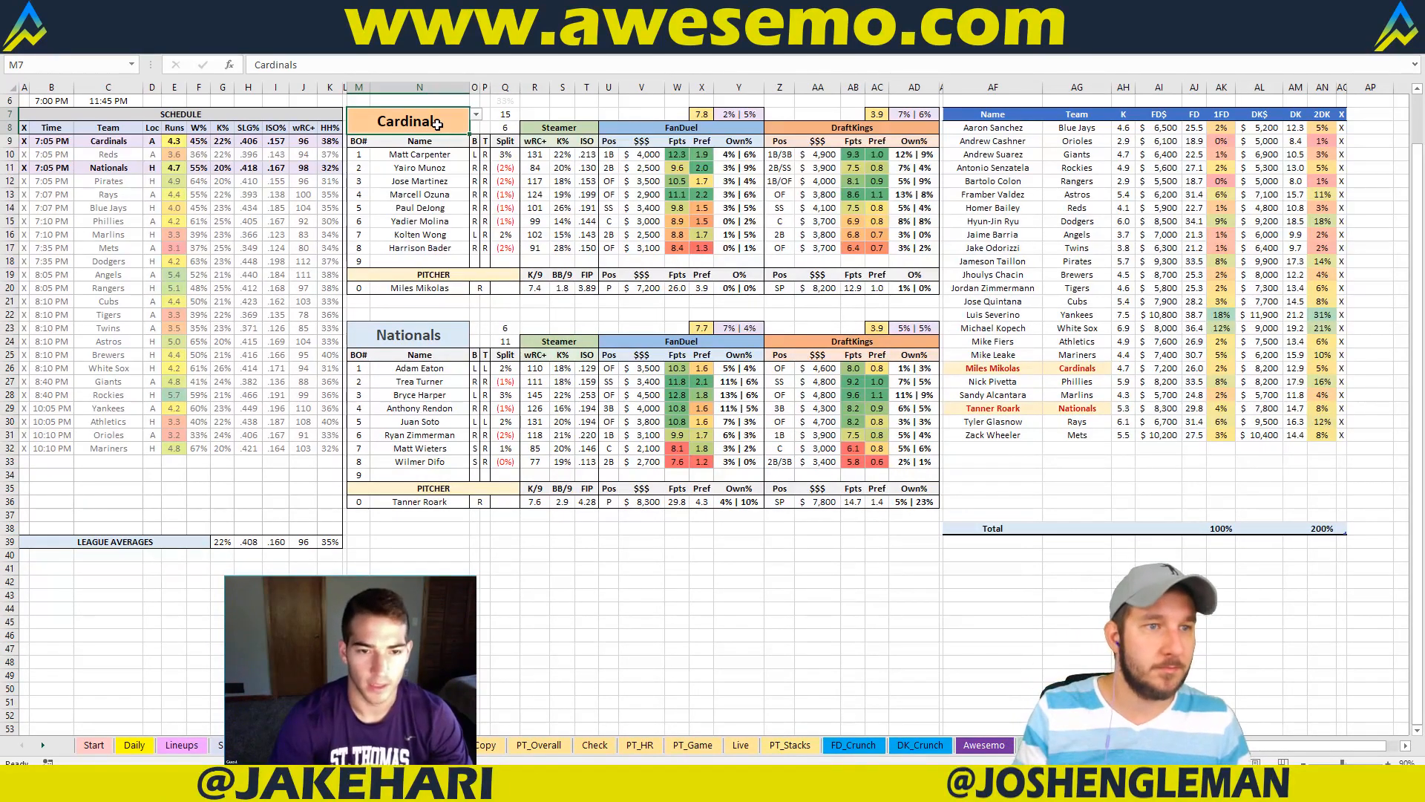
type("Reds")
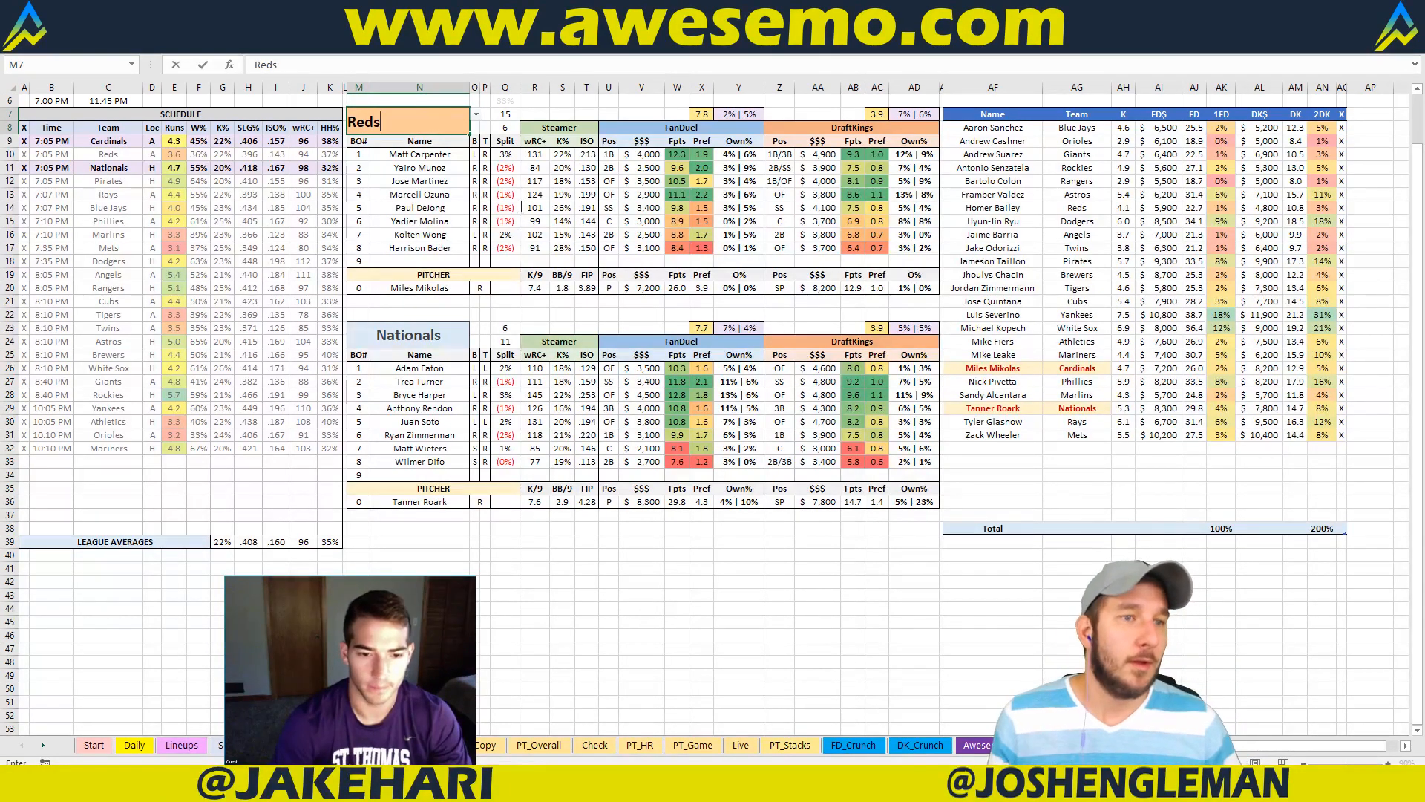
key("Return")
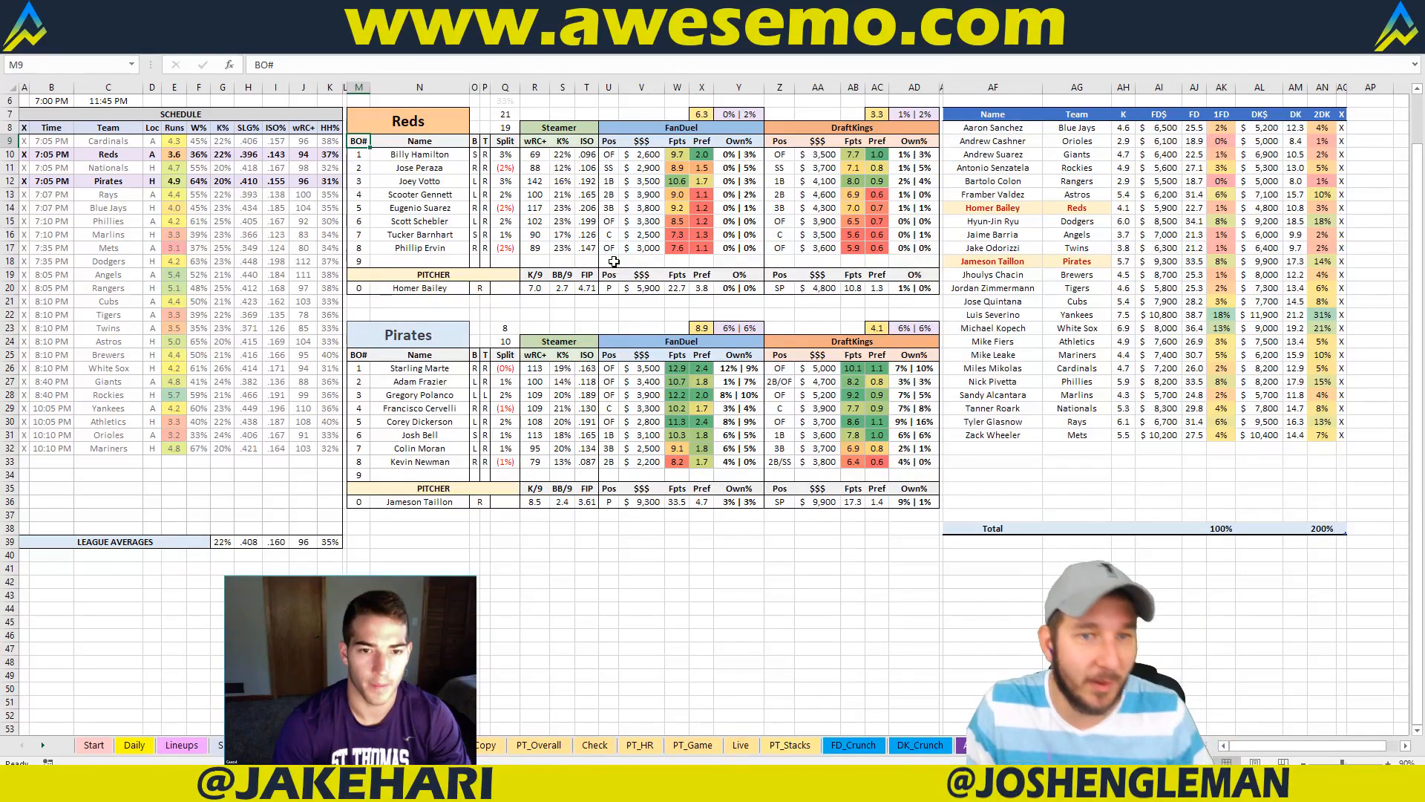
left_click(608, 302)
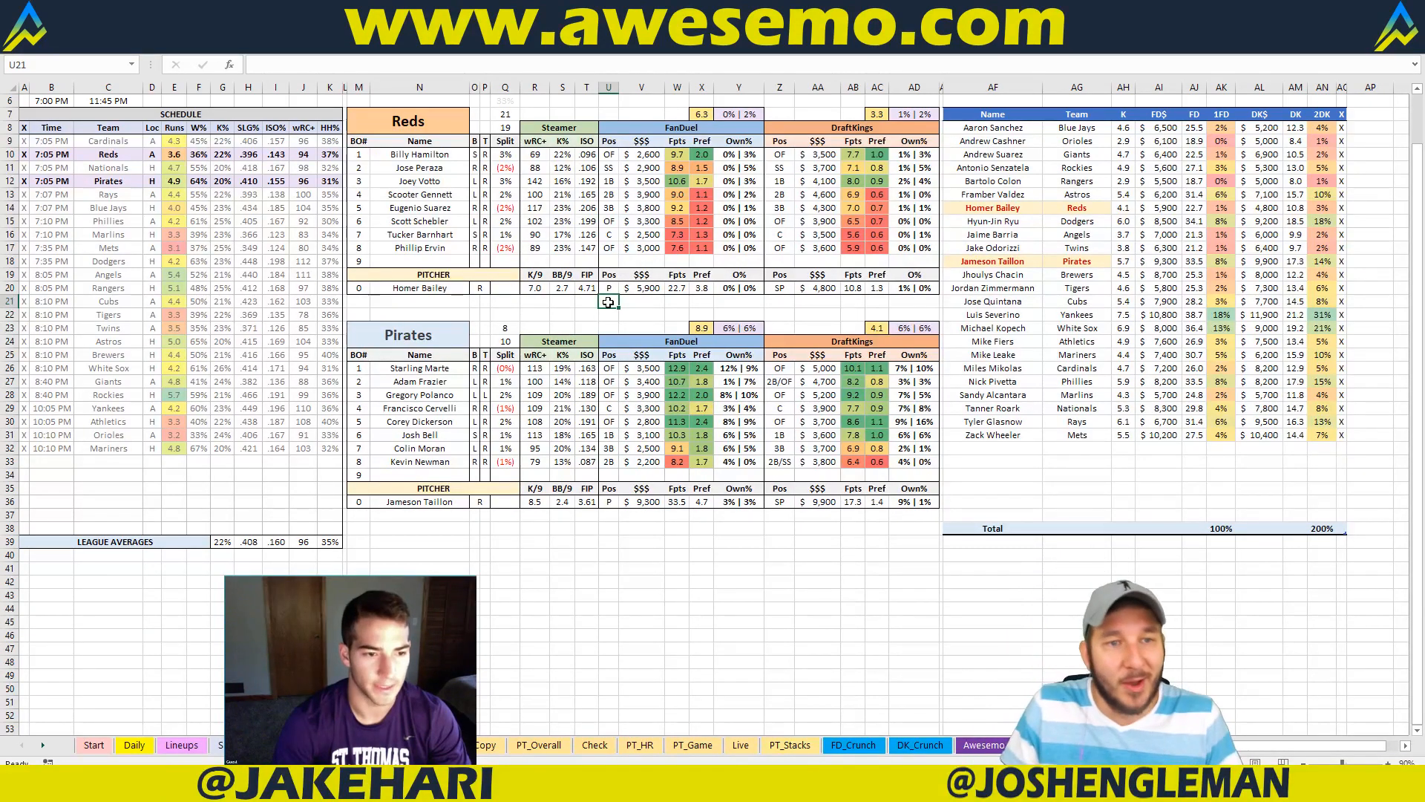
left_click(579, 302)
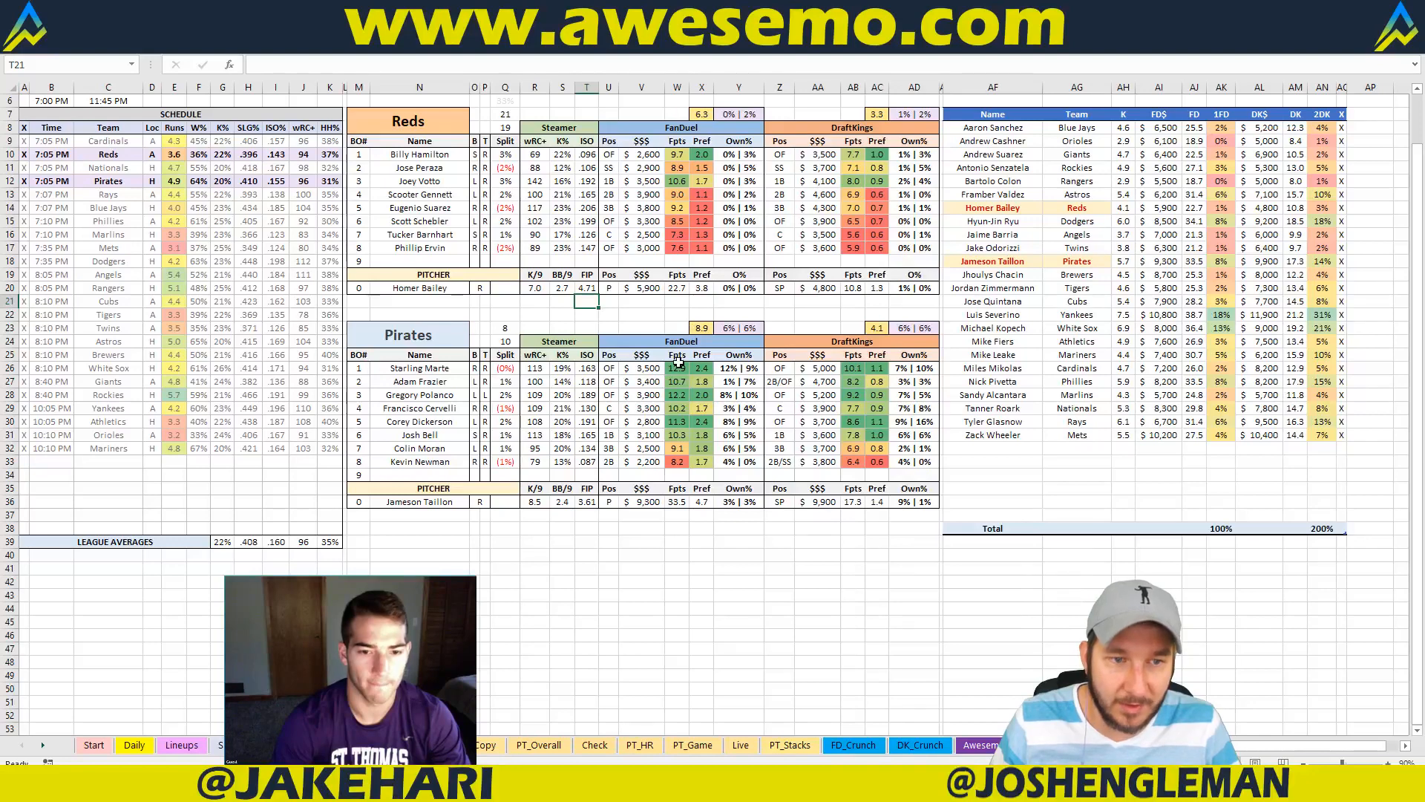
left_click(913, 516)
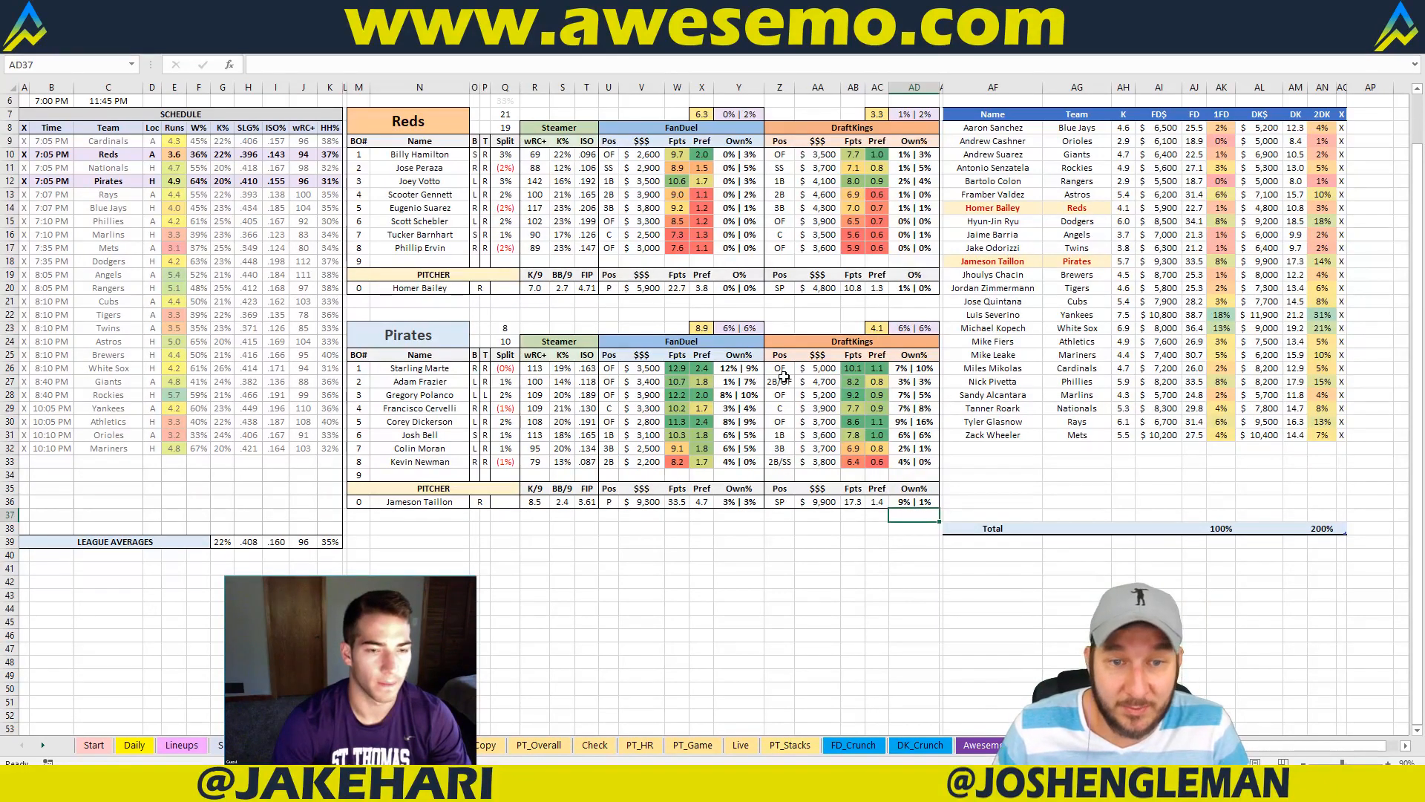
left_click(816, 301)
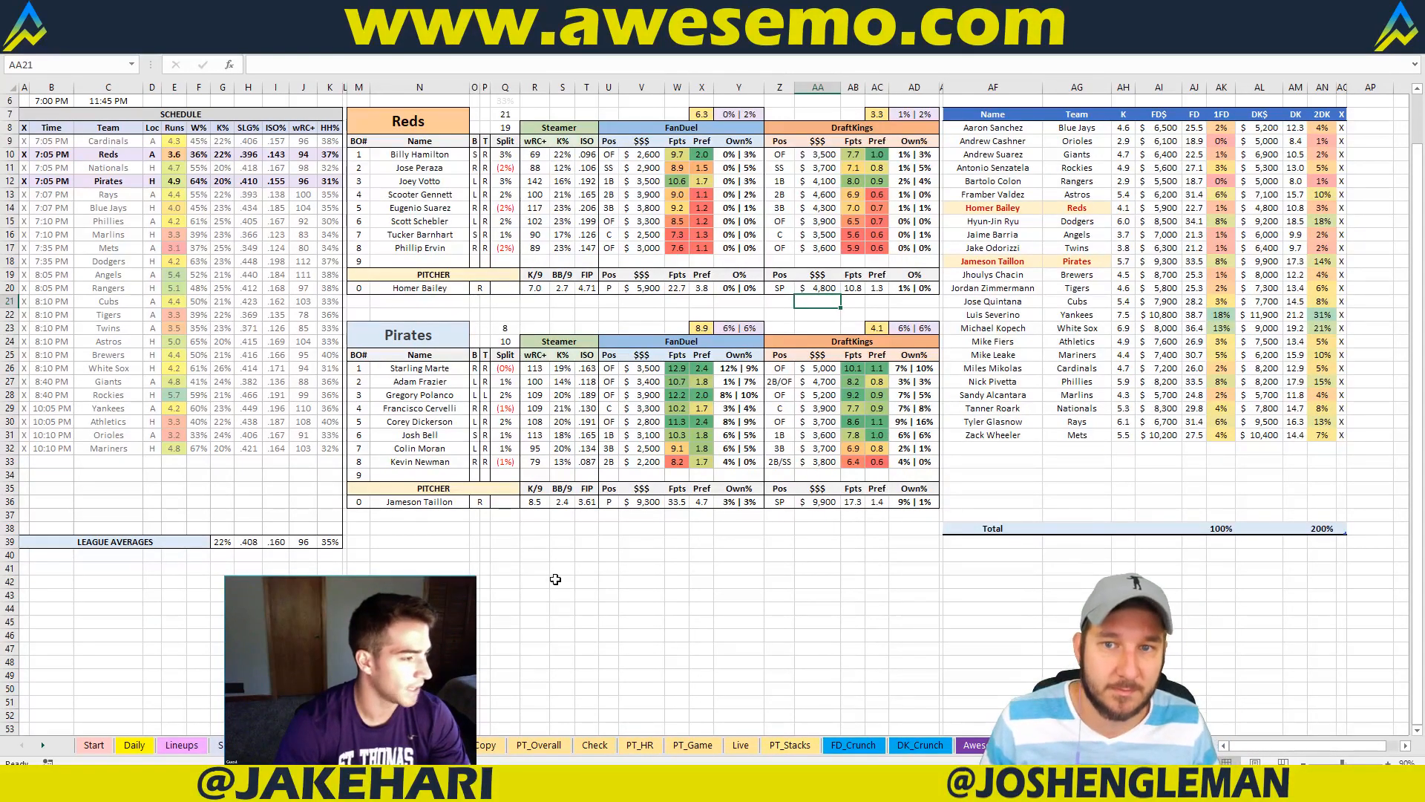
Step: Switch to FantasyCruncher for a brief look at the DraftKings pitcher list, and return to the Excel workbook
mouse_move(245, 785)
left_click(104, 720)
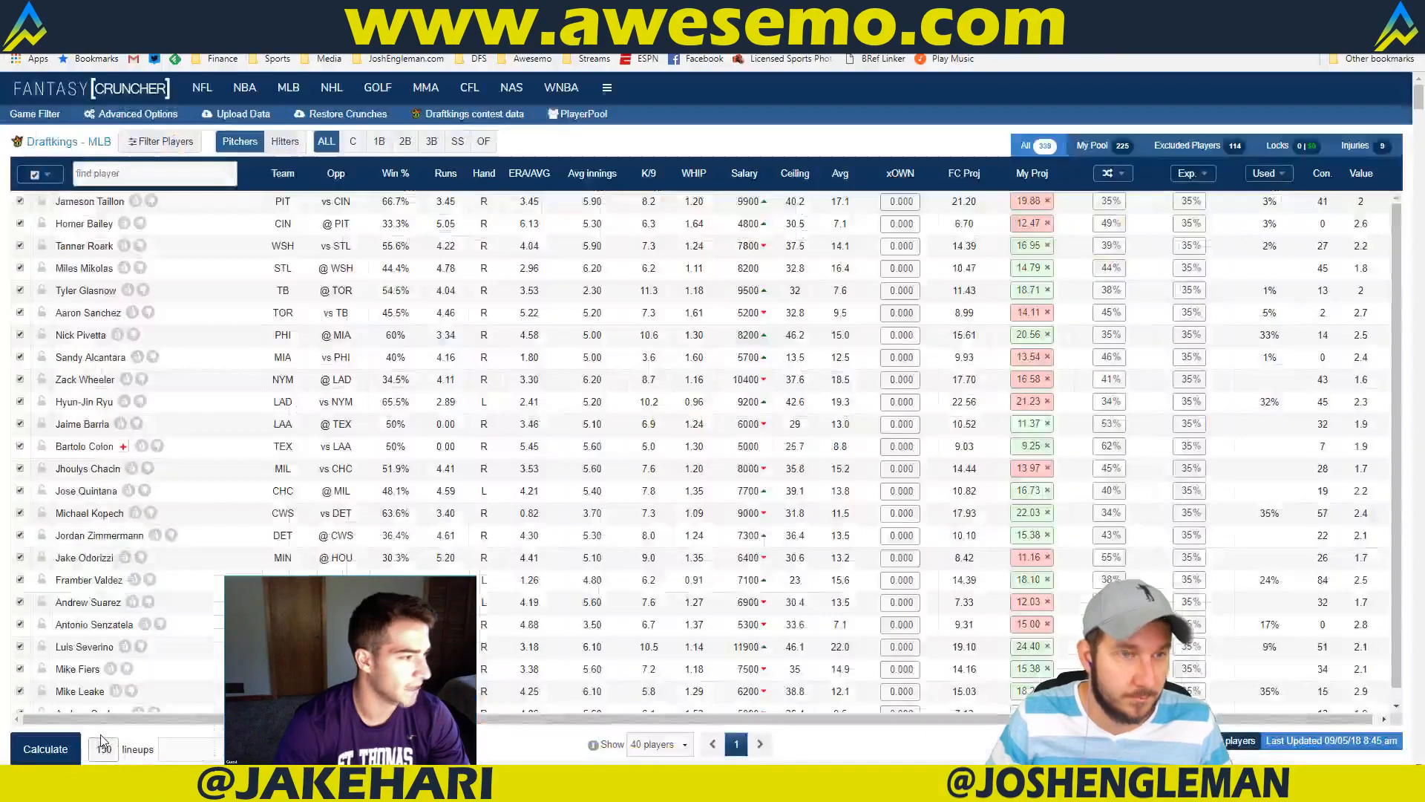
left_click(475, 786)
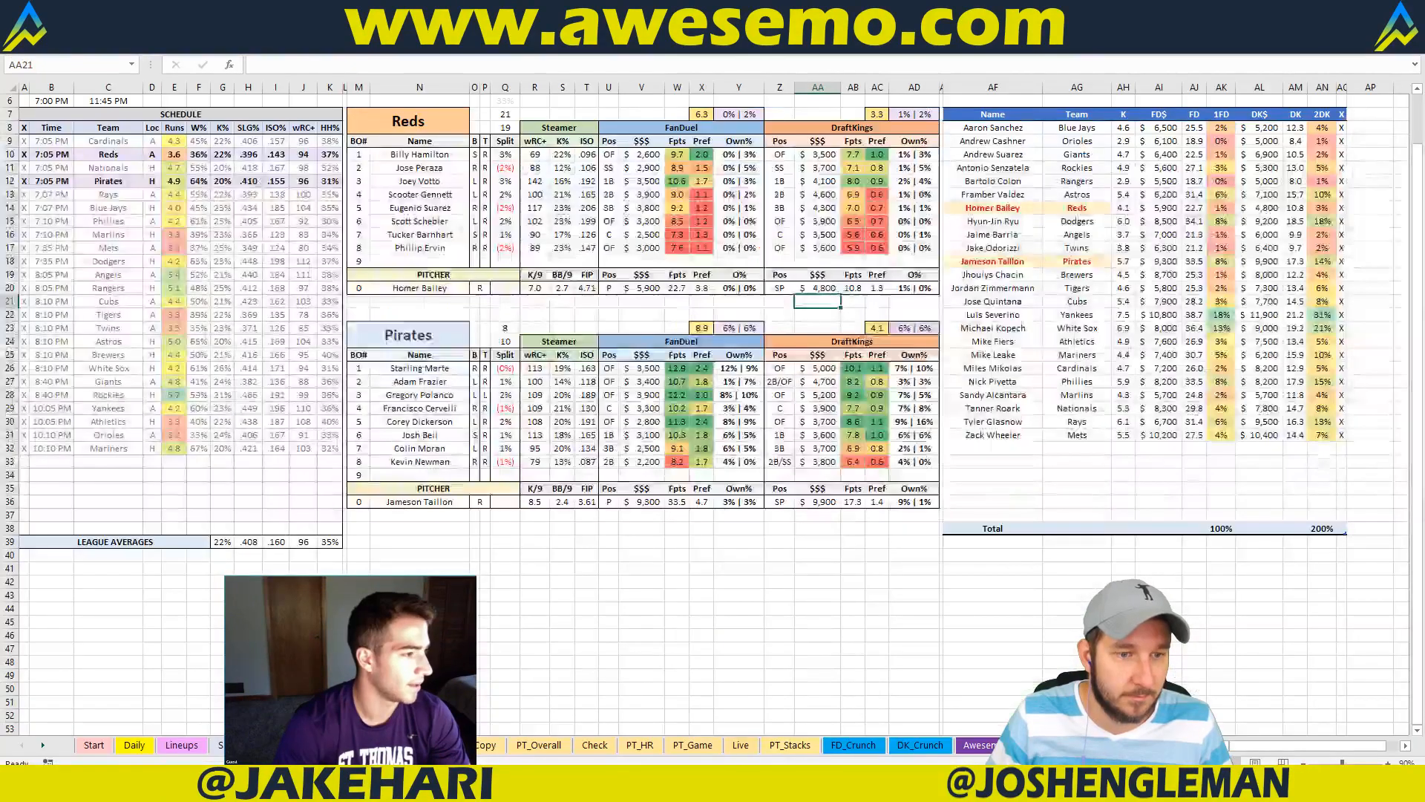
Step: Search Google in a new browser tab for "jameson taillon fangraphs" and open his FanGraphs pitching statistics page
mouse_move(244, 785)
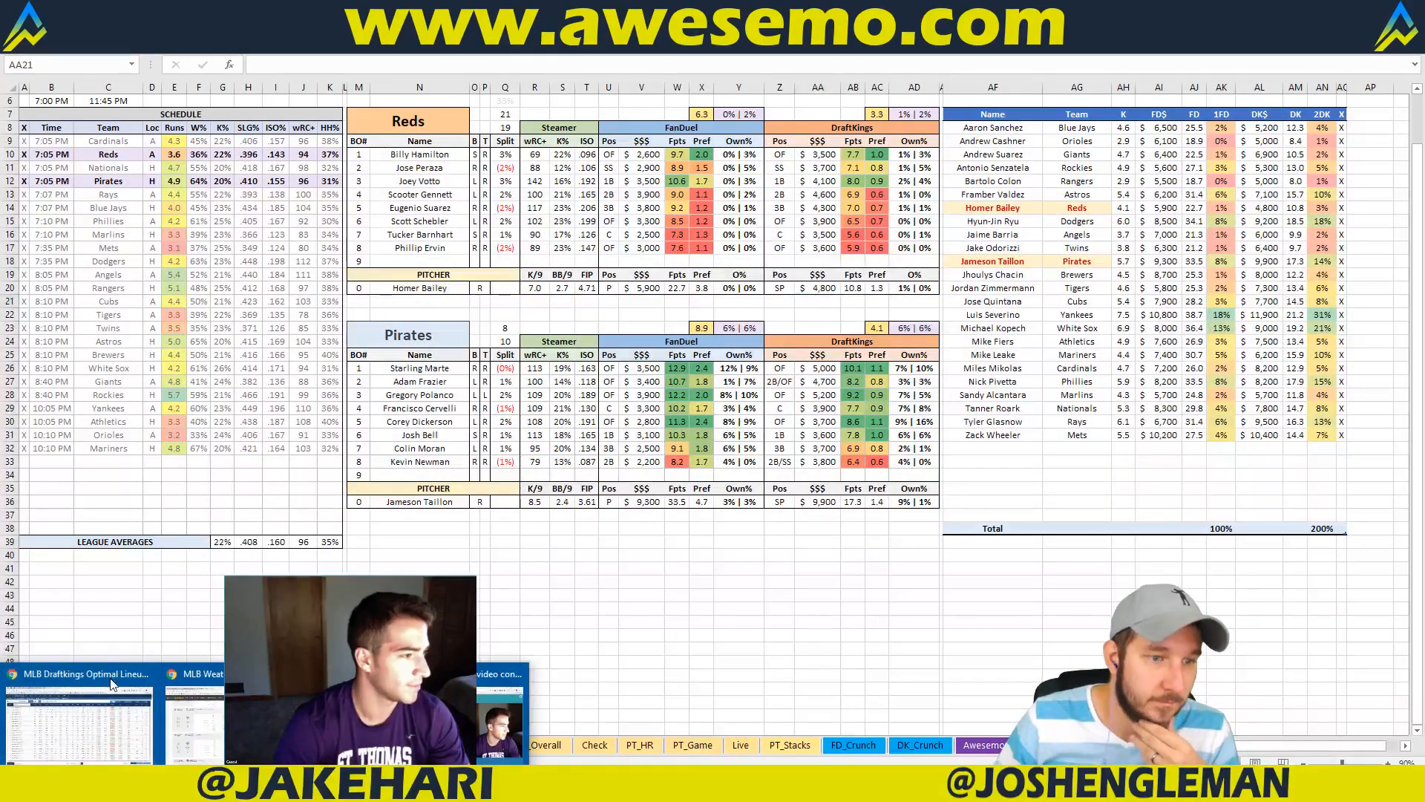
left_click(117, 744)
key("ctrl+t")
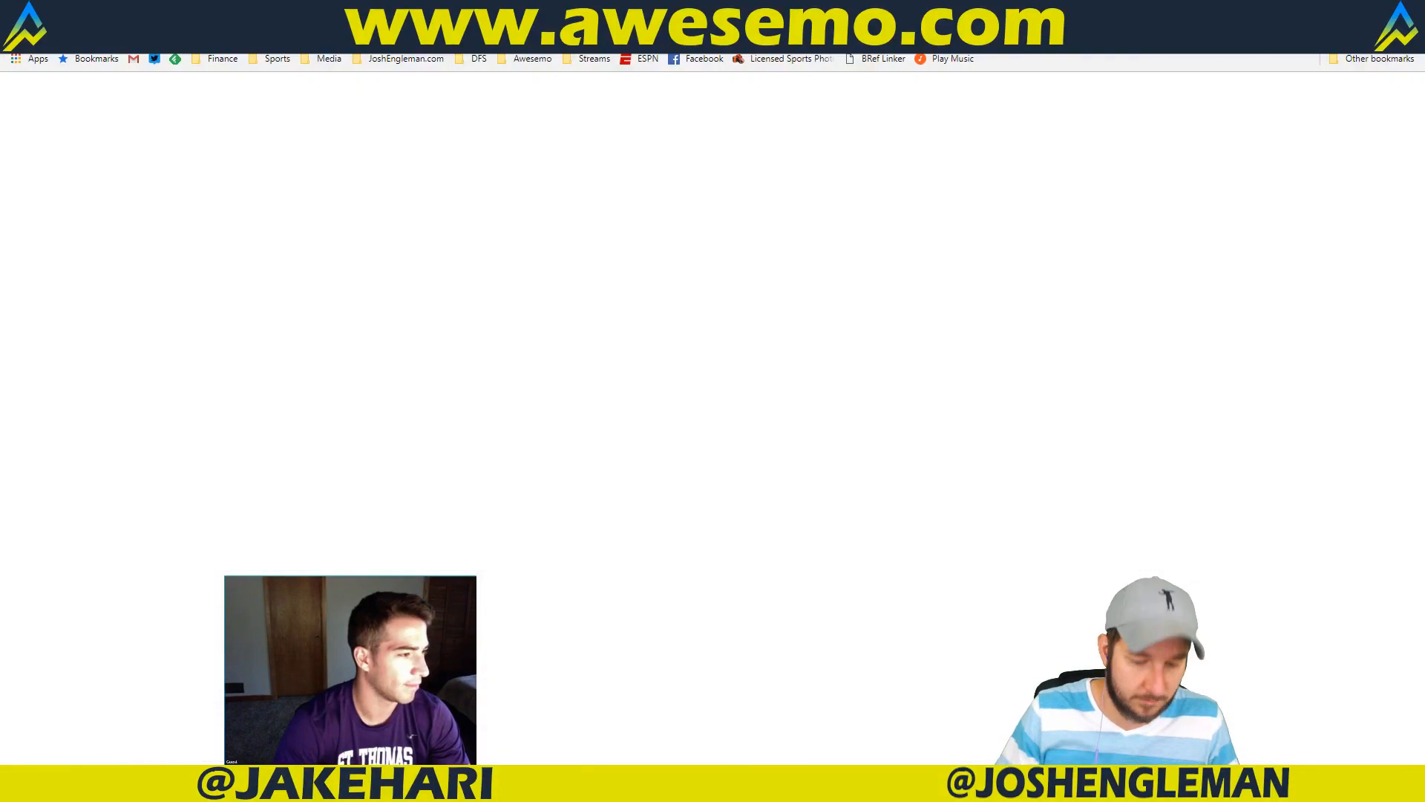
type("james taillon")
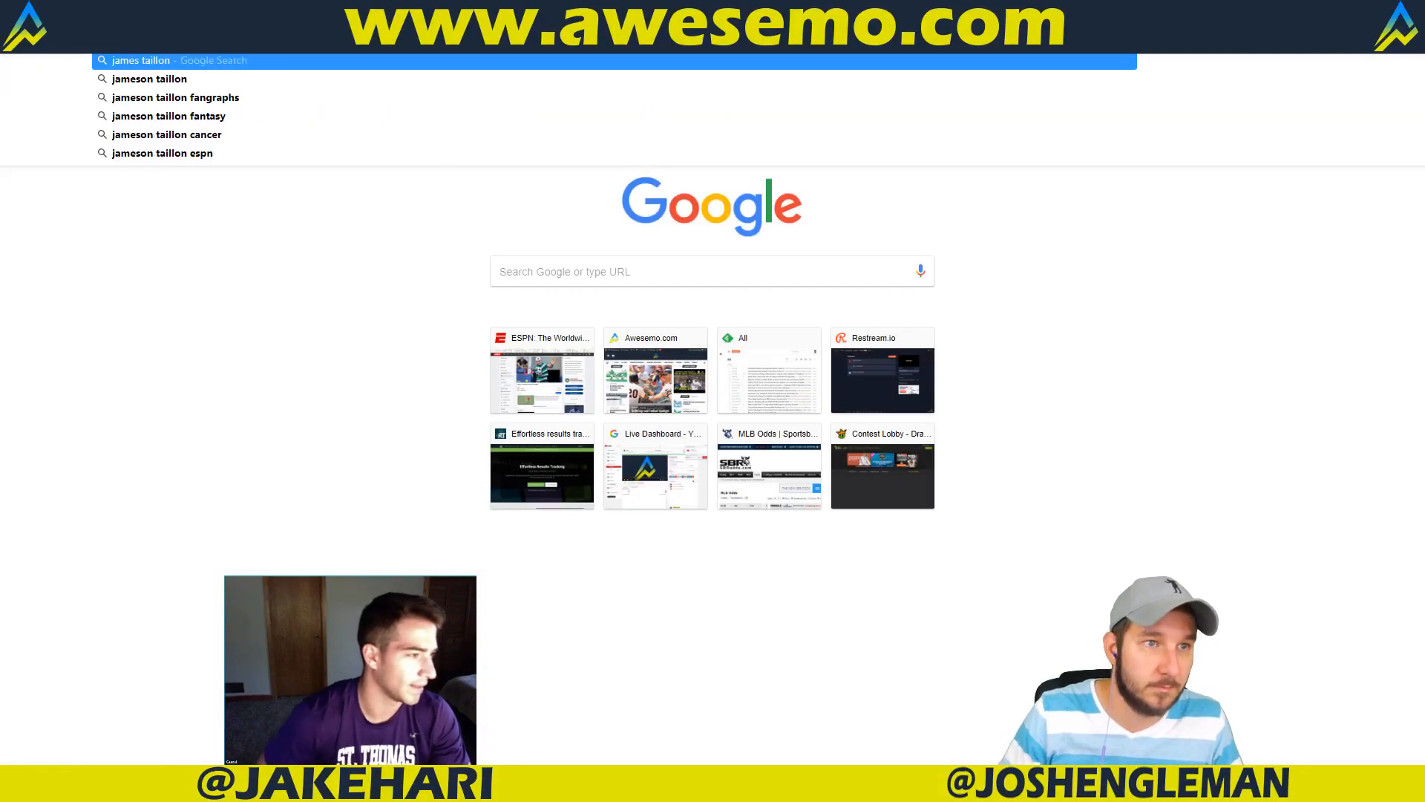
left_click(383, 97)
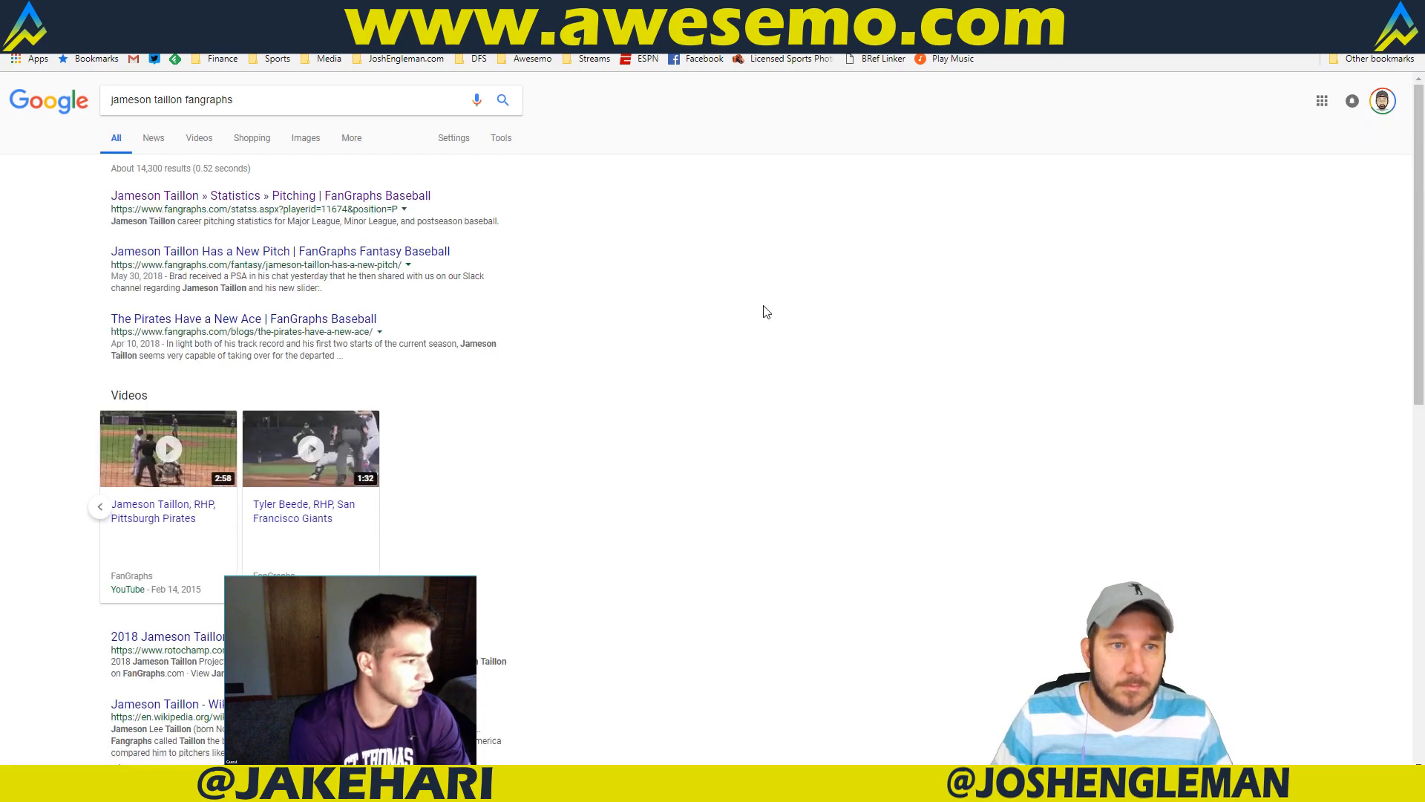
key("alt+Tab")
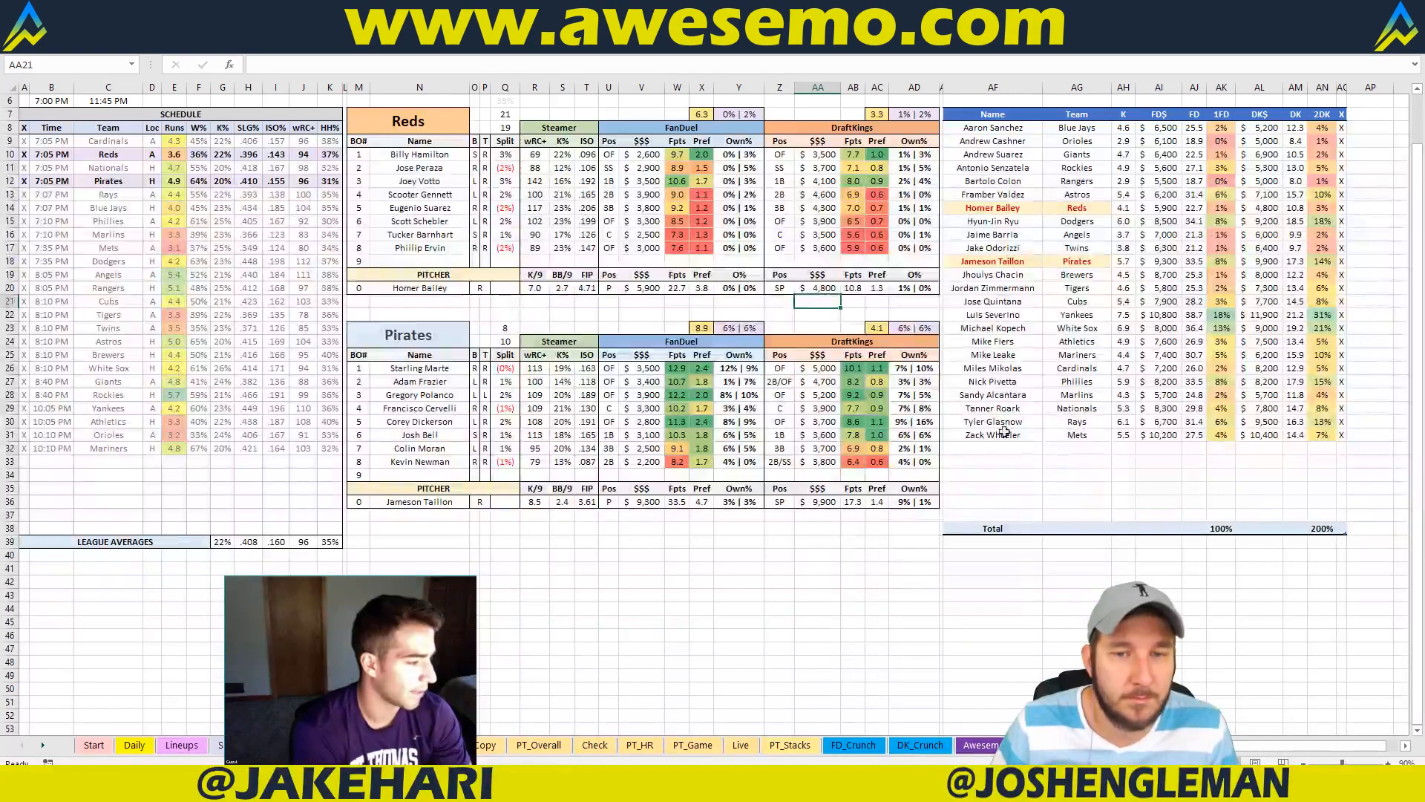
key("alt+Tab")
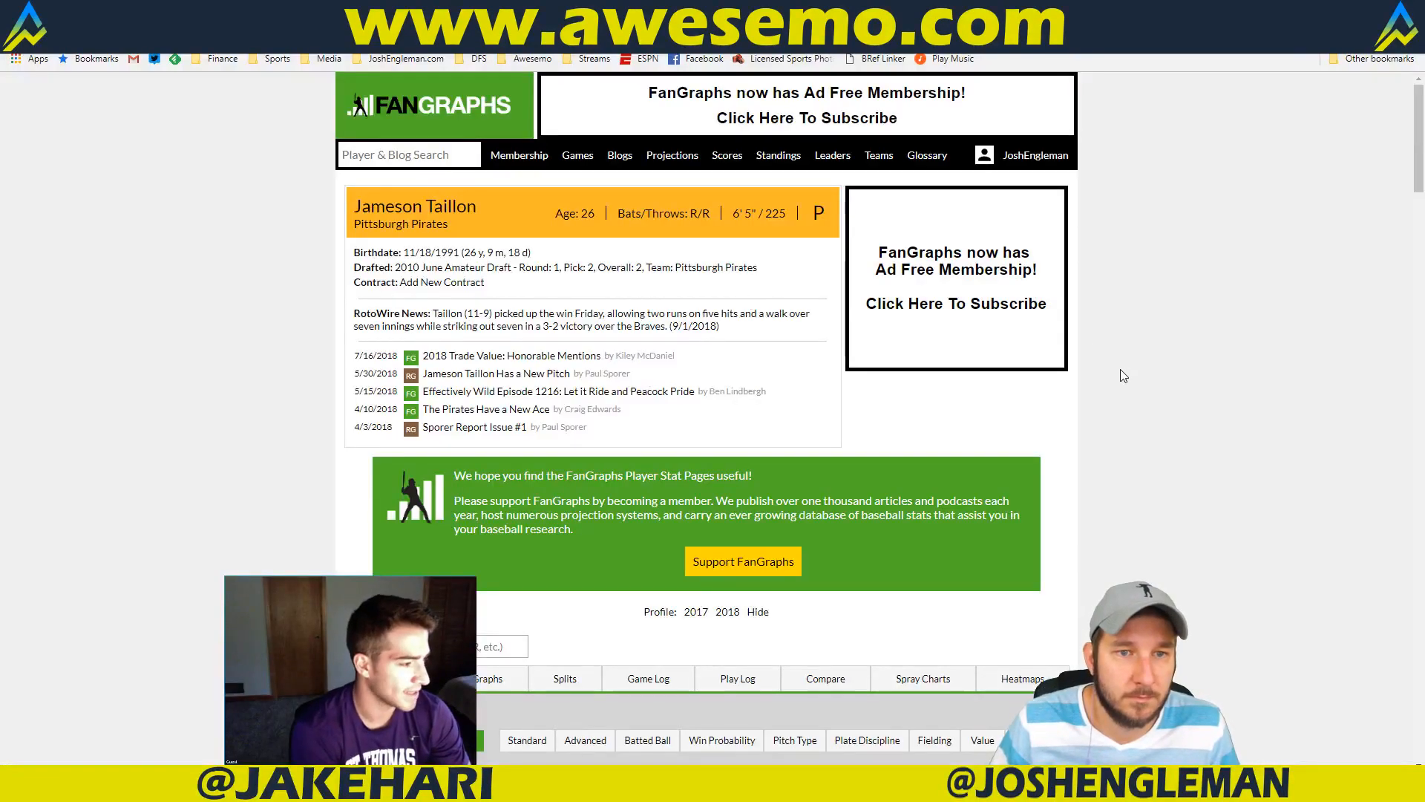
Step: Review Jameson Taillon's daily projections and his Dashboard and Standard season statistics, and return to the Reds and Pirates matchup sheet
scroll(1068, 512, "down", 5)
mouse_move(584, 315)
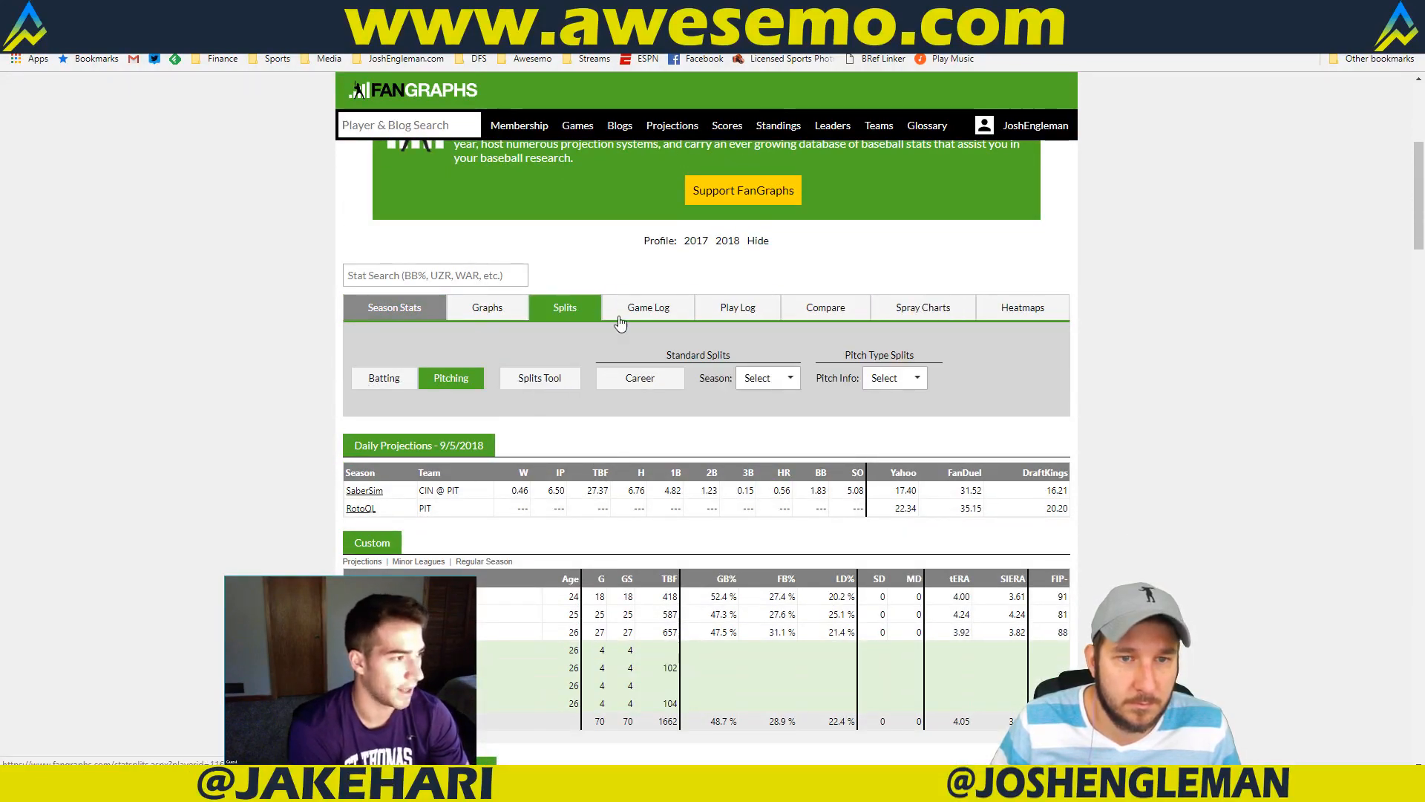
scroll(1203, 369, "down", 5)
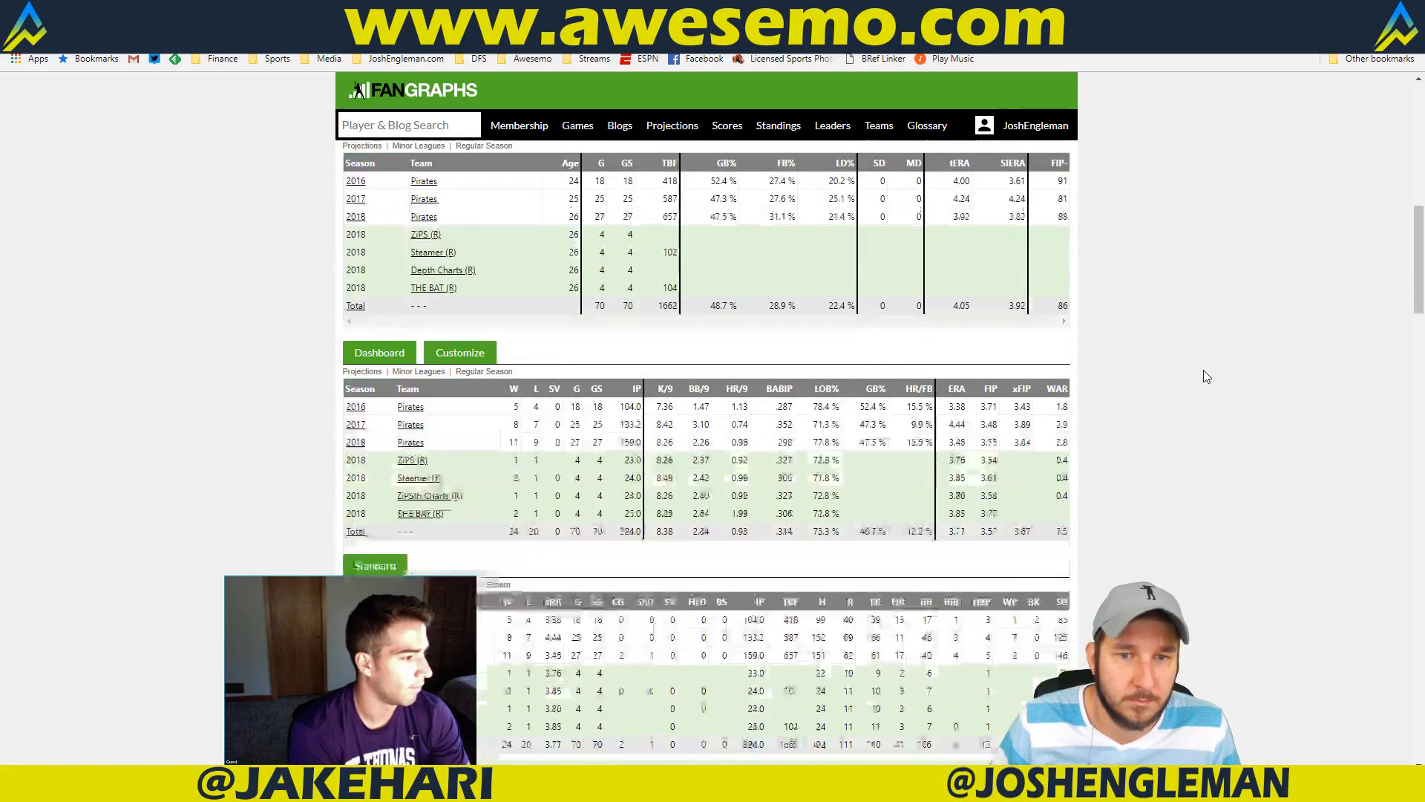
scroll(1204, 375, "down", 1)
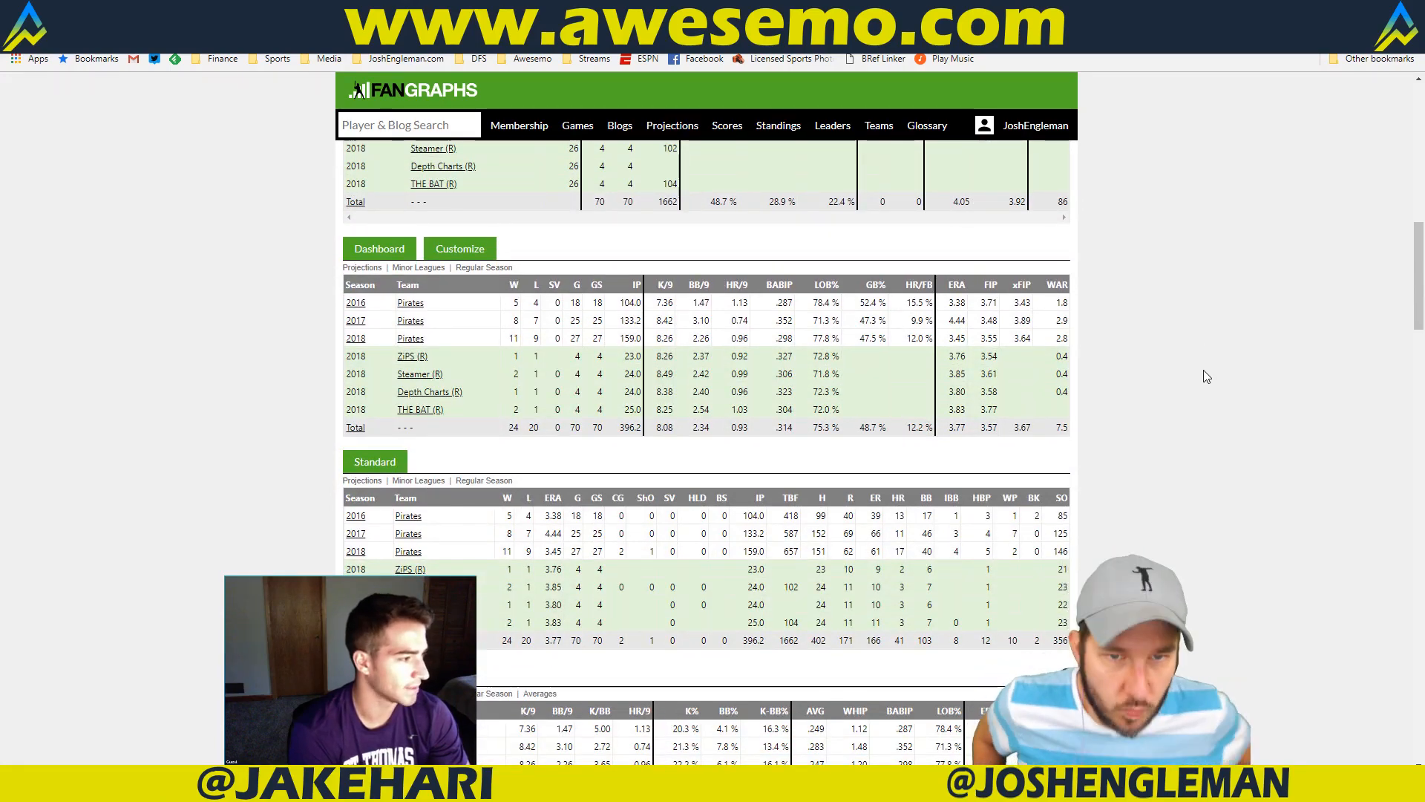
key("alt+Tab")
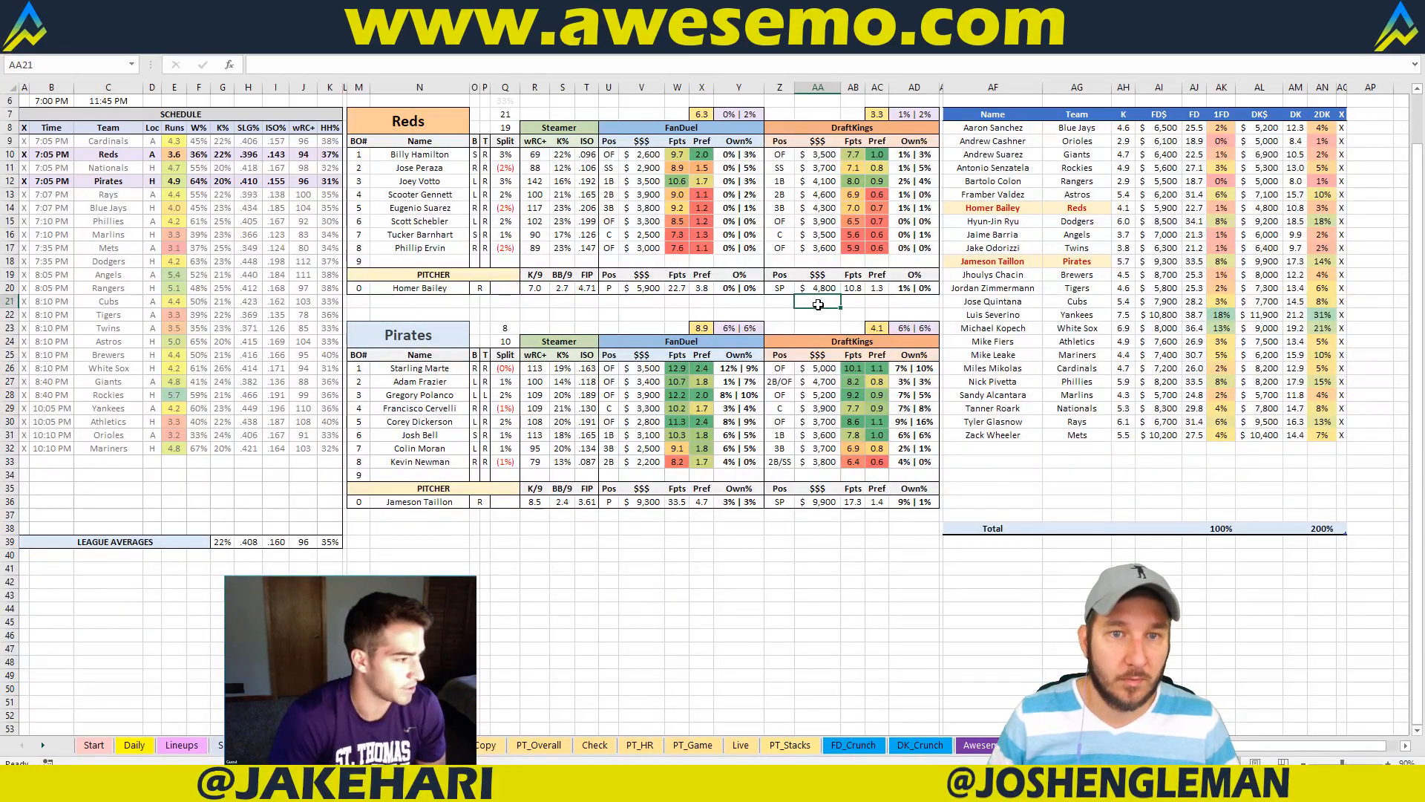
Step: Go back to Taillon's FanGraphs page to examine his Advanced and Batted Ball tables, and return to the Excel workbook
key("alt+Tab")
scroll(1048, 311, "down", 5)
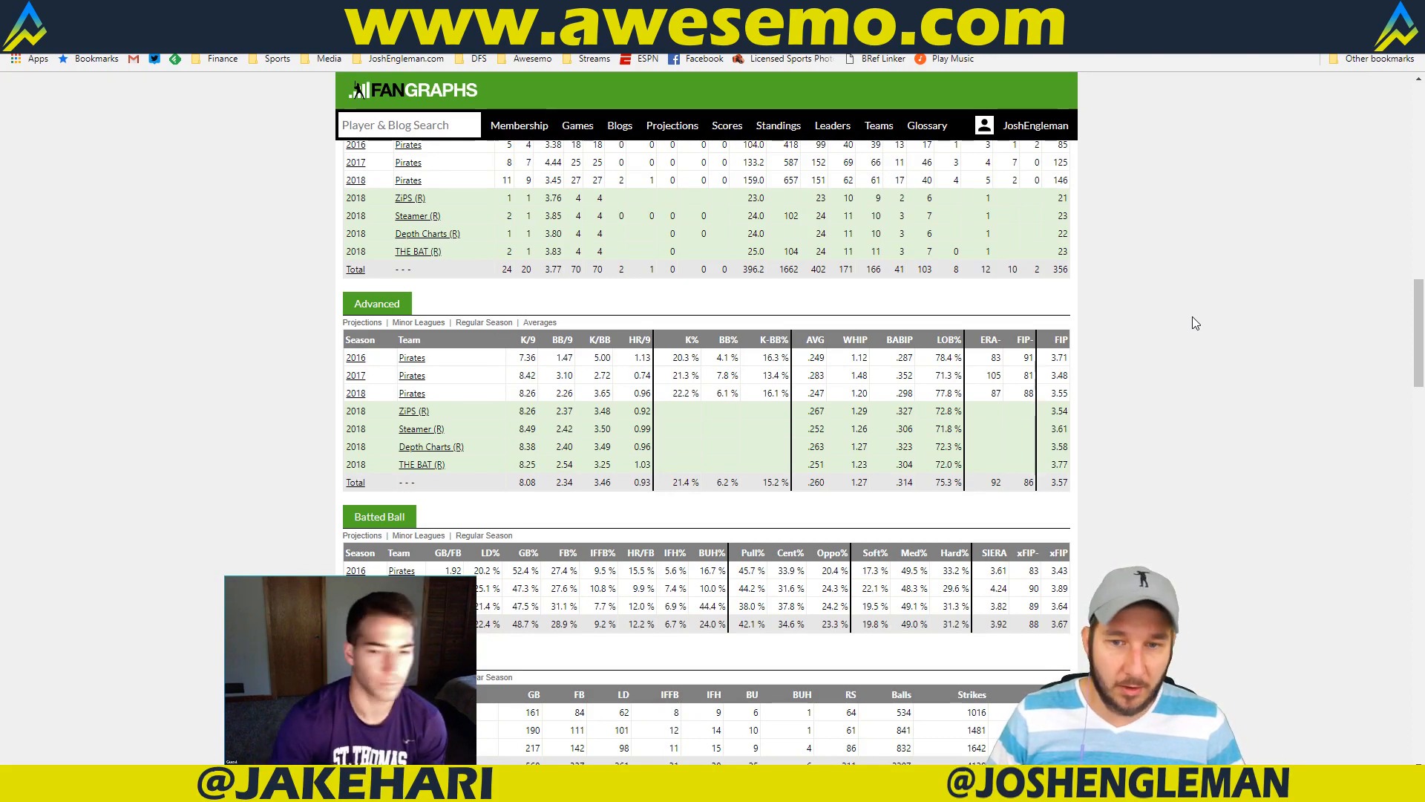
key("alt+Tab")
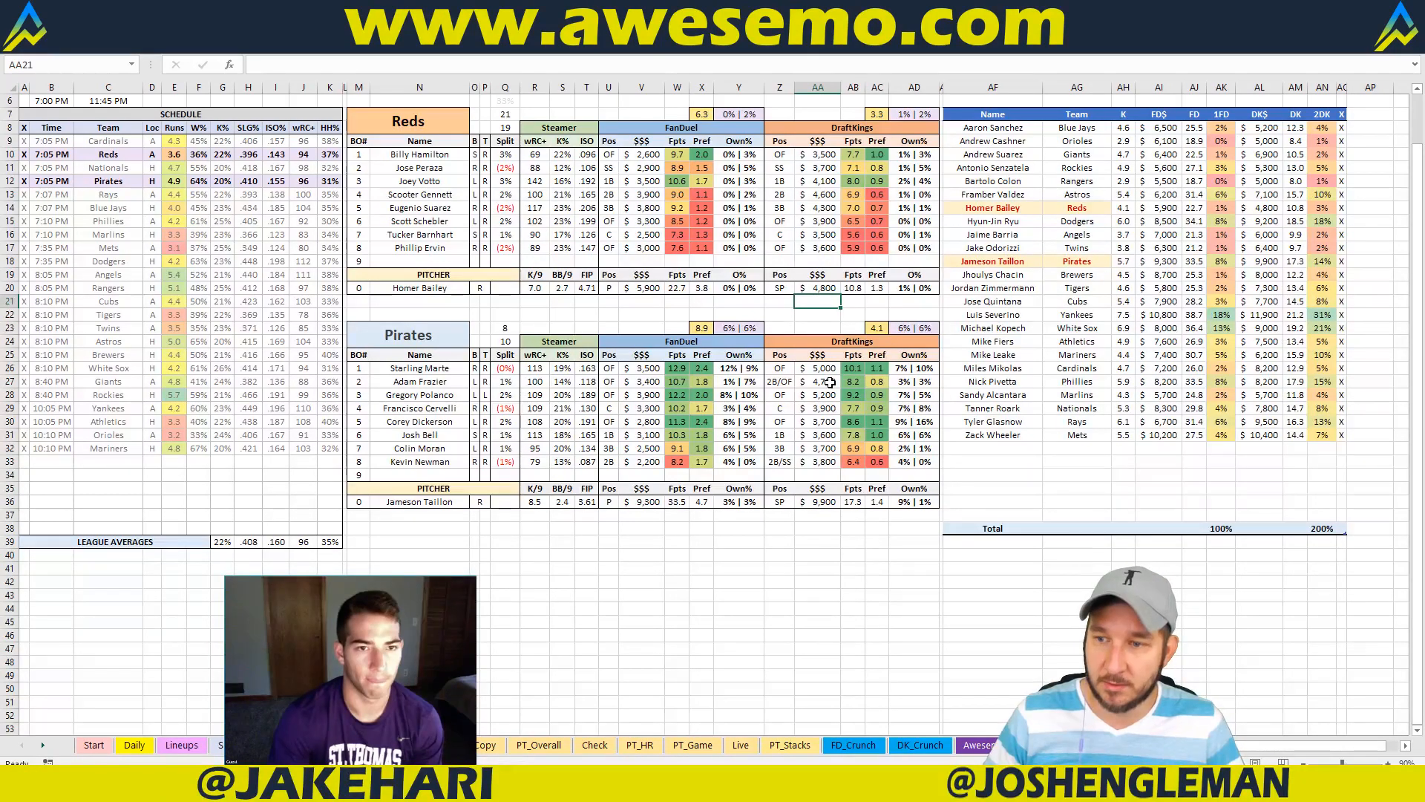
Step: Compare the FanDuel and DraftKings salaries, projections and ownership of the Reds and Pirates on the matchup sheet
left_click(832, 316)
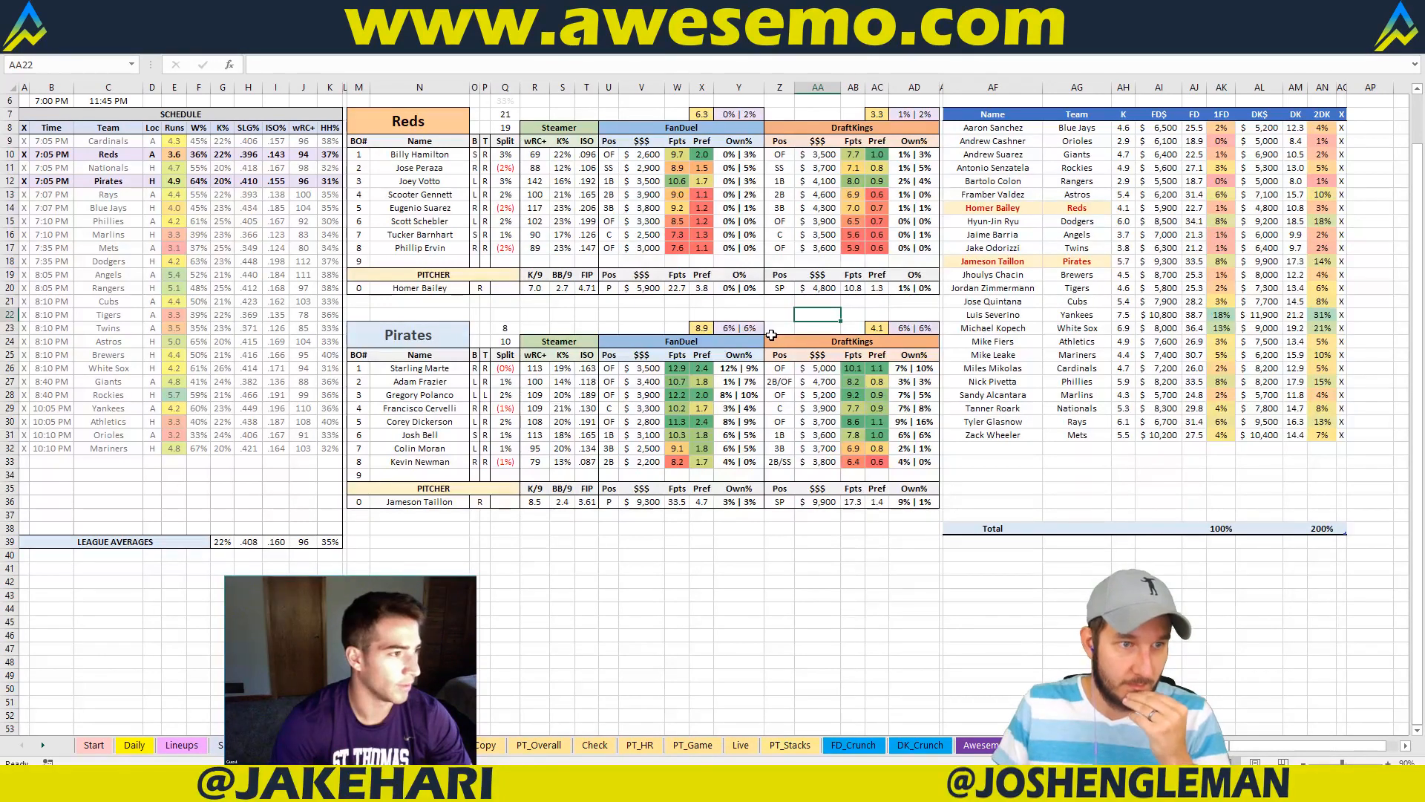
left_click(656, 315)
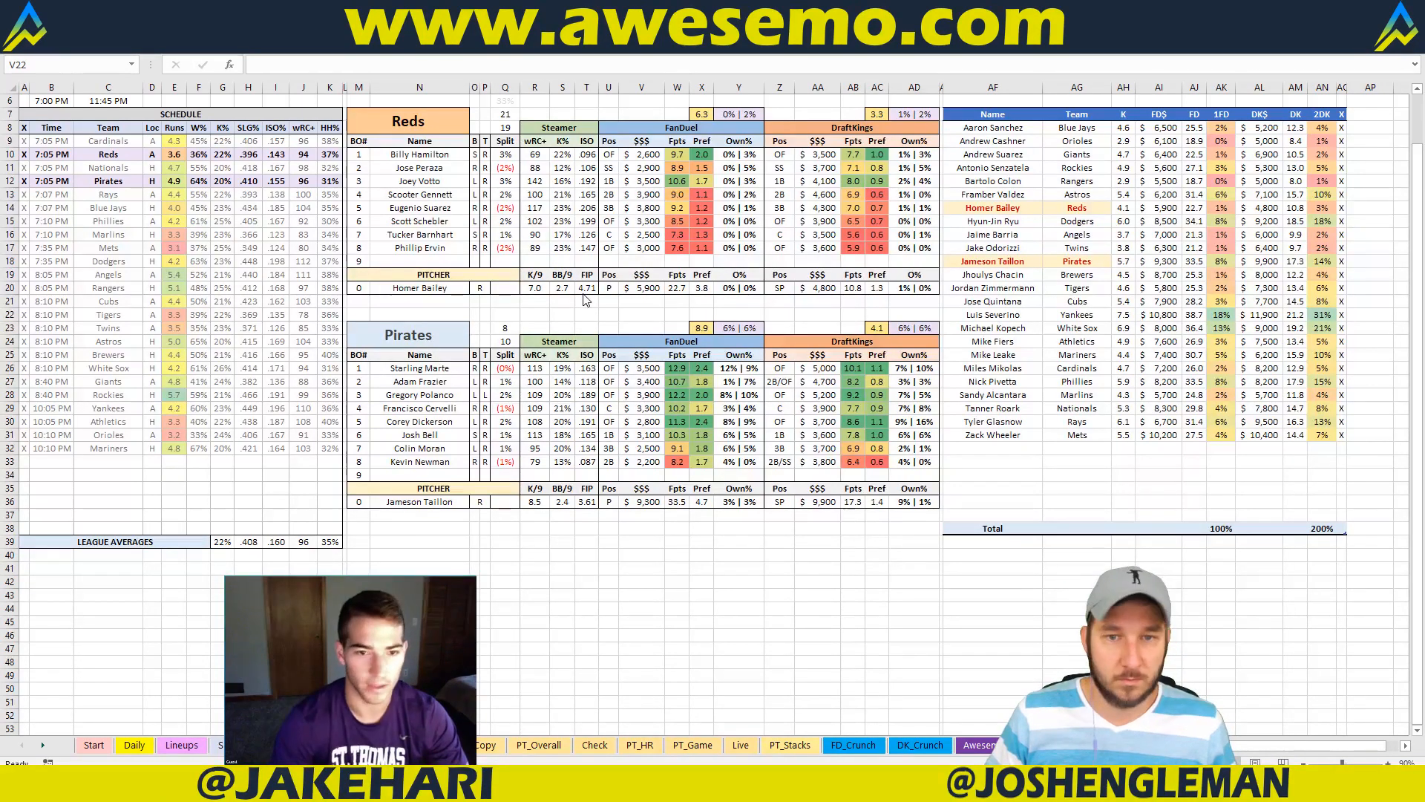
left_click(751, 304)
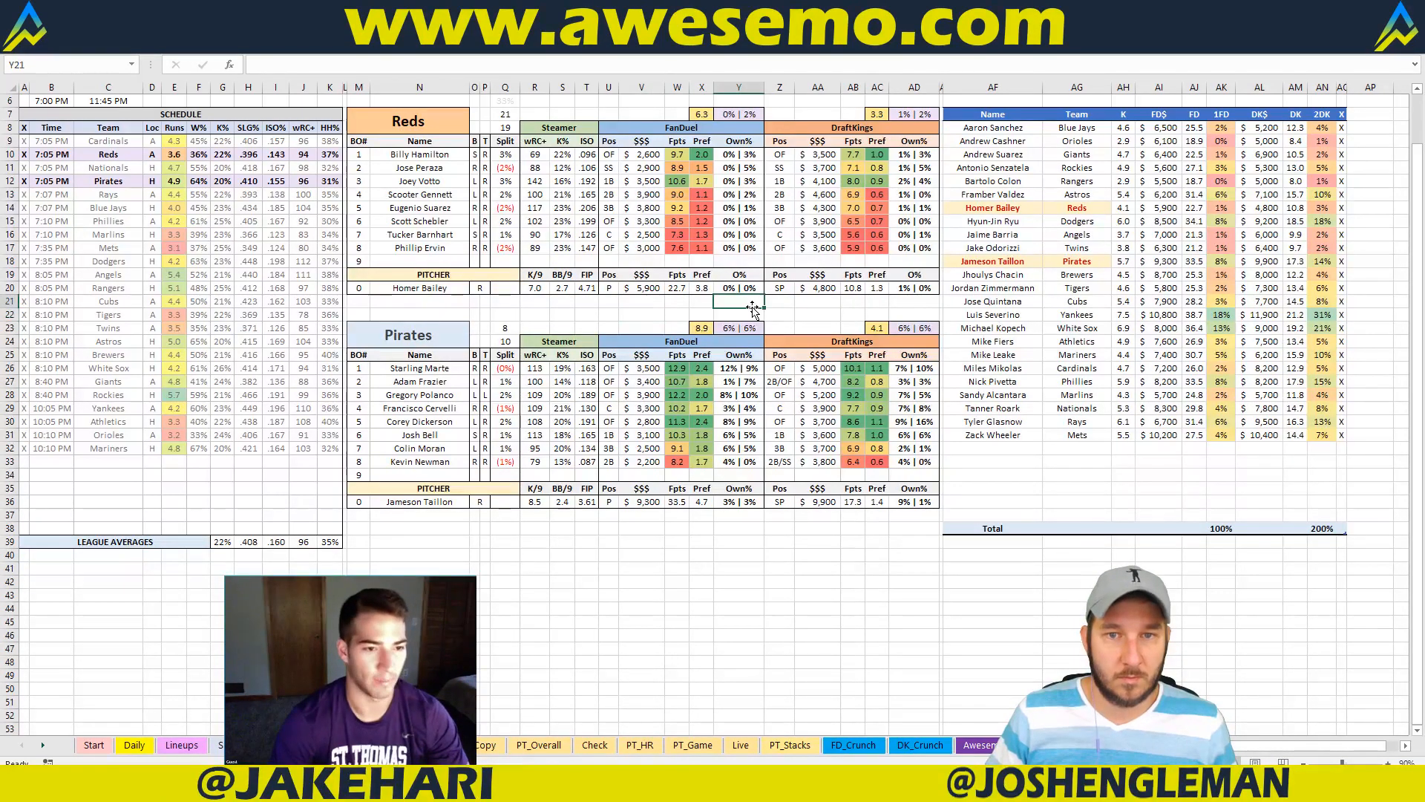
Step: Check the pivot tables of team stack and pitcher ownership against the Reds and Pirates matchup sheet, ending on the matchup sheet
left_click(438, 744)
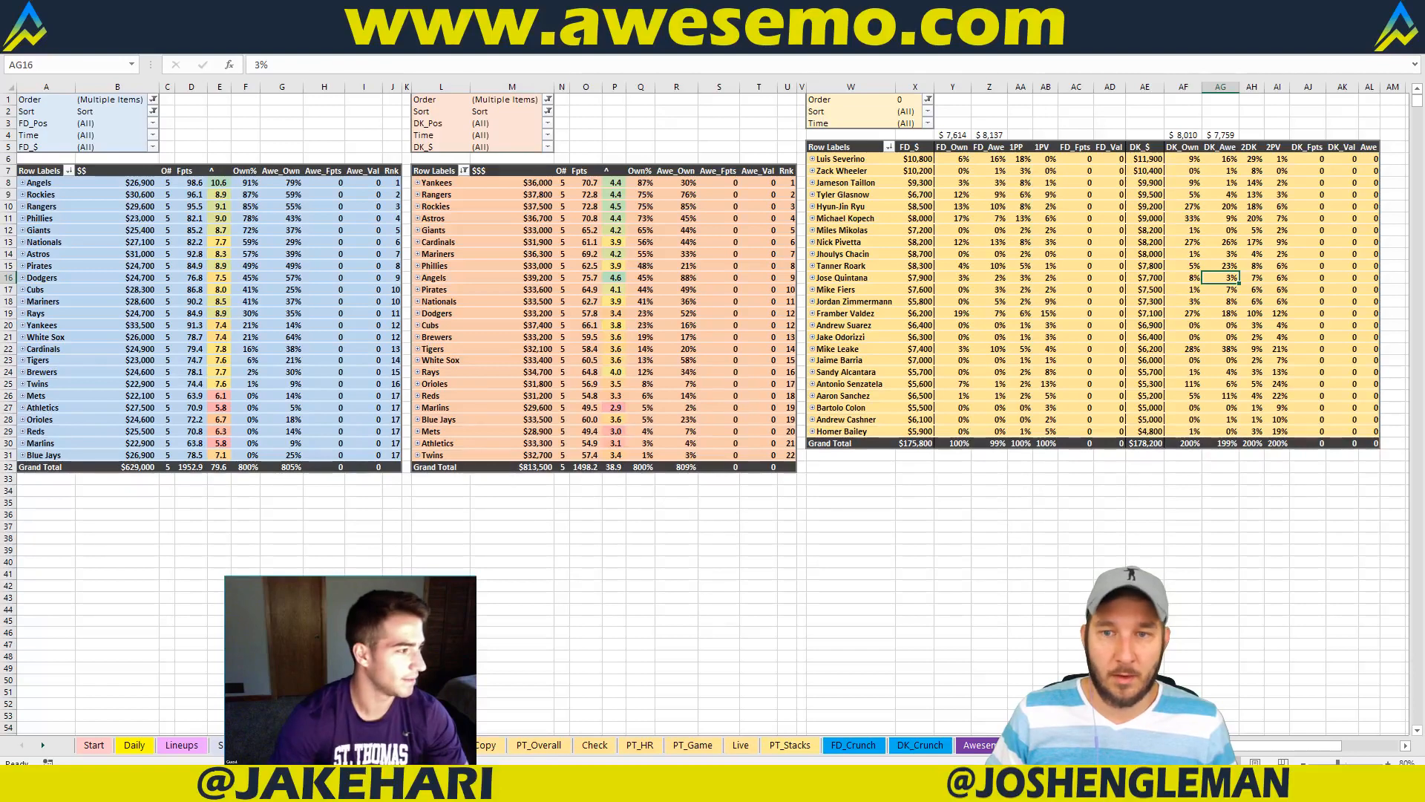
left_click(487, 746)
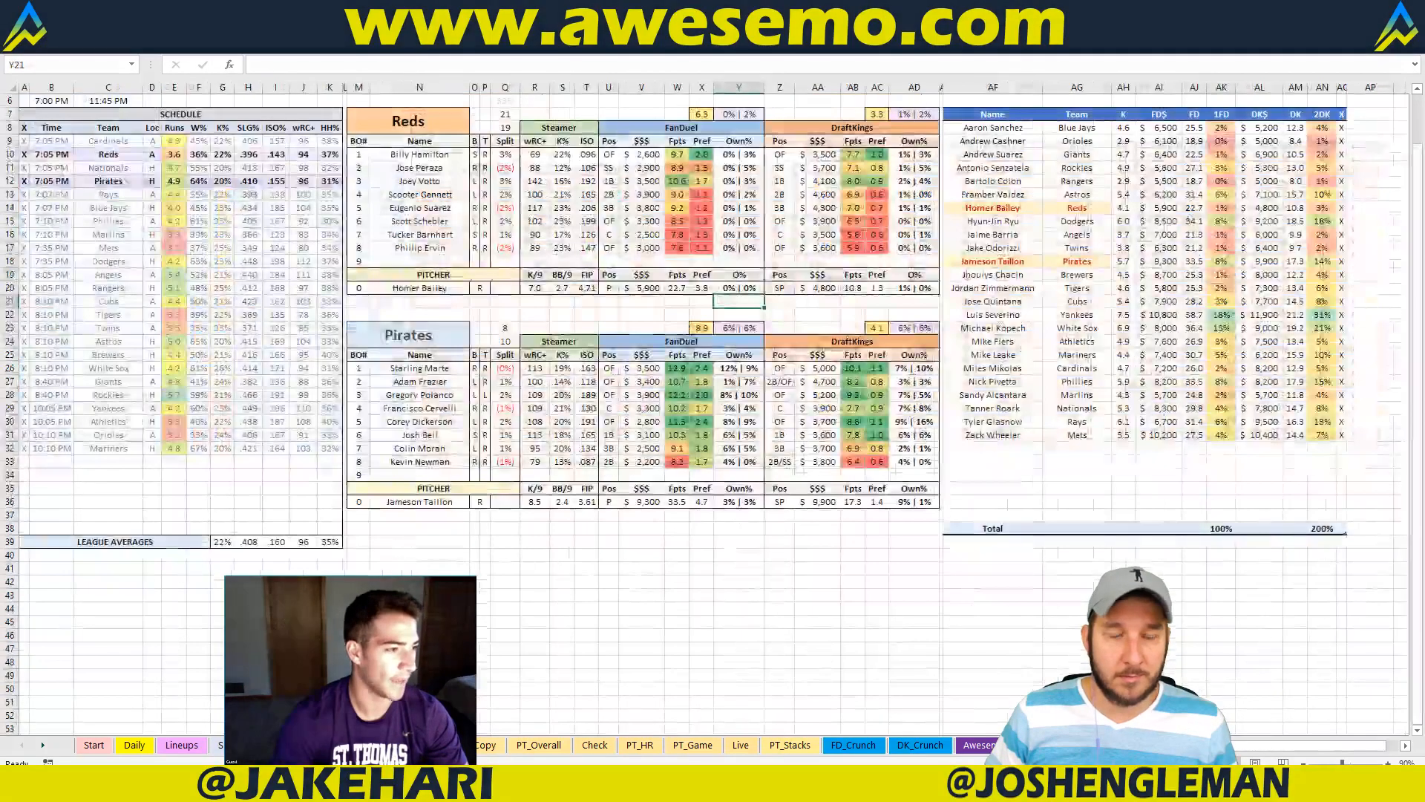
left_click(505, 529)
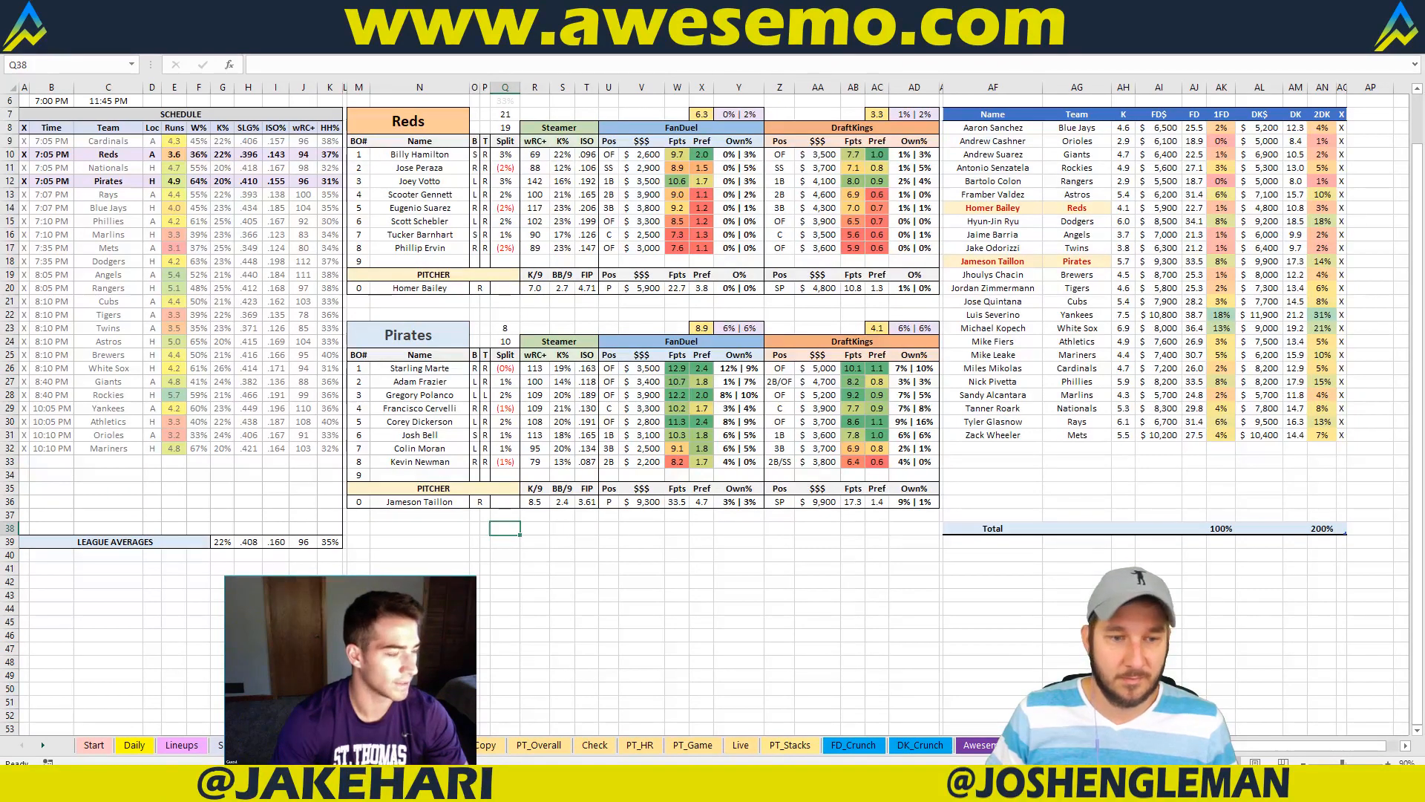
left_click(457, 745)
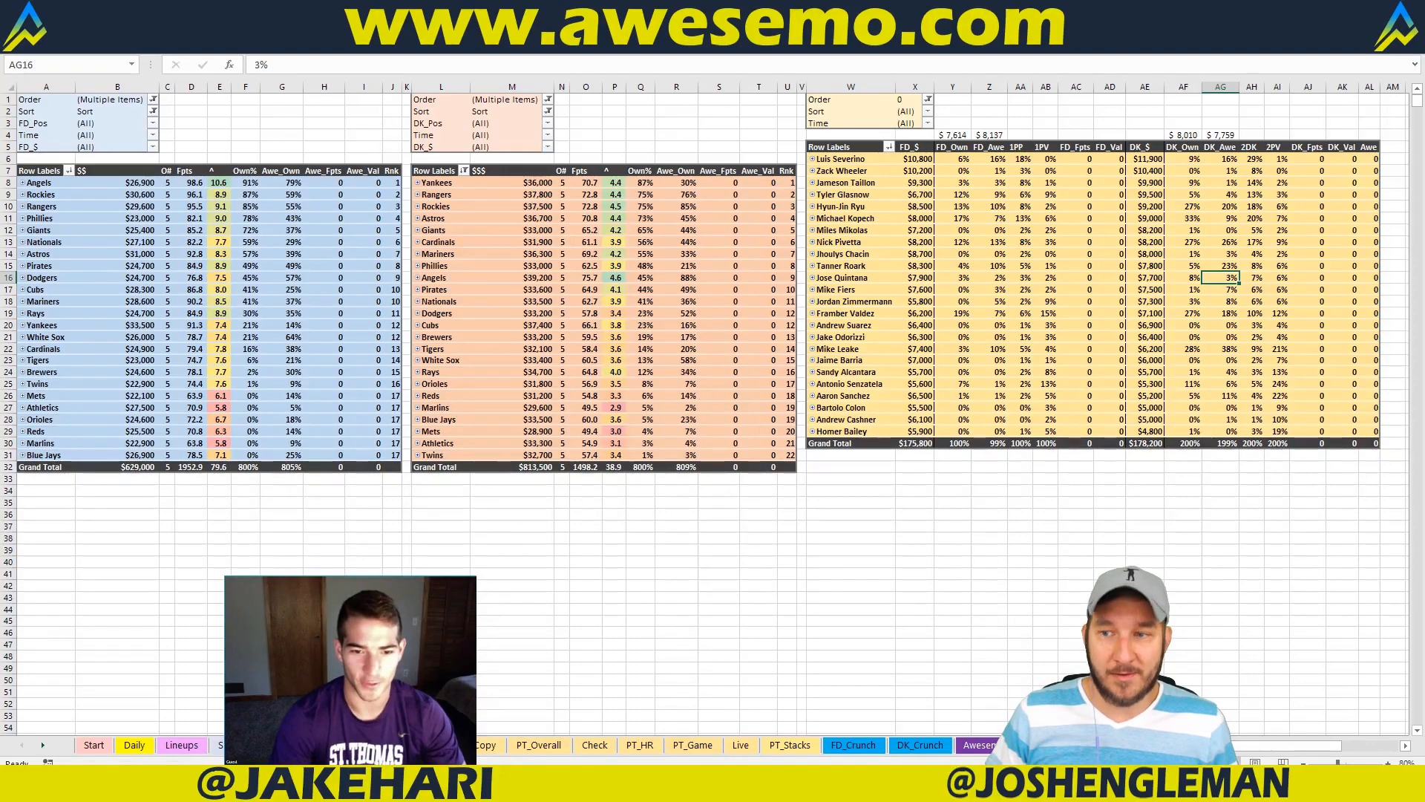
key("ctrl+Page_Up")
key("ctrl+Page_Down")
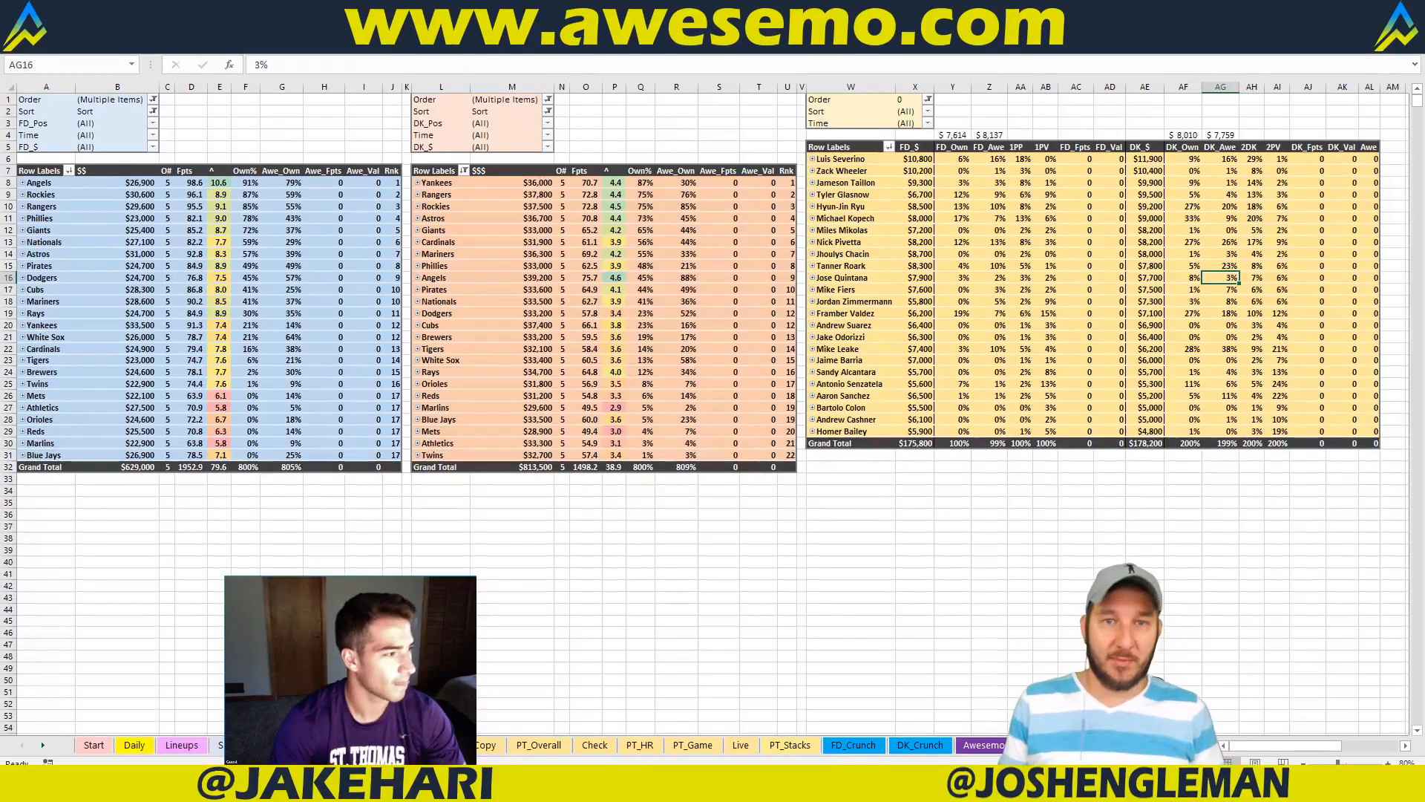
left_click(319, 744)
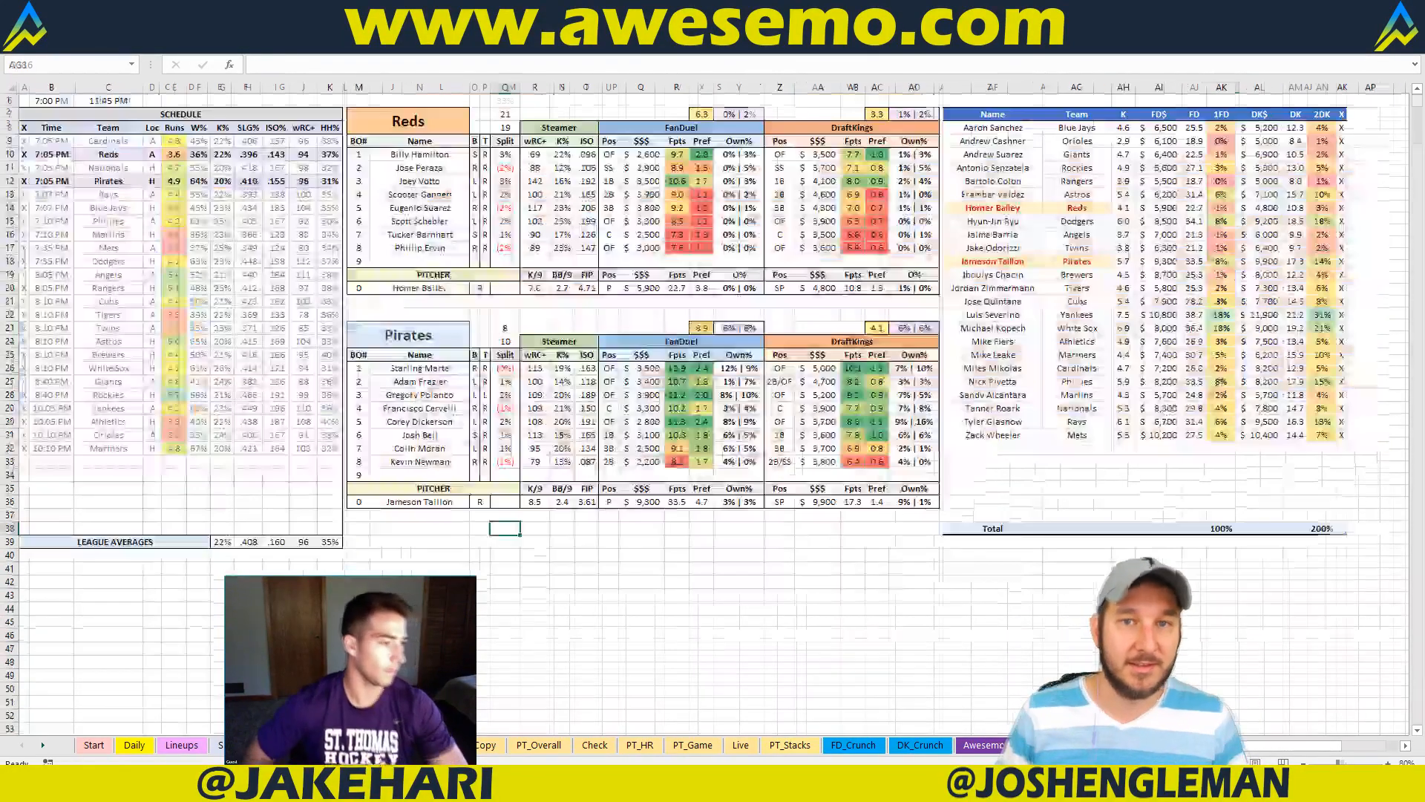
left_click(706, 541)
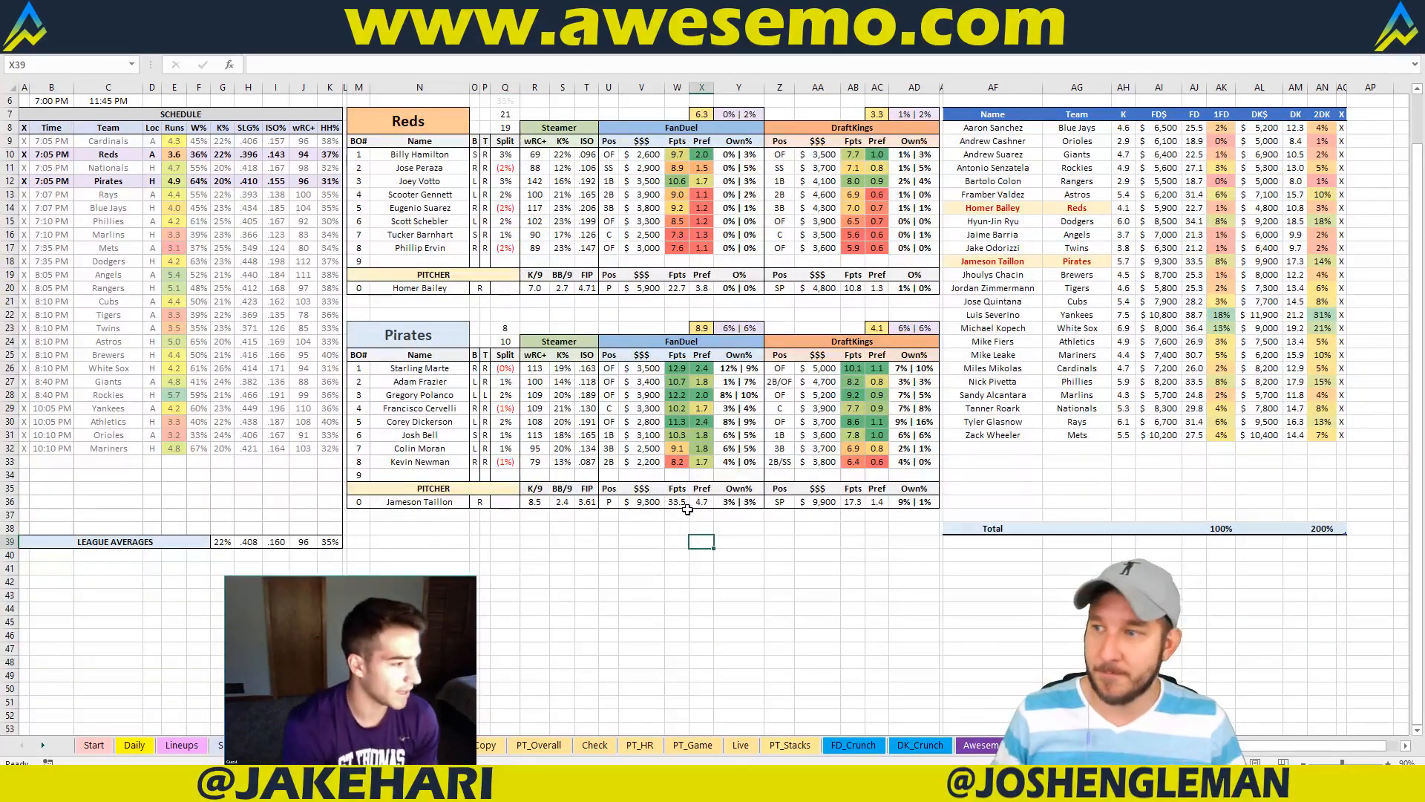
Step: Recheck the Pirates' stack ranking and Taillon's ownership in the pivot tables, and return to the matchup sheet's Pirates block
left_click(408, 745)
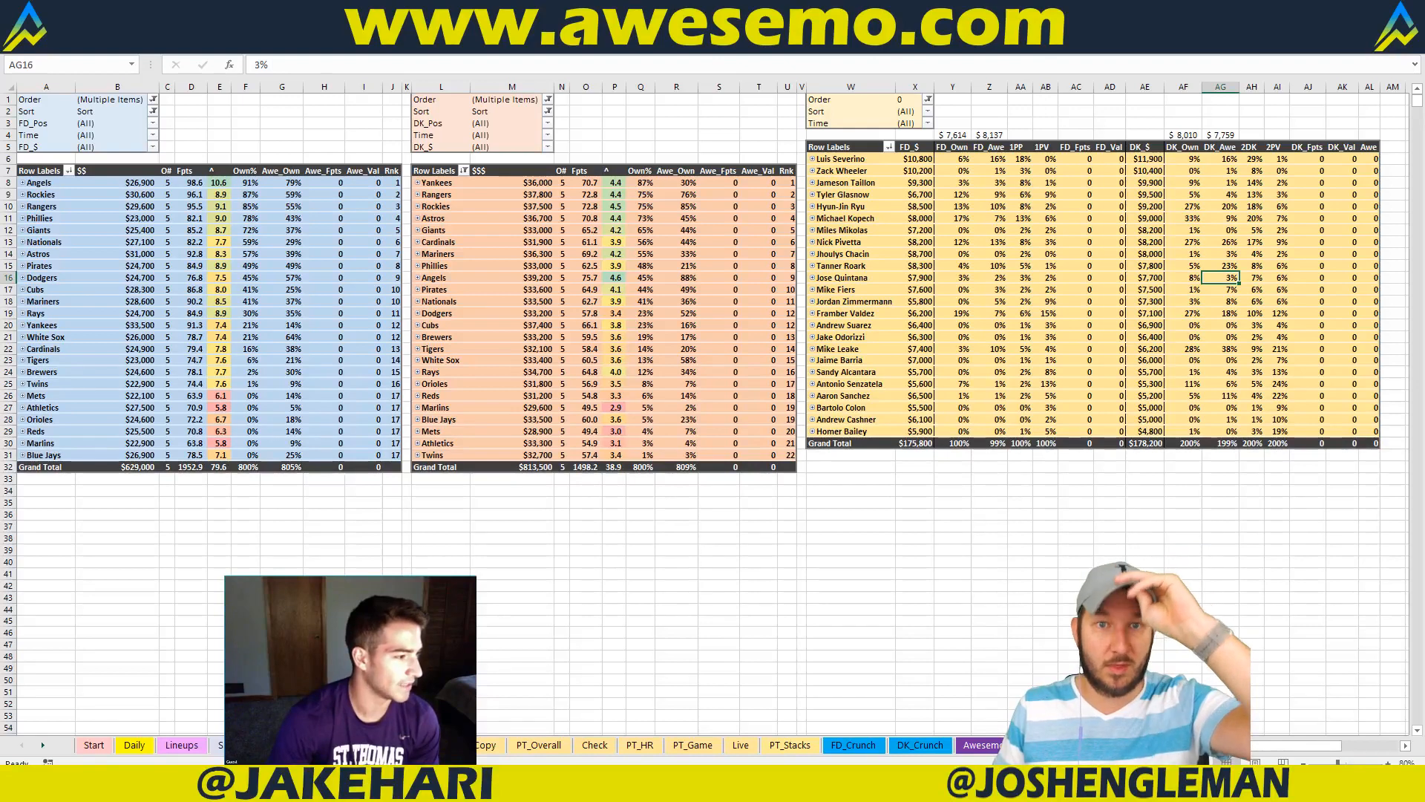
left_click(401, 744)
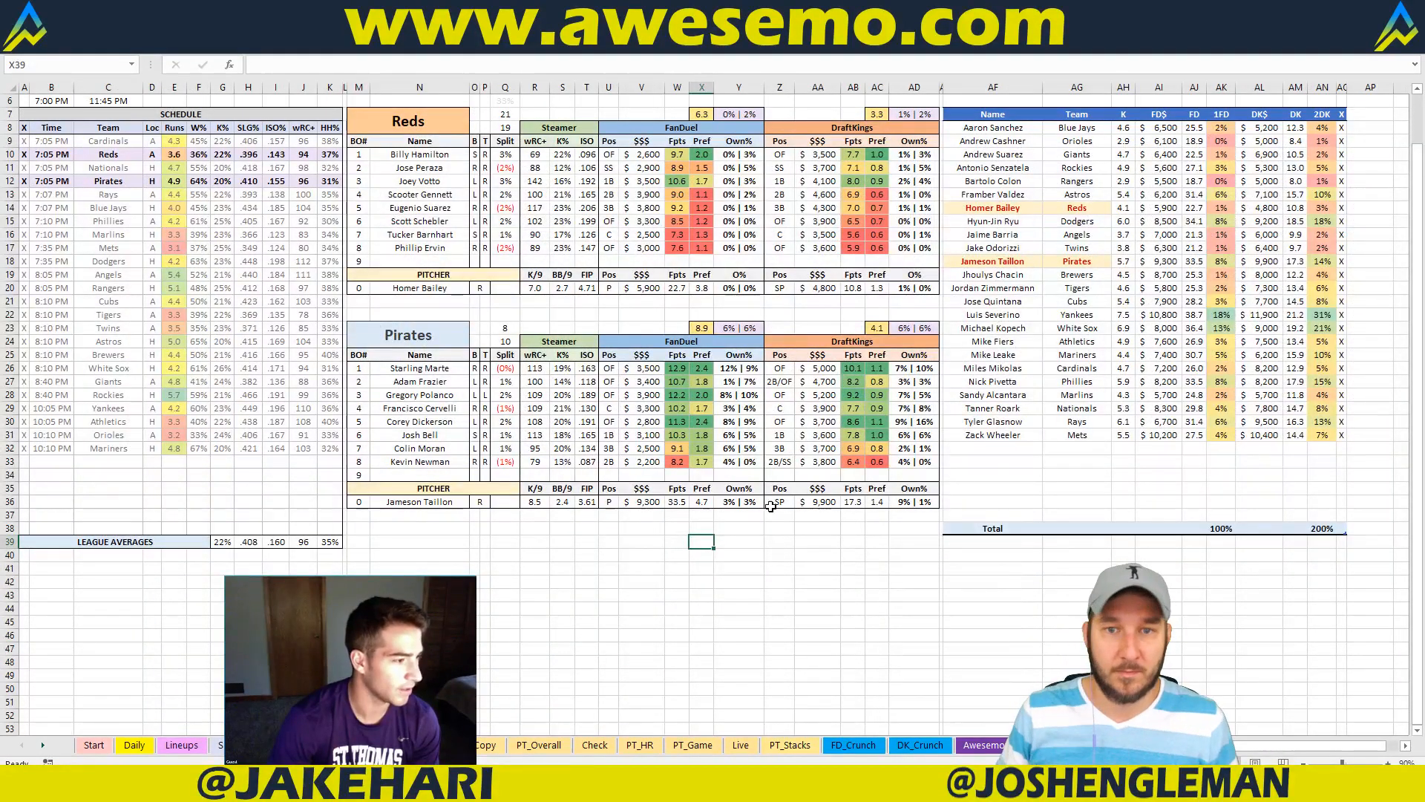
left_click(438, 744)
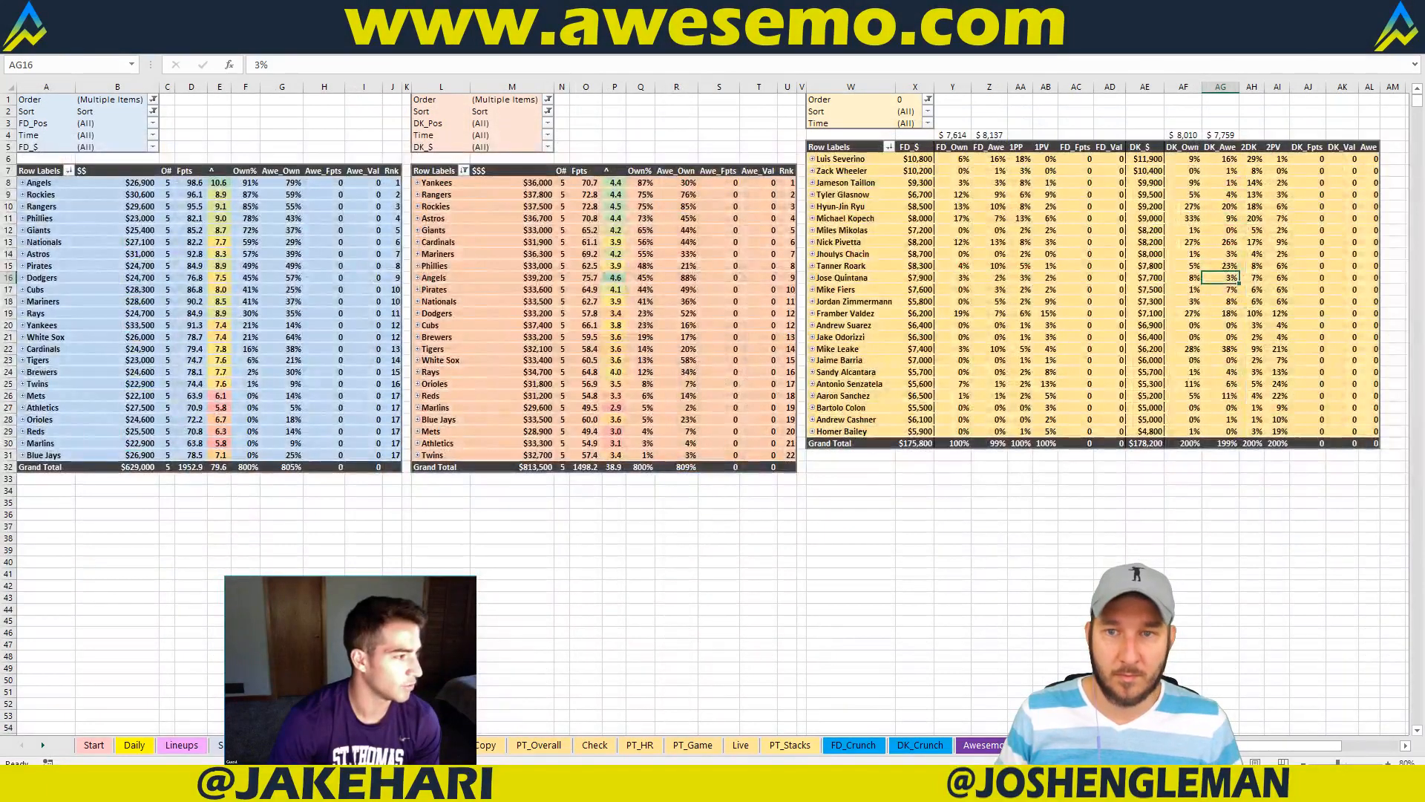
left_click(416, 744)
left_click(586, 570)
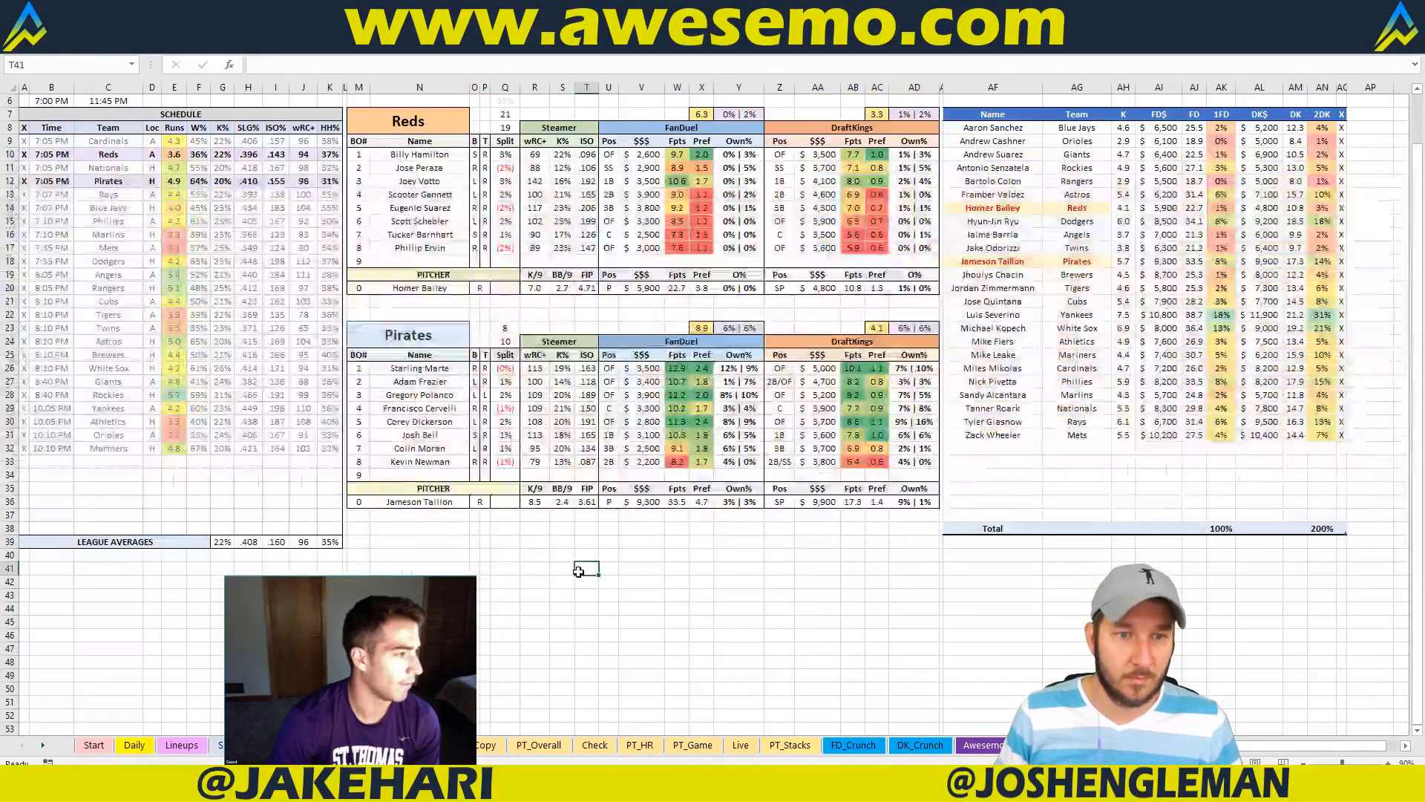
left_click(591, 540)
left_click(591, 530)
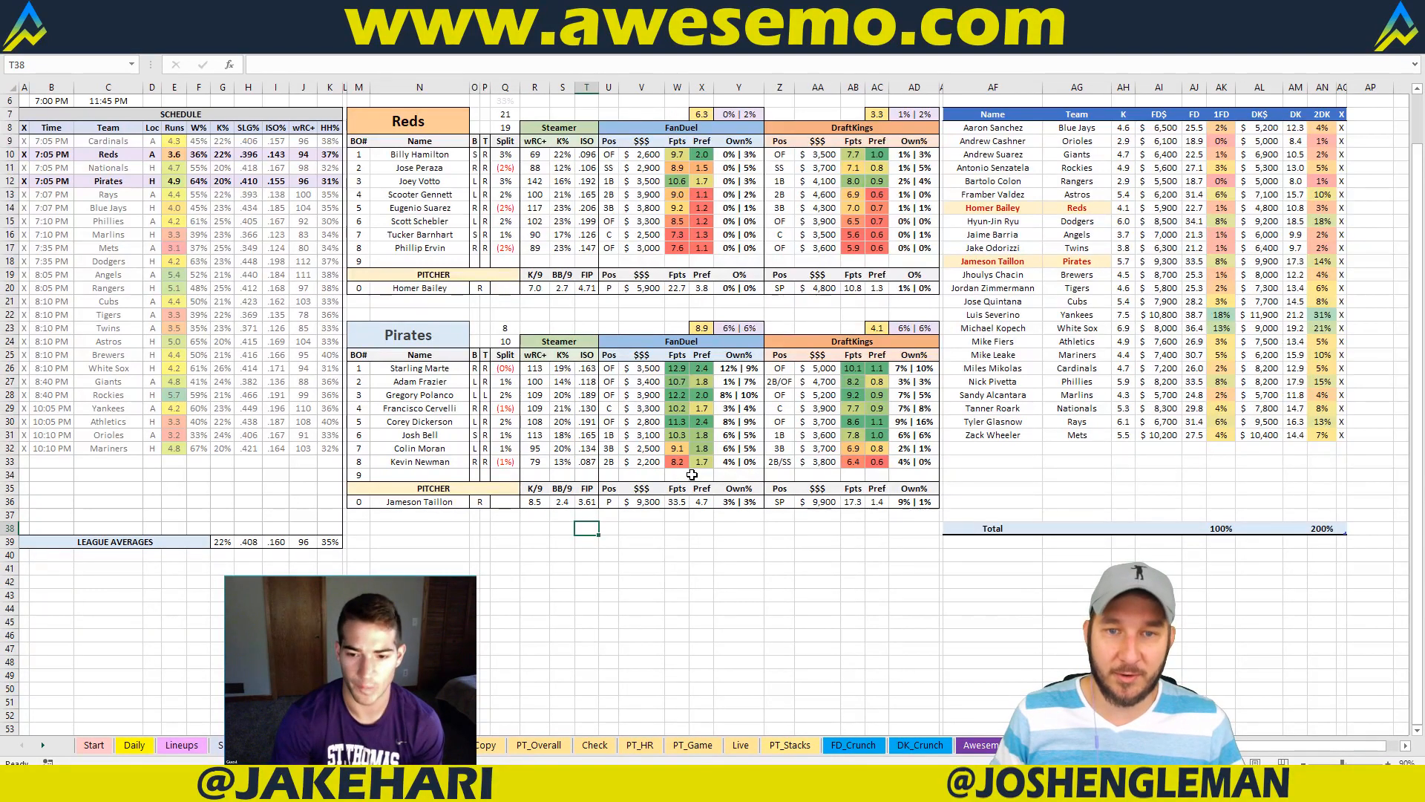
Step: Review the Pirates hitters' FanDuel and DraftKings prices, projected points and ownership once more
left_click(815, 300)
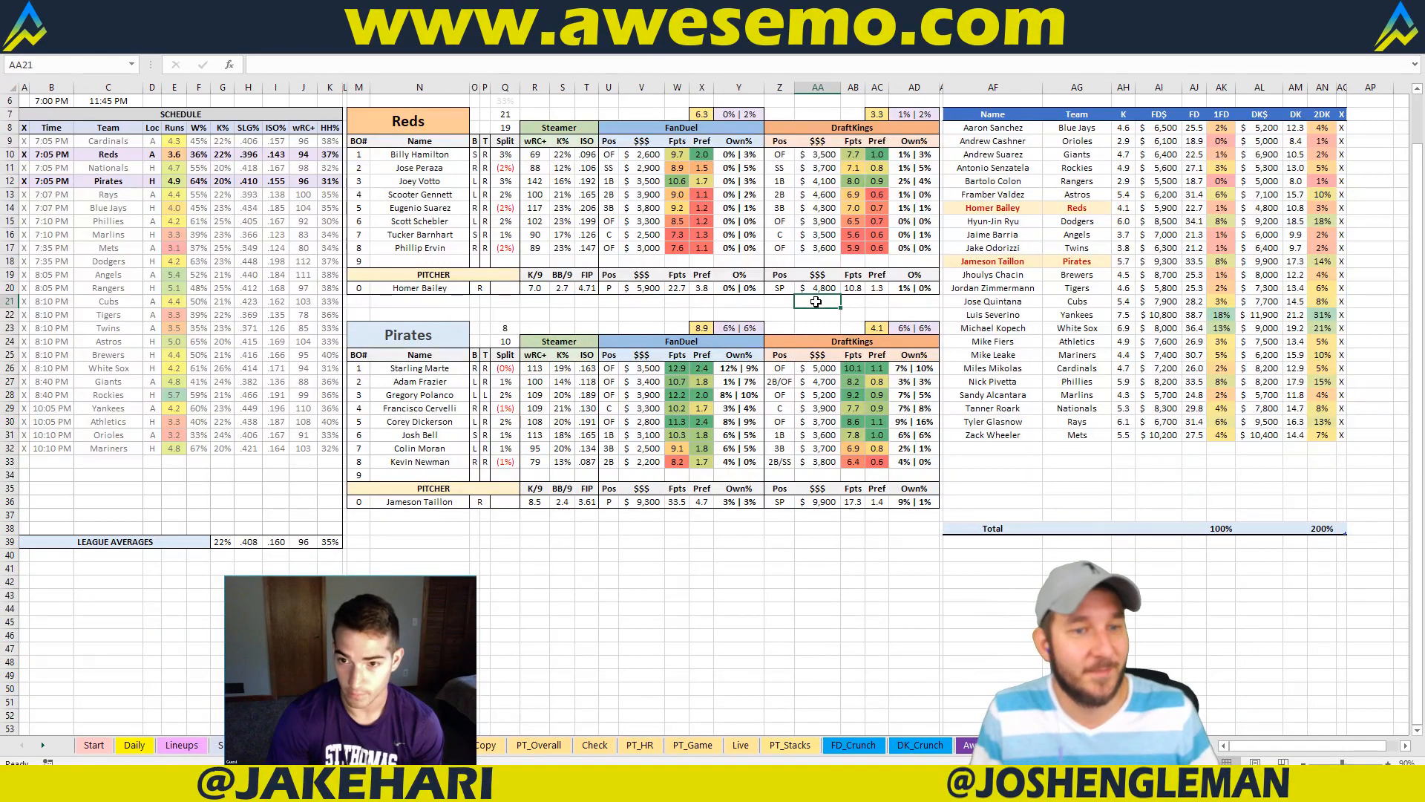
left_click(696, 315)
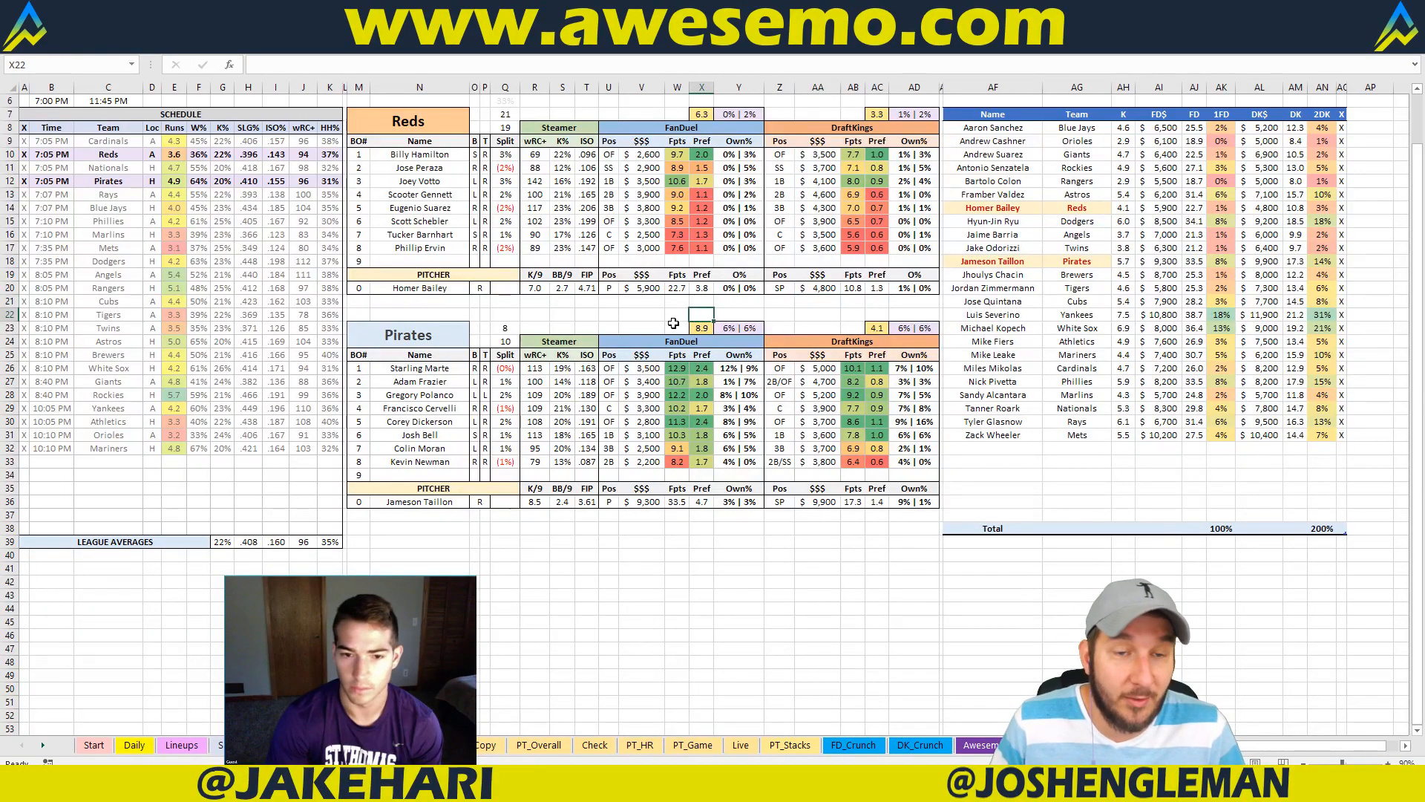
left_click(607, 327)
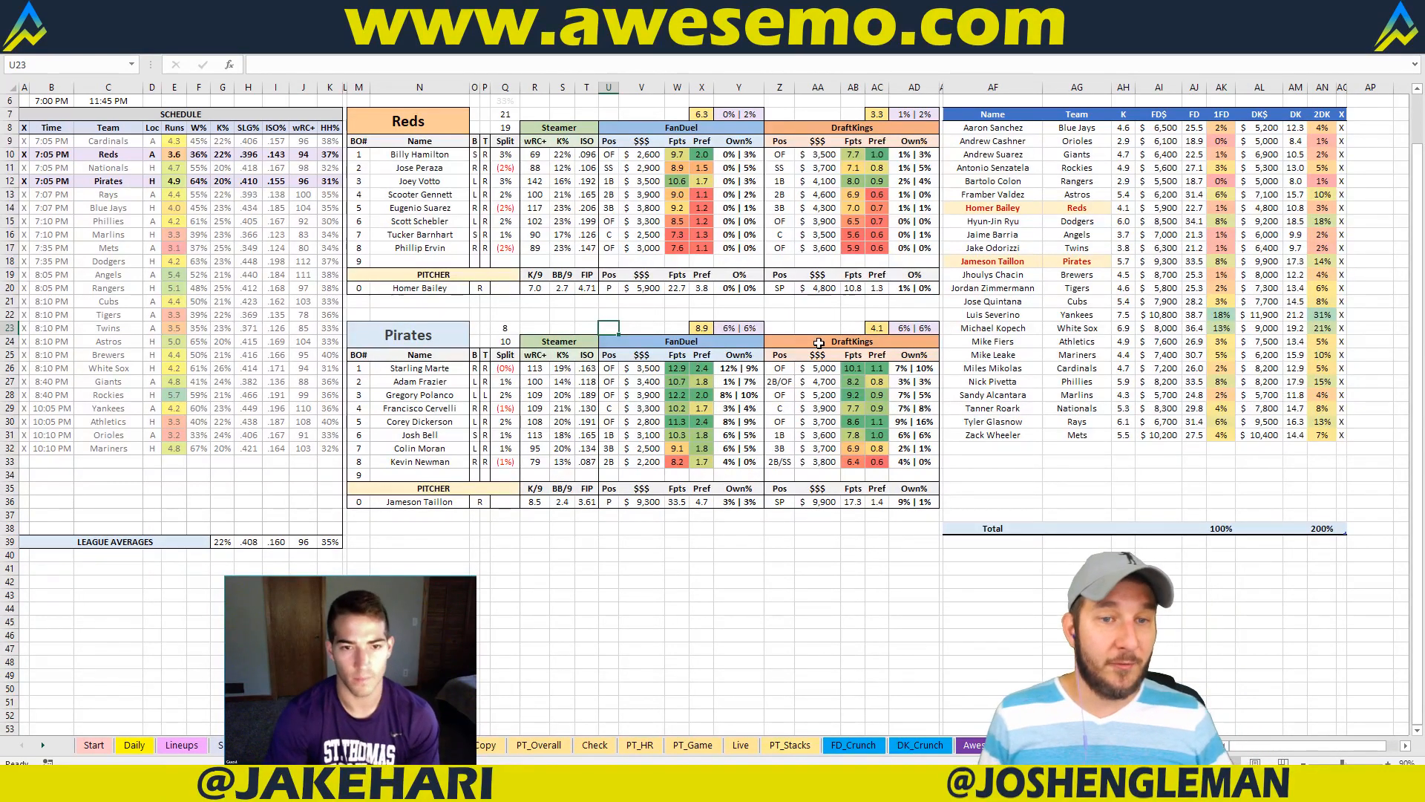
left_click(814, 316)
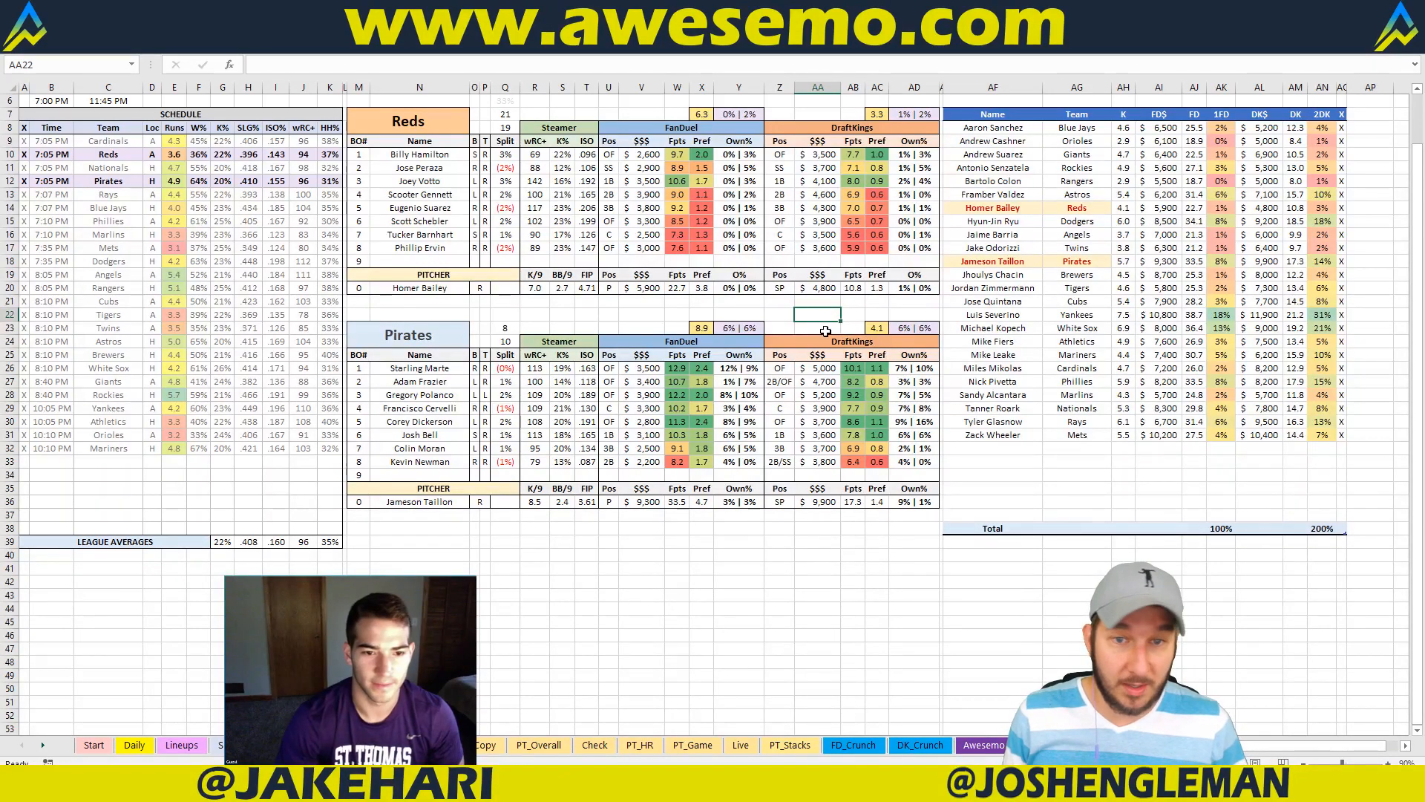
Step: Set the matchup sheet's team to Rays and review the Rays and Blue Jays prices, projections and ownership
left_click(452, 119)
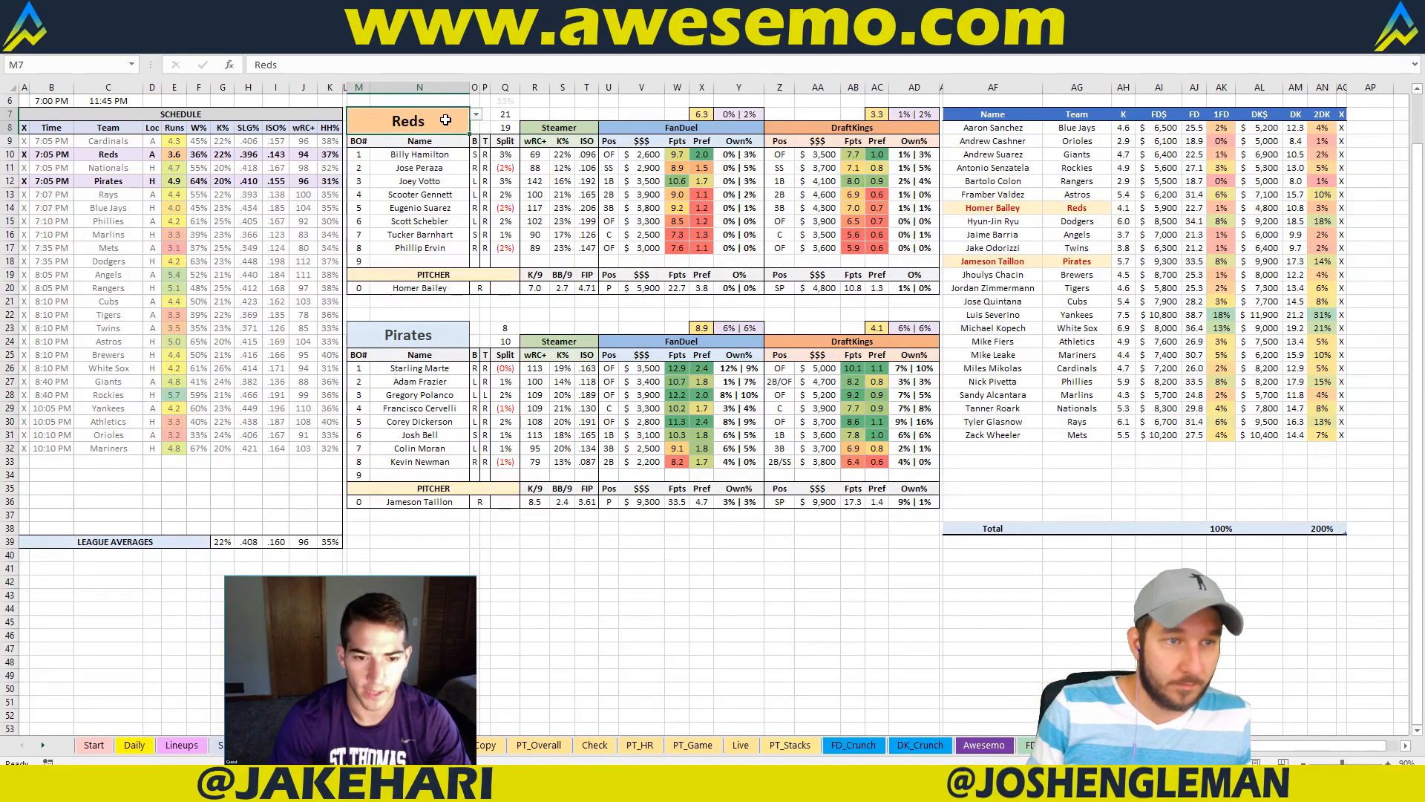
type("Rays")
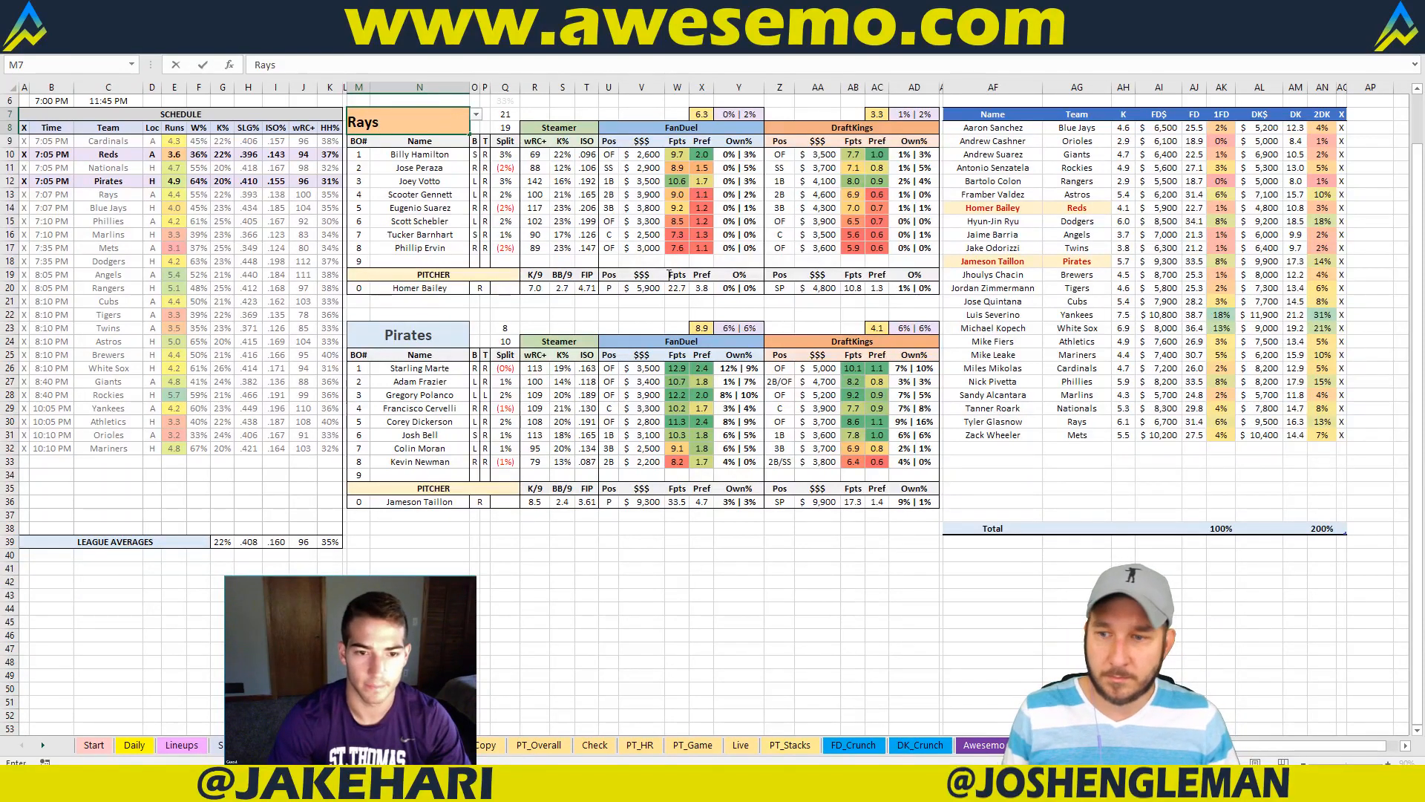
key("Return")
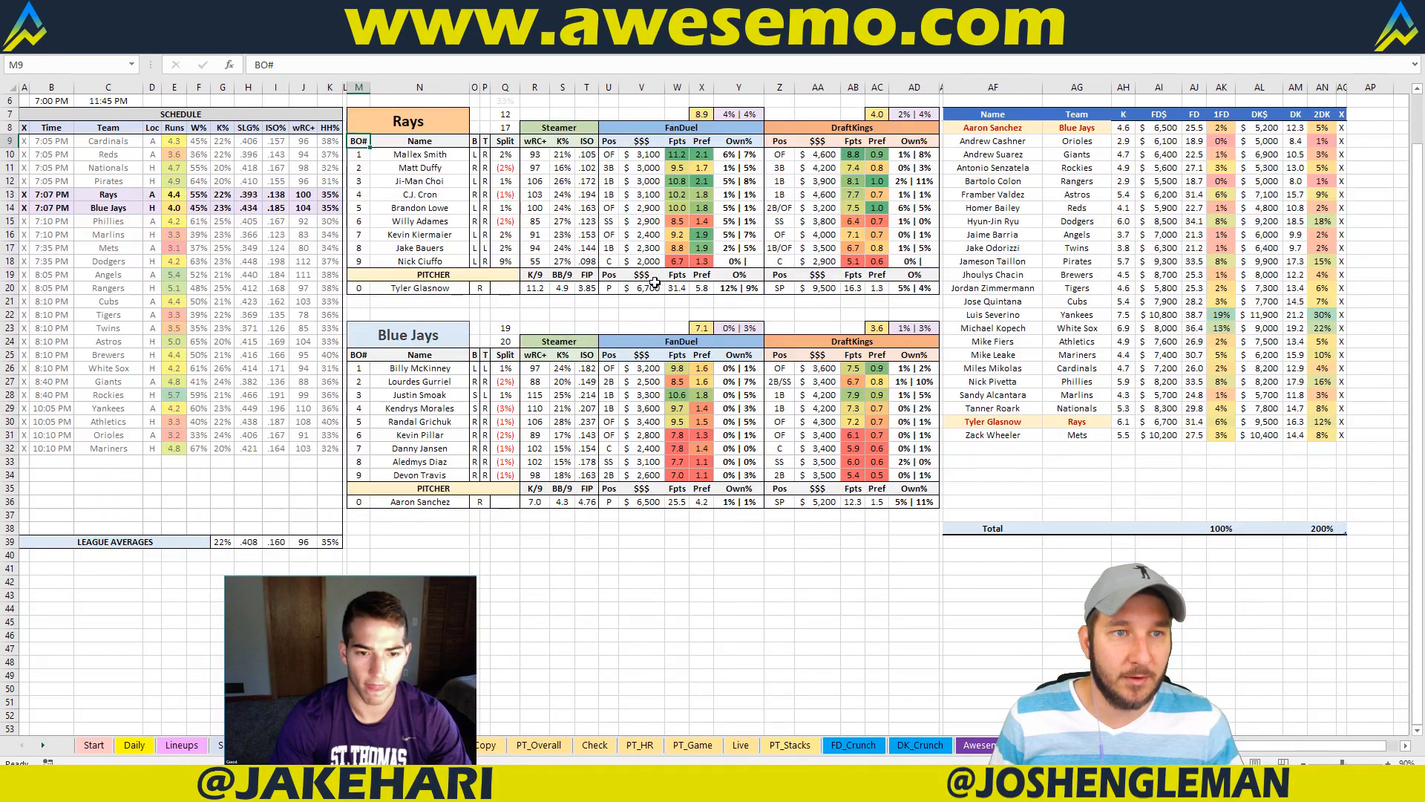
left_click(530, 313)
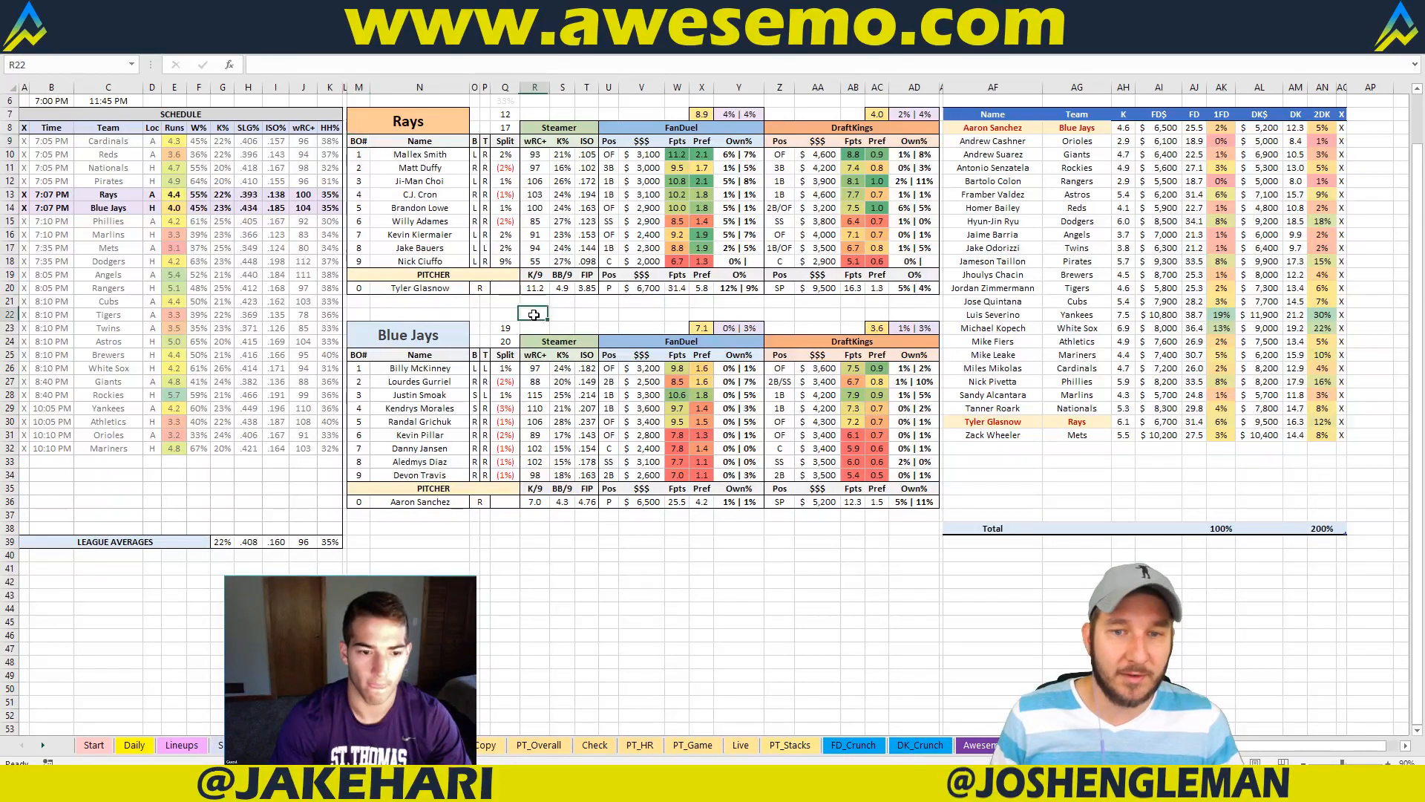
left_click(636, 316)
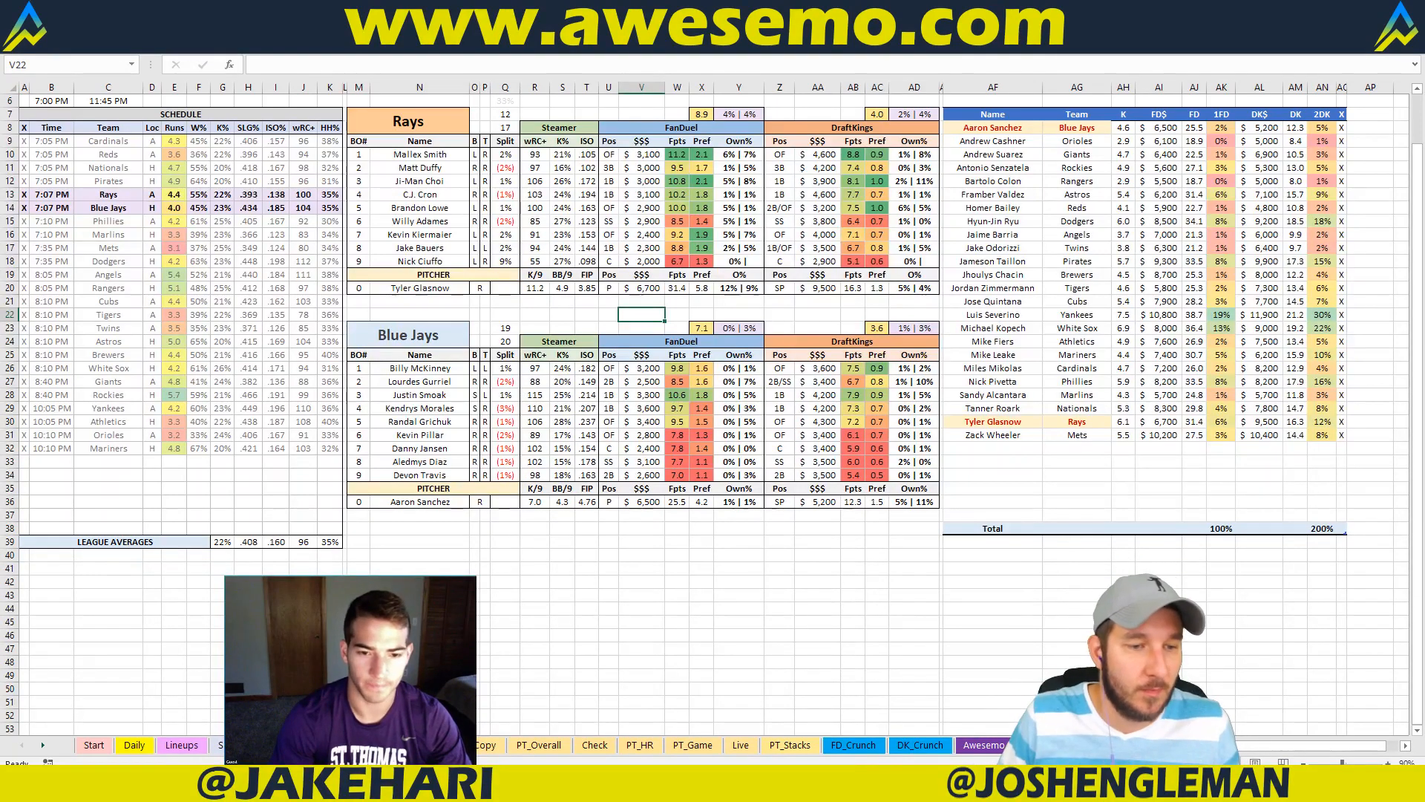
Step: Switch to FanGraphs in the browser and look up Tyler Glasnow's player page
left_click(238, 744)
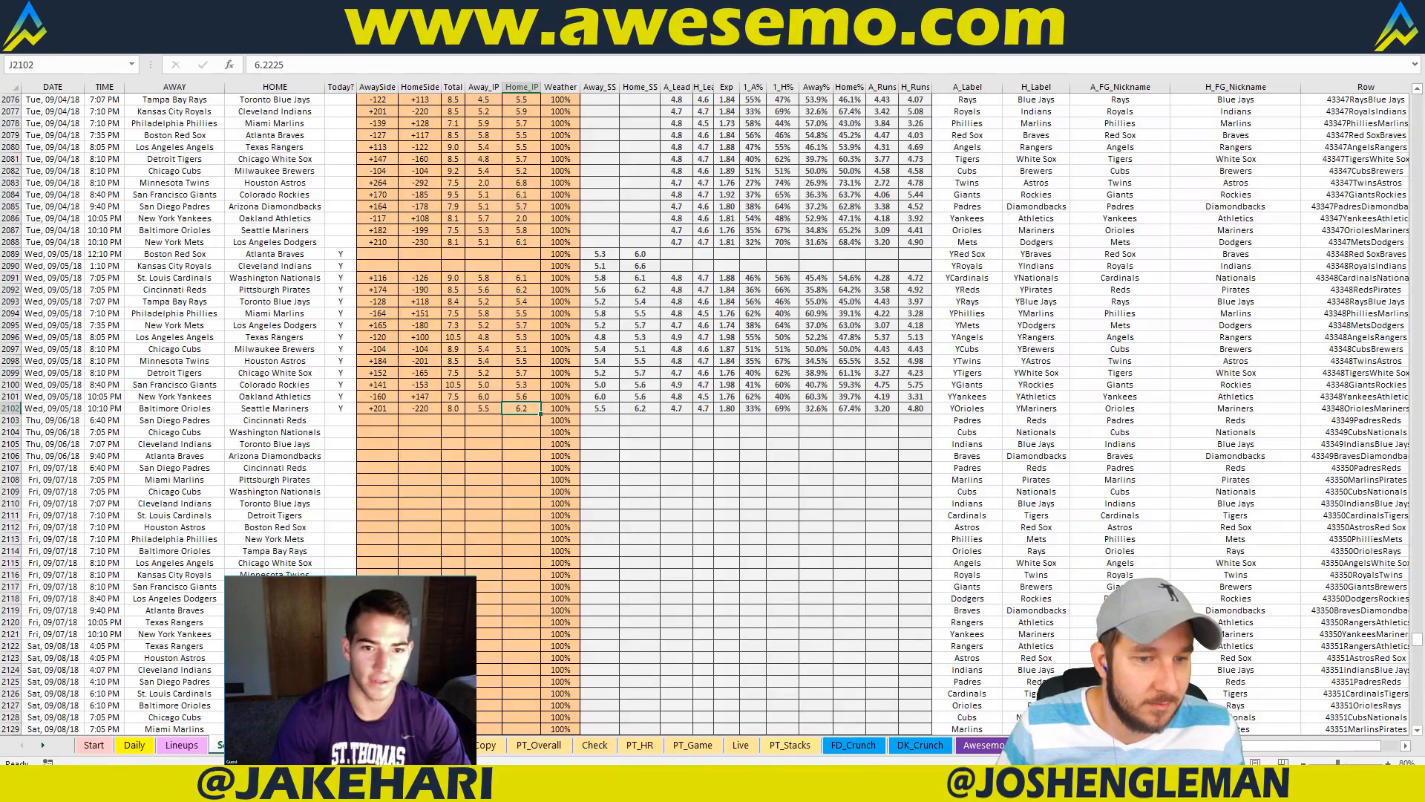
left_click(297, 744)
mouse_move(178, 779)
left_click(126, 728)
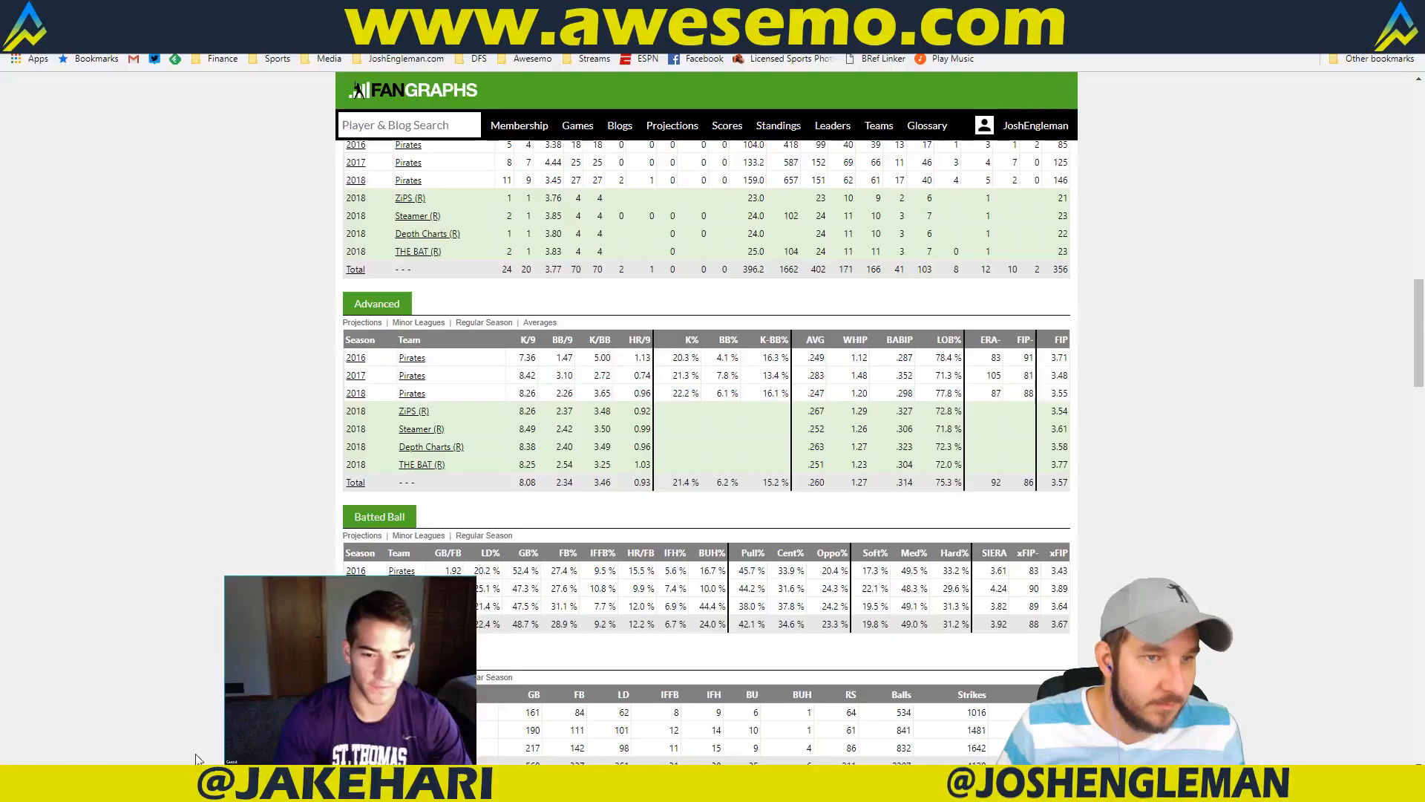
left_click(409, 124)
type("tyler g")
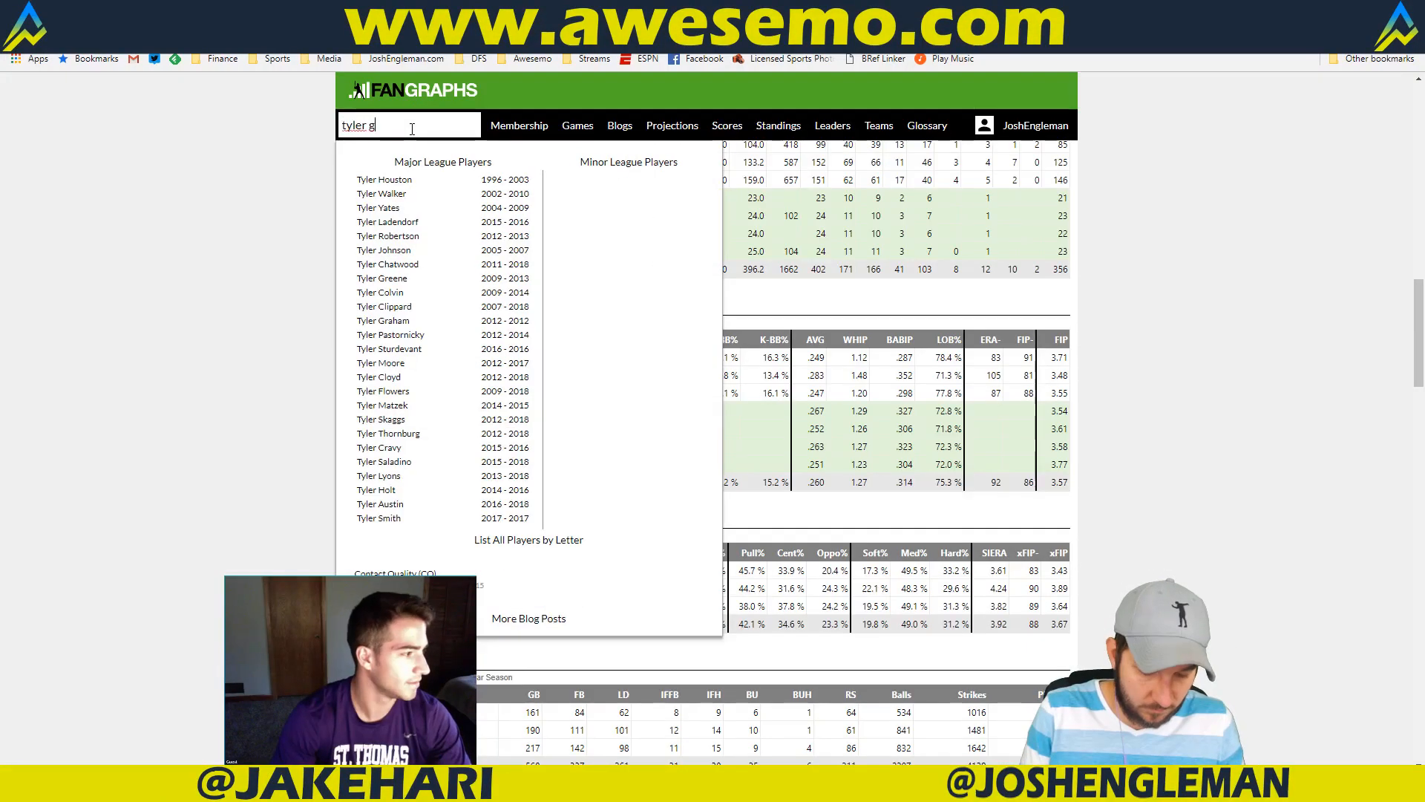
type("lasnow")
left_click(385, 183)
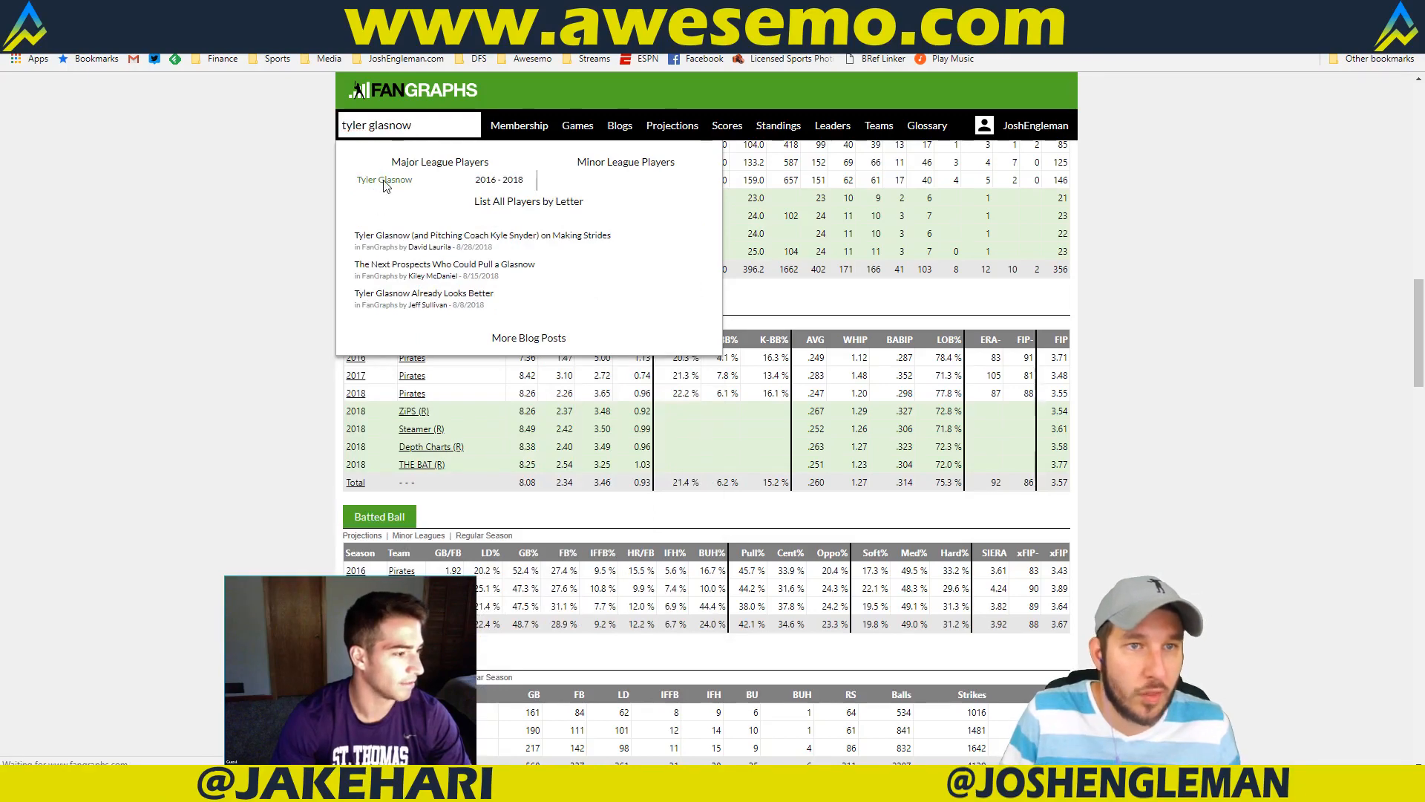
Step: Search the web in a new tab for "pitches per plate appearance baseball reference" and open Baseball-Reference's MLB Pitches Batting page for the 2018 season
key("ctrl+t")
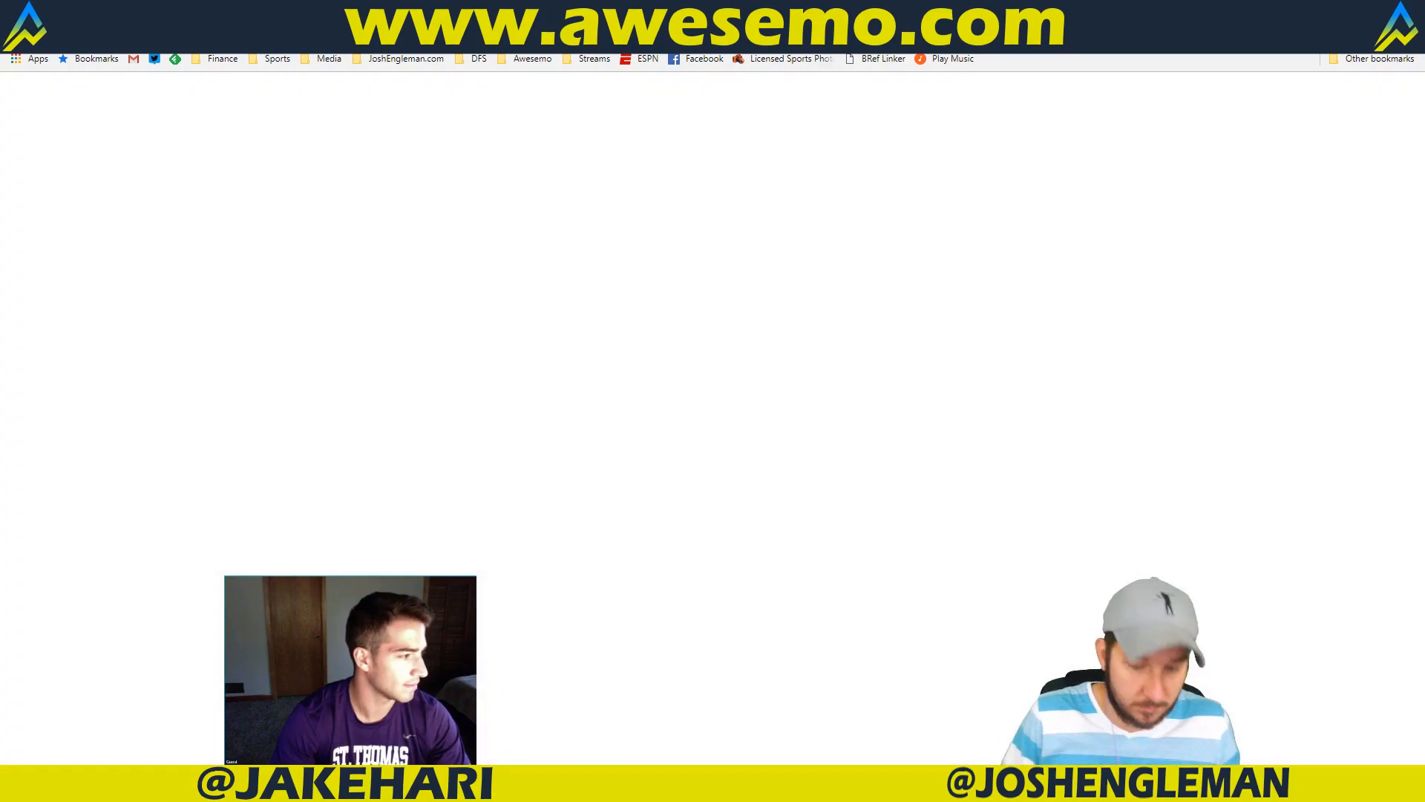
type("pitcher per plate a")
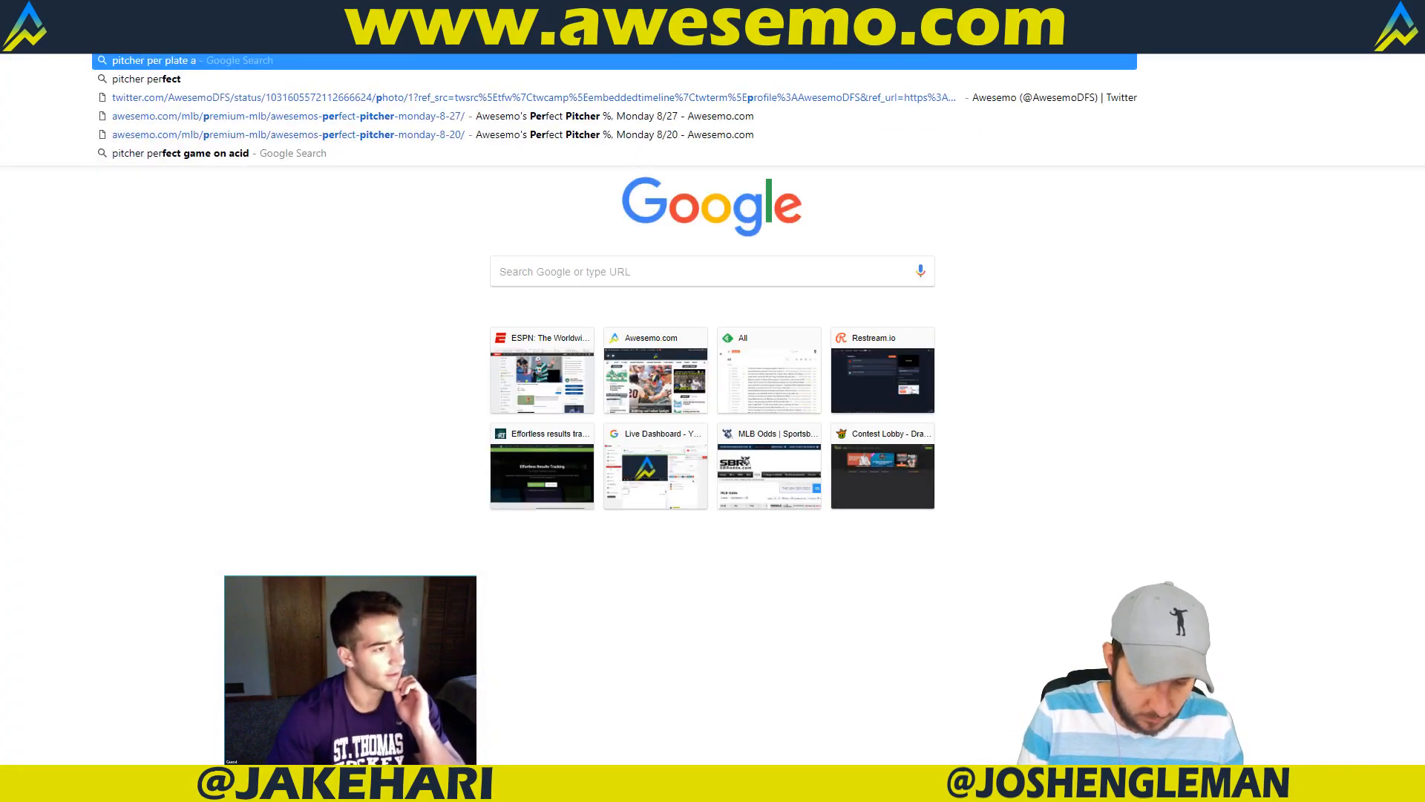
type("ppearance baseball")
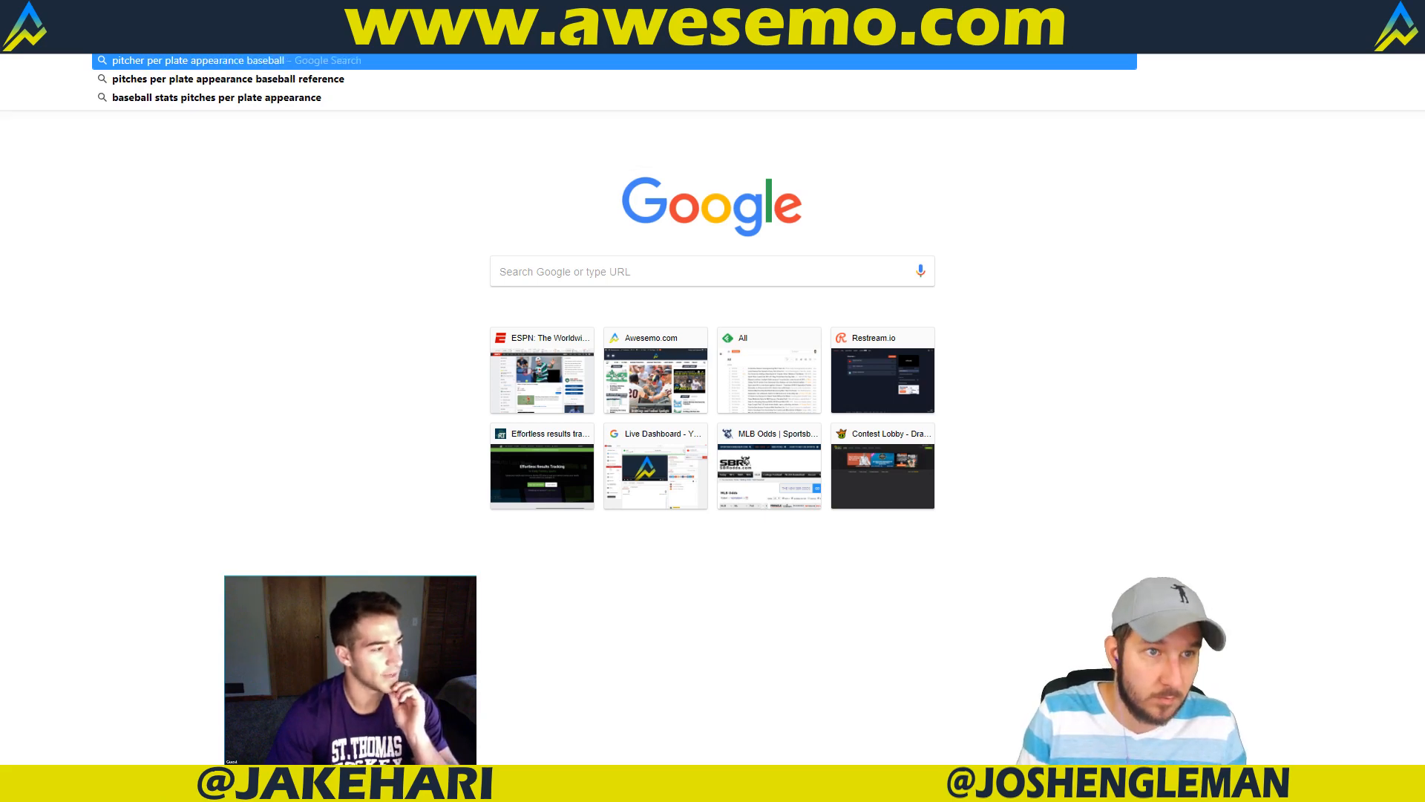
key("Down")
key("Return")
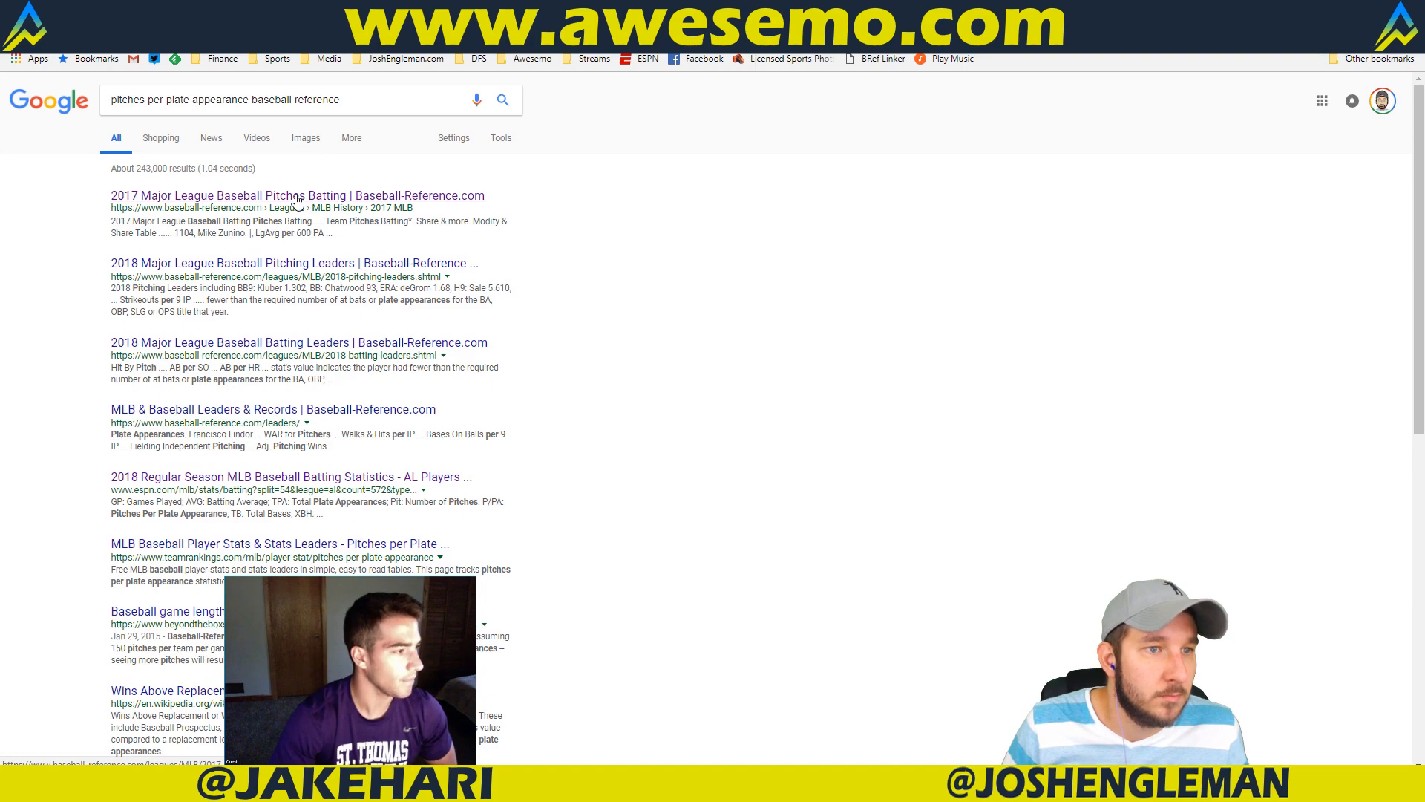
left_click(297, 197)
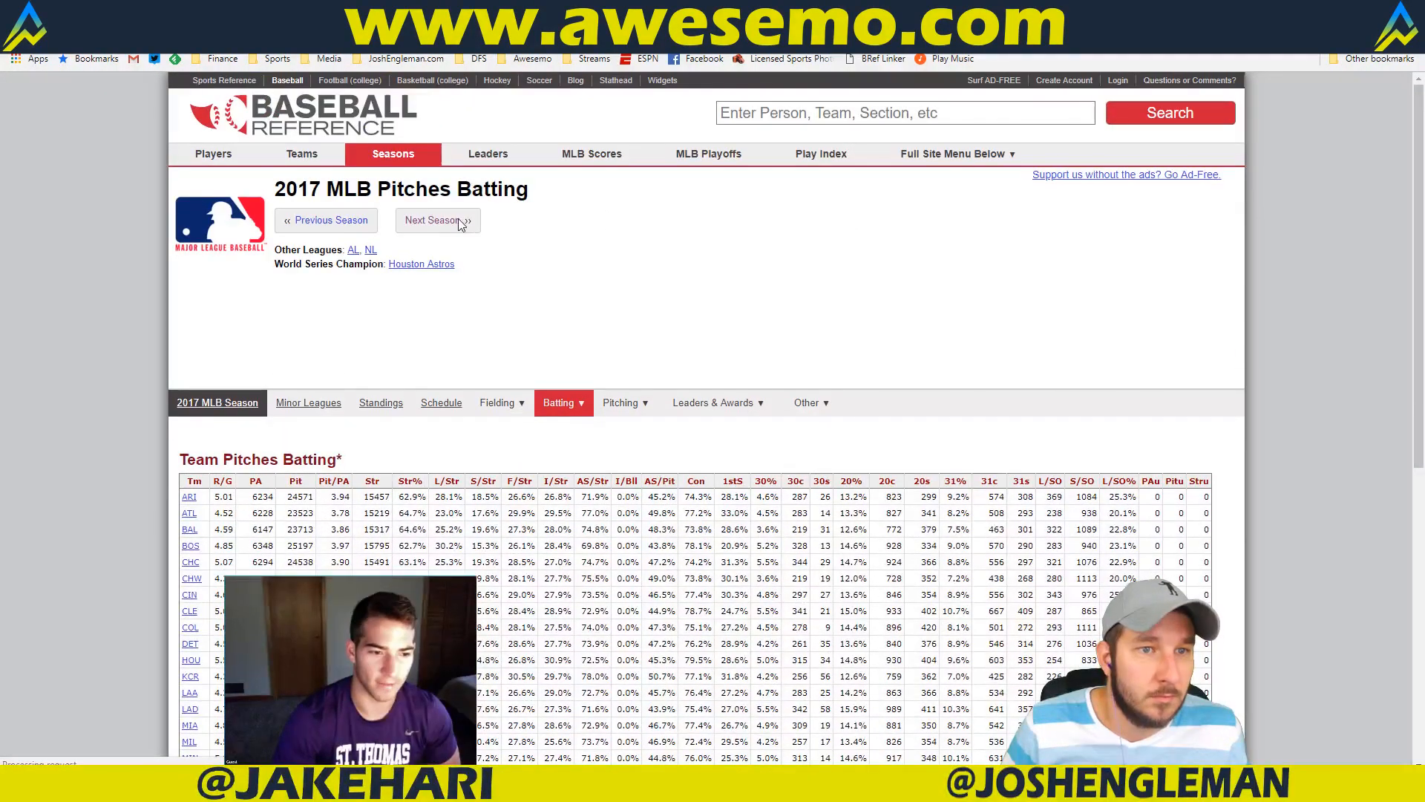
Step: Return to Glasnow's FanGraphs page and examine his 2018 major league pitching game log
left_click(371, 8)
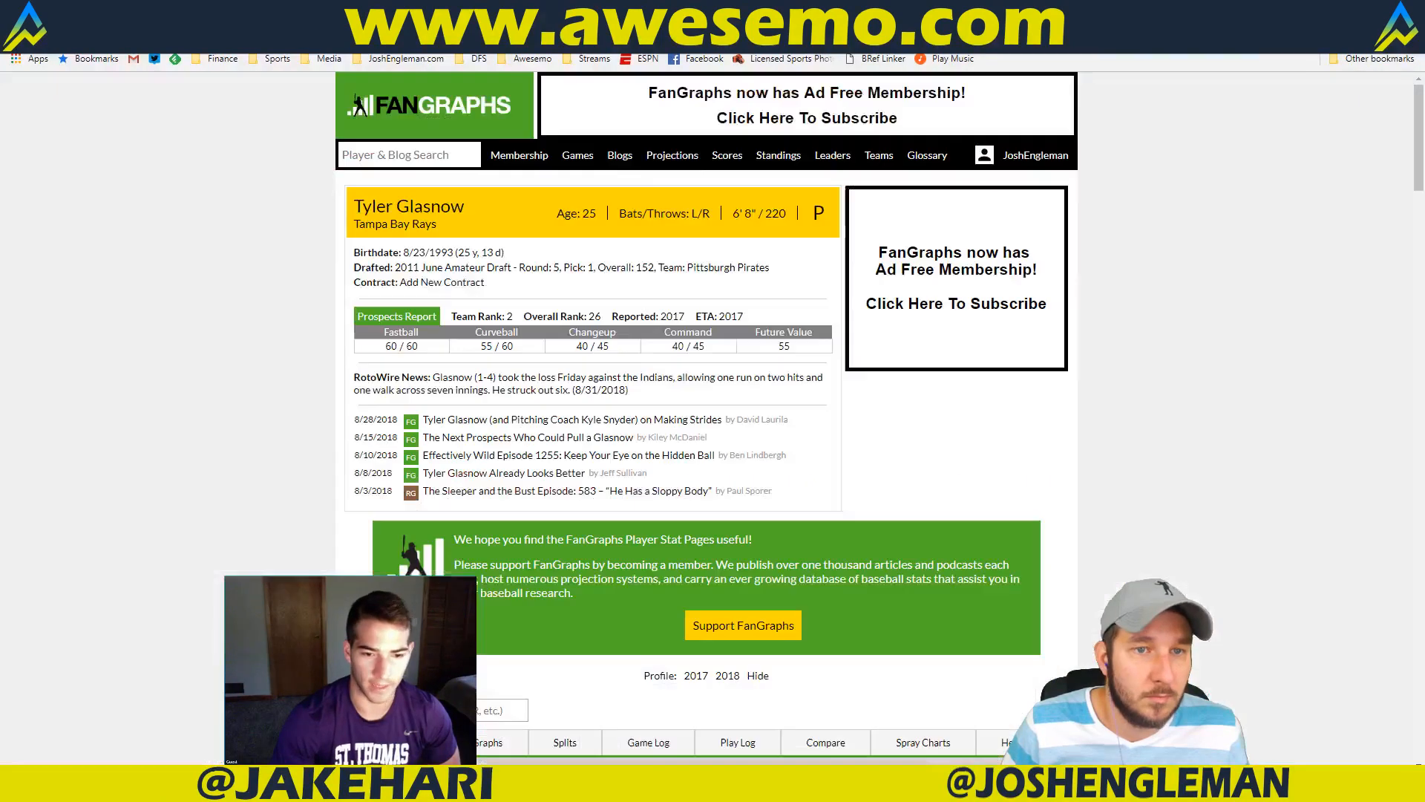
scroll(1272, 403, "down", 5)
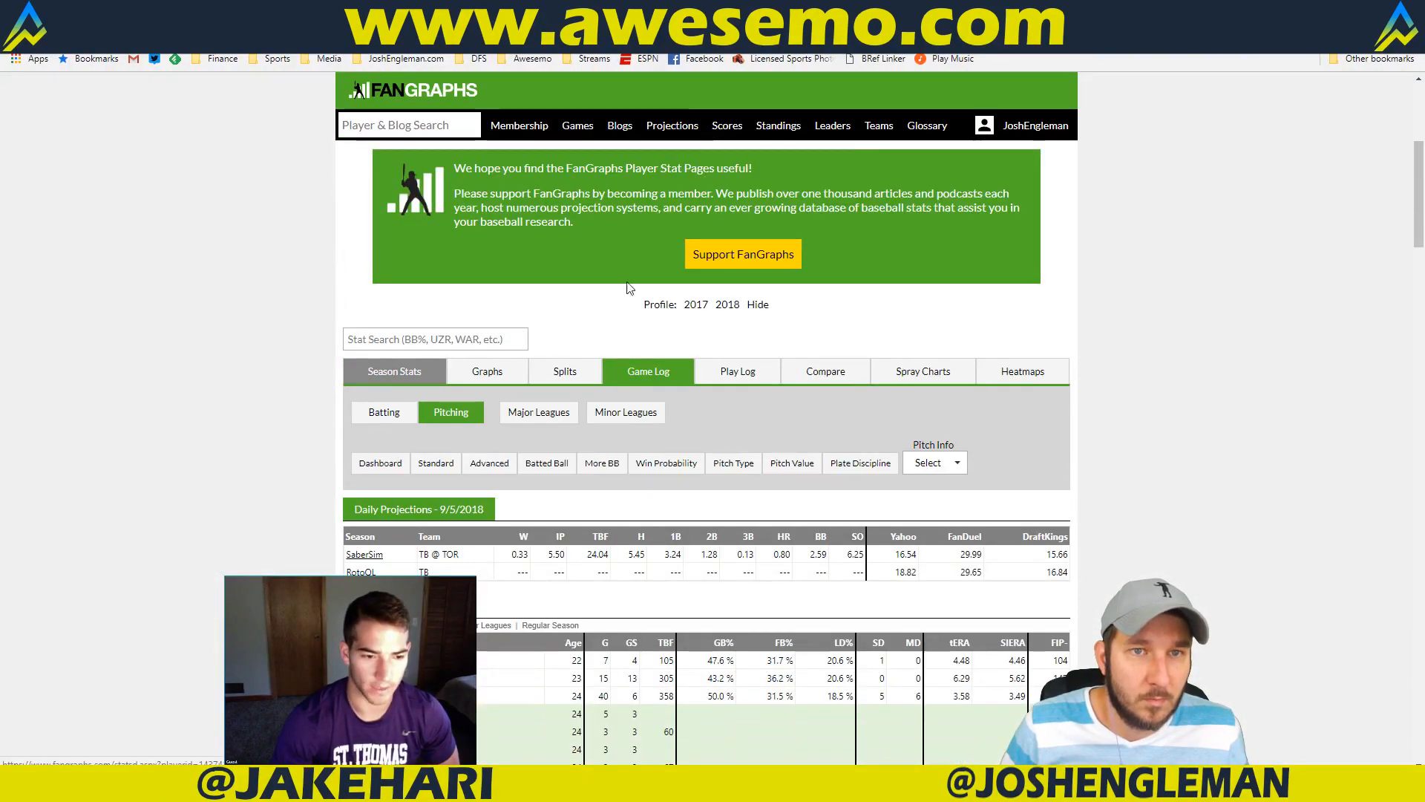
left_click(648, 371)
scroll(956, 480, "down", 5)
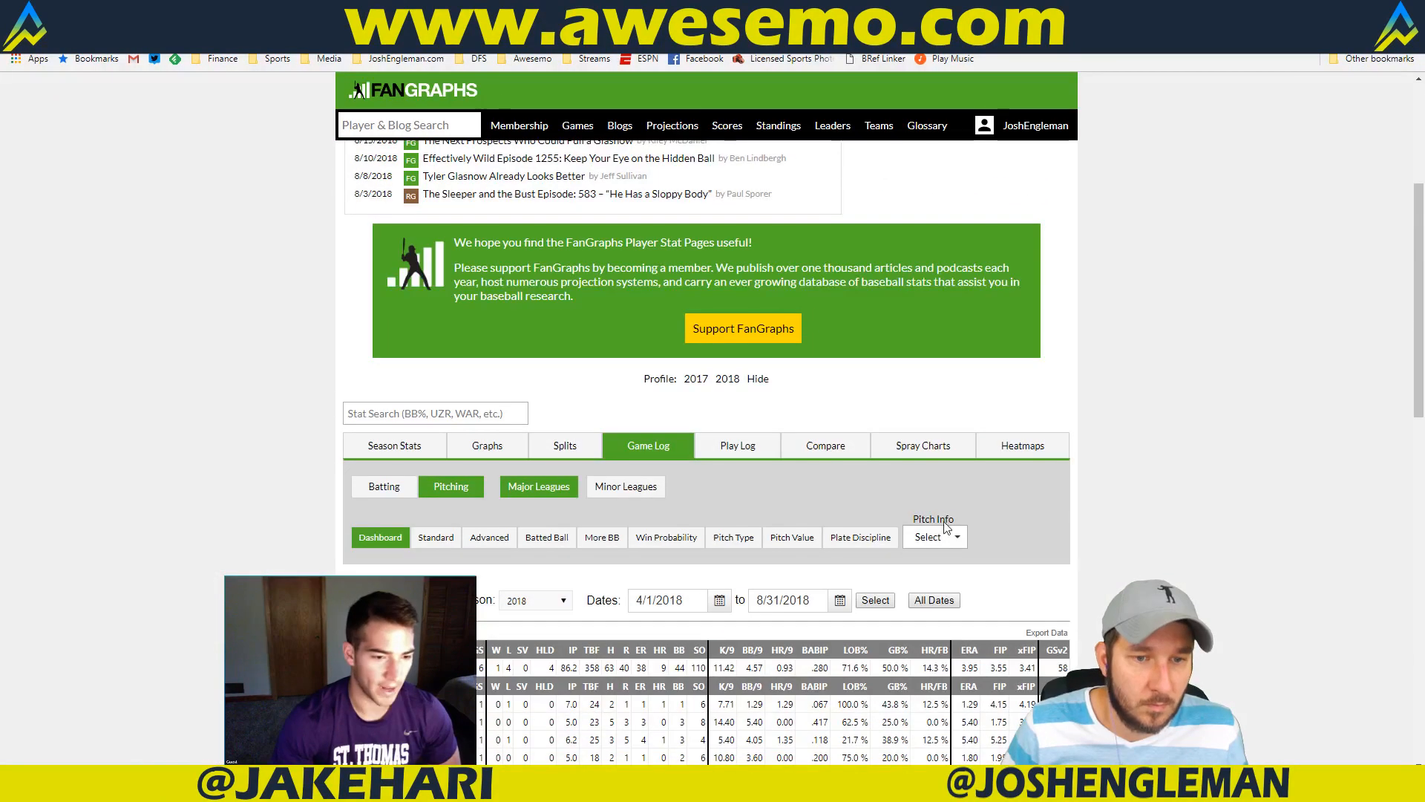
scroll(920, 447, "down", 3)
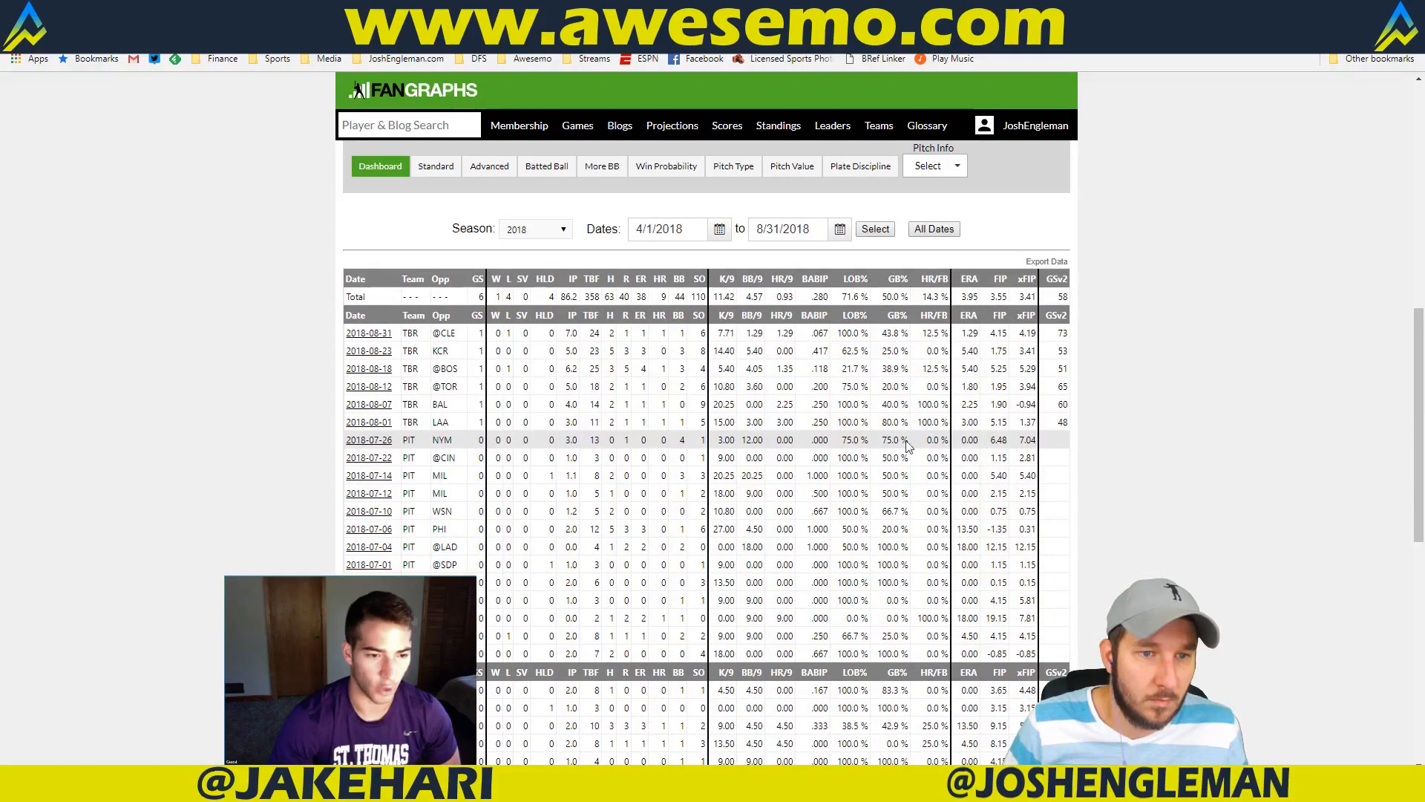
scroll(1002, 495, "up", 5)
scroll(1002, 496, "up", 4)
scroll(1054, 497, "down", 5)
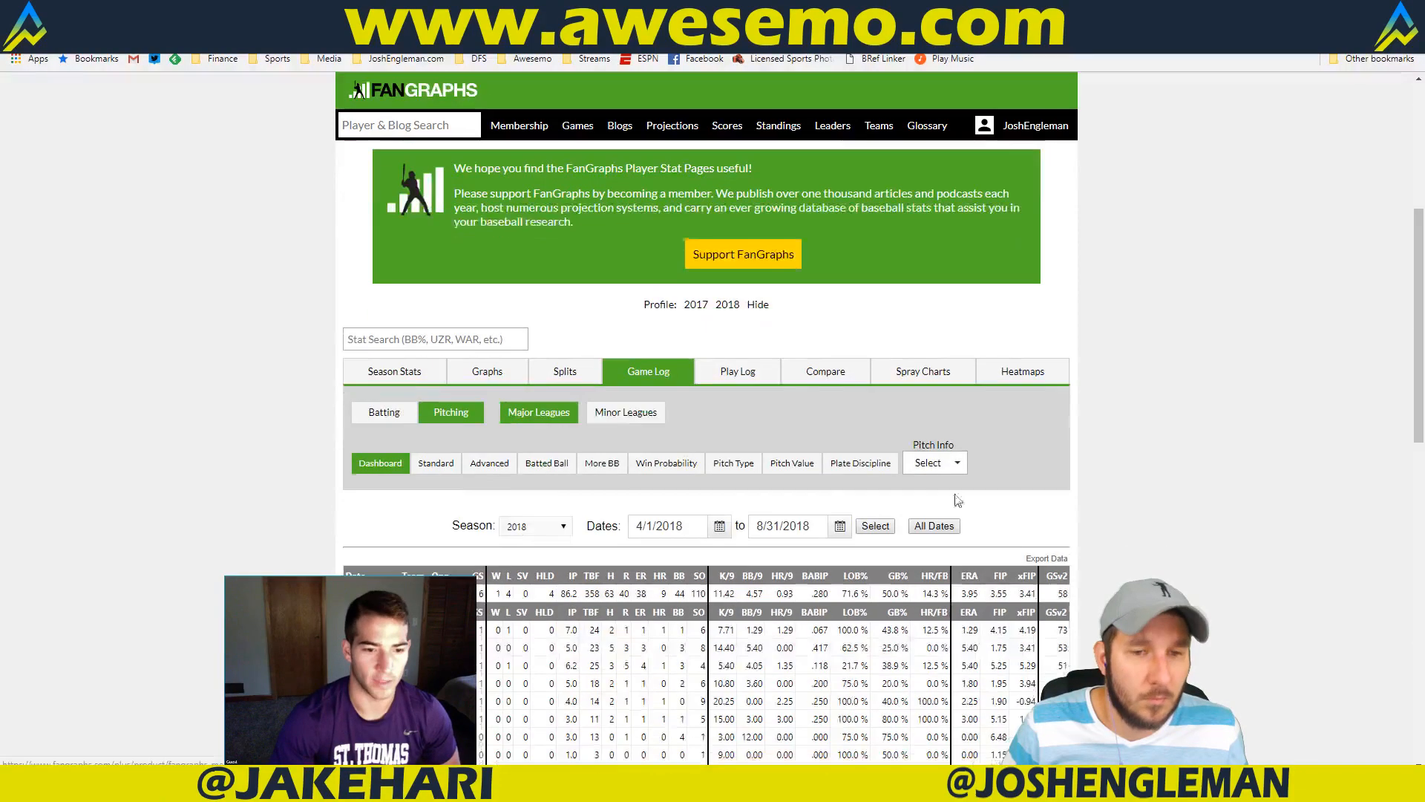
scroll(892, 492, "down", 4)
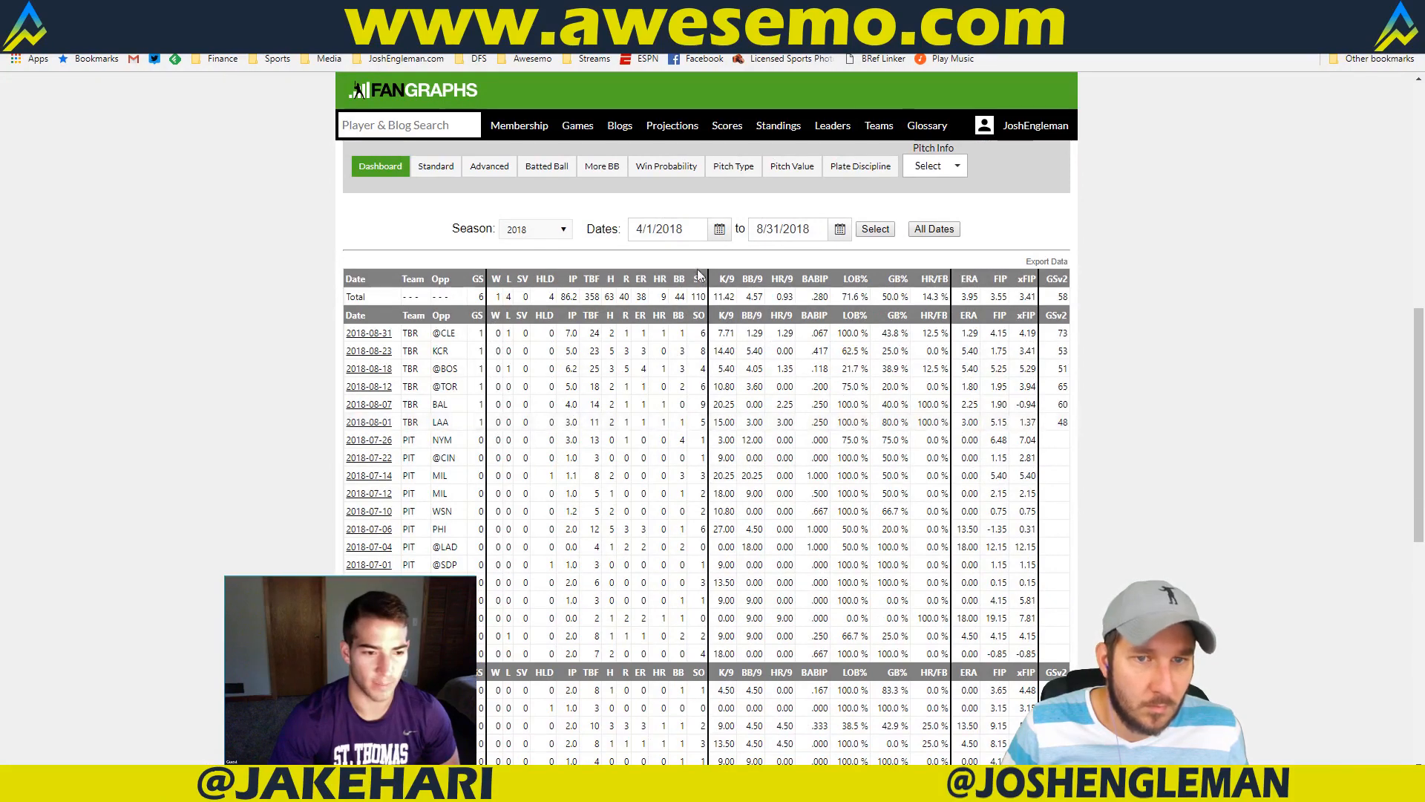
Step: Limit Glasnow's game log to the dates 8/1/2018 through 8/31/2018
left_click(720, 231)
scroll(701, 294, "up", 3)
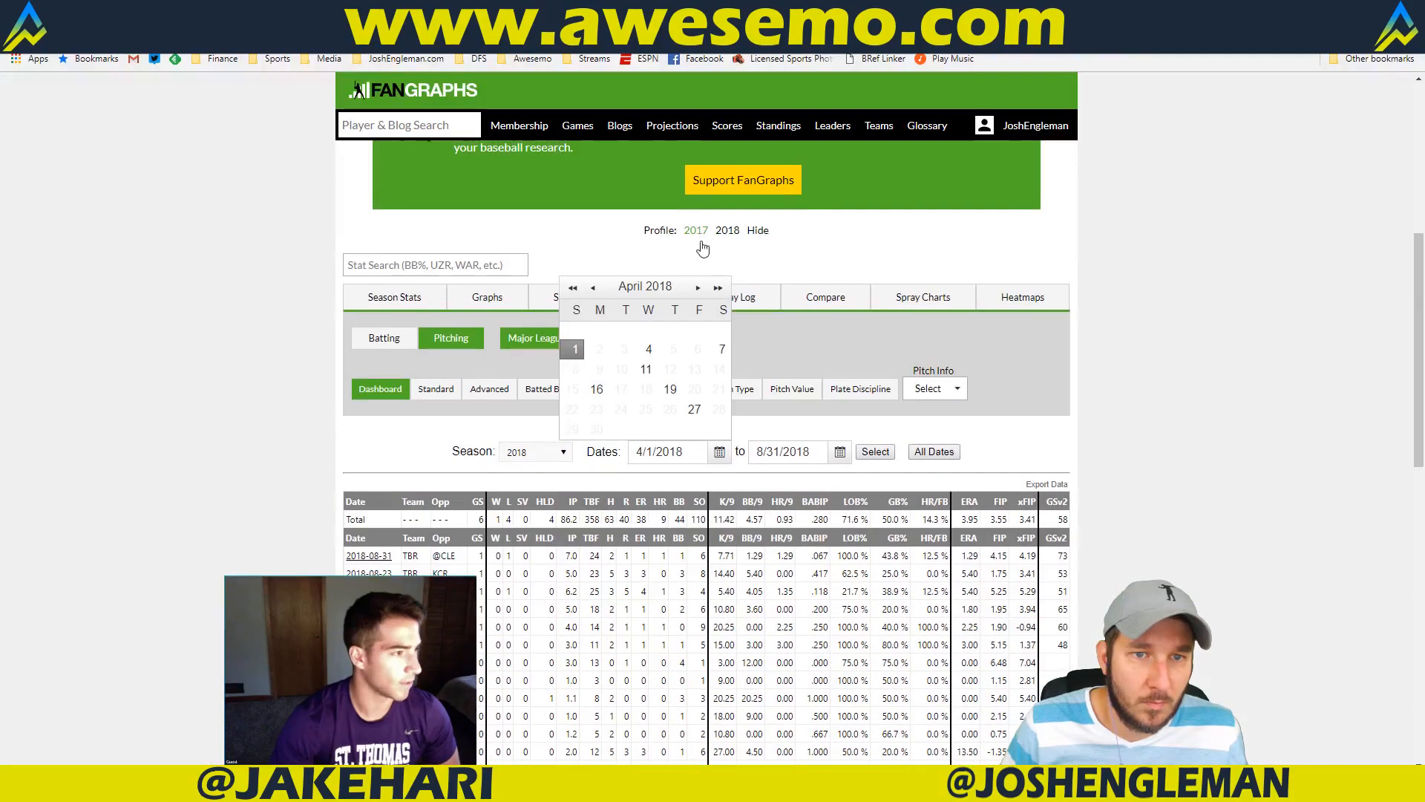
left_click(700, 289)
left_click(700, 290)
left_click(700, 290)
left_click(700, 290)
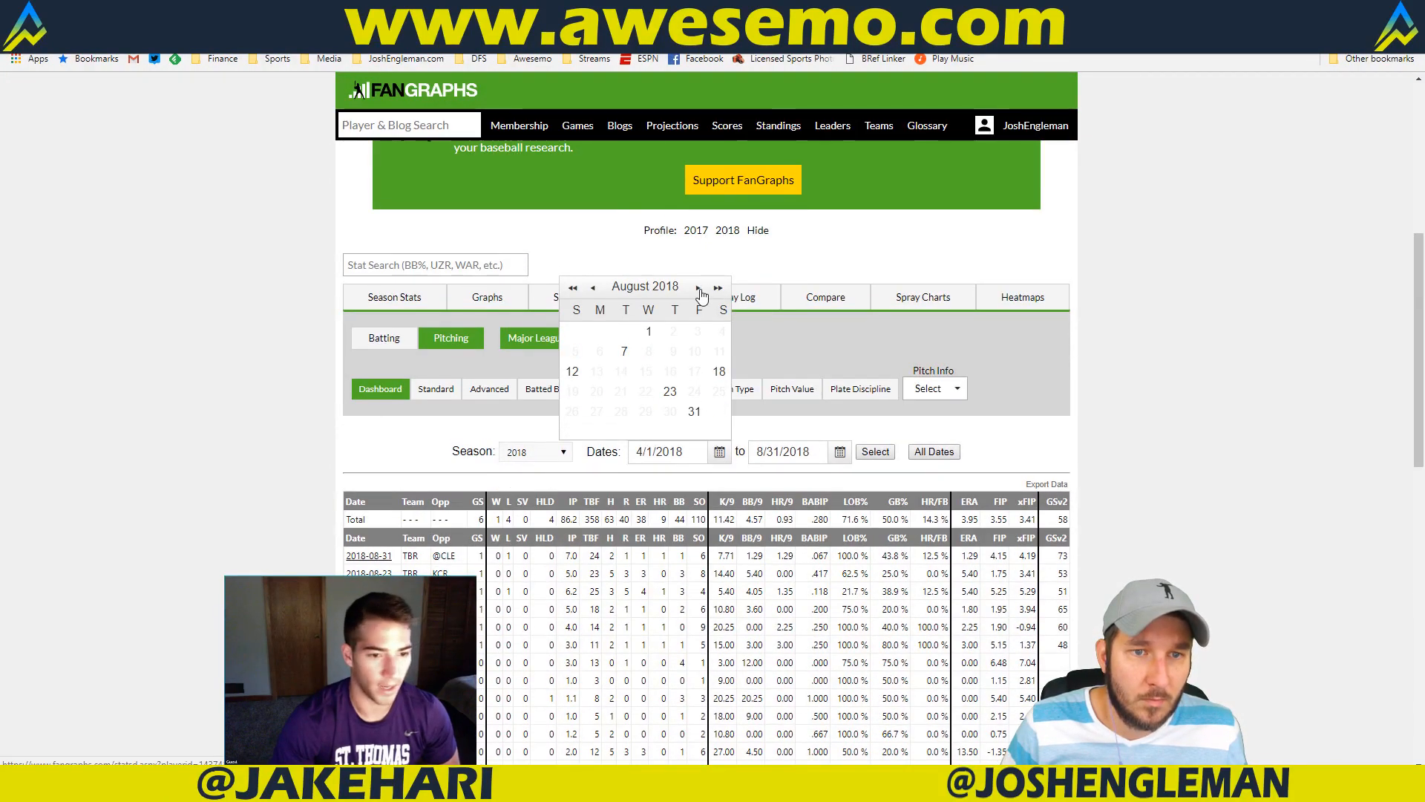
left_click(646, 328)
left_click(875, 451)
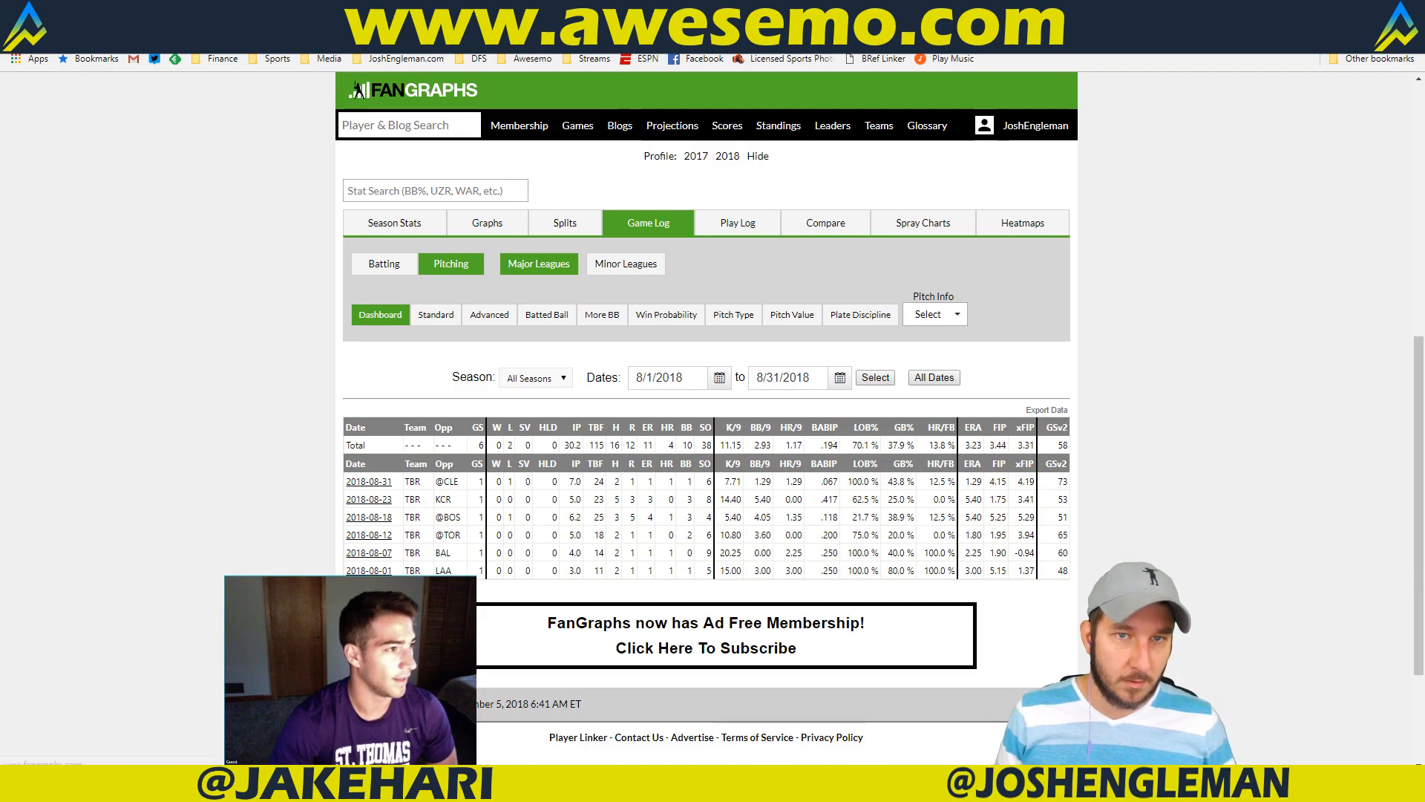
Step: Sort Baseball-Reference's 2018 Team Pitches Batting table by pitches per plate appearance (Pit/PA), highest first
left_click(653, 9)
scroll(923, 301, "down", 6)
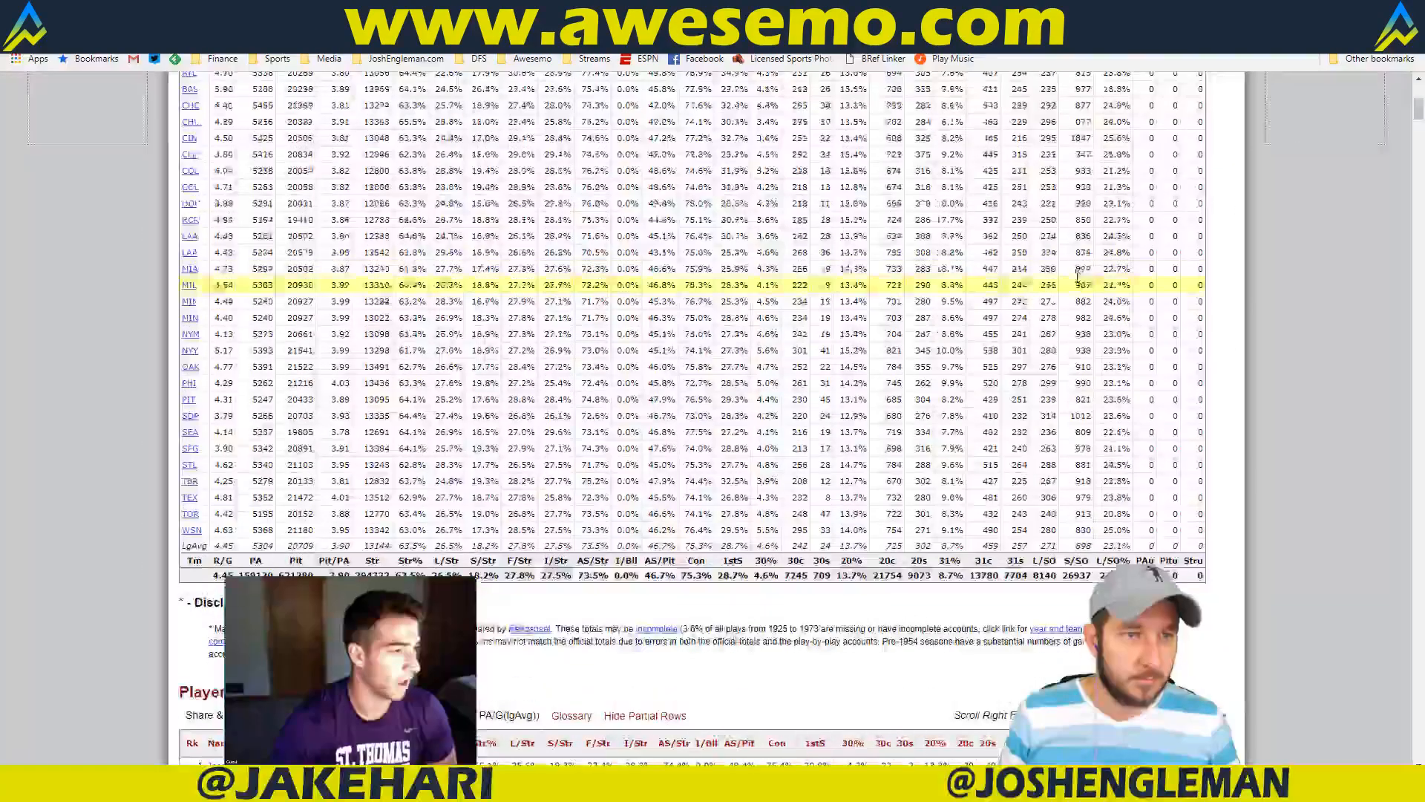
scroll(216, 195, "up", 2)
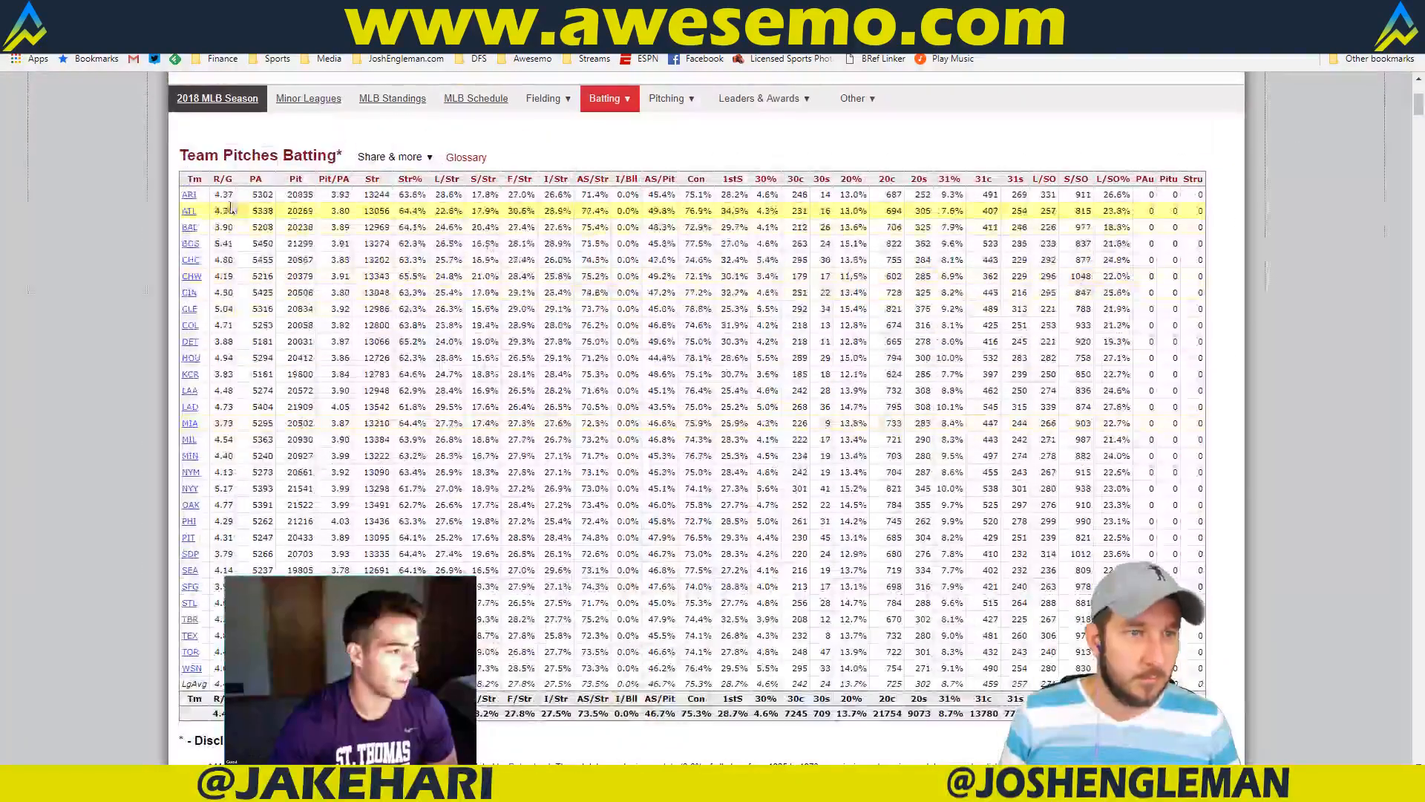
left_click(341, 186)
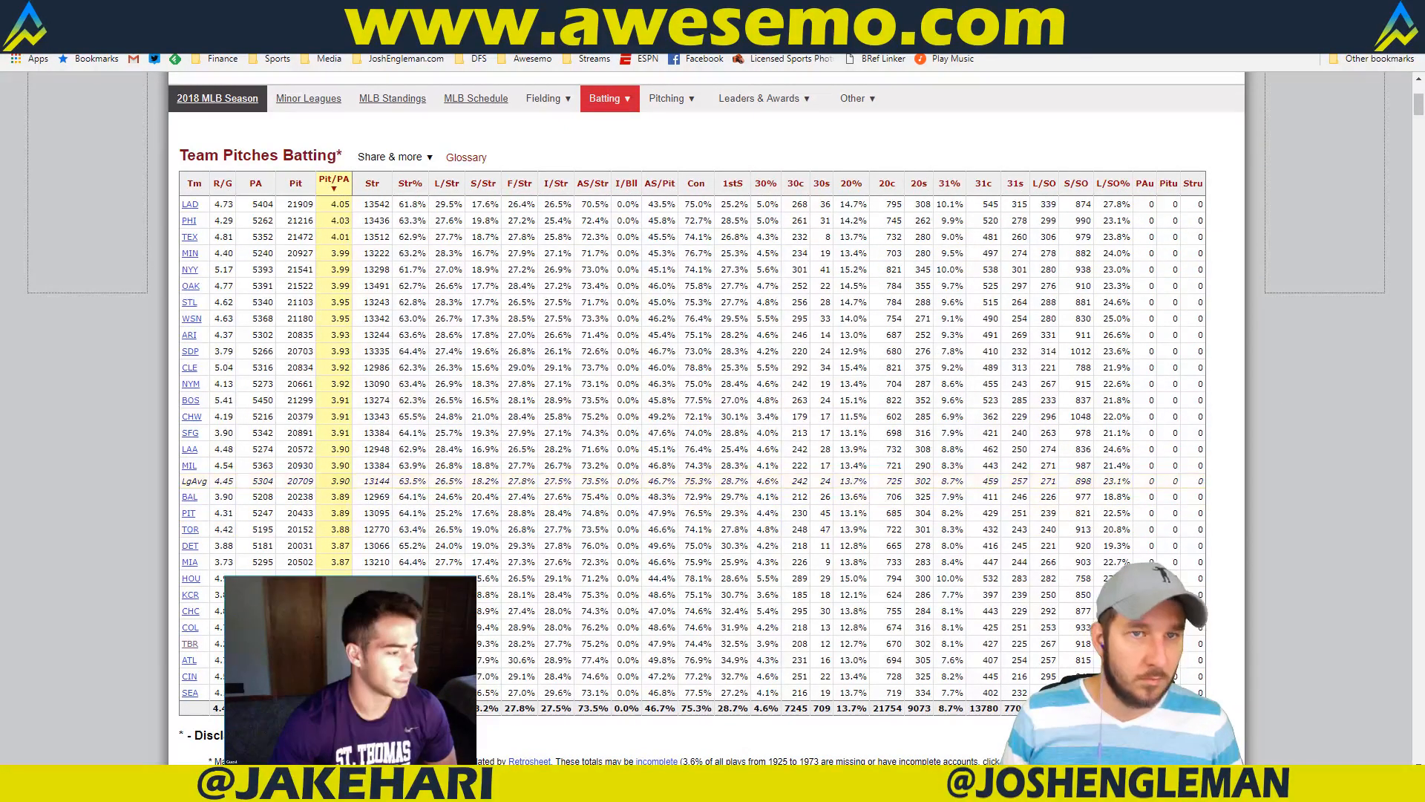
Step: Bring Glasnow's game log back up in the browser, then switch to the Excel workbook and review the Rays and Blue Jays matchup sheet
left_click(542, 10)
key("alt+Tab")
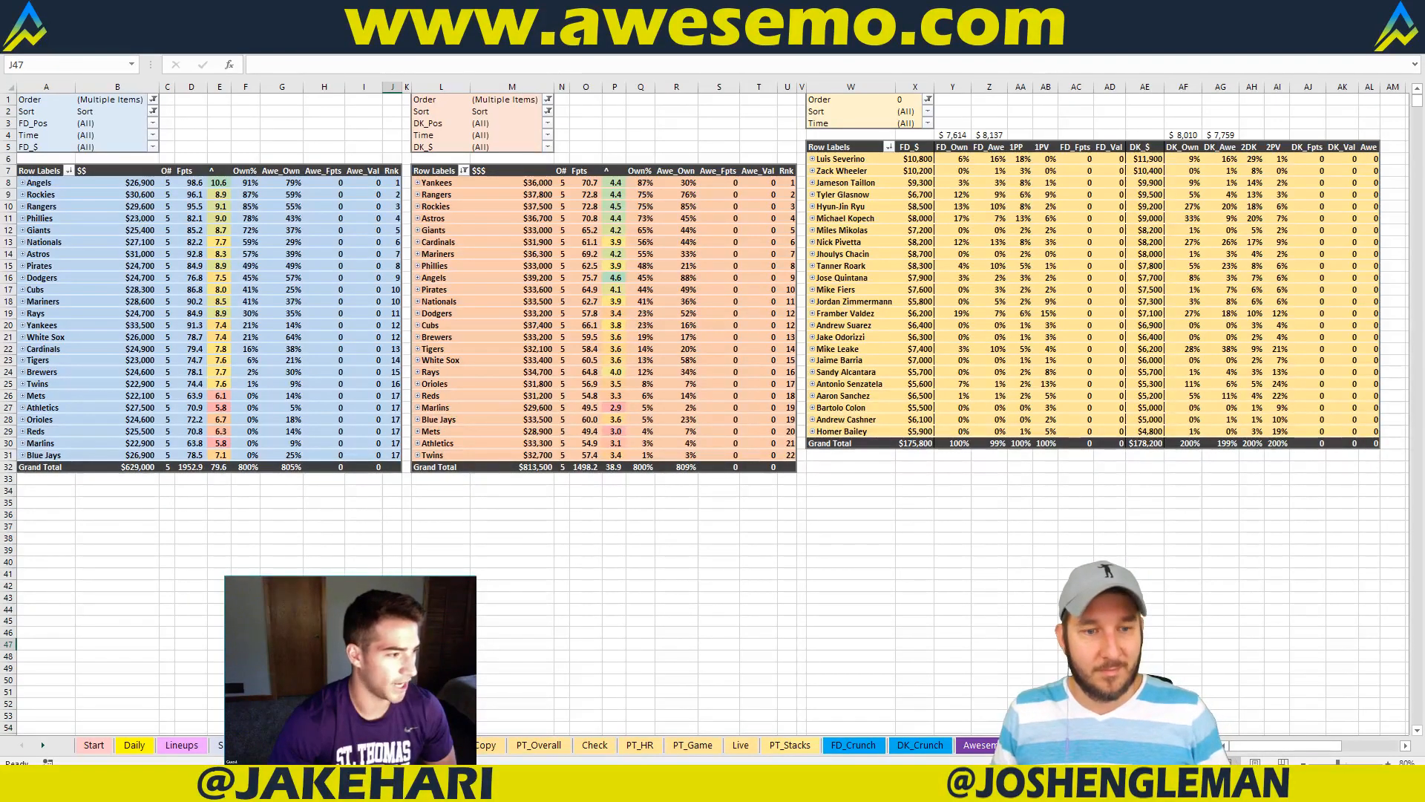
left_click(334, 744)
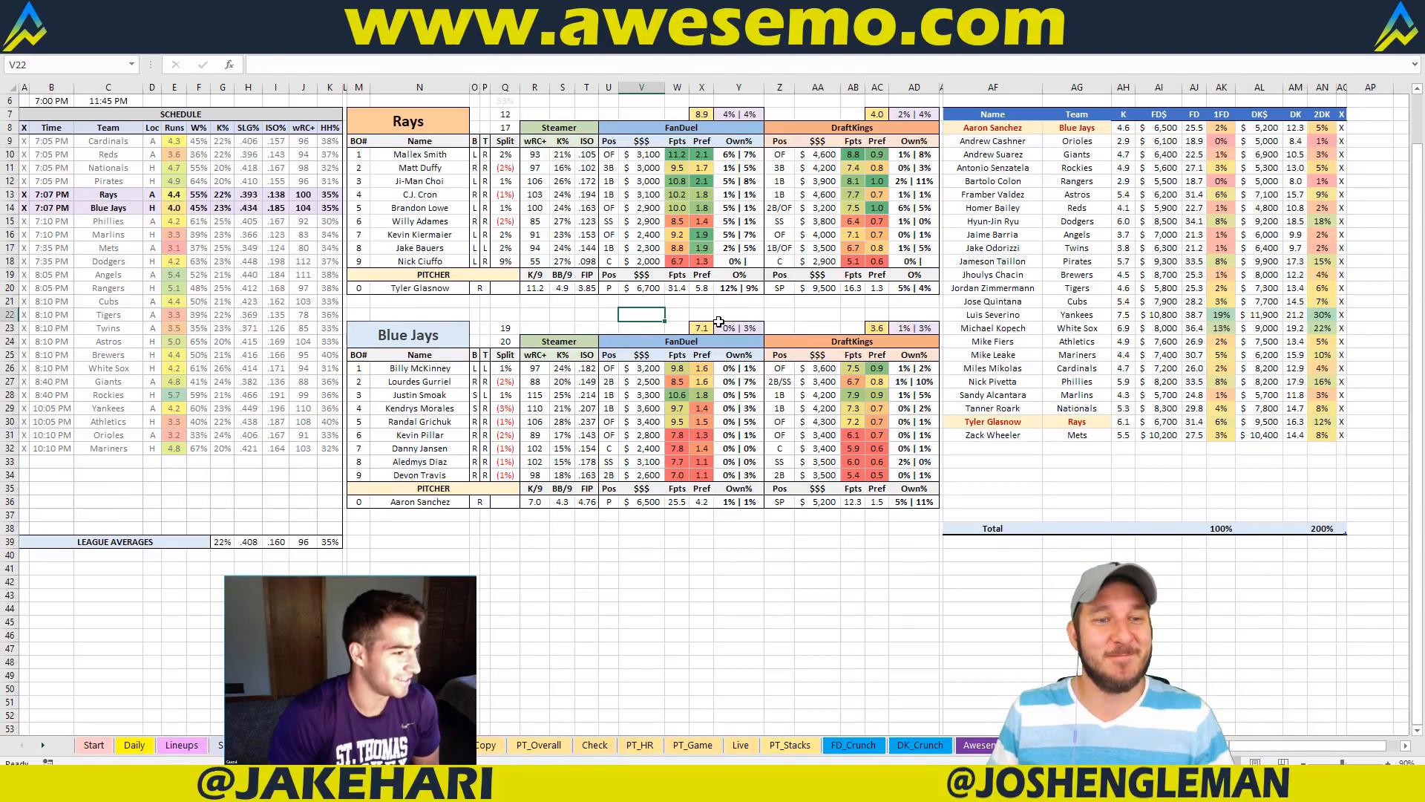
left_click(780, 314)
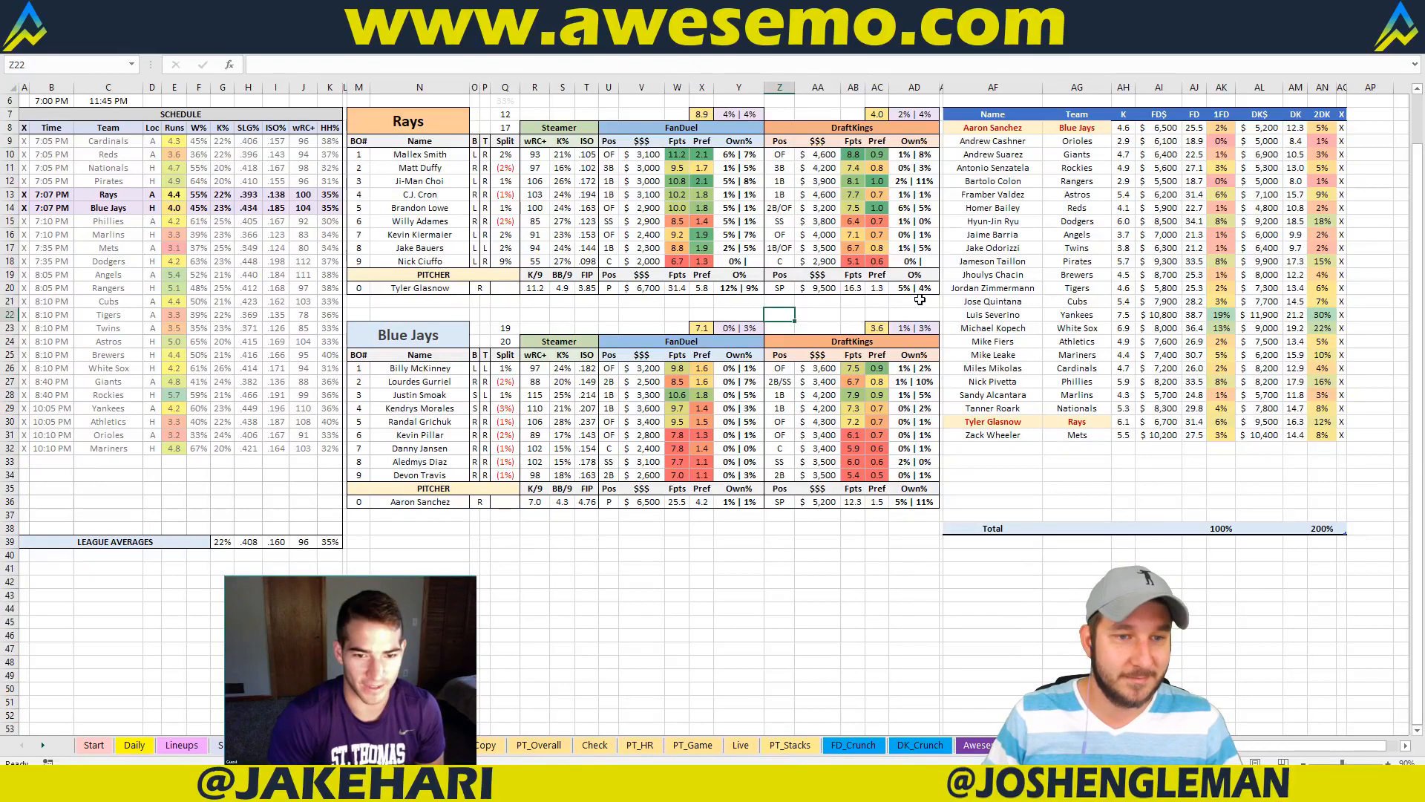
Step: Compare Glasnow's August game log on FanGraphs with his row on the Excel matchup sheet, ending on the matchup sheet
key("alt+Tab")
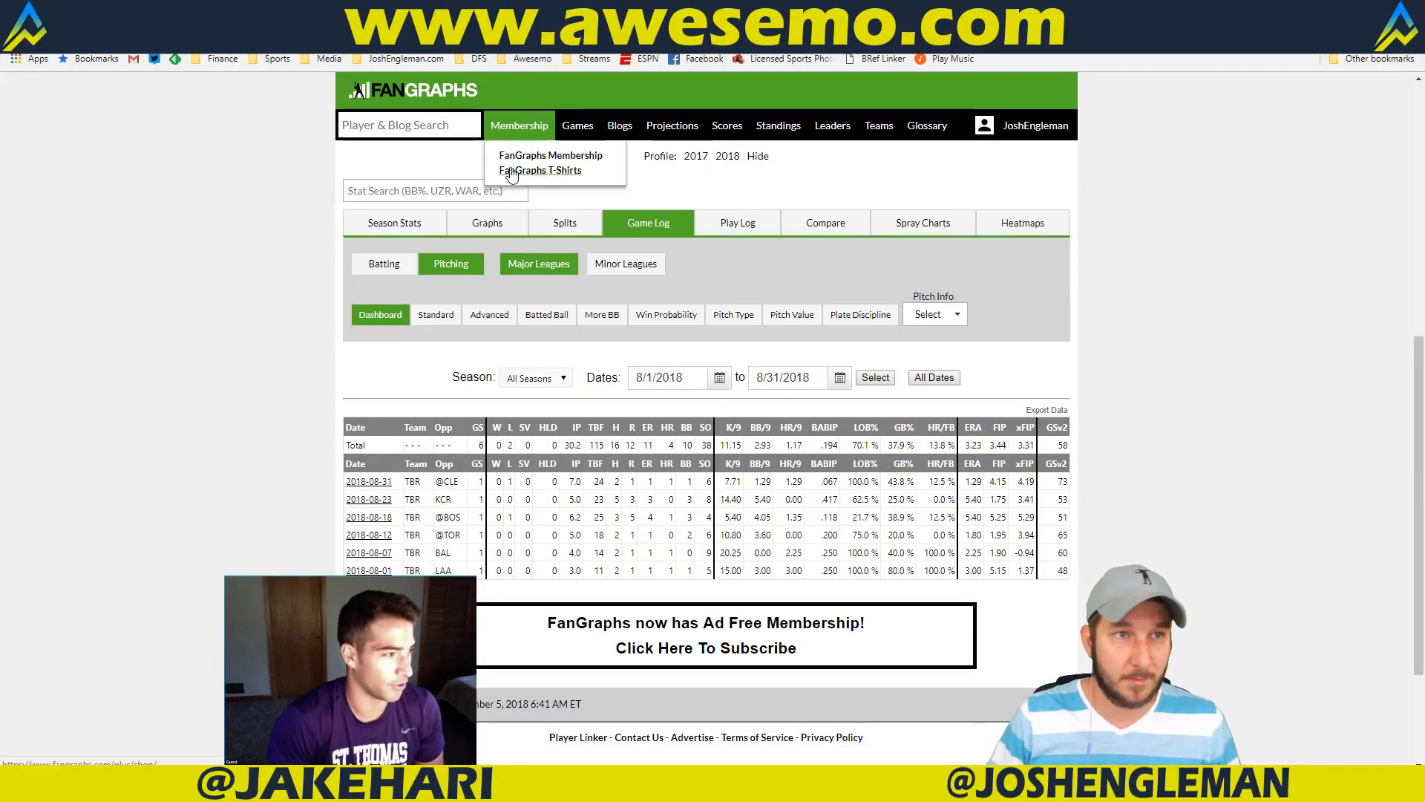
key("alt+Tab")
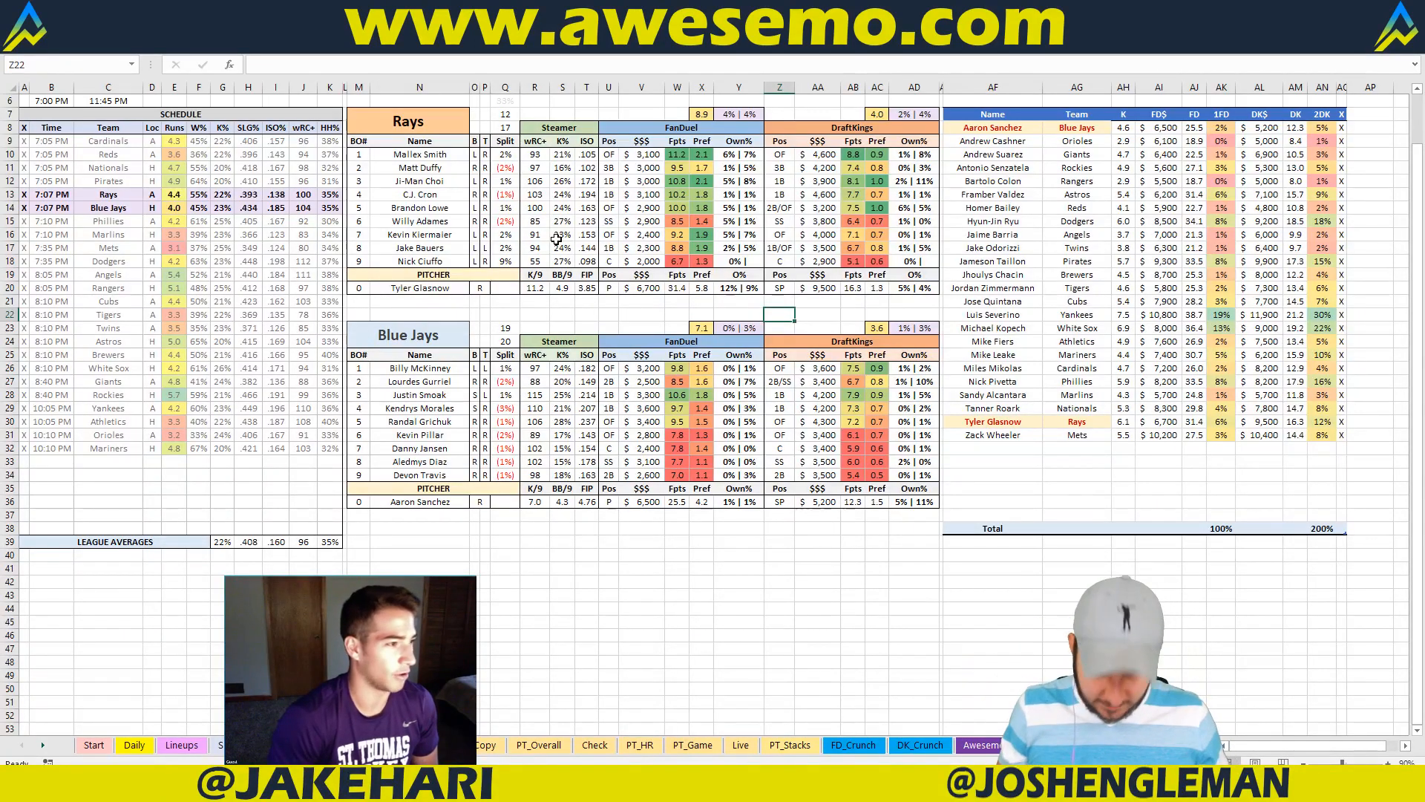
key("alt+Tab")
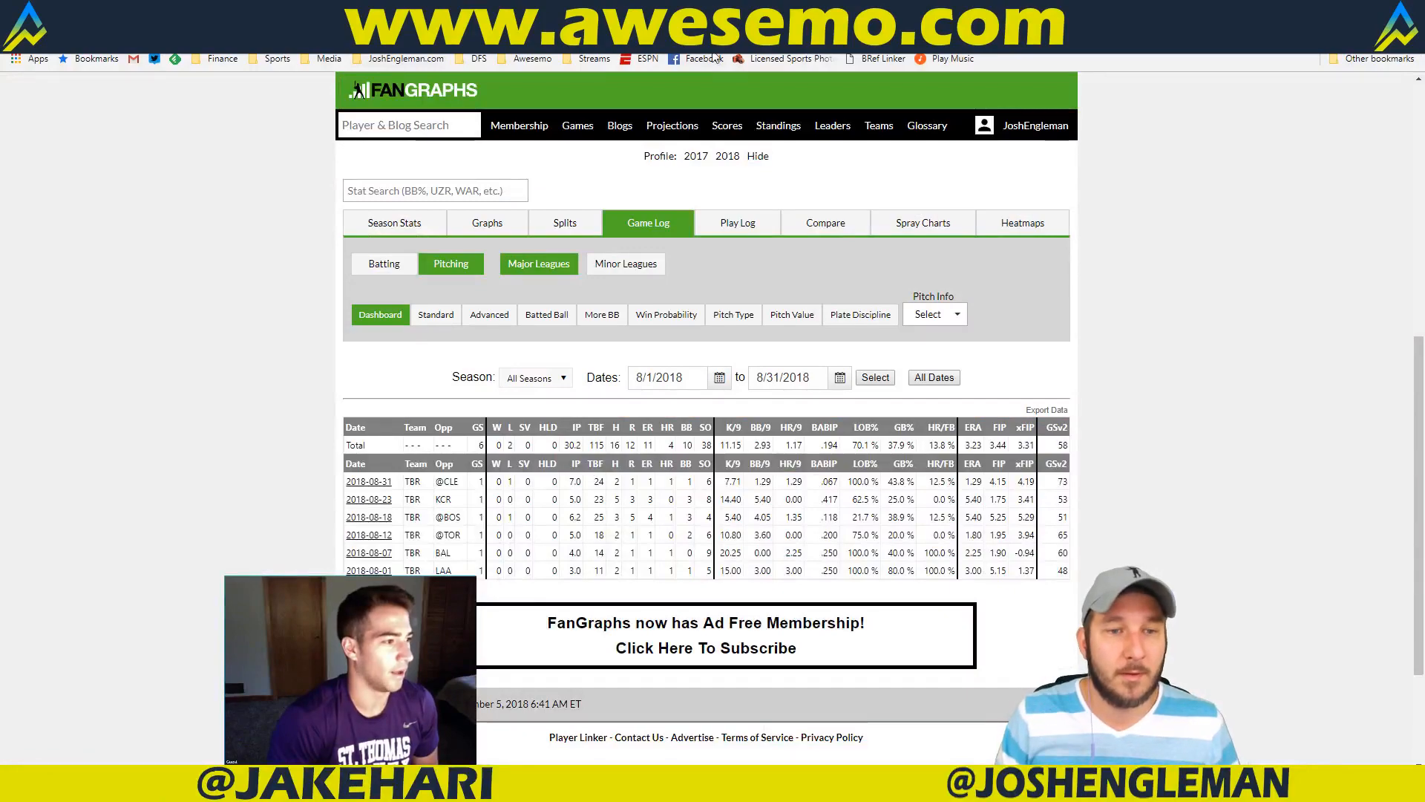
key("alt+Tab")
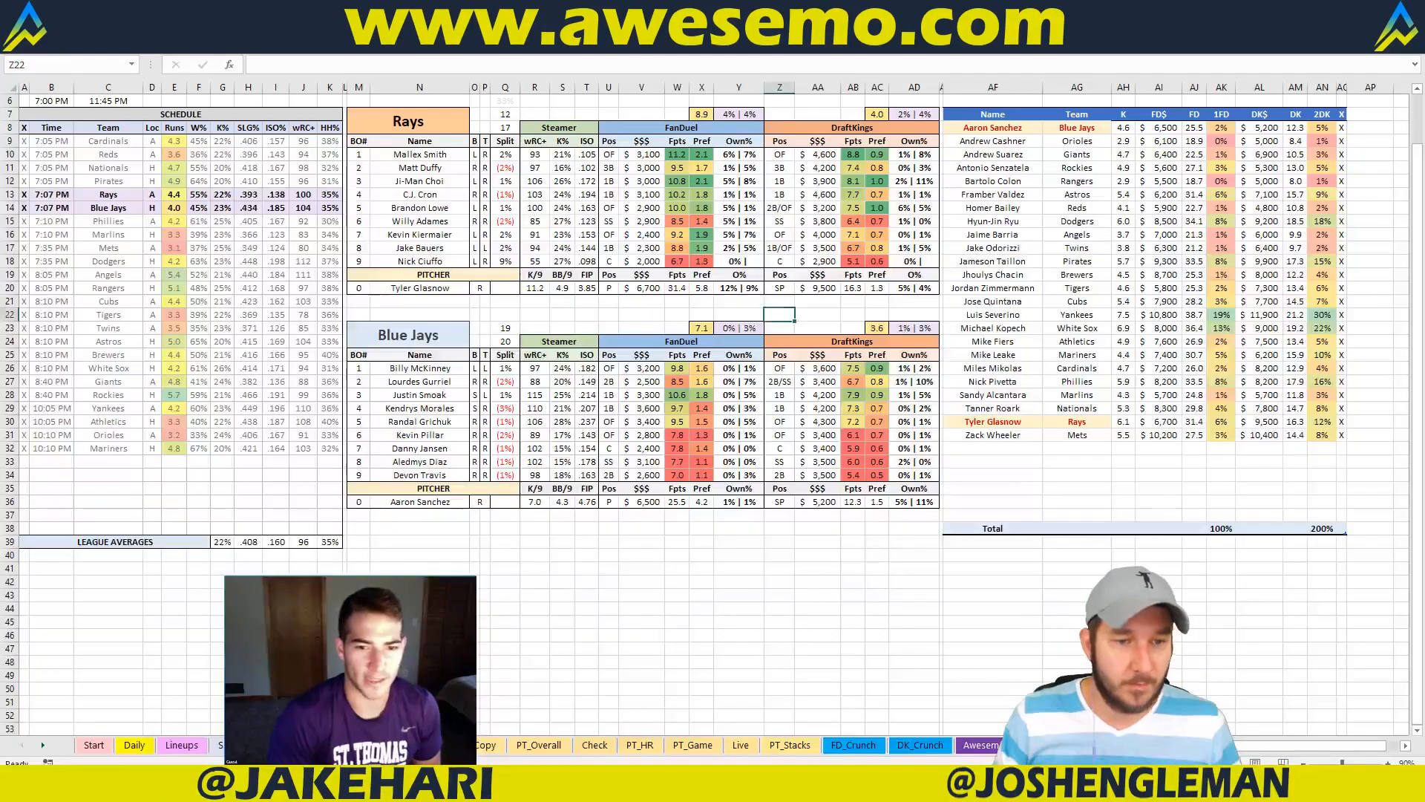
key("alt+Tab")
key("alt+Tab")
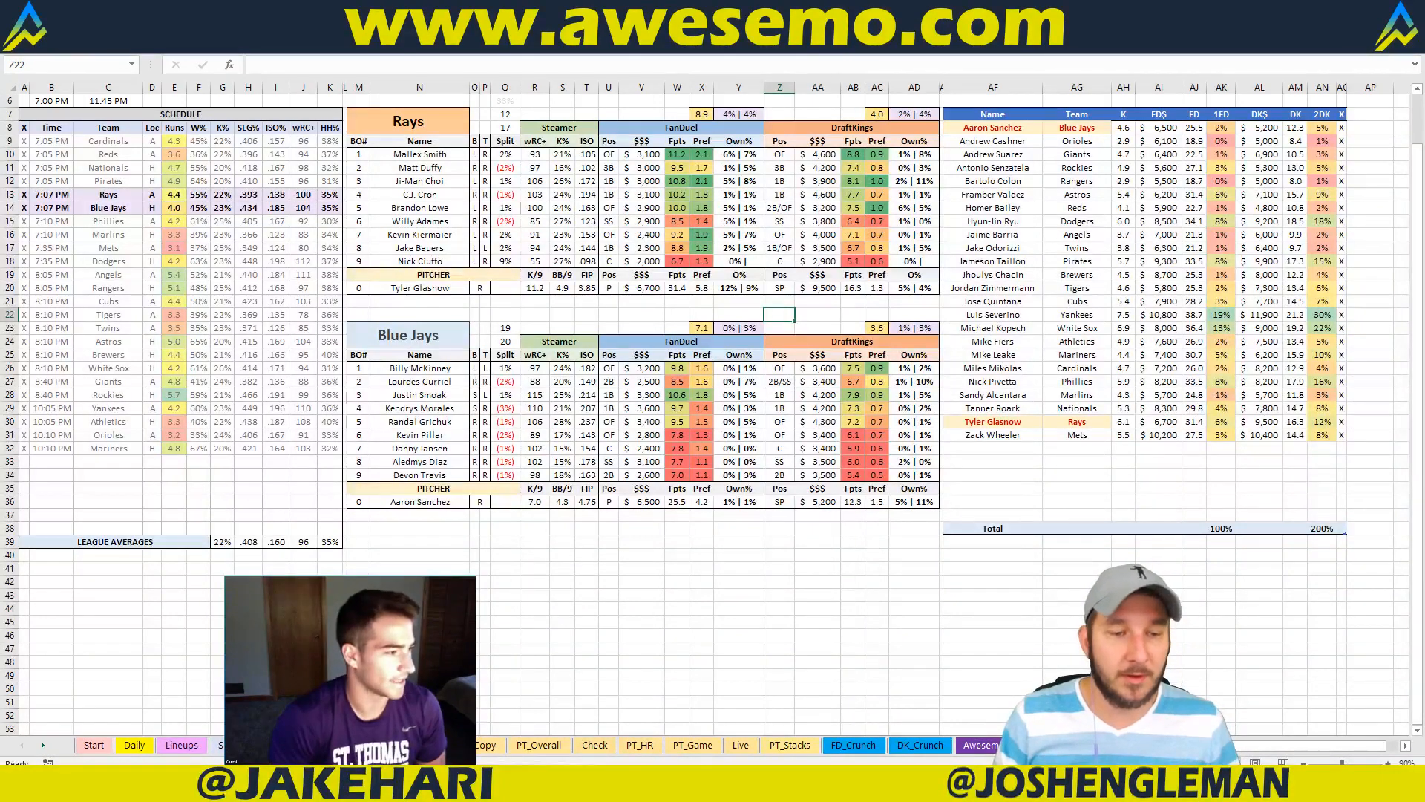
Step: Open the pivot tables of team stacks and pitcher ownership to check the Rays, Blue Jays and Glasnow
key("ctrl+Page_Down")
left_click(512, 621)
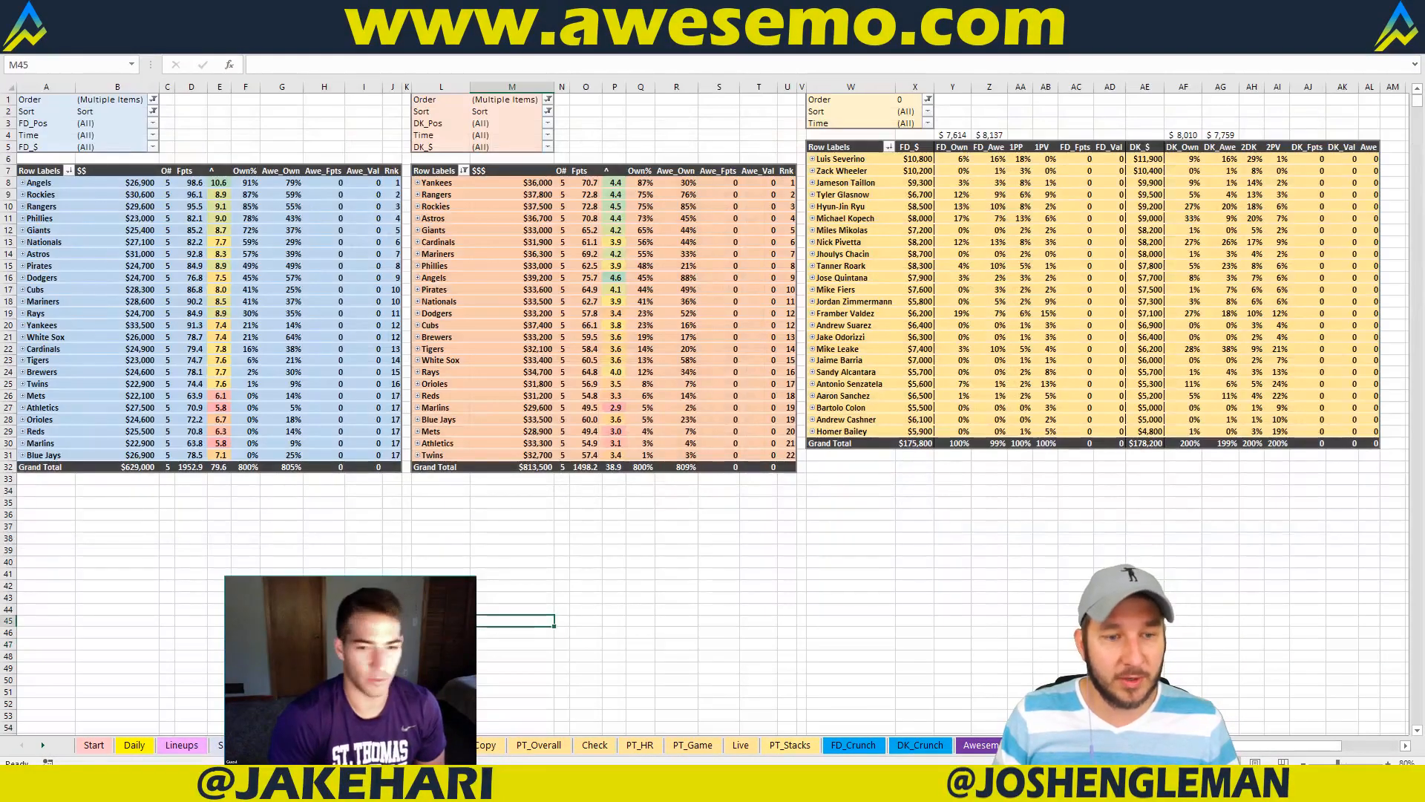
Step: Set the Away_IP value to 5.8 for the September 5 Tampa Bay Rays at Toronto Blue Jays game on the schedule sheet
left_click(221, 745)
left_click(420, 433)
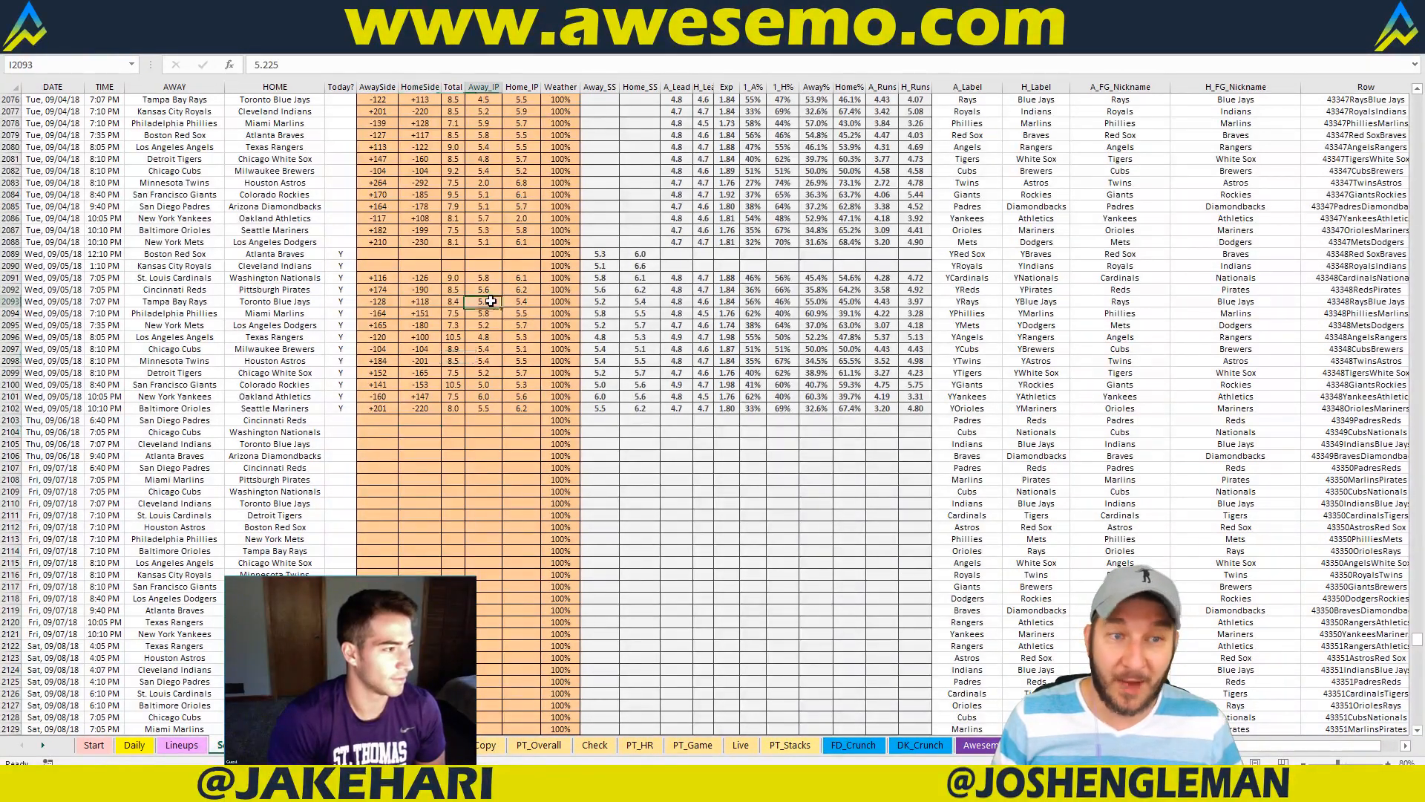
key("alt+Tab")
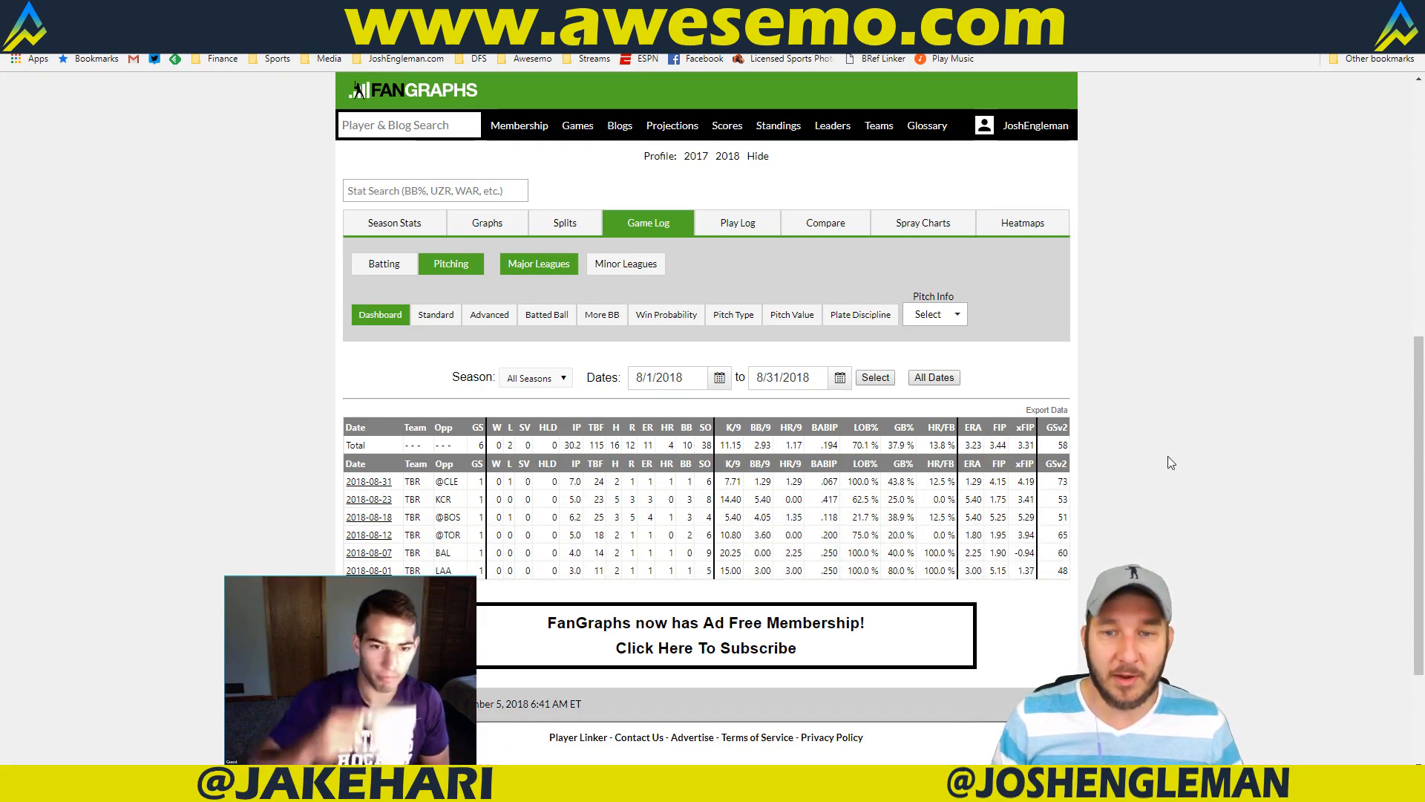
key("alt+Tab")
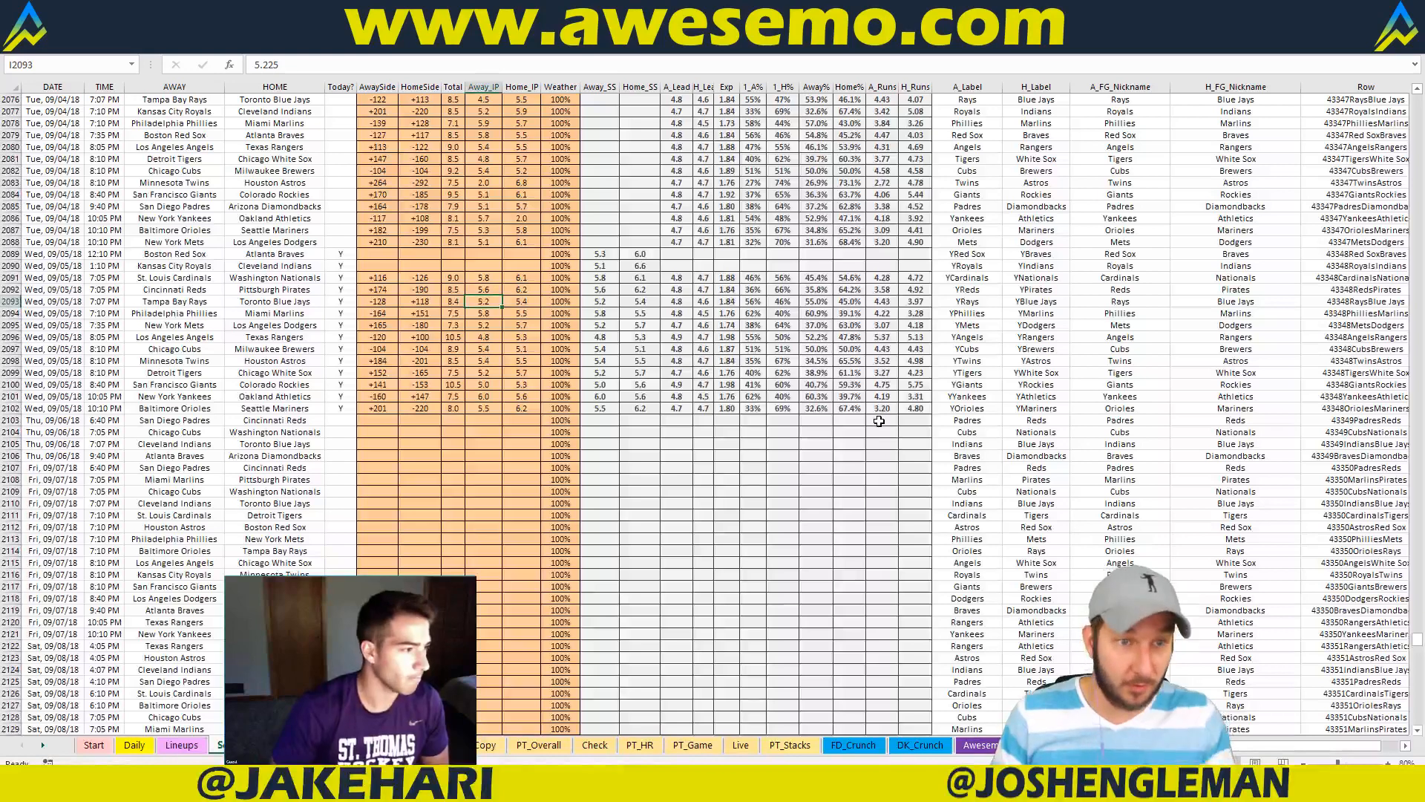
type("6")
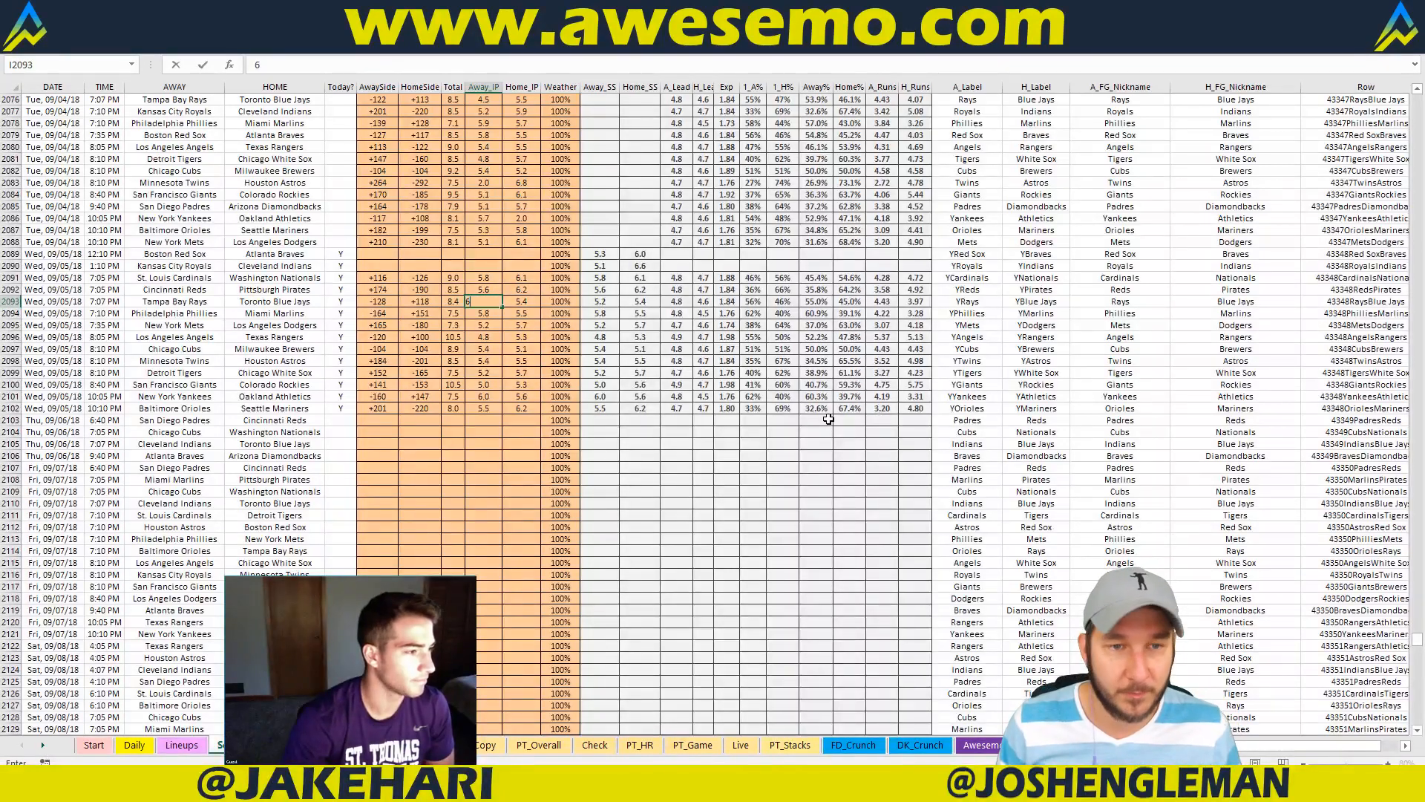
key("BackSpace")
type("5")
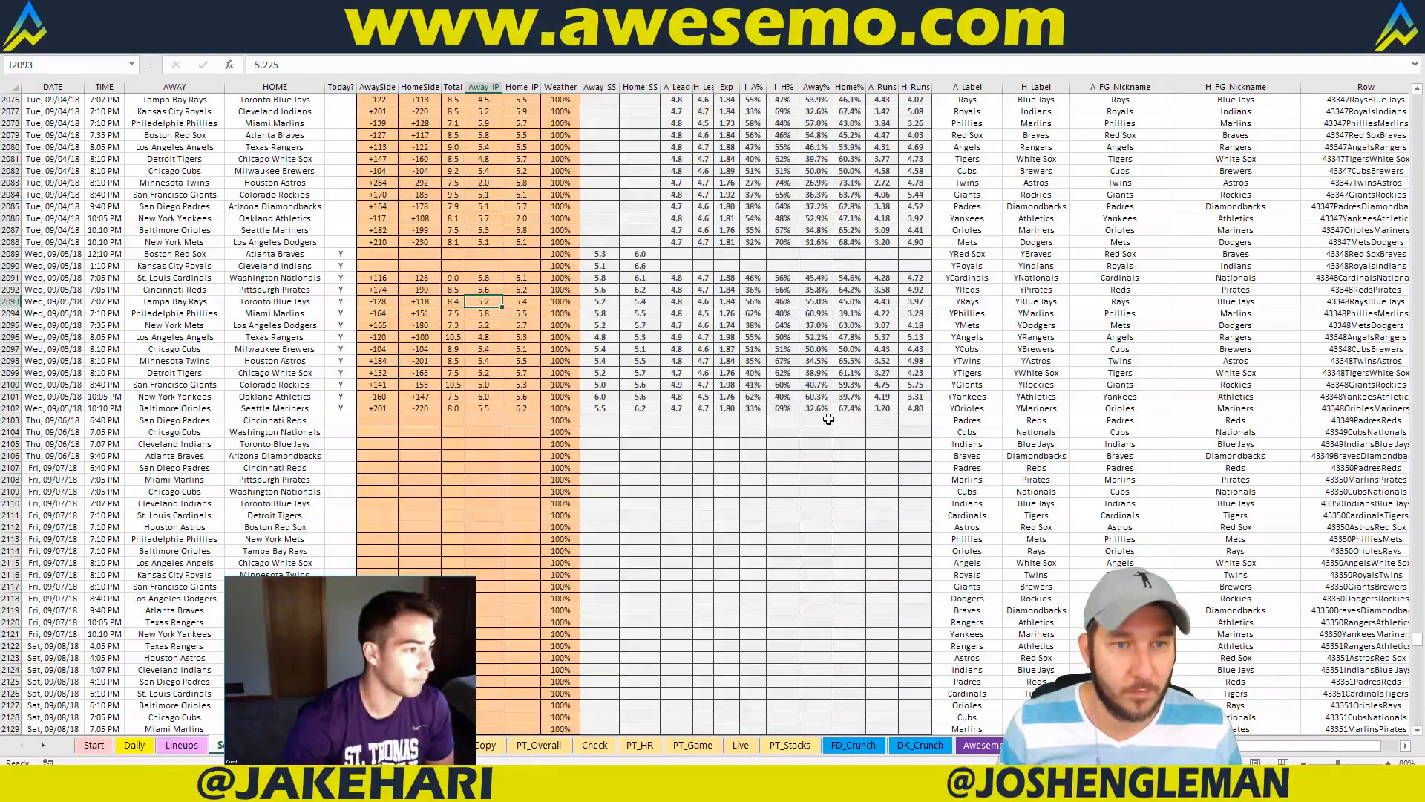
type(".8")
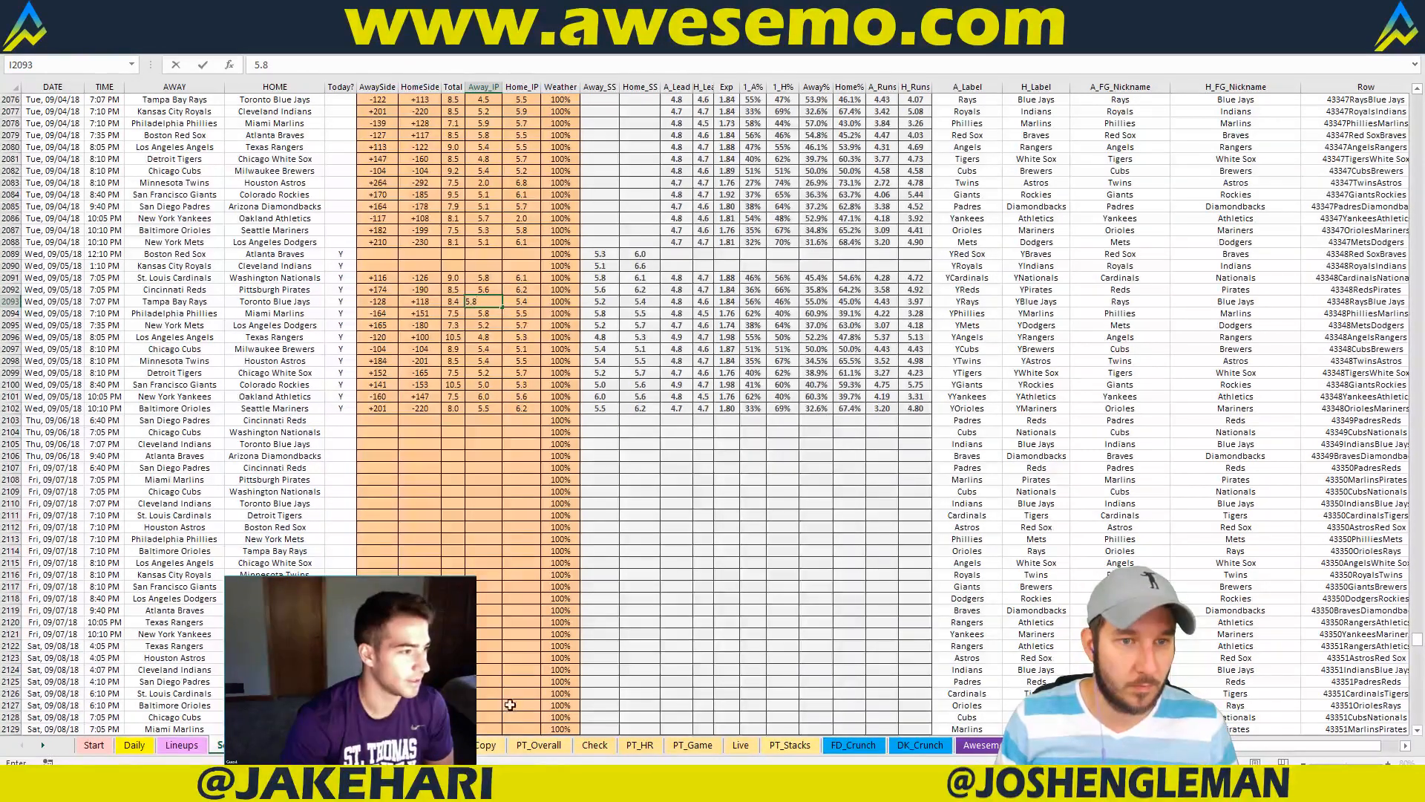
key("Return")
Step: Return to the browser and sort Baseball-Reference's Team Pitches Batting table by the 31% column, highest first
key("alt+Tab")
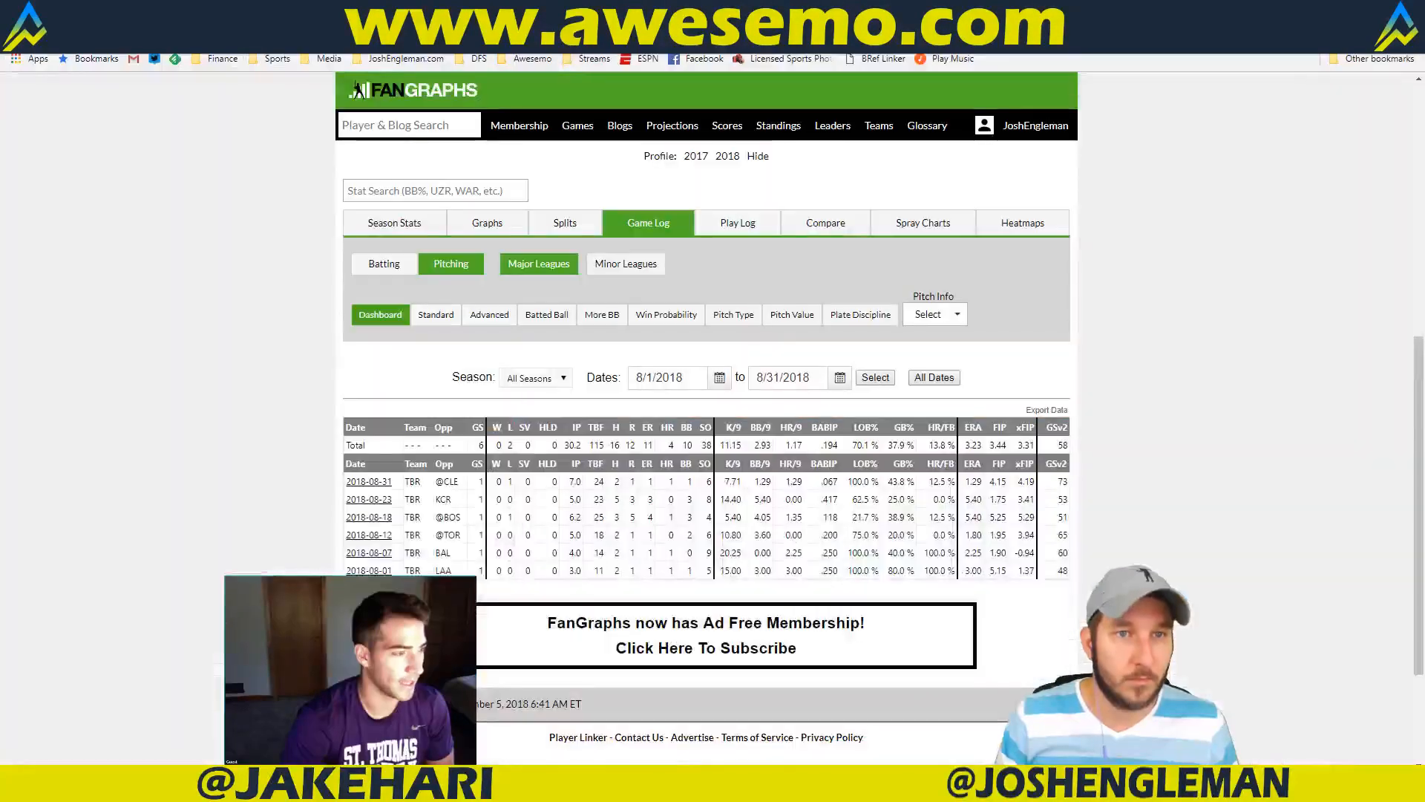
key("ctrl+Tab")
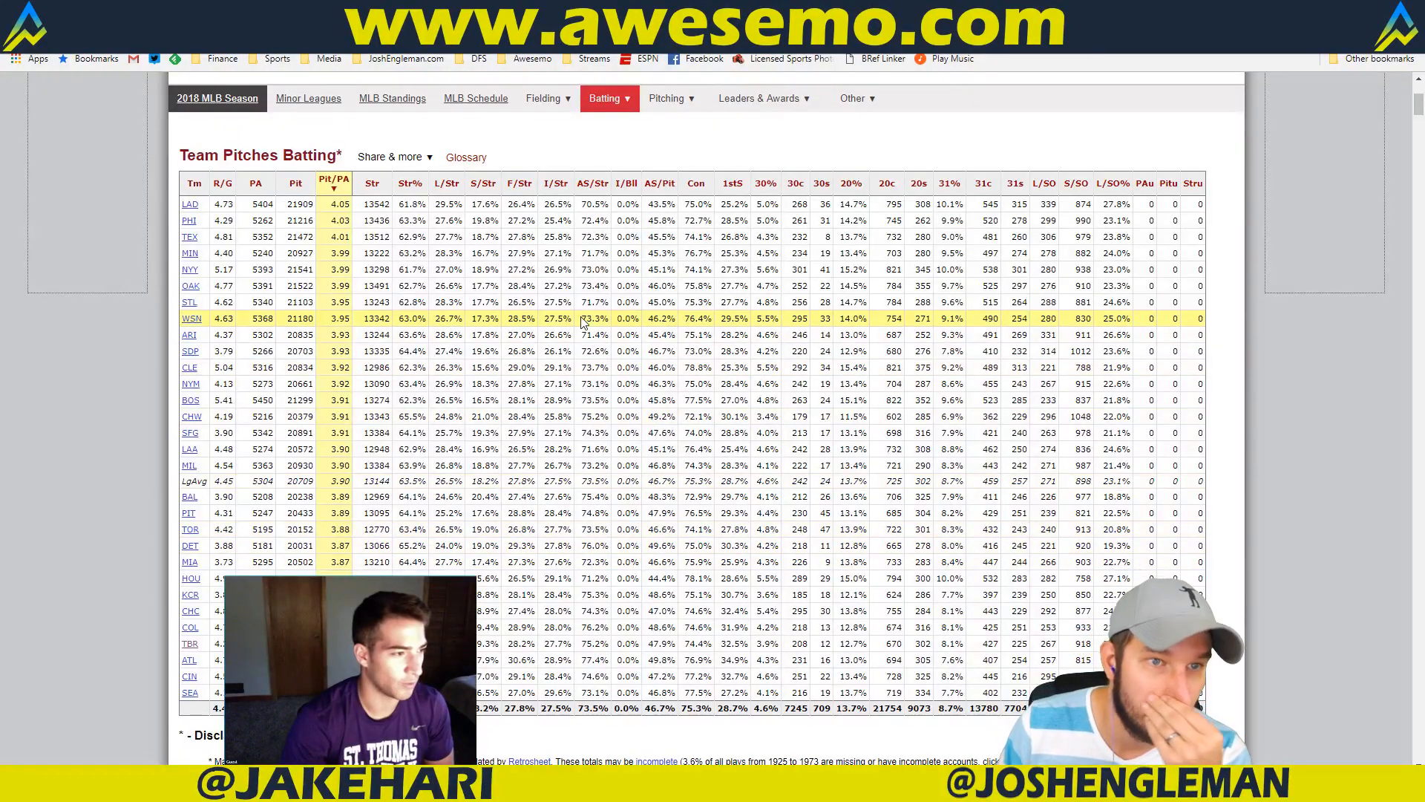
mouse_move(732, 185)
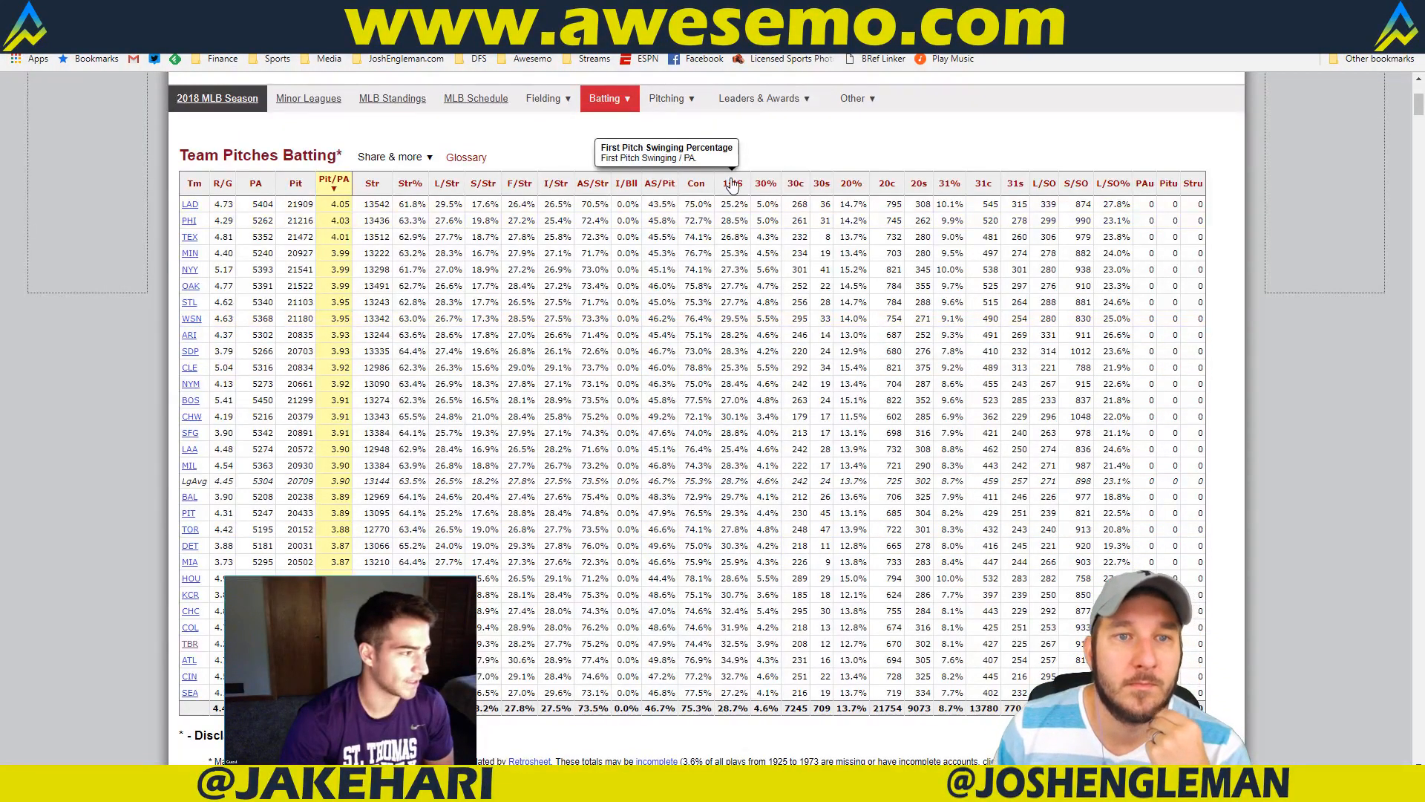
mouse_move(664, 185)
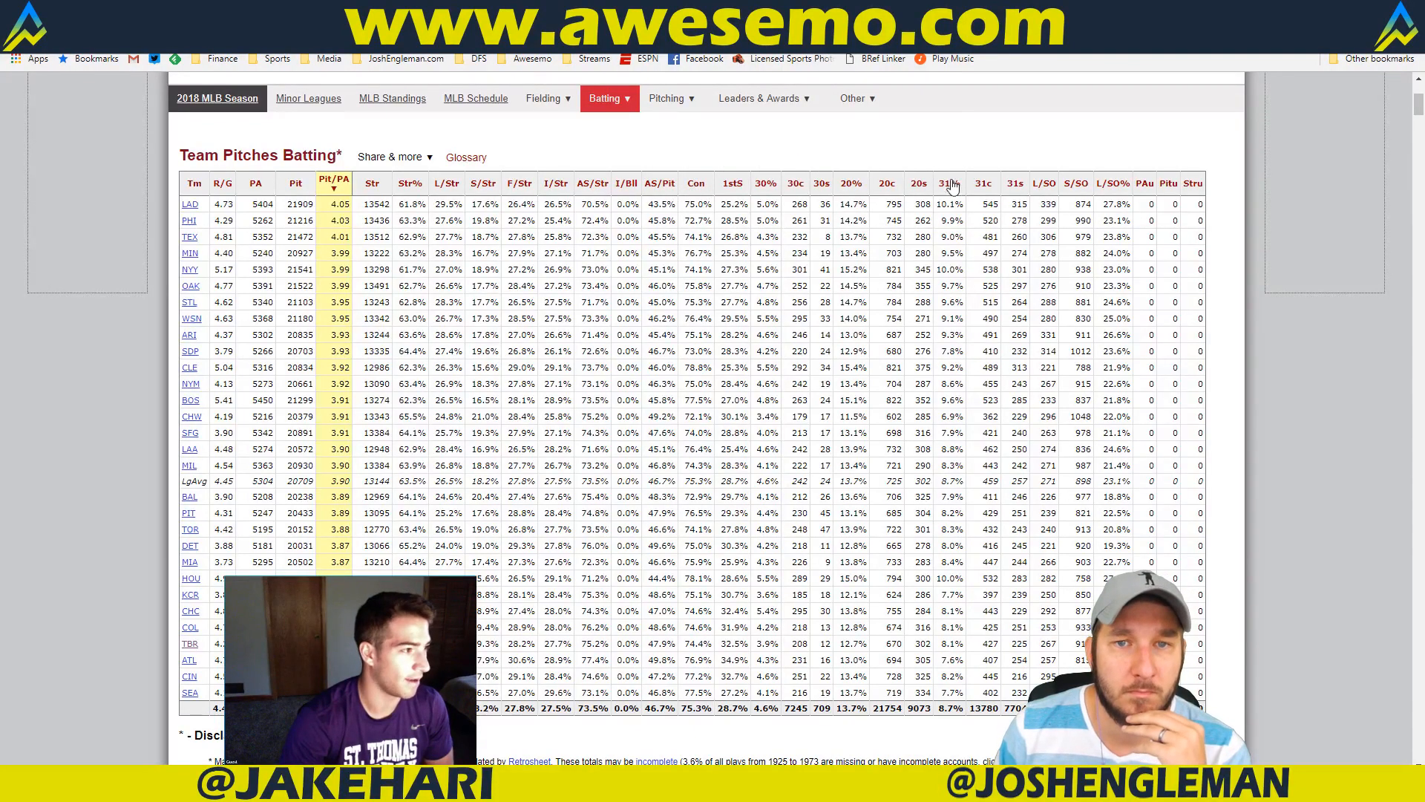
mouse_move(1147, 185)
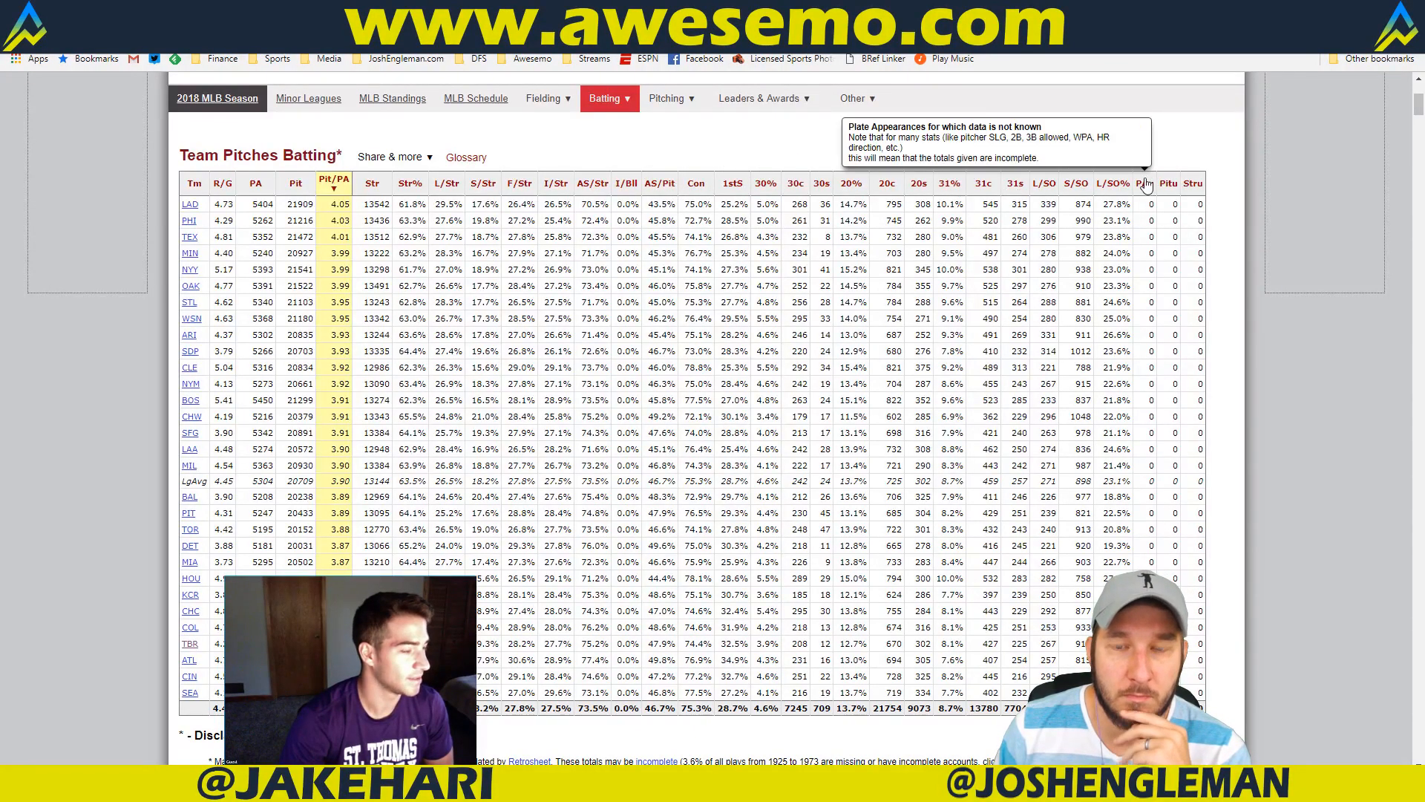
mouse_move(959, 191)
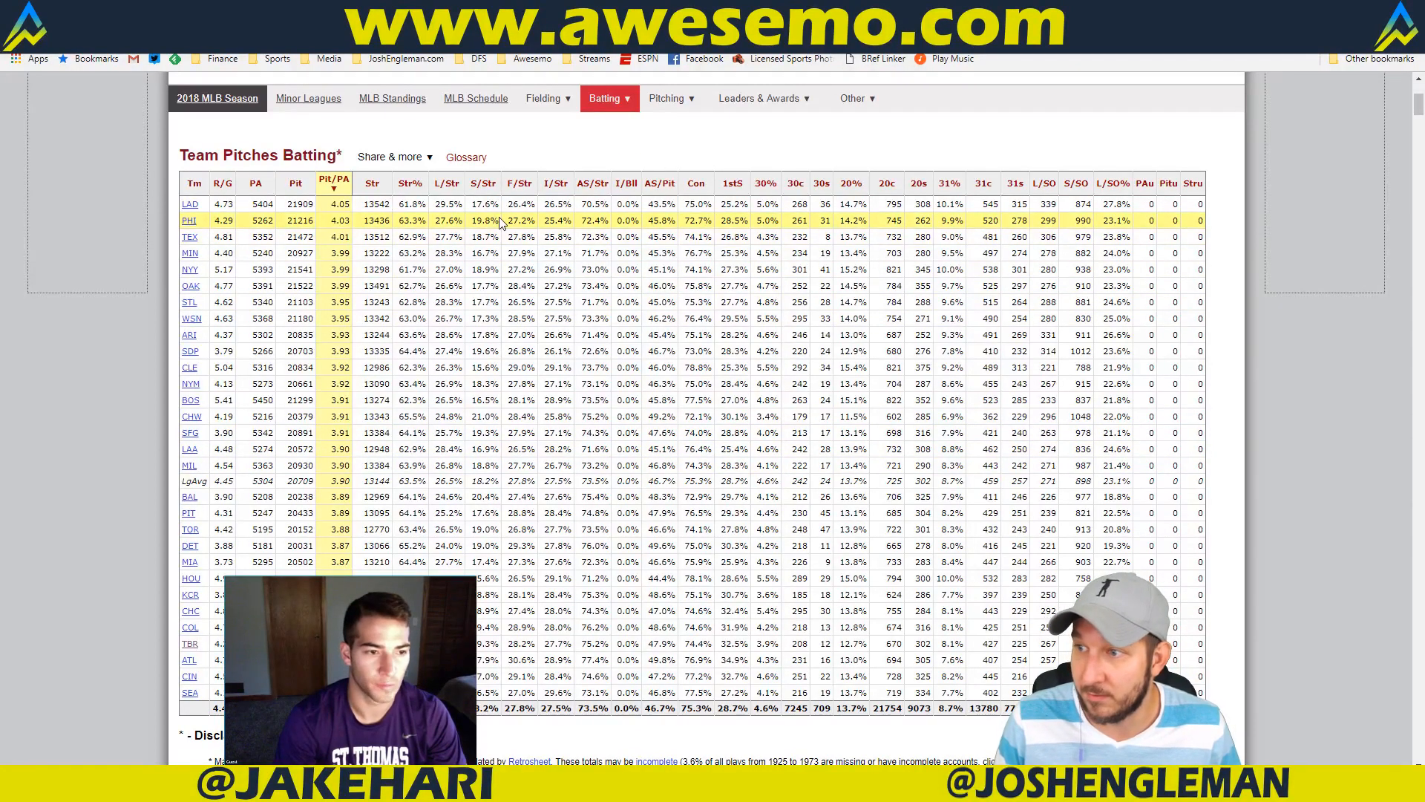
left_click(949, 181)
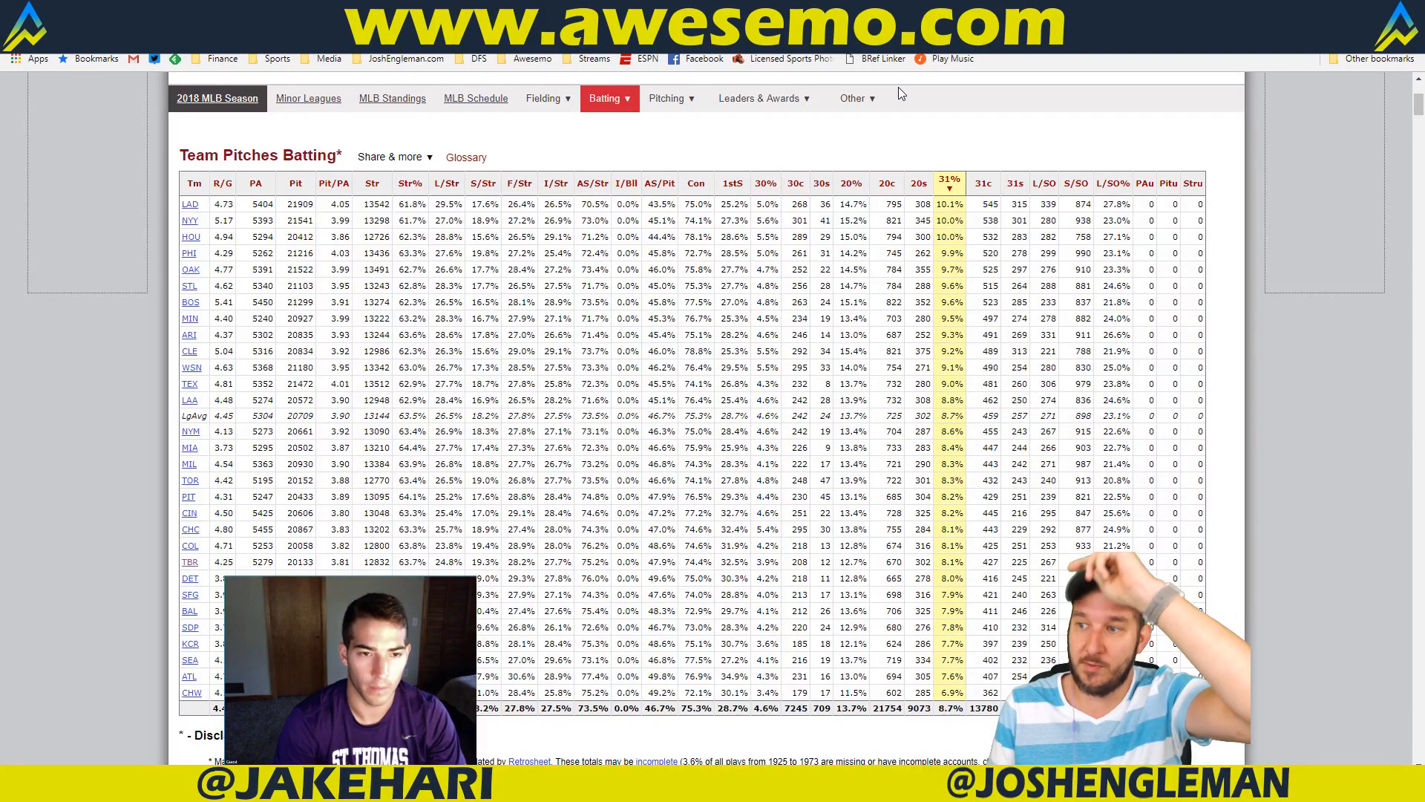
Step: Switch back to the Excel schedule sheet and set Away_IP for the September 5 Rays at Blue Jays game to 5.9
key("alt+Tab")
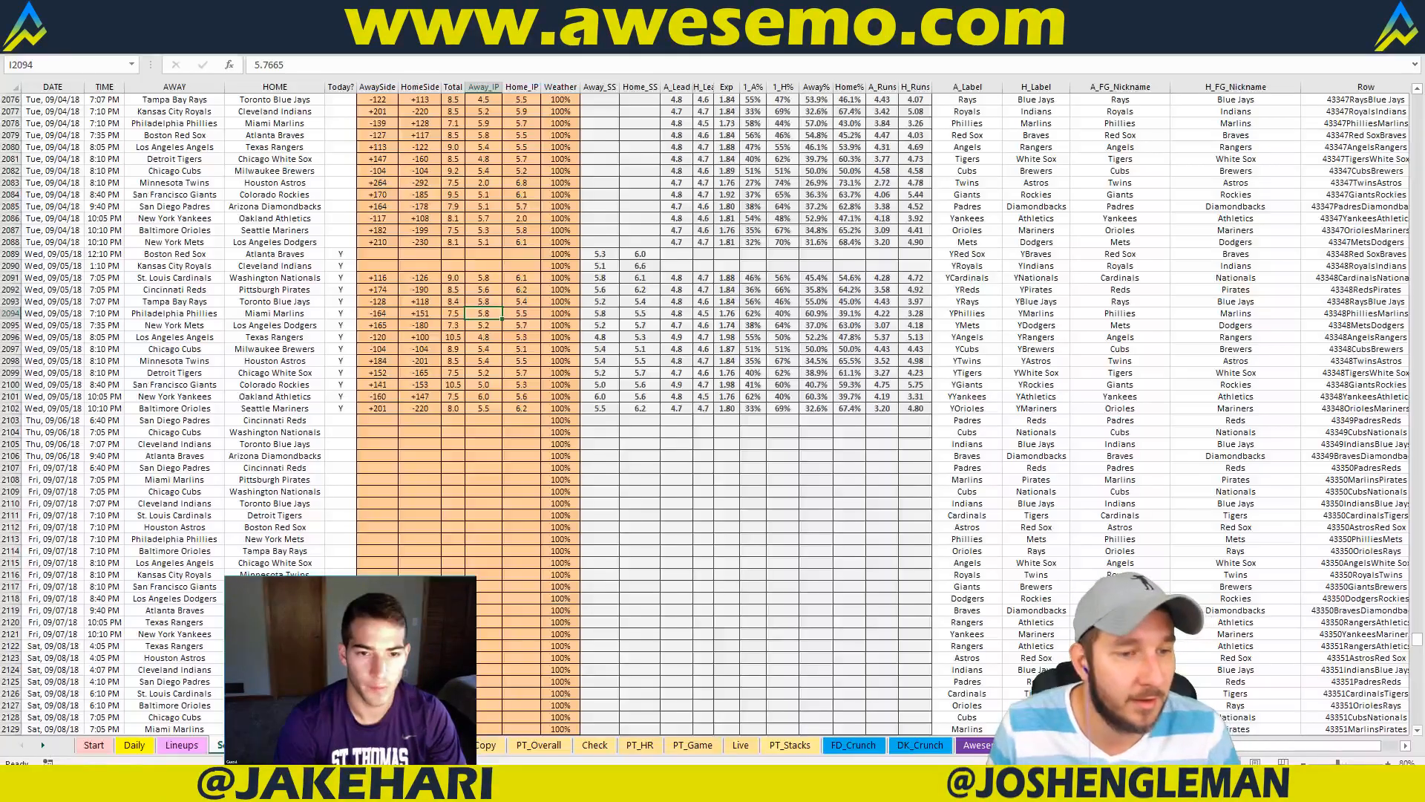
left_click(565, 423)
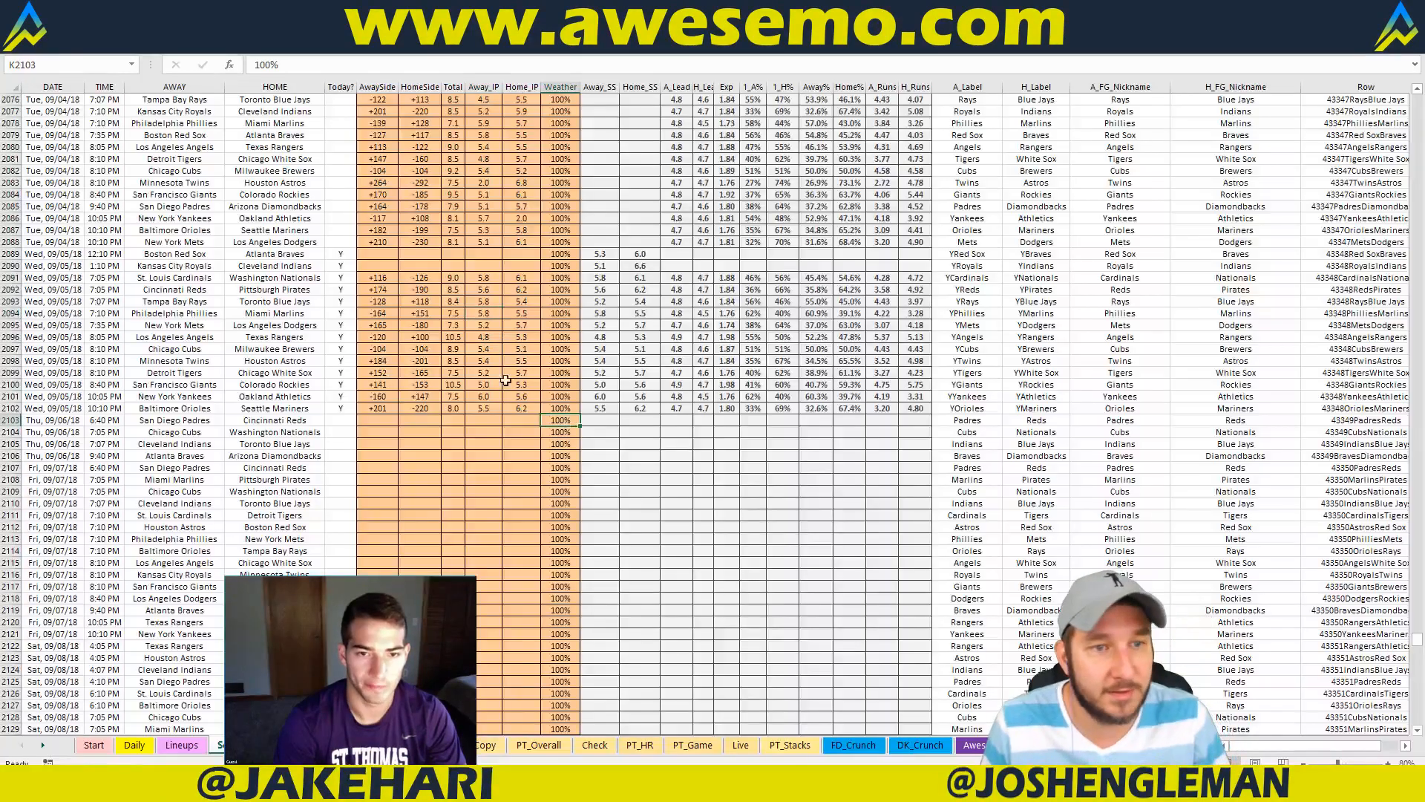
left_click(490, 301)
left_click(670, 502)
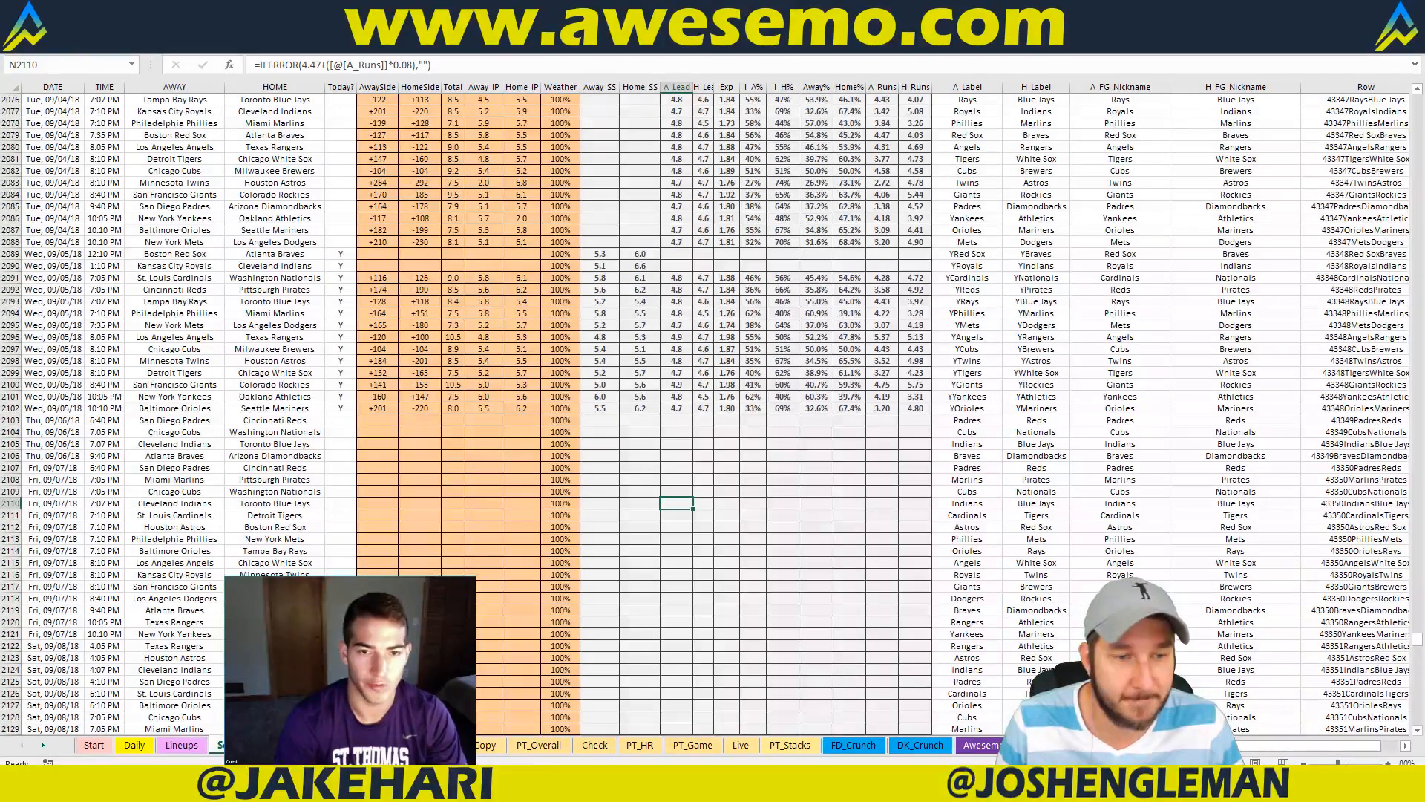
left_click(297, 744)
left_click(239, 744)
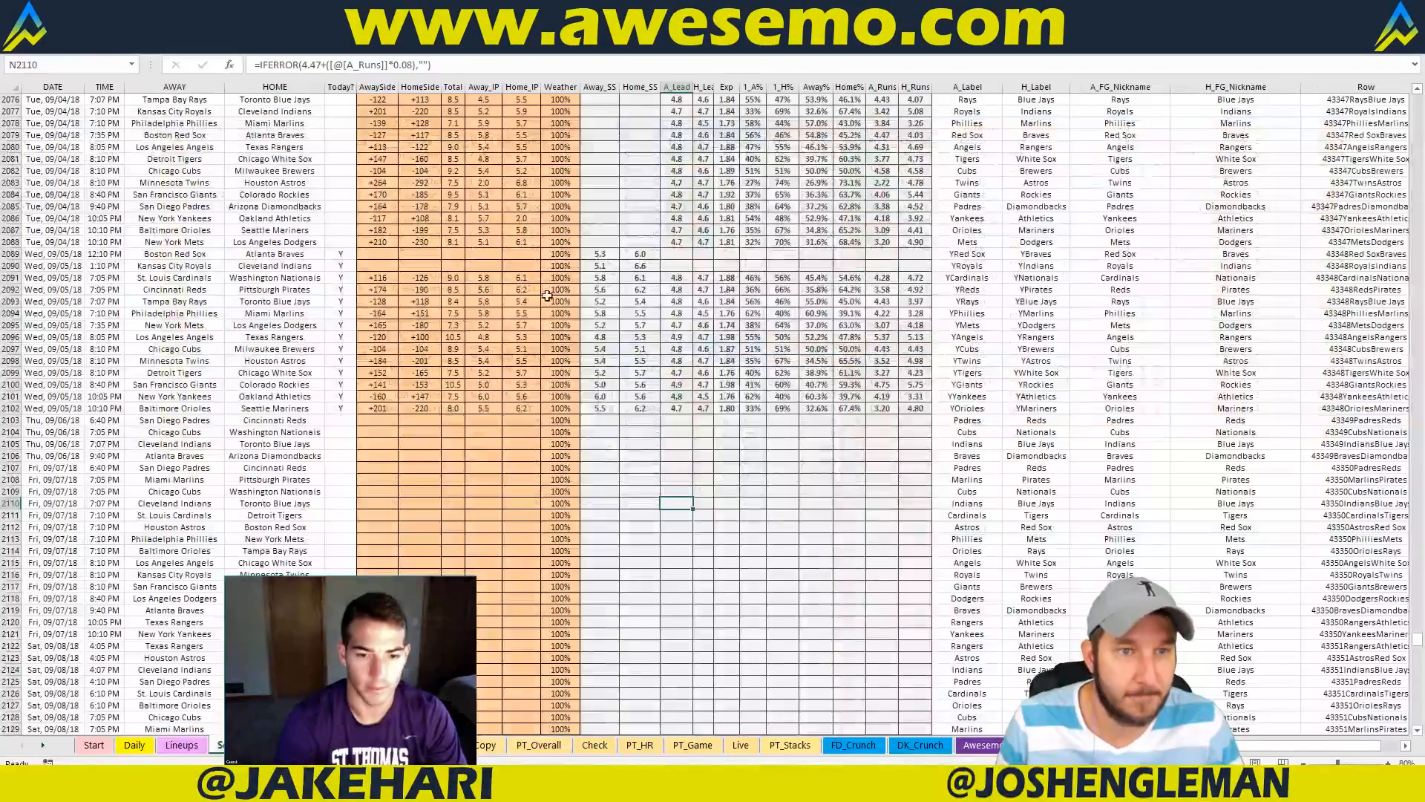
left_click(483, 299)
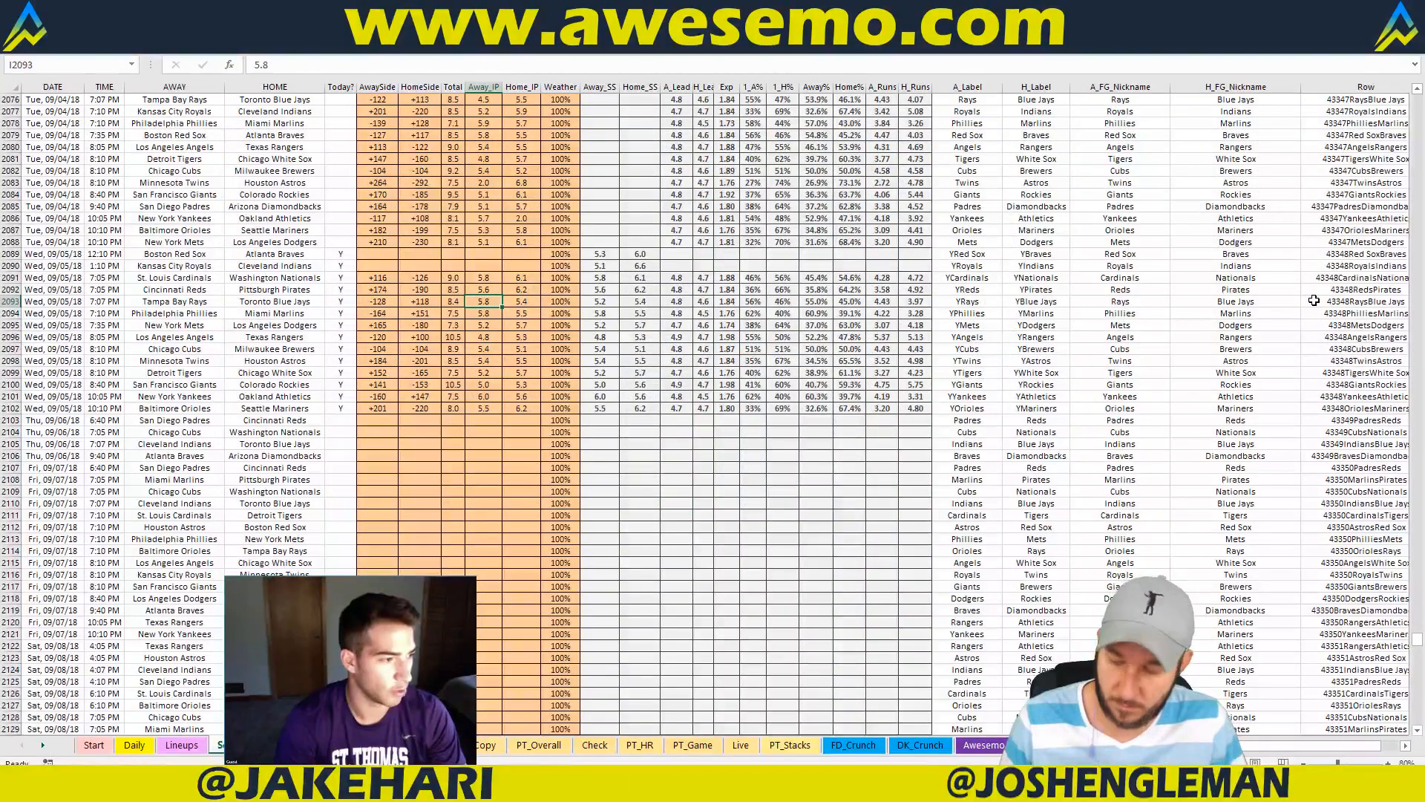
type("5.9")
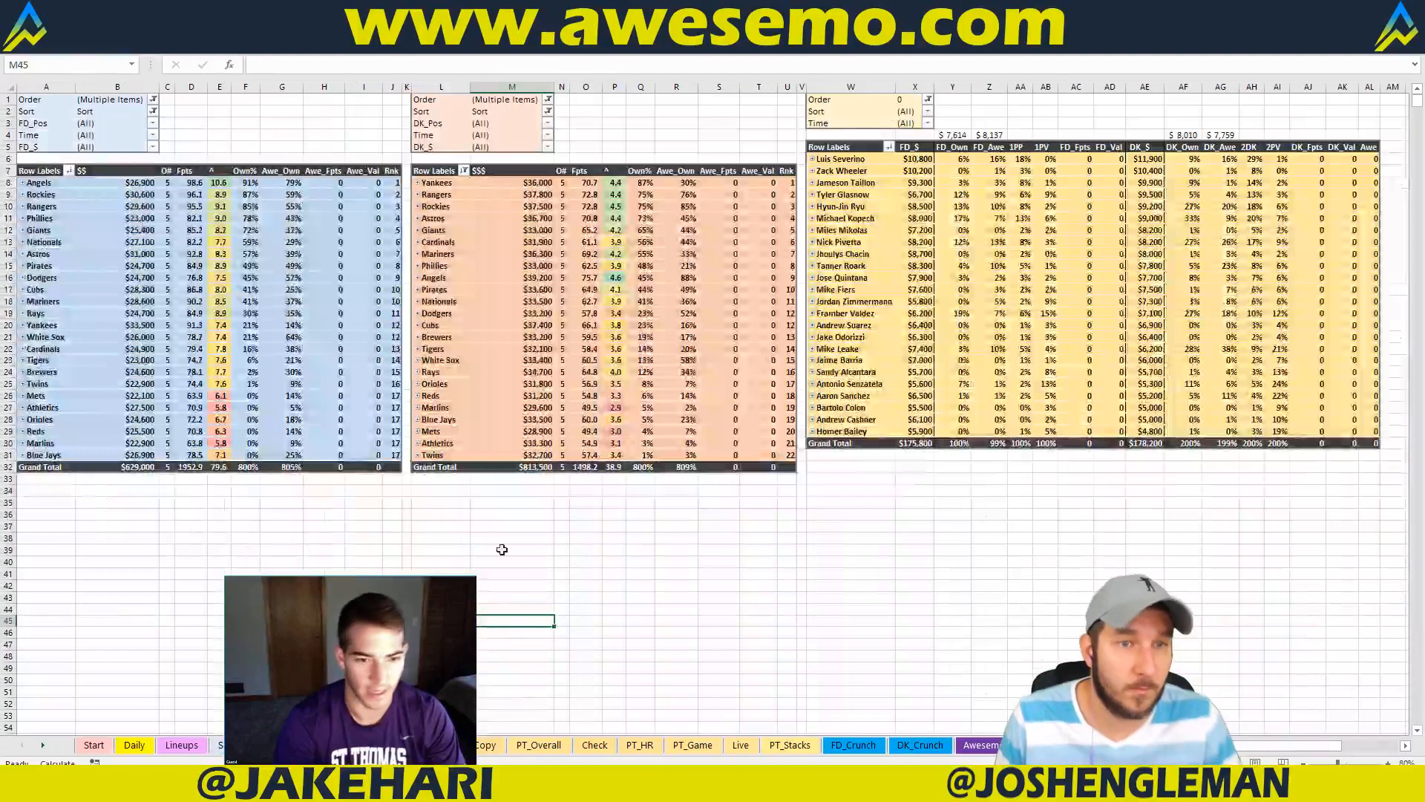
Step: Refresh the DraftKings team-stack pivot table, and copy the DraftKings player data from the projection copy sheet
left_click(505, 514)
right_click(632, 300)
left_click(681, 364)
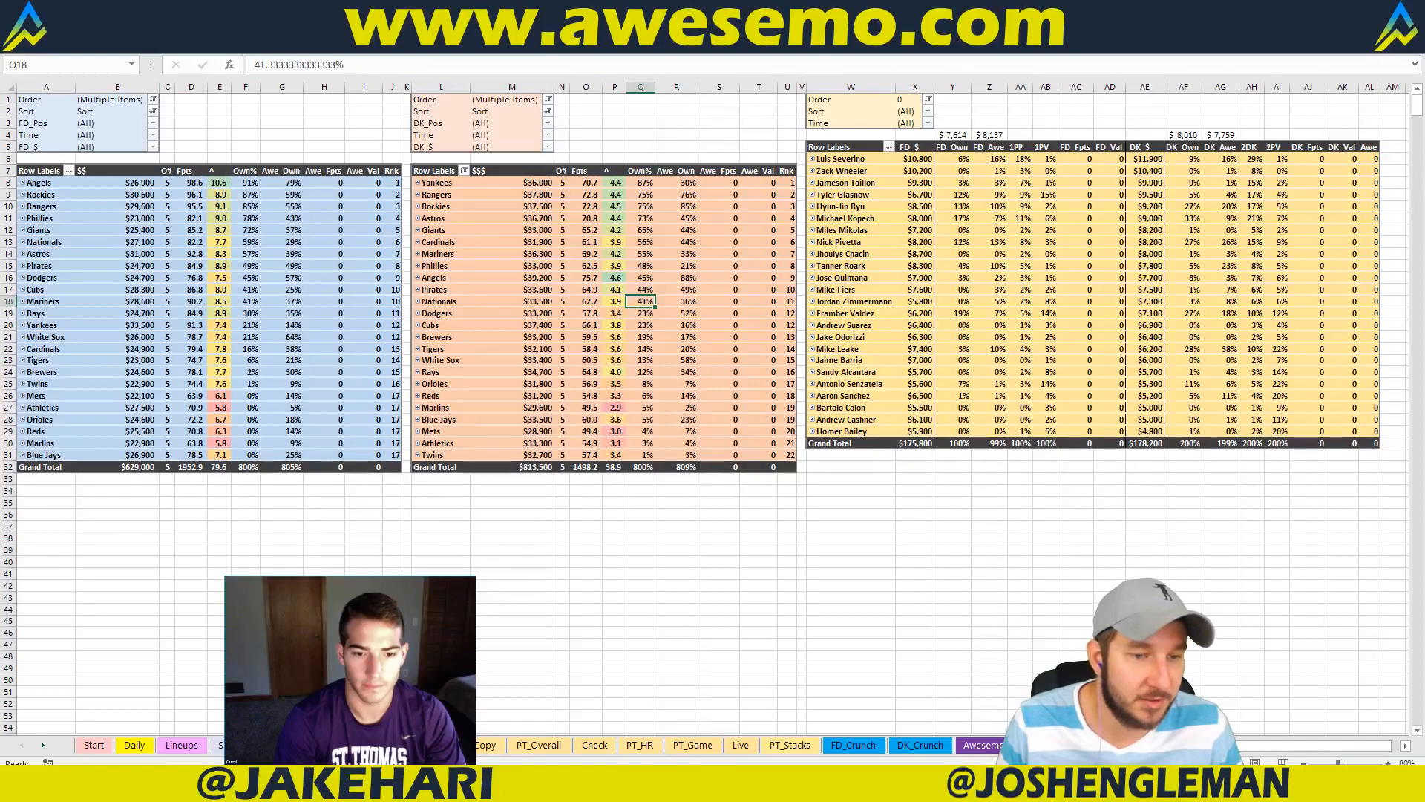
left_click(468, 744)
left_click(642, 125)
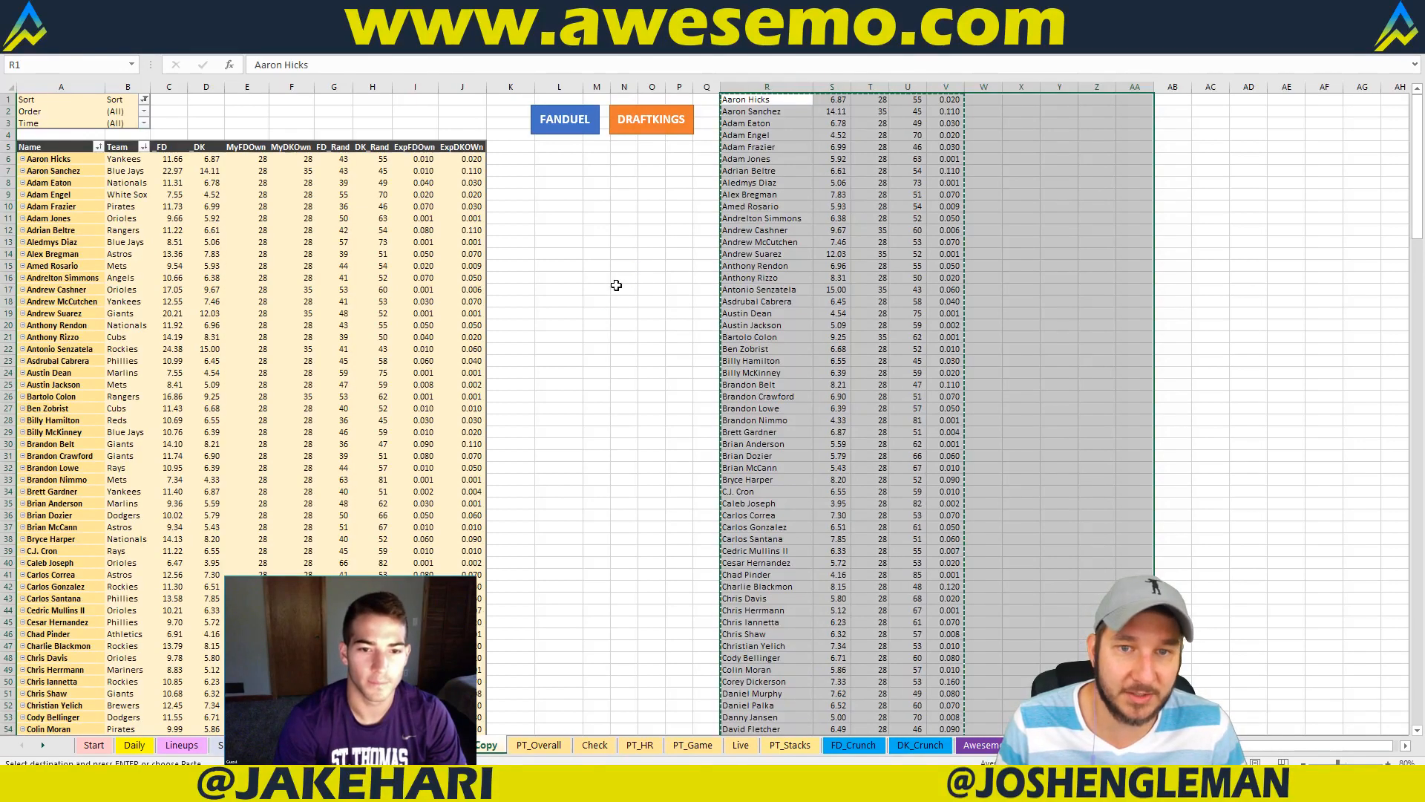
Step: Switch to FantasyCruncher in the browser, paste the copied DraftKings player data into its upload table and upload the projections
left_click(163, 785)
left_click(82, 716)
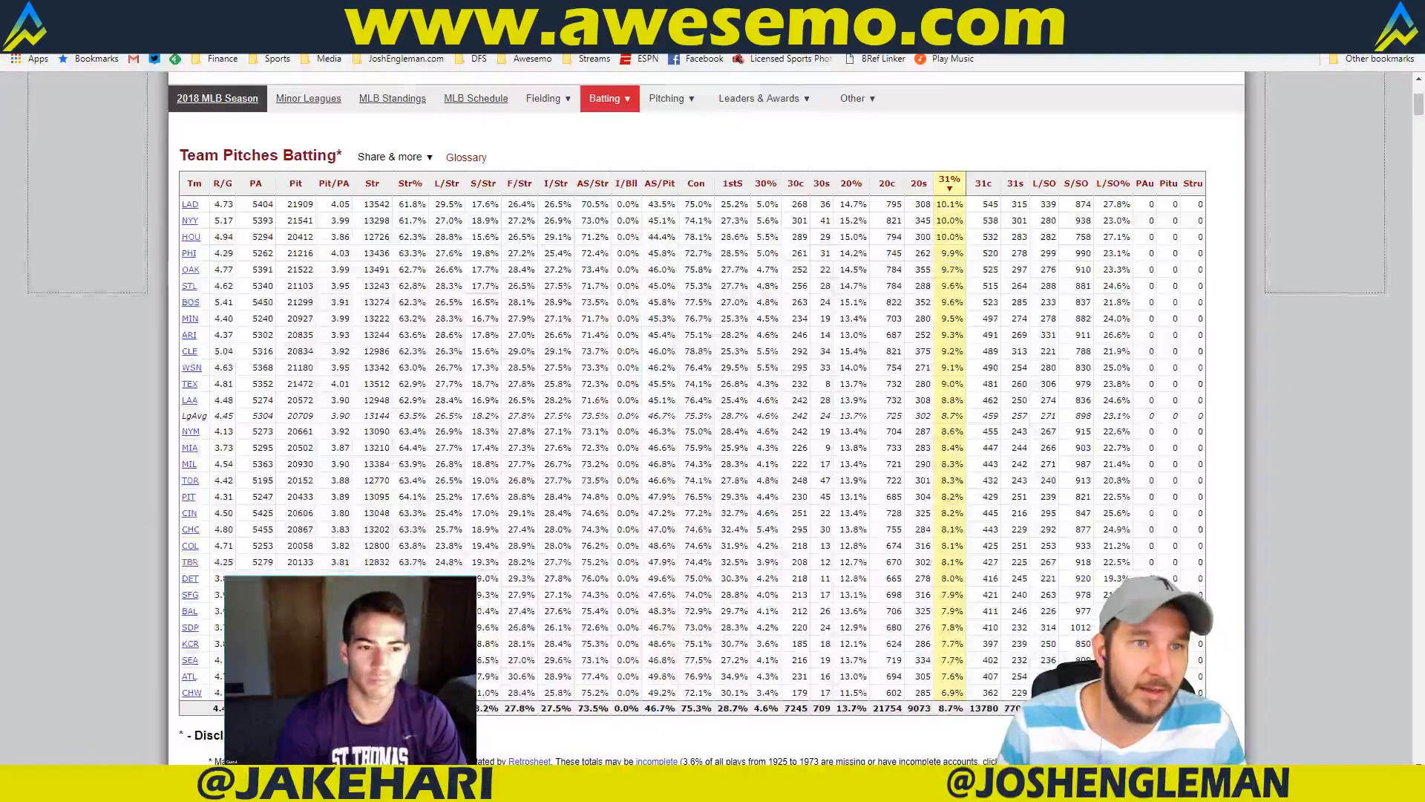
left_click(319, 12)
left_click(245, 115)
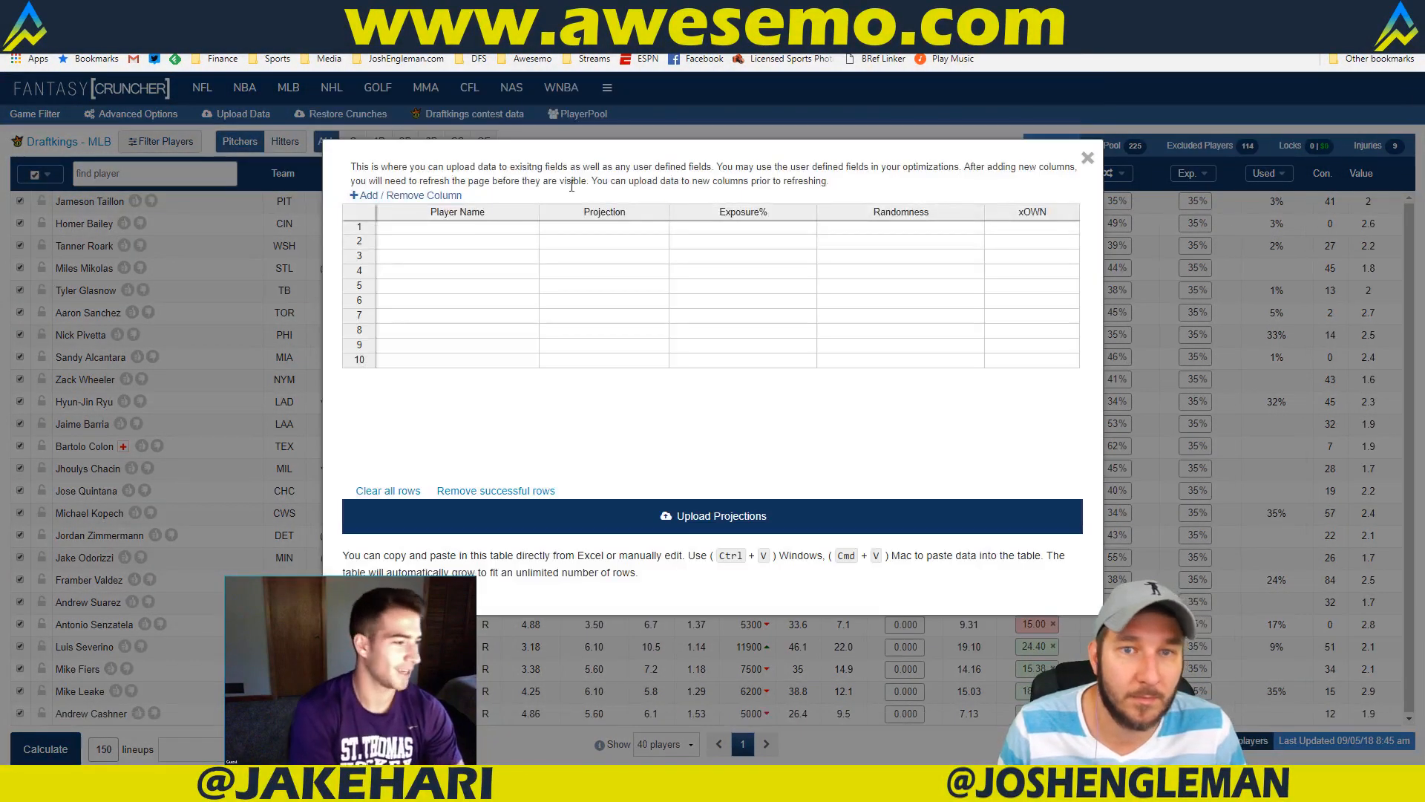
left_click(414, 226)
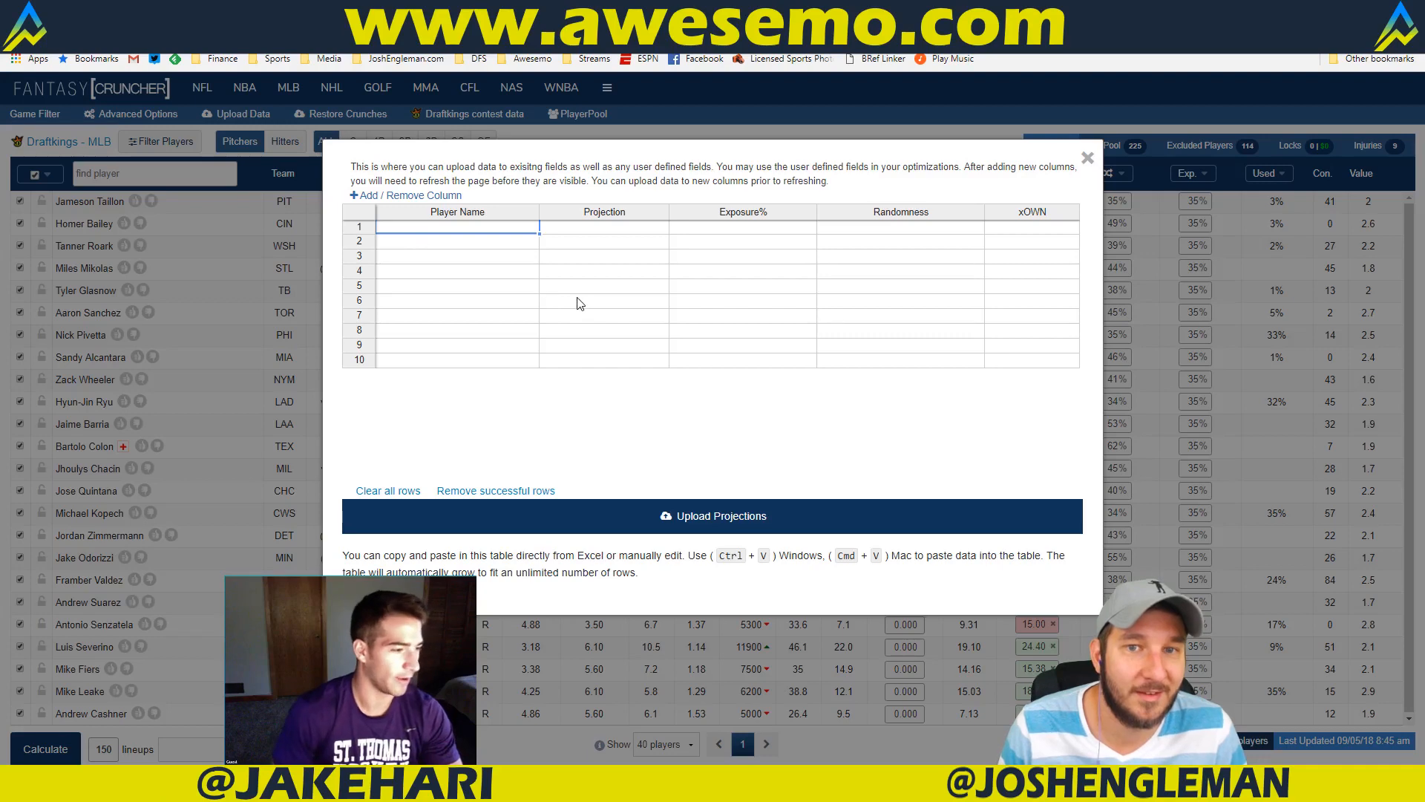
key("ctrl+v")
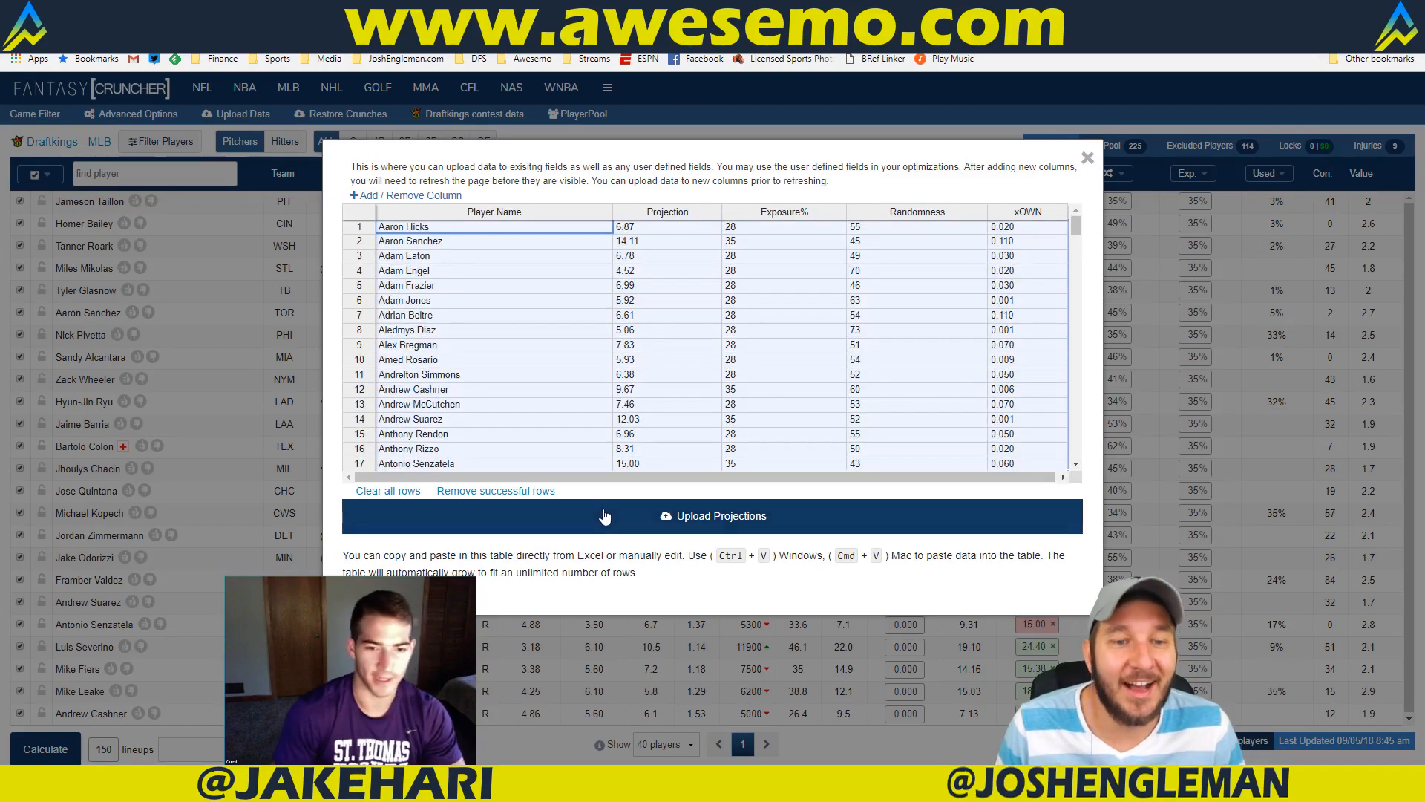
left_click(610, 513)
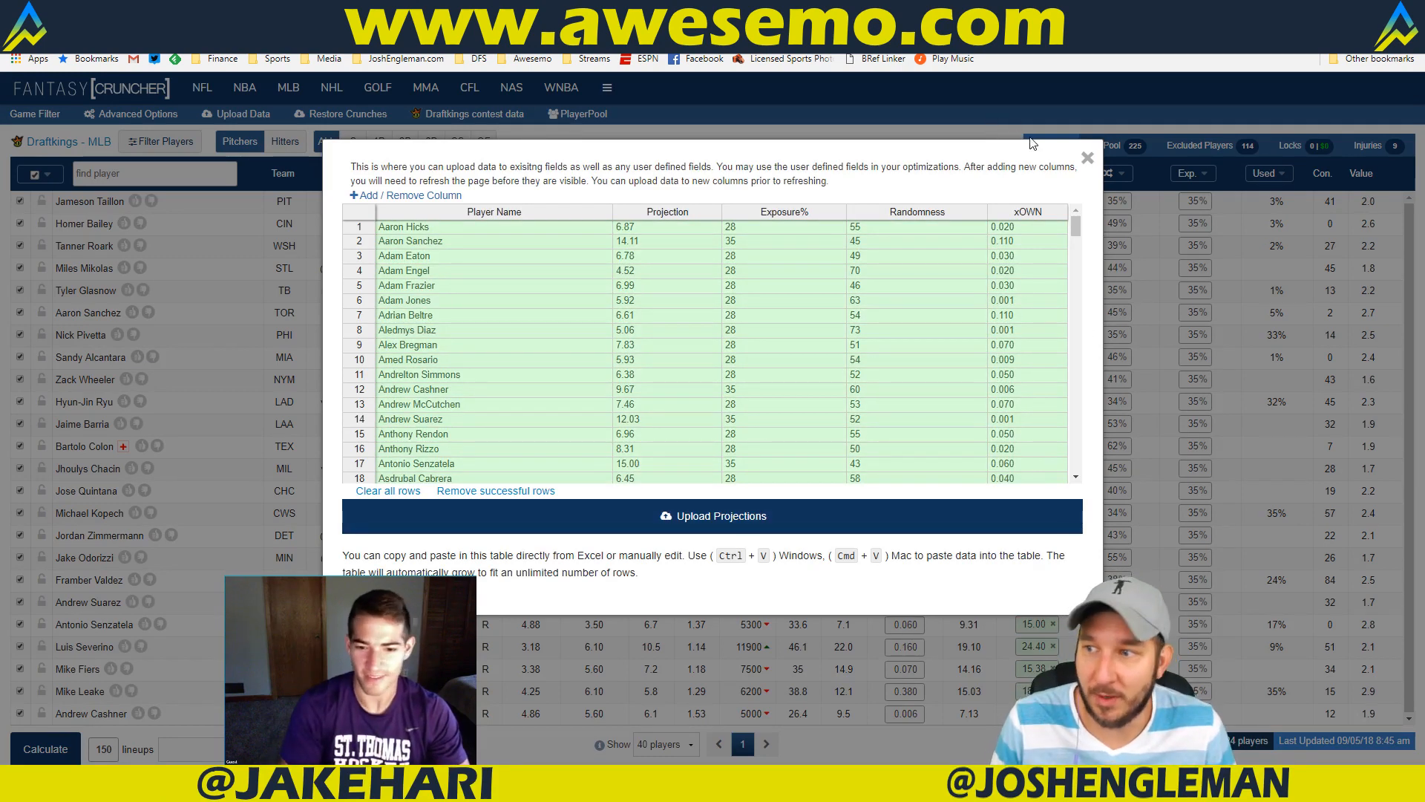
left_click(1088, 162)
Step: Set the 150-lineup DraftKings calculation to use My Projections
left_click(191, 749)
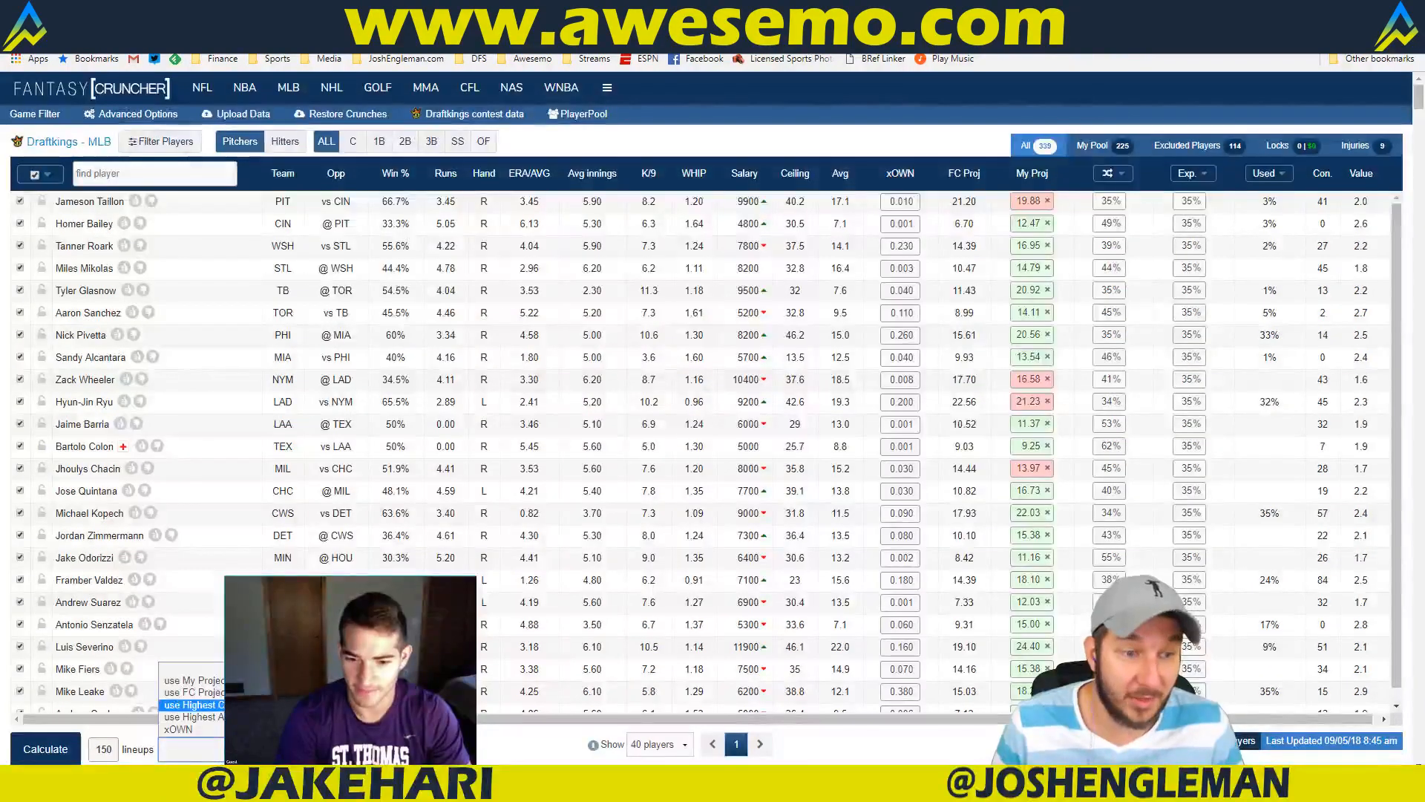
left_click(193, 680)
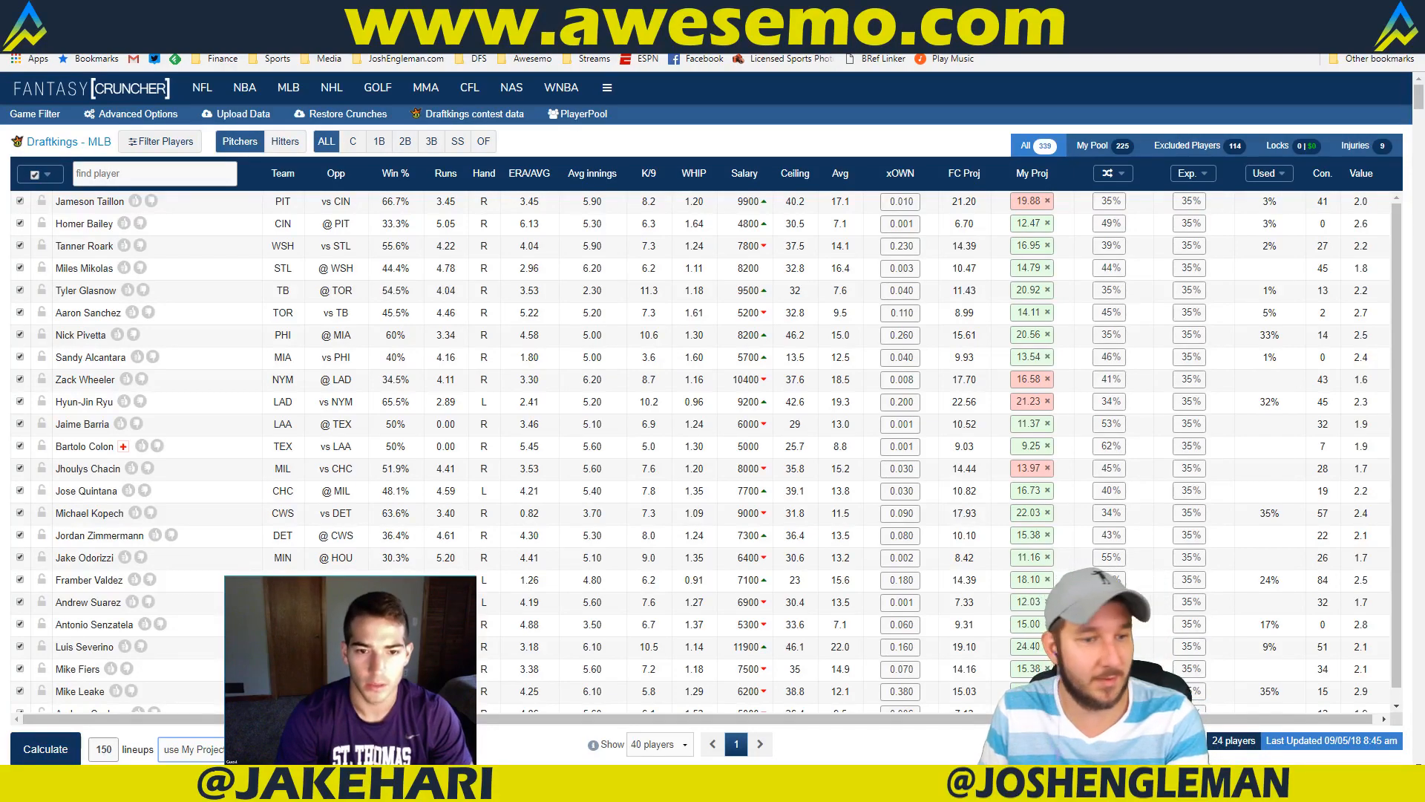
Step: Check the Rays and Blue Jays matchup sheet in Excel, then return to the DraftKings player list in FantasyCruncher
key("alt+Tab")
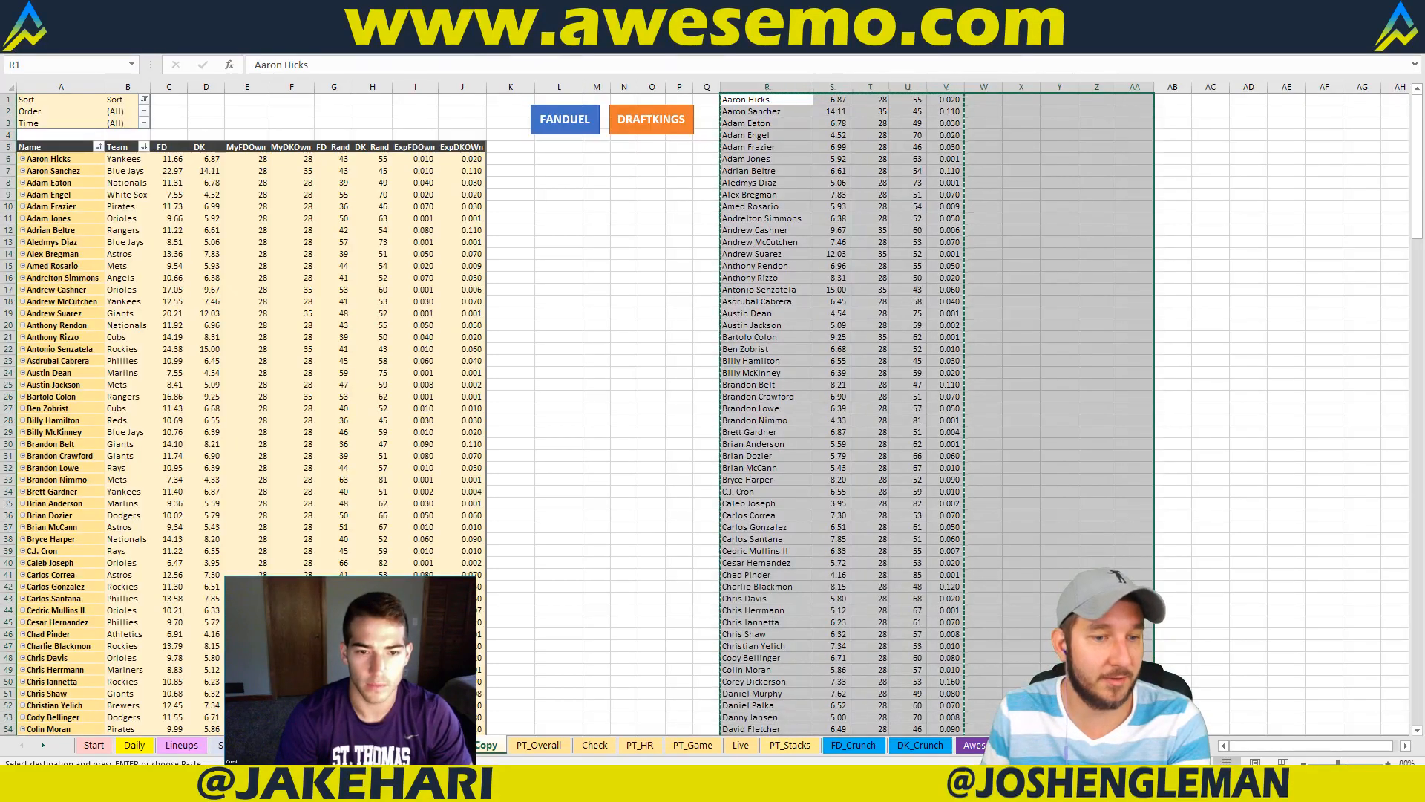
left_click(357, 744)
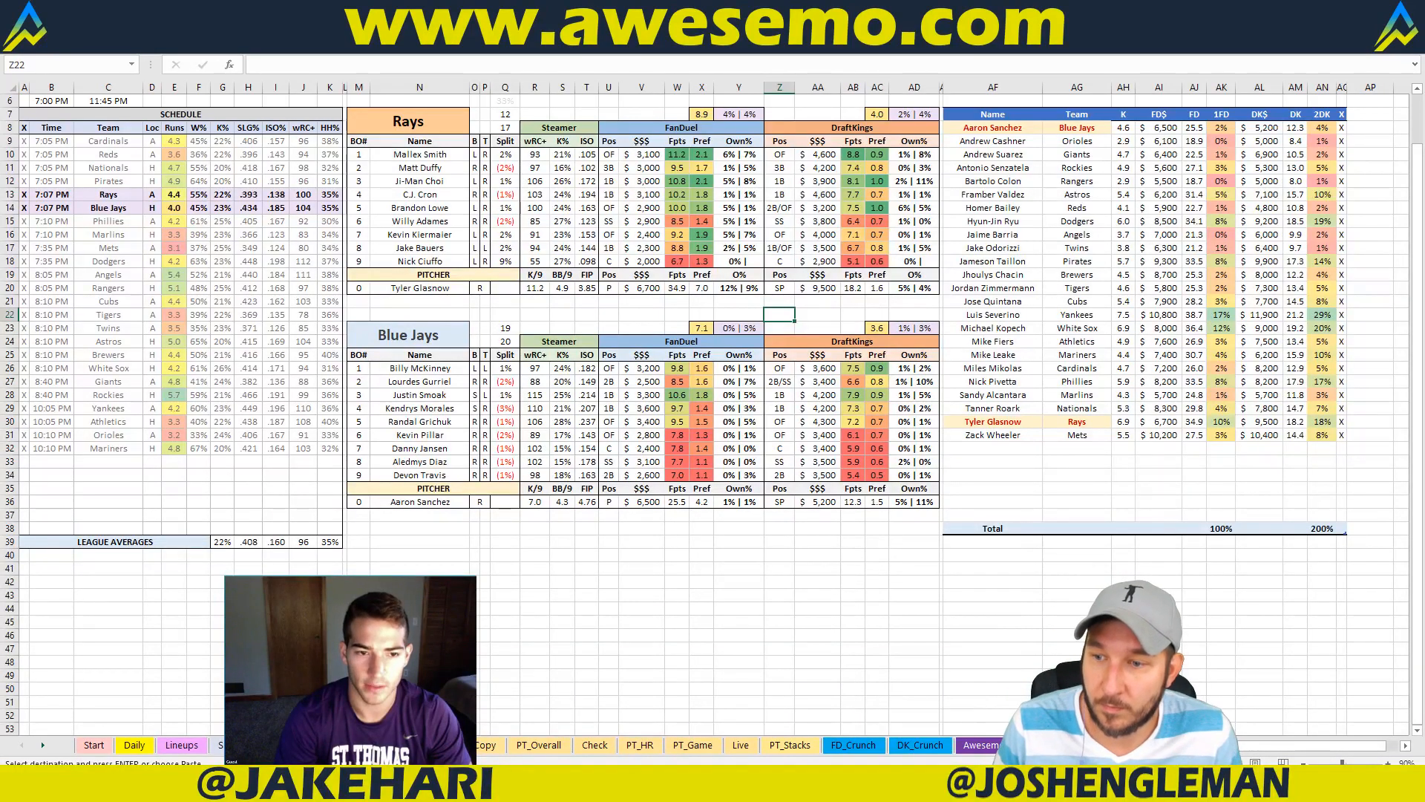
mouse_move(178, 786)
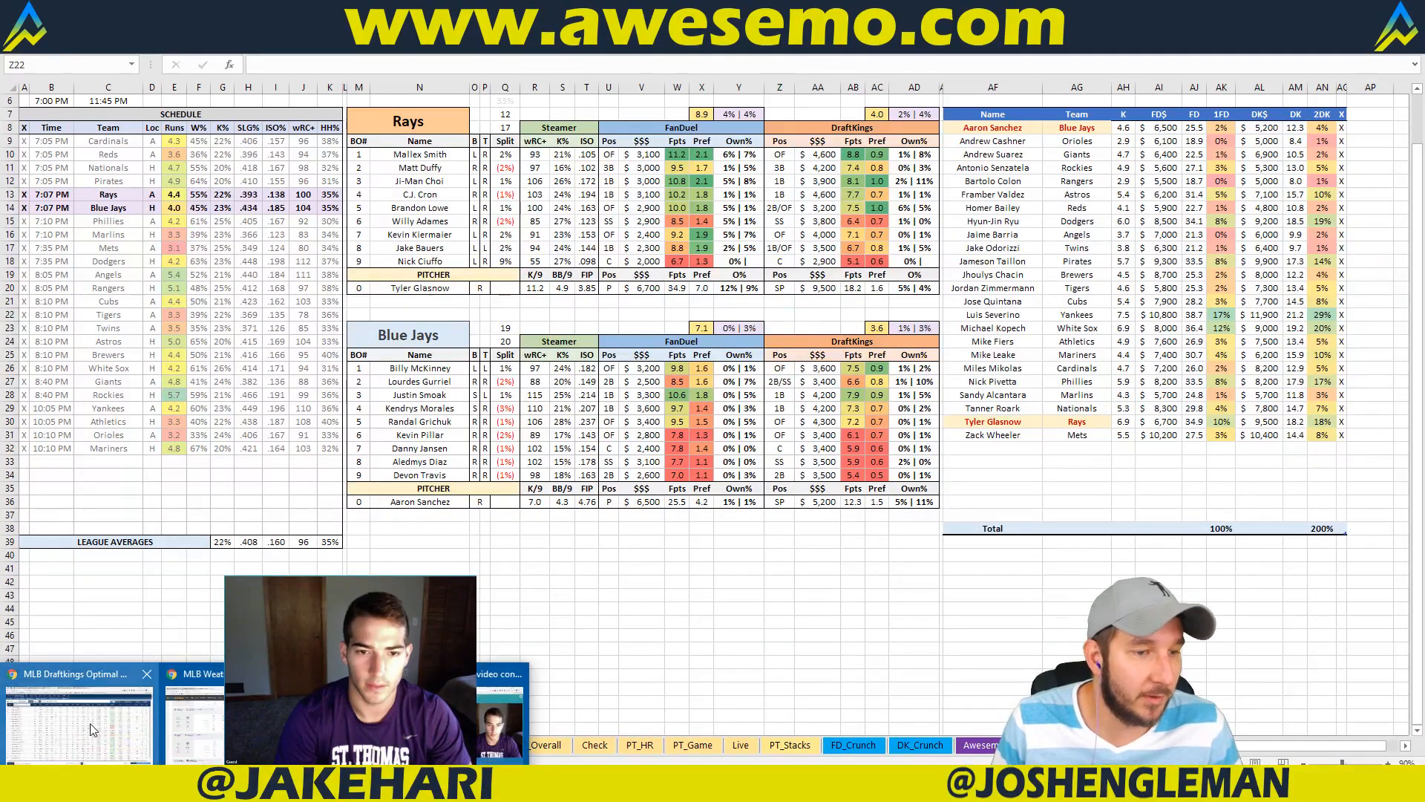
left_click(95, 727)
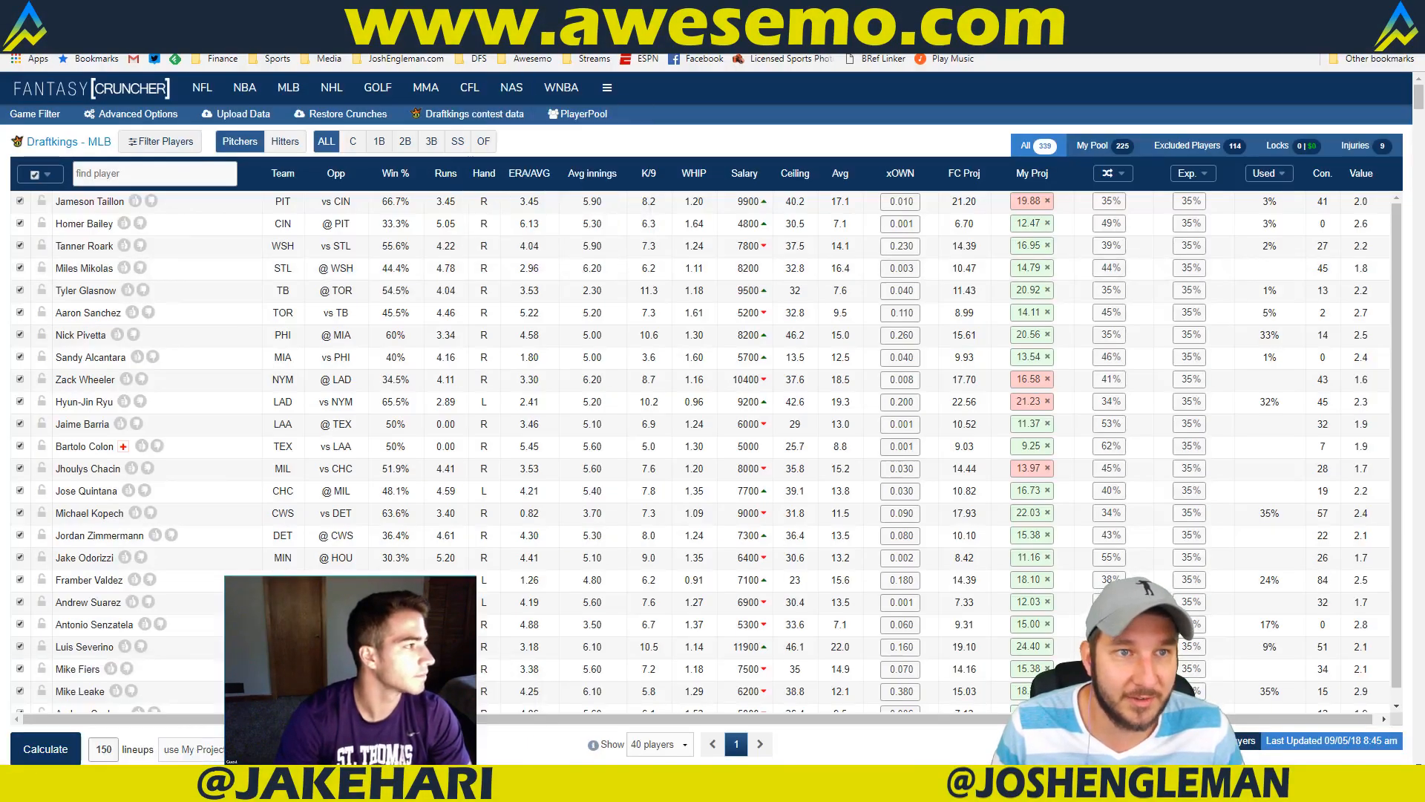
Step: Go back to Baseball-Reference's 2018 MLB Pitches Batting page and review its batting report options and the 31%-sorted team table
left_click(448, 11)
scroll(614, 249, "up", 5)
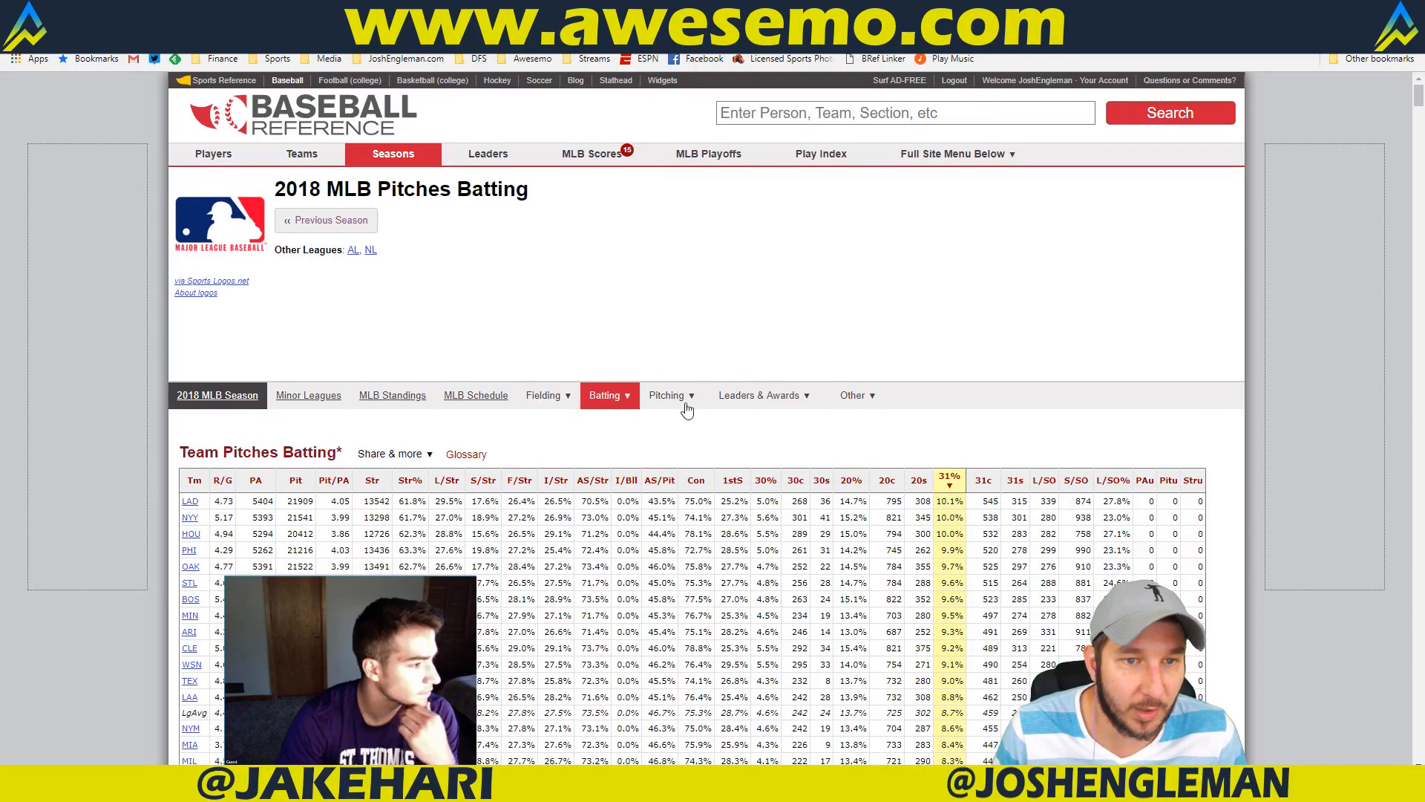
mouse_move(622, 405)
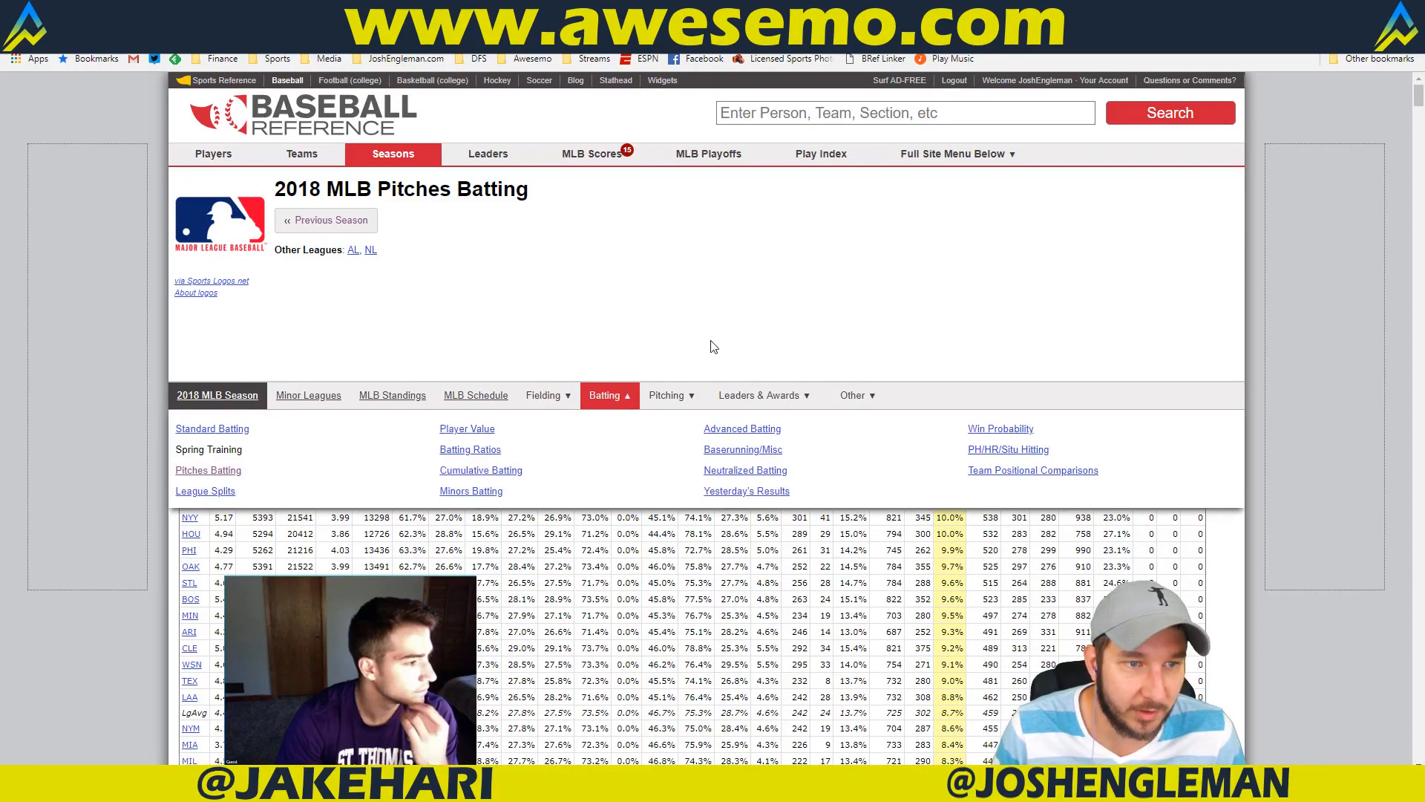
scroll(1066, 286, "down", 4)
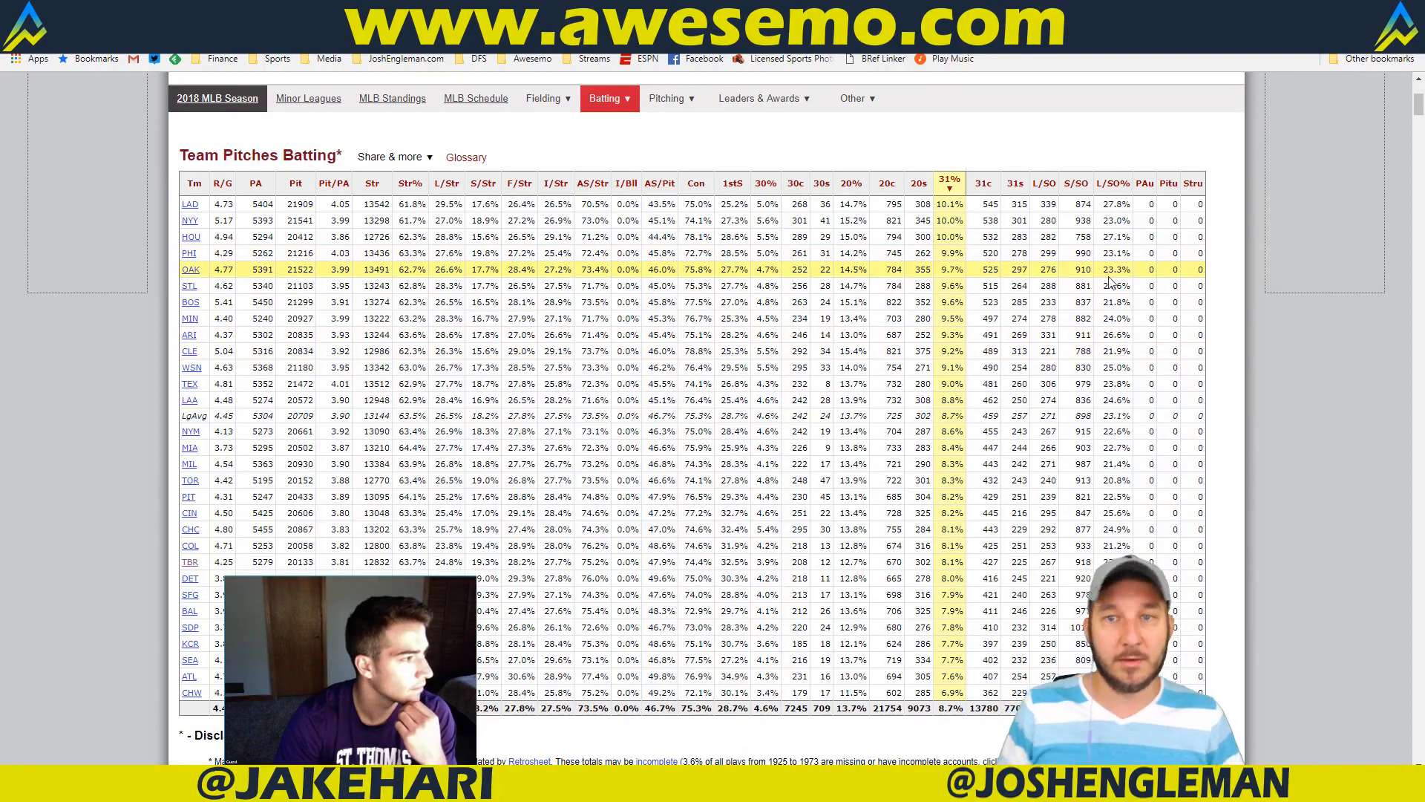
Step: Switch to Excel and review the FanDuel and DraftKings projections on the Rays and Blue Jays matchup sheet
key("alt+Tab")
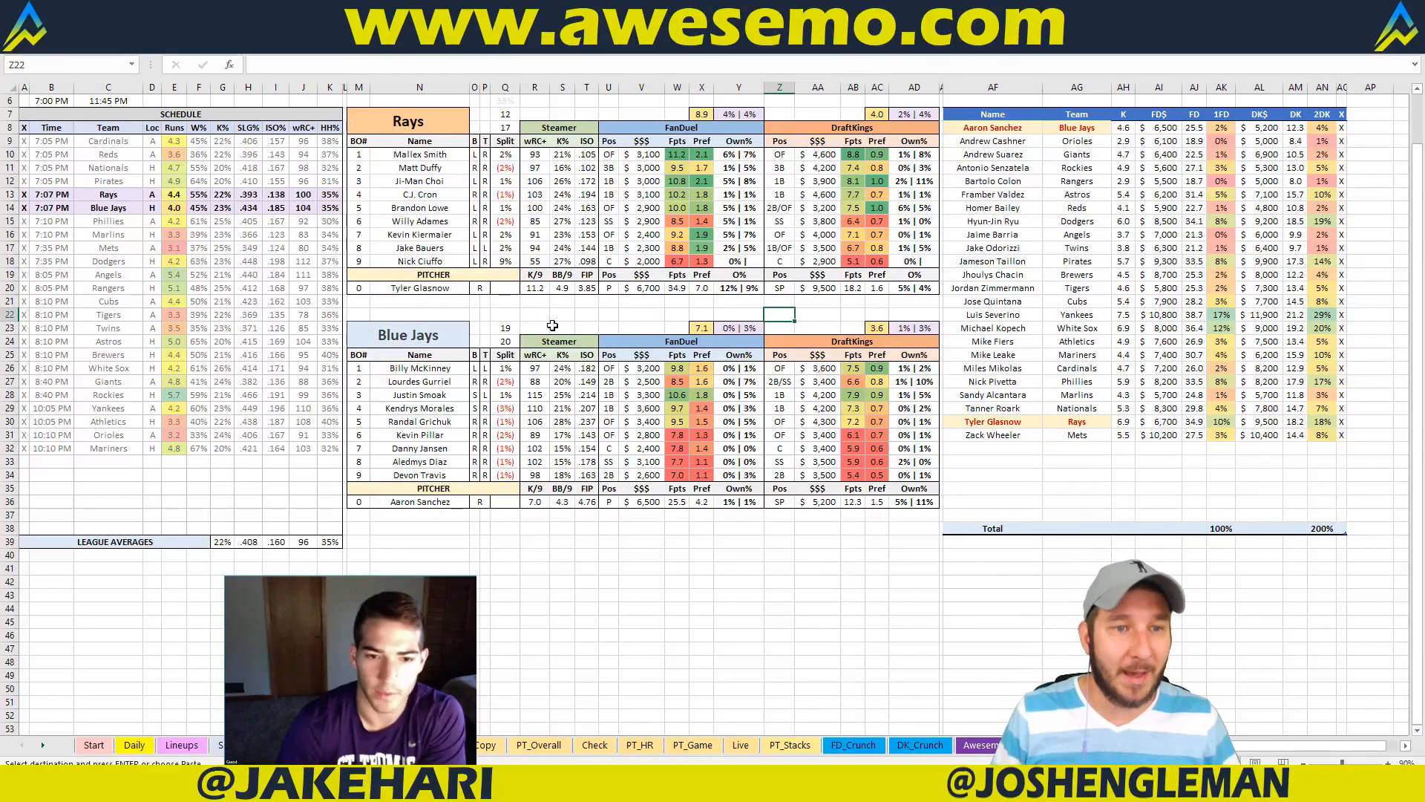
left_click(610, 300)
left_click(627, 298)
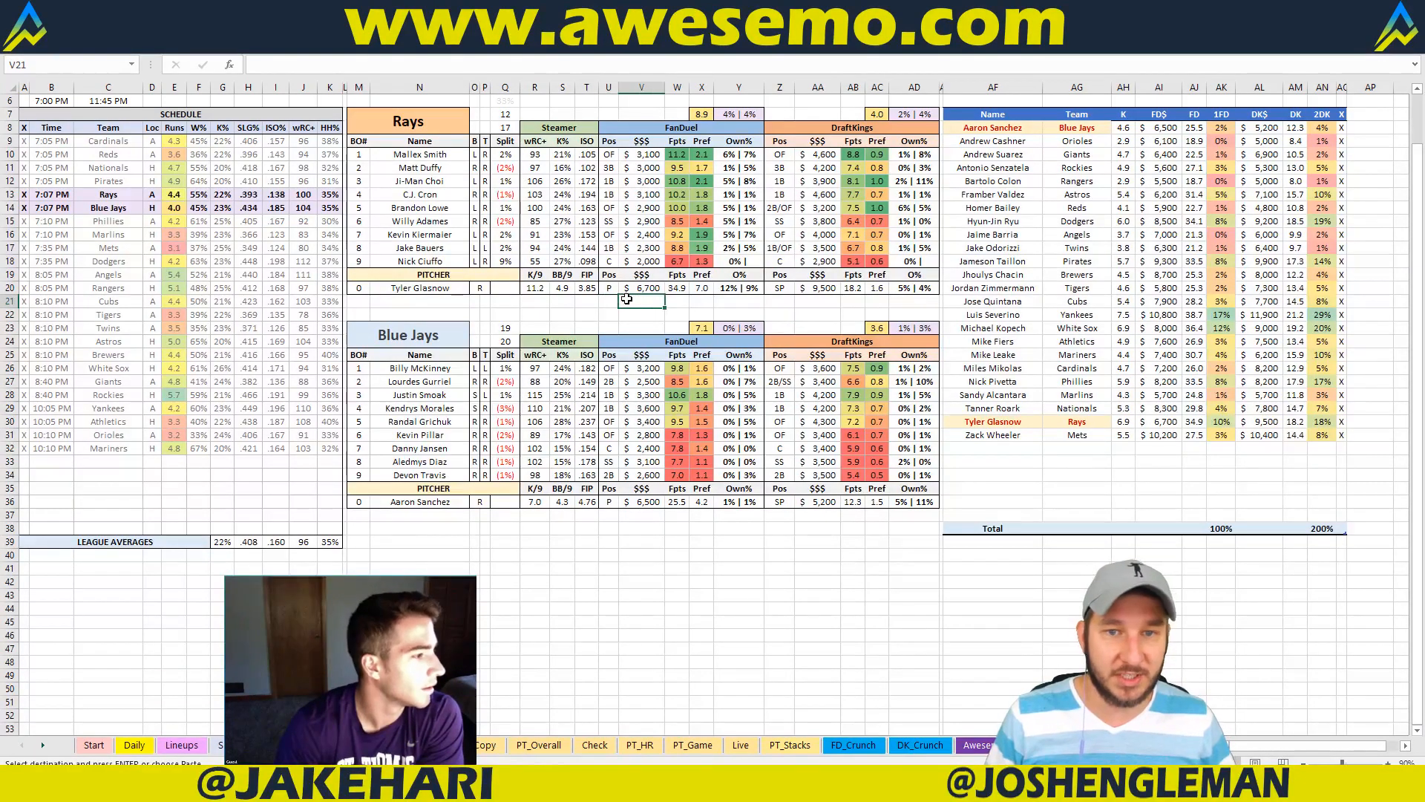
left_click(830, 301)
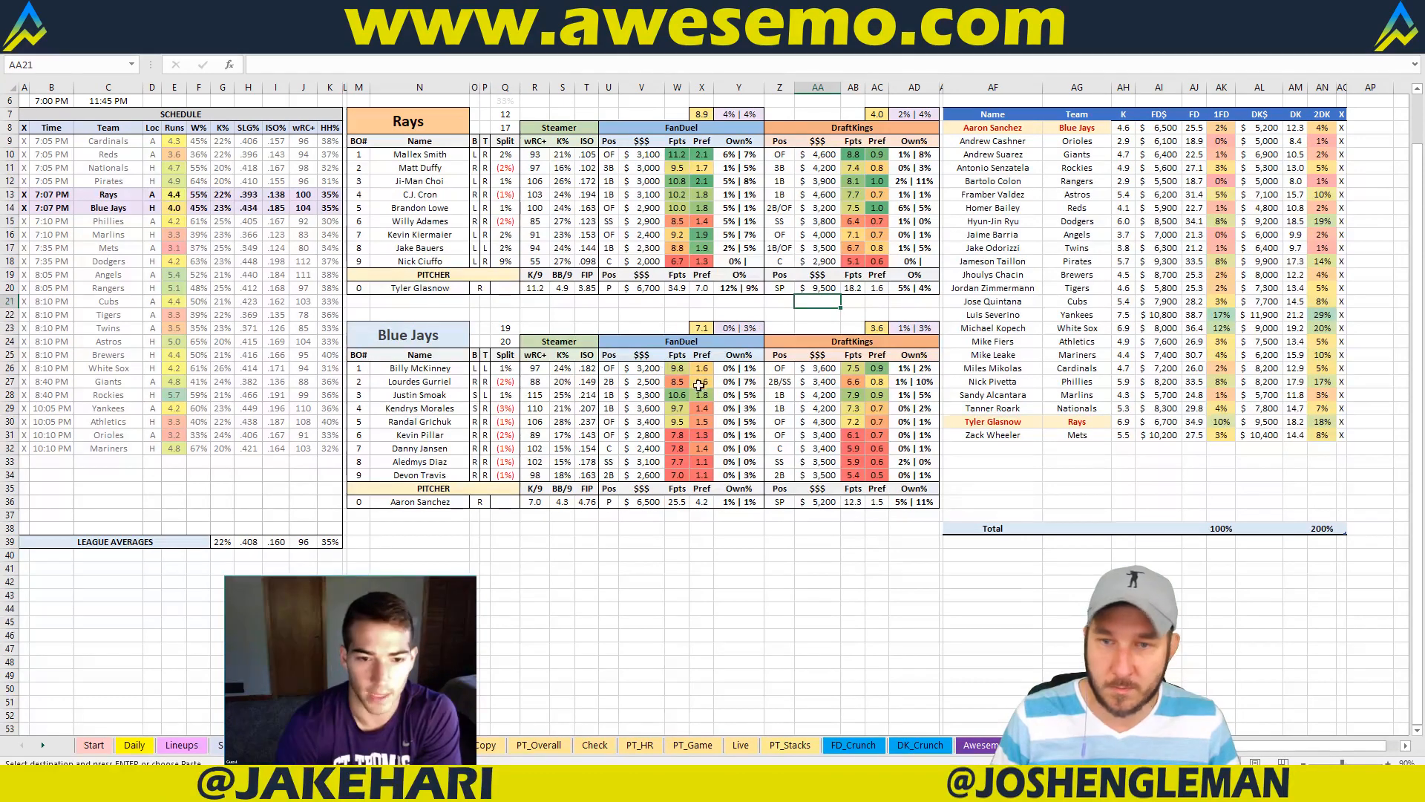
Step: Switch to FantasyCruncher in the browser, calculate the 150 DraftKings lineups and bring up the generated lineups
mouse_move(112, 785)
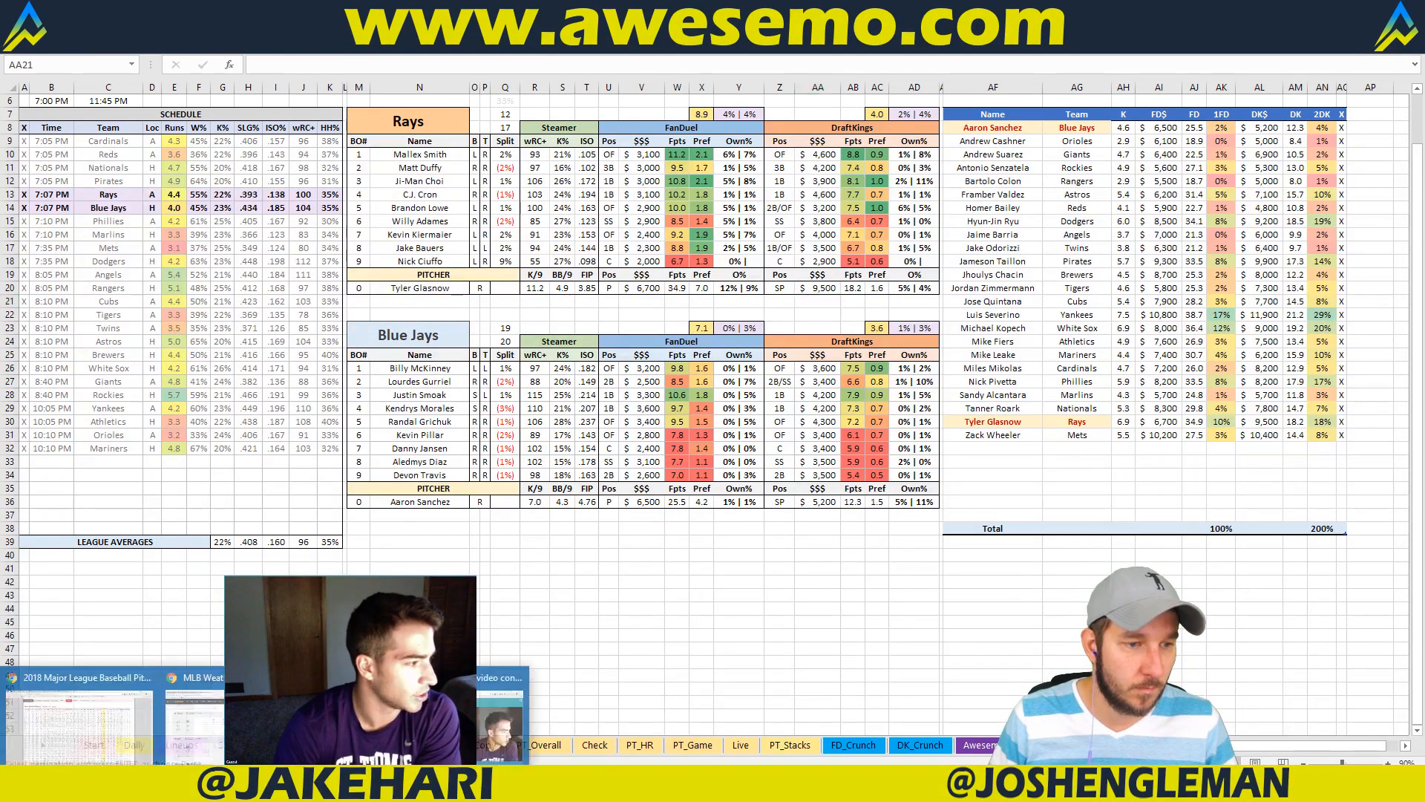
left_click(103, 724)
left_click(89, 11)
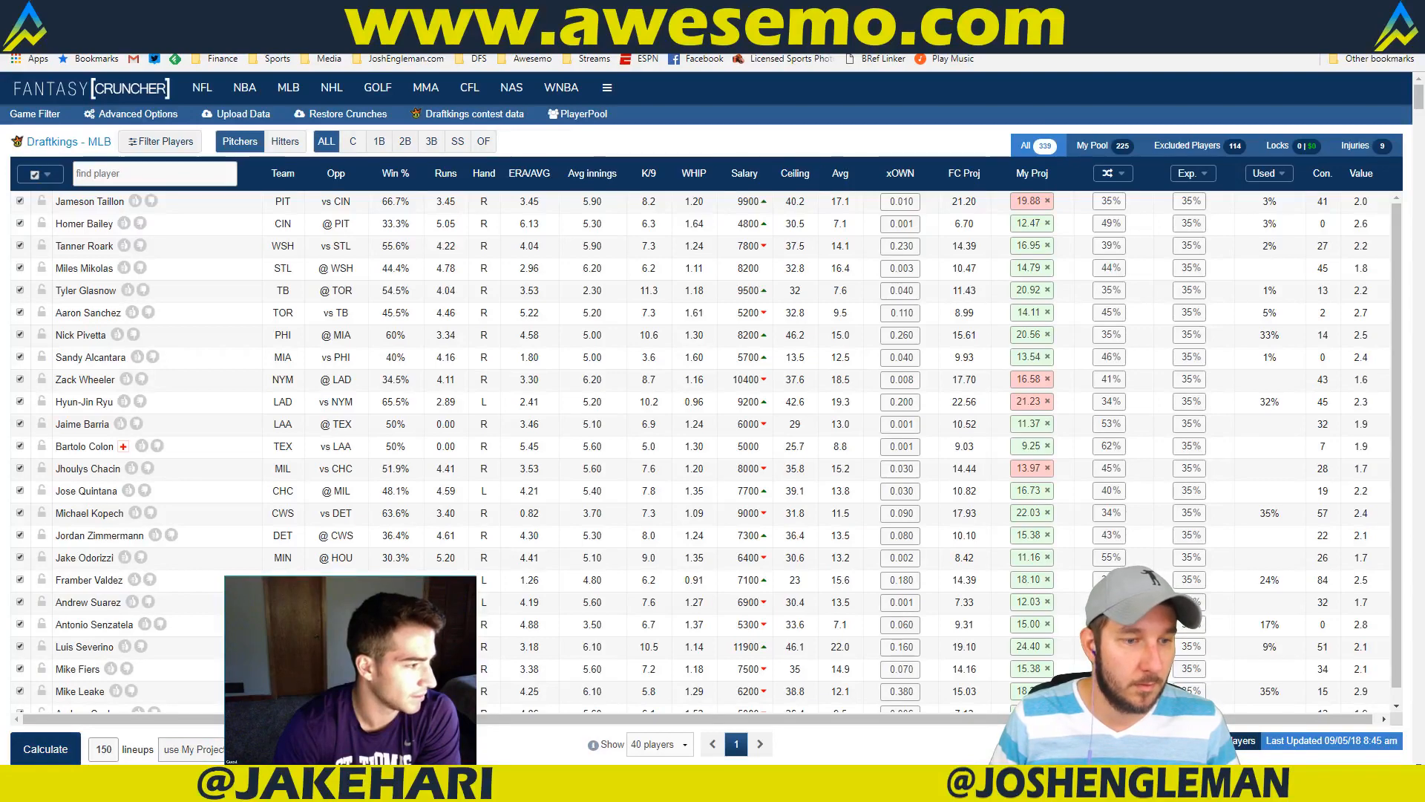
left_click(45, 749)
key("alt+Tab")
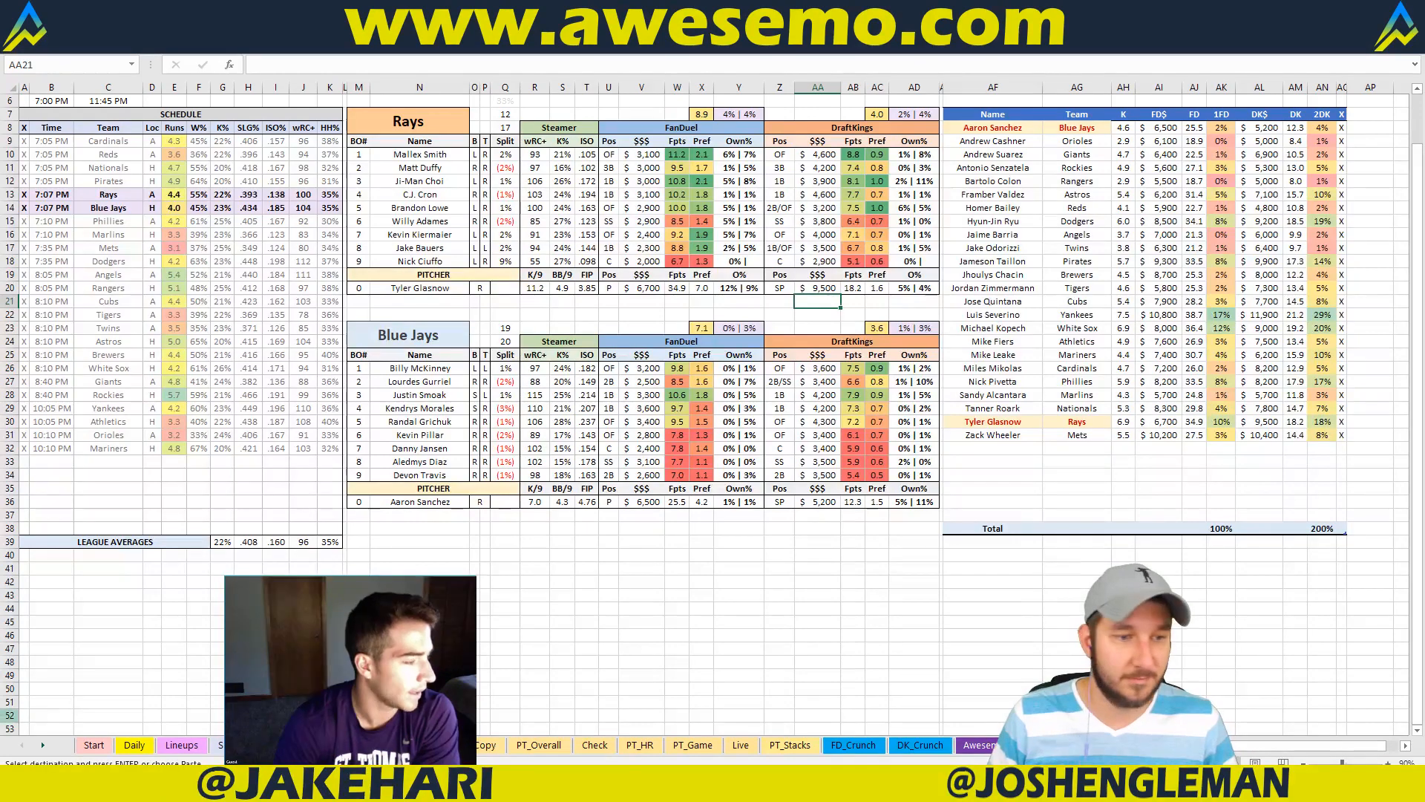
left_click(64, 748)
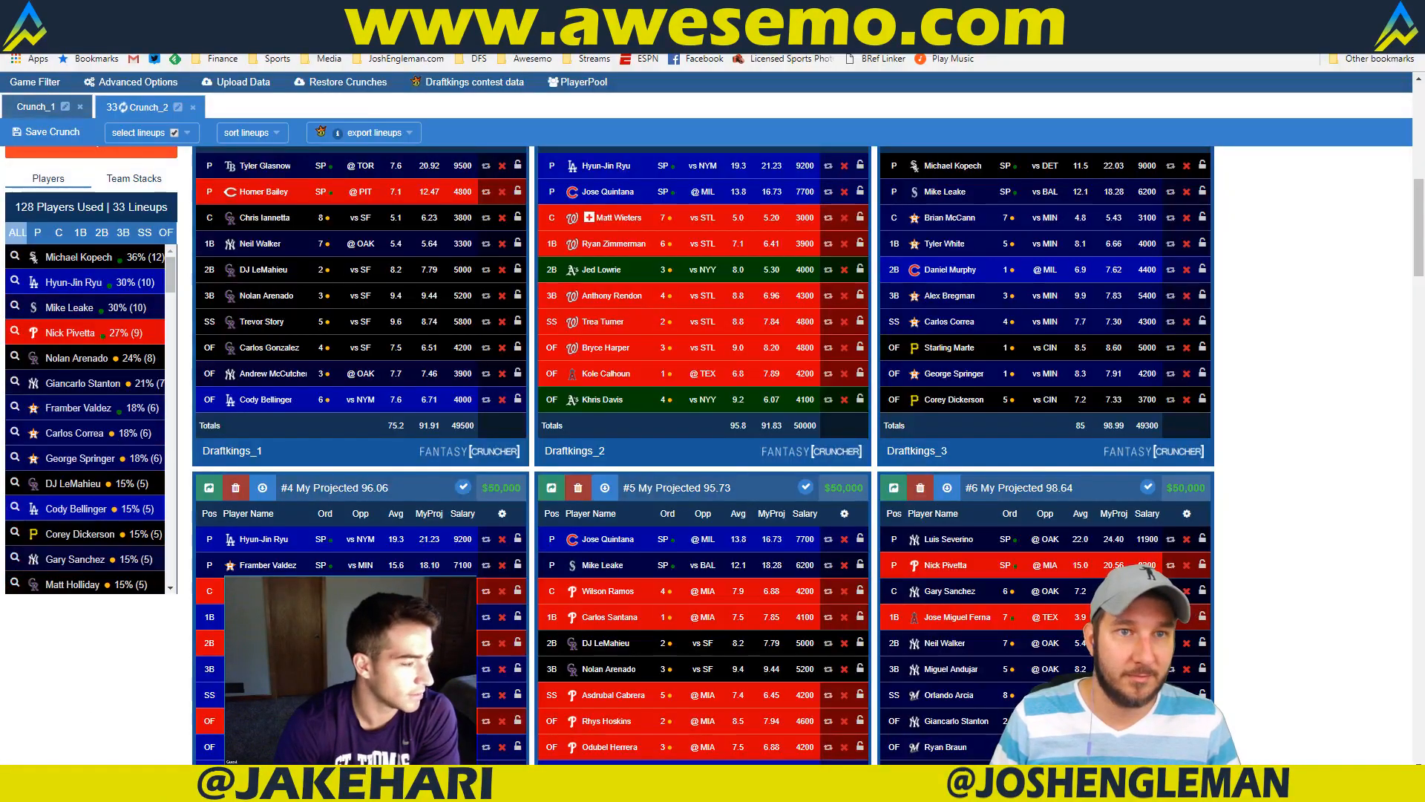
Step: Go to Baseball-Reference, search for Brandon Lowe and open his player page
left_click(386, 10)
left_click(401, 132)
left_click(431, 11)
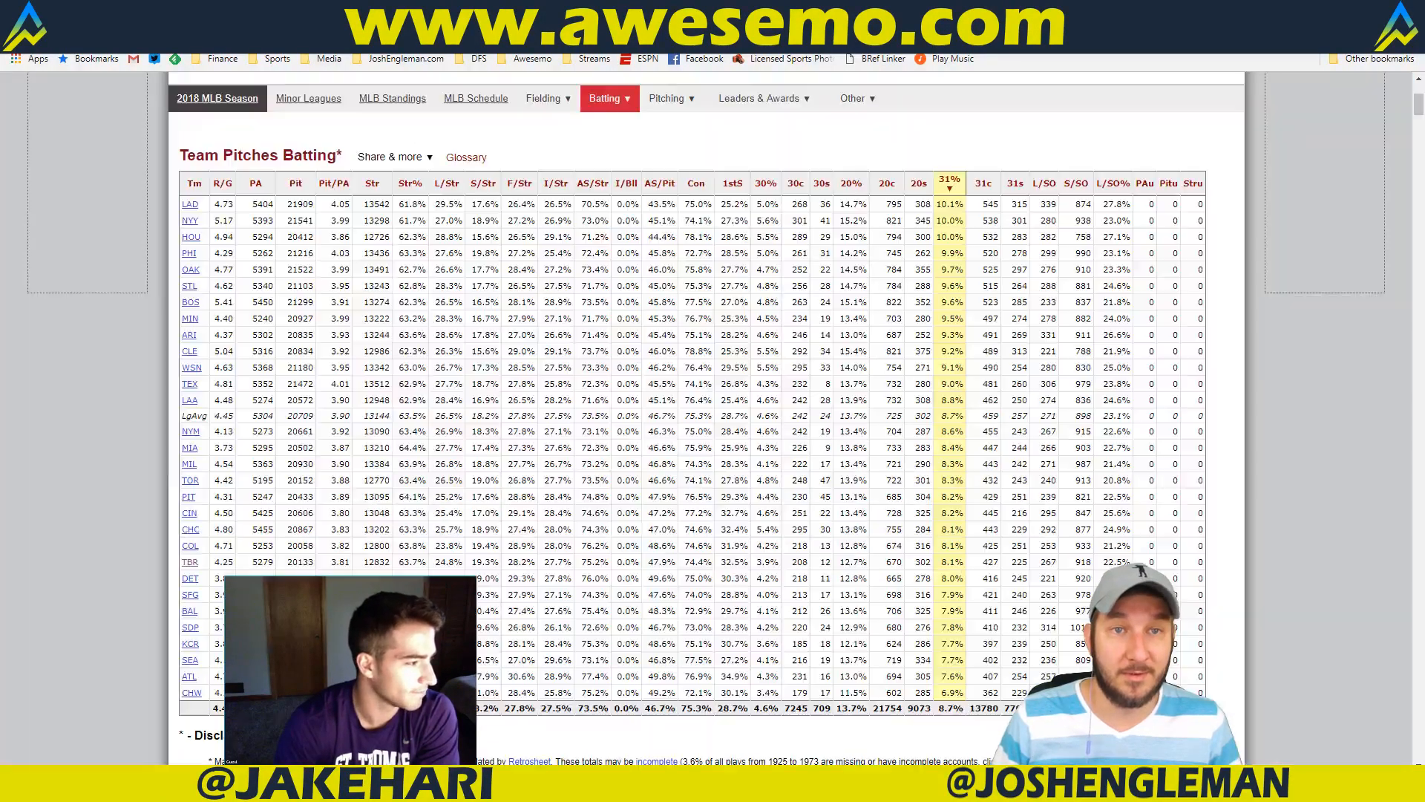
scroll(434, 156, "up", 4)
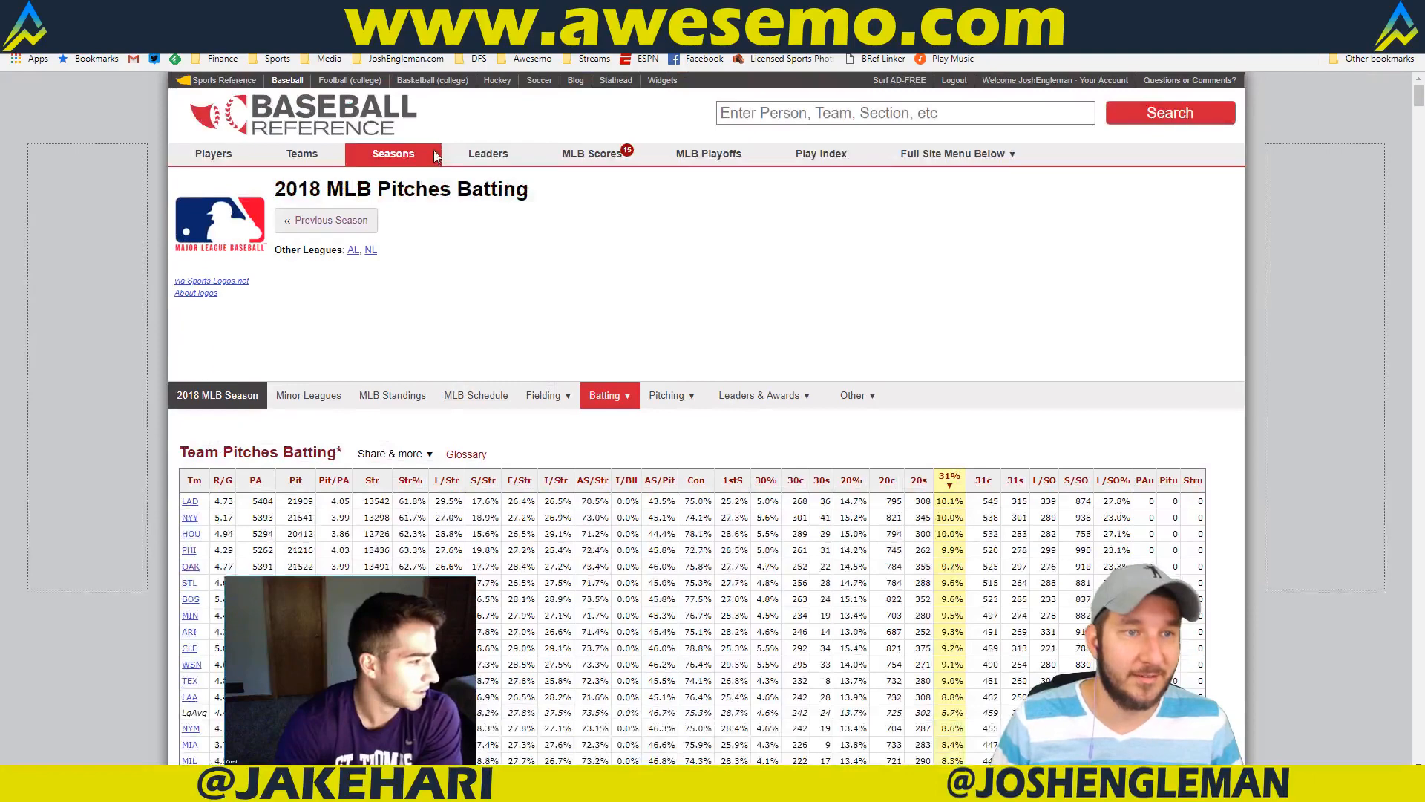
left_click(854, 115)
type("brandon lowe")
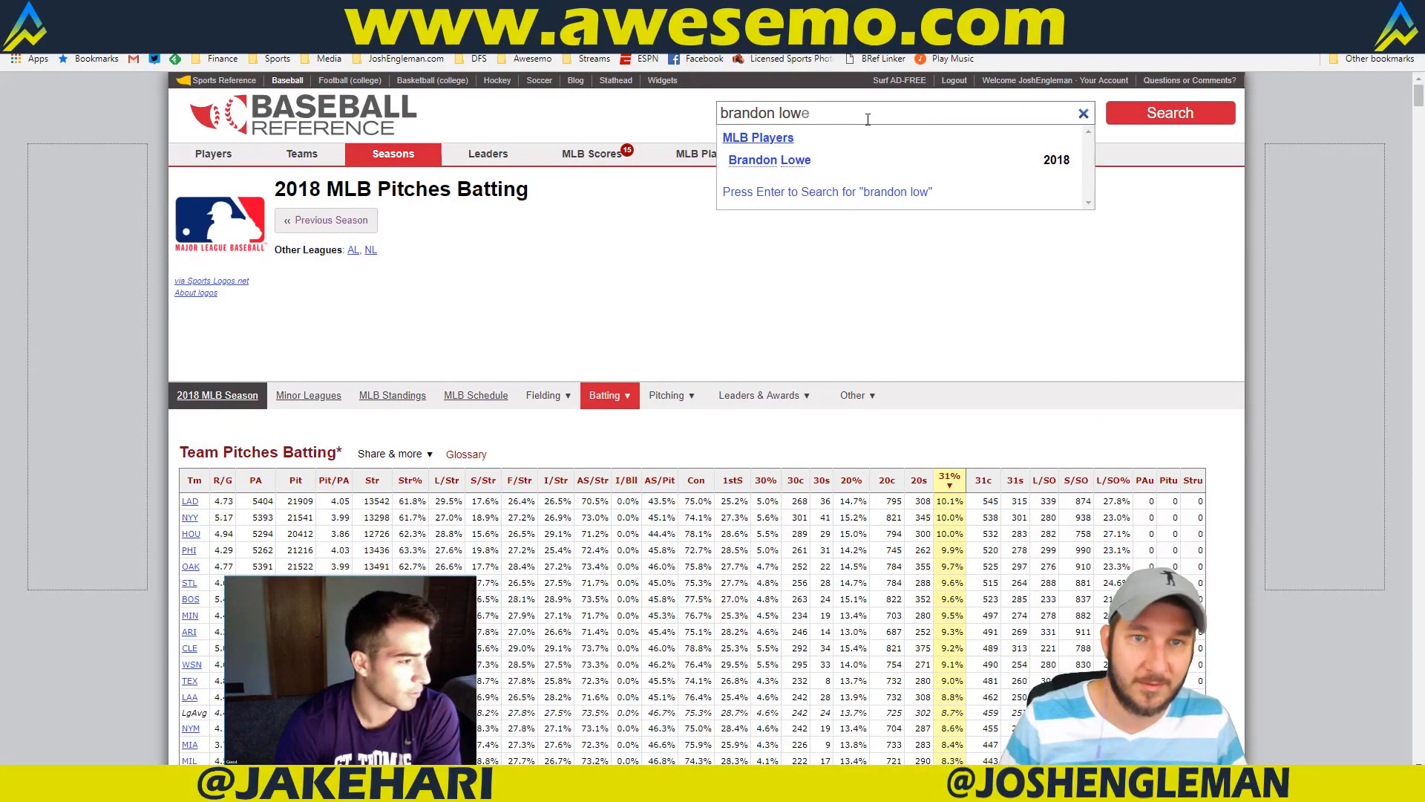
key("Down")
key("Return")
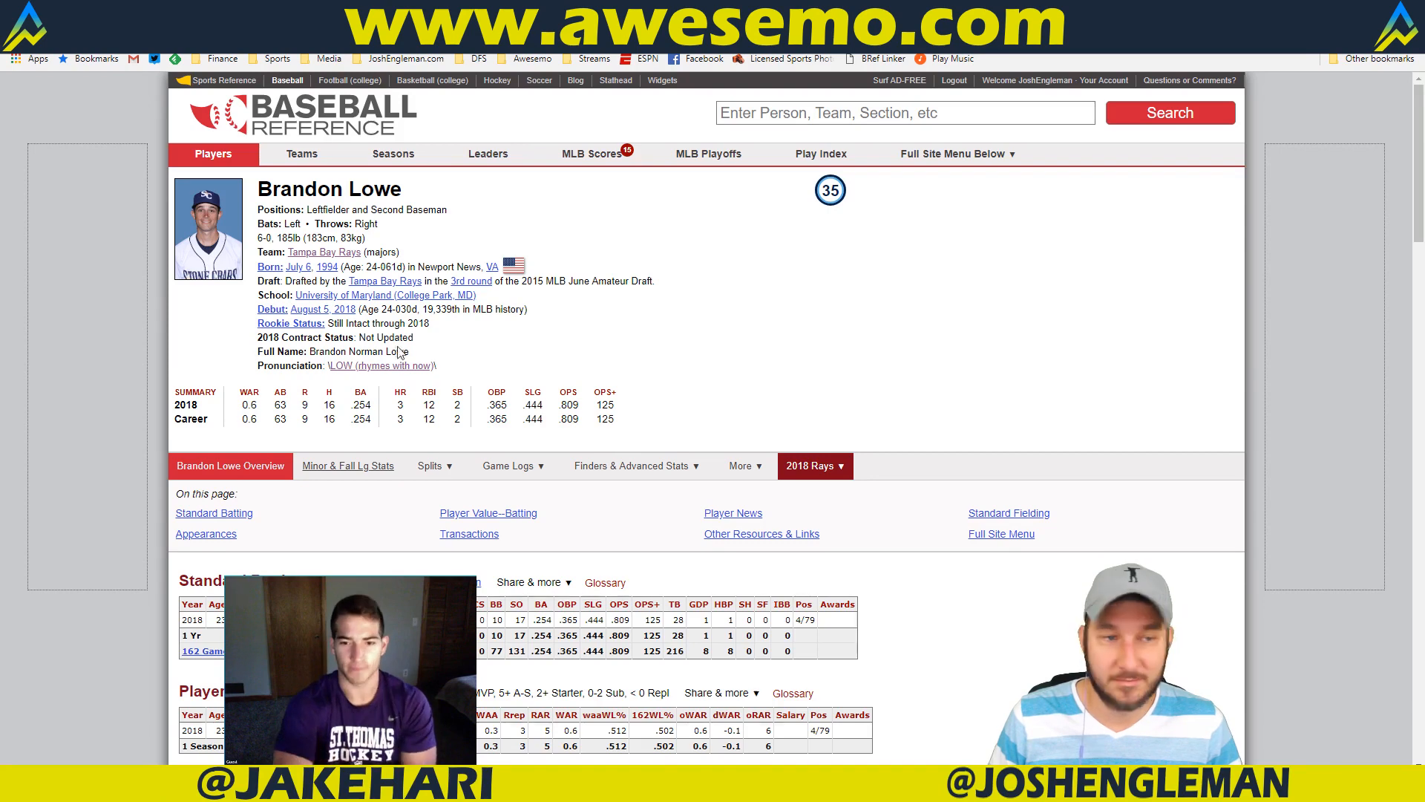
Step: Return to Excel and examine the Rays hitters and Tyler Glasnow on the Rays and Blue Jays matchup sheet
mouse_move(446, 475)
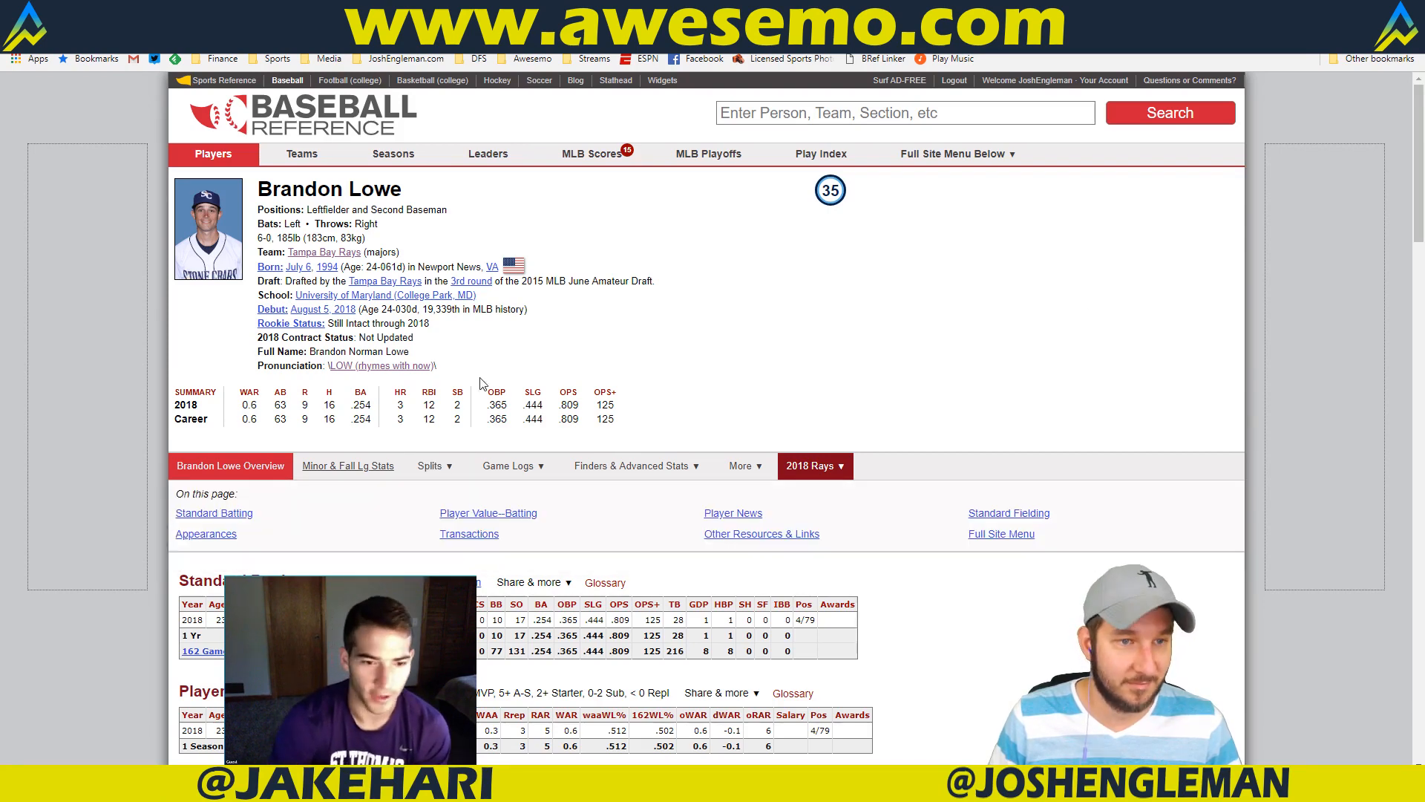
key("alt+Tab")
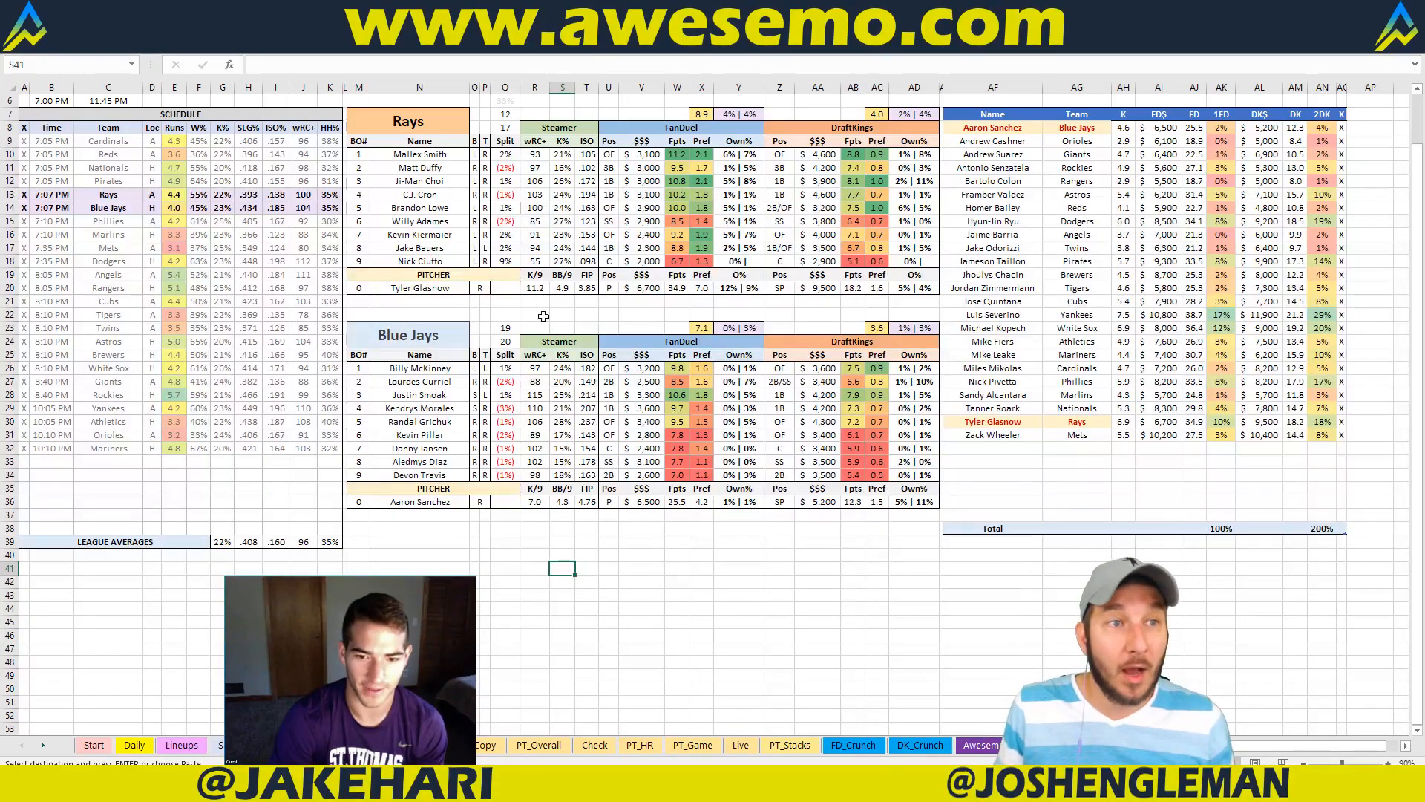
left_click(660, 299)
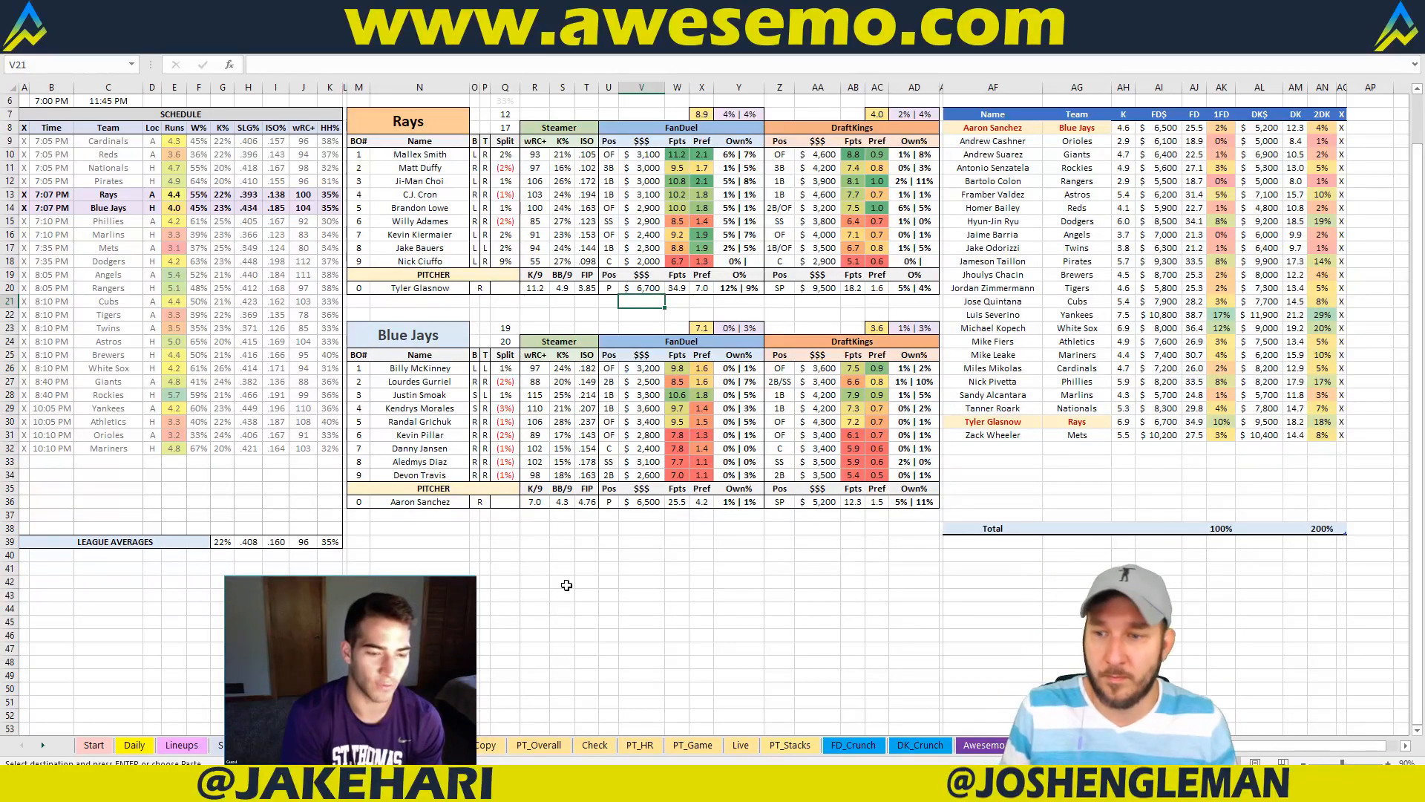
Step: Switch to the browser, open brooksbaseball.net in a new tab and find Lucas Giolito's player card
left_click(245, 787)
left_click(245, 705)
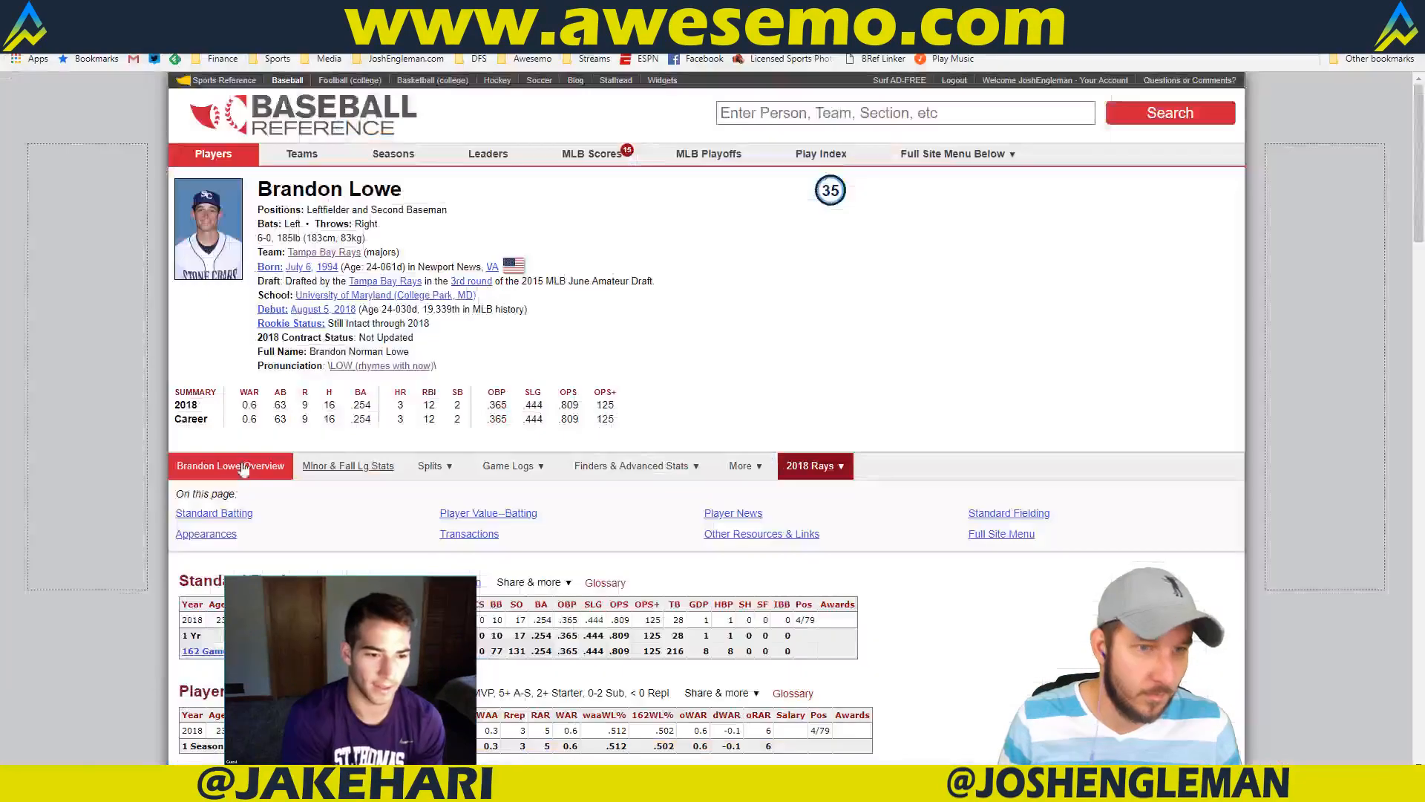
key("ctrl+t")
type("broo")
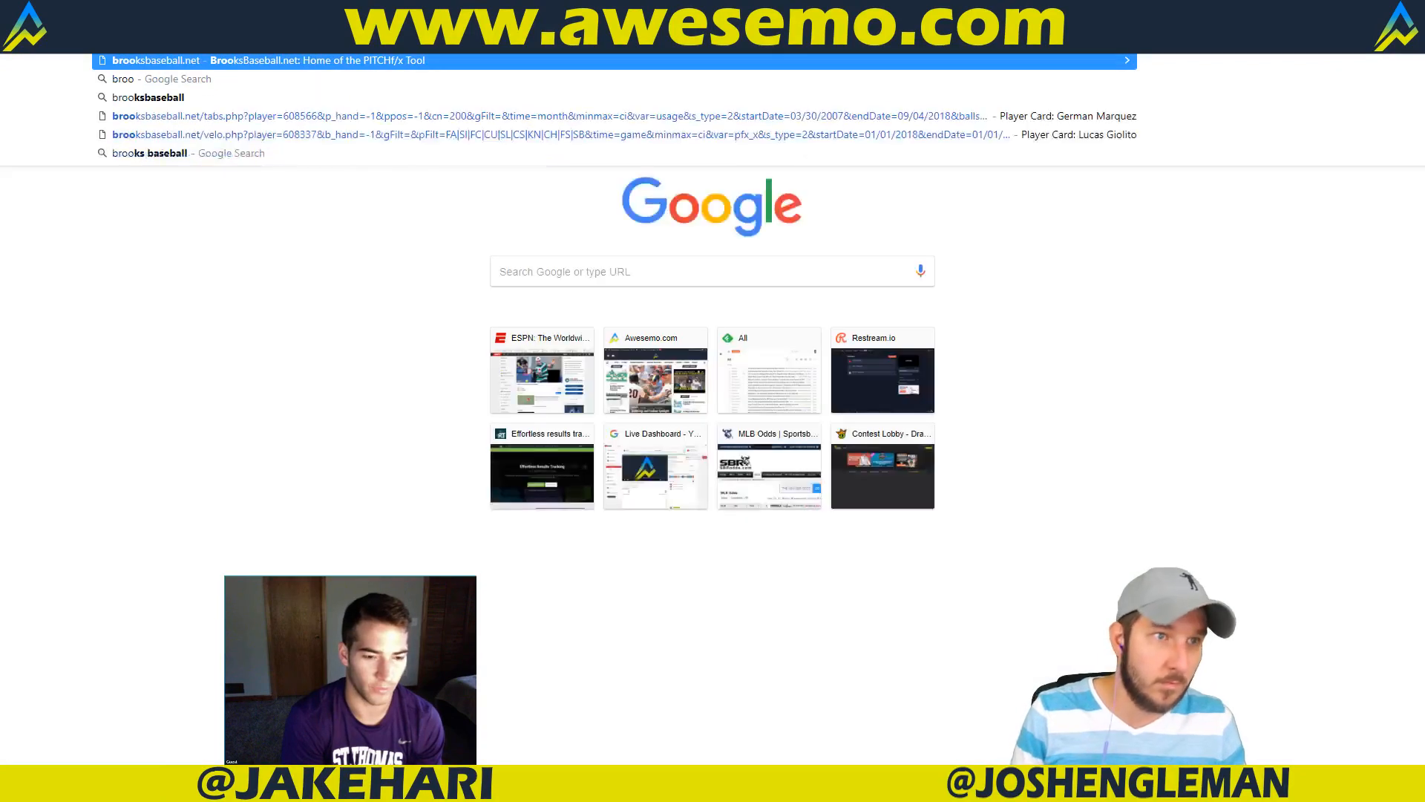
key("Return")
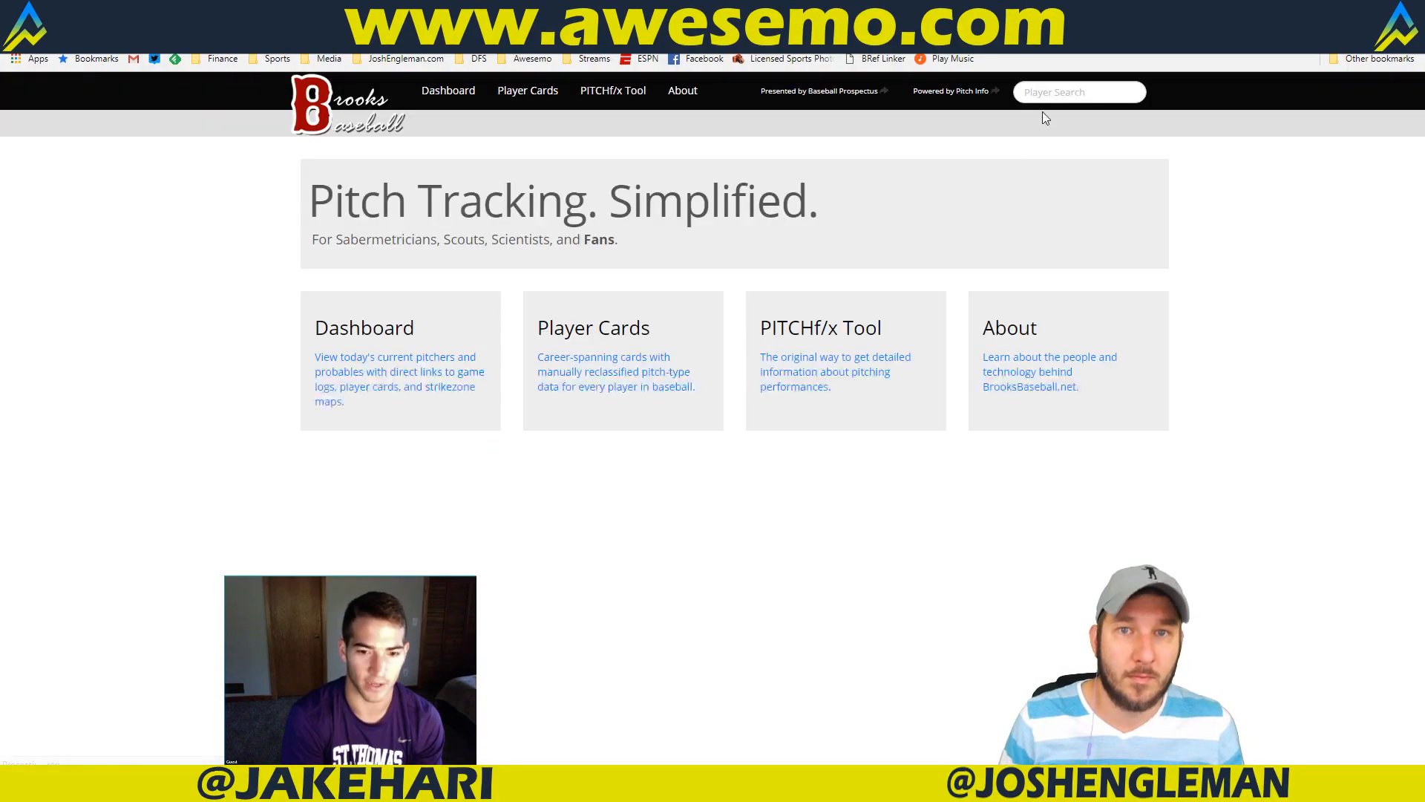
type("gioli")
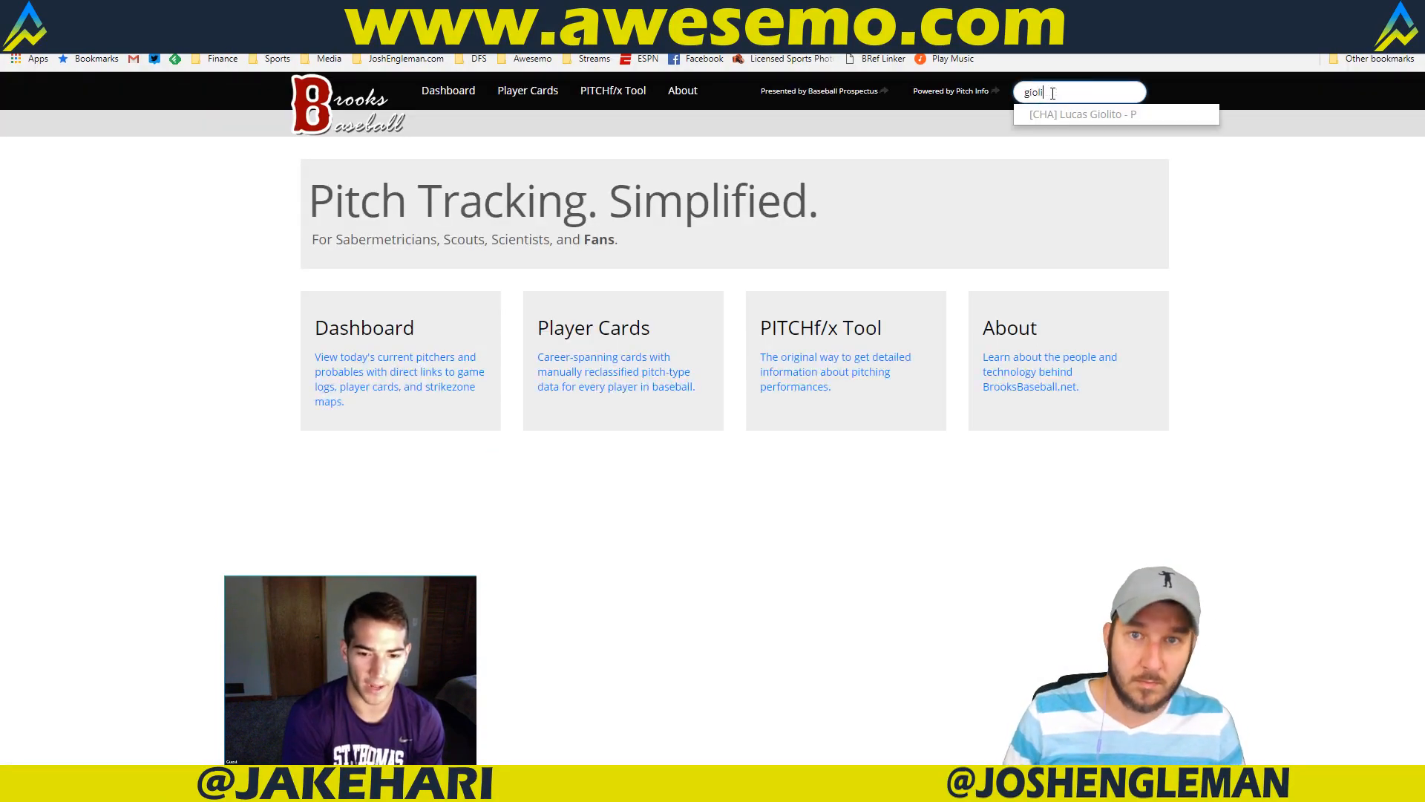
left_click(1084, 115)
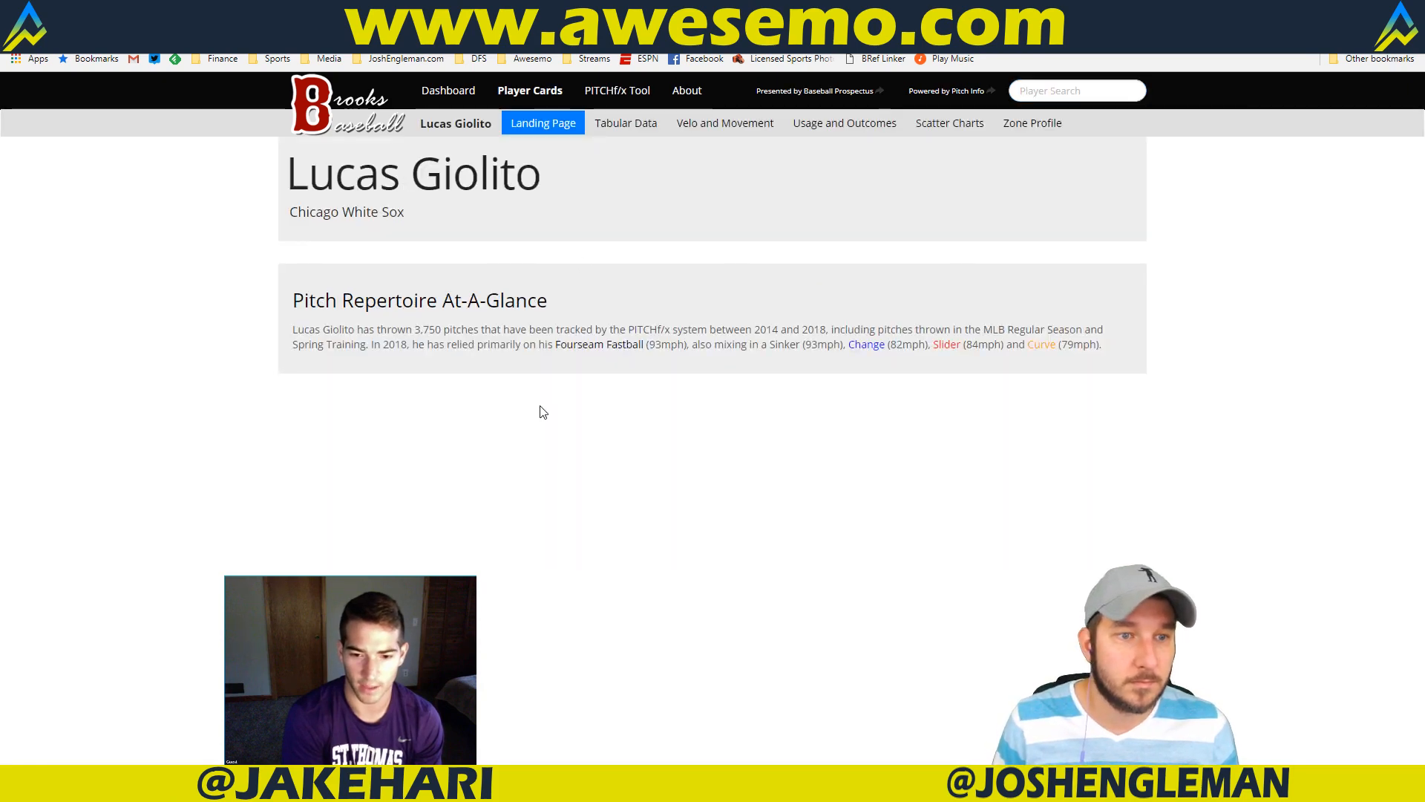
Step: View Giolito's tabular pitch data and velocity chart, and examine his horizontal movement by pitch type and month
left_click(352, 520)
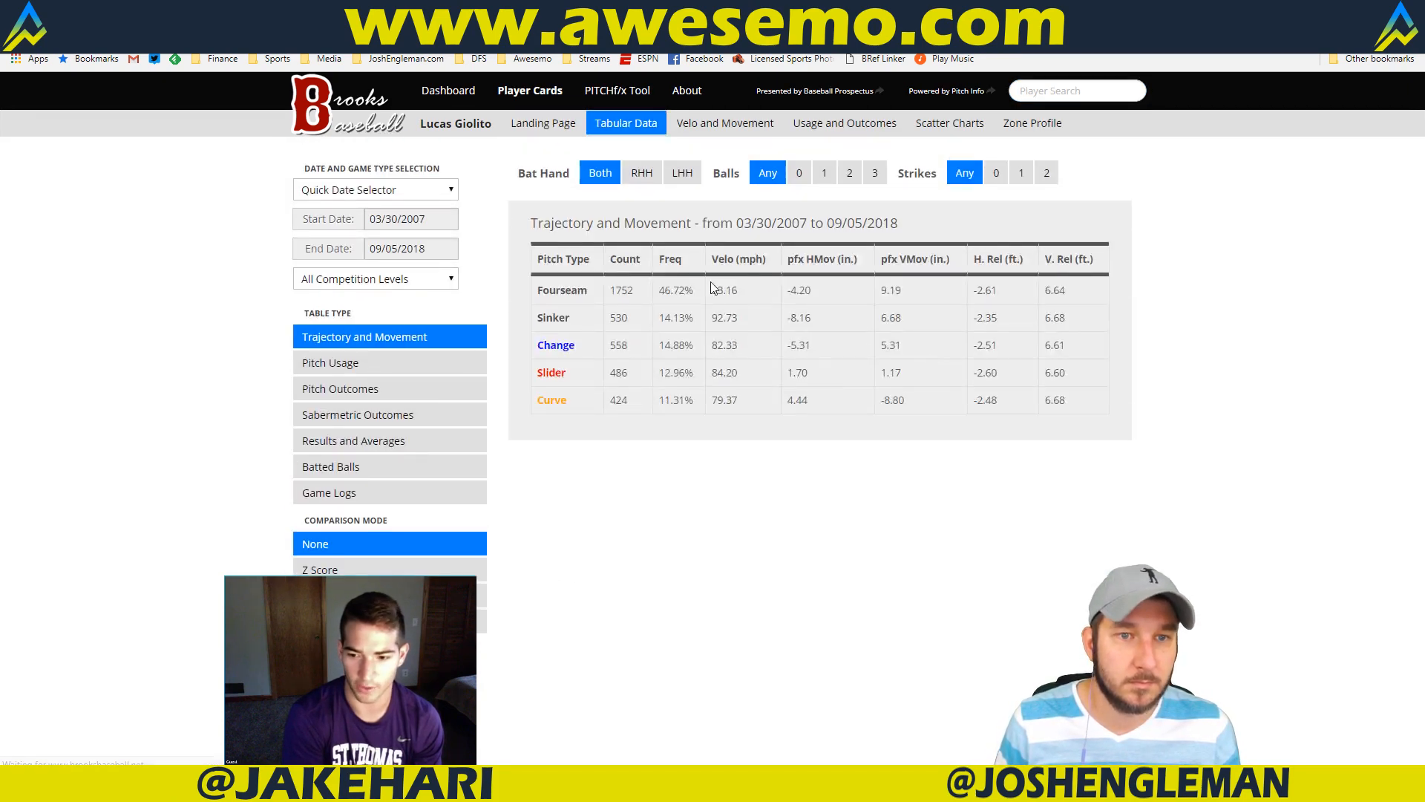
left_click(703, 126)
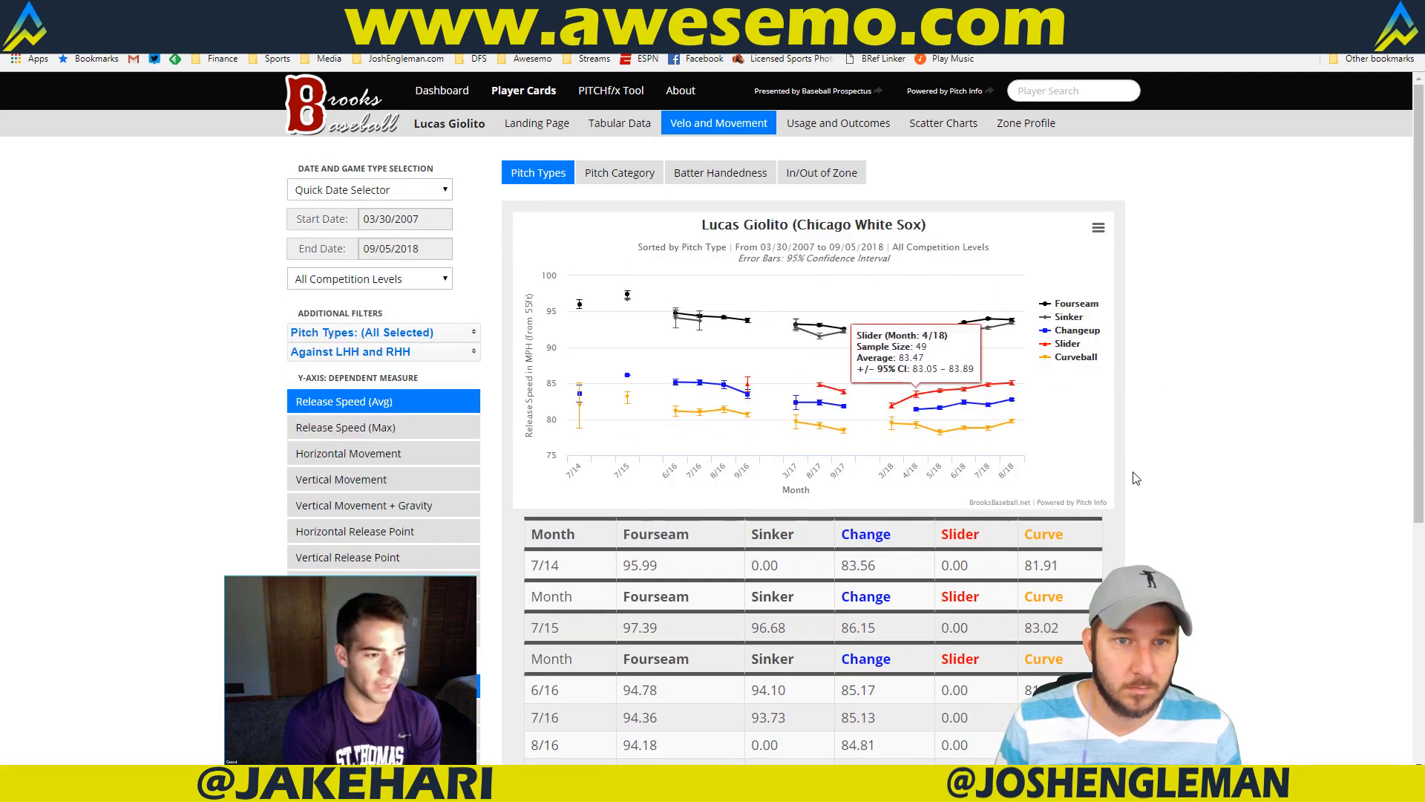
left_click(407, 460)
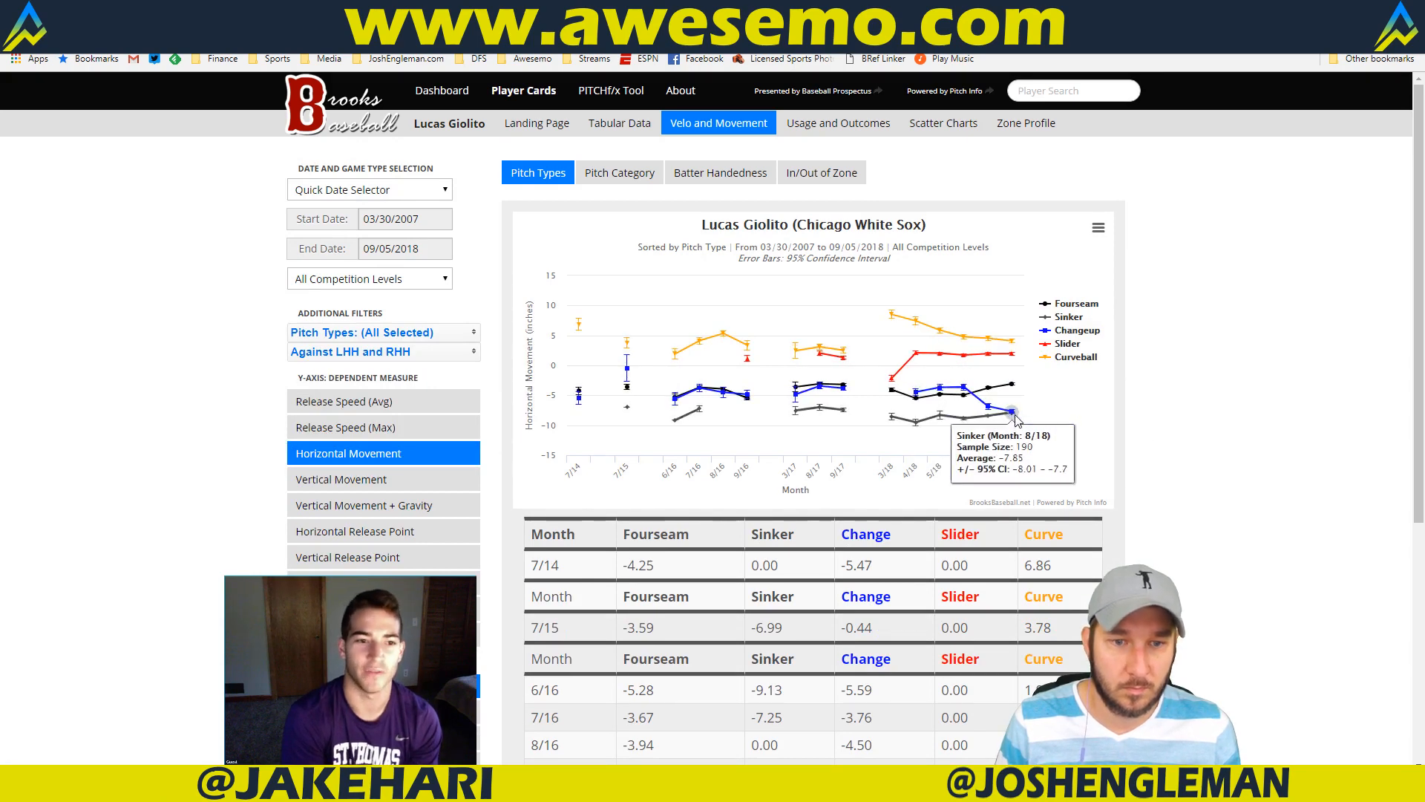
scroll(1214, 423, "down", 2)
scroll(1210, 417, "down", 5)
scroll(1210, 417, "up", 5)
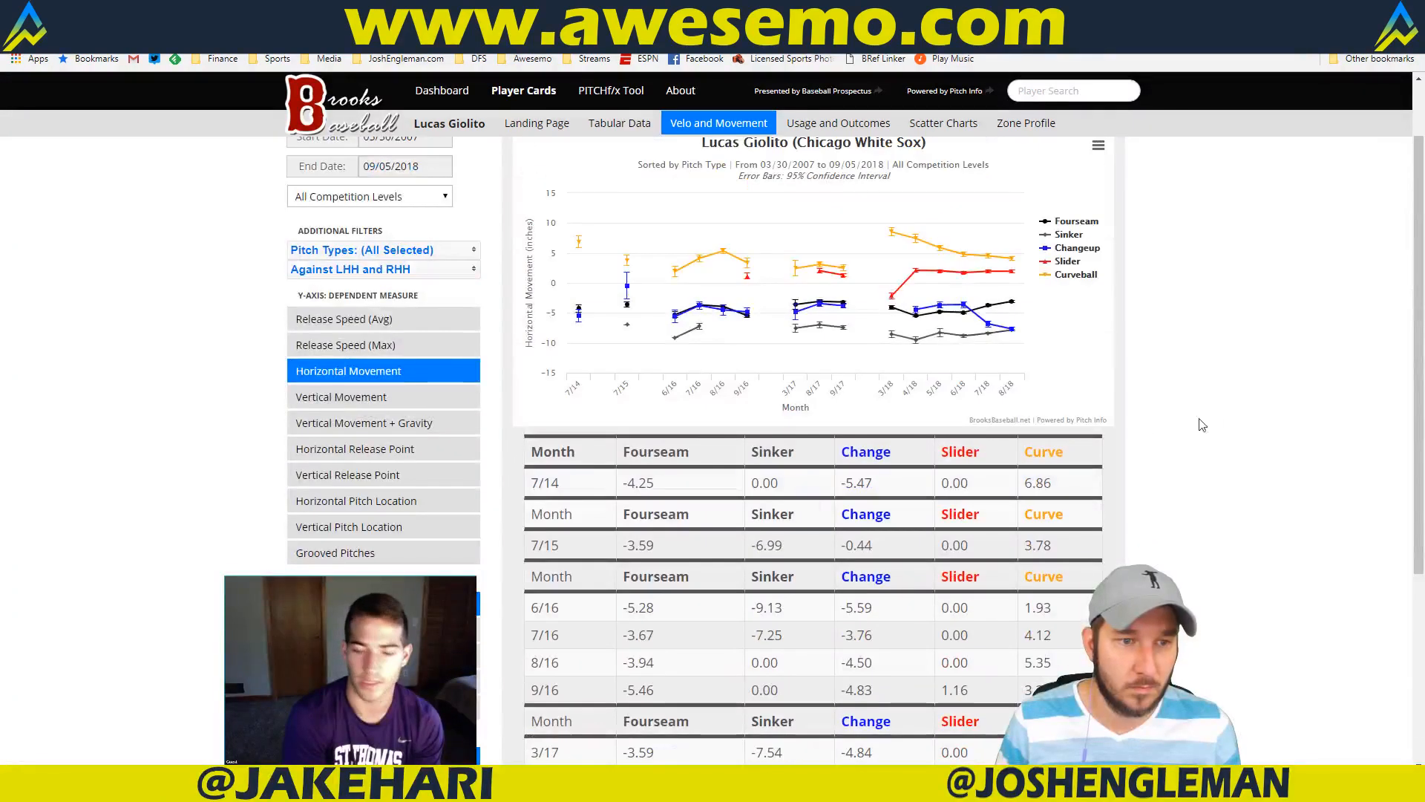
scroll(405, 196, "up", 1)
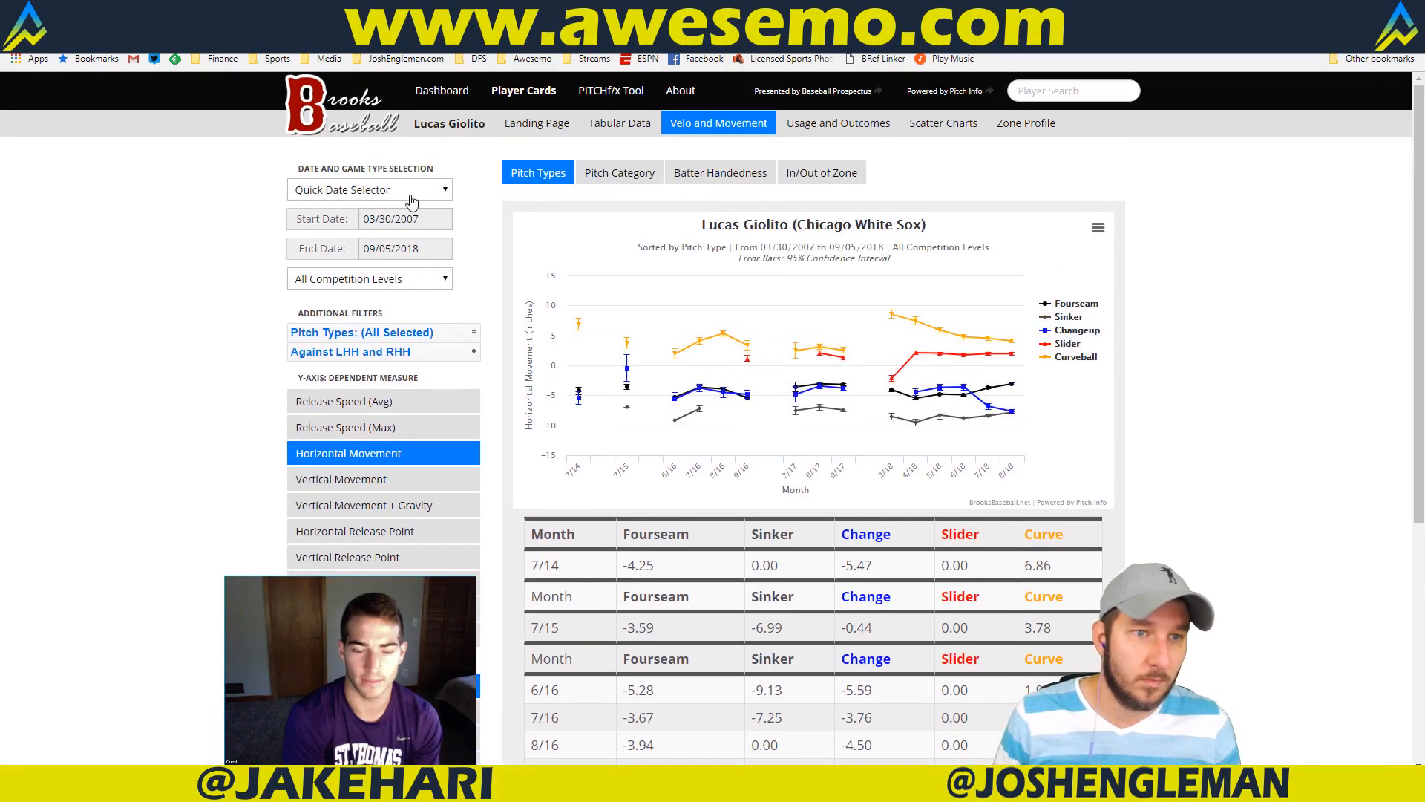
Step: Limit Giolito's horizontal movement data to 01/01/2018 through 01/01/2019, plot it by game and examine the per-game table
left_click(404, 191)
left_click(376, 239)
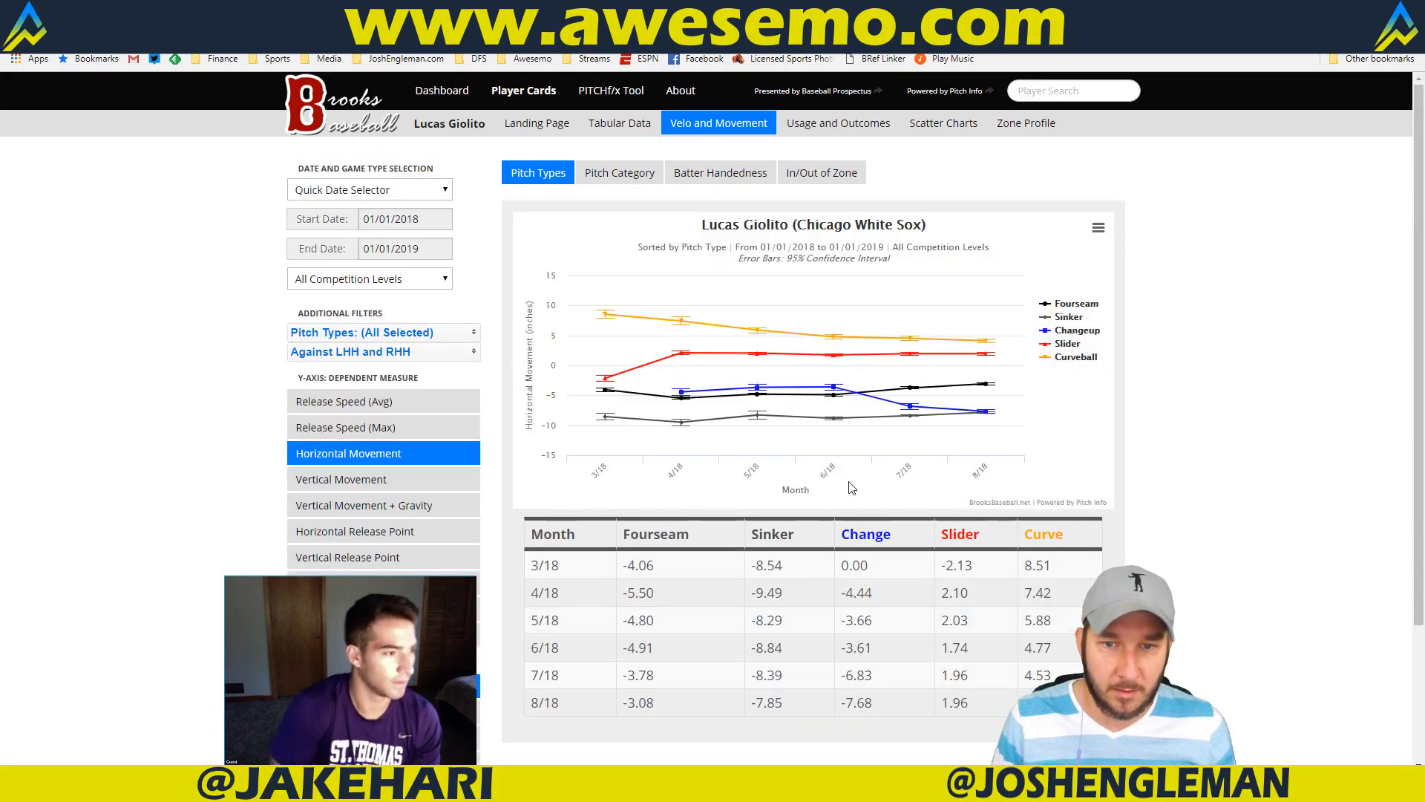
scroll(1188, 592, "down", 2)
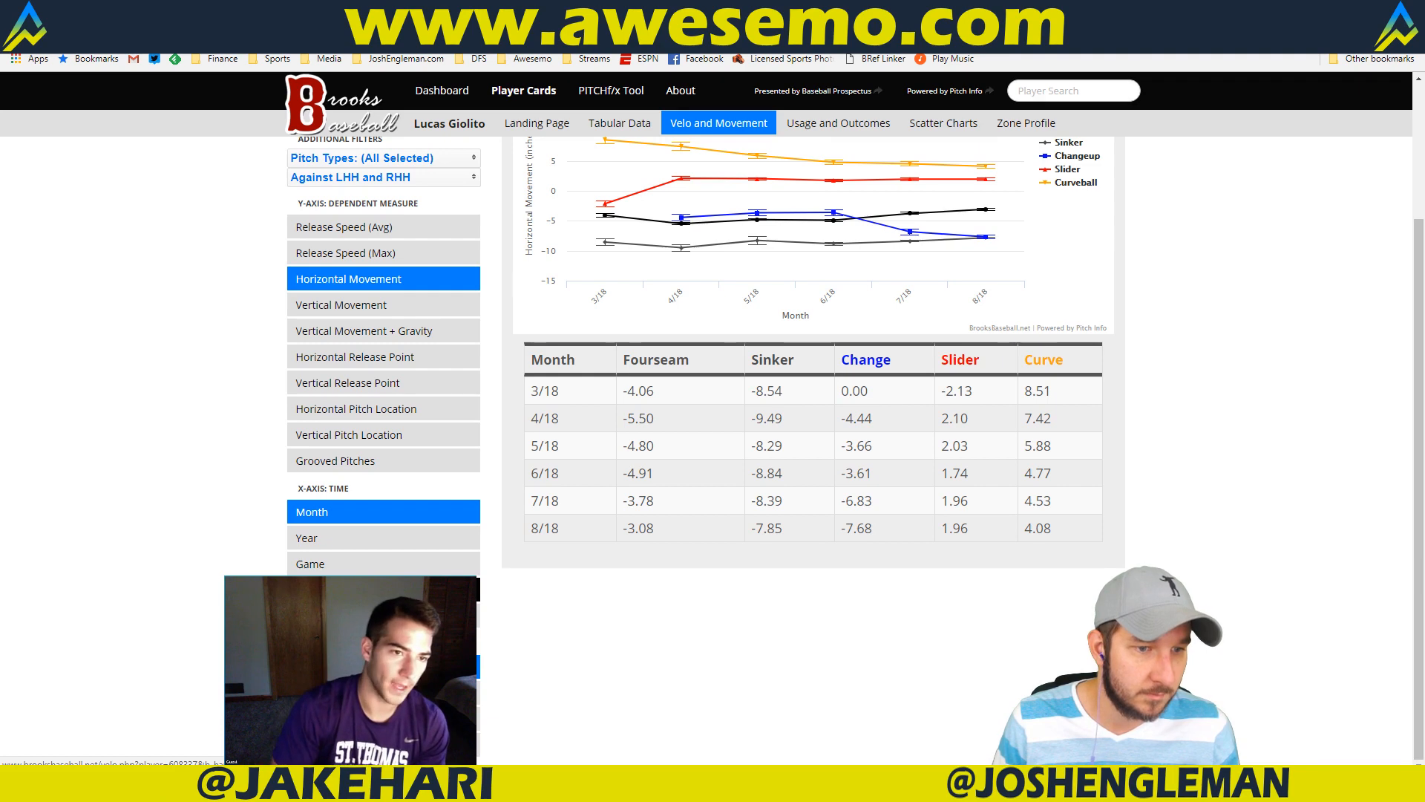
left_click(382, 565)
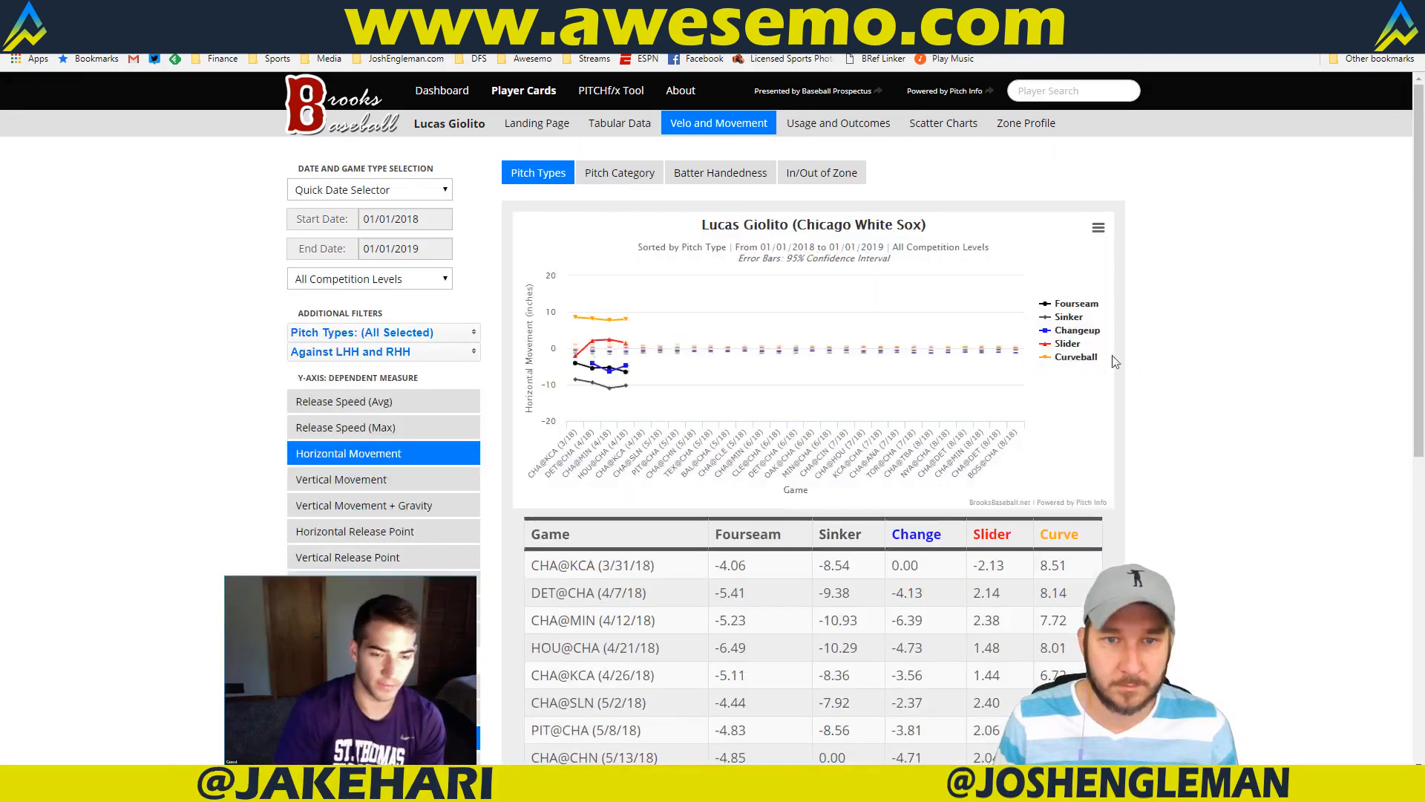
scroll(1199, 394, "down", 8)
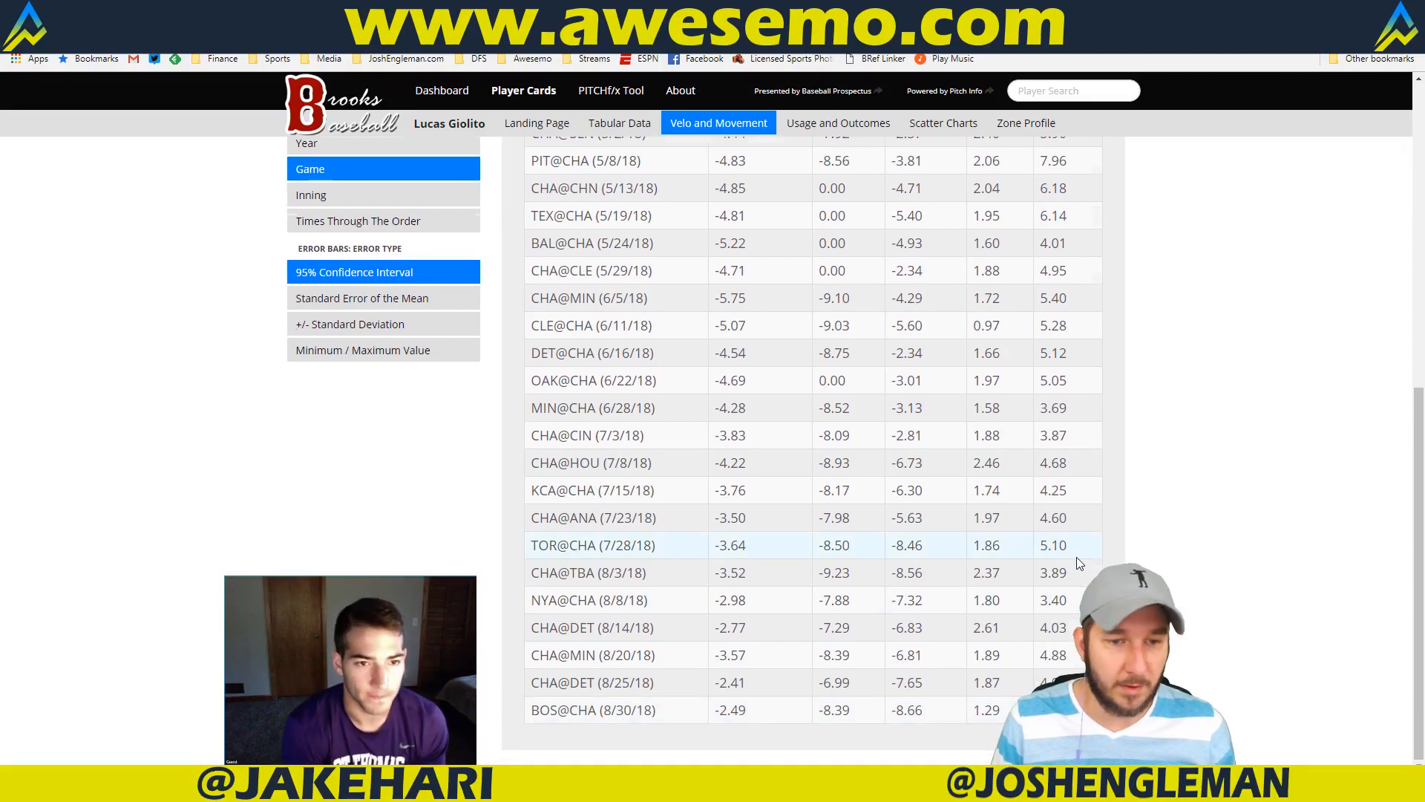
scroll(1076, 558, "up", 8)
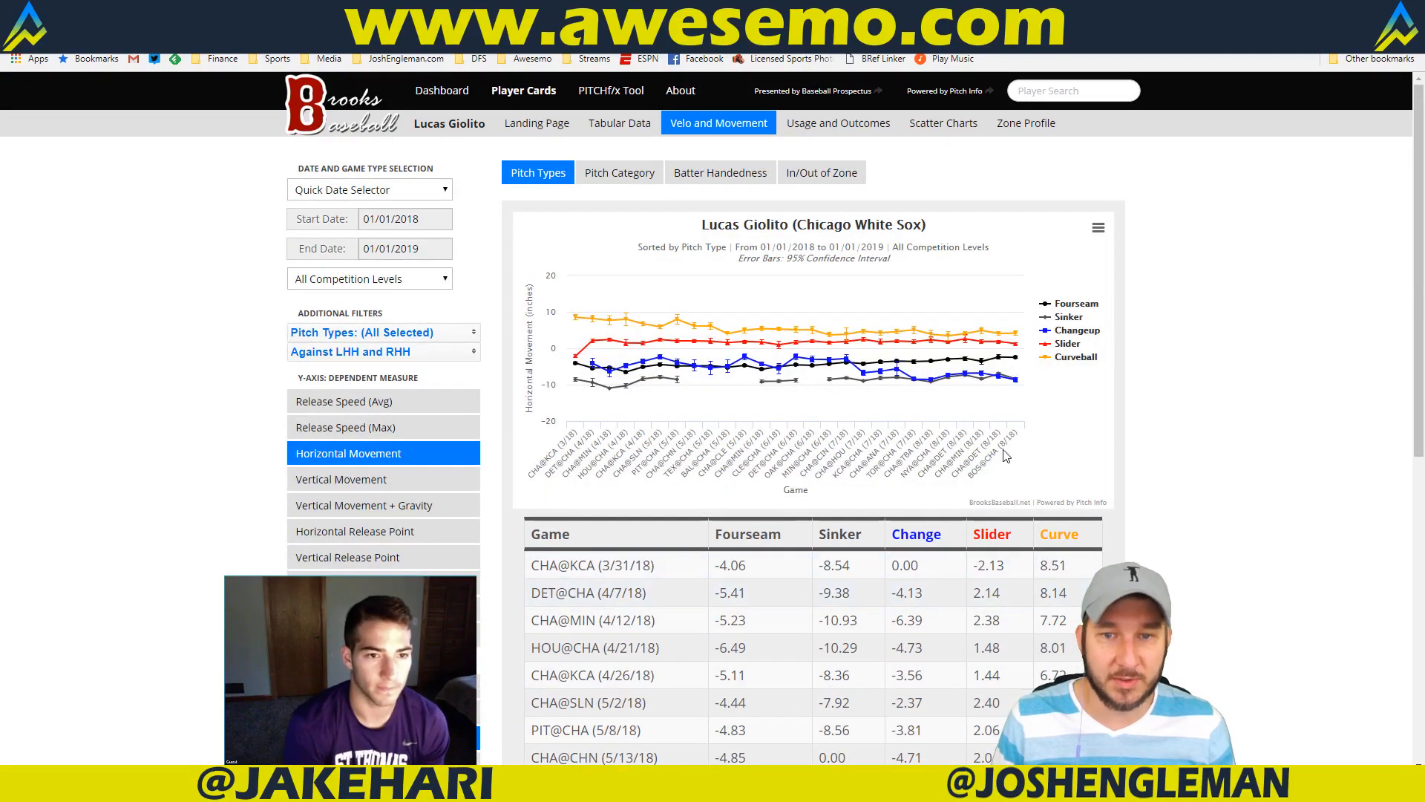
Step: Switch back to Excel, review the Rays and Blue Jays salaries and projections, and select the Rays team name cell
key("alt+Tab")
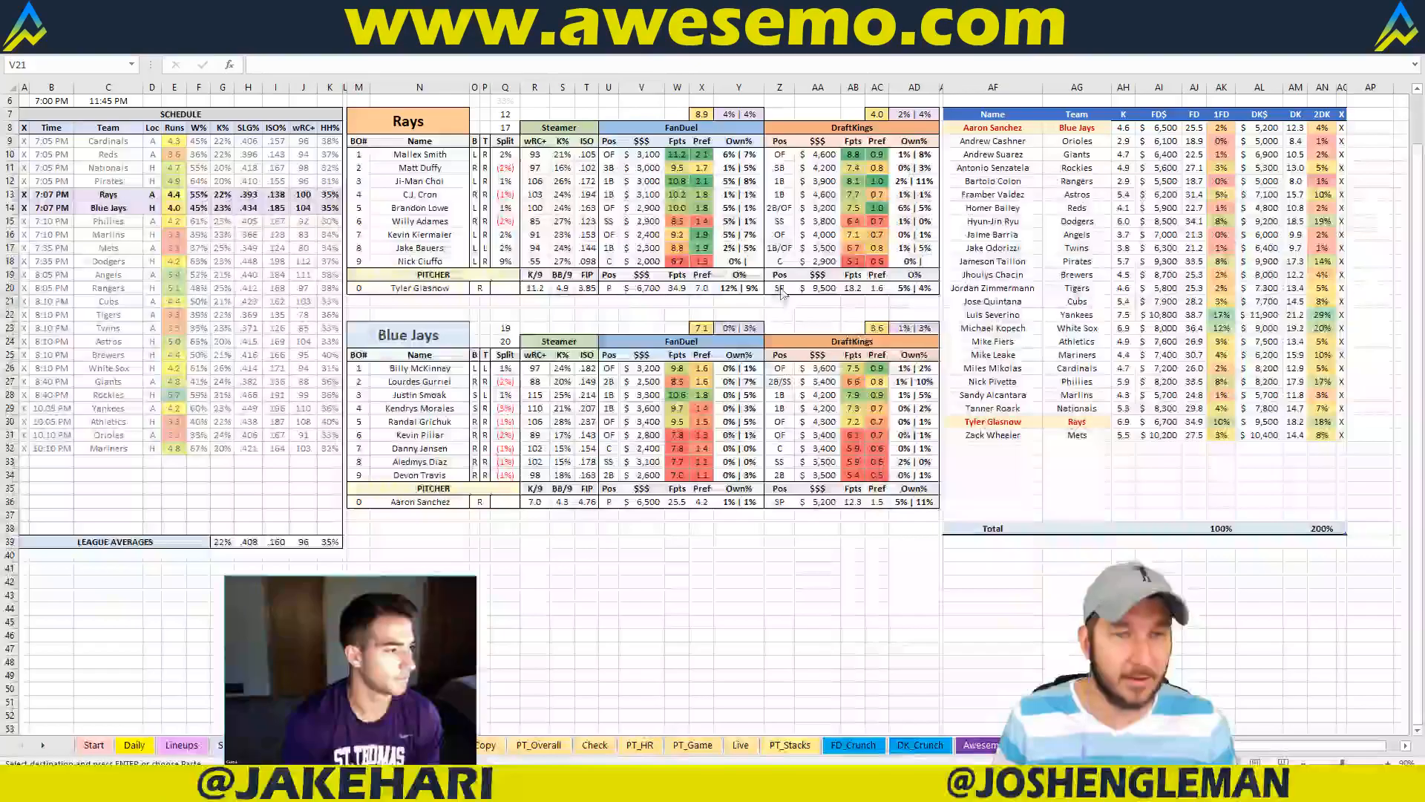
left_click(702, 301)
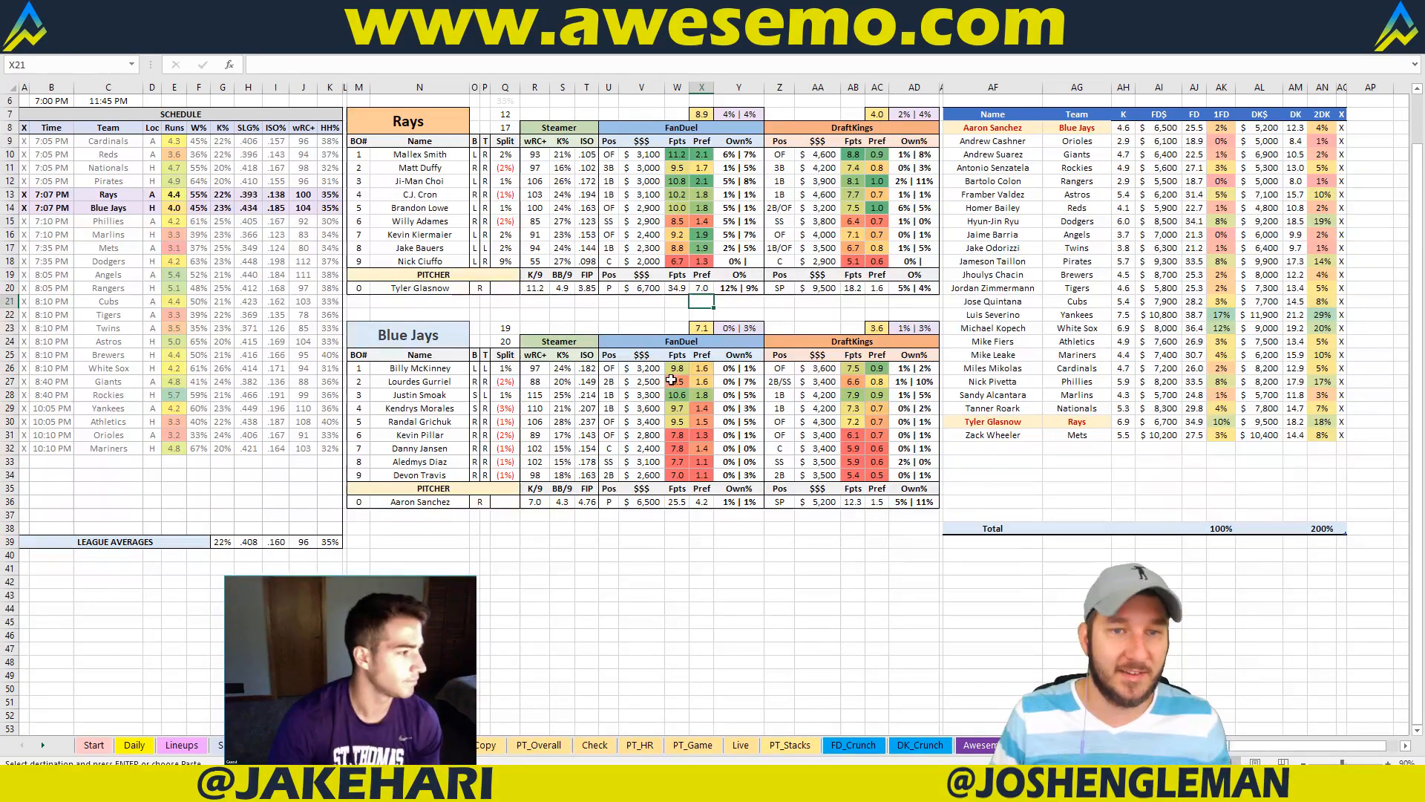
left_click(818, 301)
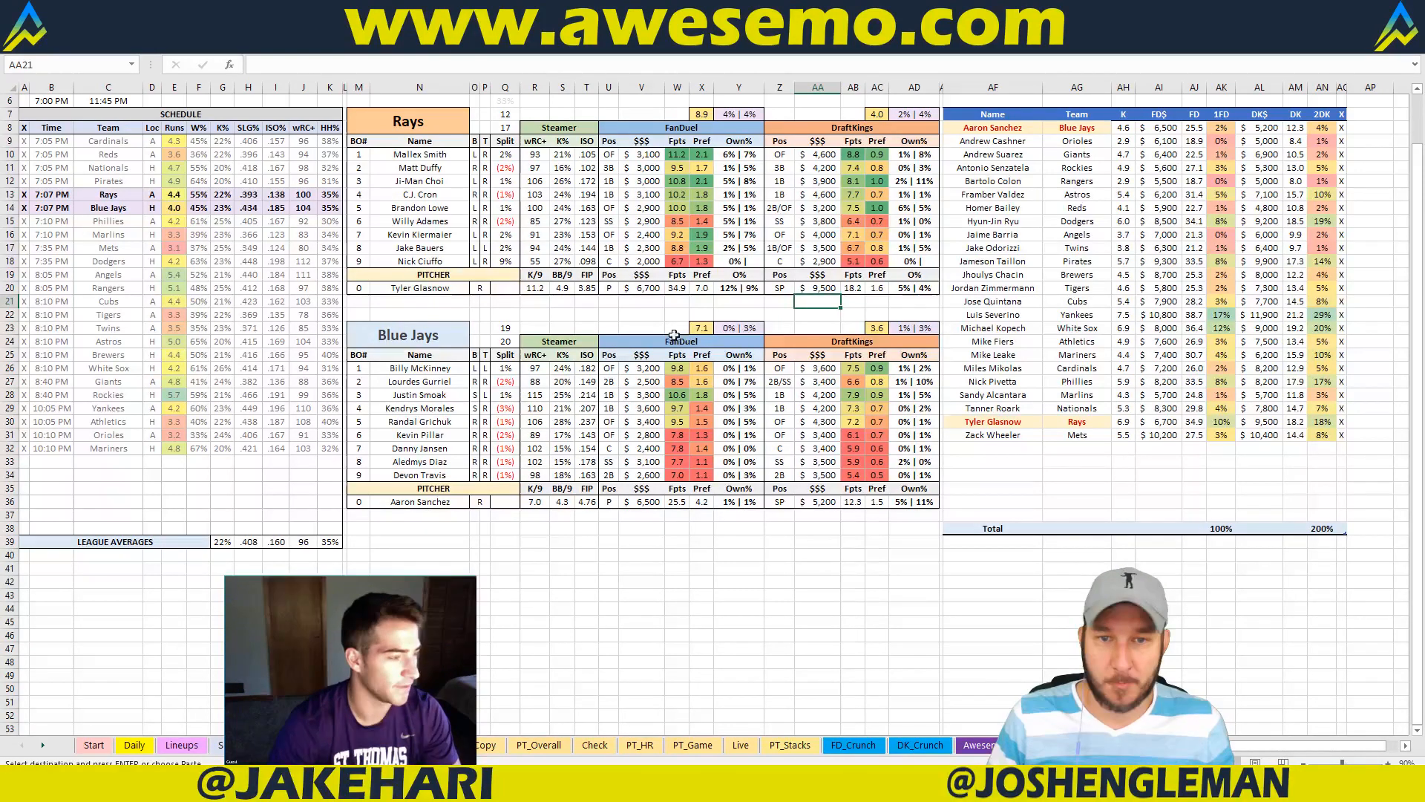
left_click(718, 312)
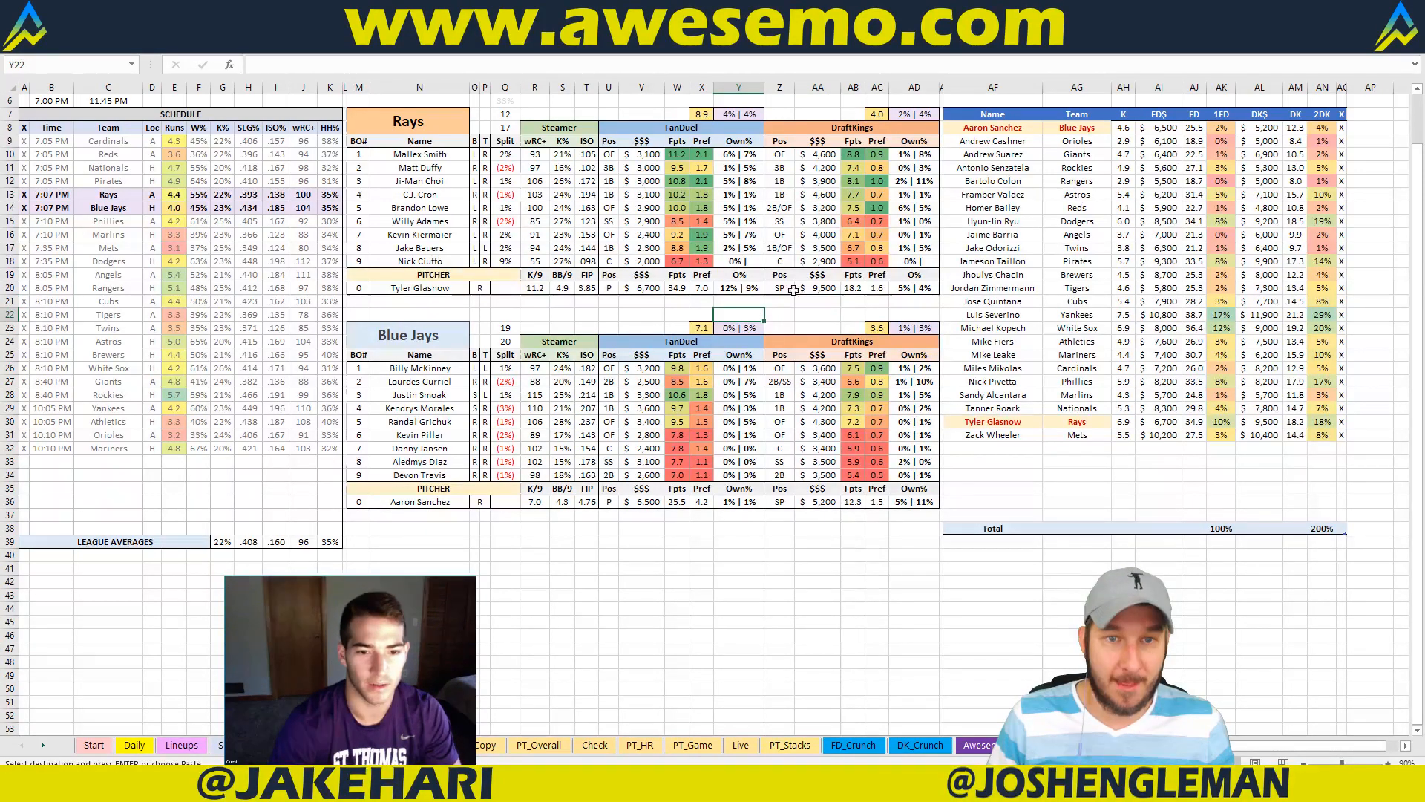
left_click(780, 318)
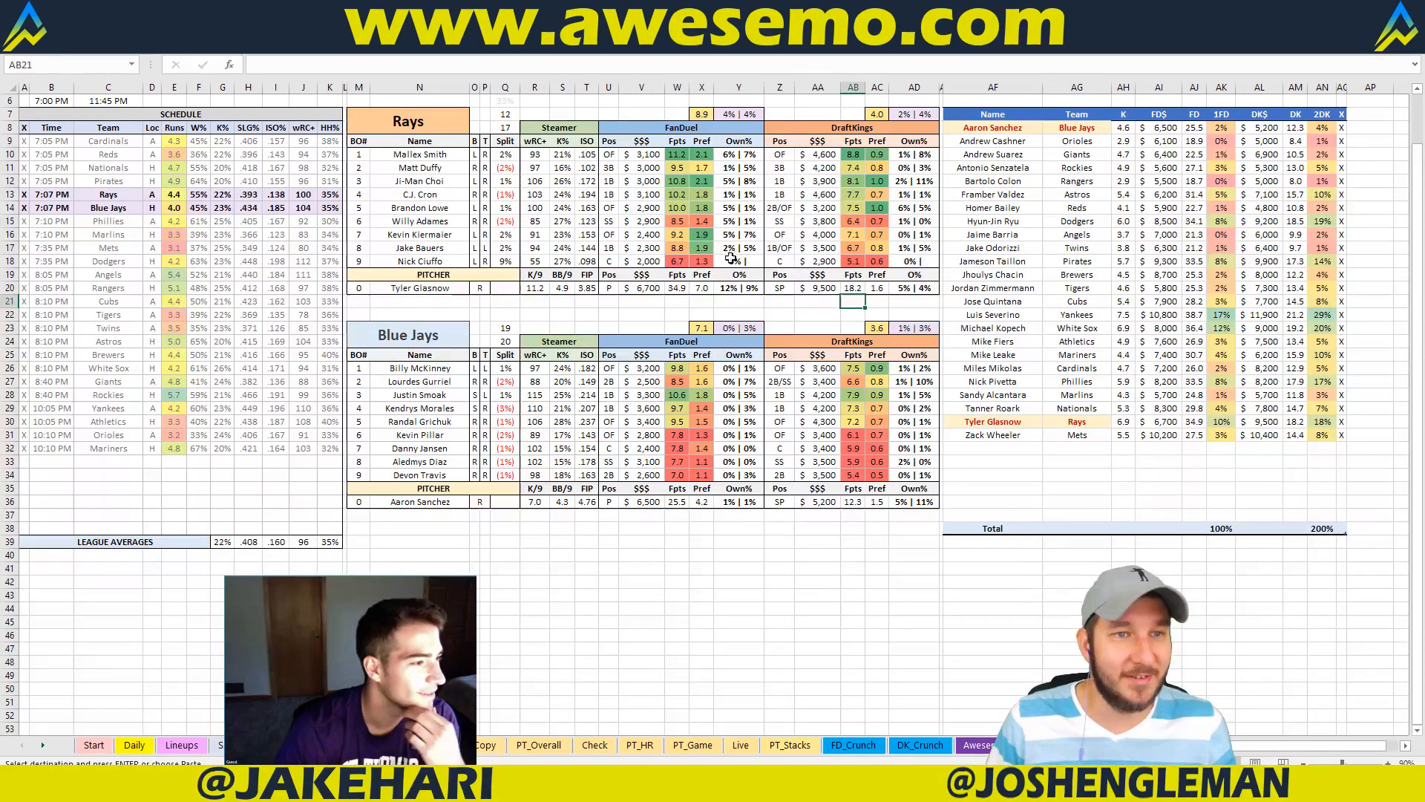
left_click(464, 121)
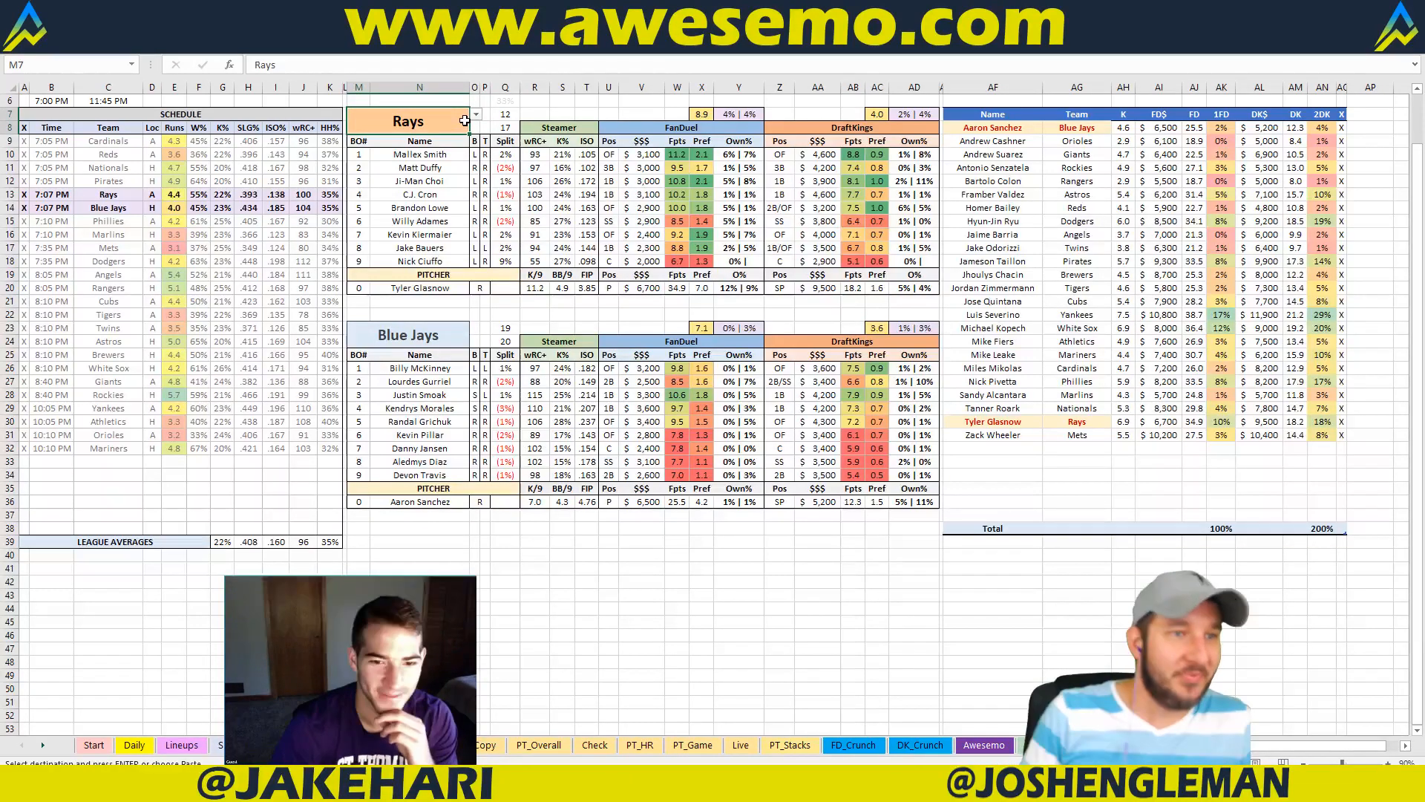
Step: Set the game sheet's team to Phillies to load their matchup, and mark the blank rows between the two lineups
type("Phillies")
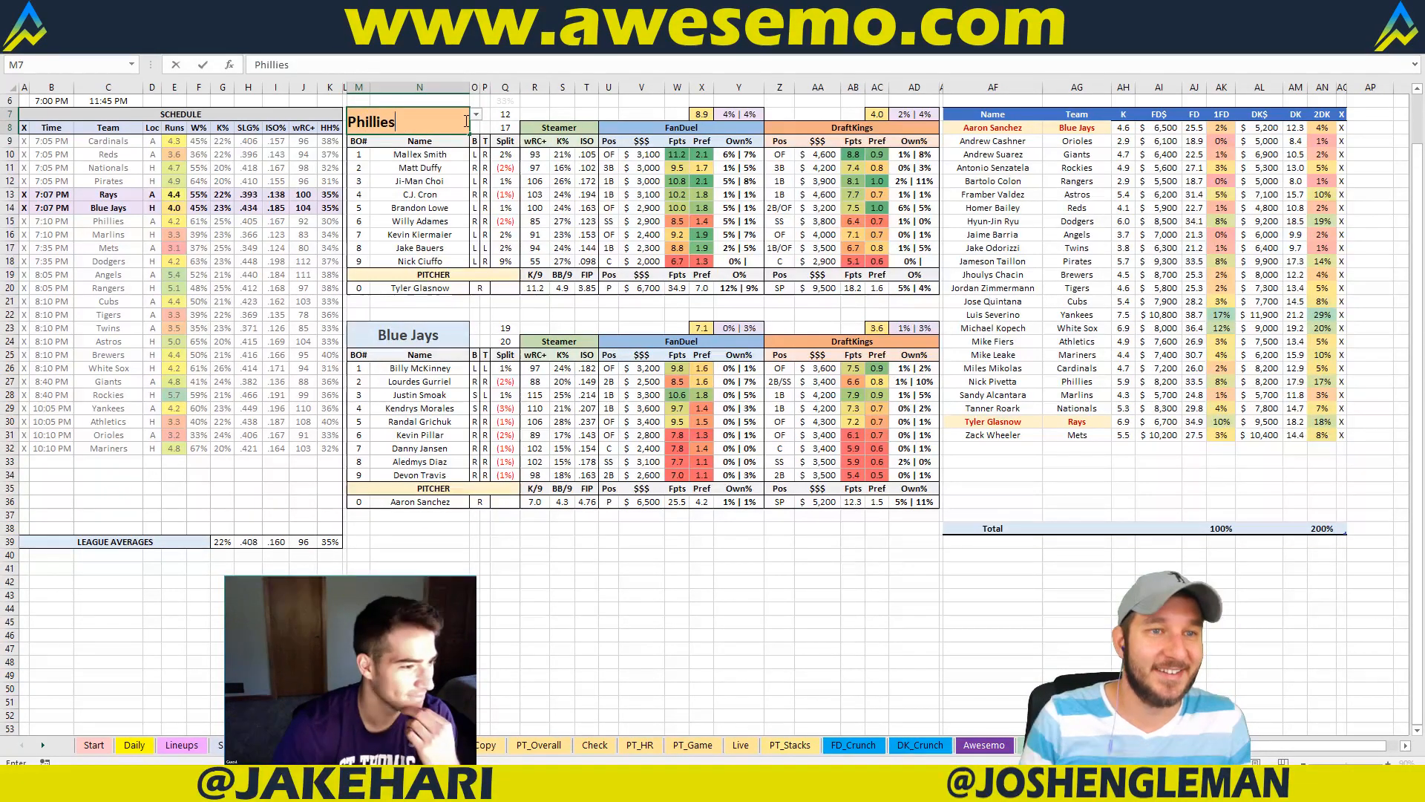
key("Return")
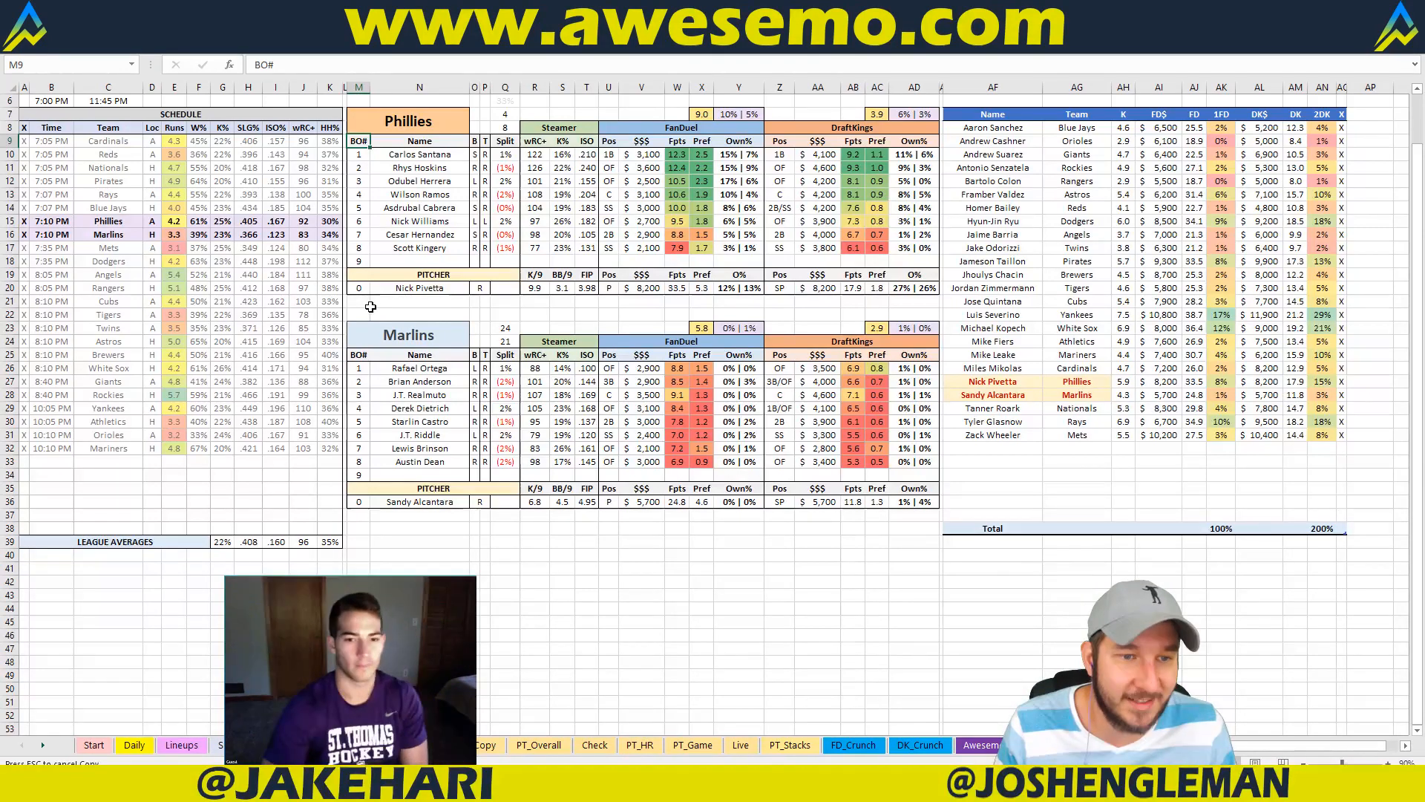
left_click_drag(368, 300, 917, 314)
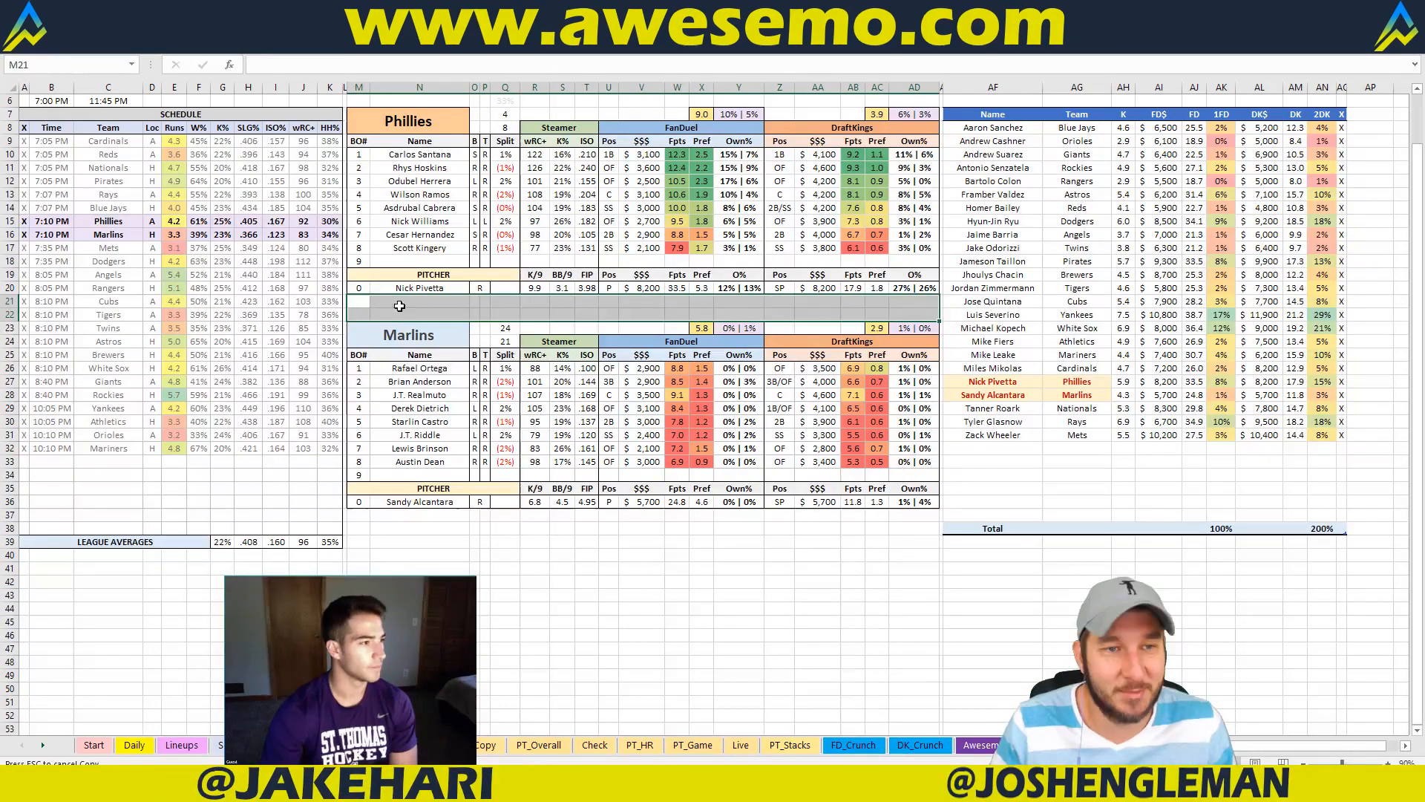
left_click_drag(371, 301, 915, 311)
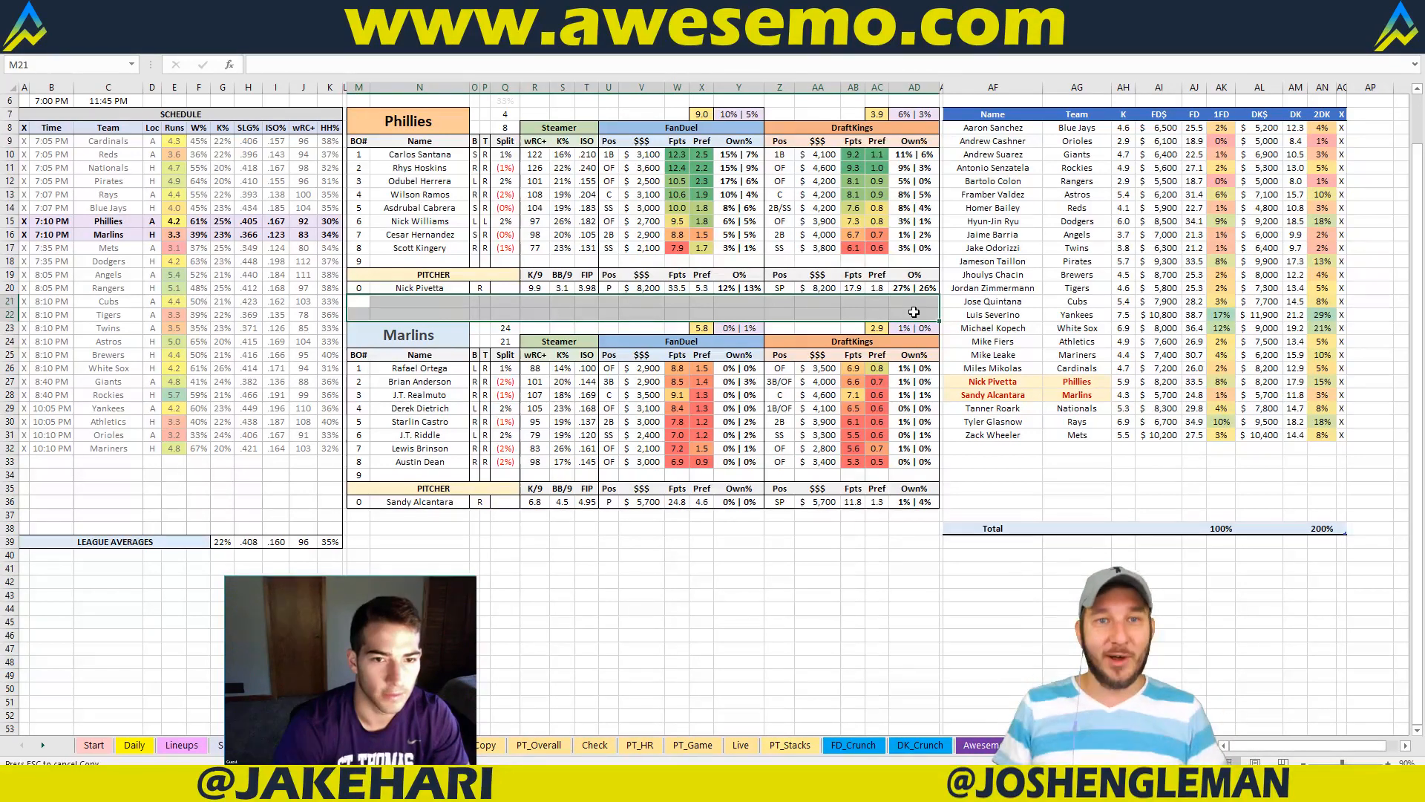
left_click(914, 312)
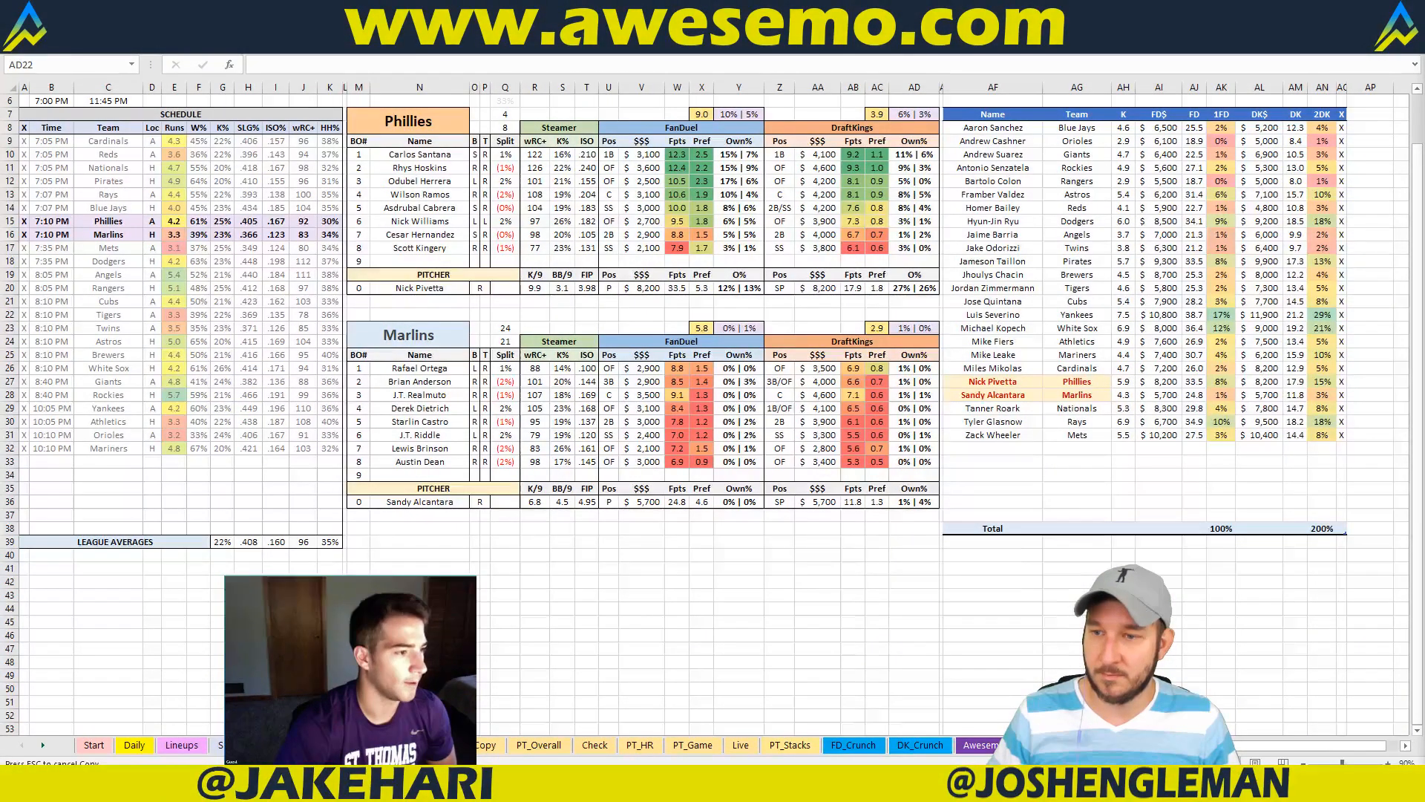
key("alt+Tab")
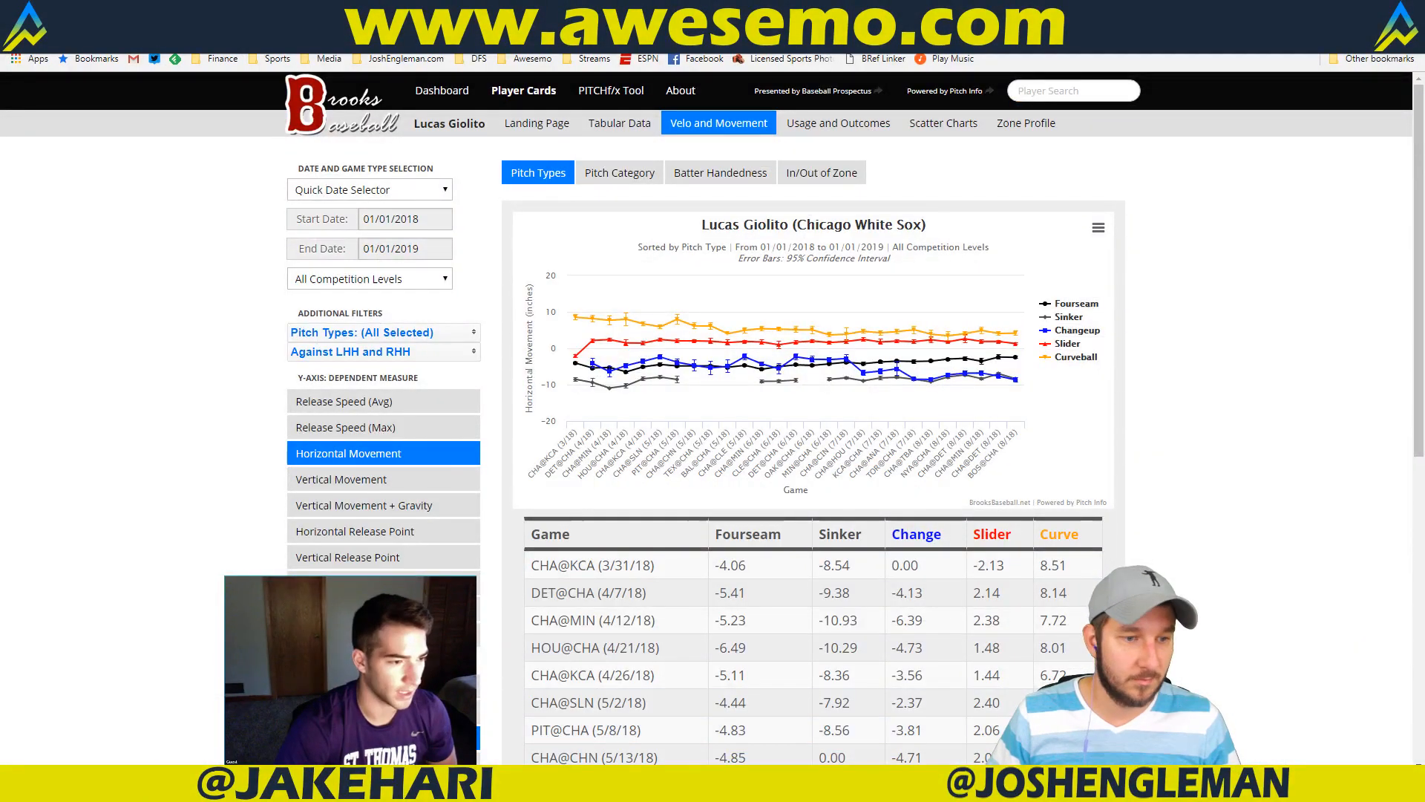
key("alt+Tab")
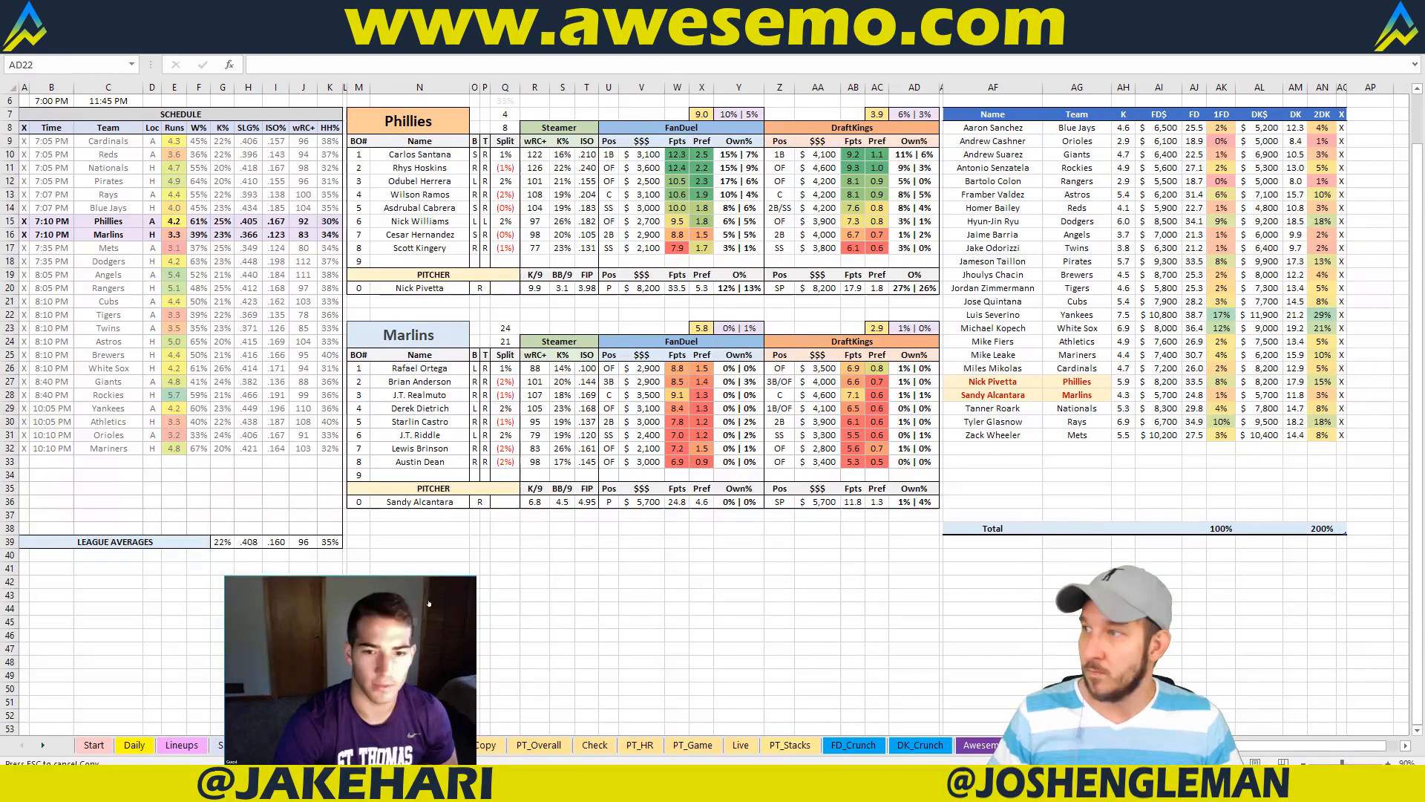
left_click(810, 506)
left_click(850, 526)
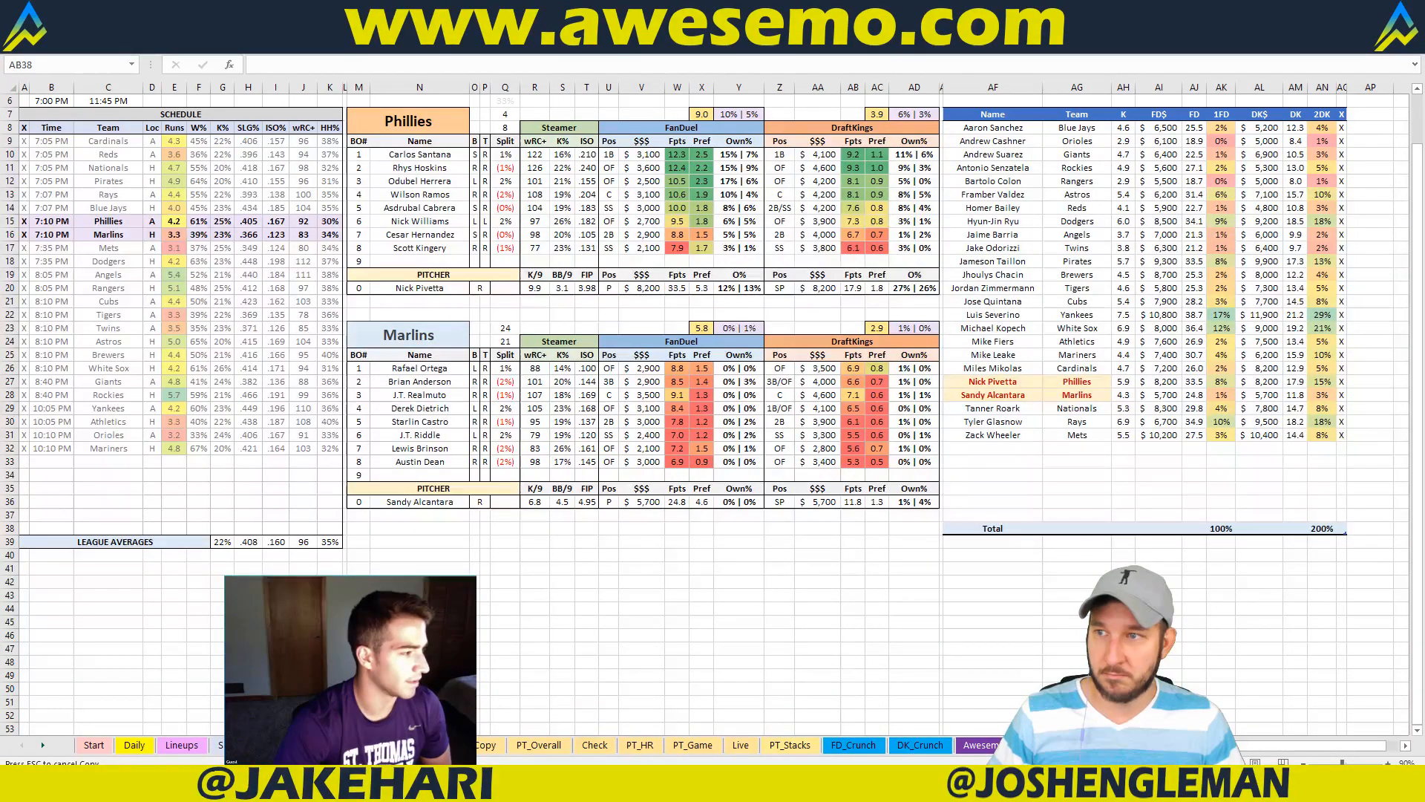
left_click(806, 563)
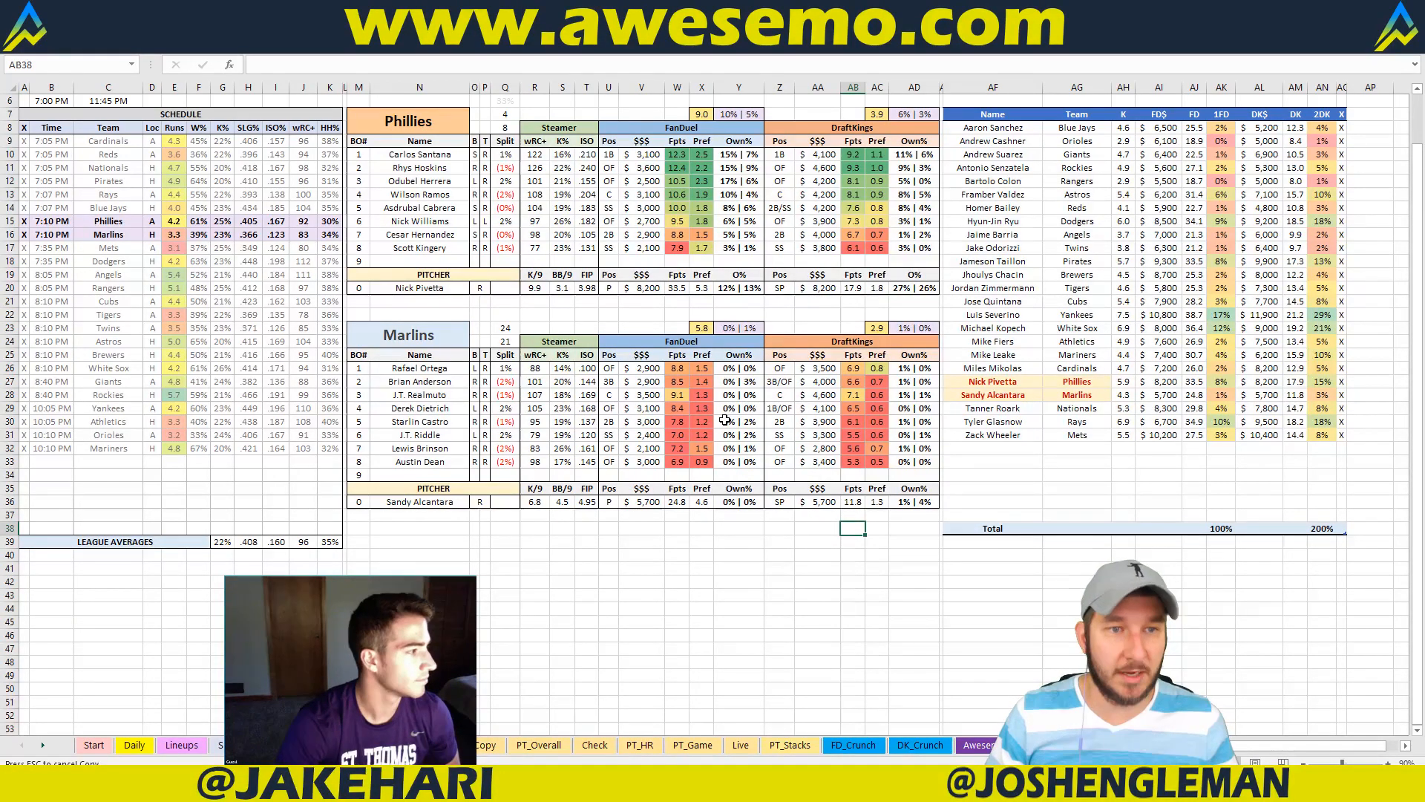
Step: Check the team stack and pitcher ownership pivot tables on the adjacent sheet and return to the game sheet
key("ctrl+Page_Down")
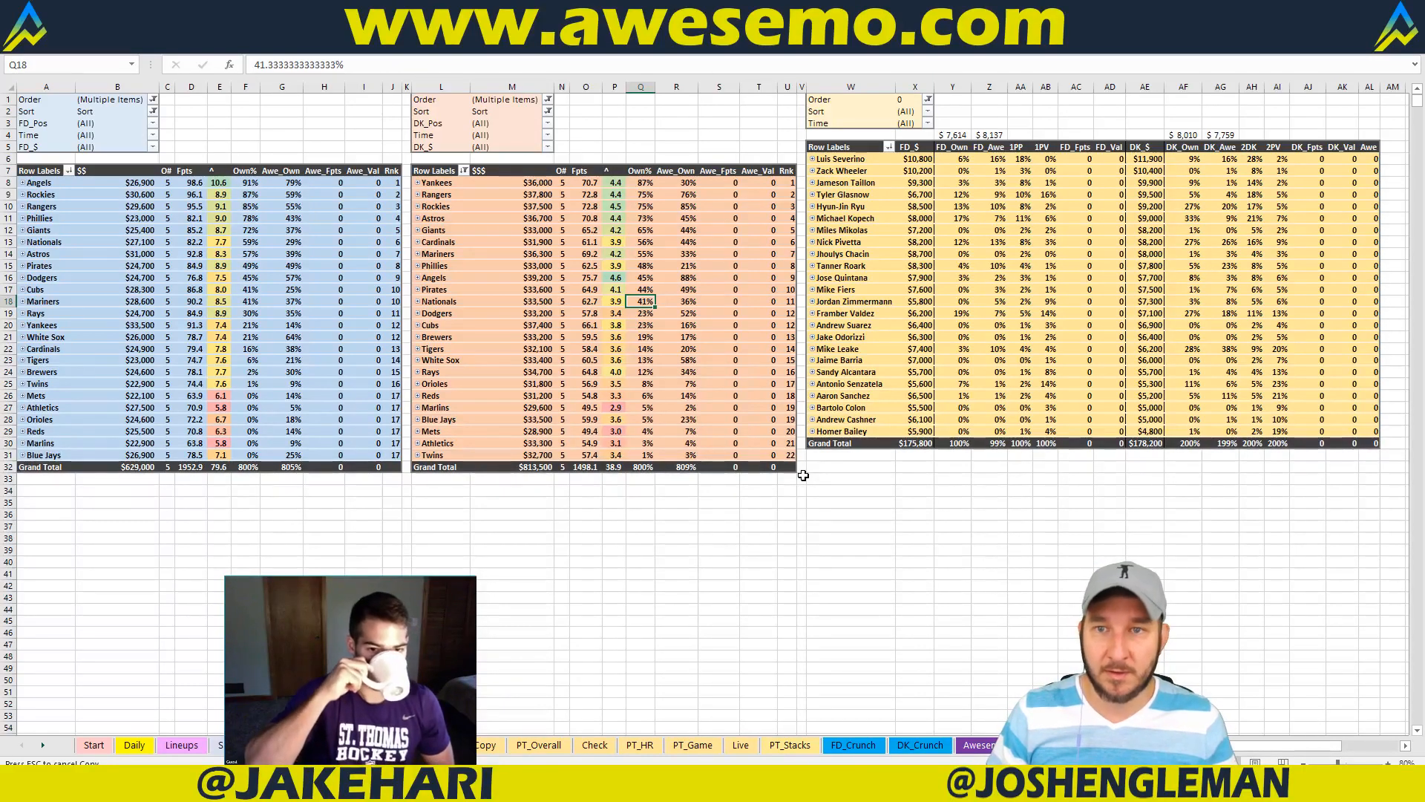
left_click(430, 744)
left_click(482, 572)
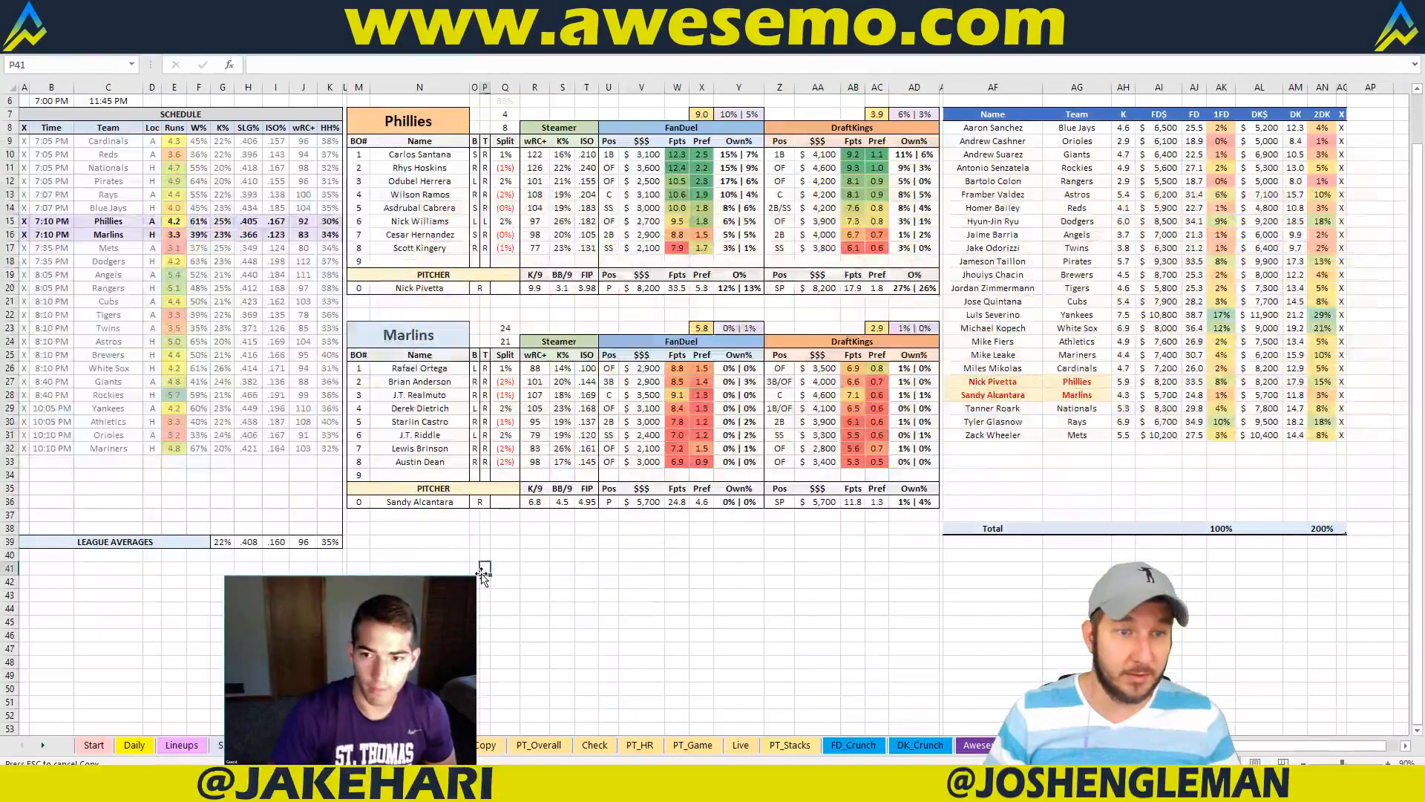
Step: Review the Phillies and Marlins FanDuel and DraftKings salaries, projected points and ownership
left_click(590, 327)
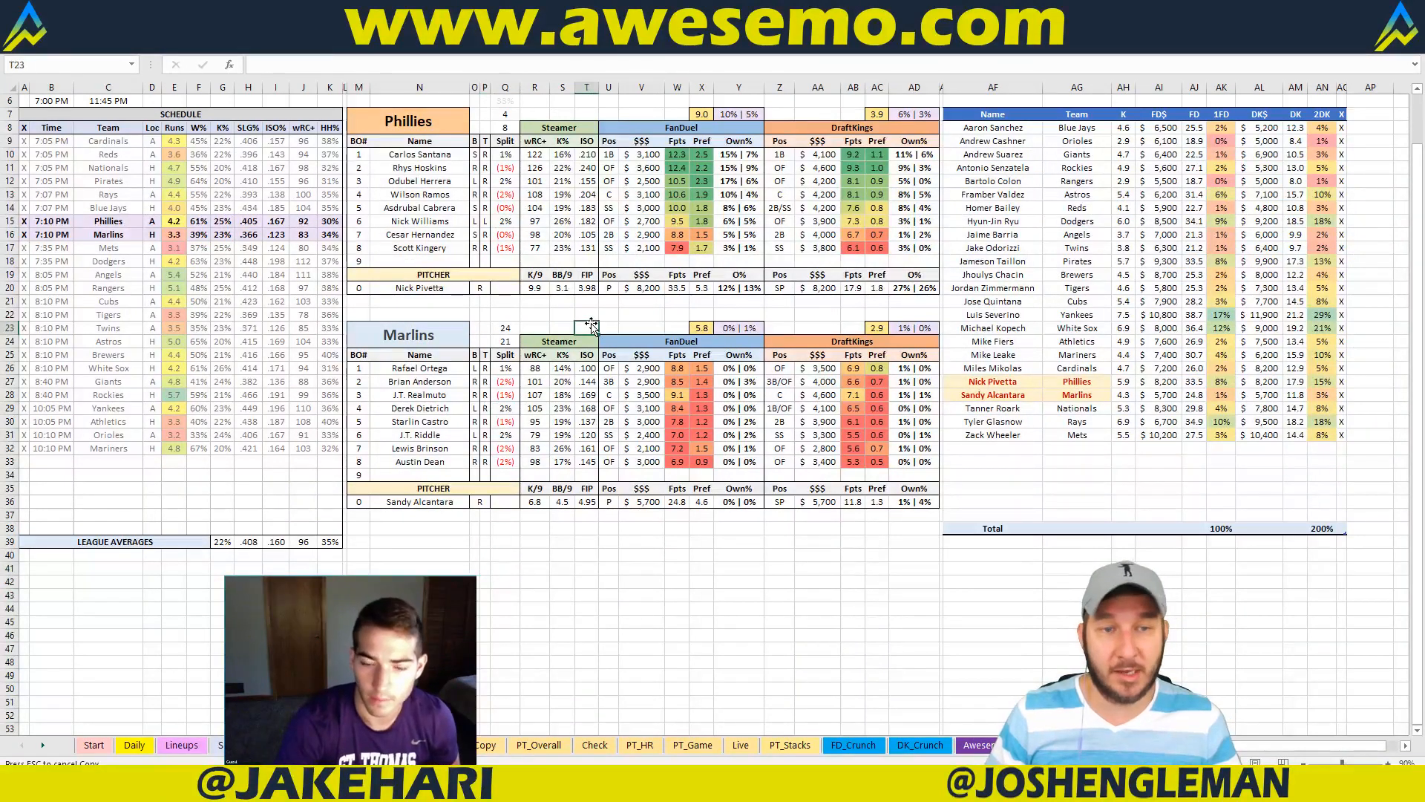
left_click(793, 568)
left_click(689, 492)
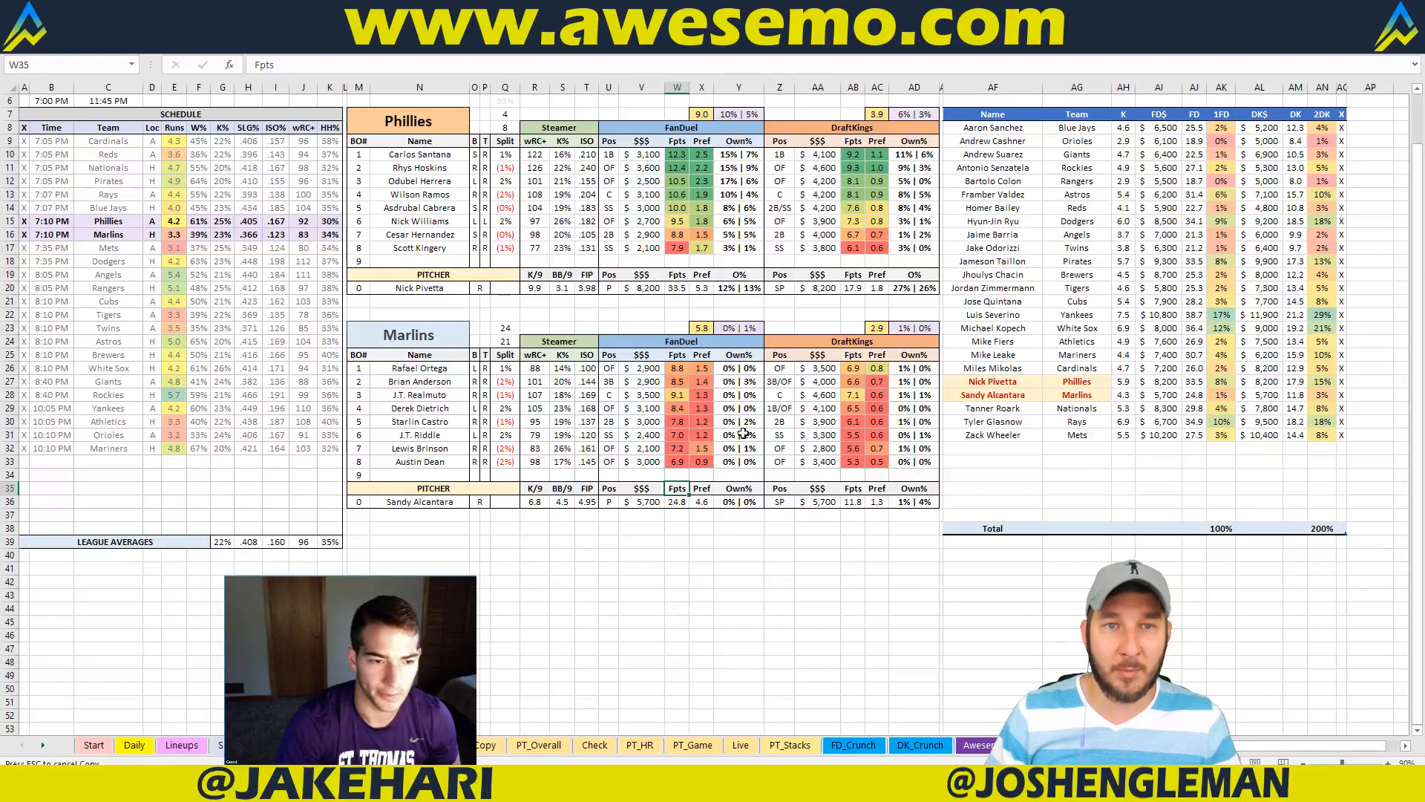
left_click(822, 316)
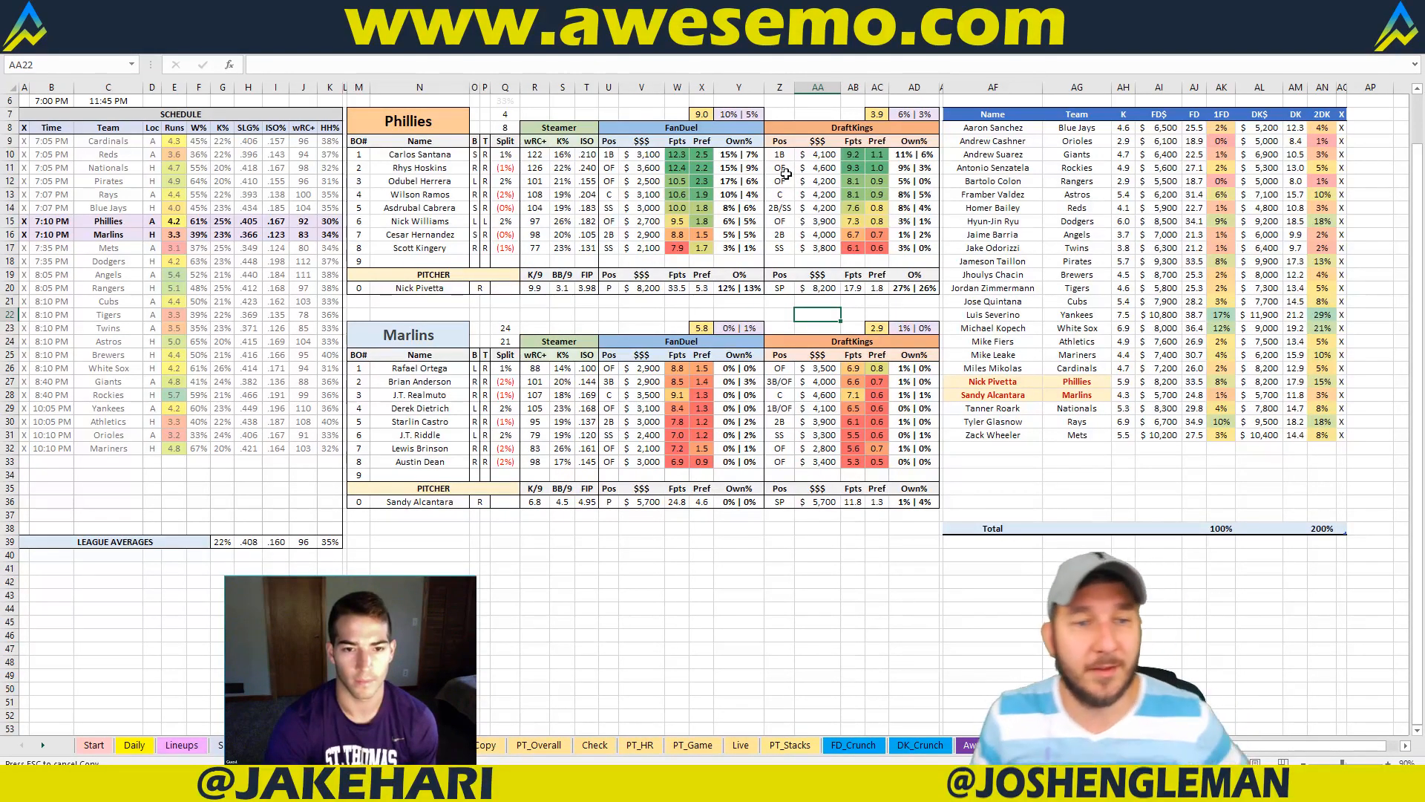
left_click(734, 130)
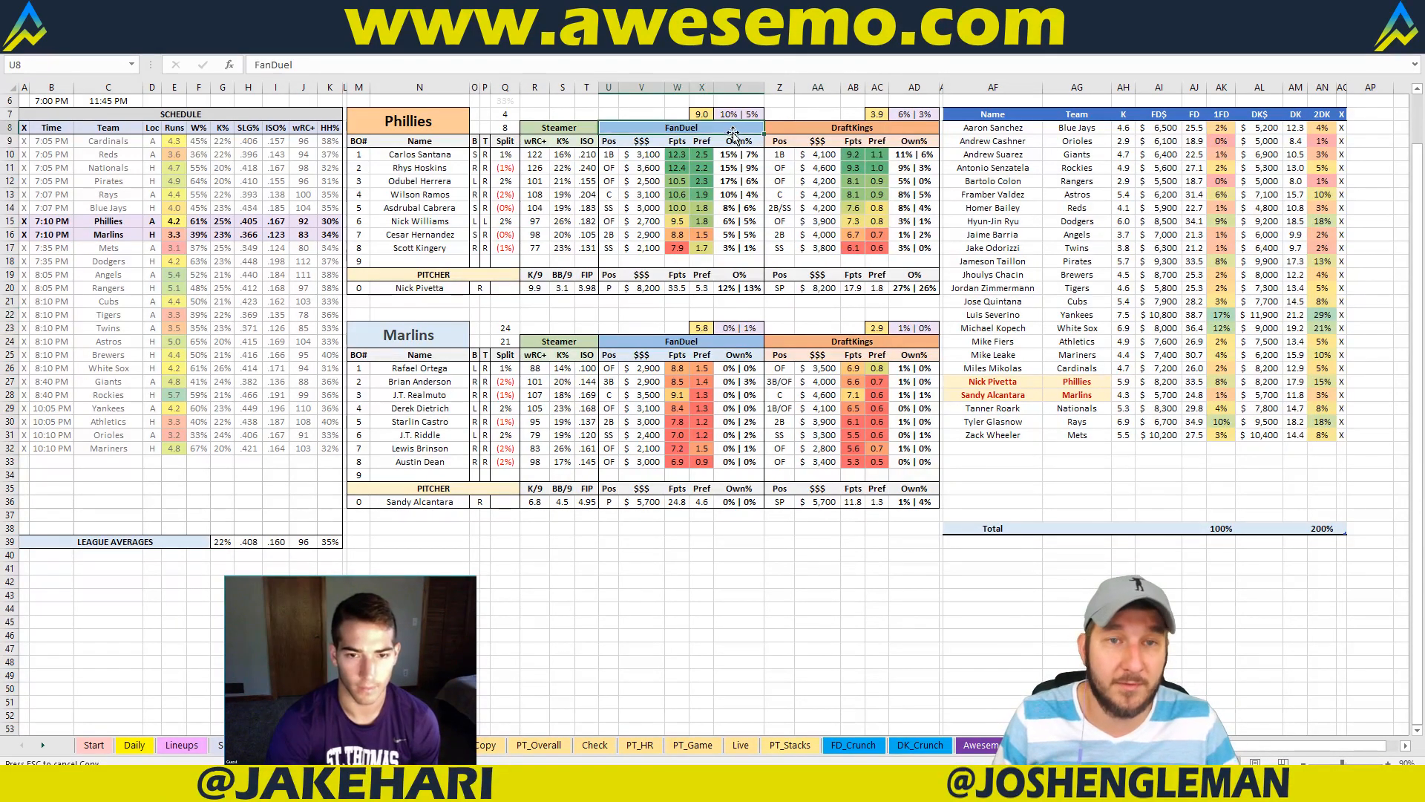
left_click(674, 221)
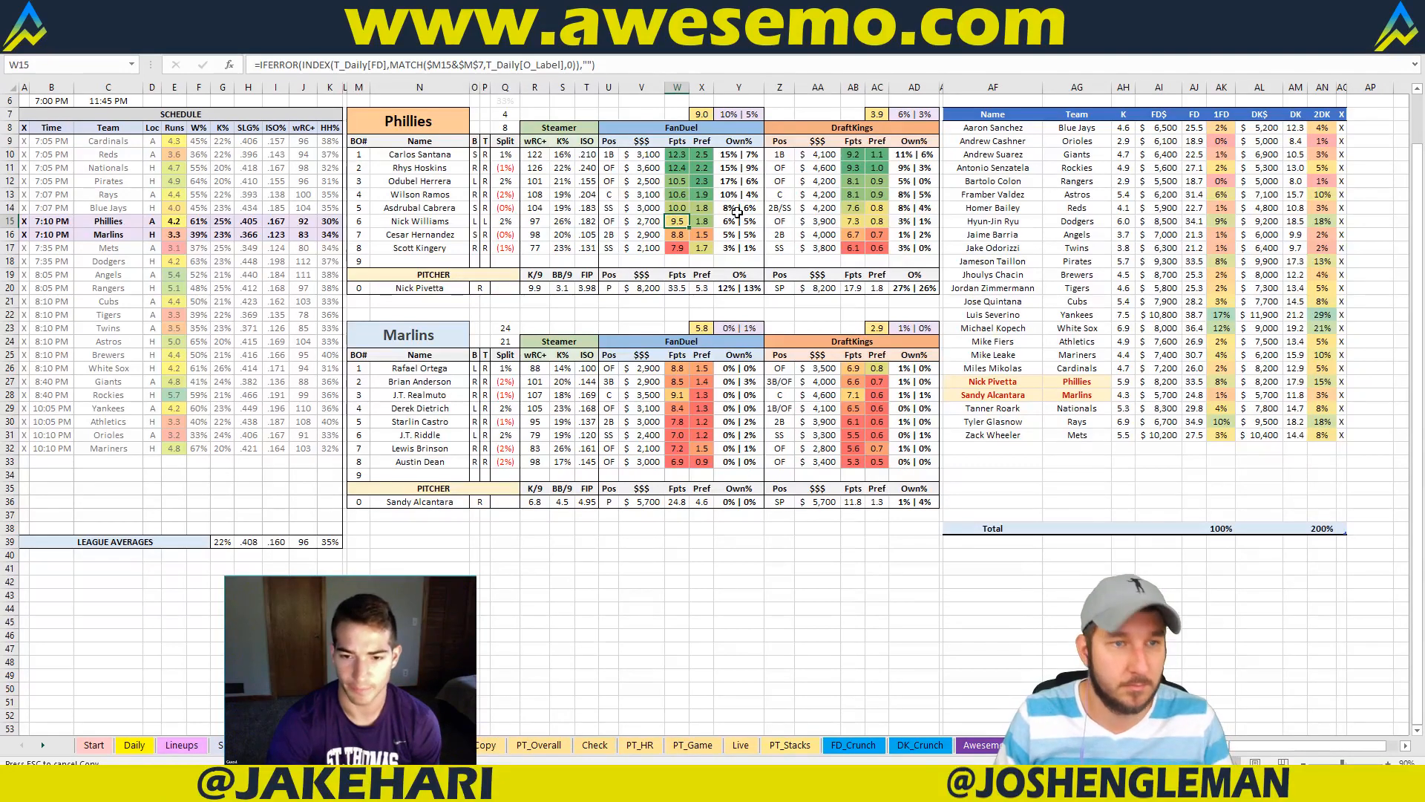
left_click(399, 120)
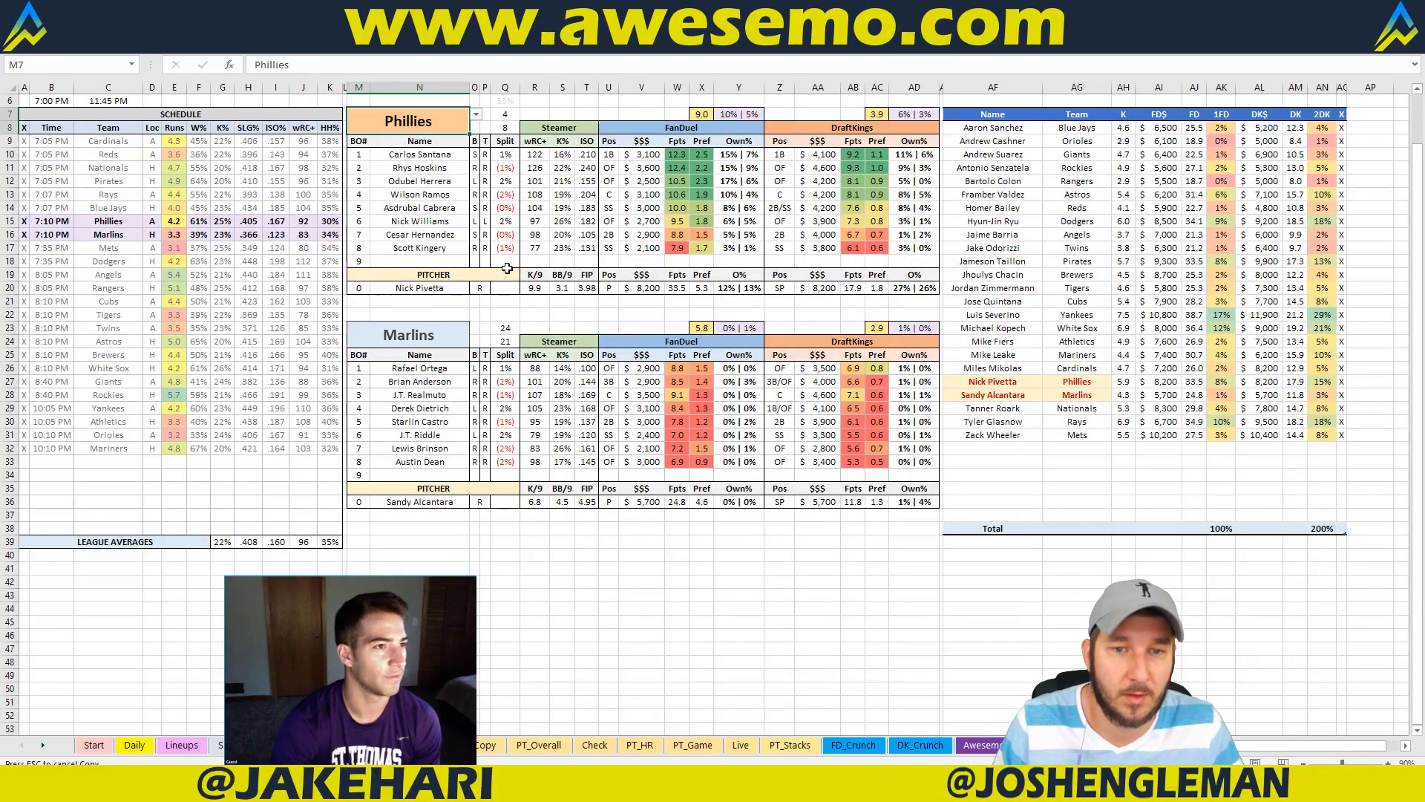
Step: Switch to FanGraphs in the browser, search for Sandy Alcantara and open his player page
left_click(131, 785)
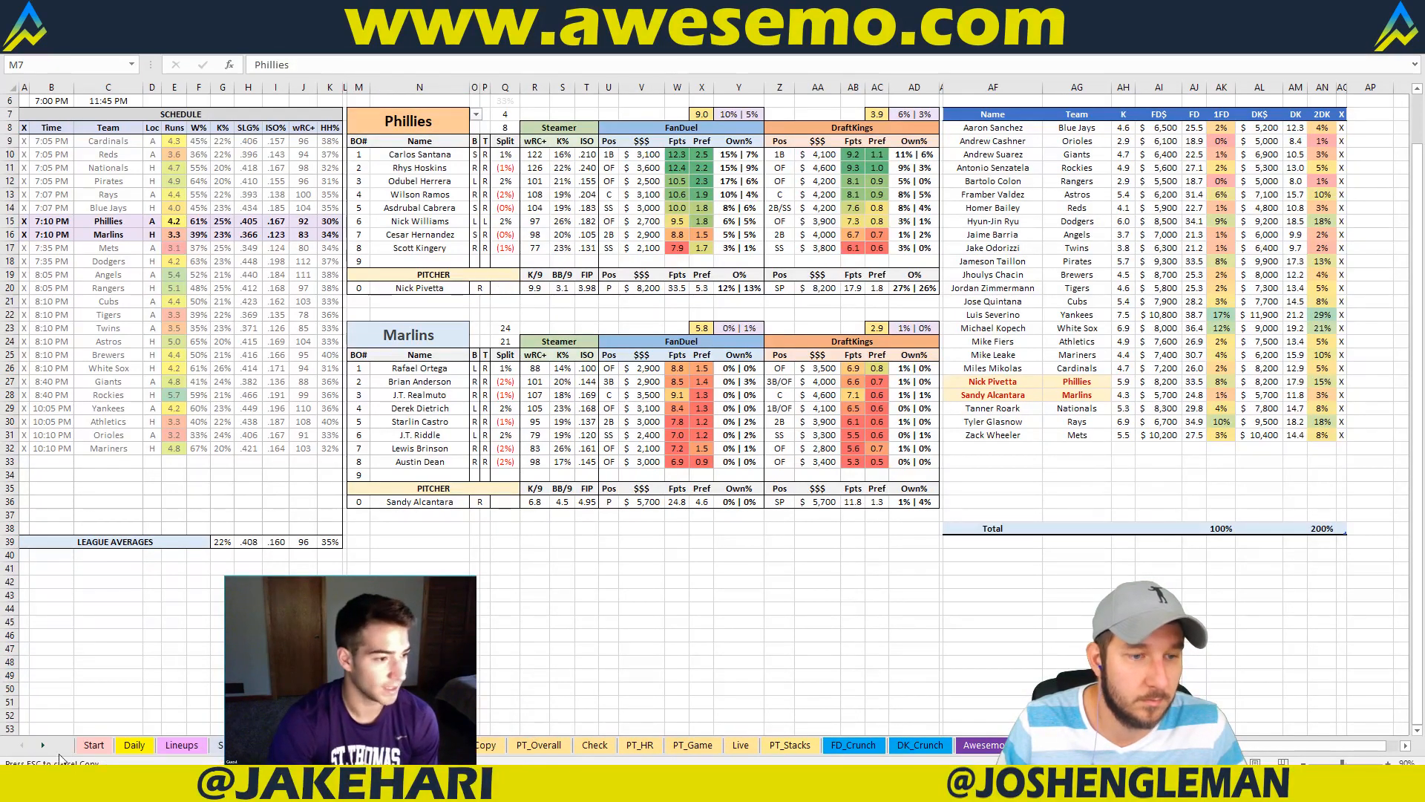
left_click(77, 720)
left_click(460, 10)
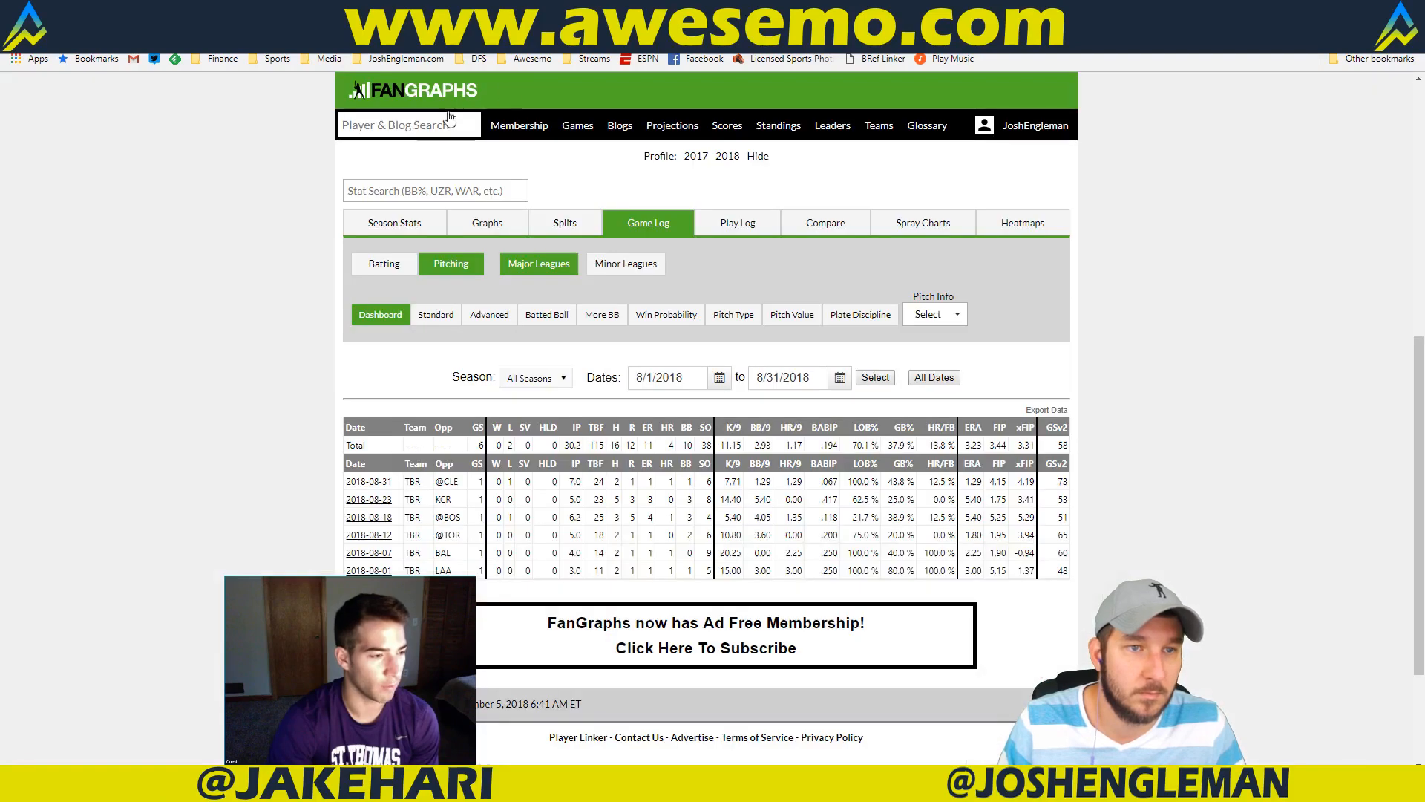
left_click(421, 128)
type("sandy alca")
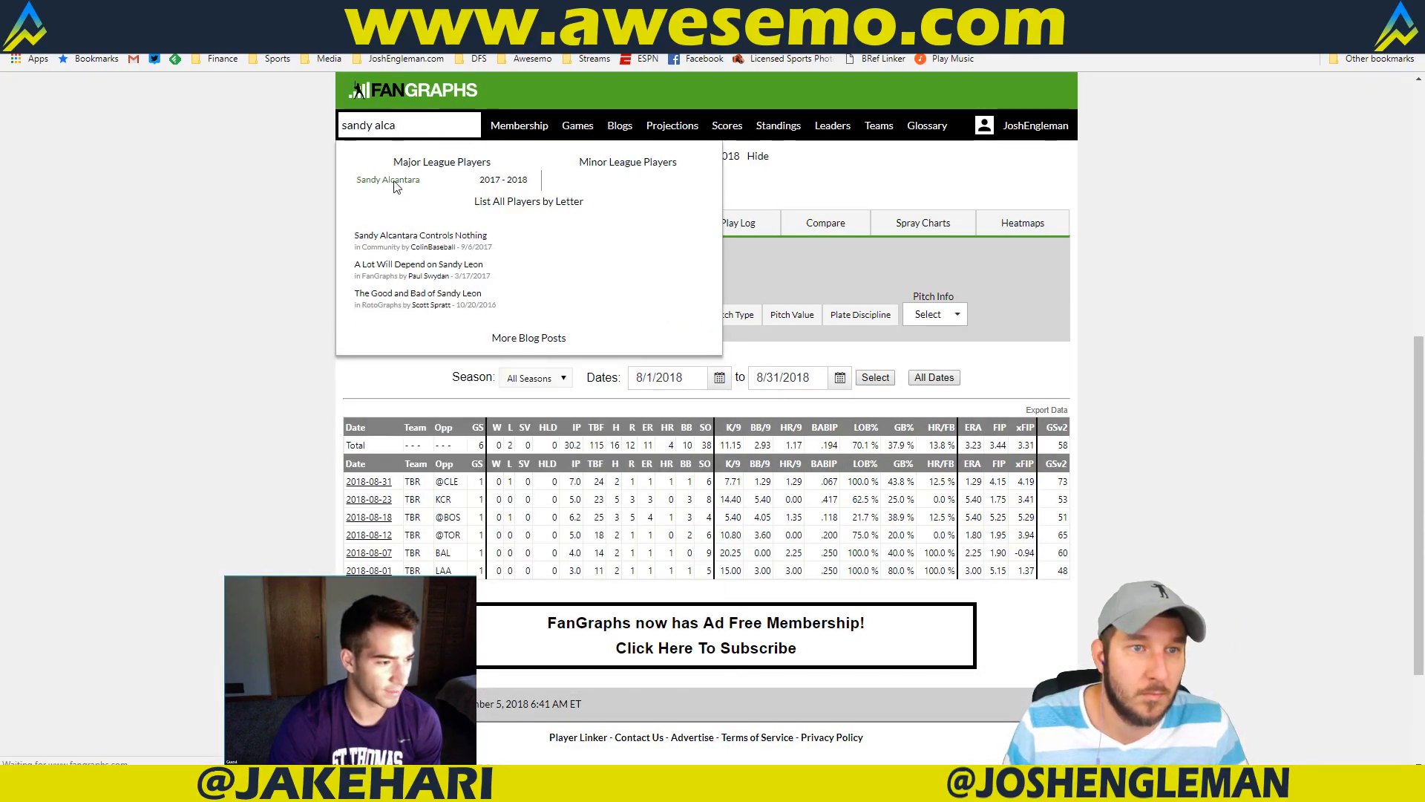
left_click(394, 186)
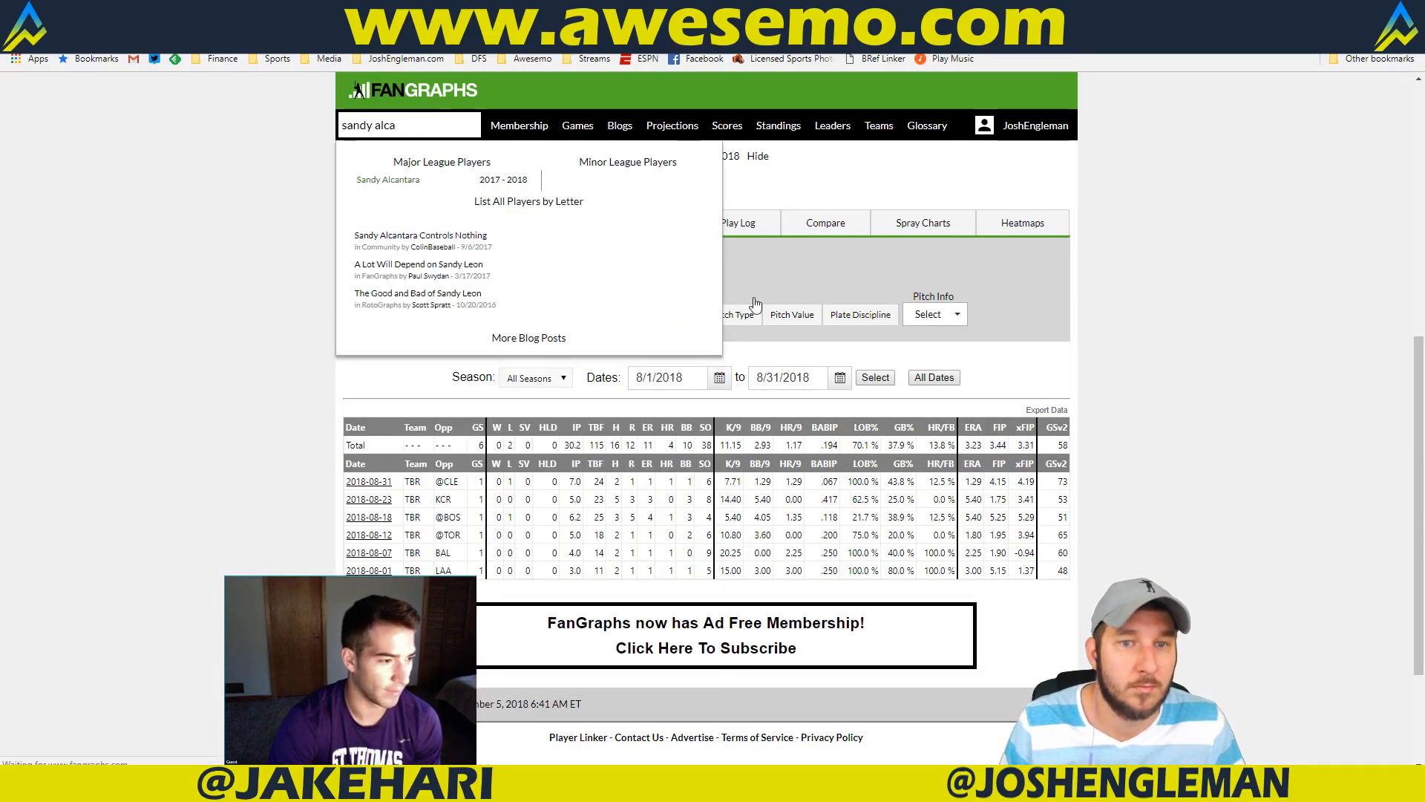
Step: Examine Alcantara's 2018 major-league pitching game log and his prospects report
scroll(739, 507, "down", 4)
left_click(648, 505)
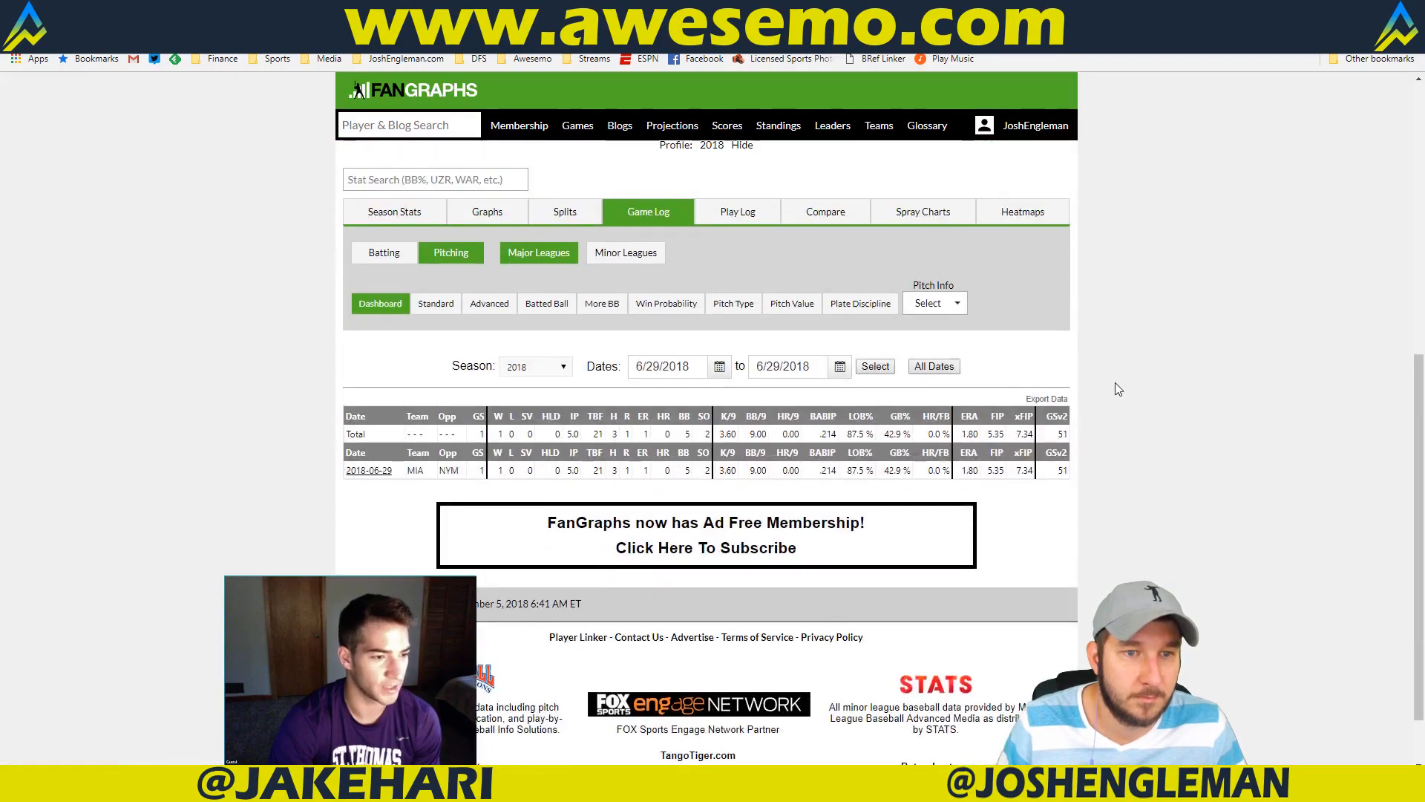
scroll(1187, 360, "up", 7)
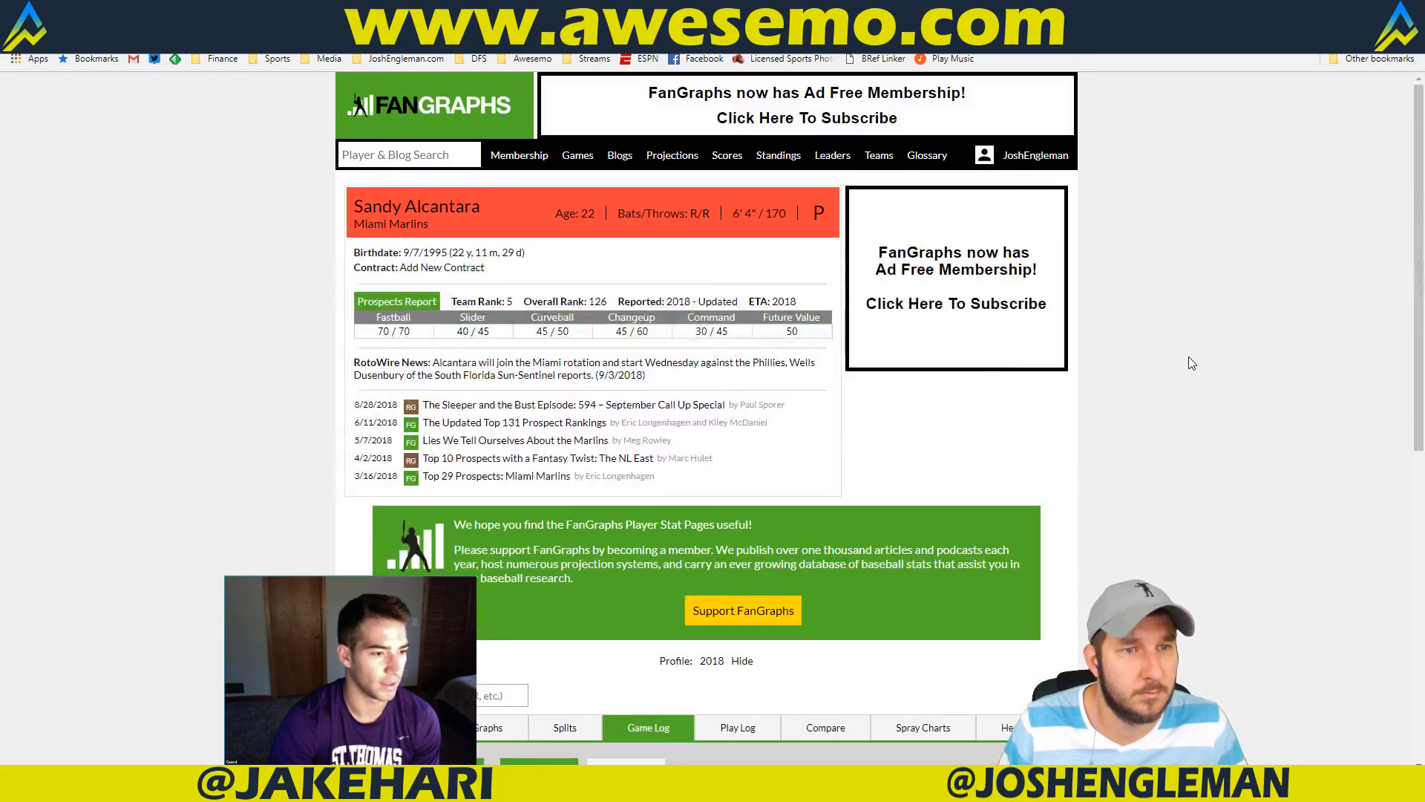
scroll(1188, 356, "down", 7)
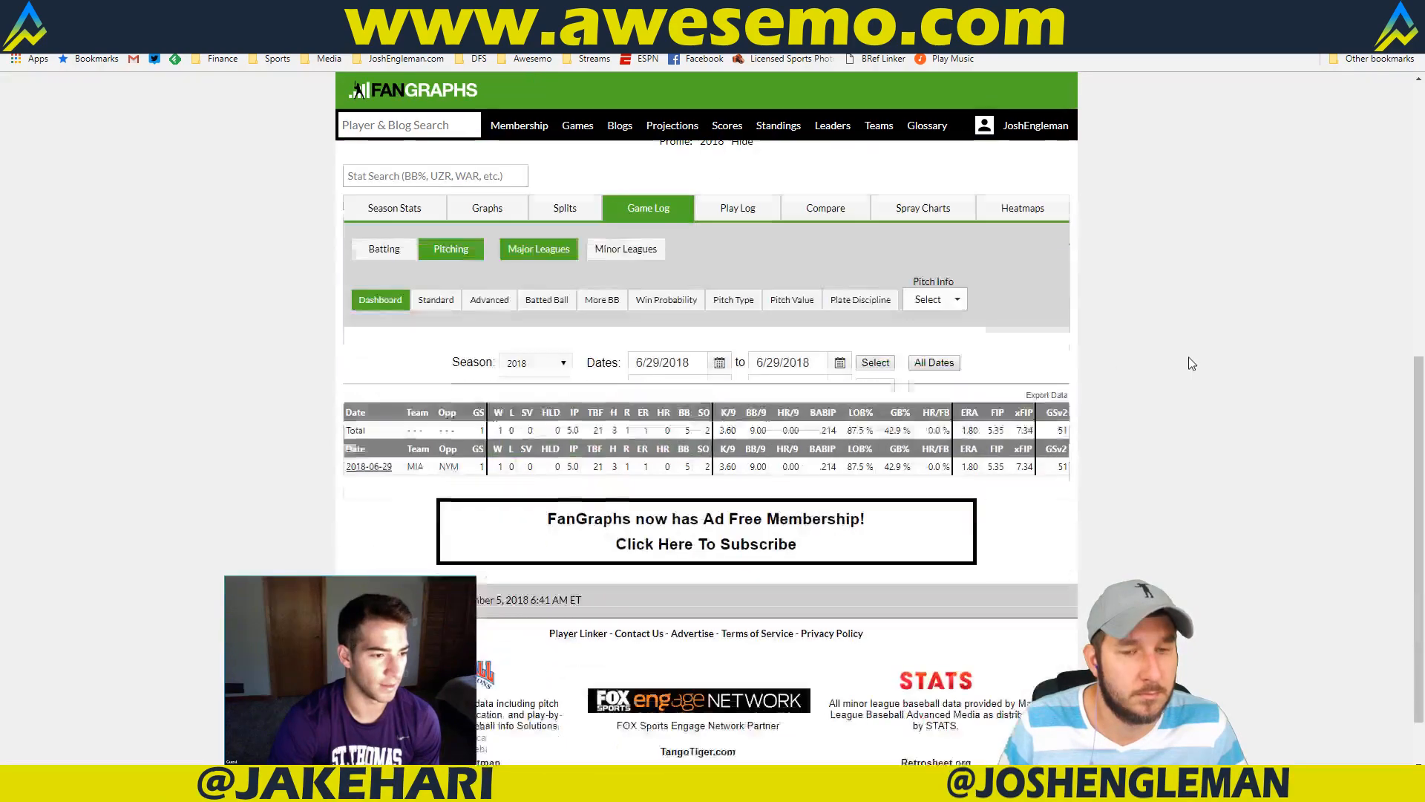
Step: Examine Alcantara's 2018 minor-league game log with standard and advanced stats, and open his pitching splits
left_click(626, 250)
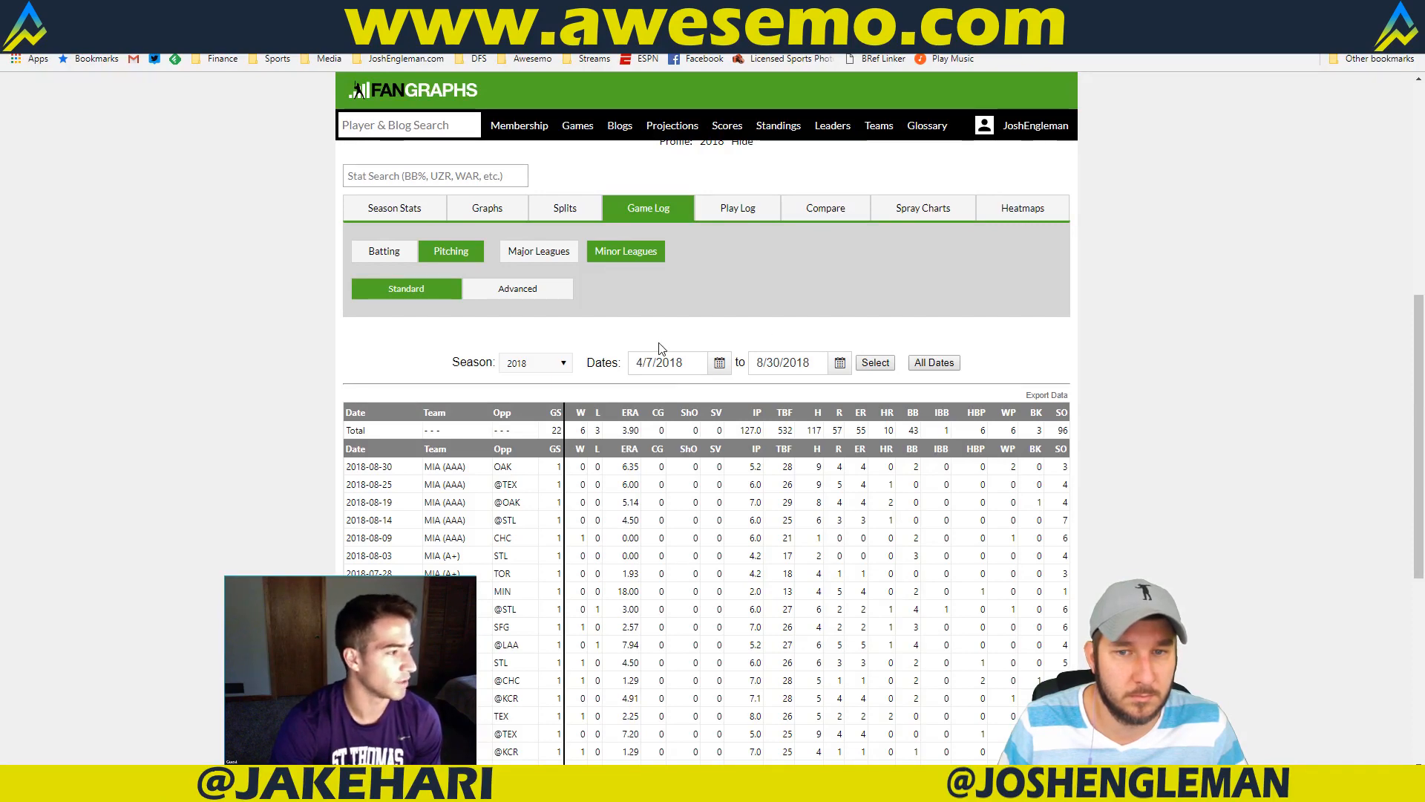
left_click(520, 291)
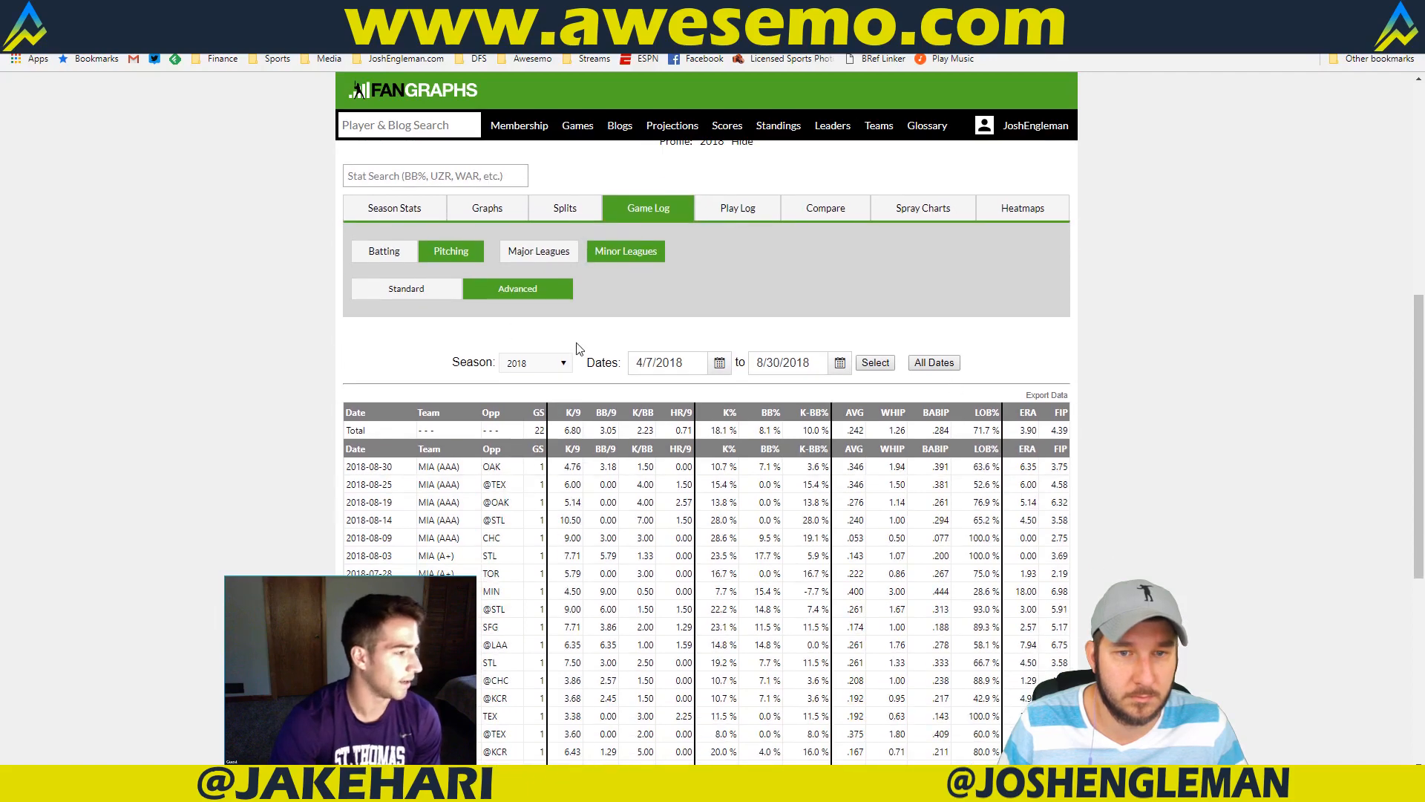
scroll(953, 296, "down", 1)
scroll(953, 296, "down", 1)
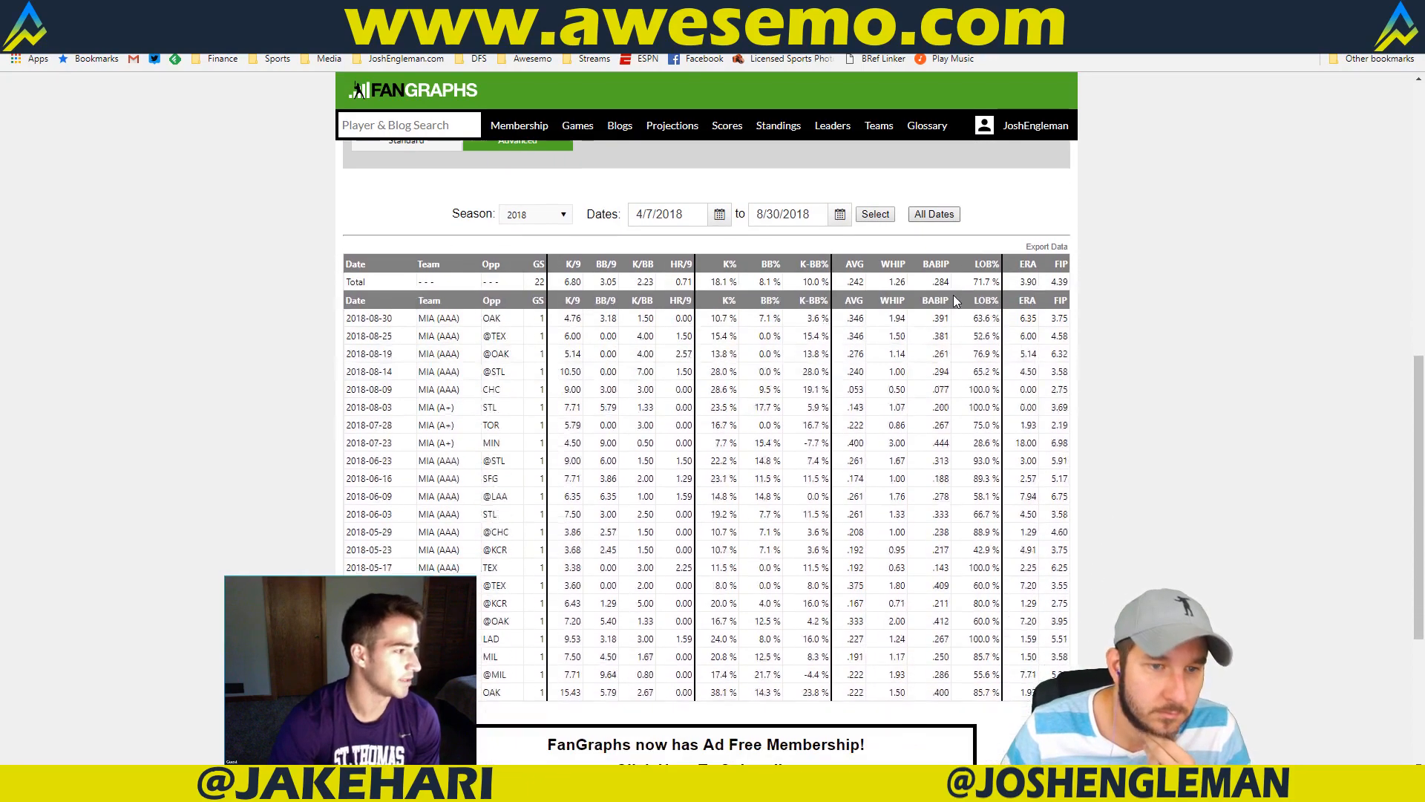
scroll(953, 299, "up", 2)
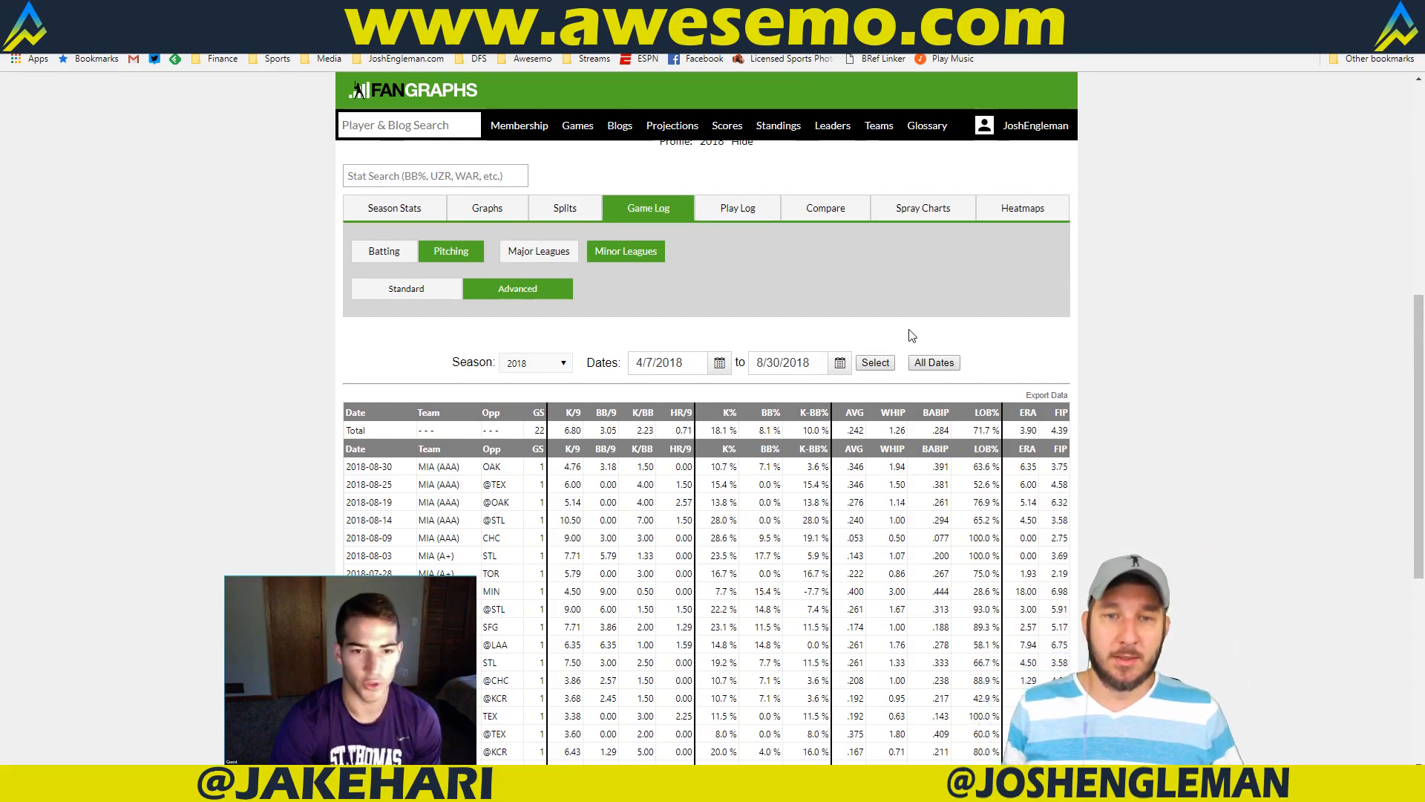
left_click(564, 211)
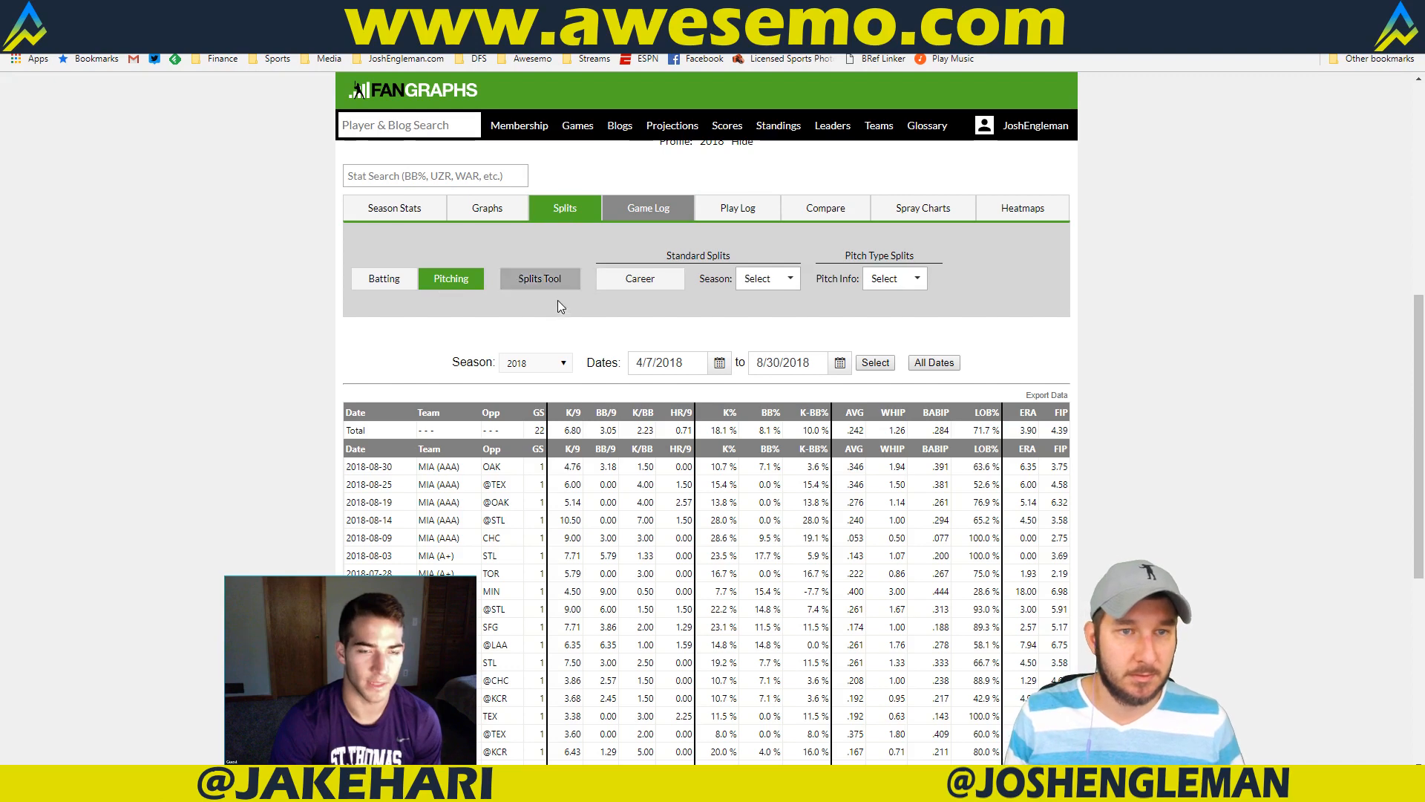
left_click(582, 213)
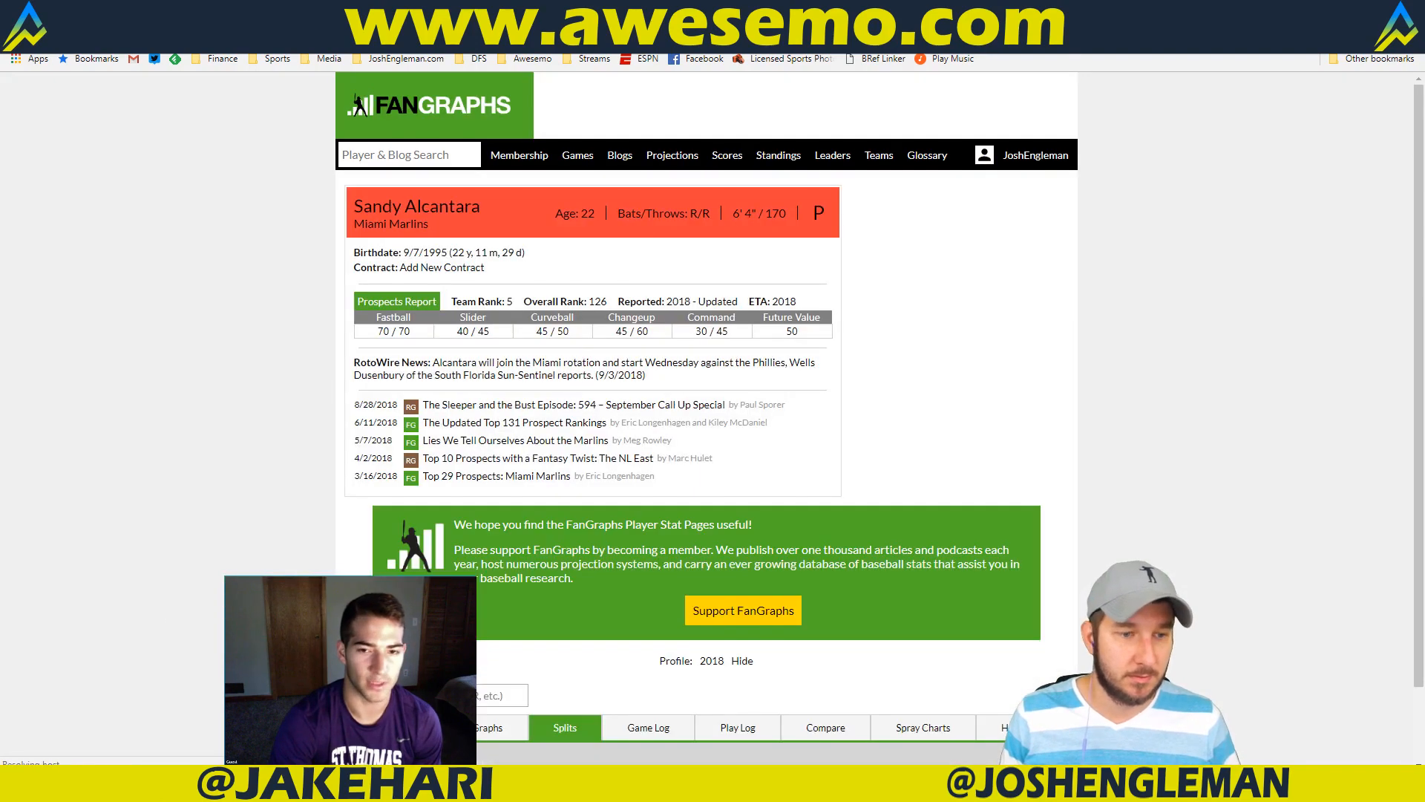
Step: Switch back to Excel and go over the Phillies and Marlins lineups, projections and pitcher table again
key("alt+Tab")
left_click(505, 555)
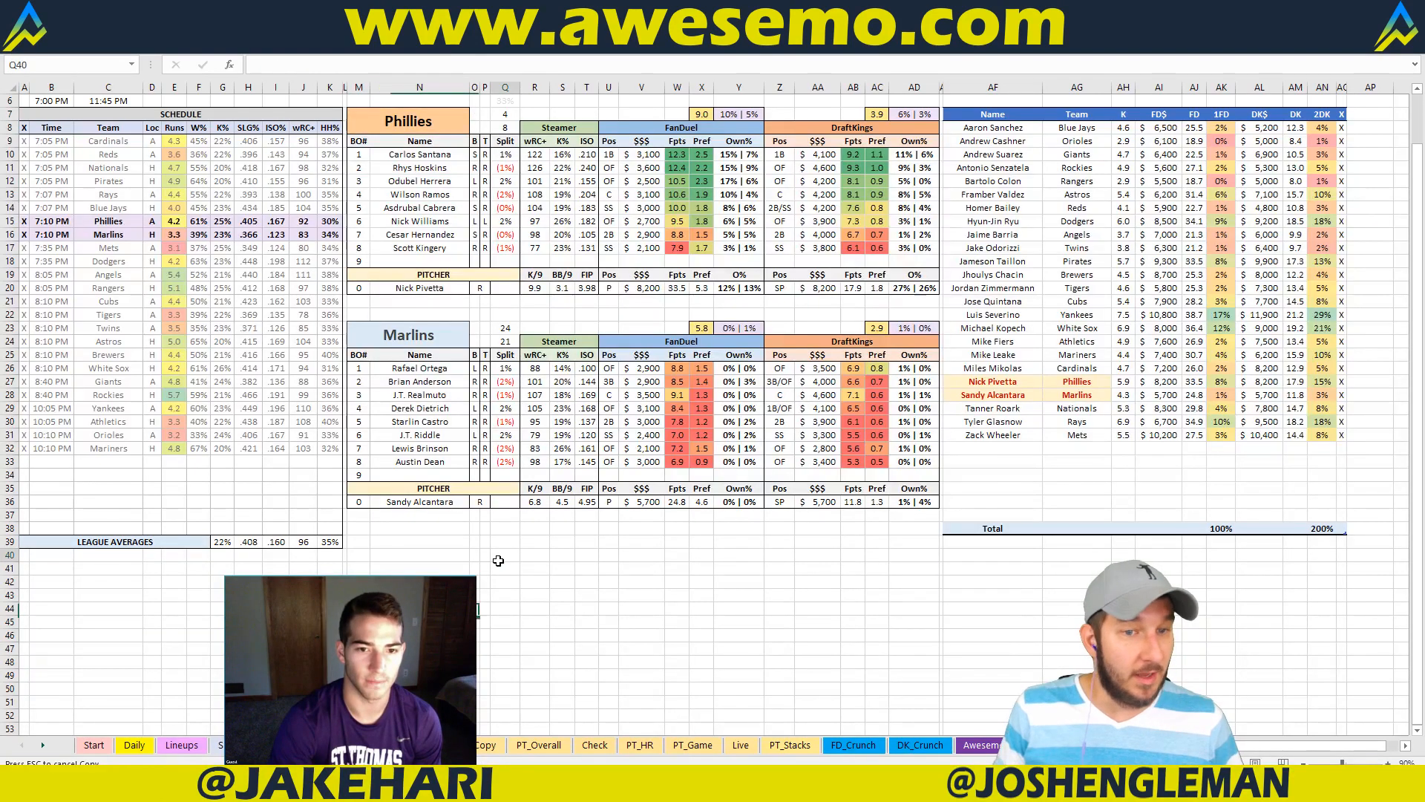
left_click(425, 542)
left_click(418, 126)
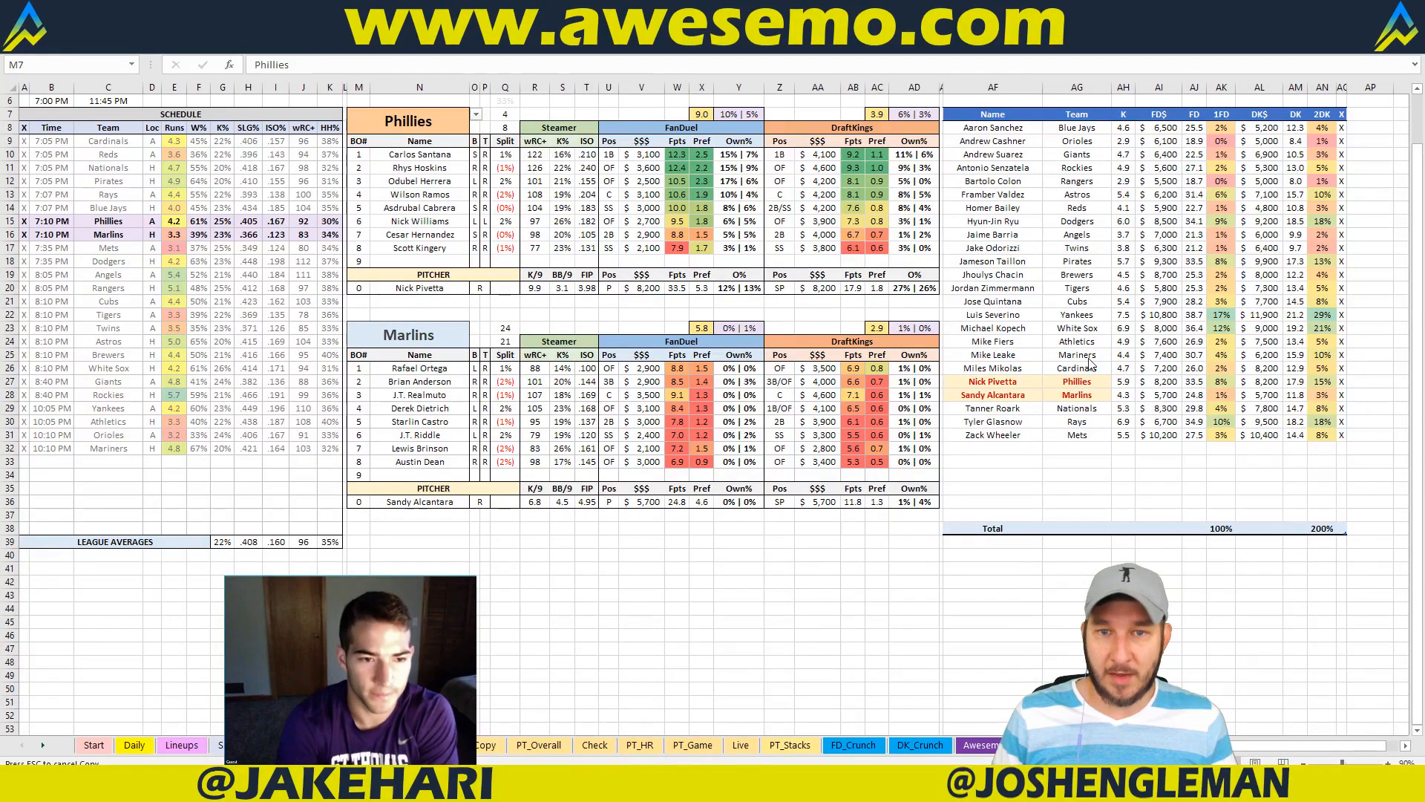
left_click(371, 566)
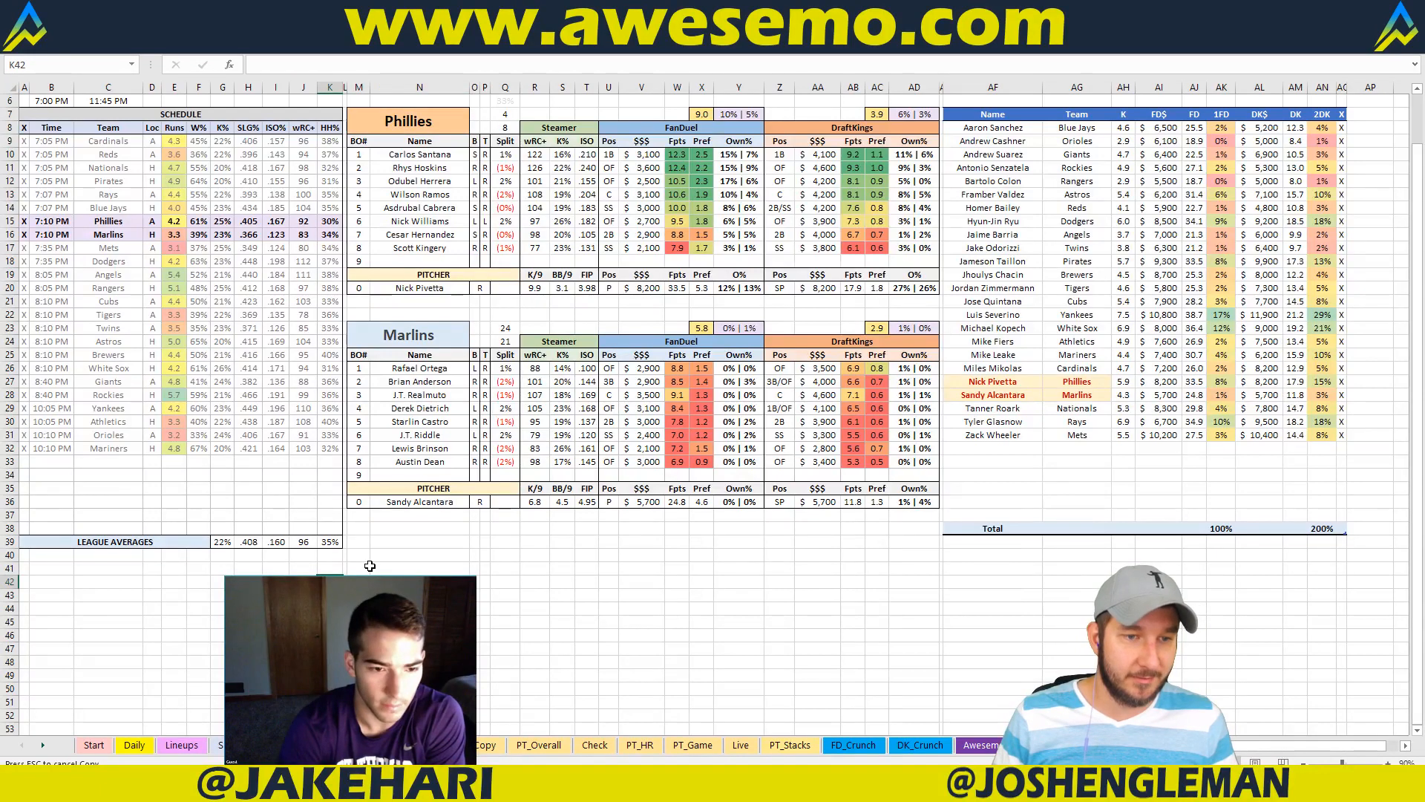
left_click(404, 556)
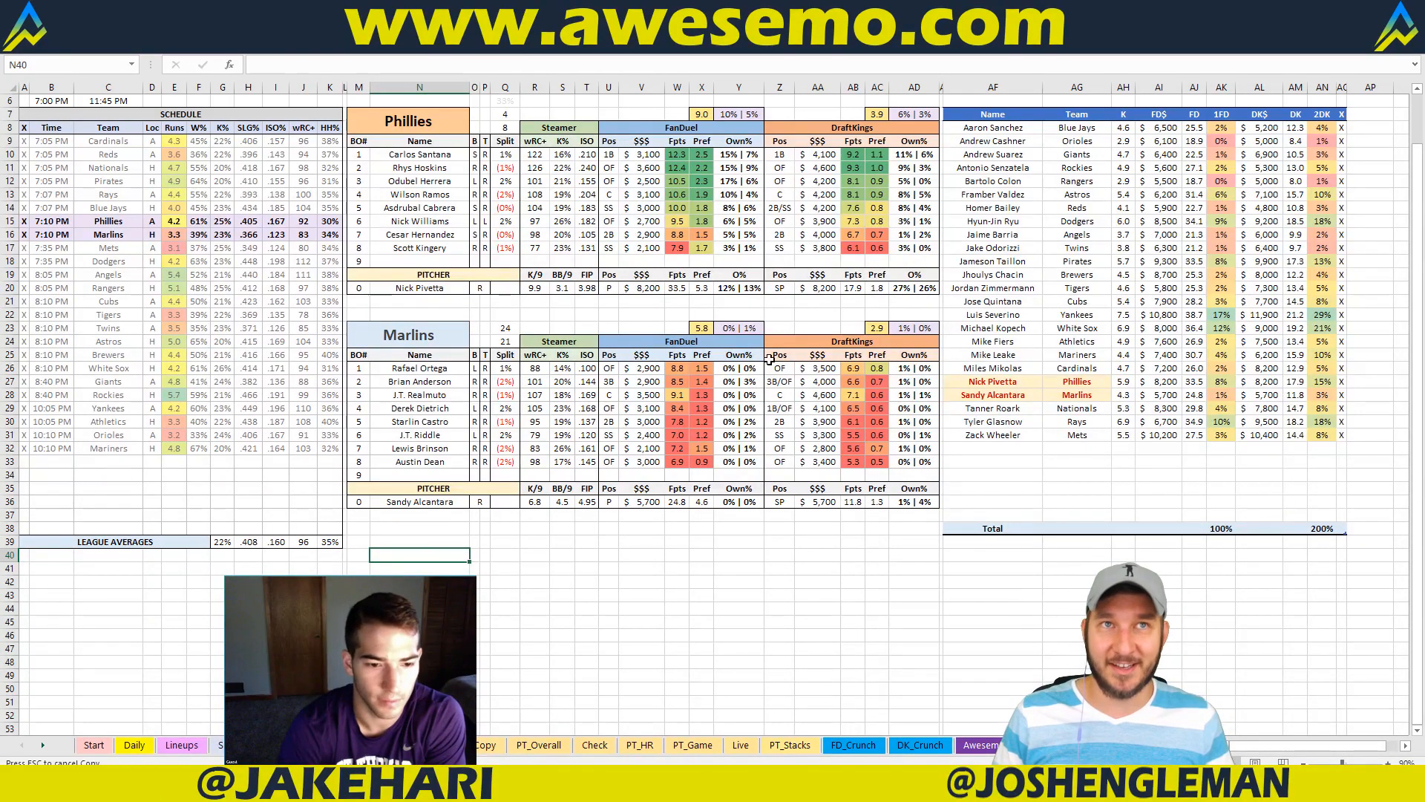
left_click(709, 315)
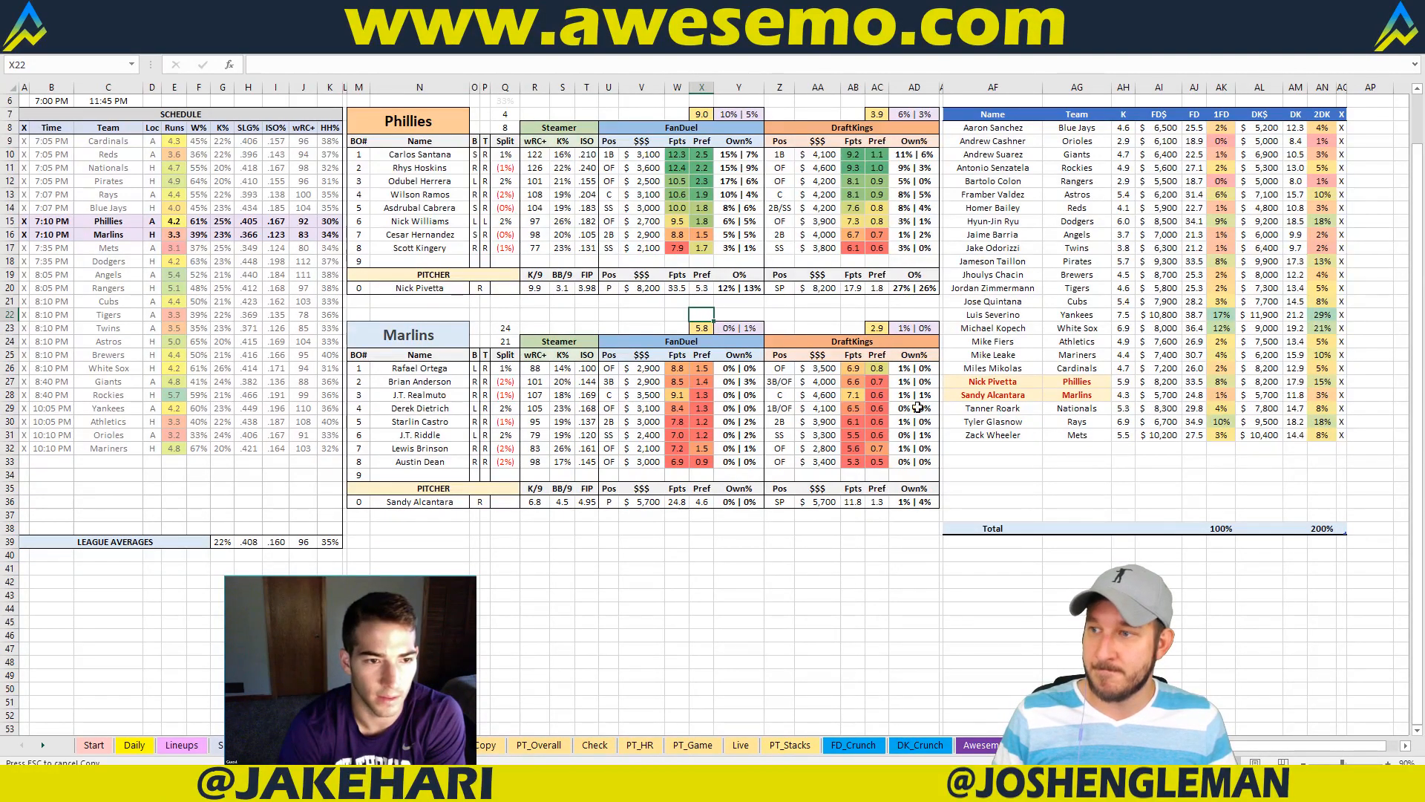
left_click(643, 593)
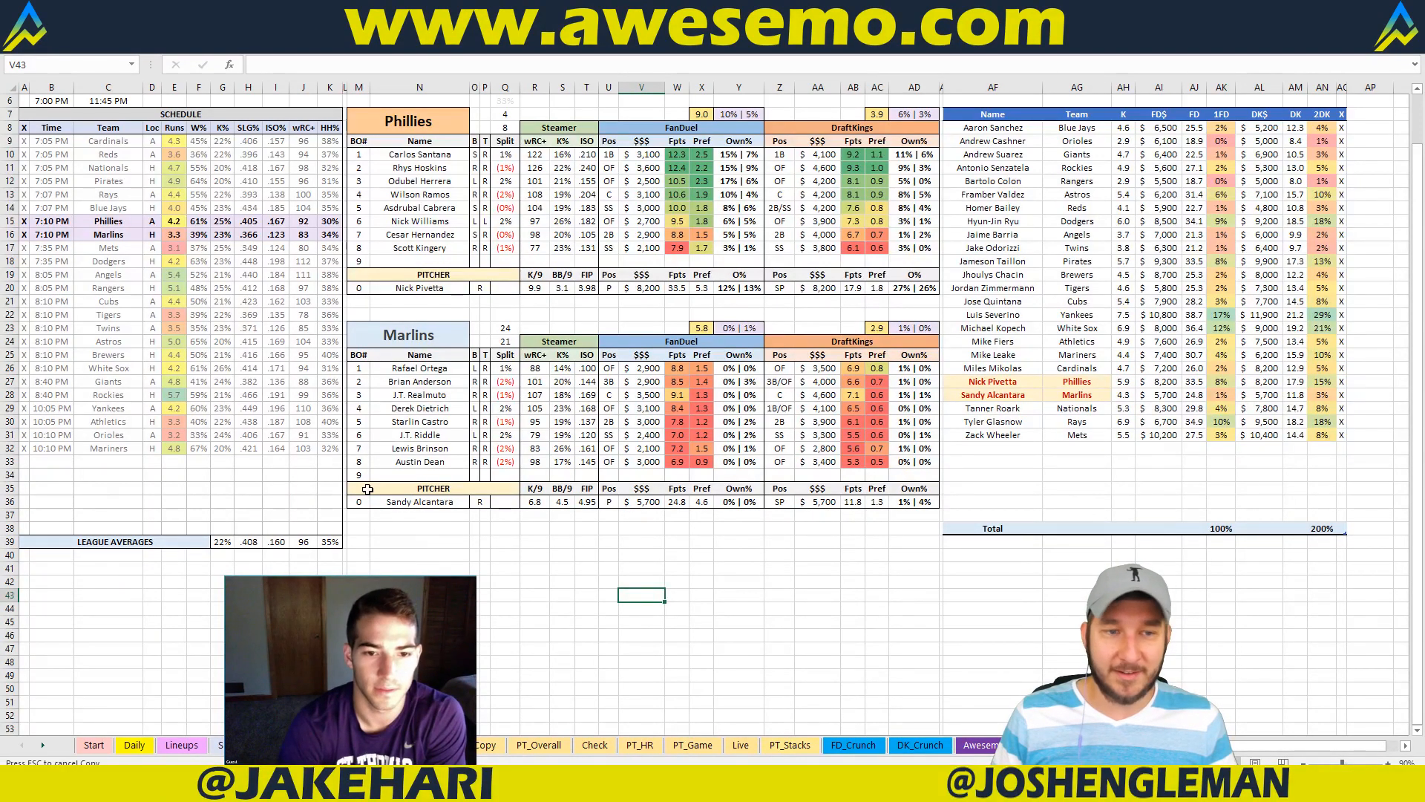
left_click_drag(360, 527, 911, 555)
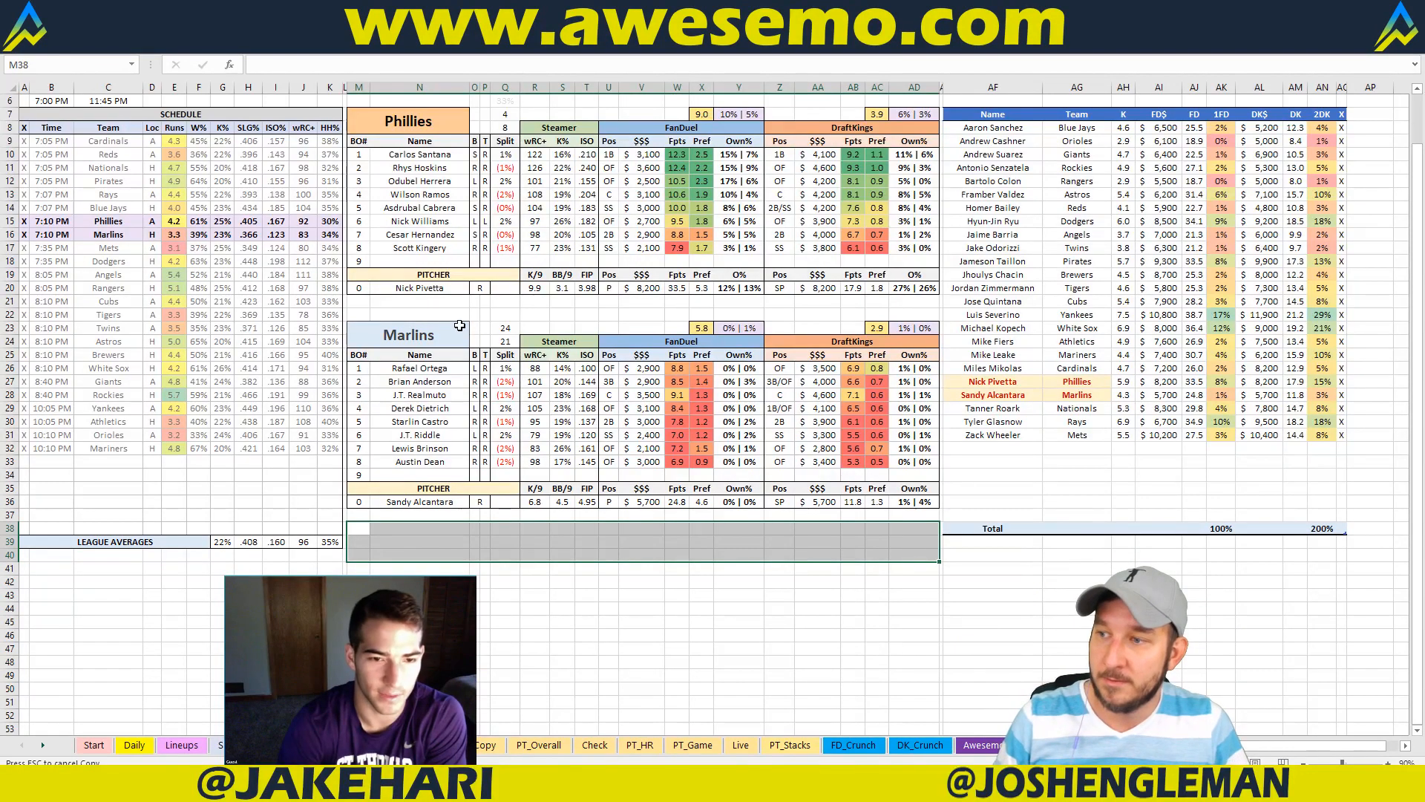
left_click(400, 581)
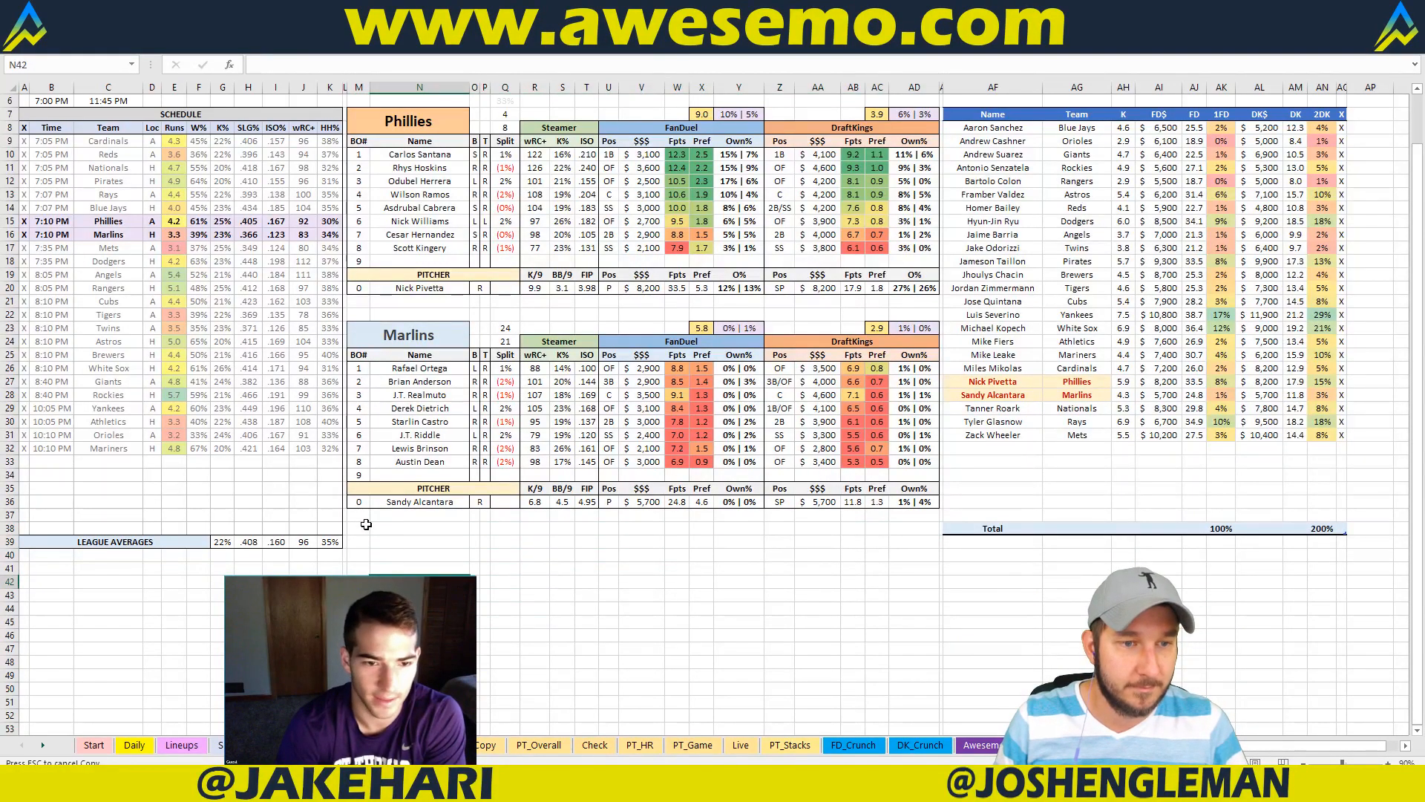
left_click(366, 524)
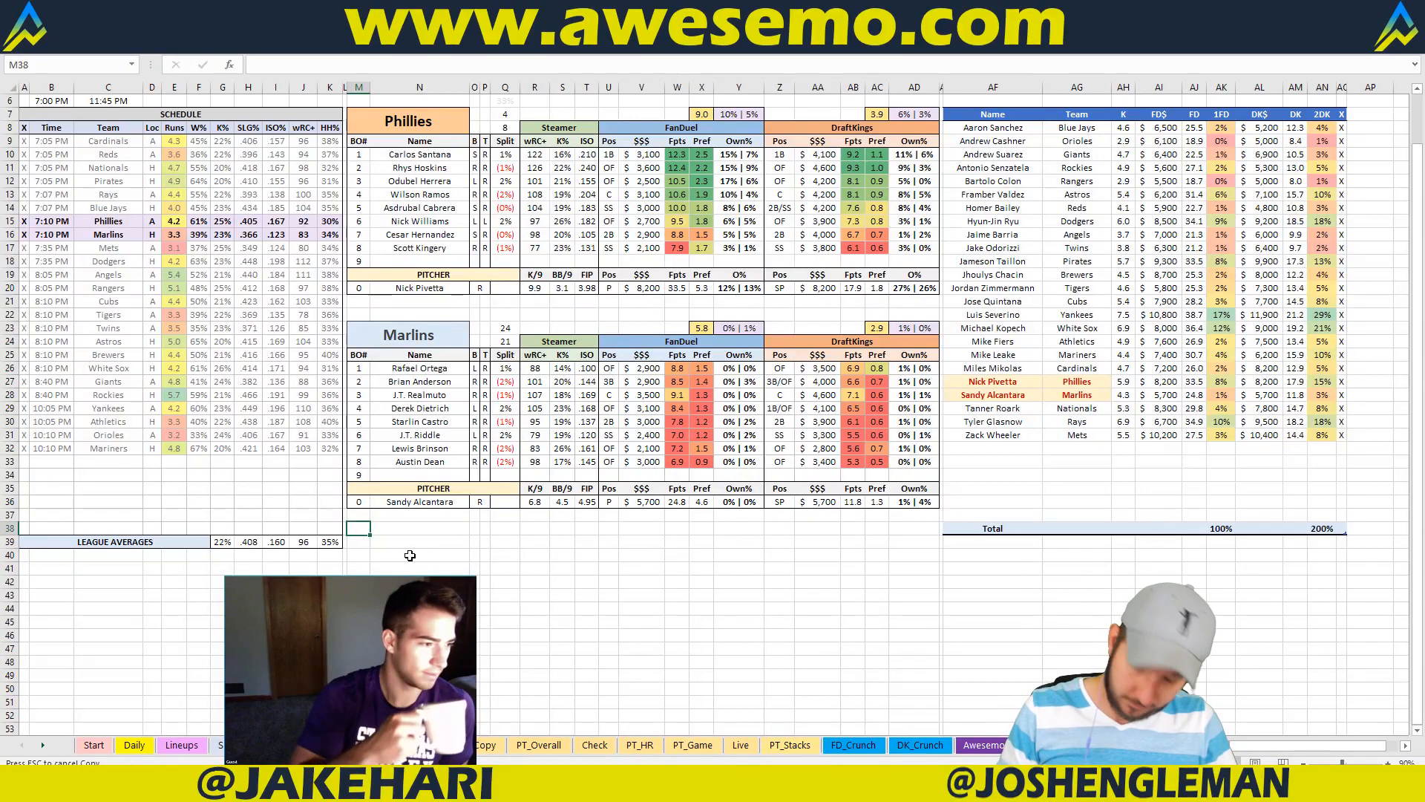
left_click(383, 312)
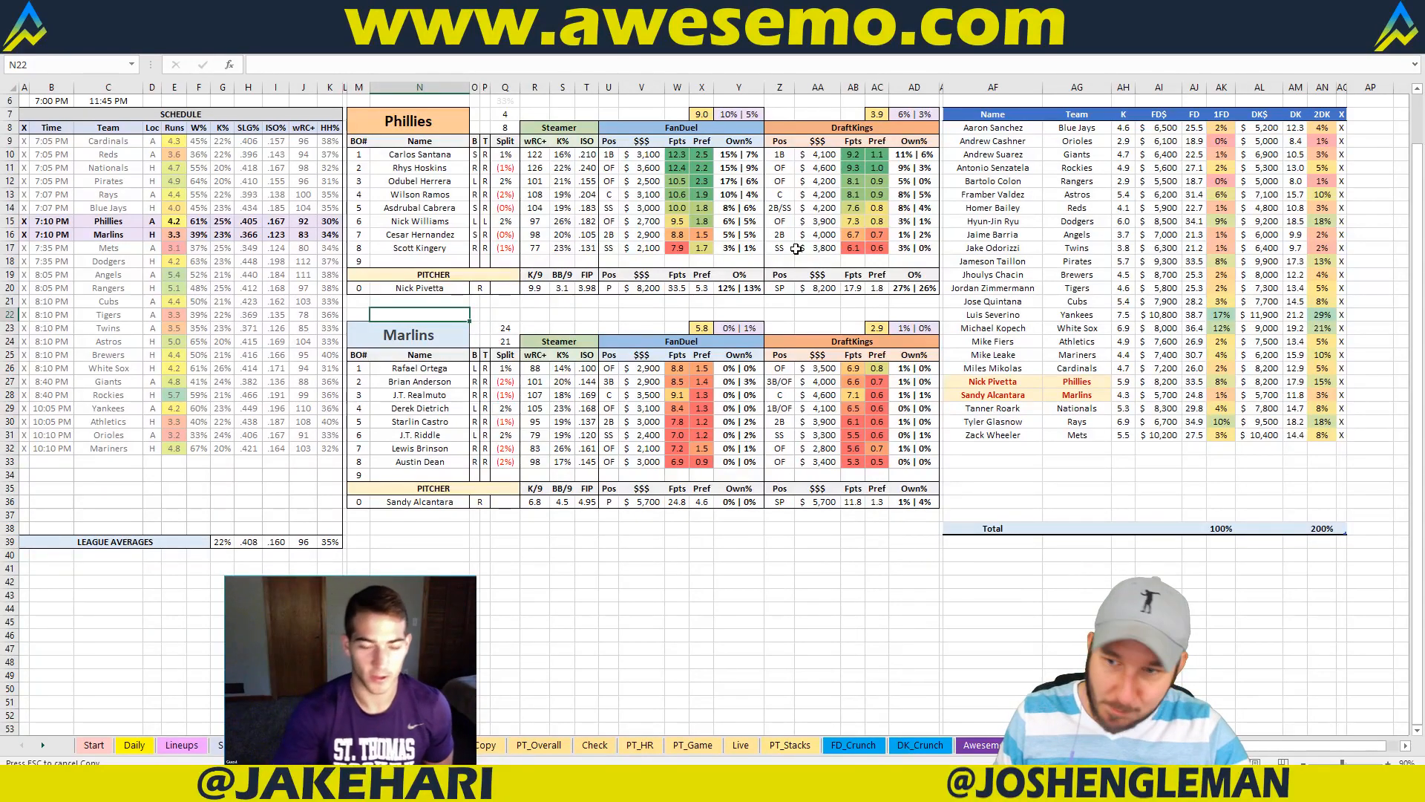
Step: Change the matchup view's team from Phillies to Mets to load the Mets and Dodgers game
left_click(450, 121)
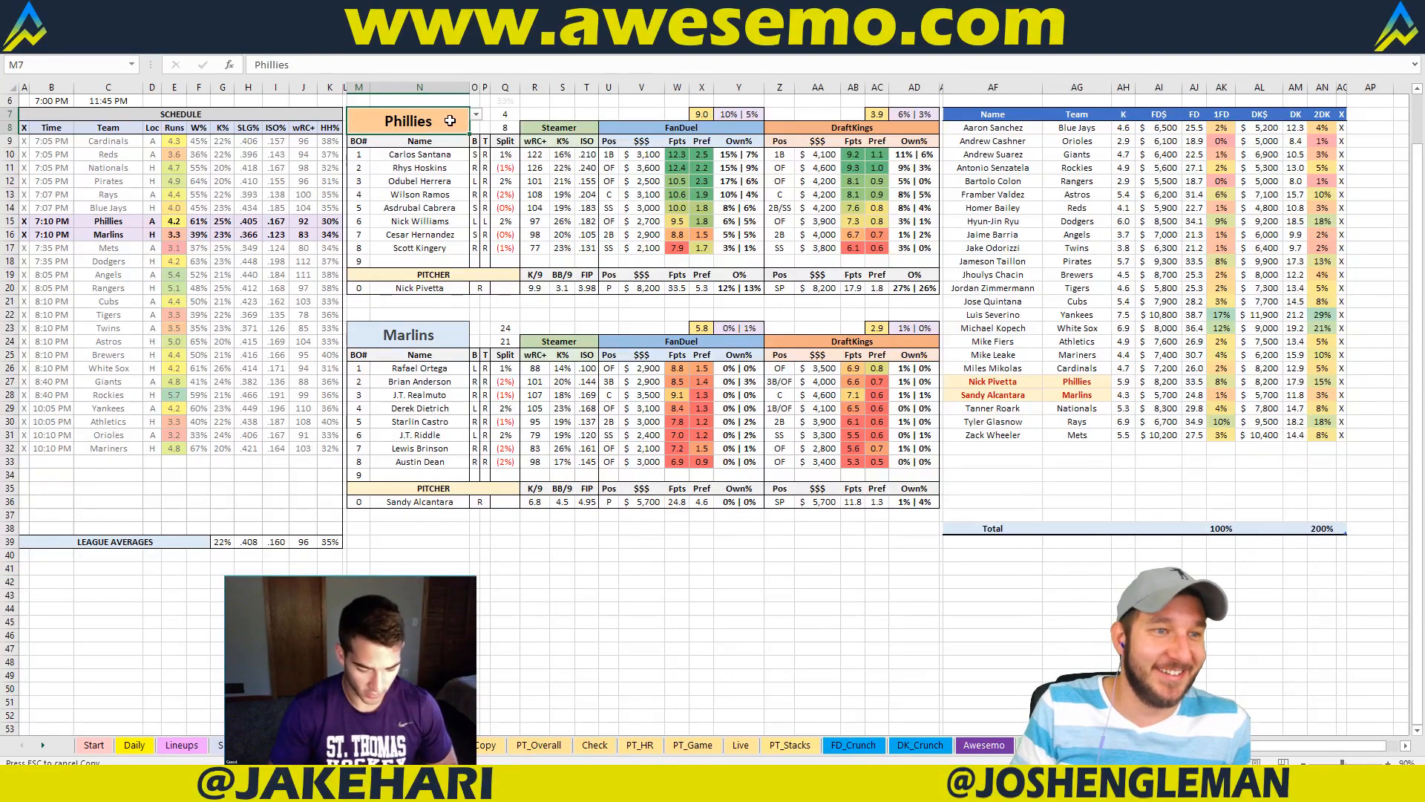
type("Mets")
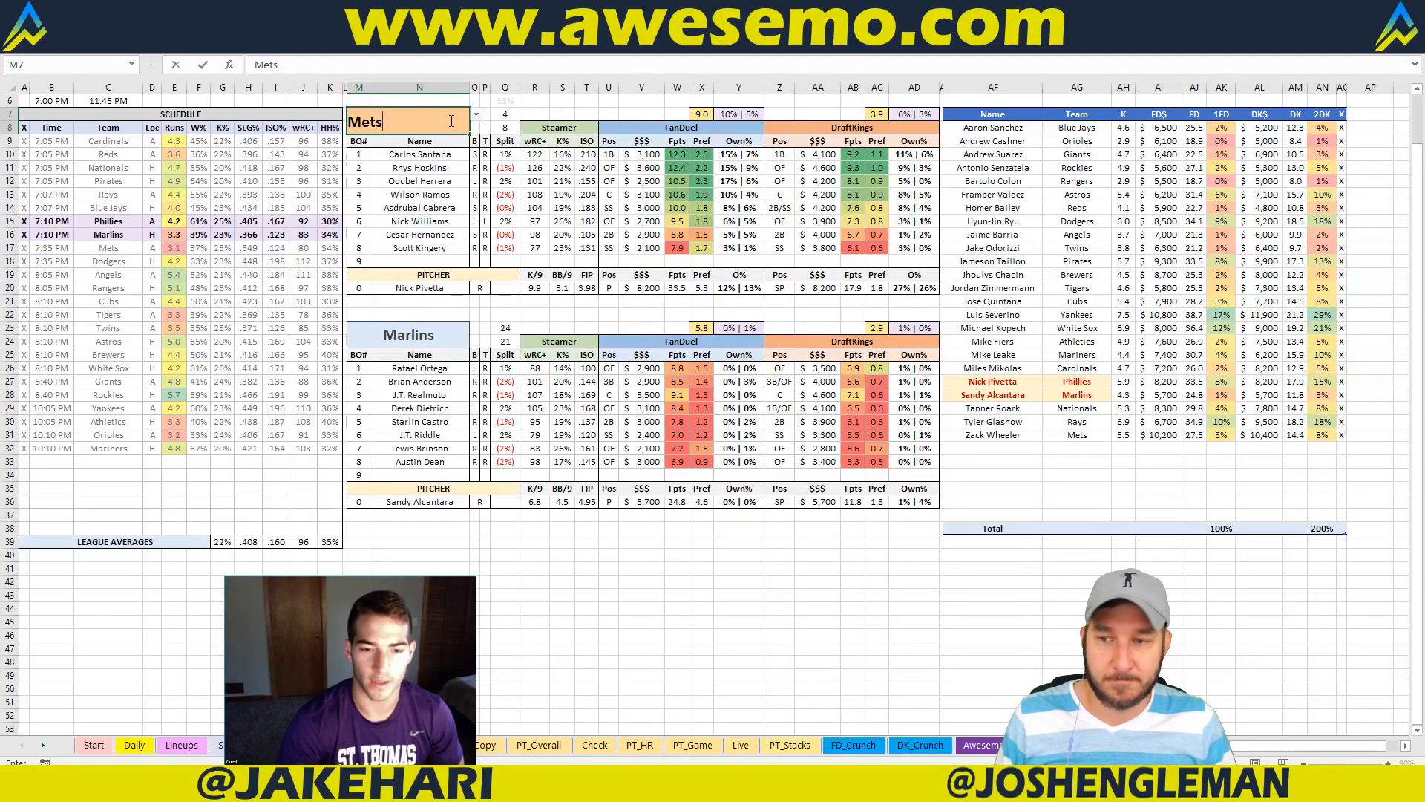
key("Return")
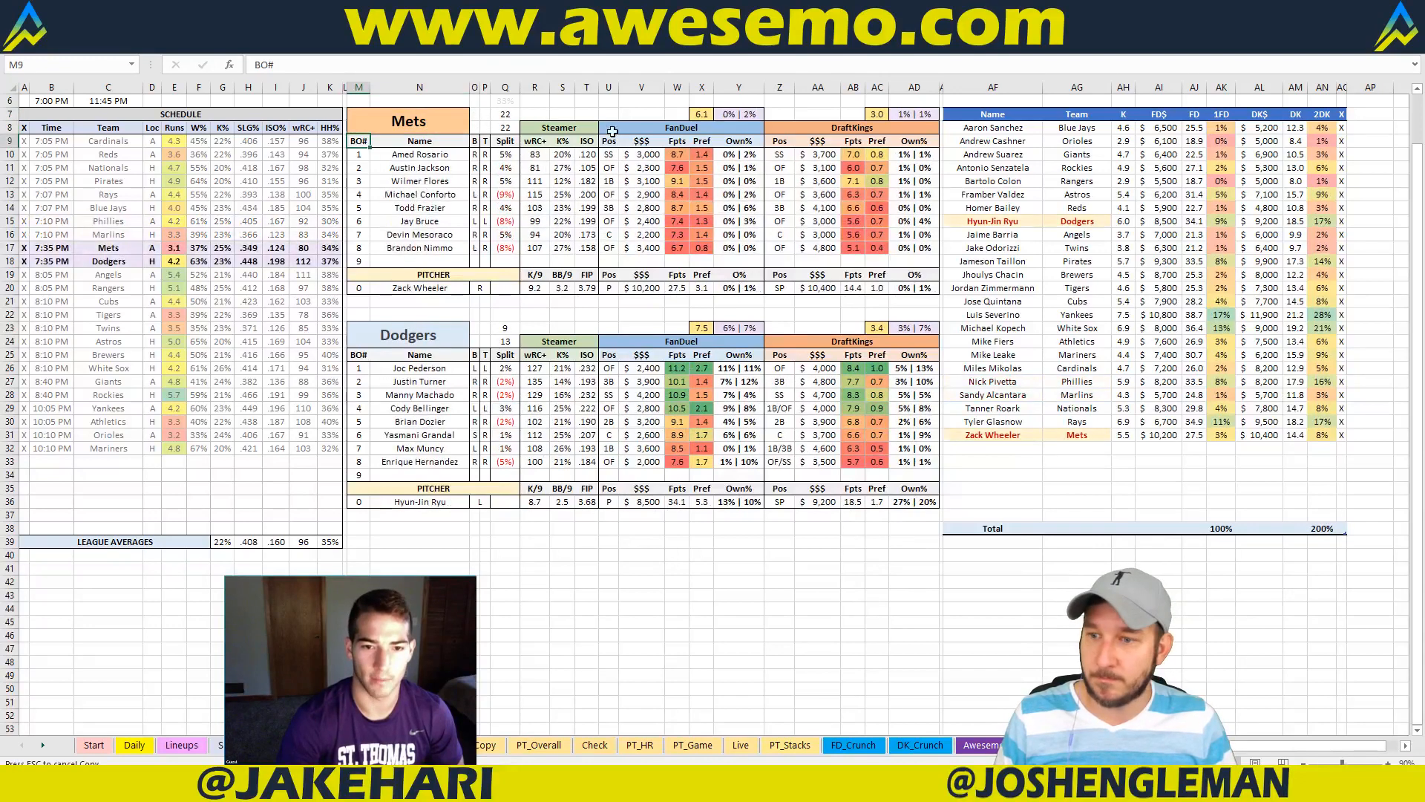
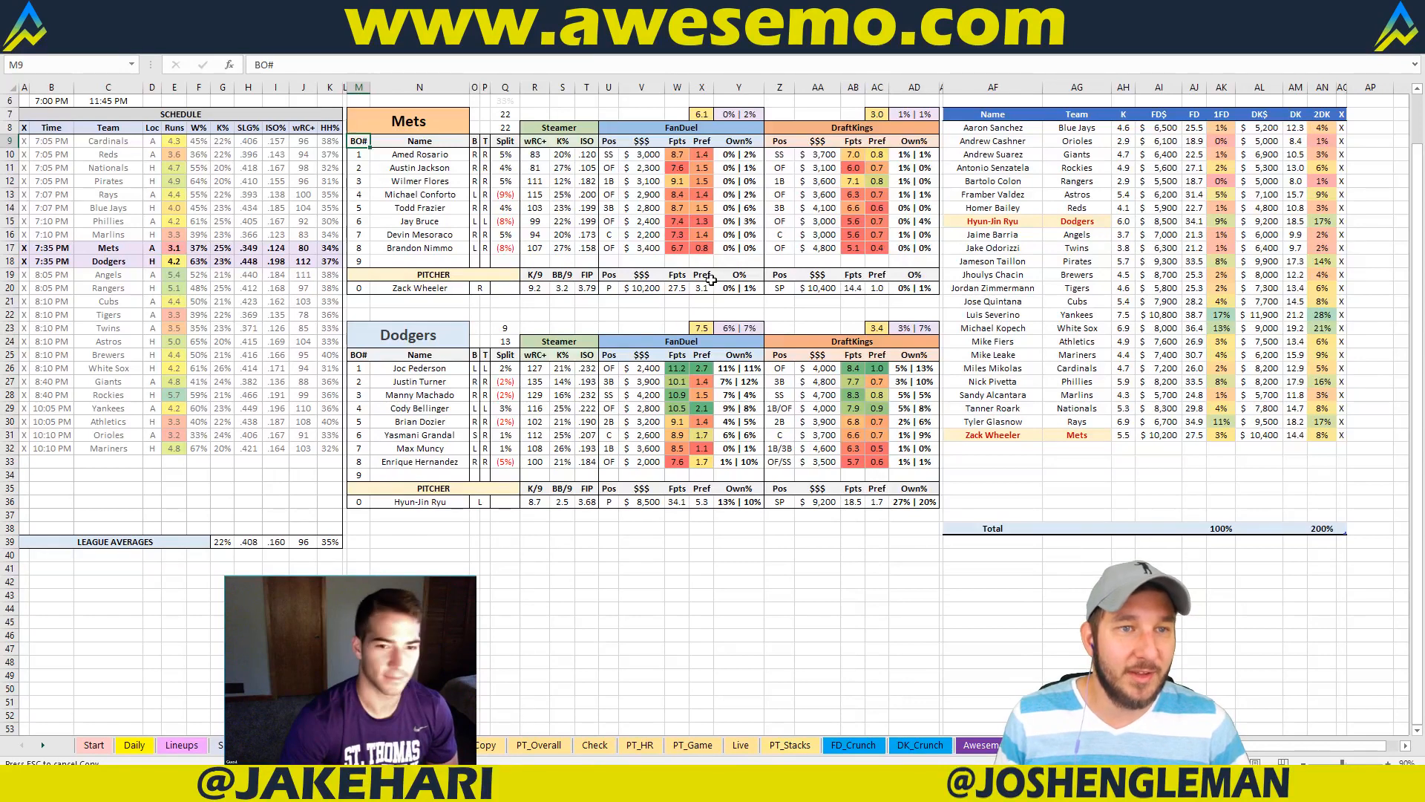
left_click(641, 314)
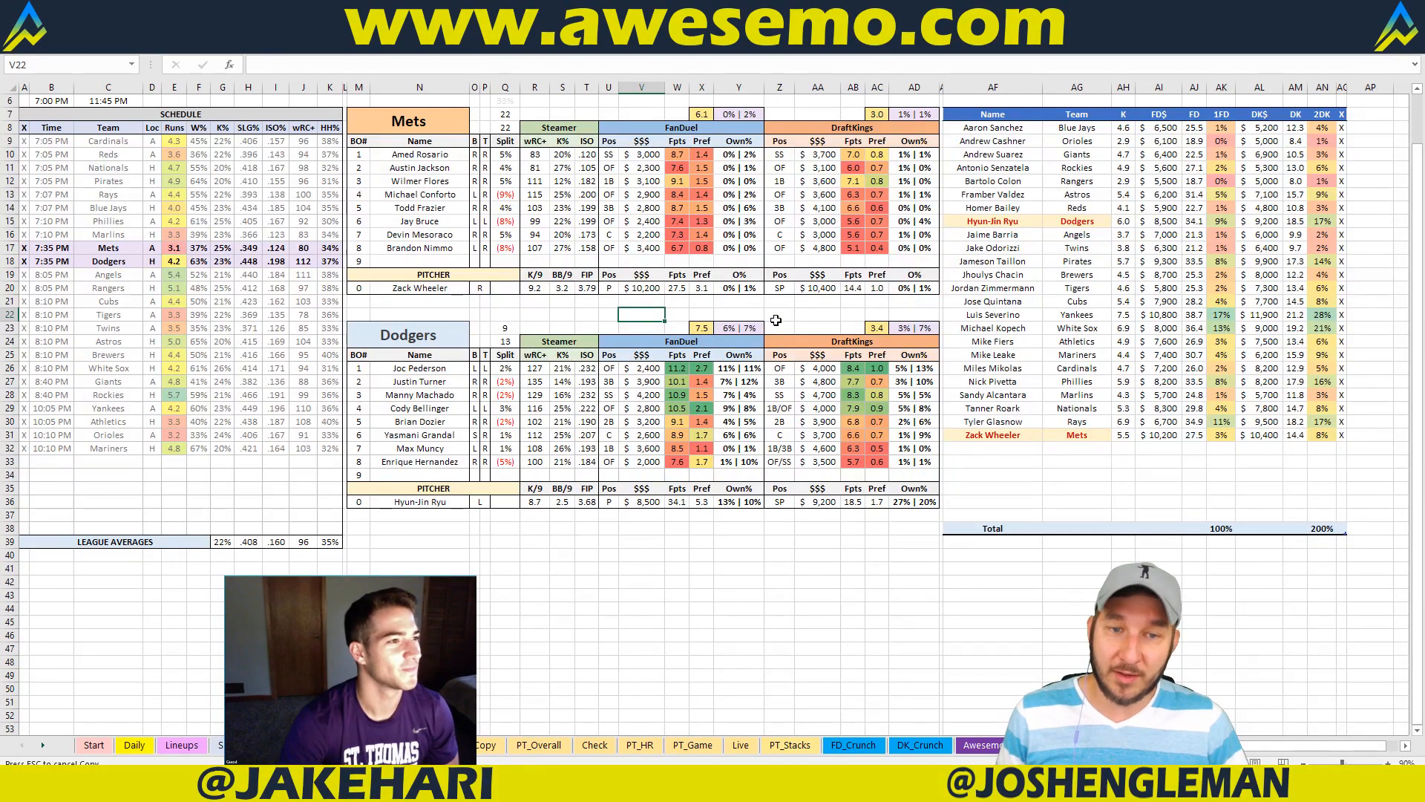
left_click(848, 312)
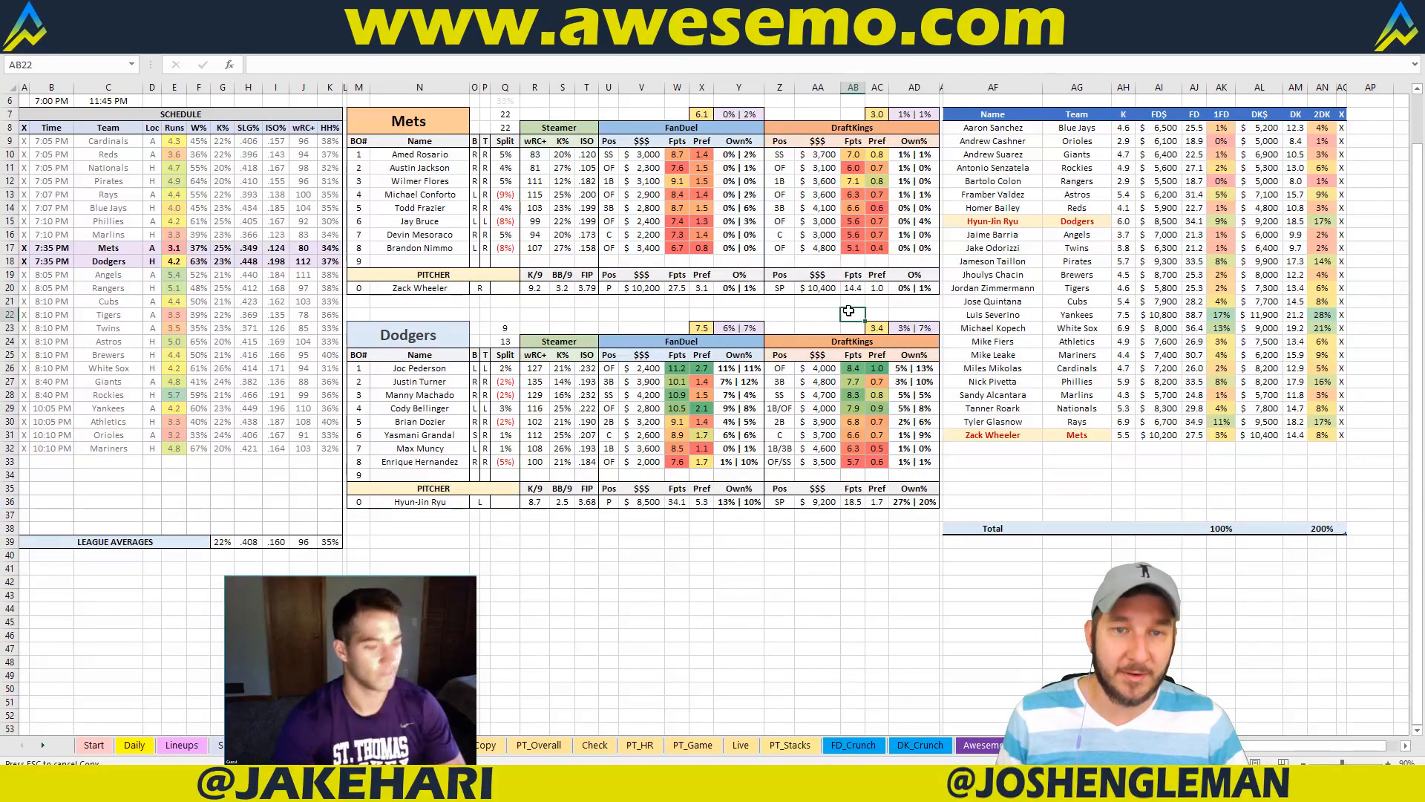
left_click(750, 312)
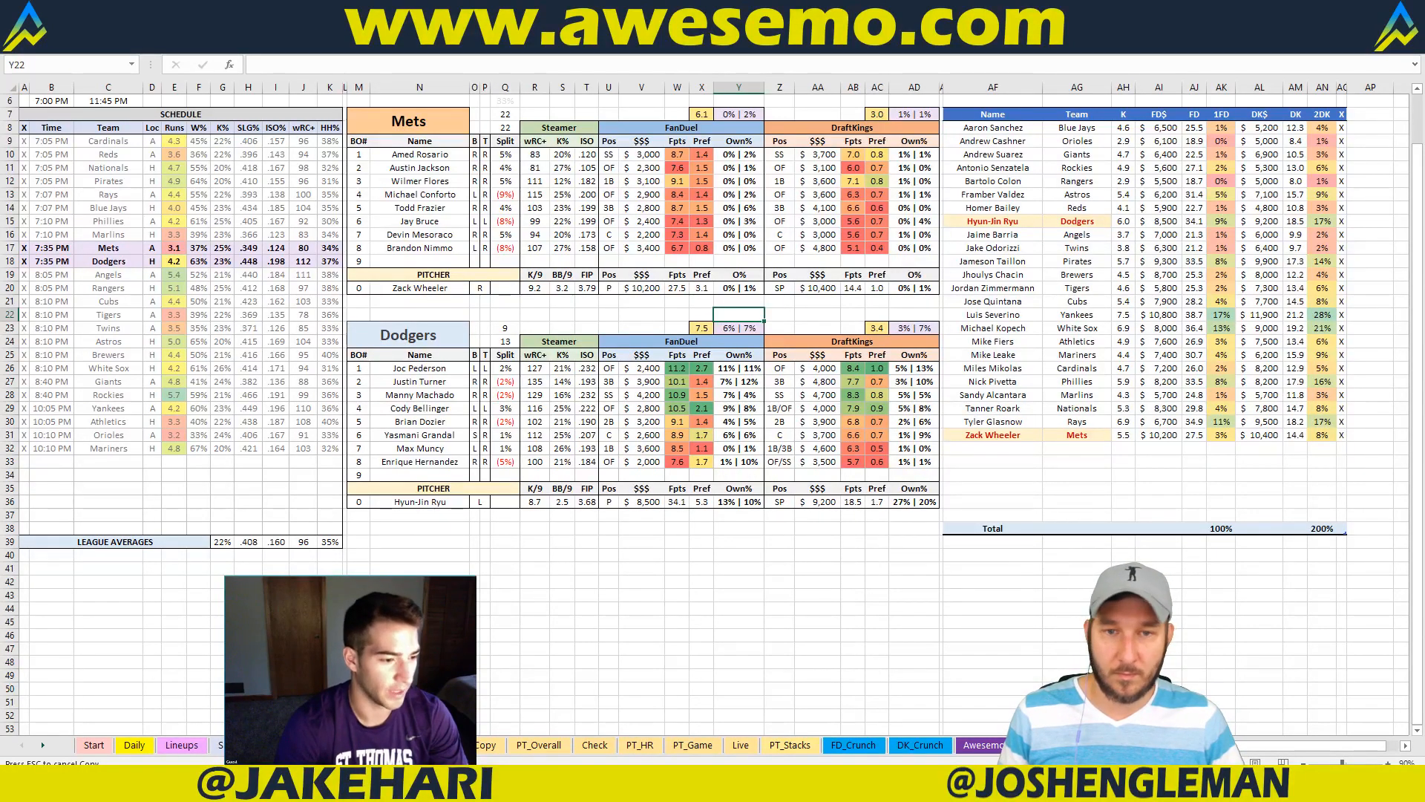
left_click(563, 543)
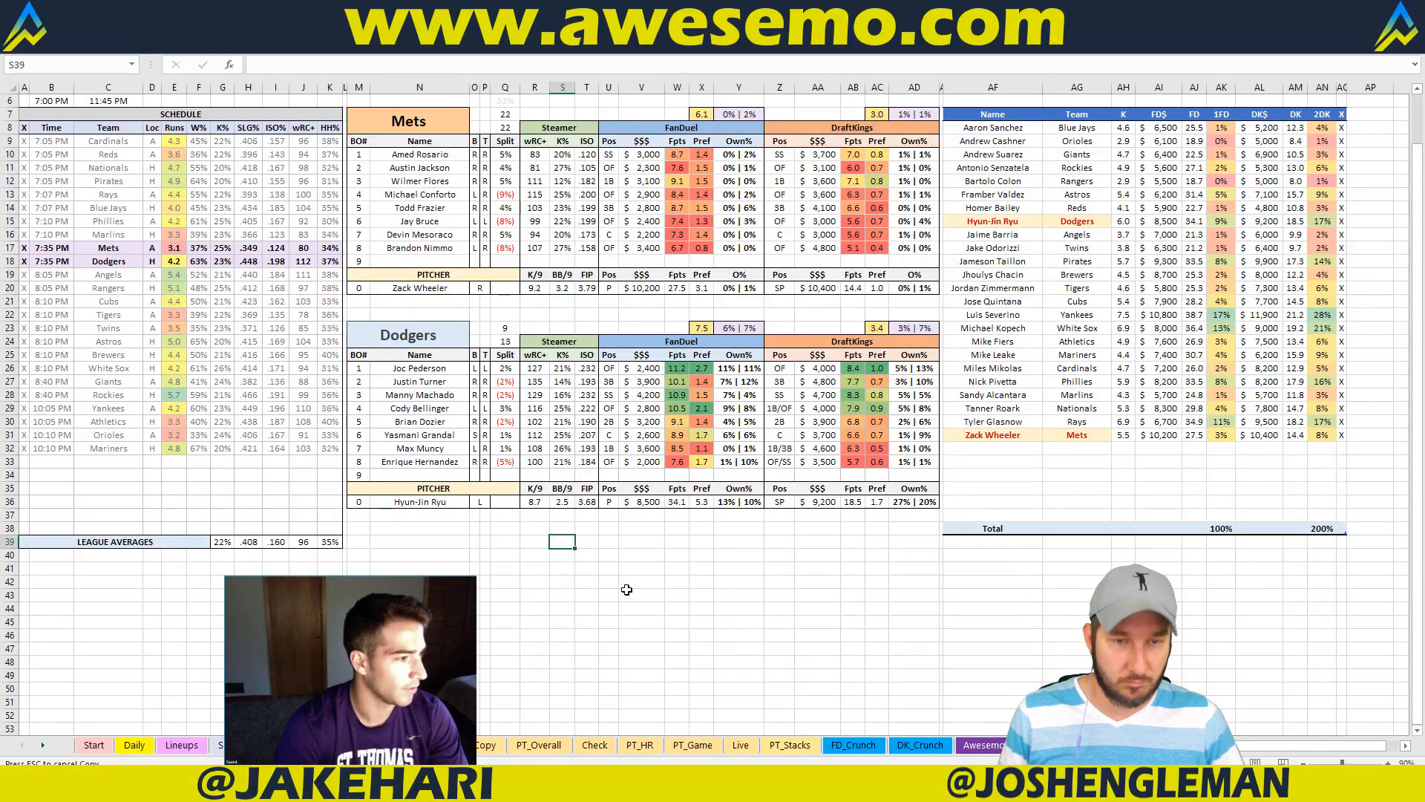
Step: Switch to FanGraphs in the browser, search for Ryu and open Hyun-Jin Ryu's player page
mouse_move(88, 784)
left_click(88, 736)
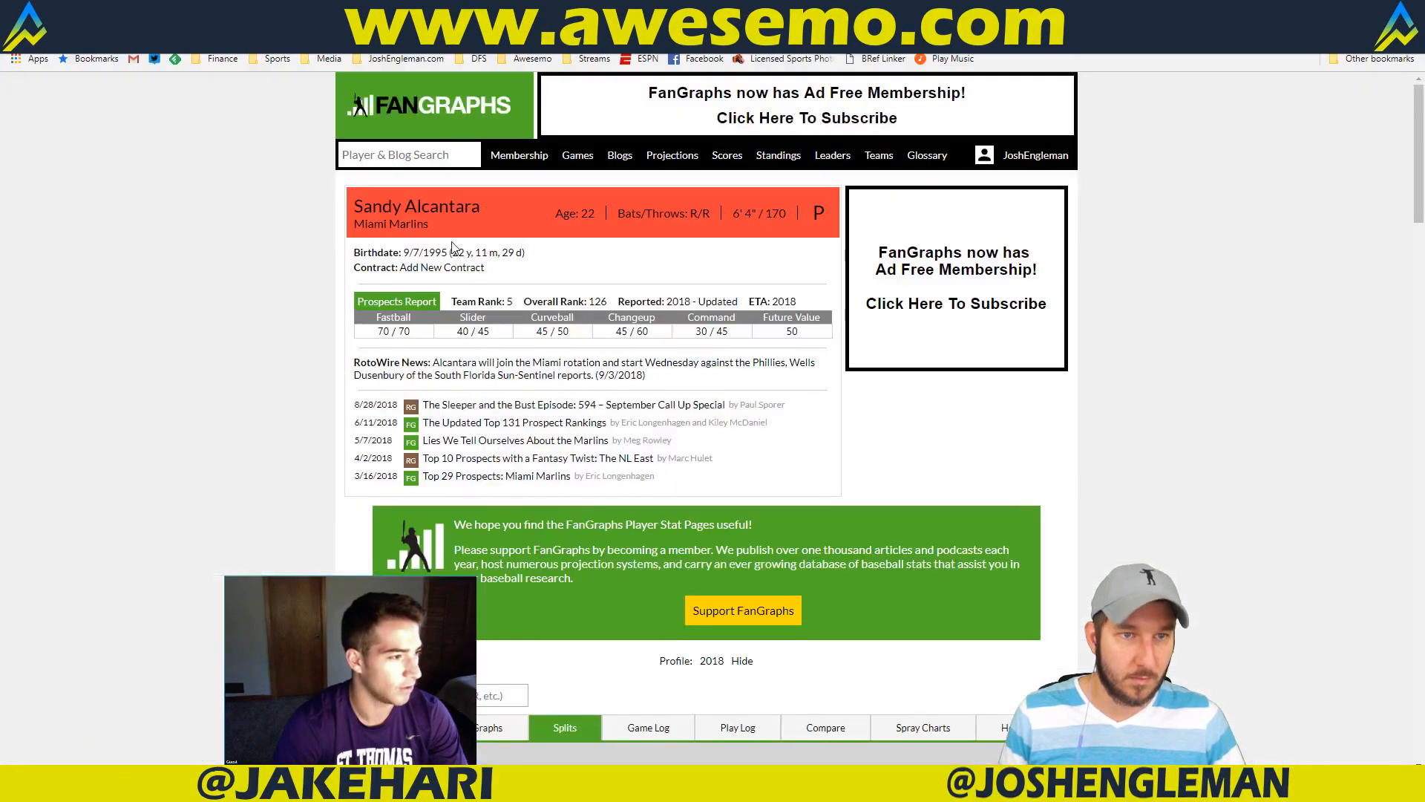
left_click(402, 149)
type("ryu")
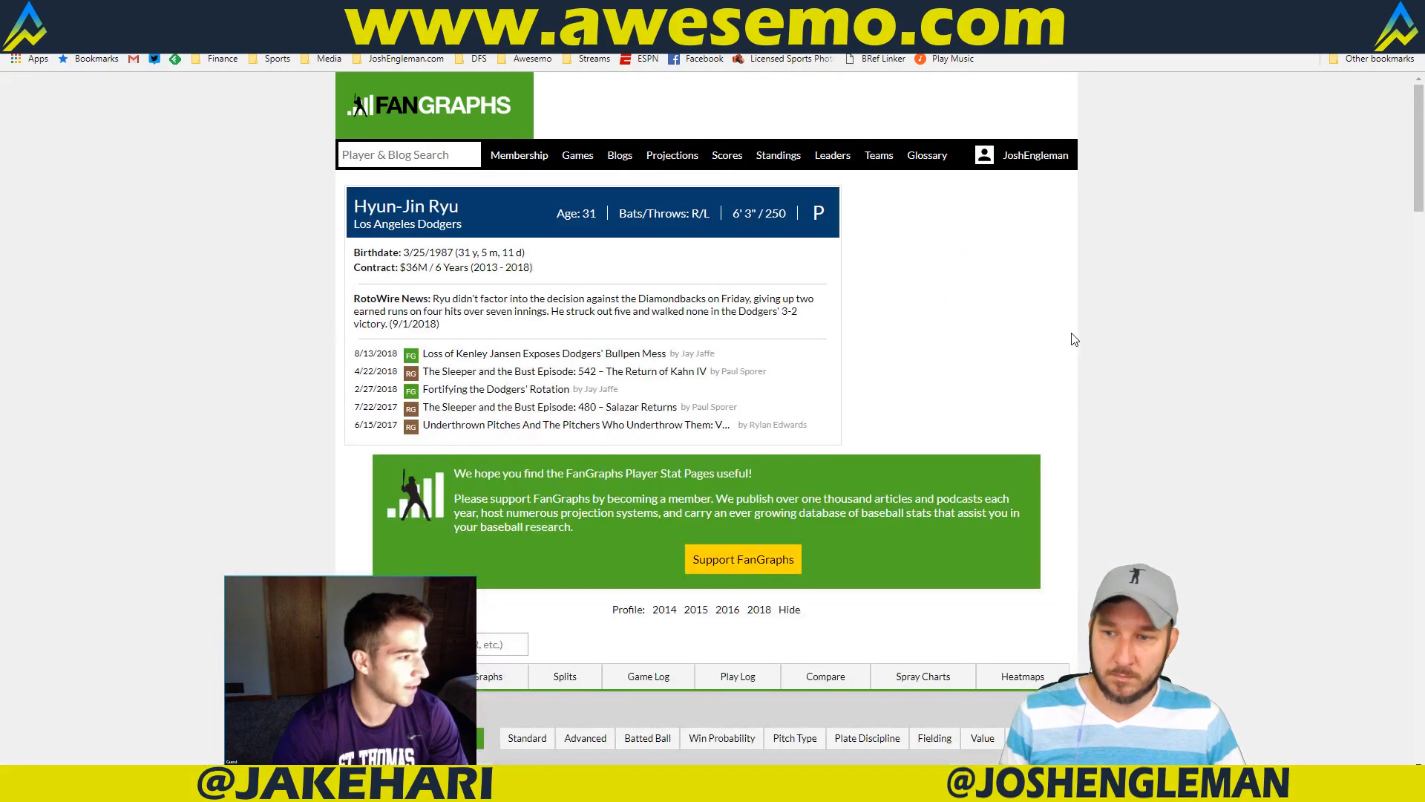
Step: Examine Ryu's daily projections and season stats, and open his 2018 major-league pitching game log
scroll(1091, 339, "down", 3)
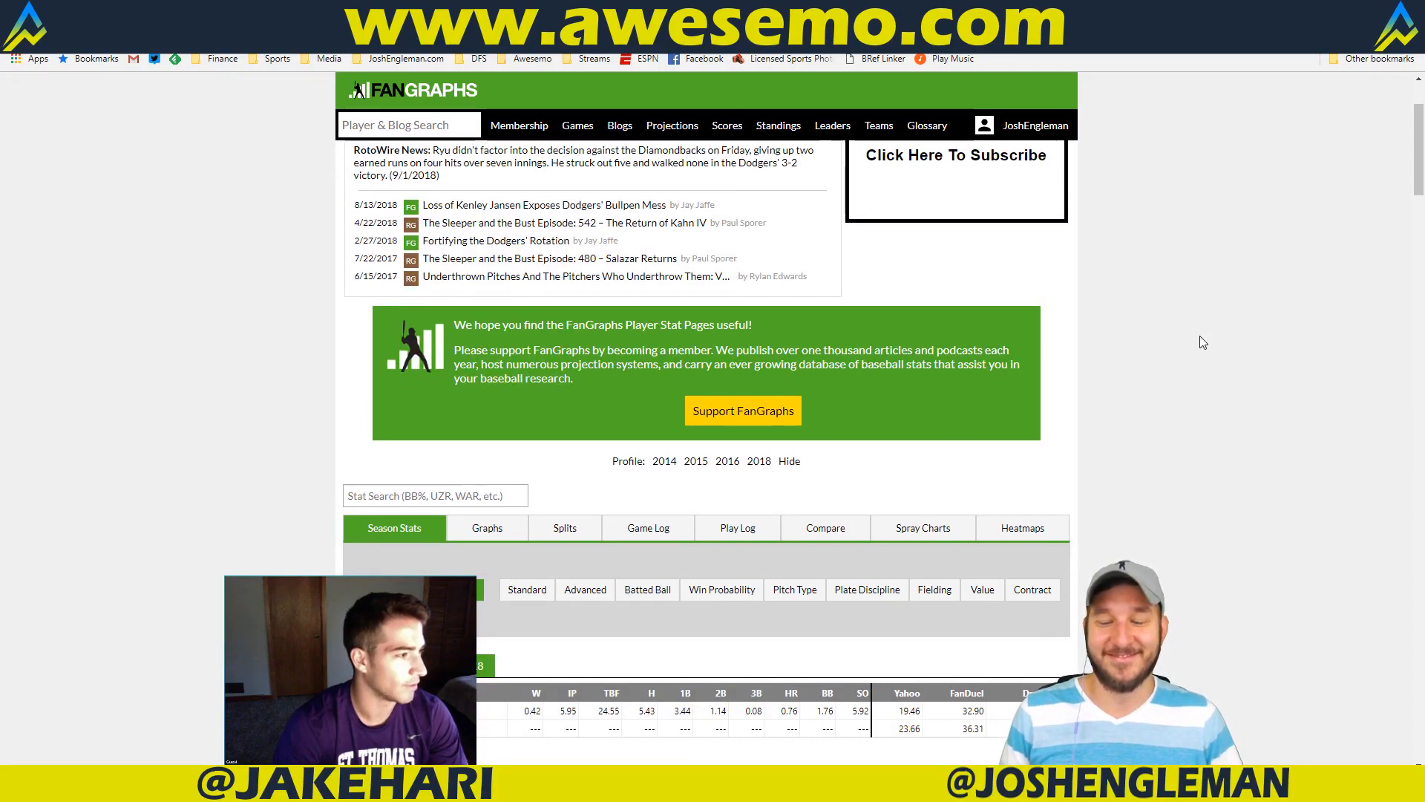
scroll(1199, 336, "down", 5)
scroll(1200, 340, "down", 2)
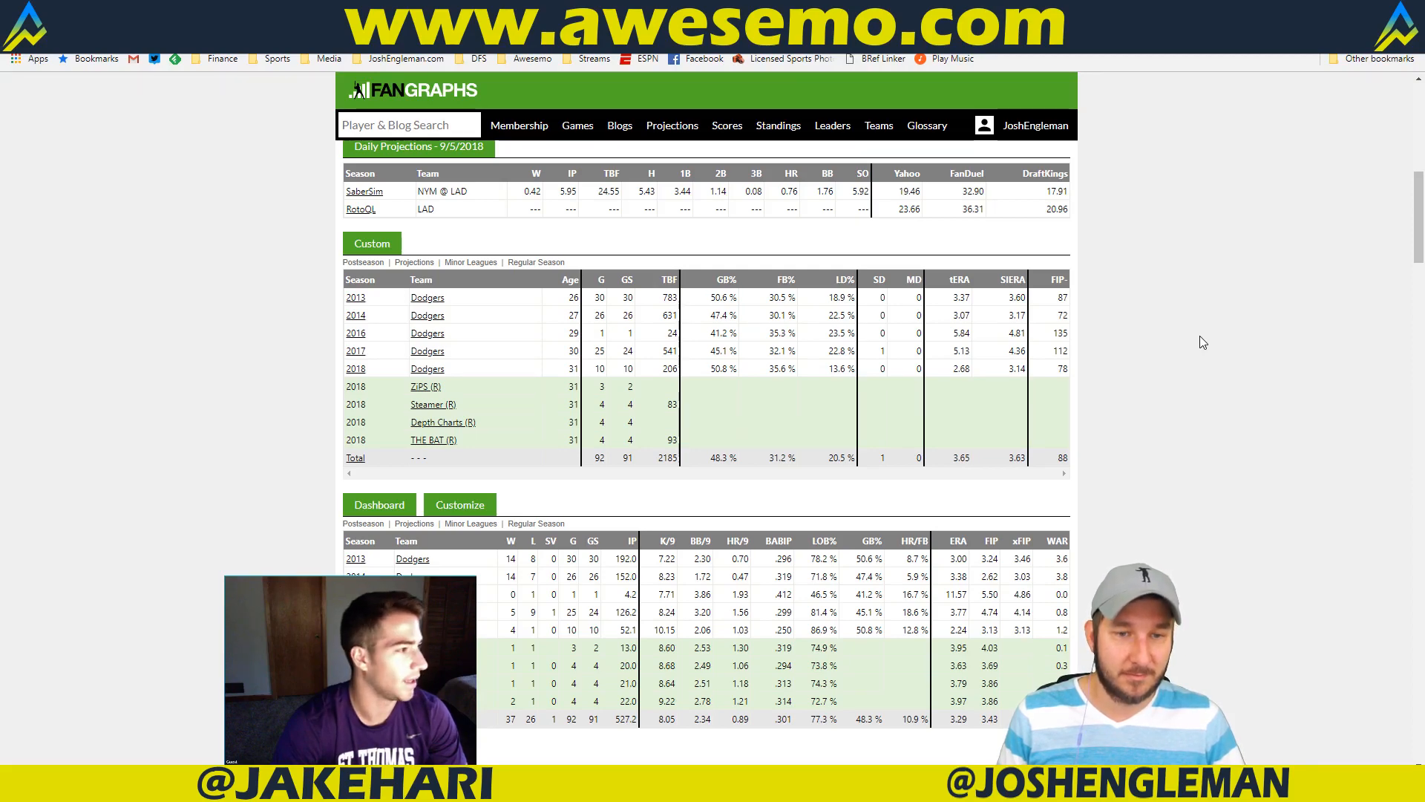
scroll(1200, 337, "up", 9)
scroll(768, 402, "down", 4)
left_click(646, 382)
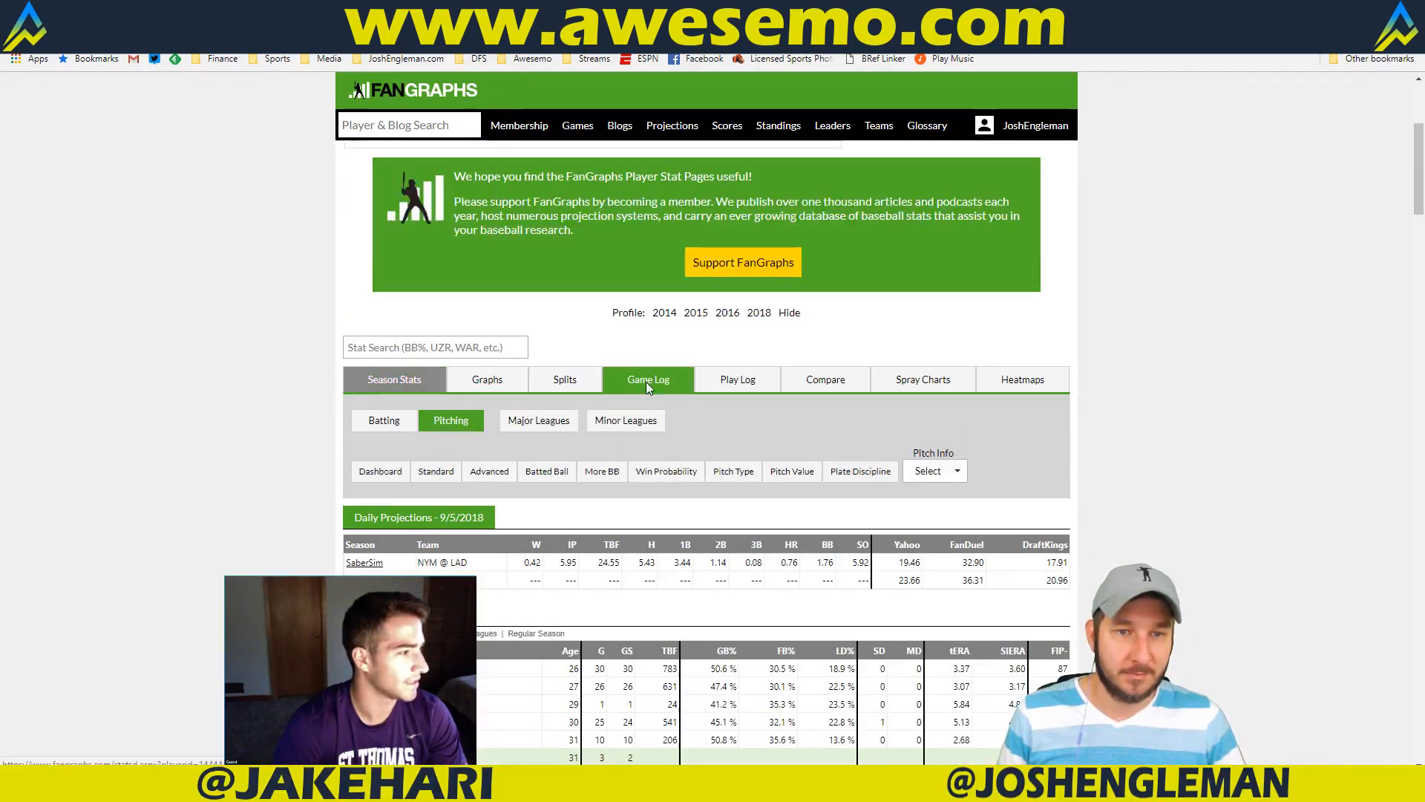
scroll(1071, 324, "down", 6)
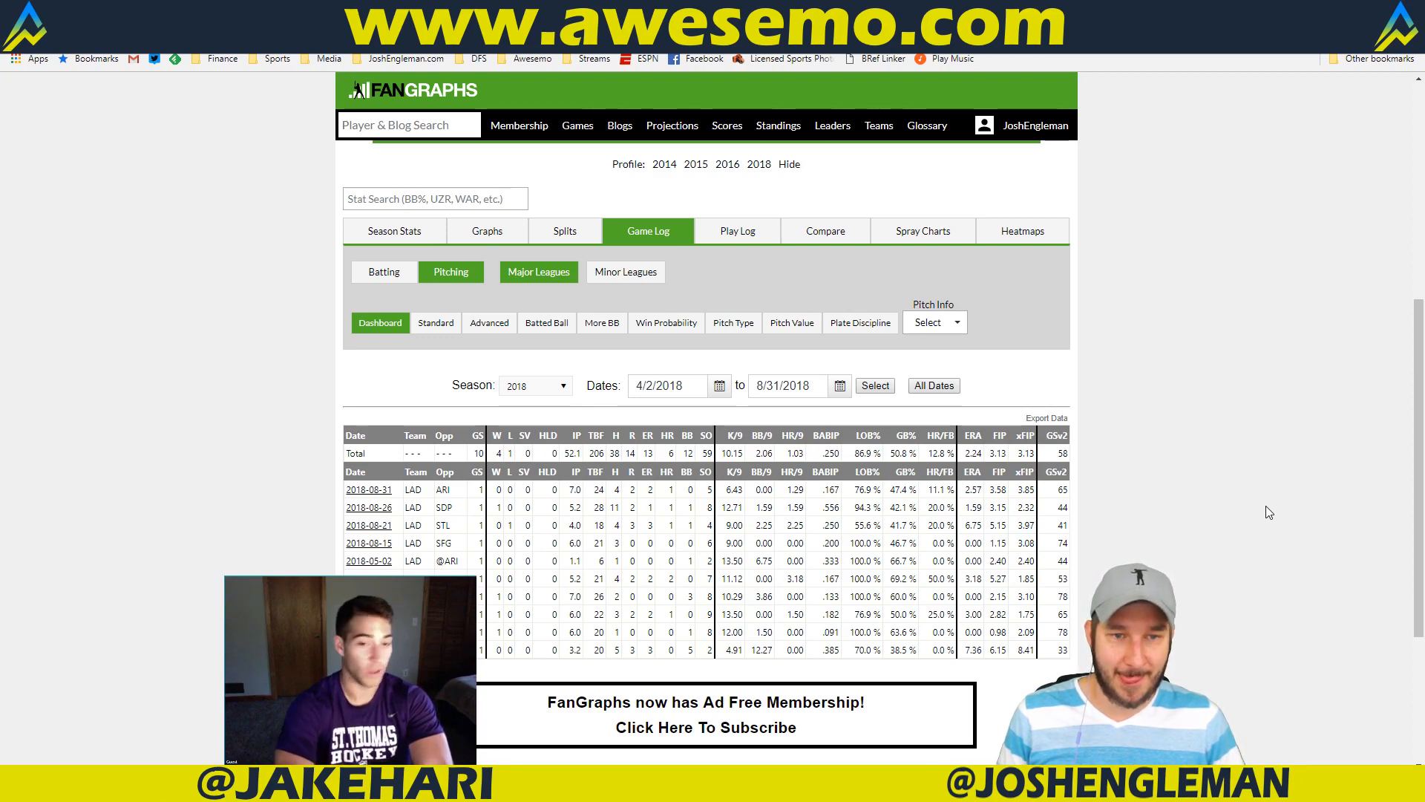
Step: Switch back to Excel and look over the season schedule sheet, the Mets and Dodgers matchup and the ownership pivot tables
key("alt+Tab")
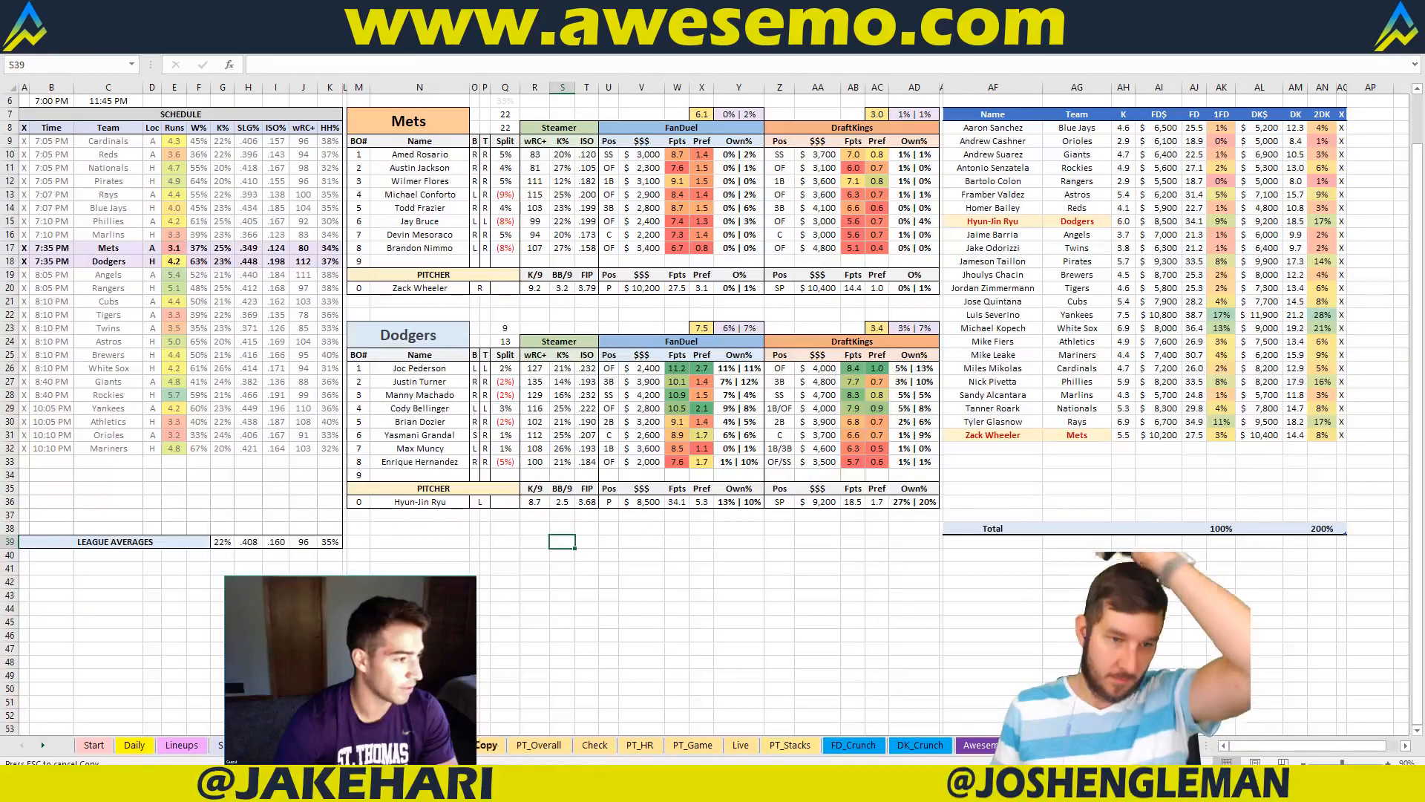
left_click(236, 745)
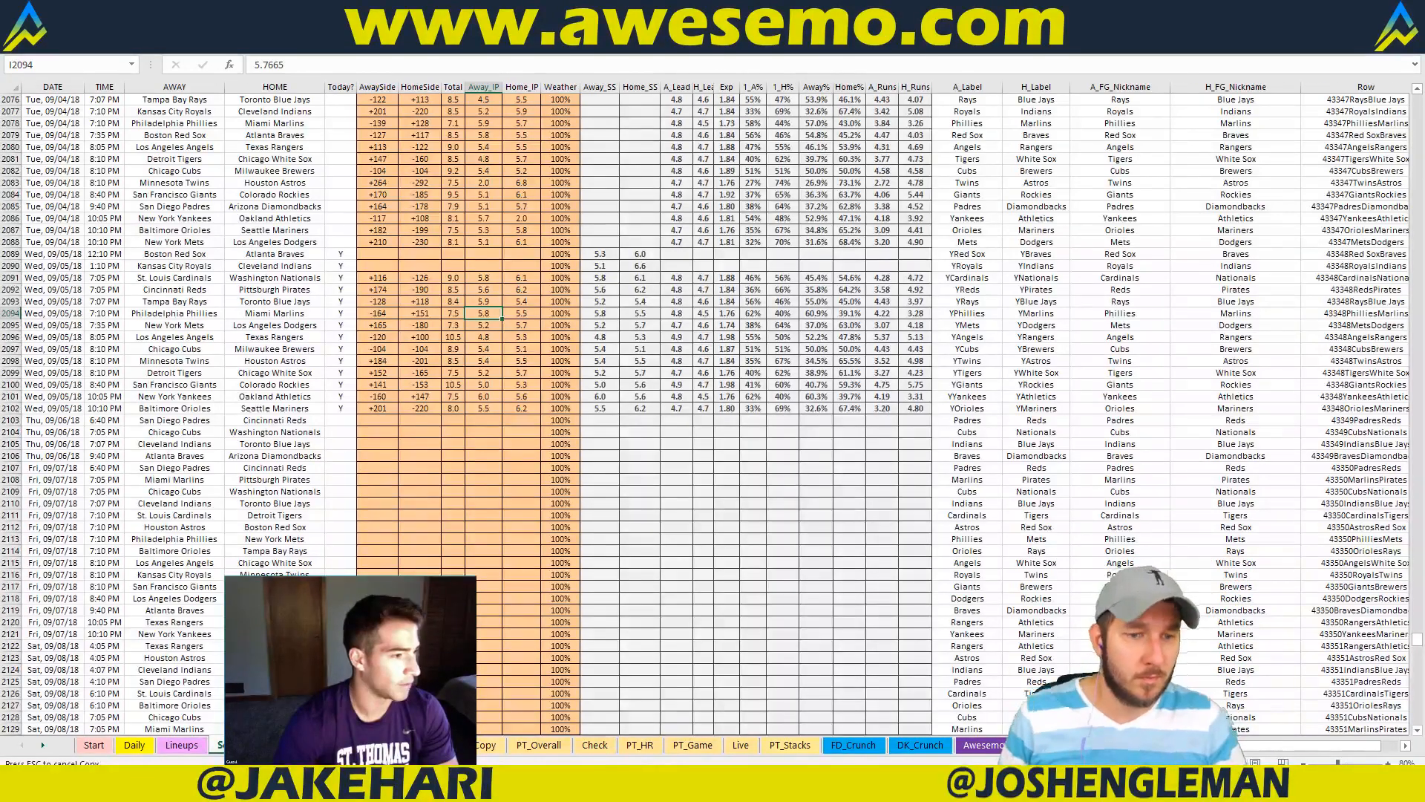
left_click(290, 744)
left_click(727, 491)
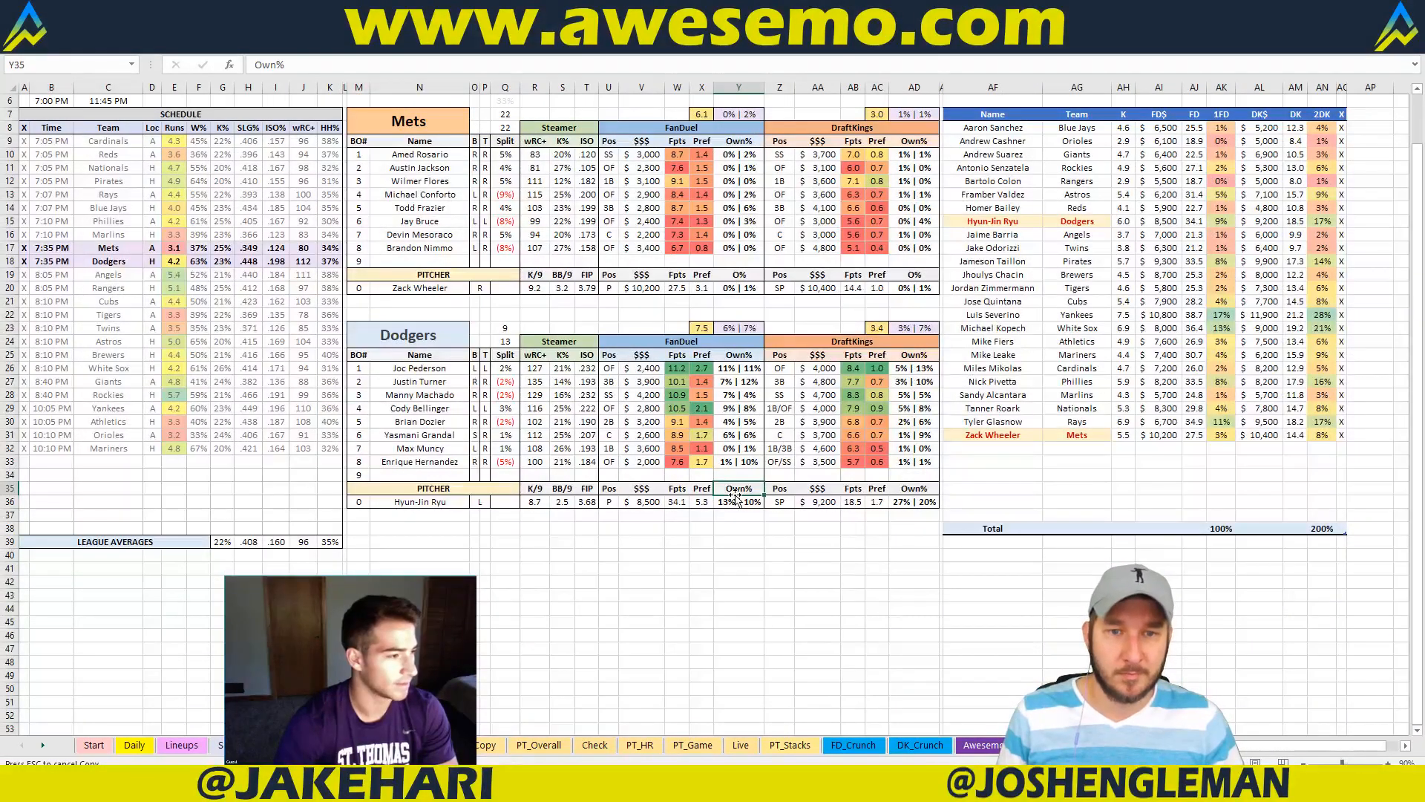
left_click(438, 745)
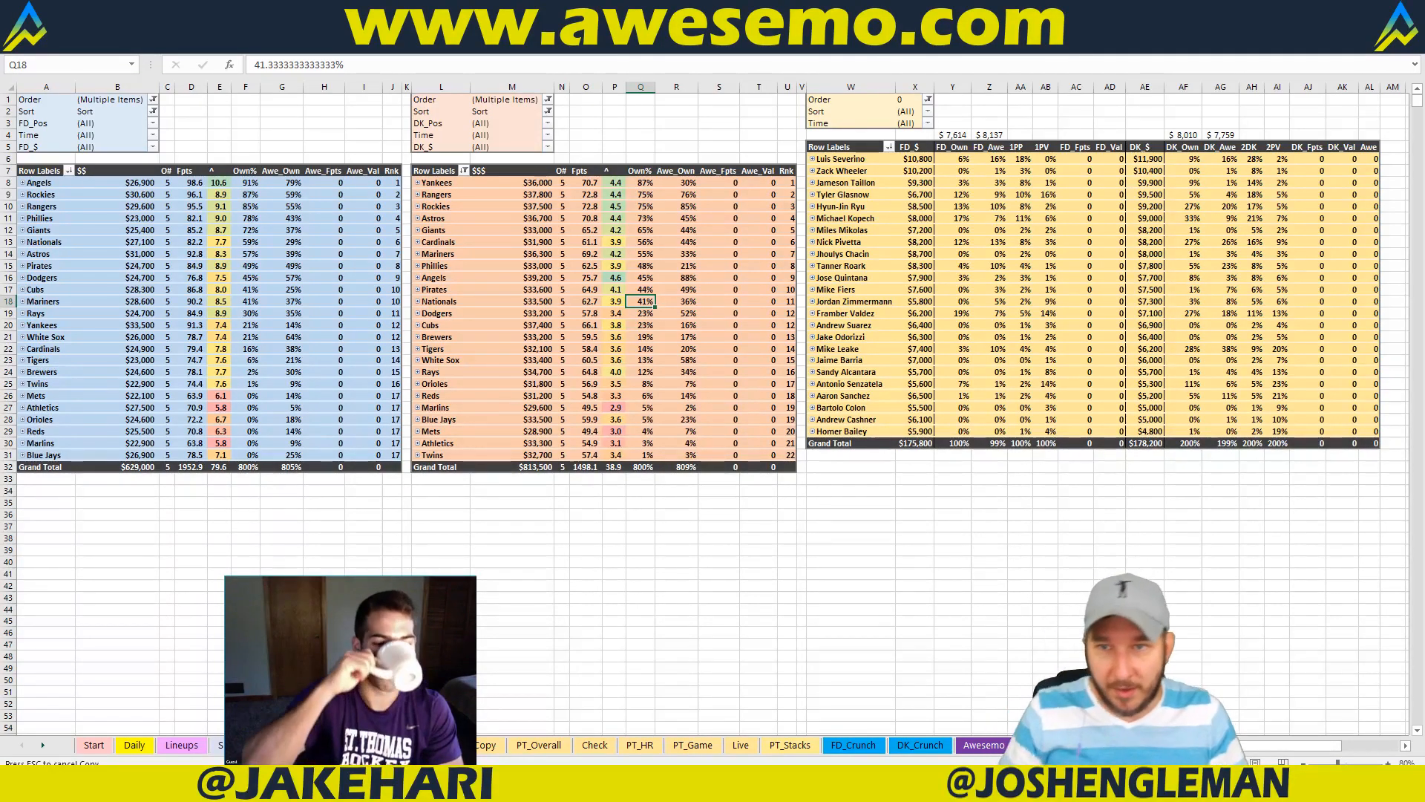
left_click(234, 745)
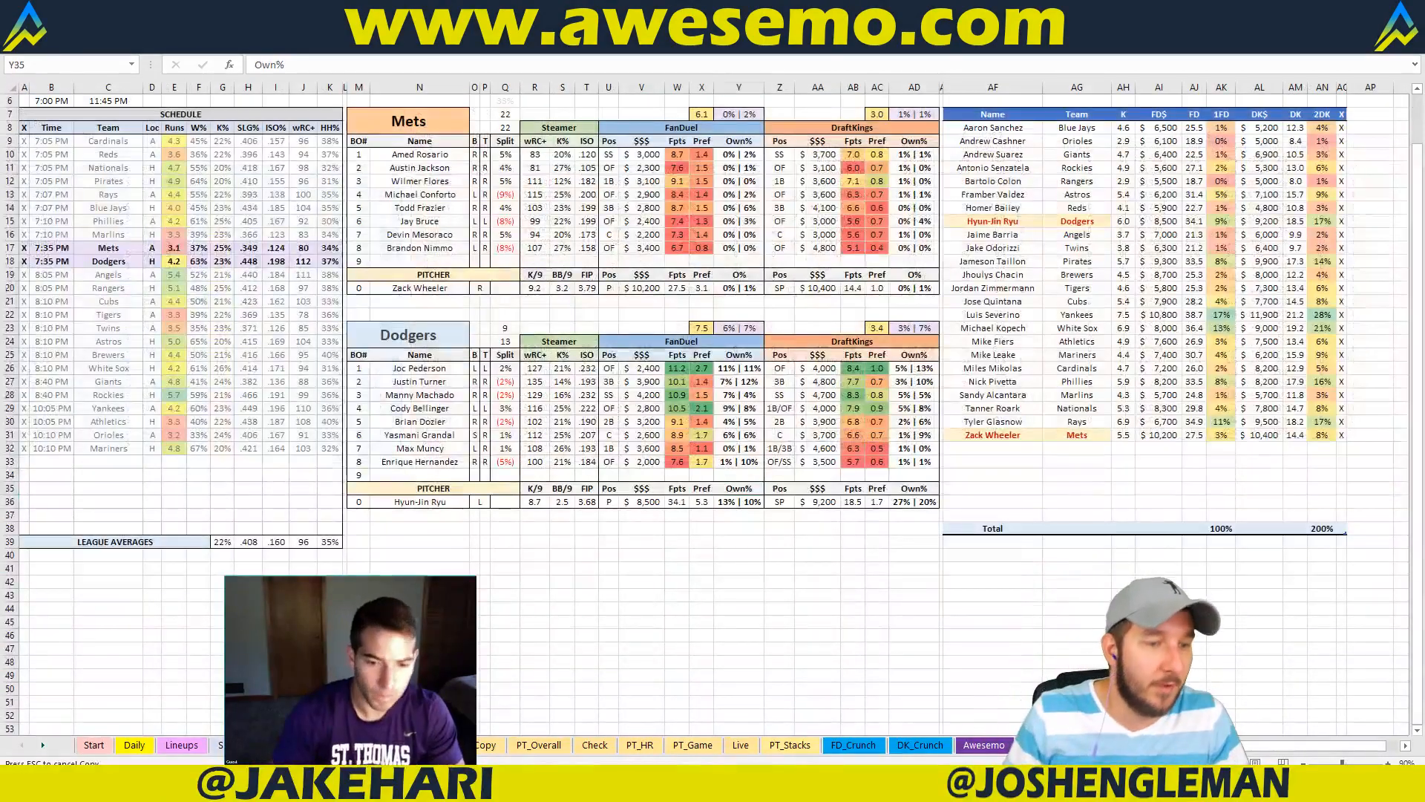
Step: Switch to FantasyCruncher in the browser and filter the used players of the DraftKings lineups to pitchers
left_click(18, 786)
mouse_move(149, 786)
left_click(80, 724)
left_click(446, 10)
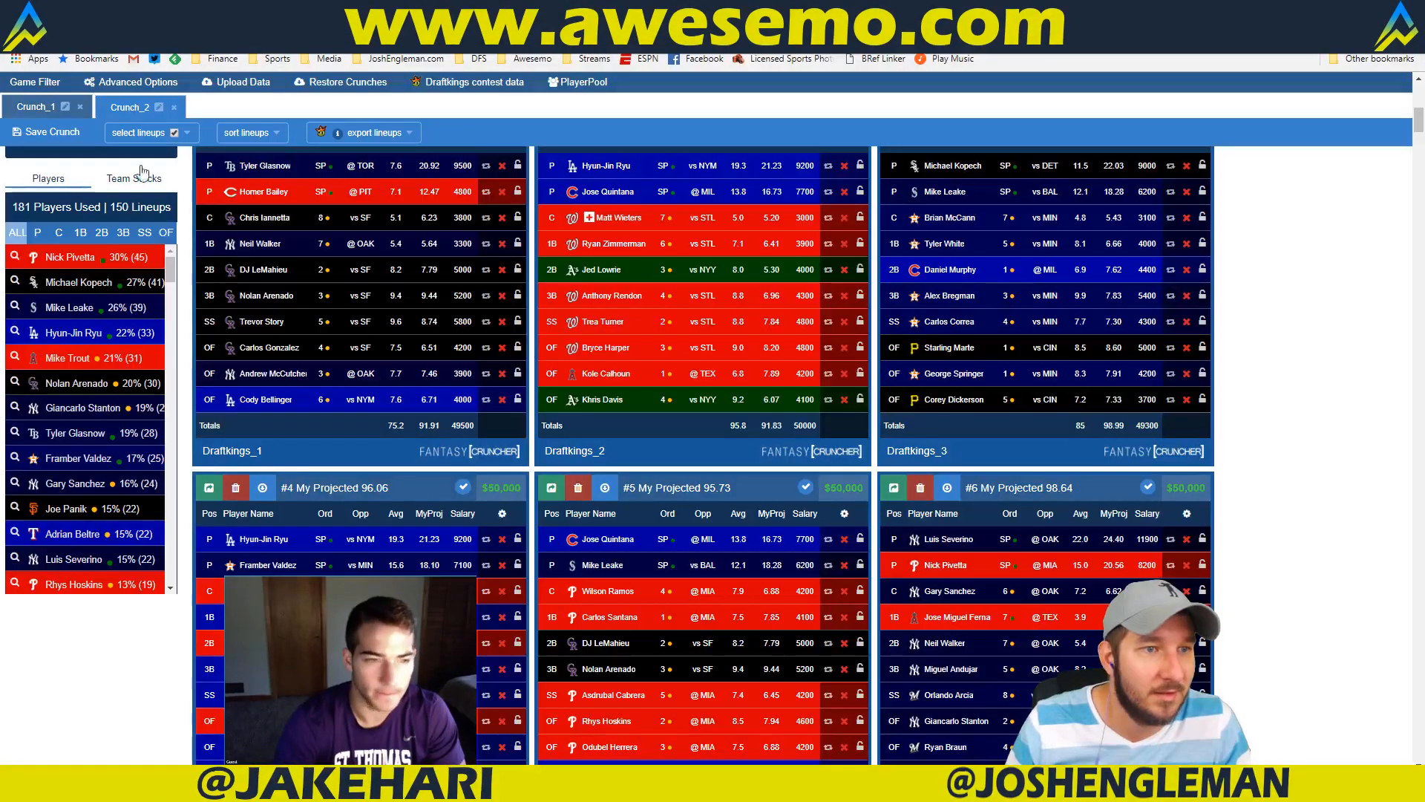
left_click(38, 232)
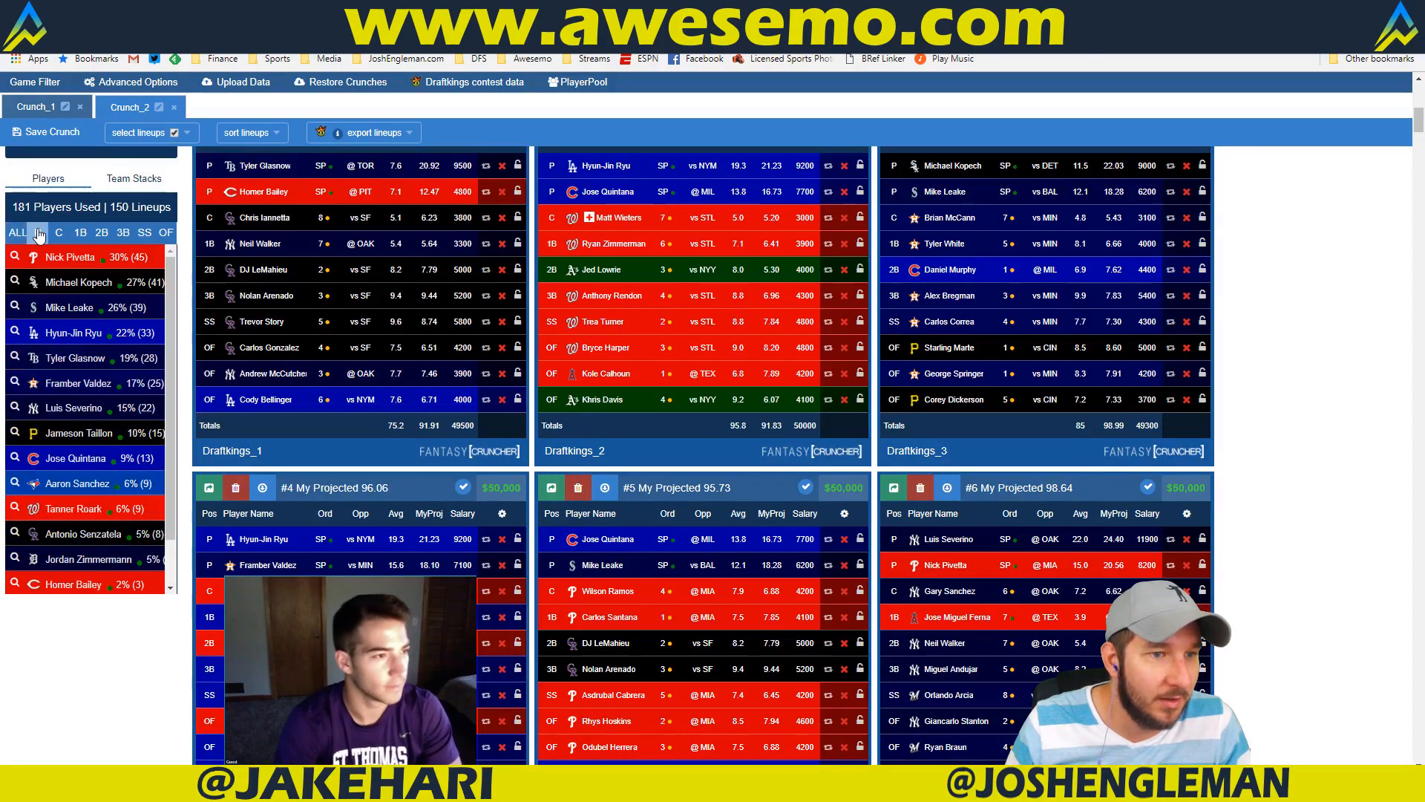
Step: Export the lineups for the 09/05 7:05 pm slate, overwriting the file Crunch - DraftKings.csv
left_click(407, 132)
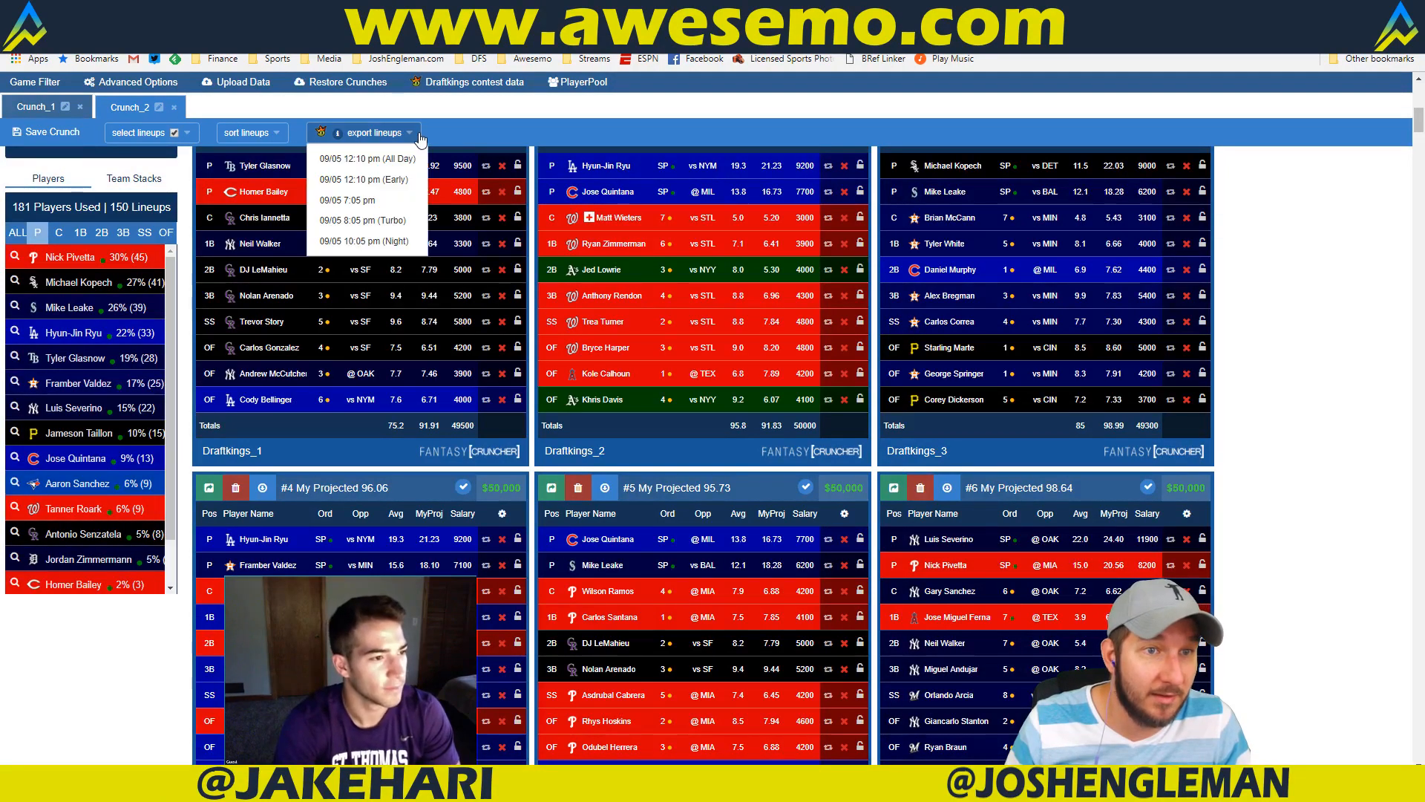
left_click(380, 201)
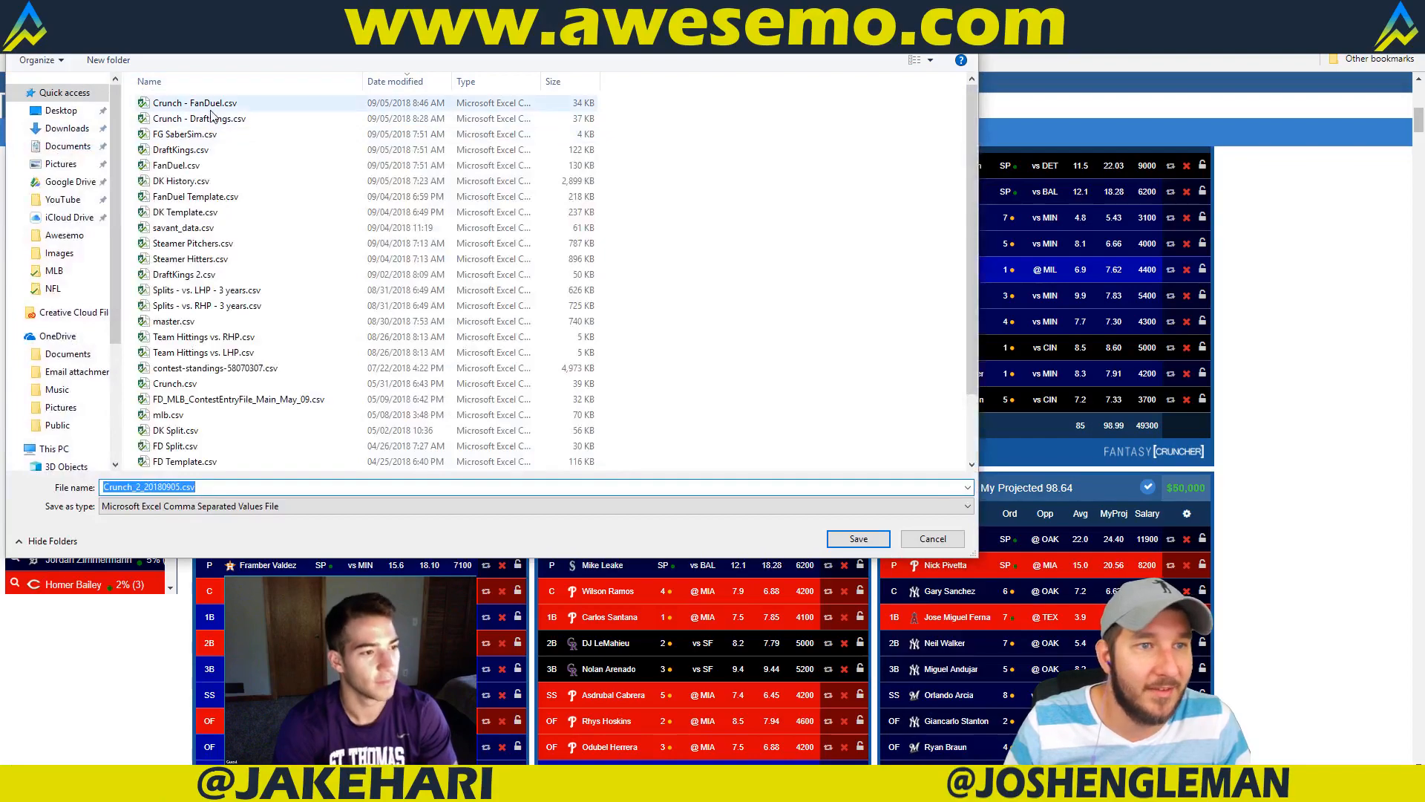
double_click(211, 118)
left_click(755, 398)
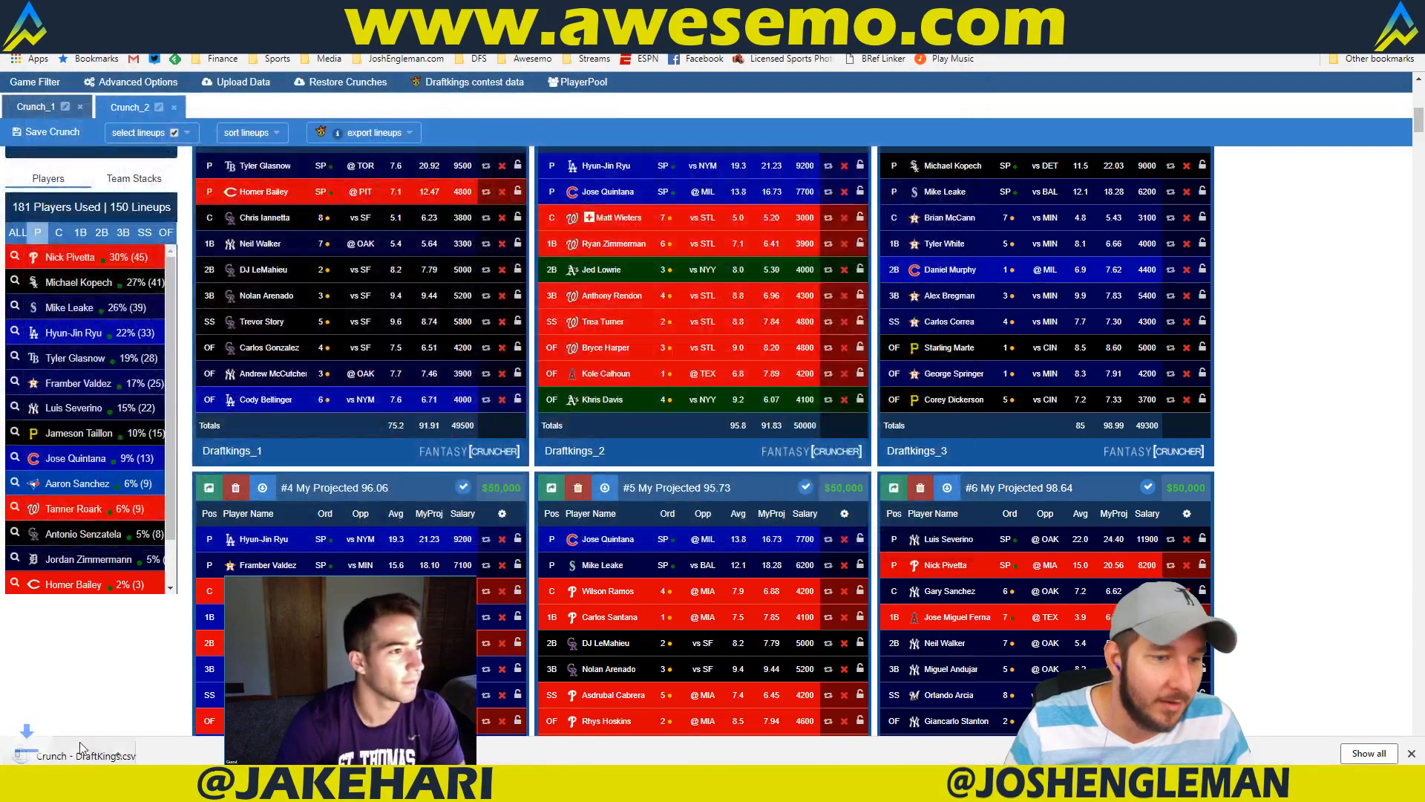
Step: Bring up the DK_Crunch sheet in Excel and copy all lineup rows below the header from the exported Crunch - DraftKings.csv
key("alt+Tab")
left_click(916, 743)
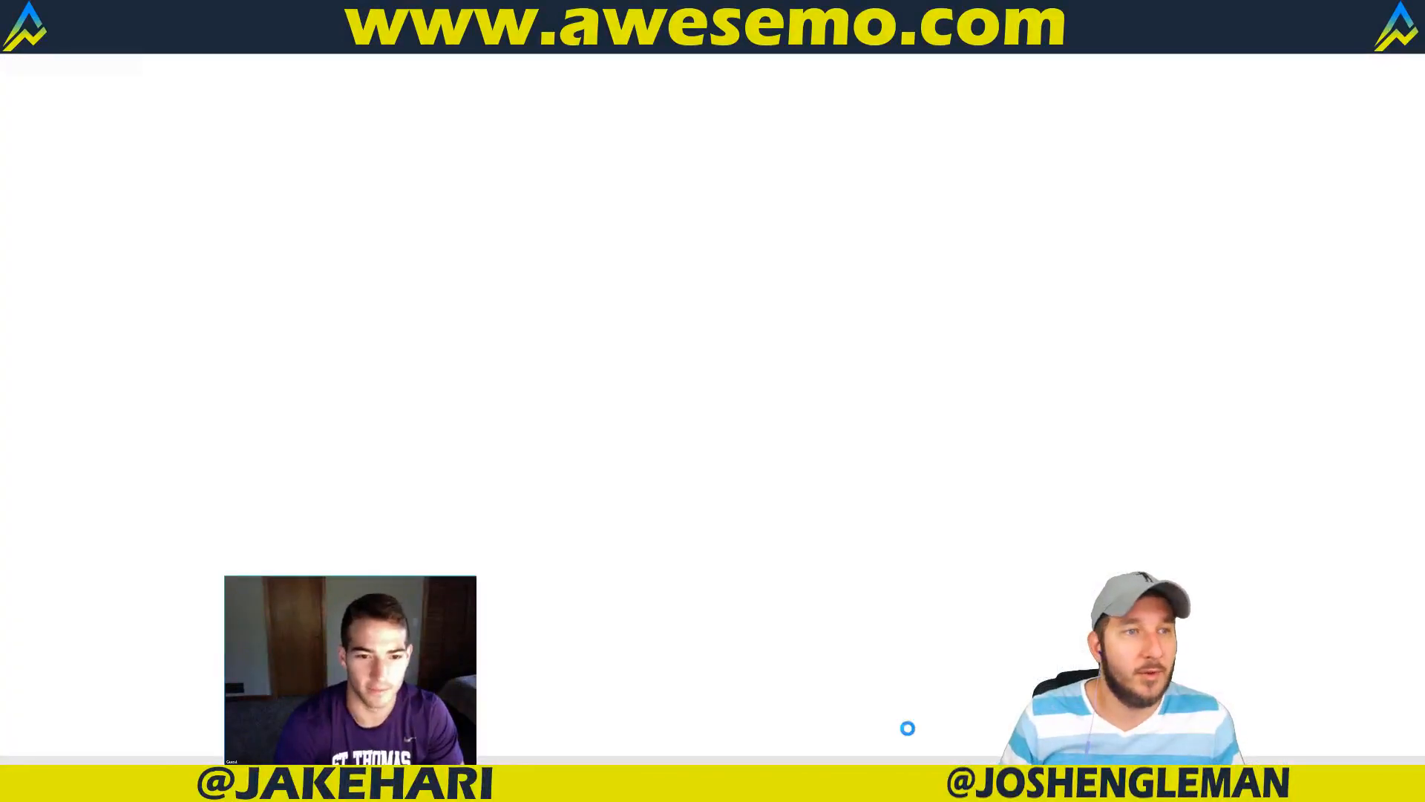
key("Down")
key("ctrl+shift+Right")
key("ctrl+shift+Down")
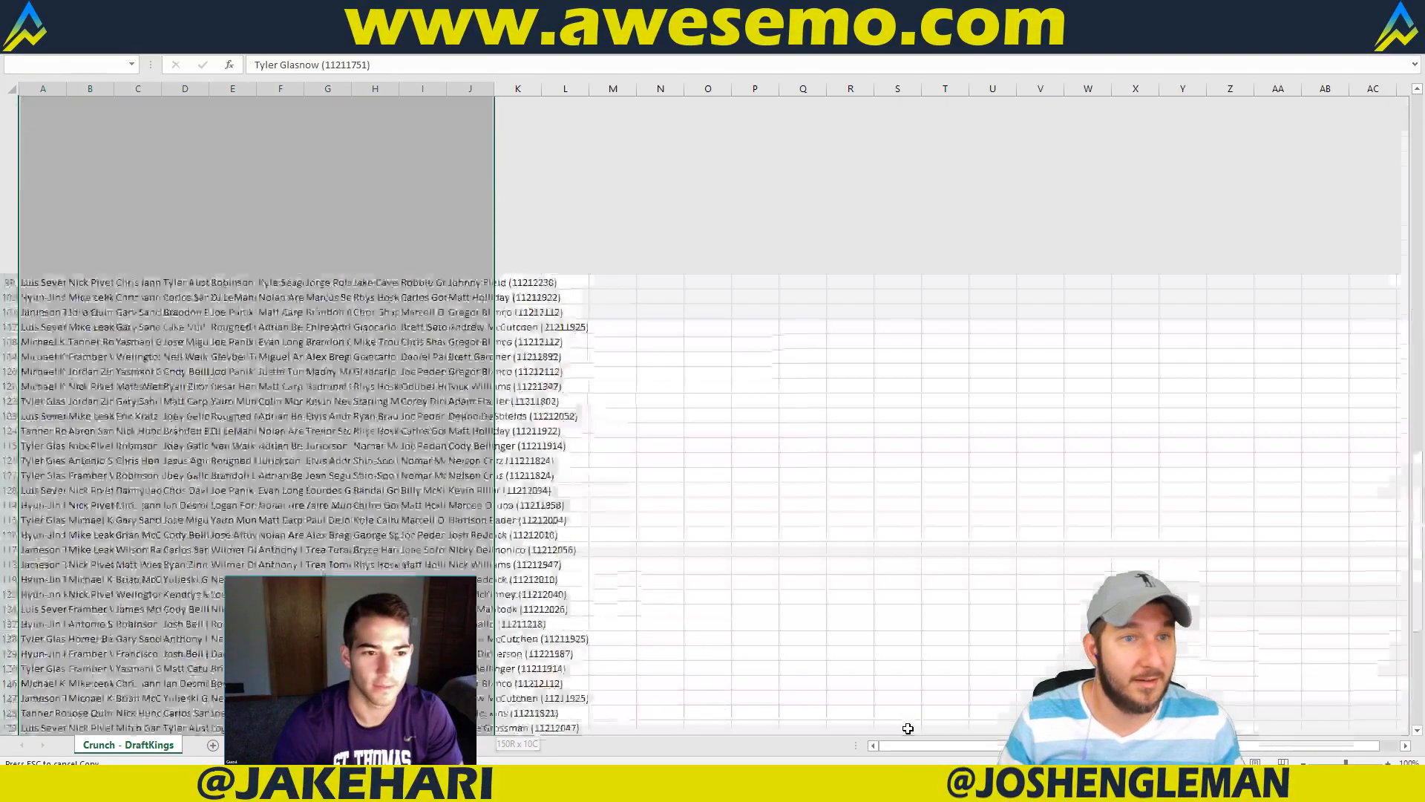
key("ctrl+c")
Step: Paste the copied lineups as values into the DK_Crunch sheet, starting at cell A2
key("alt+Tab")
right_click(87, 113)
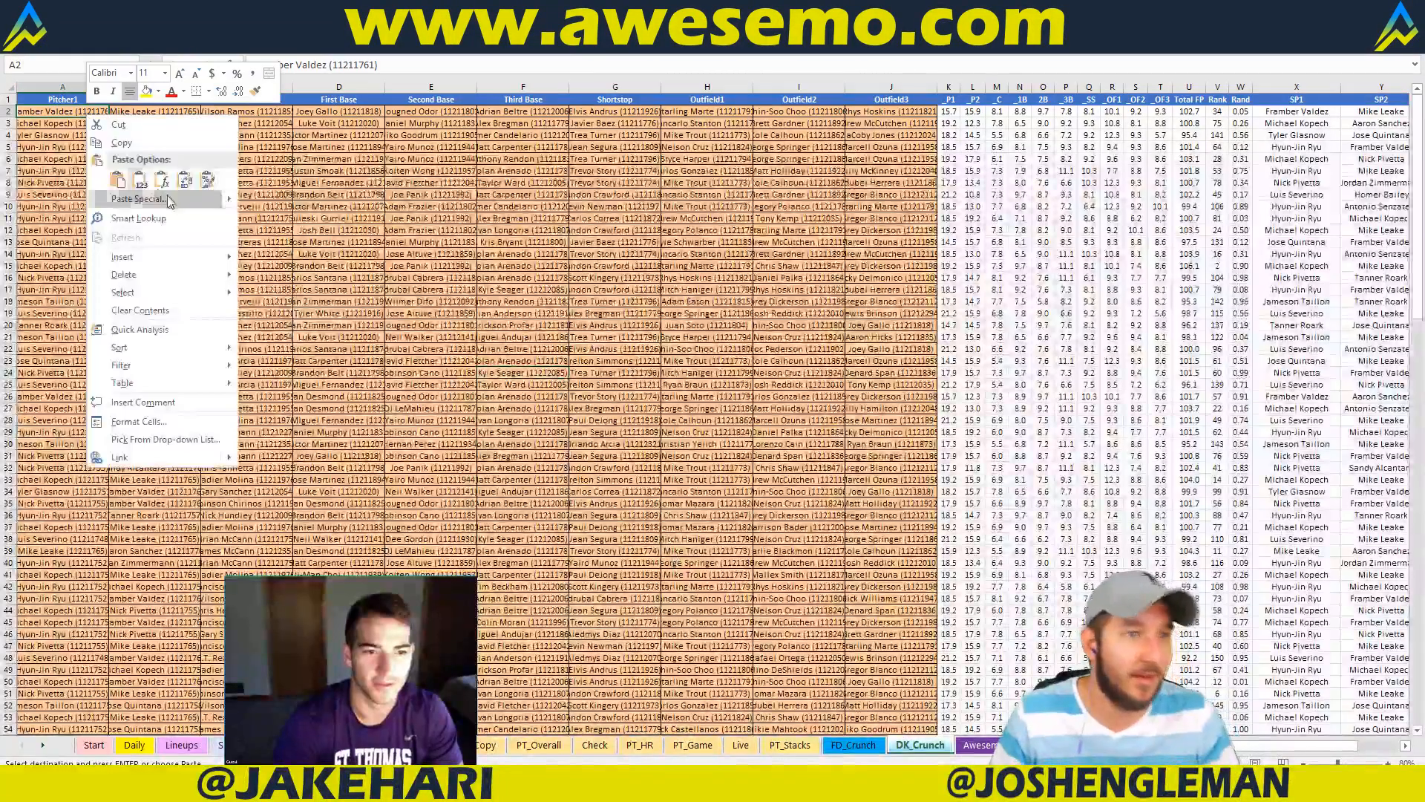
left_click(141, 180)
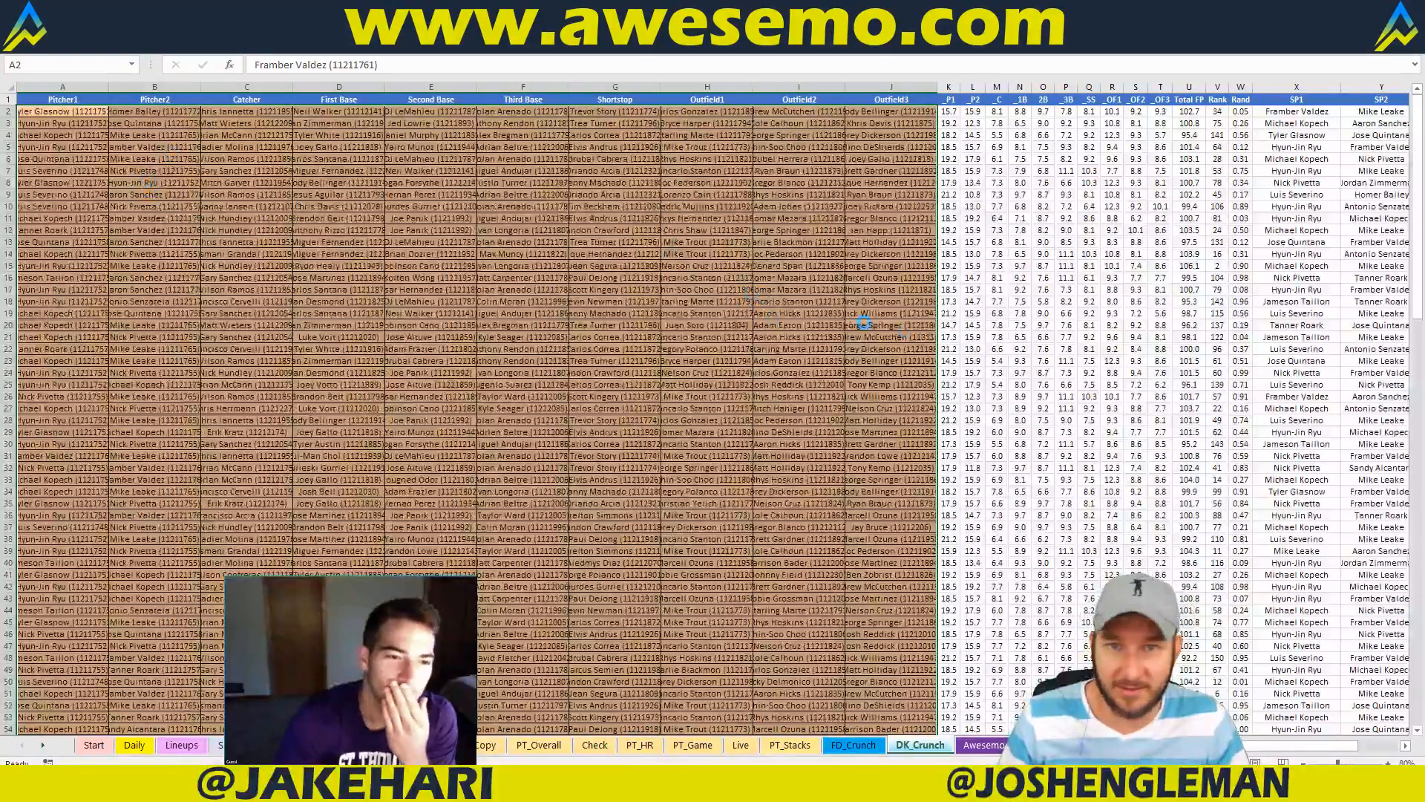
Step: Refresh the DraftKings team pivot table on the ownership summary sheet with the new lineups
left_click(445, 744)
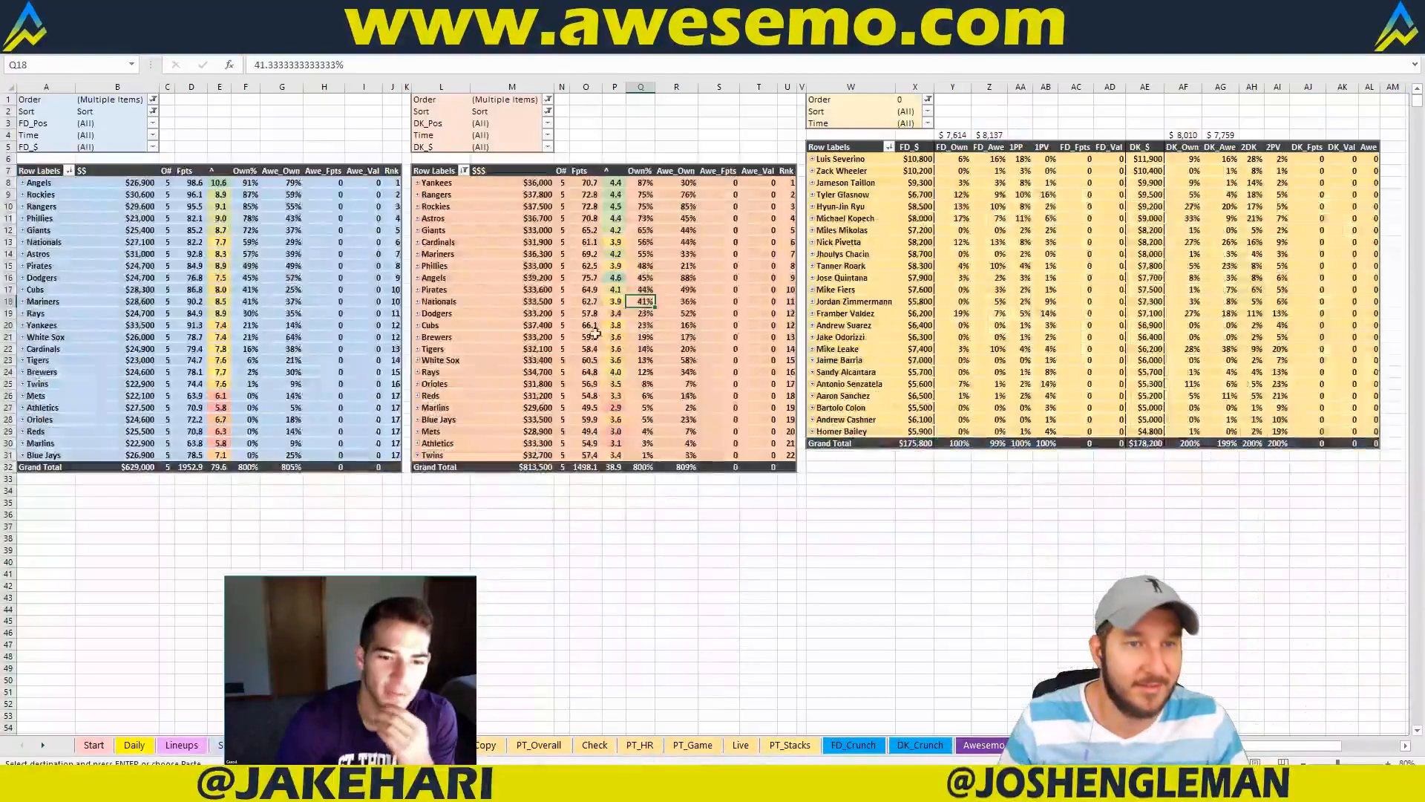
right_click(613, 335)
left_click(683, 398)
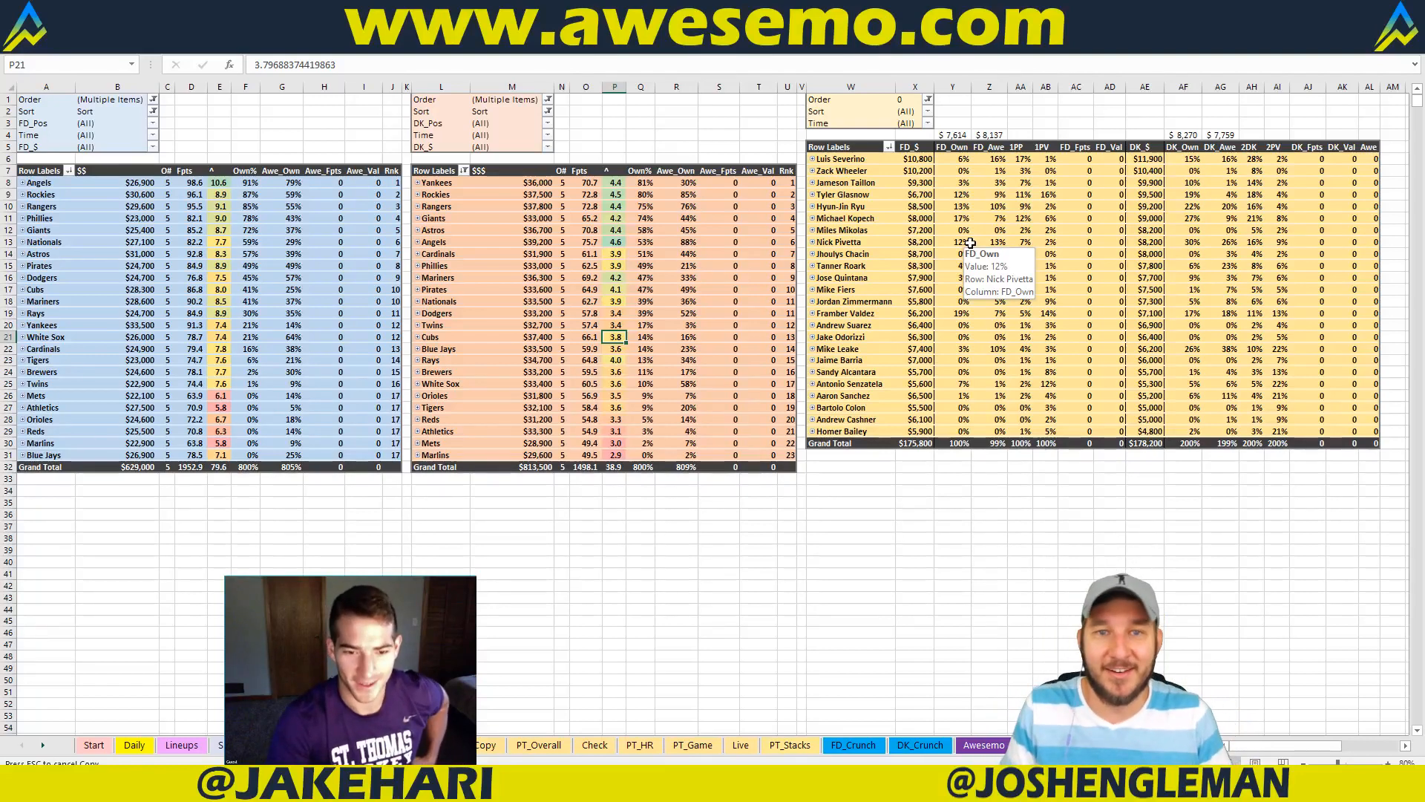
Step: Return to the game sheet, examine the Mets–Dodgers matchup and clear the pending copy selection
left_click(990, 218)
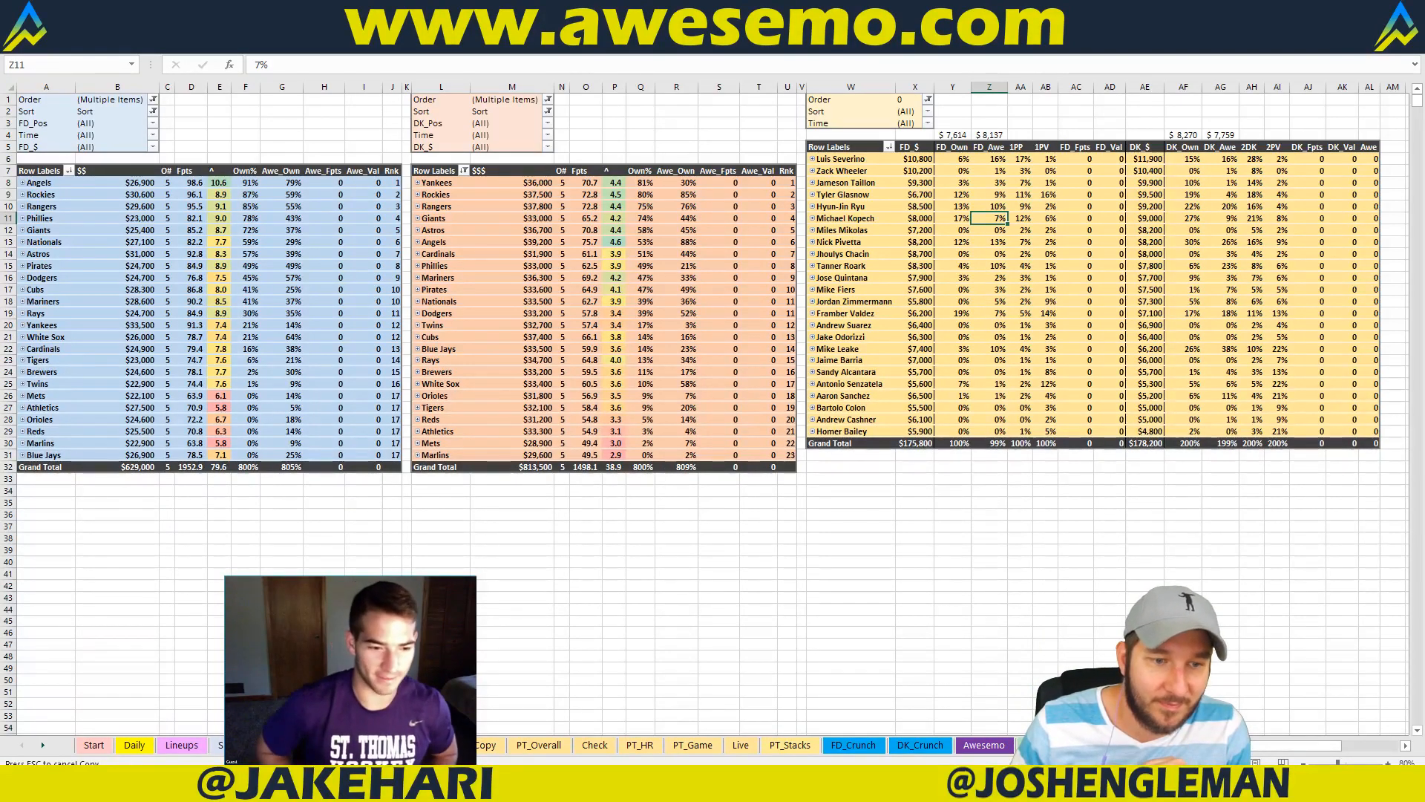
left_click(357, 744)
right_click(695, 338)
left_click(632, 345)
right_click(285, 258)
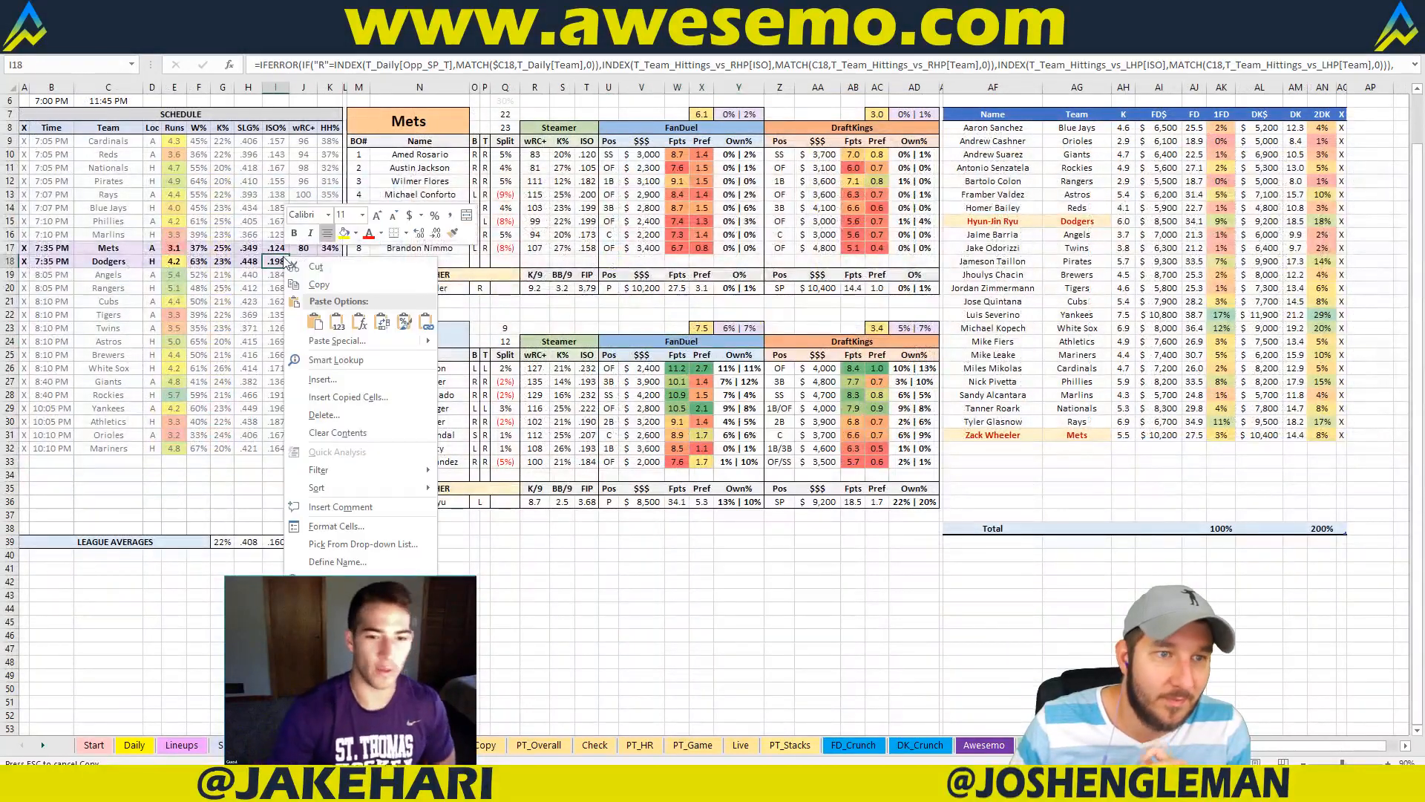
key("Escape")
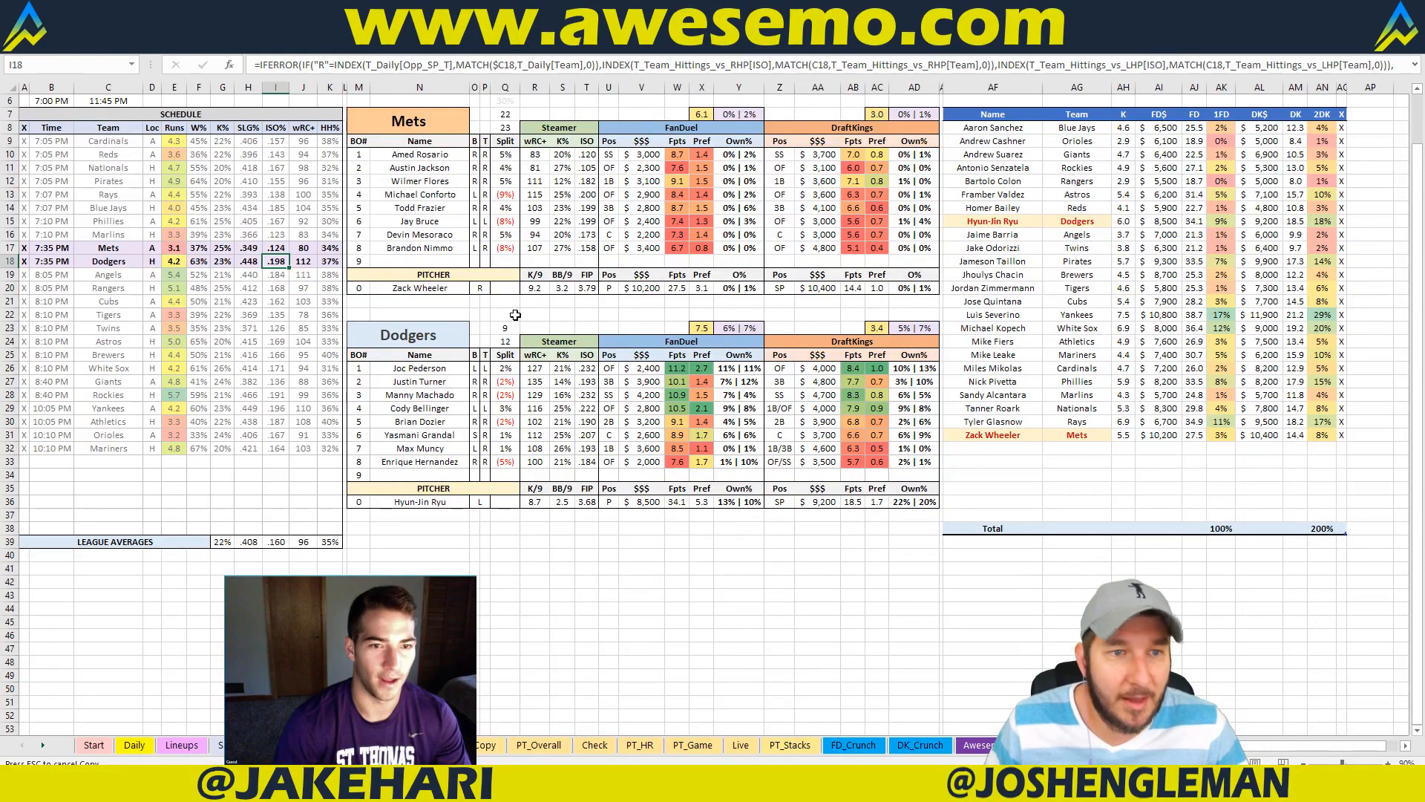
left_click_drag(349, 301, 877, 317)
left_click(867, 557)
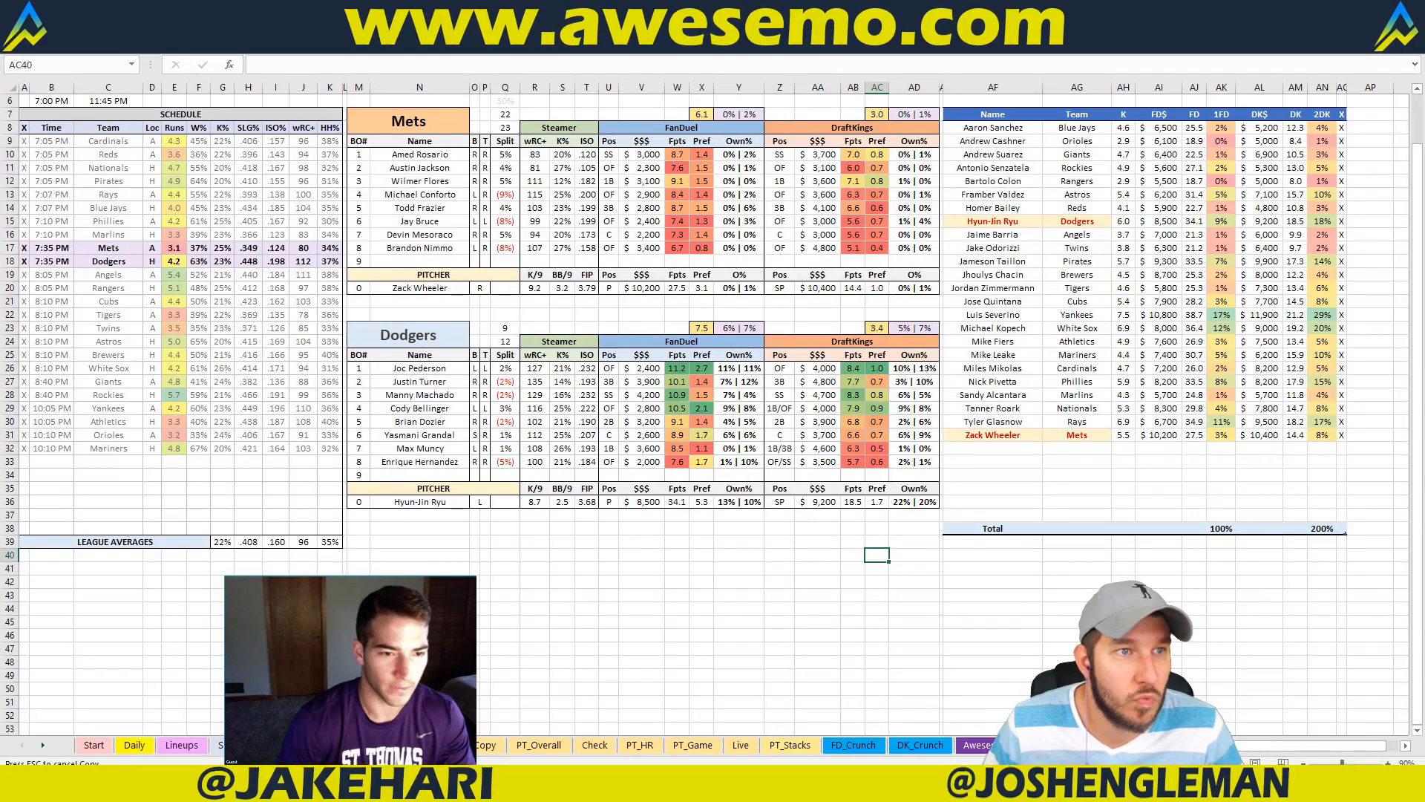
key("Escape")
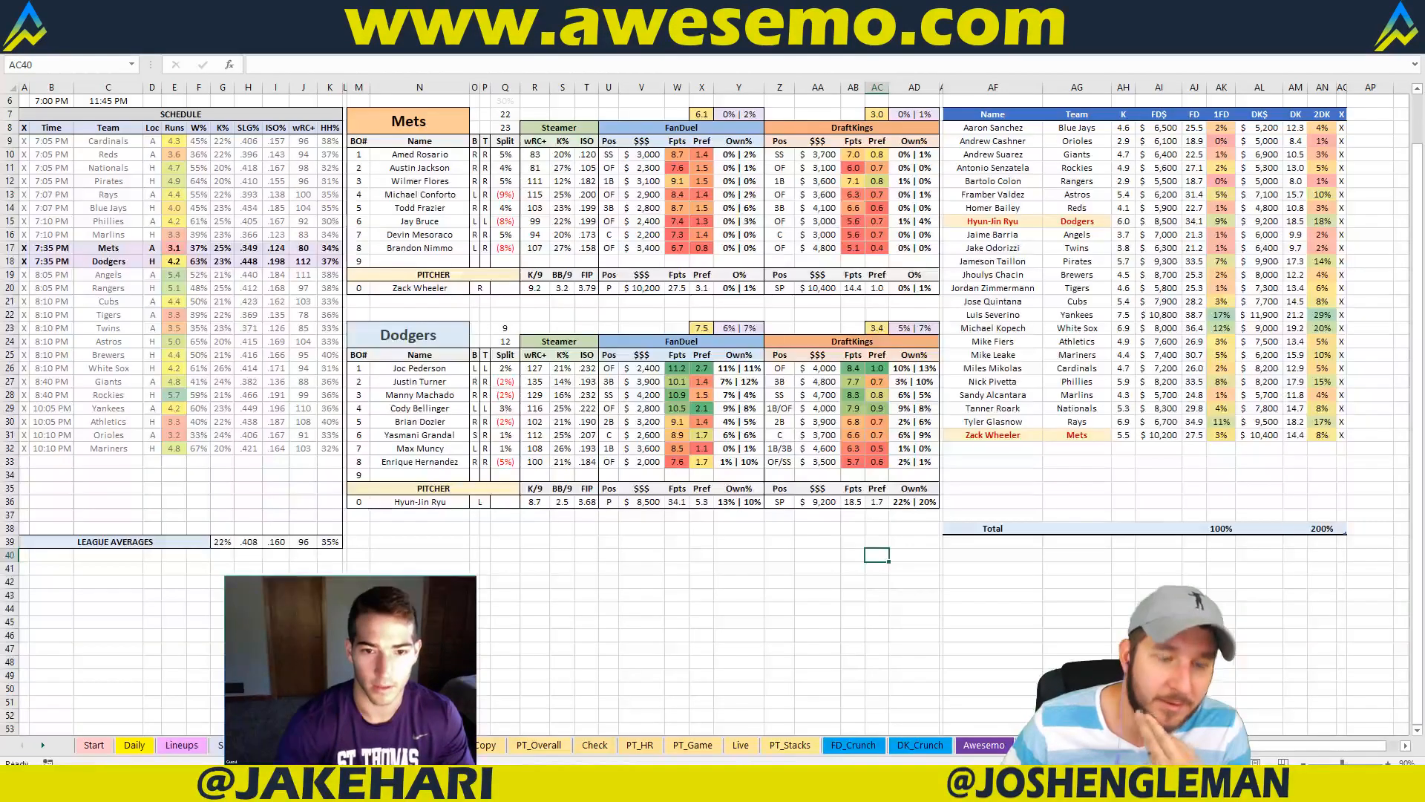
Step: Bring up the ownership summary sheet and refresh the DraftKings team pivot table once more
key("ctrl+c")
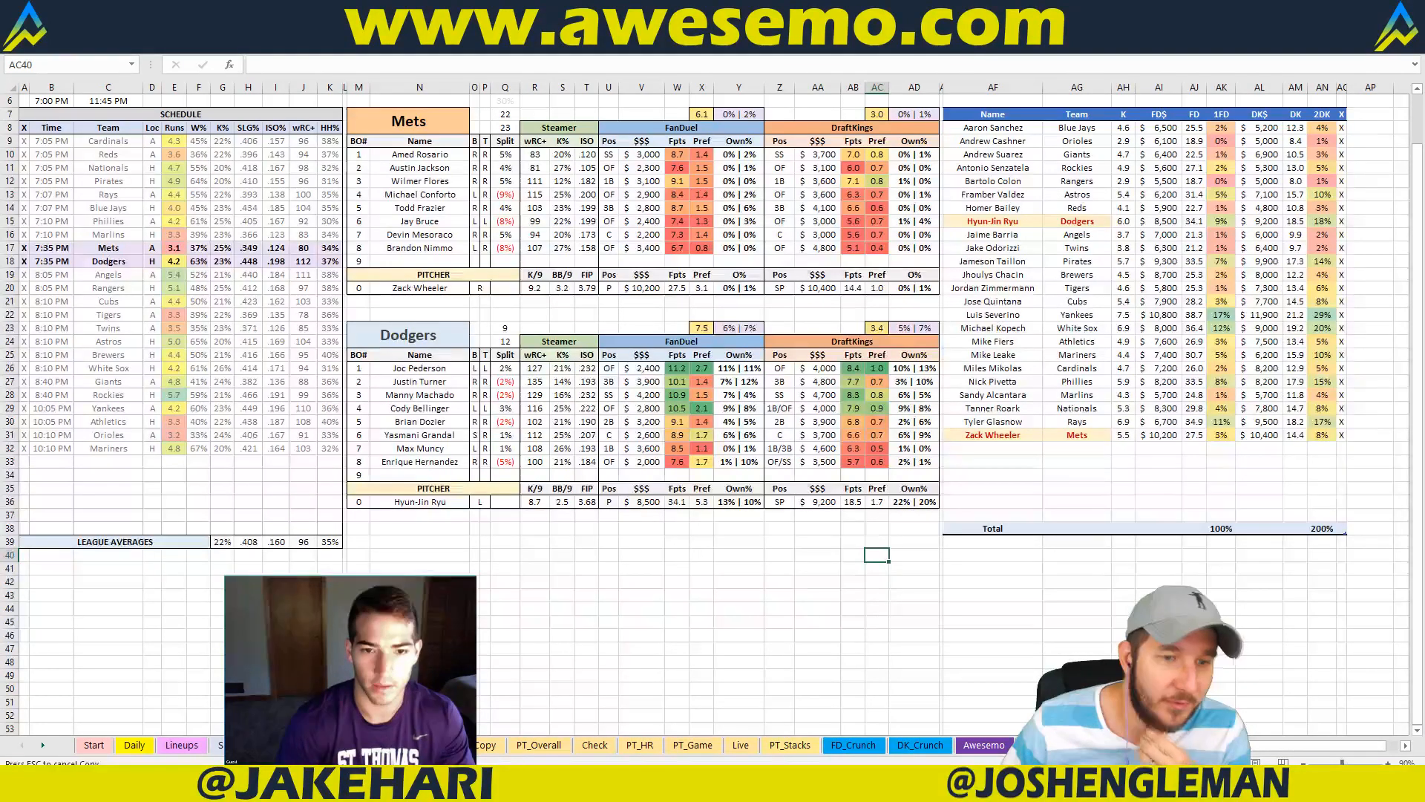
left_click(435, 744)
right_click(653, 264)
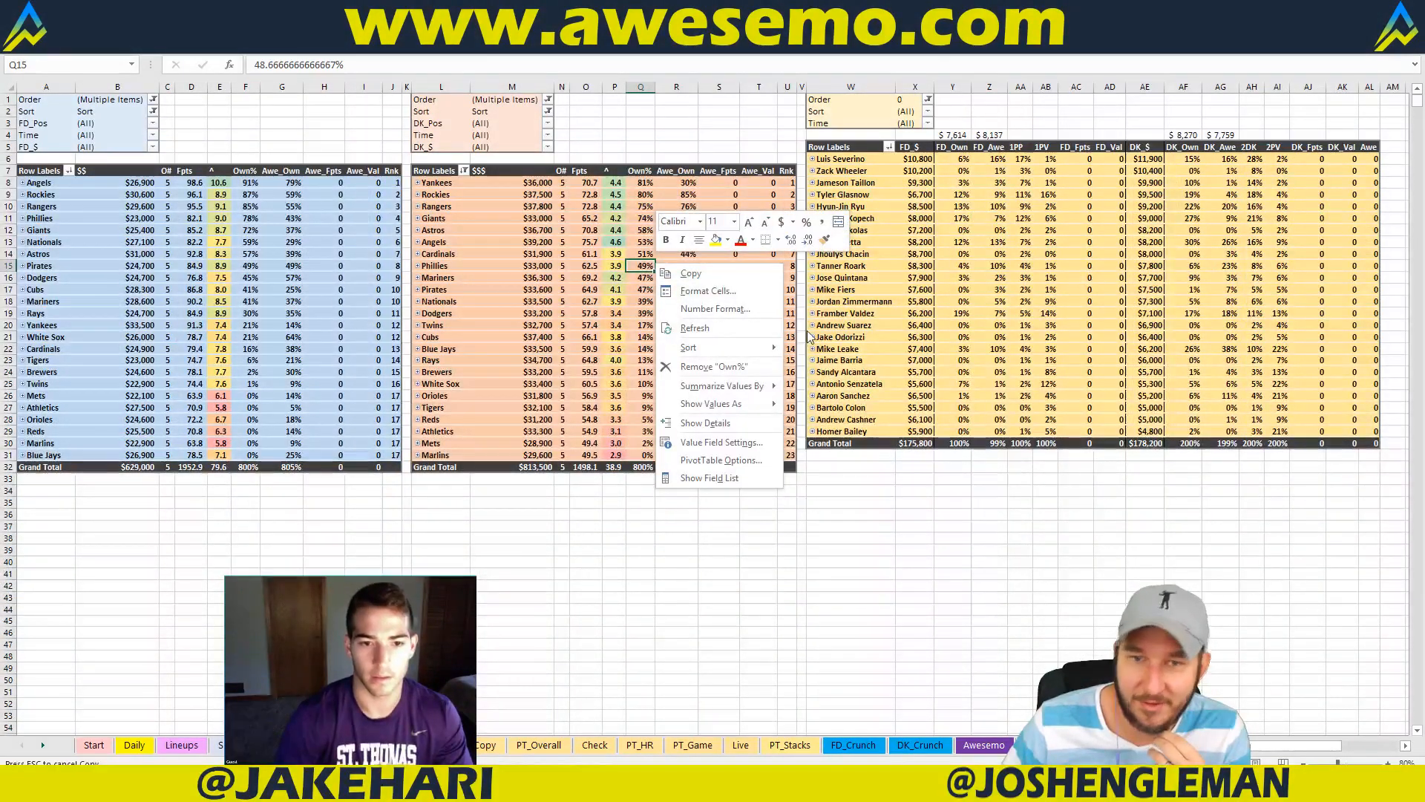
left_click(749, 328)
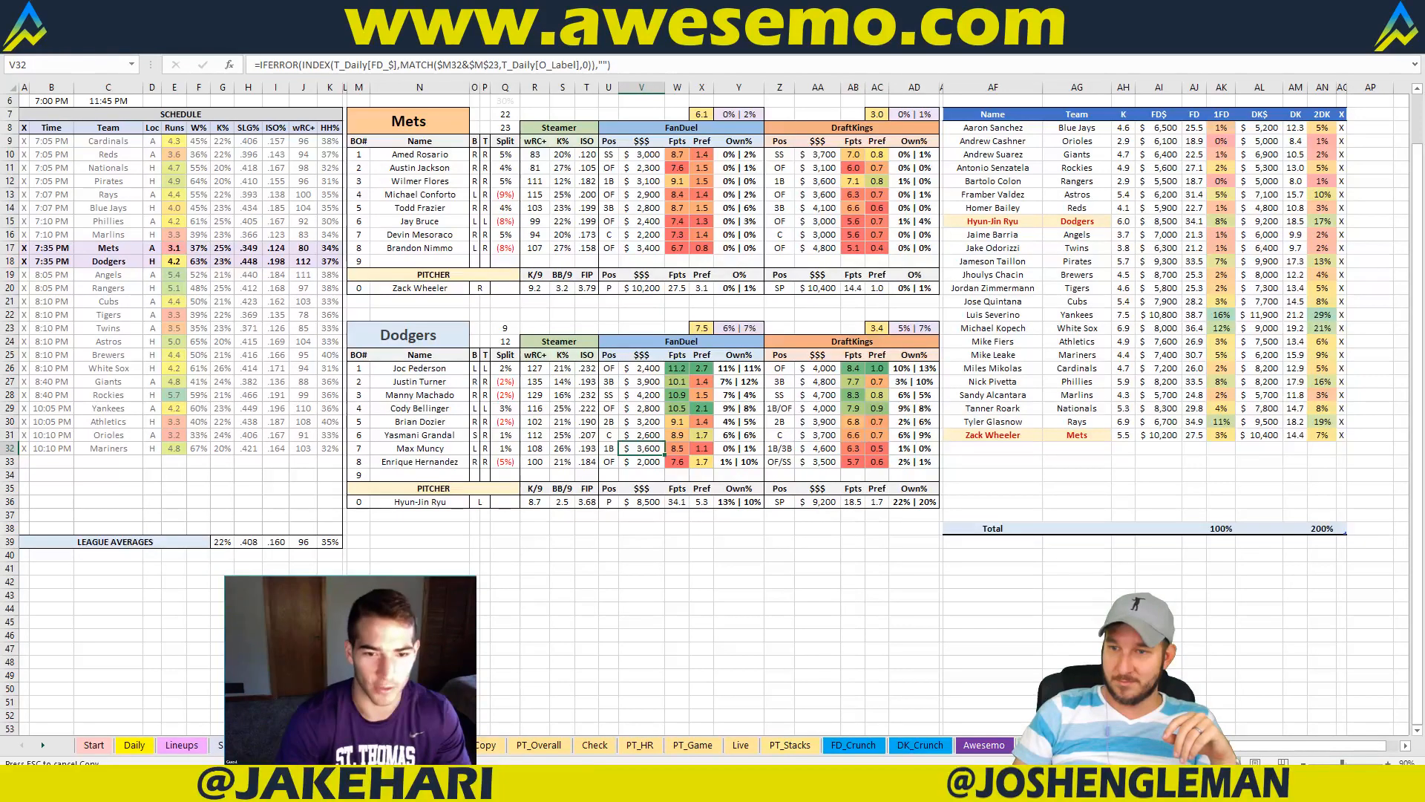
Step: Examine the Mets and Dodgers hitters and pitchers on the game sheet, including splits, salaries, projected points and FanDuel and DraftKings ownership
left_click(109, 274)
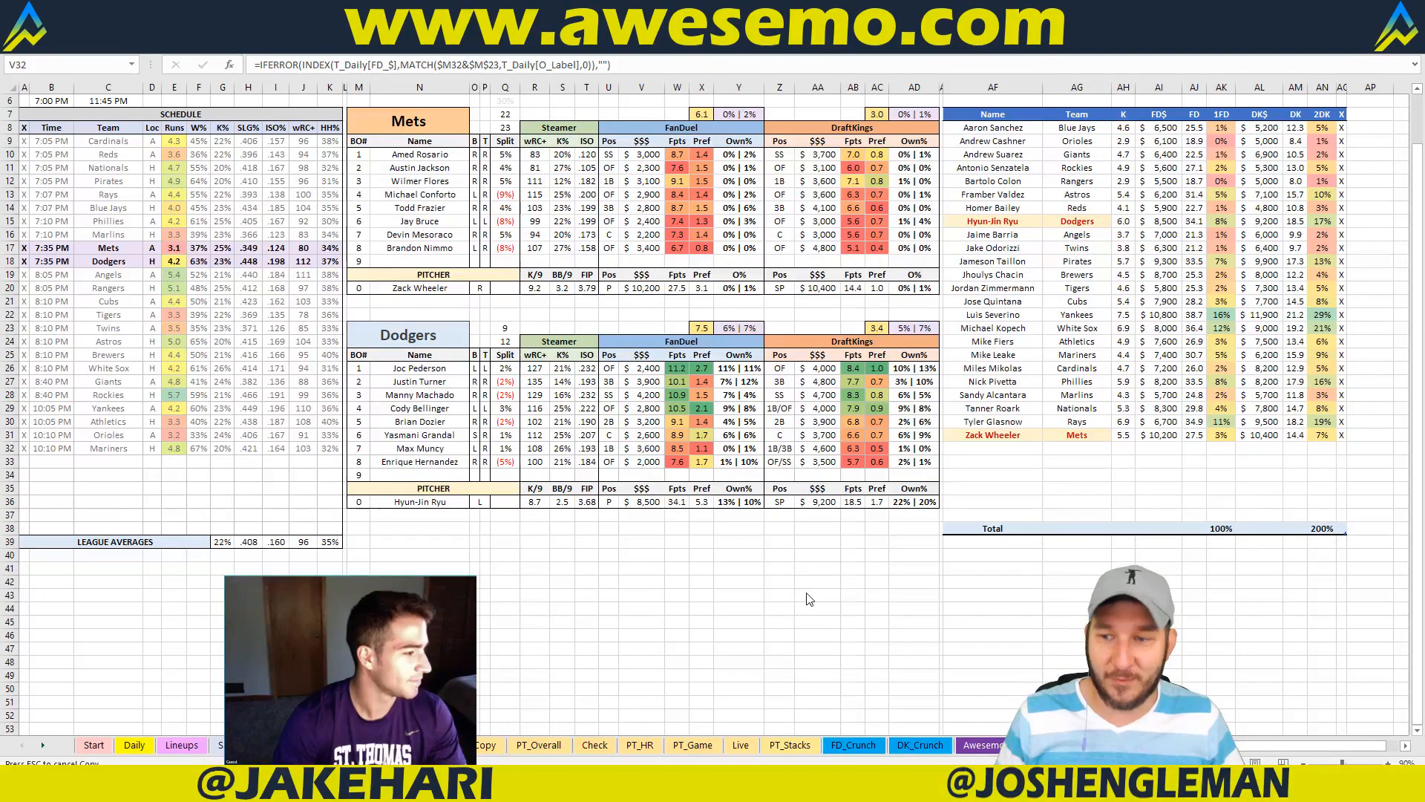
left_click(762, 549)
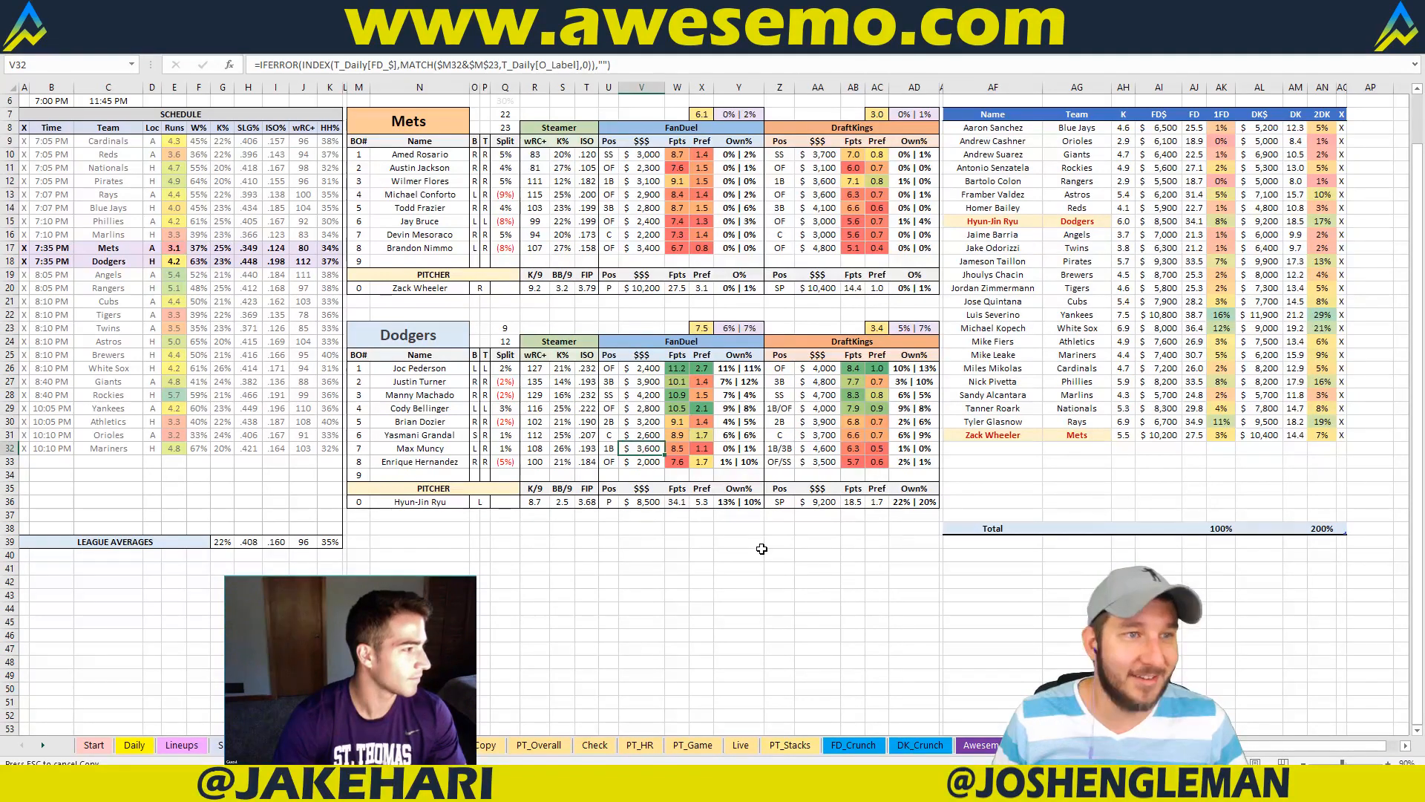
left_click(892, 577)
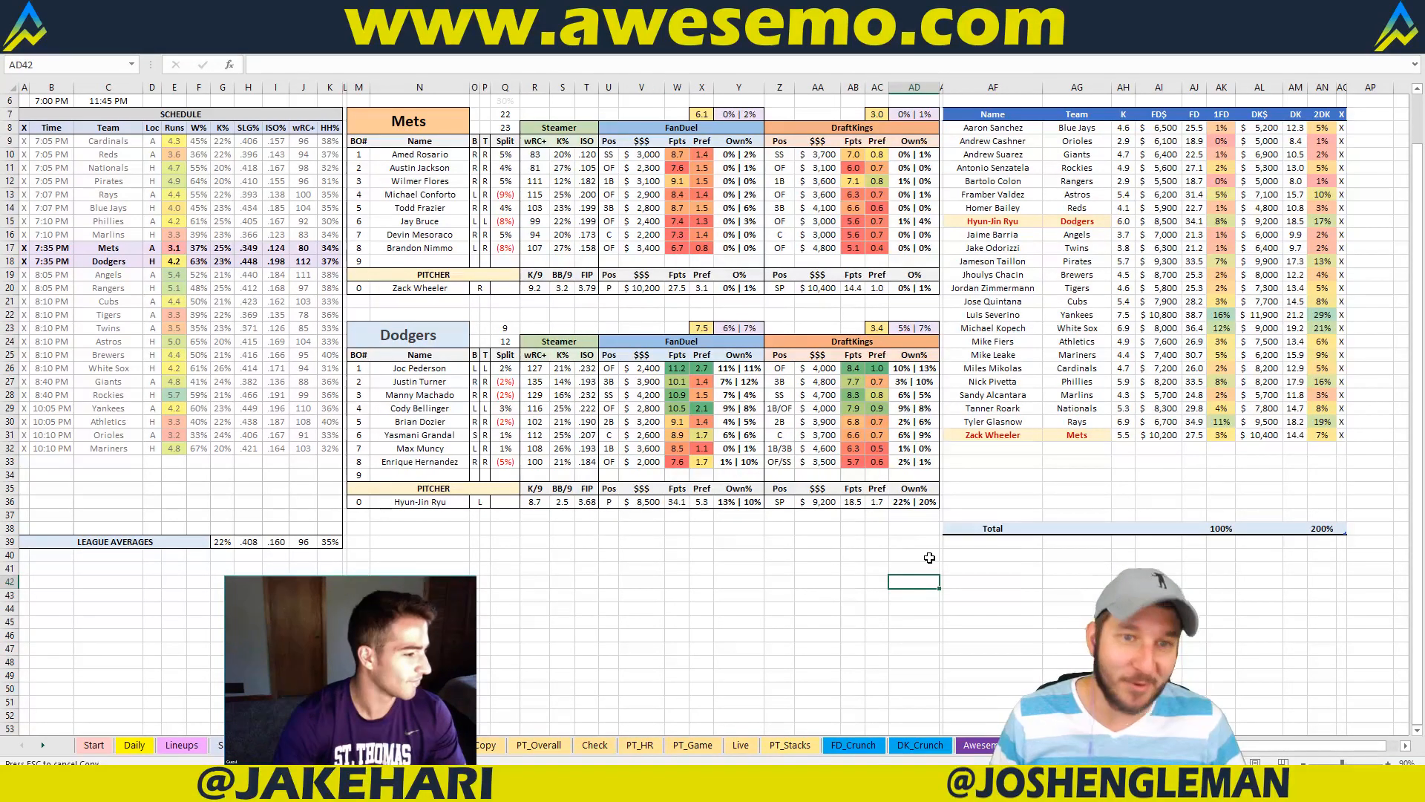
left_click(746, 557)
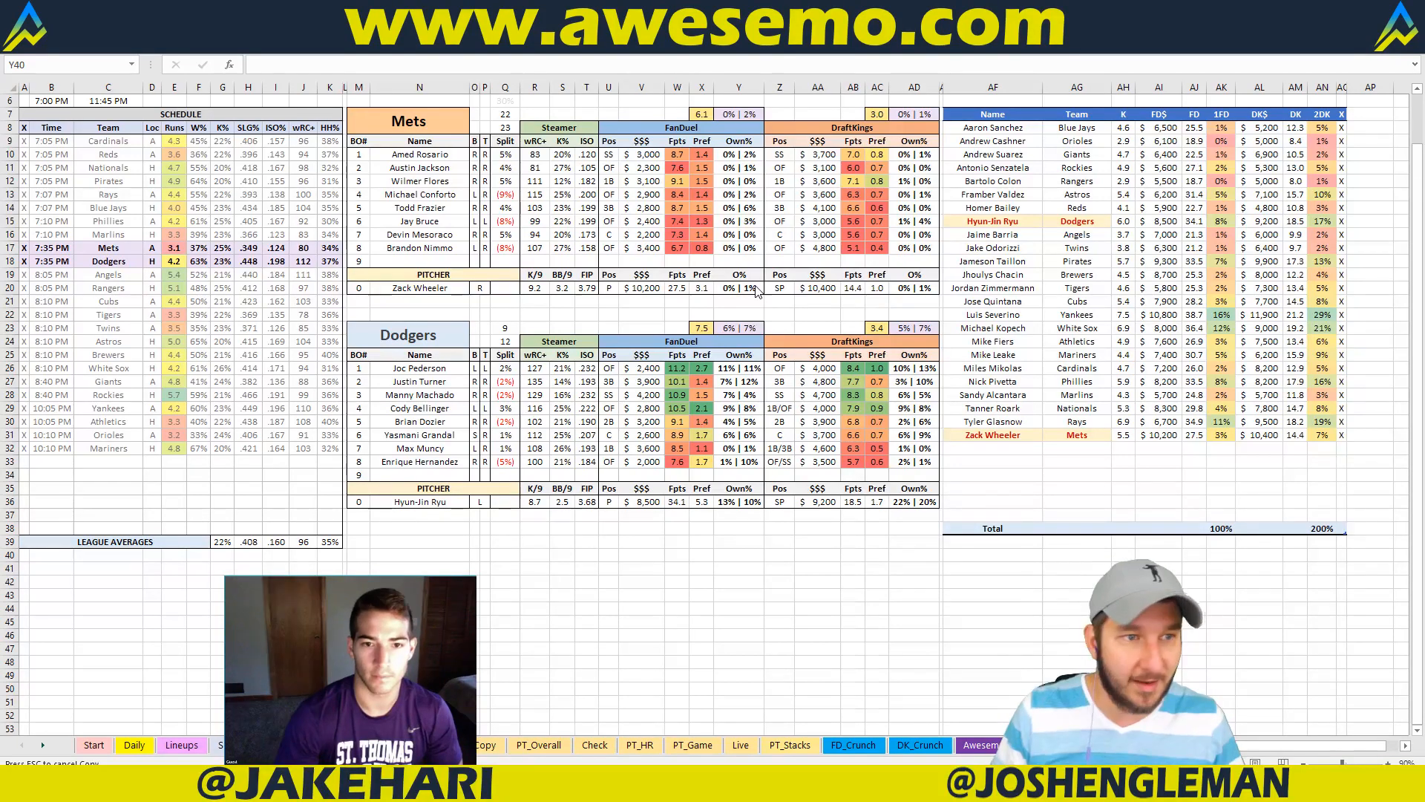
left_click(276, 361)
left_click(700, 302)
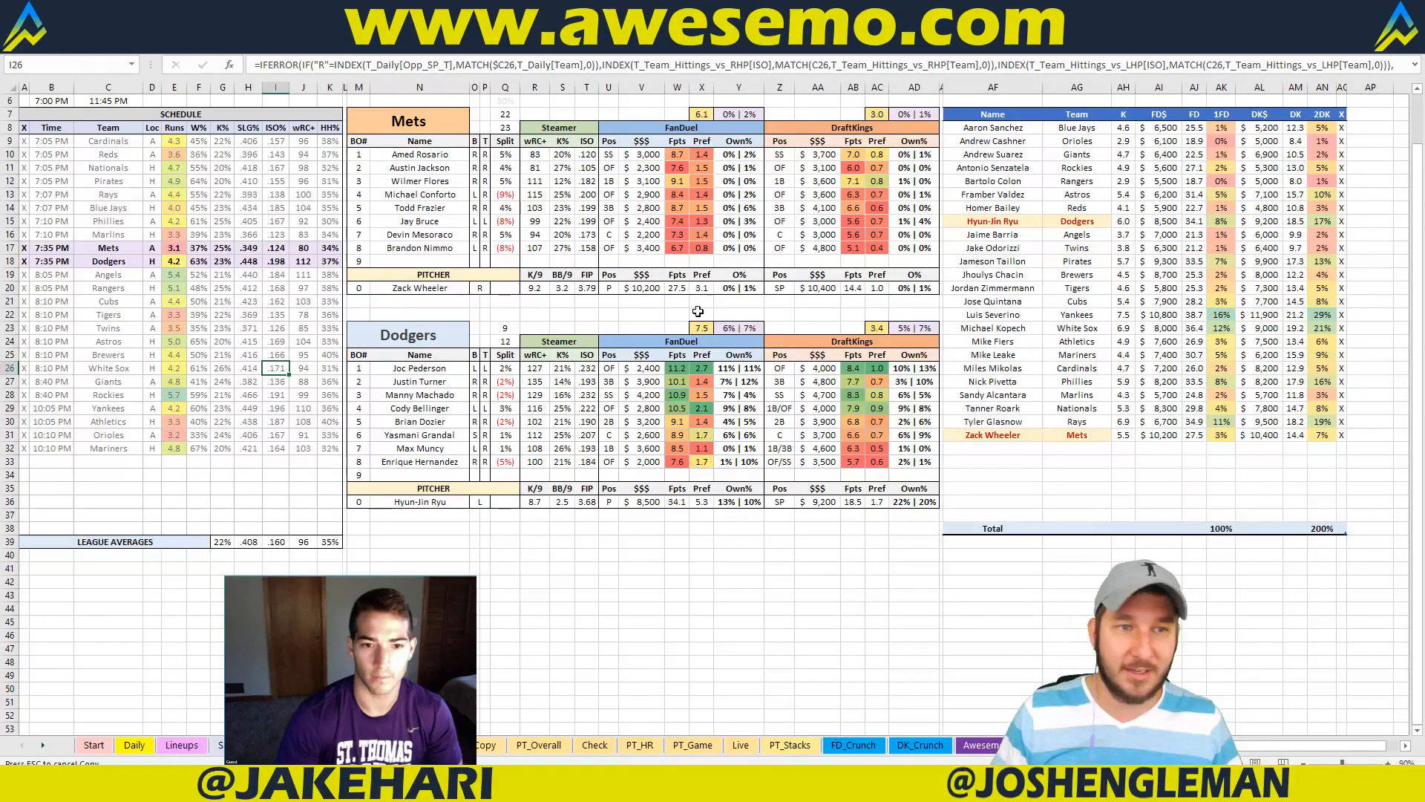
left_click_drag(700, 302, 700, 315)
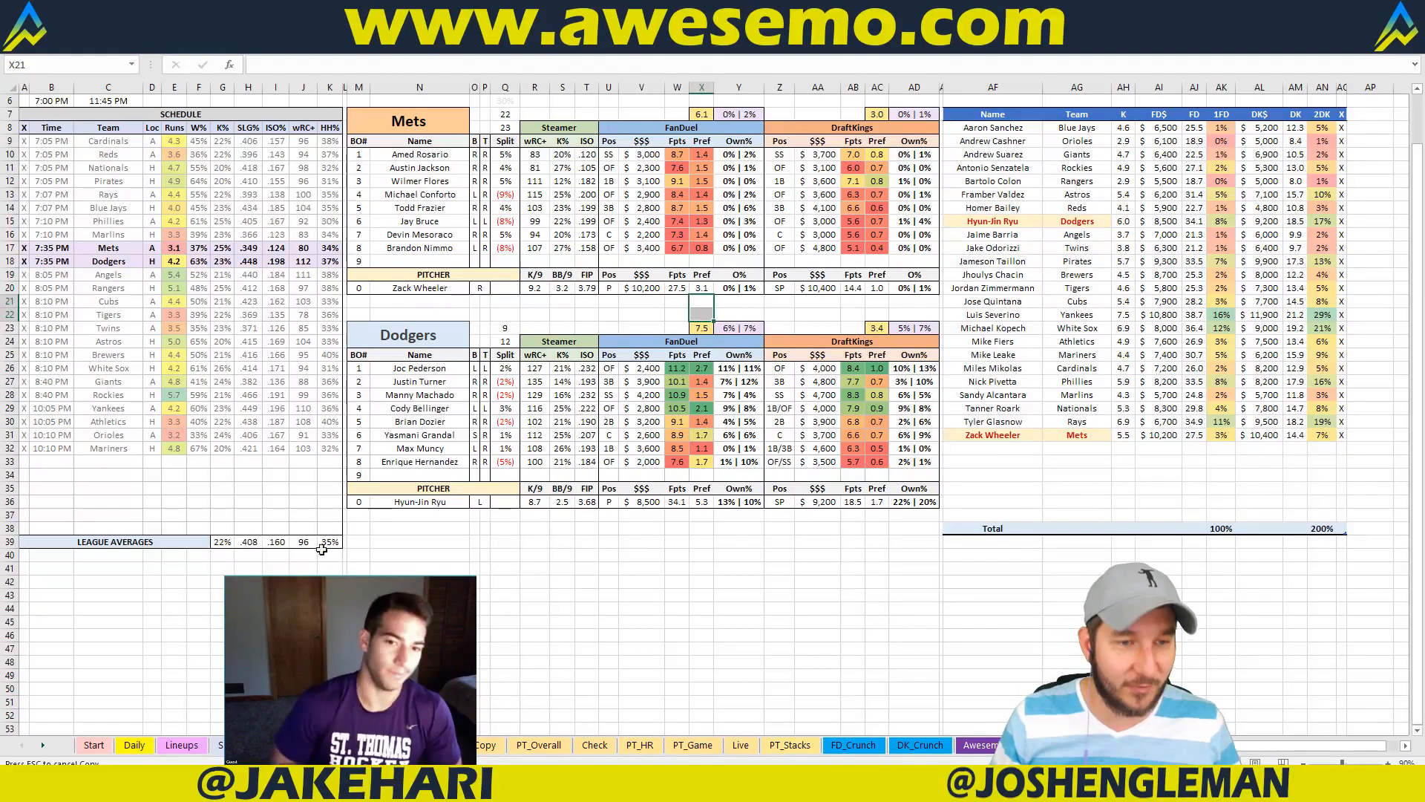
left_click_drag(347, 529, 925, 596)
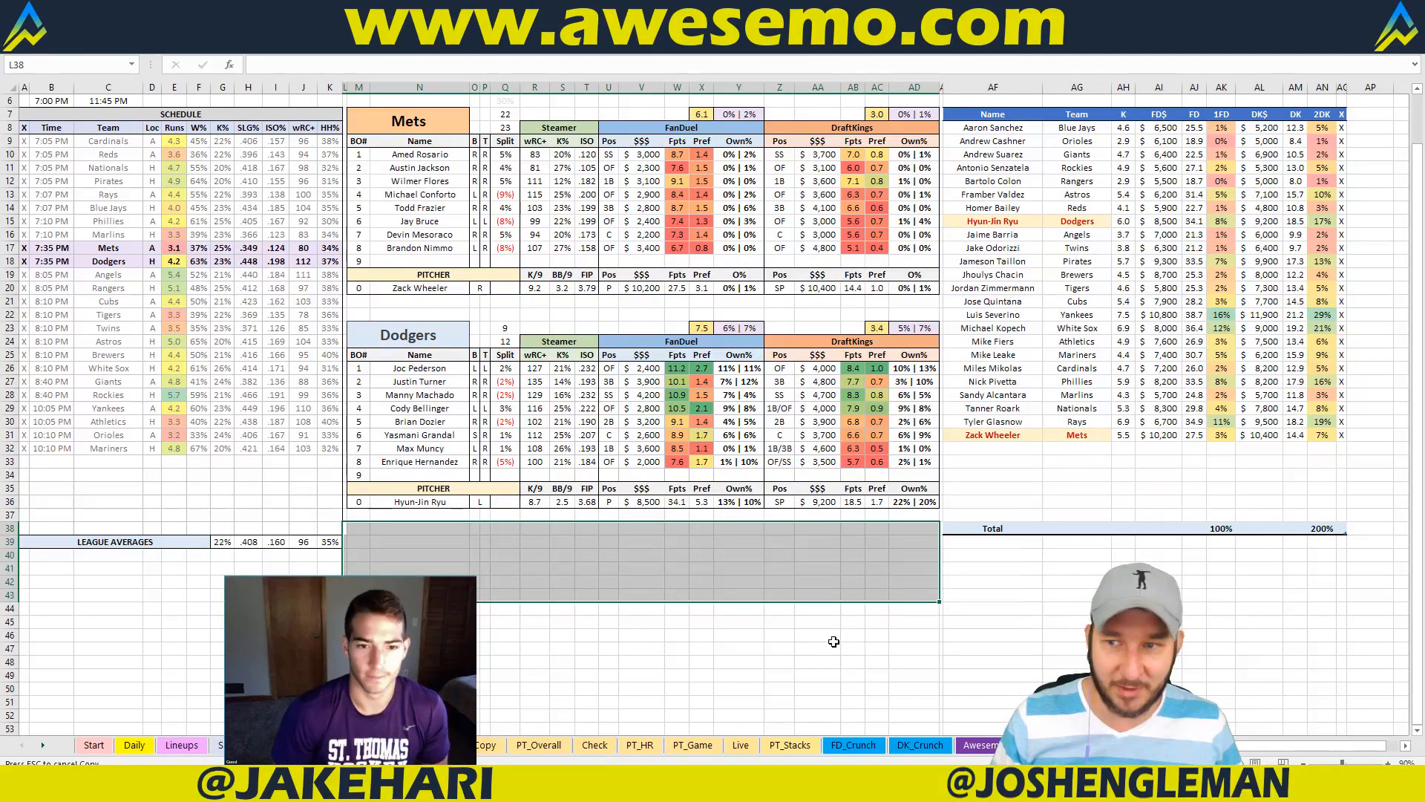
left_click(804, 636)
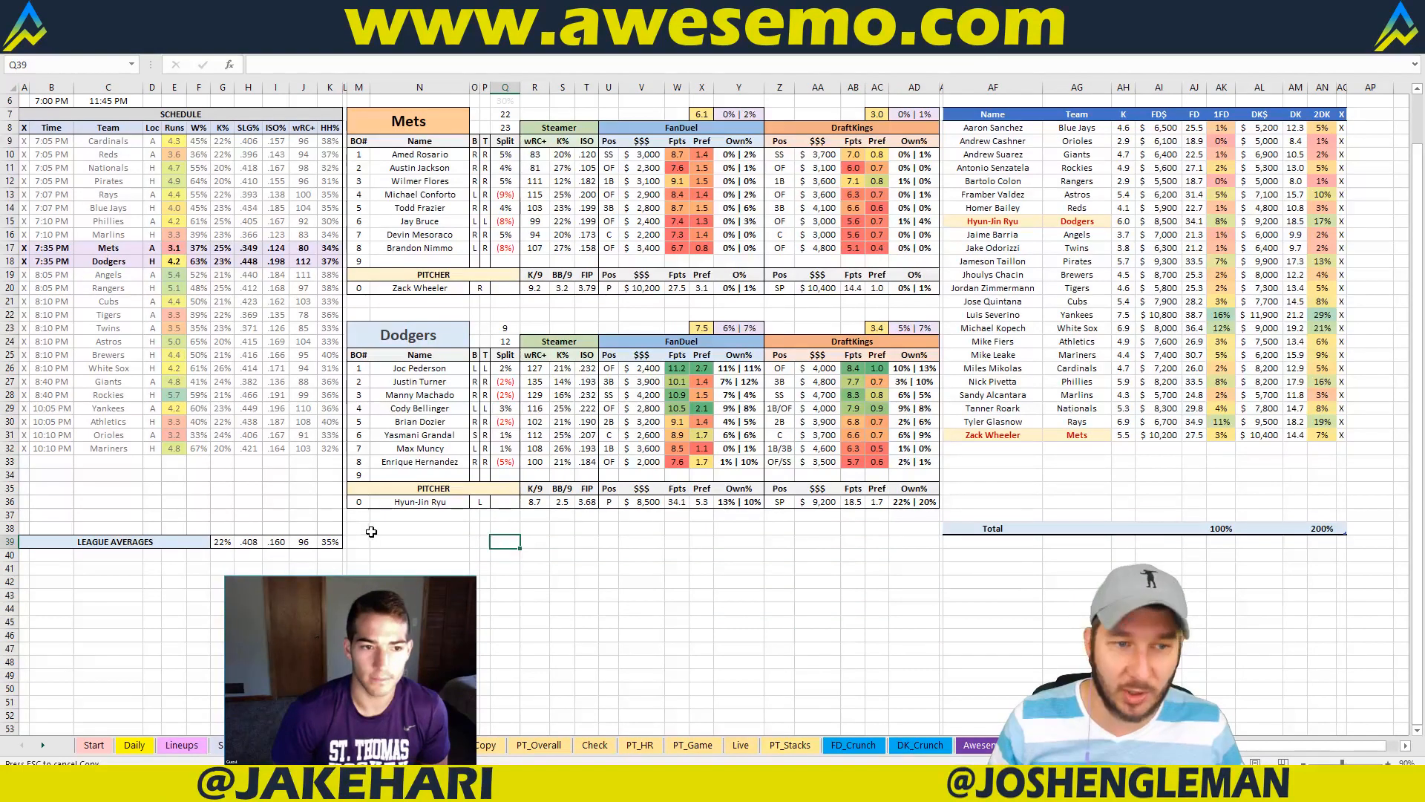
left_click_drag(364, 528, 920, 553)
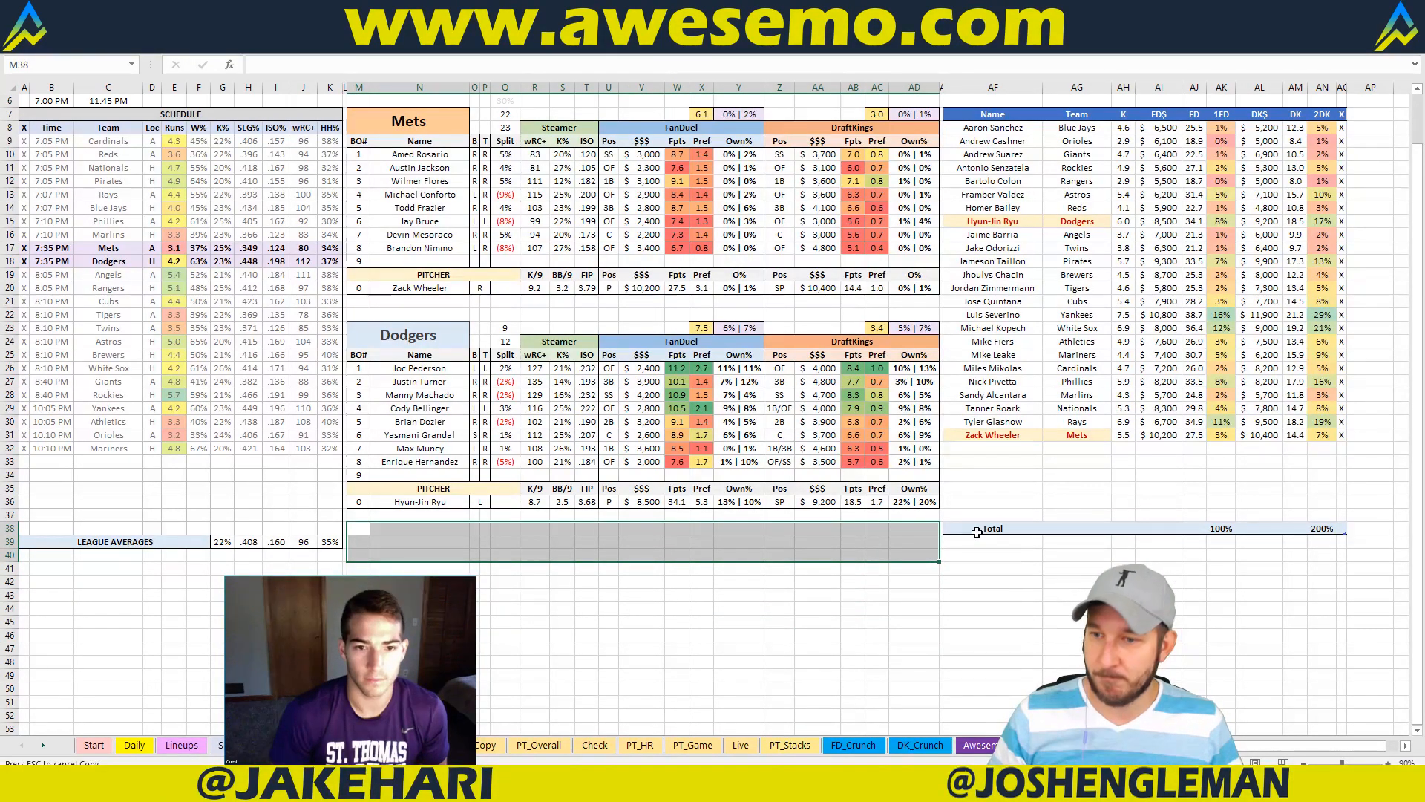
left_click(990, 554)
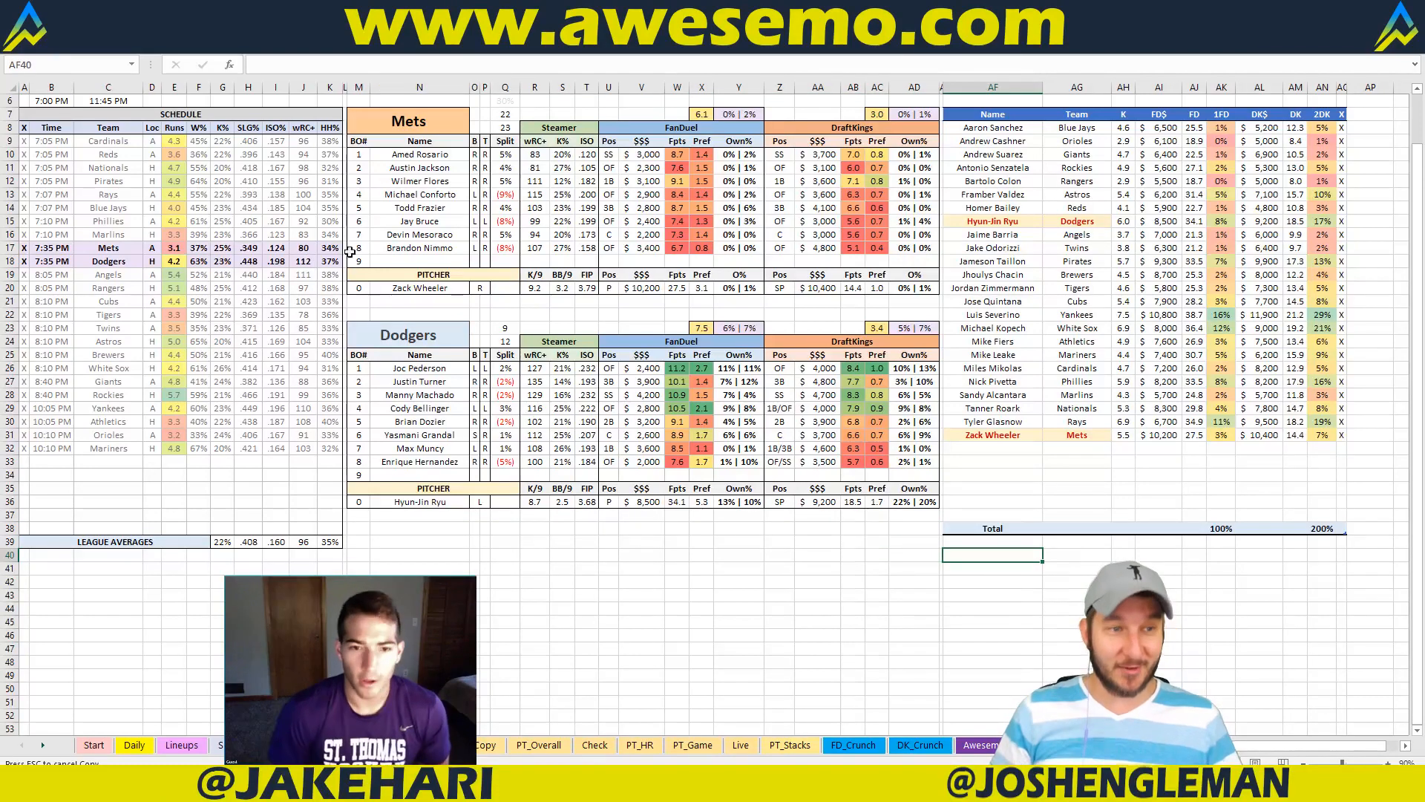
left_click(435, 126)
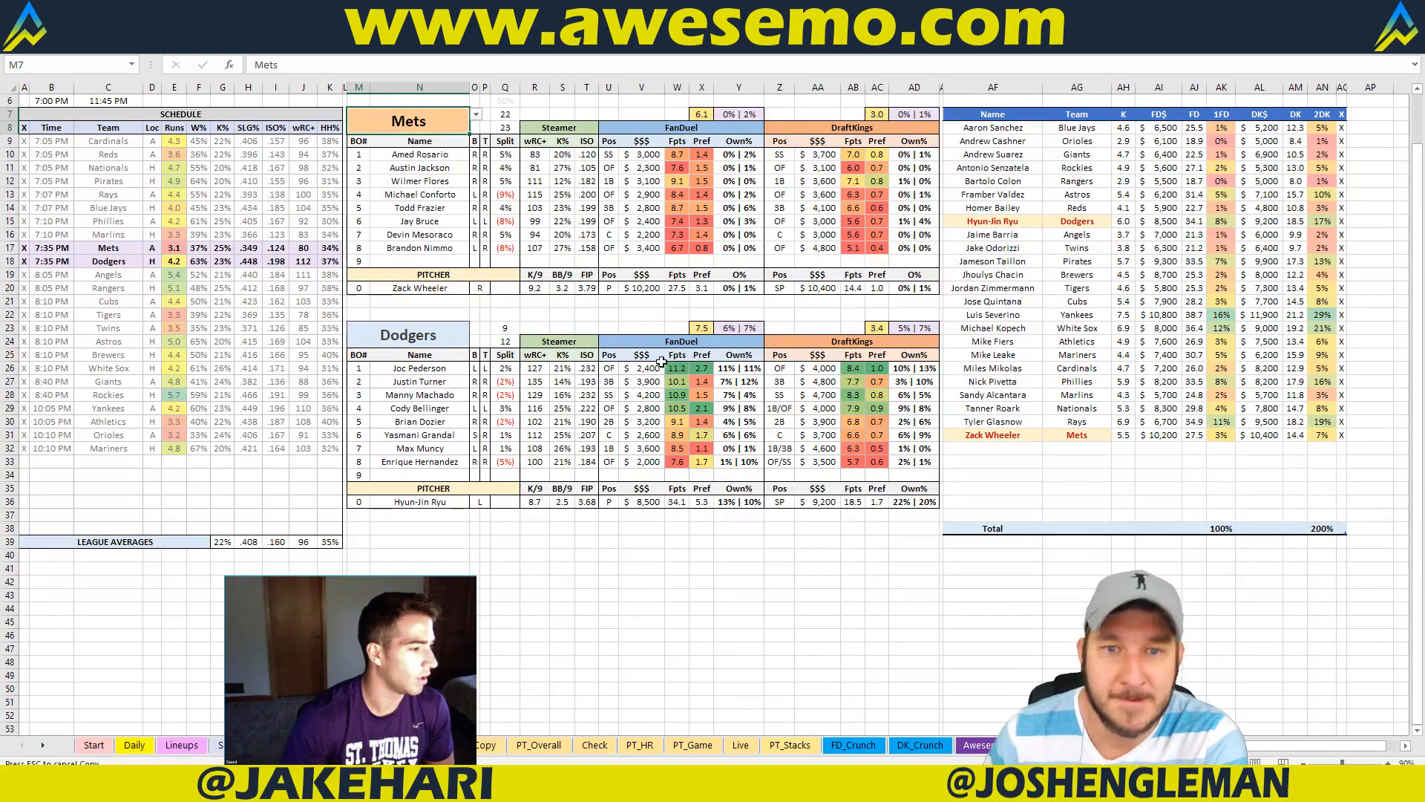
left_click(729, 308)
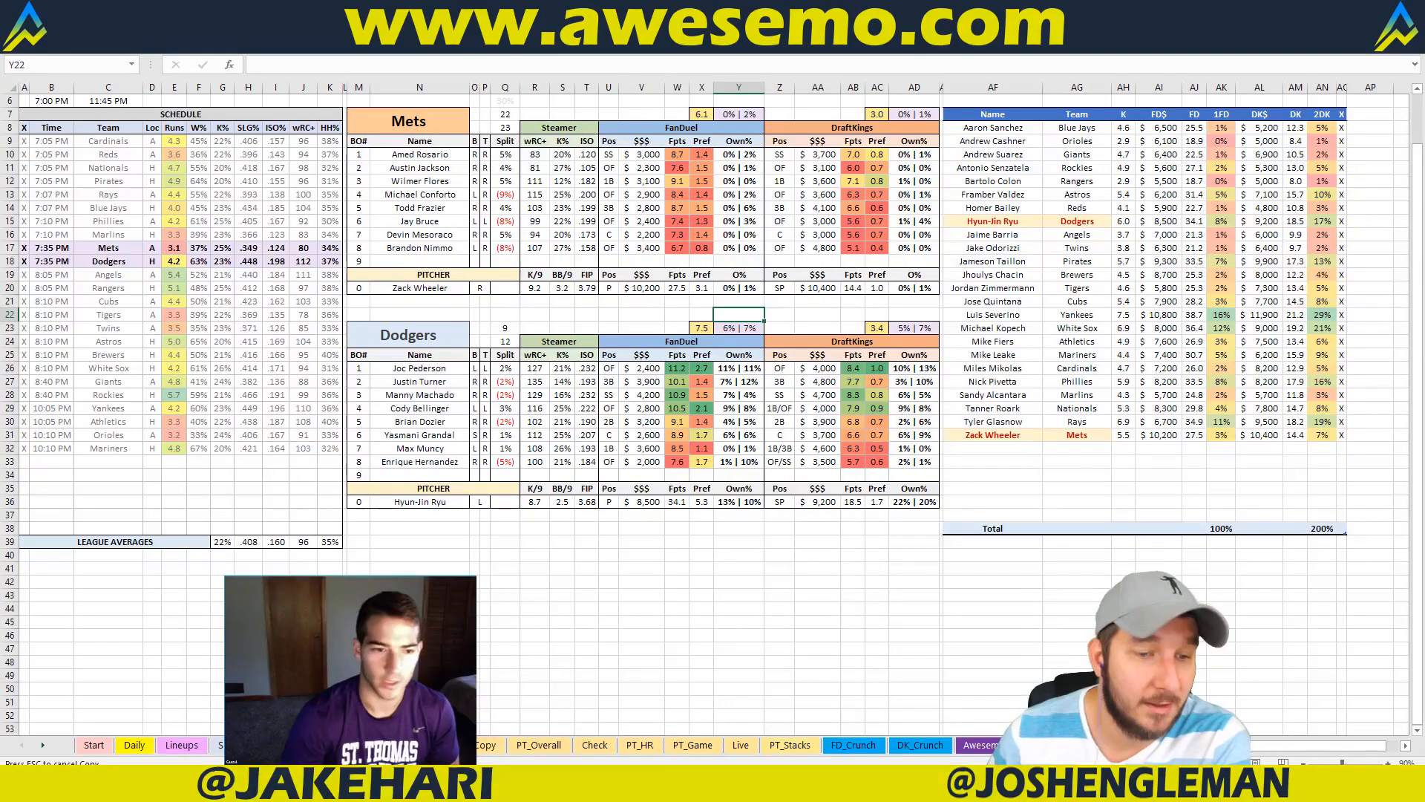
Step: Check team and pitcher ownership on the summary sheet, and return to the Mets–Dodgers game sheet to compare the projections
key("ctrl+Page_Down")
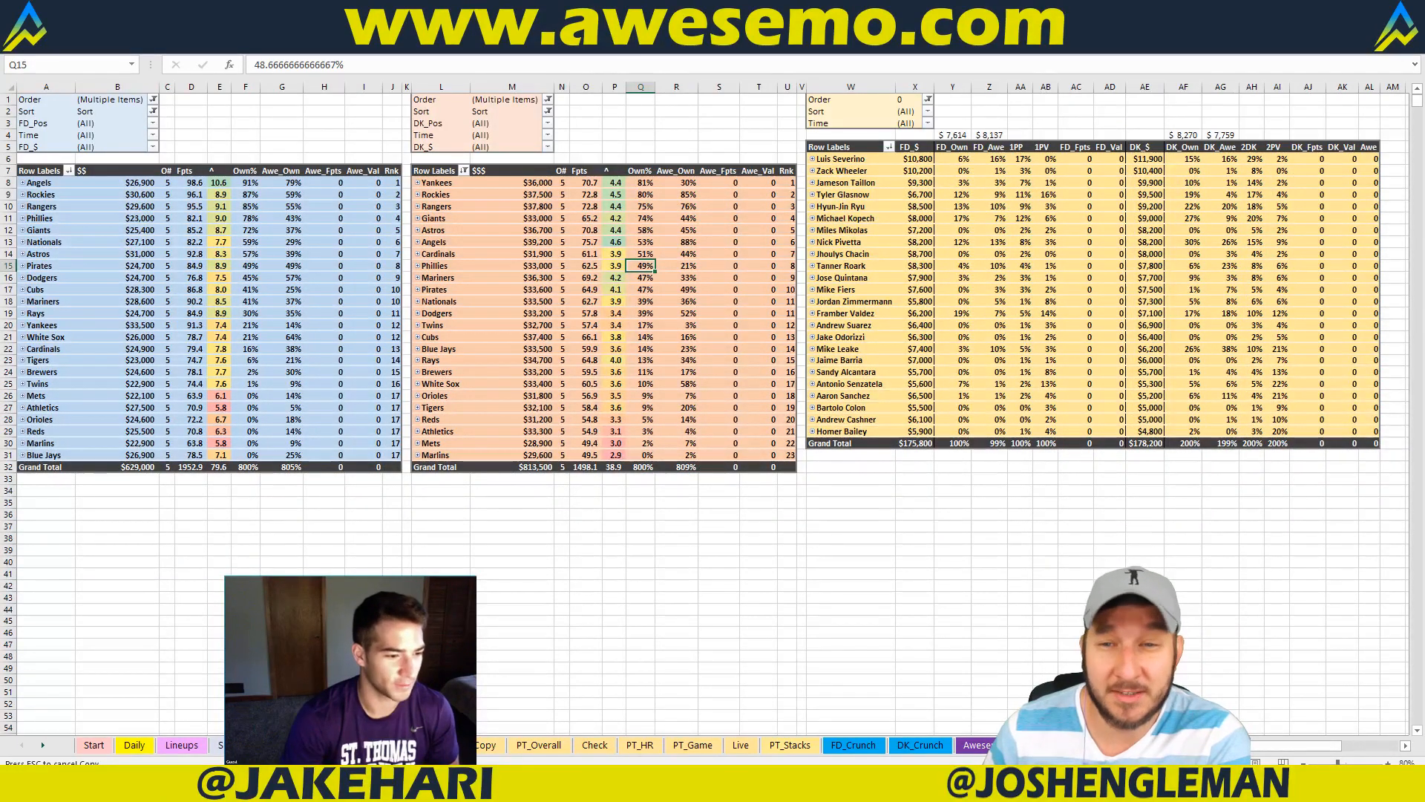
key("ctrl+Page_Up")
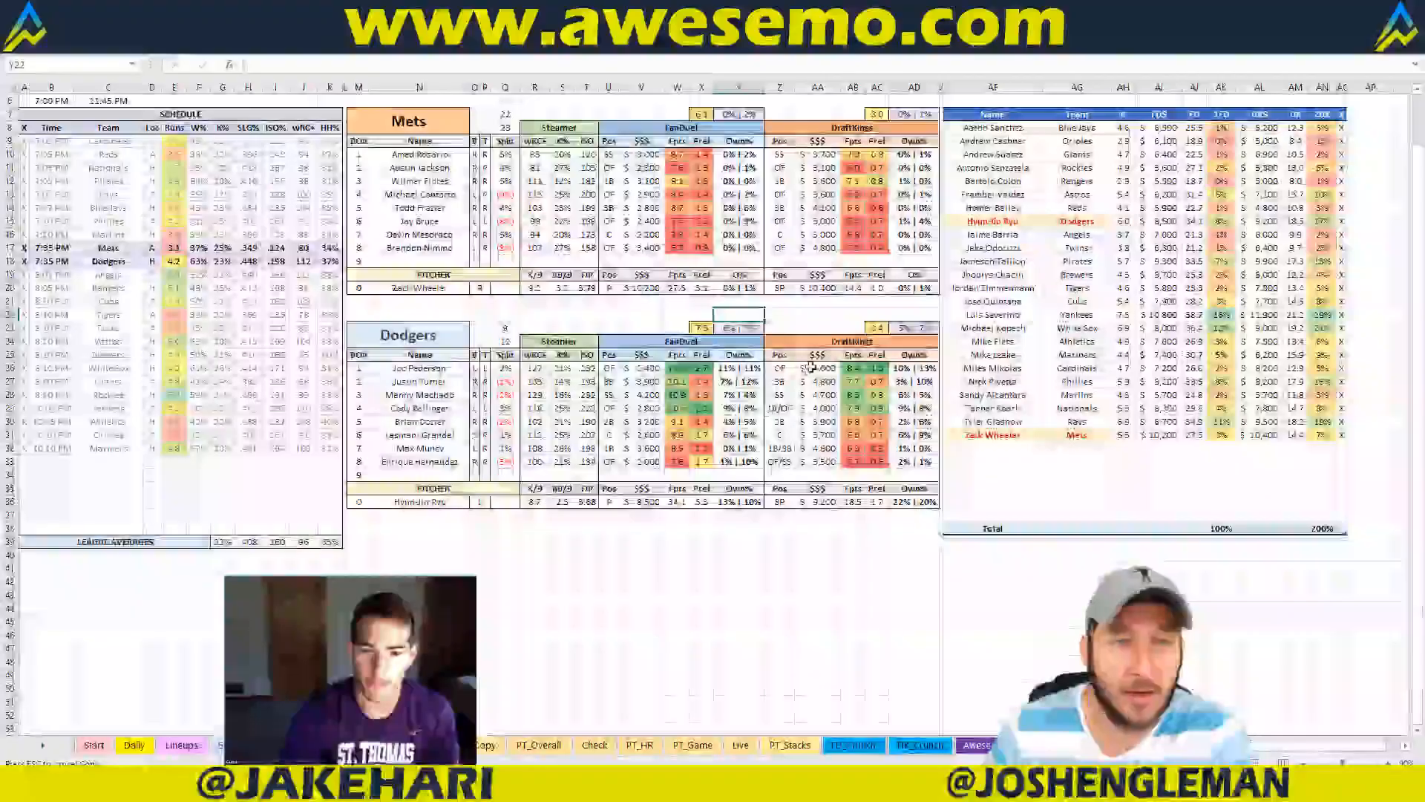
left_click(780, 318)
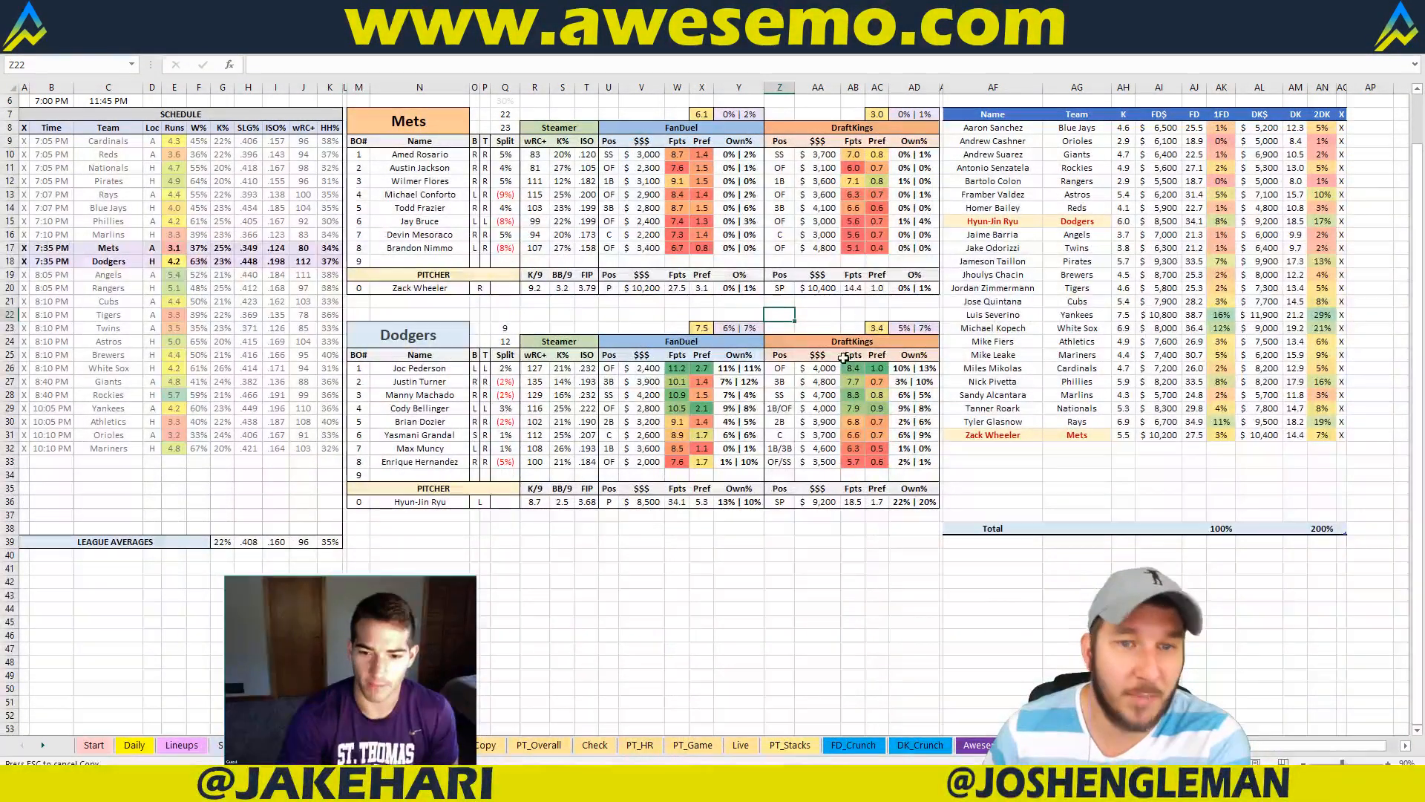
left_click(570, 302)
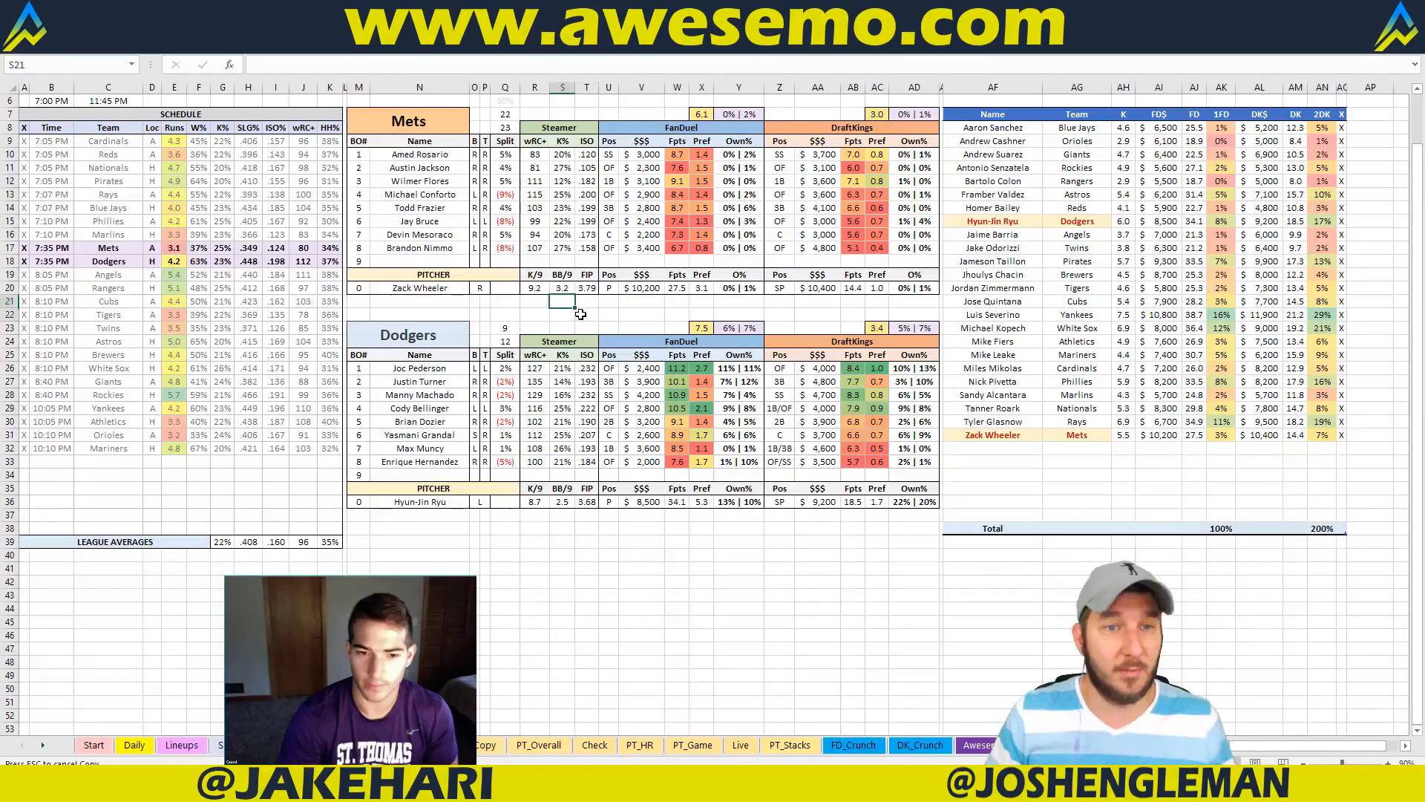
left_click(573, 315)
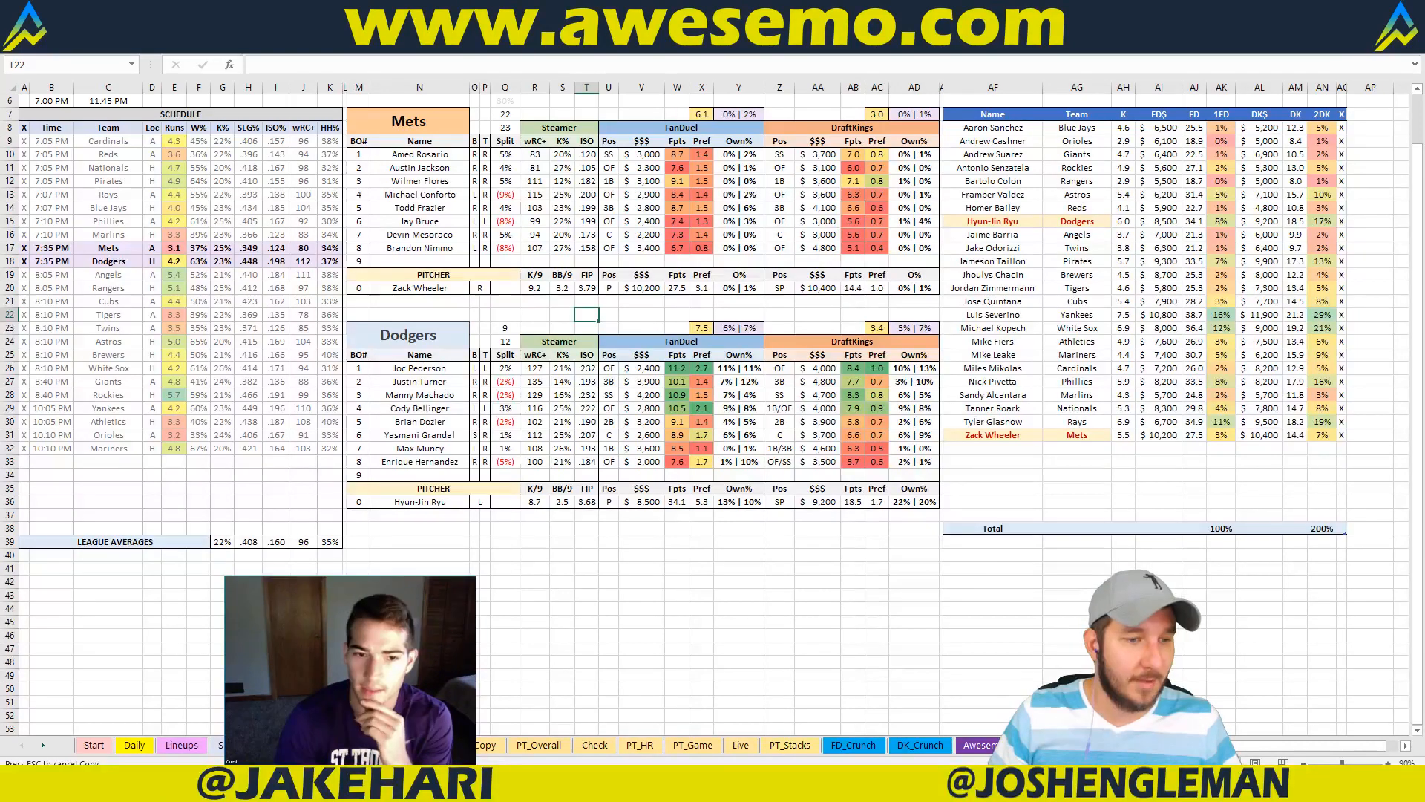
Step: Switch to the browser, postpone the FantasyCruncher confirmed-lineup refresh and open the 2018 team pitching leaderboard on FanGraphs
left_click(104, 785)
left_click(87, 737)
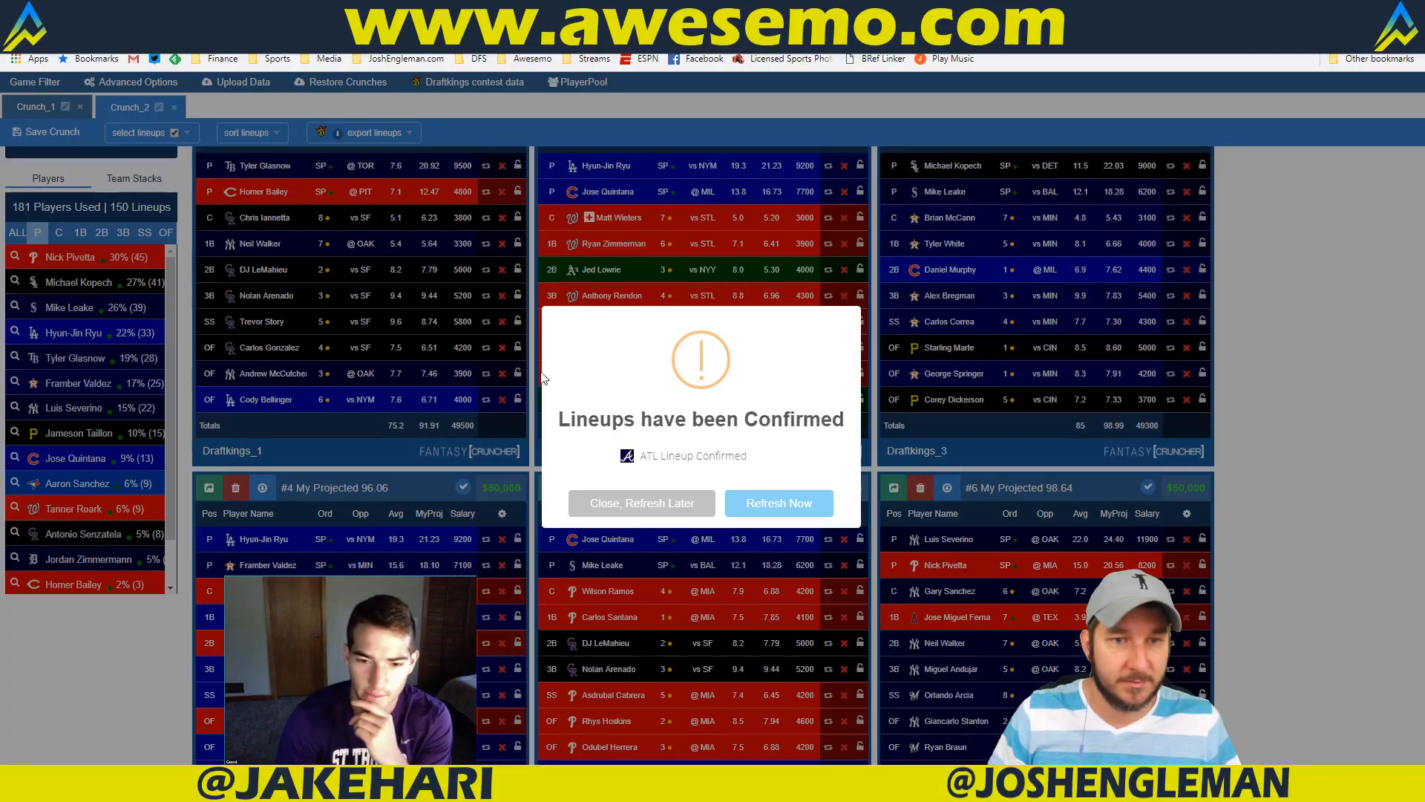
left_click(651, 506)
left_click(809, 10)
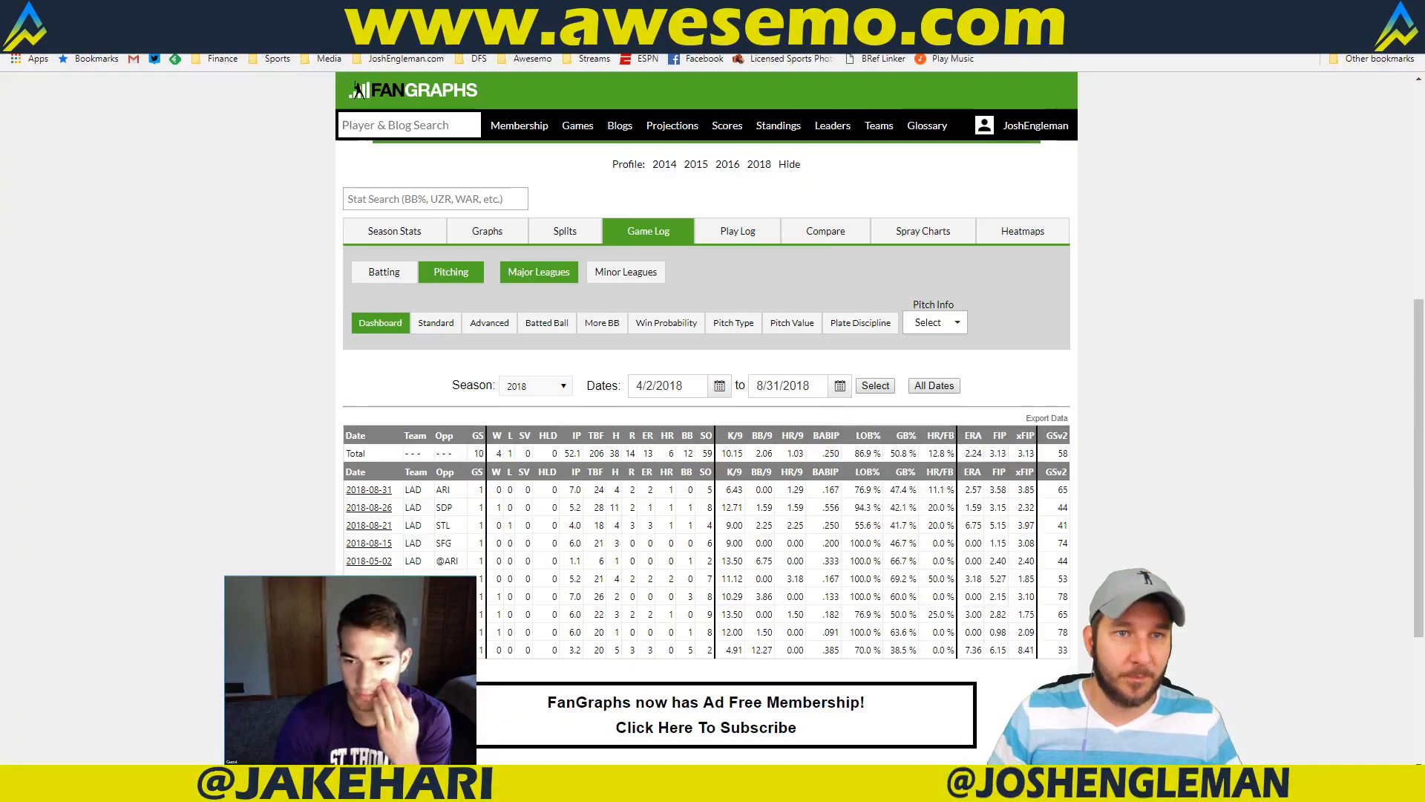
mouse_move(870, 137)
left_click(846, 205)
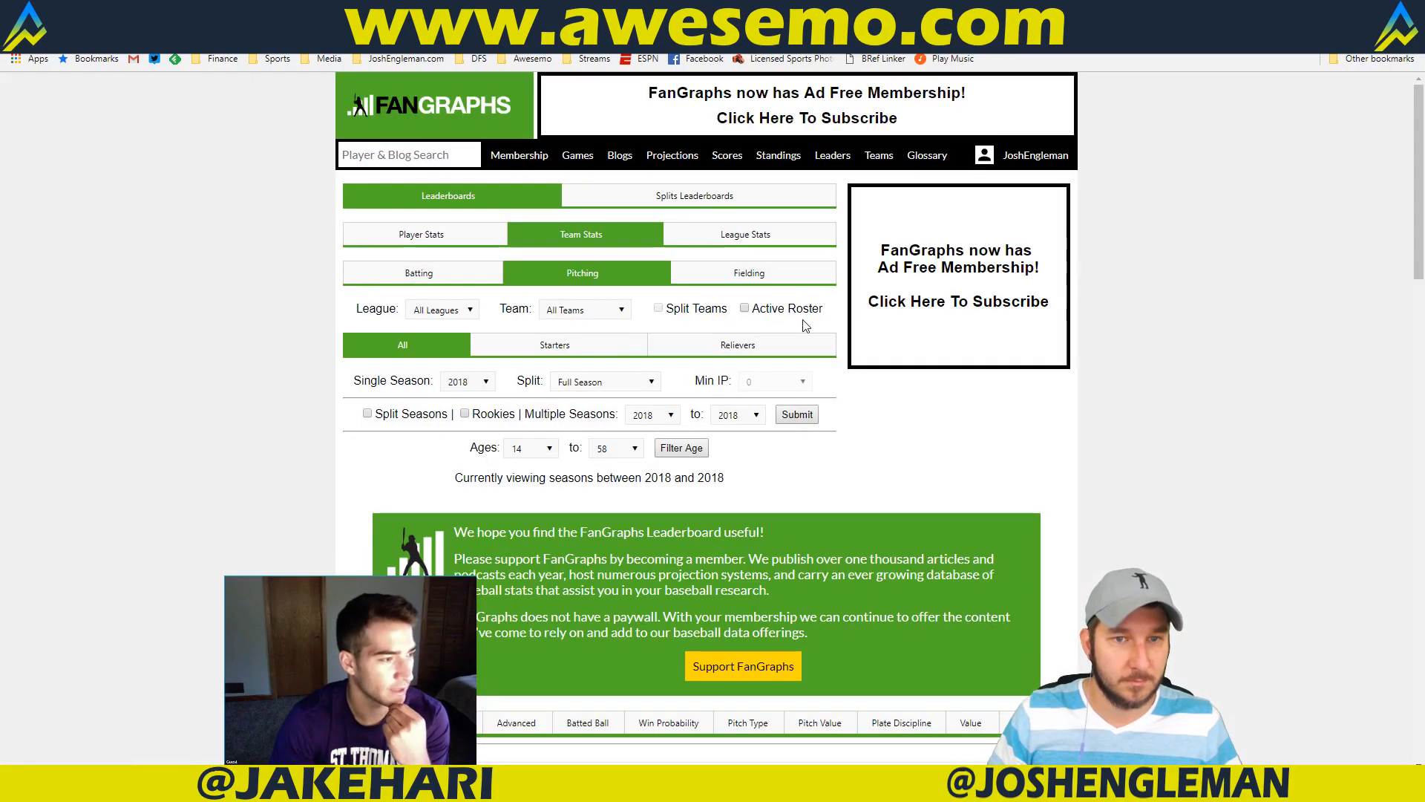
Step: Filter the 2018 team pitching leaderboard to relievers and rank the teams by xFIP in descending order
left_click(738, 344)
scroll(1260, 349, "down", 7)
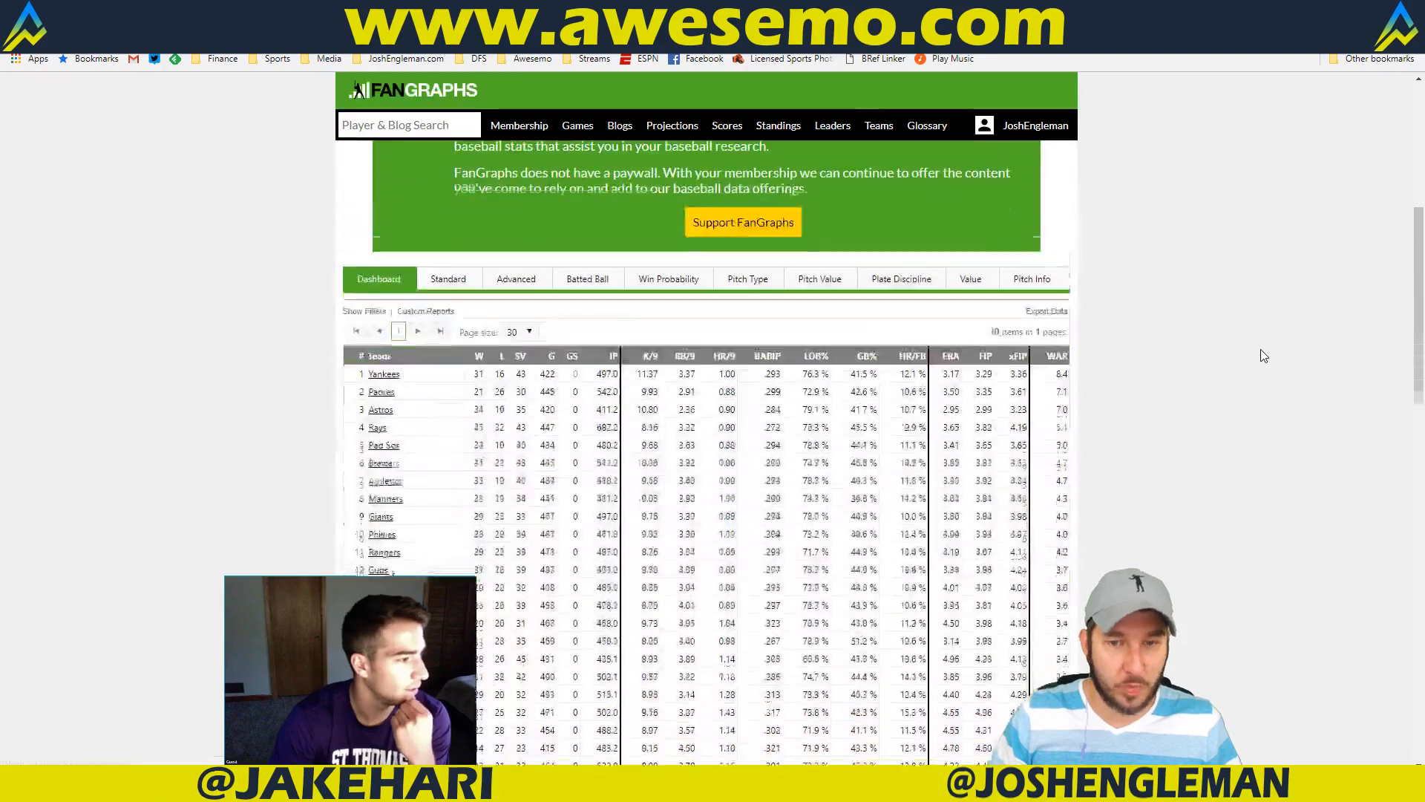
left_click(1018, 281)
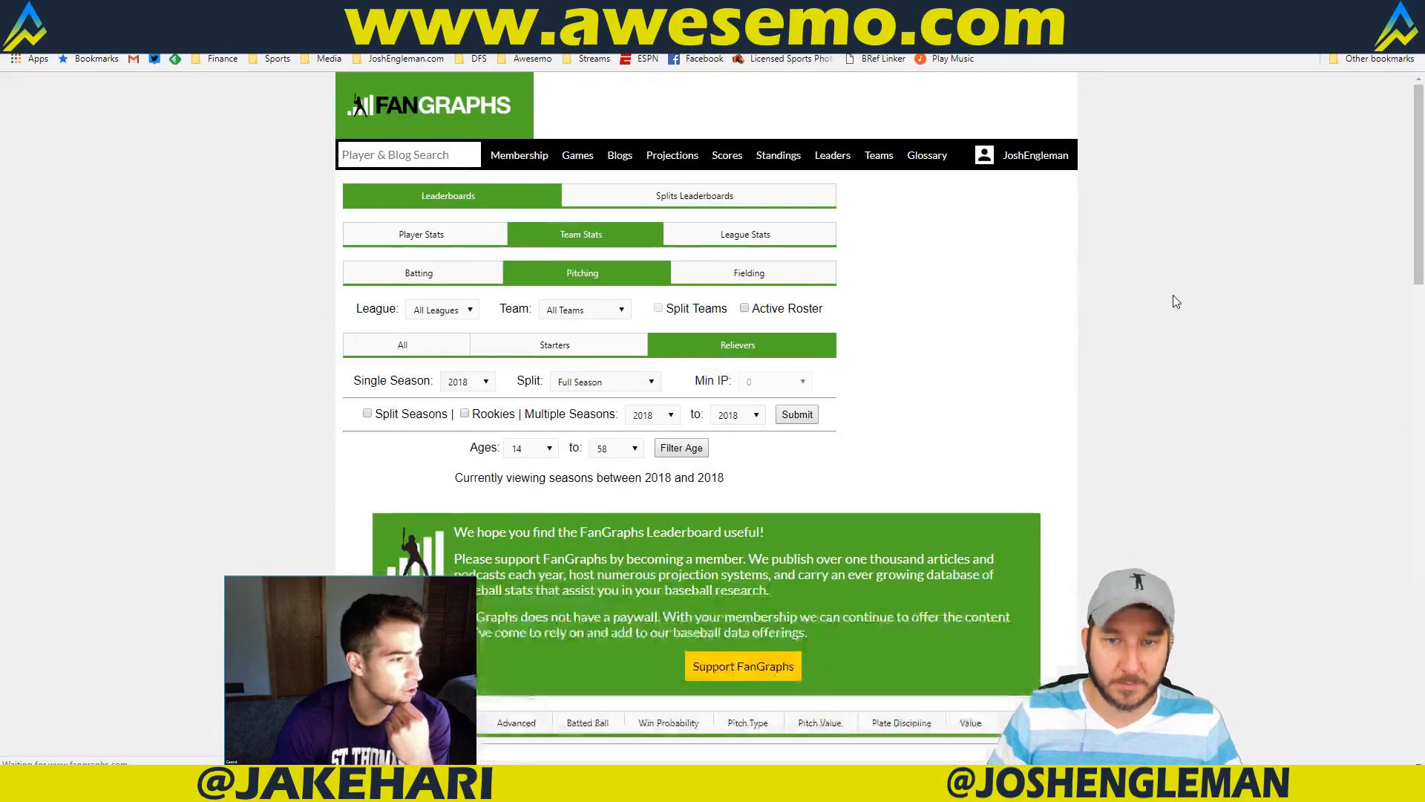
scroll(1172, 303, "down", 1)
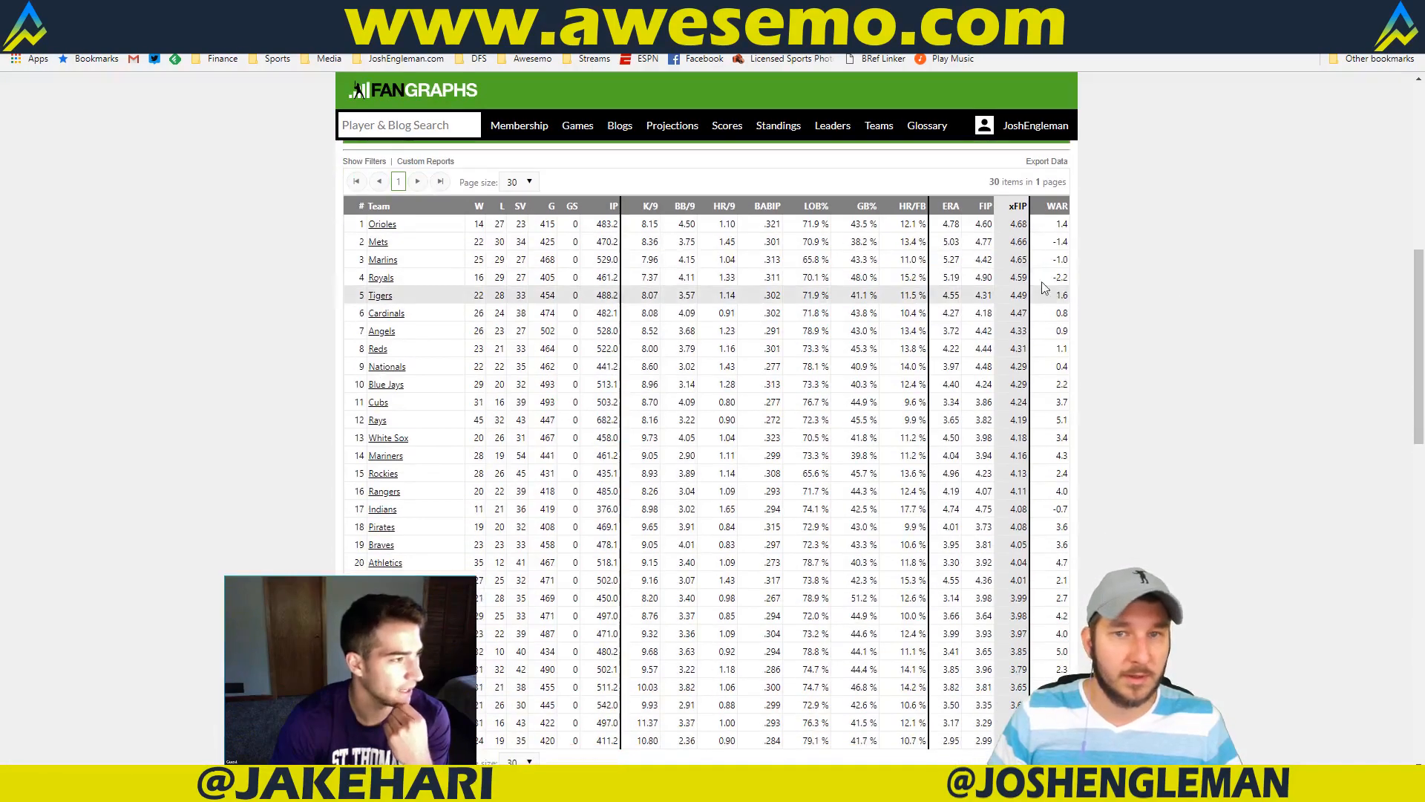
Step: Show the batted-ball stats for the team relievers and rank them by HR/FB in descending order
scroll(1193, 242, "up", 1)
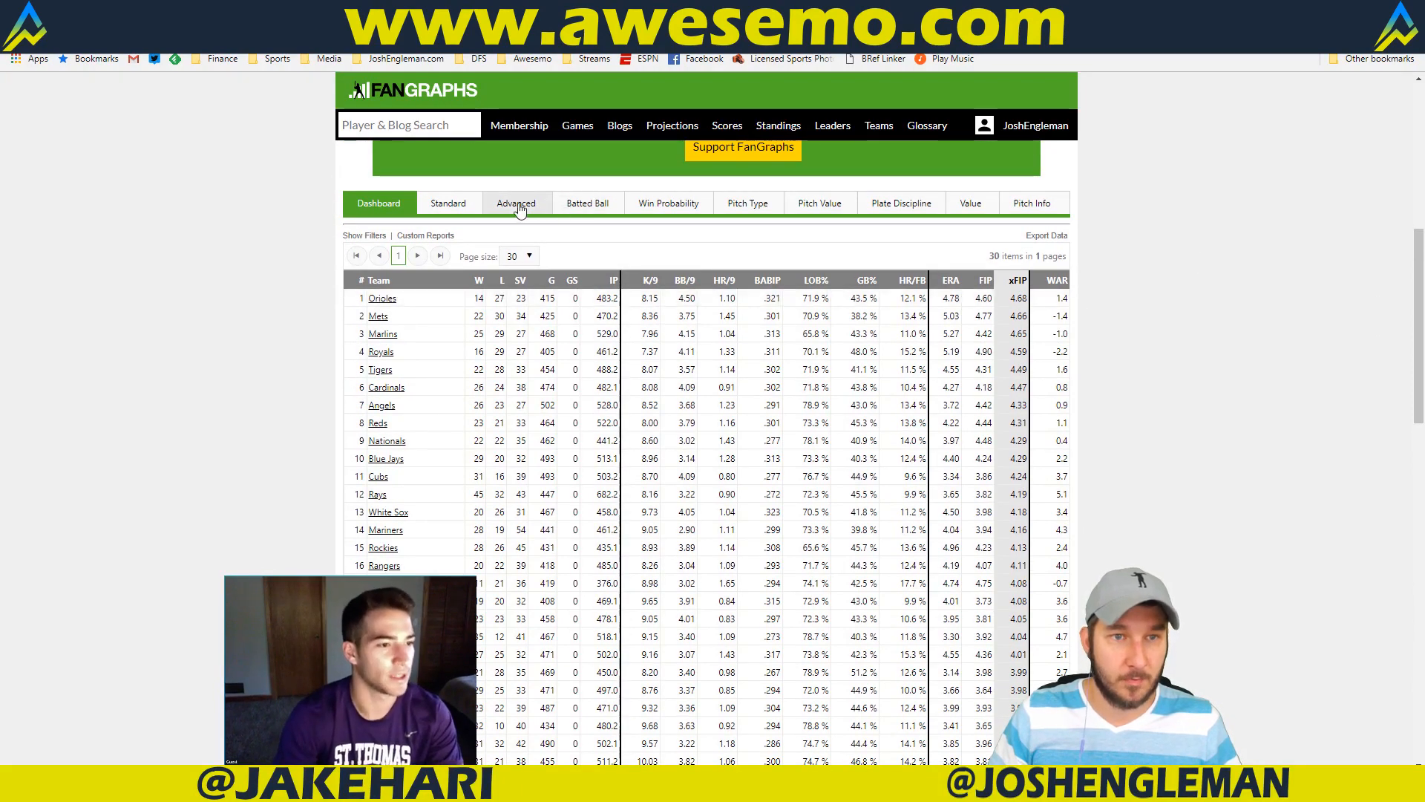
left_click(587, 203)
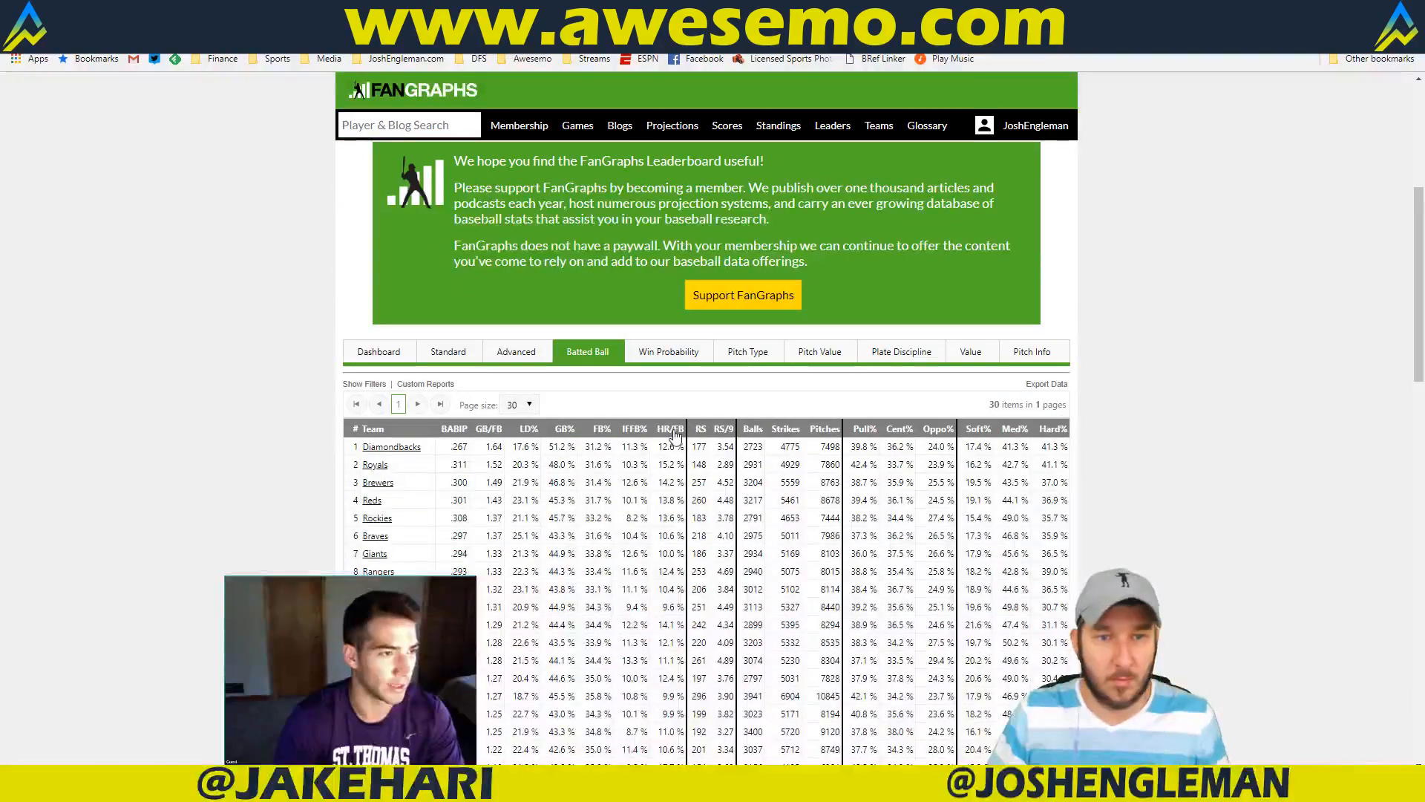
left_click(674, 434)
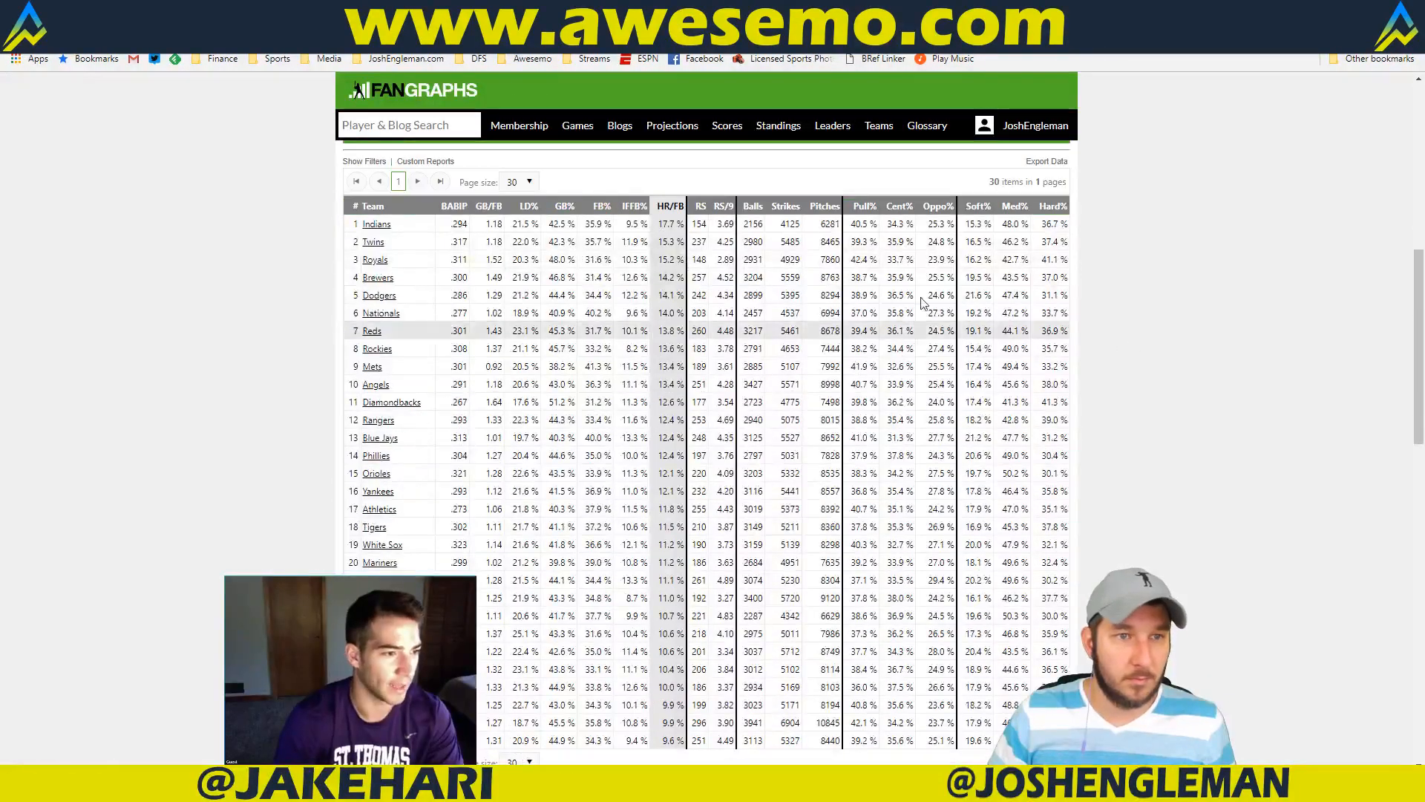
Step: Open the Mets team page and view the recent pitcher usage for their relief pitchers
scroll(1049, 307, "up", 8)
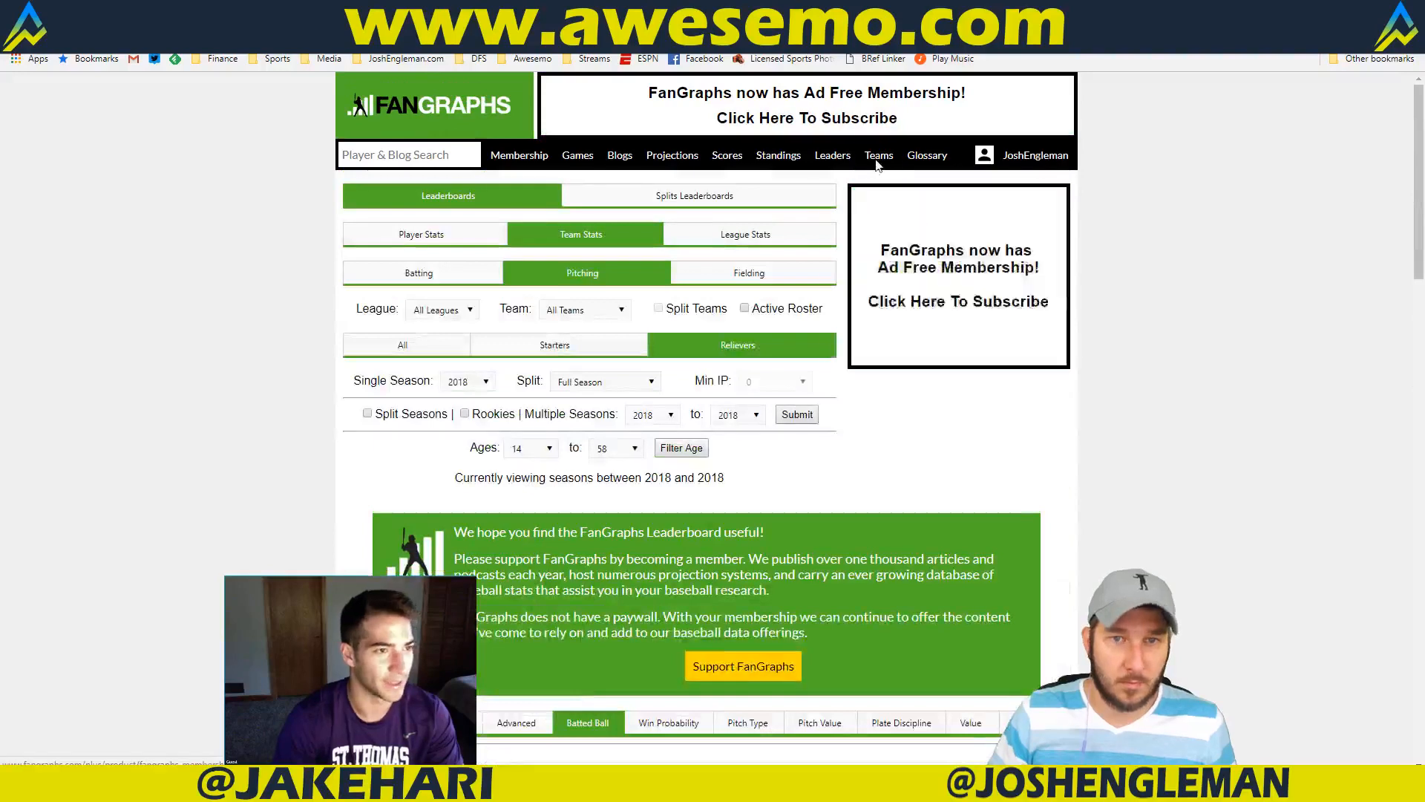
mouse_move(879, 158)
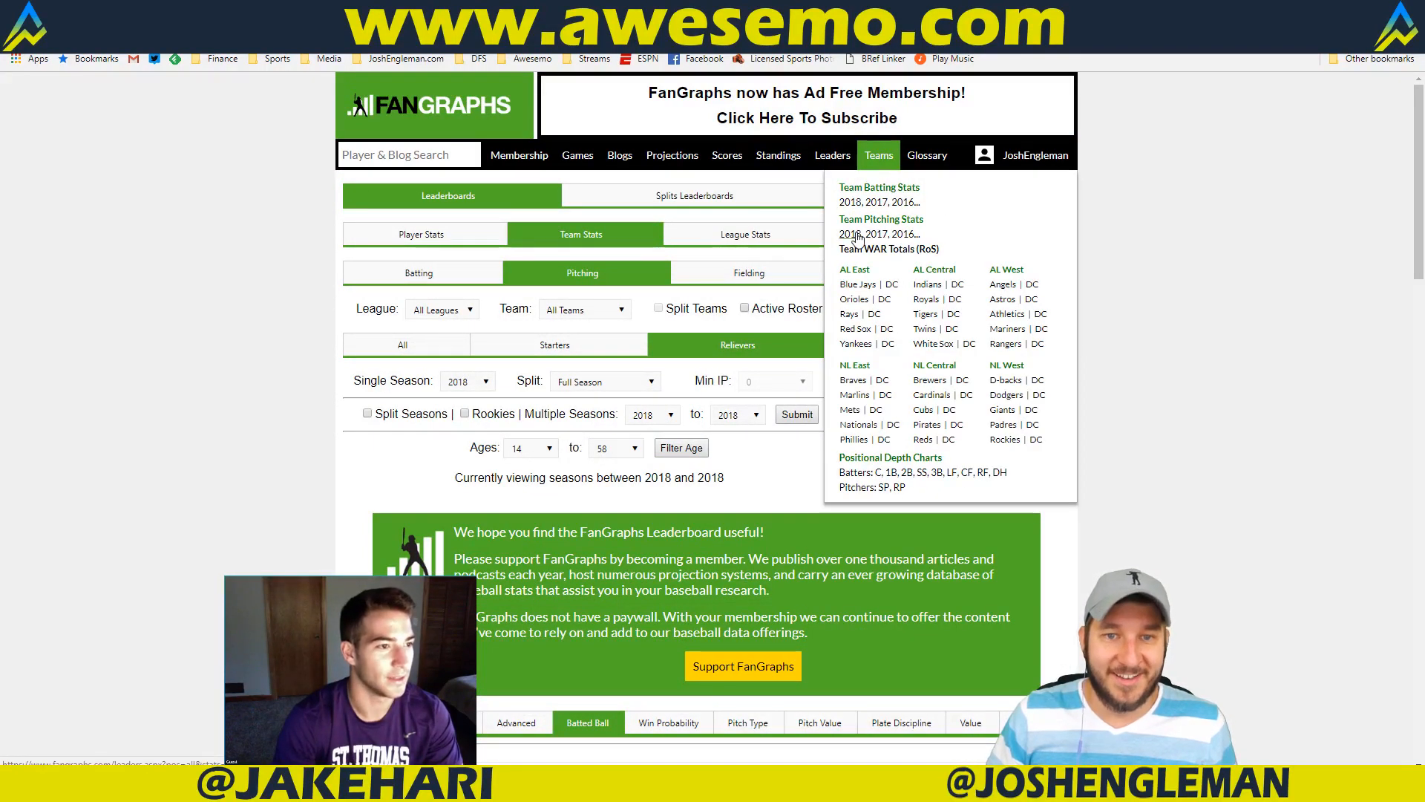
left_click(851, 411)
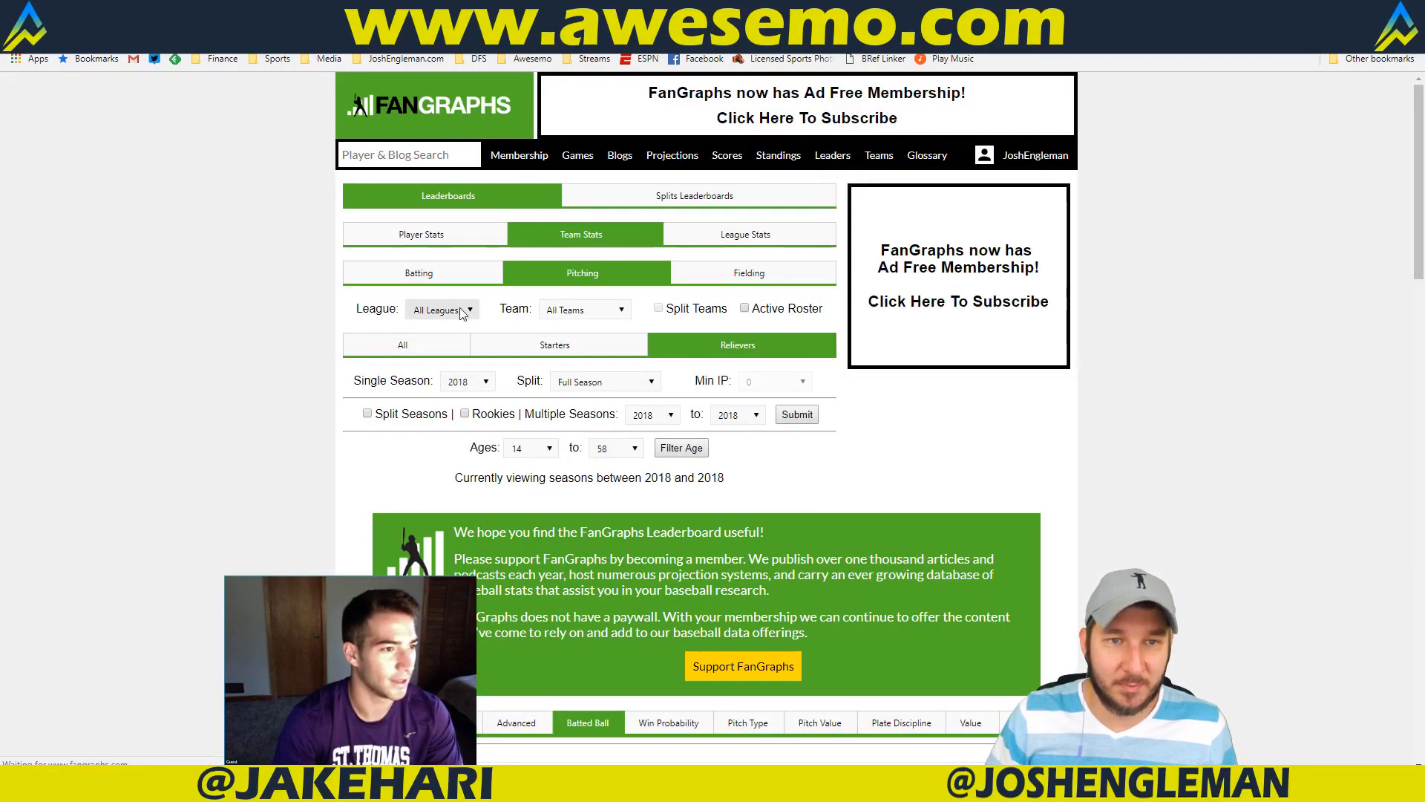
left_click(832, 254)
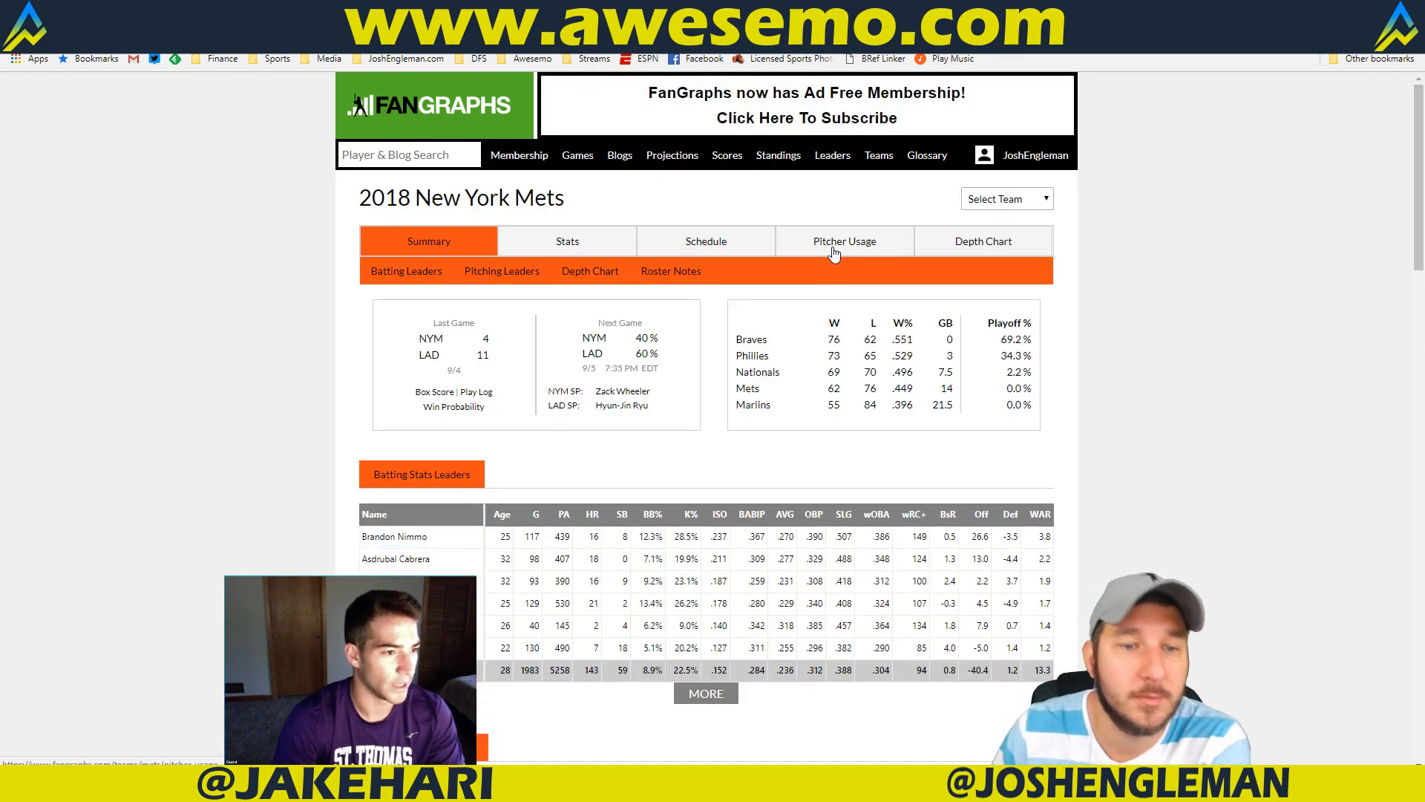
scroll(1132, 338, "down", 7)
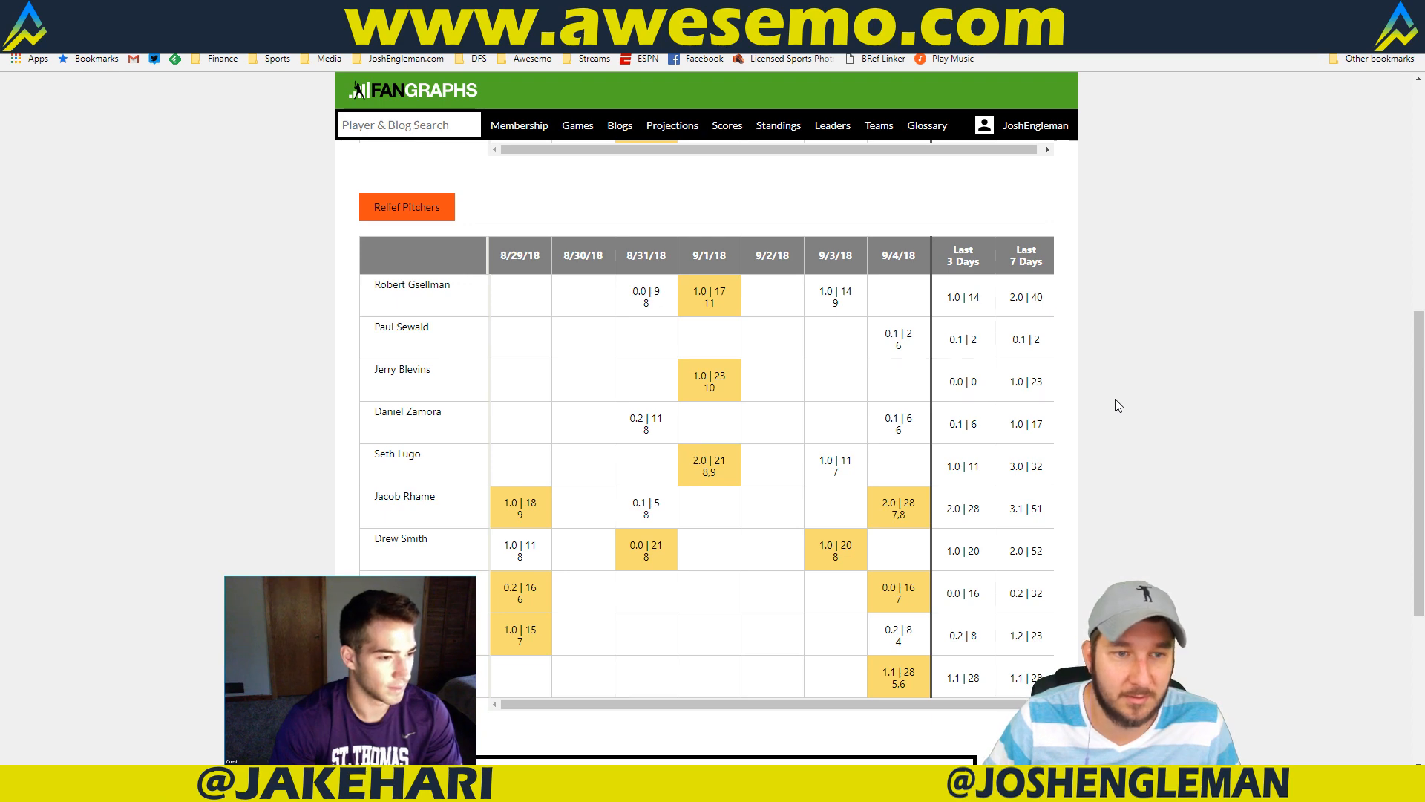
Step: Switch to the Excel workbook and review the Mets and Dodgers matchup on the Daily sheet, including the Dodgers hitters' split values
key("alt+Tab")
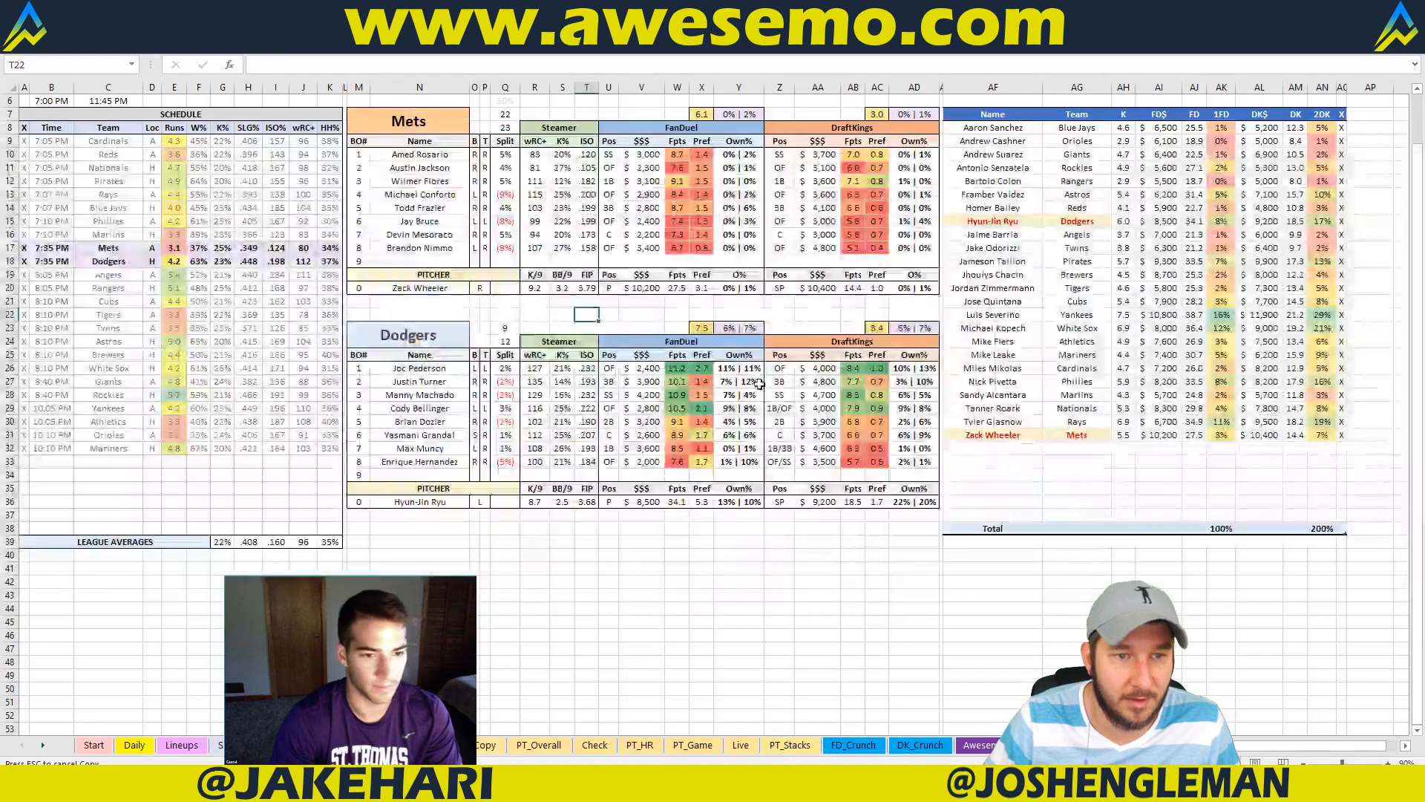
left_click(670, 299)
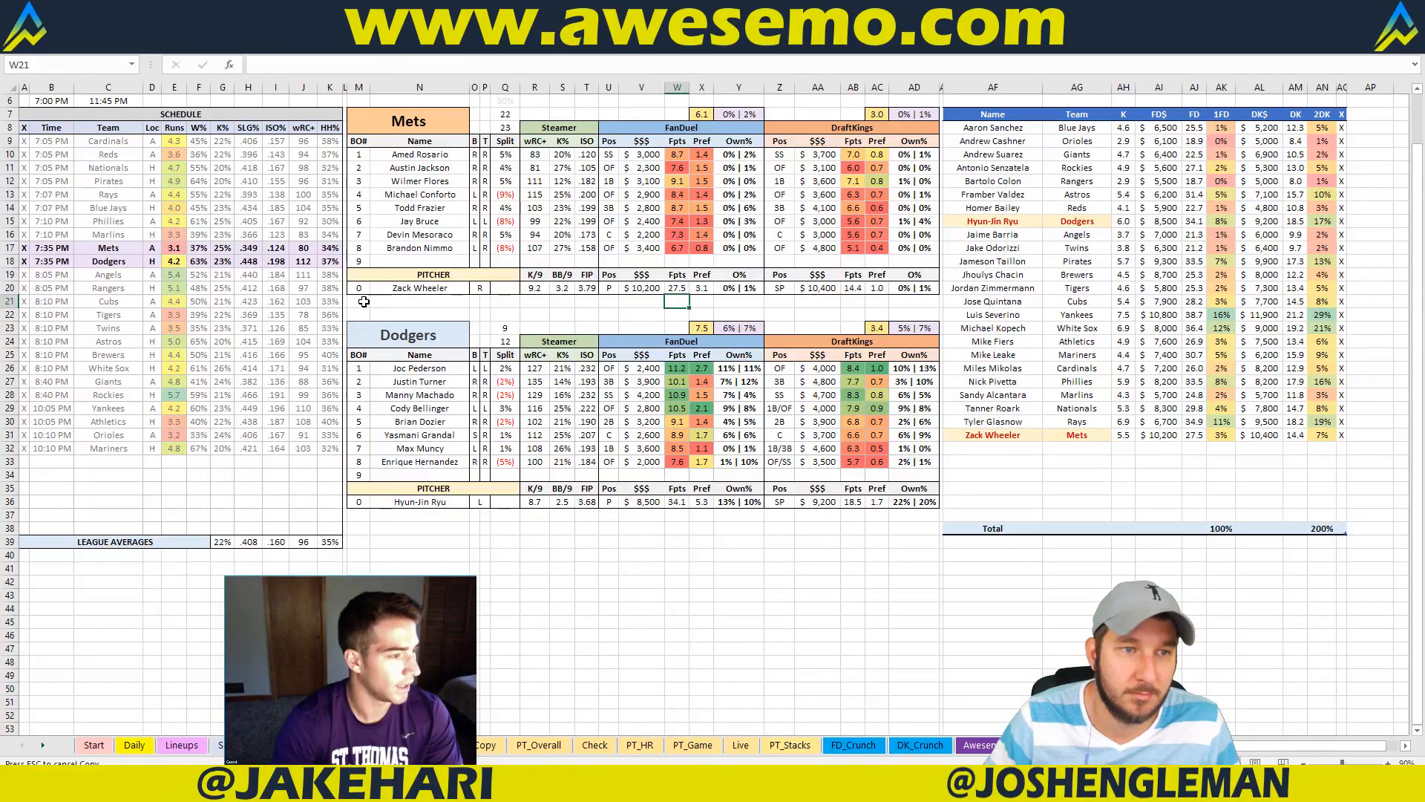
left_click_drag(364, 301, 919, 315)
left_click(921, 313)
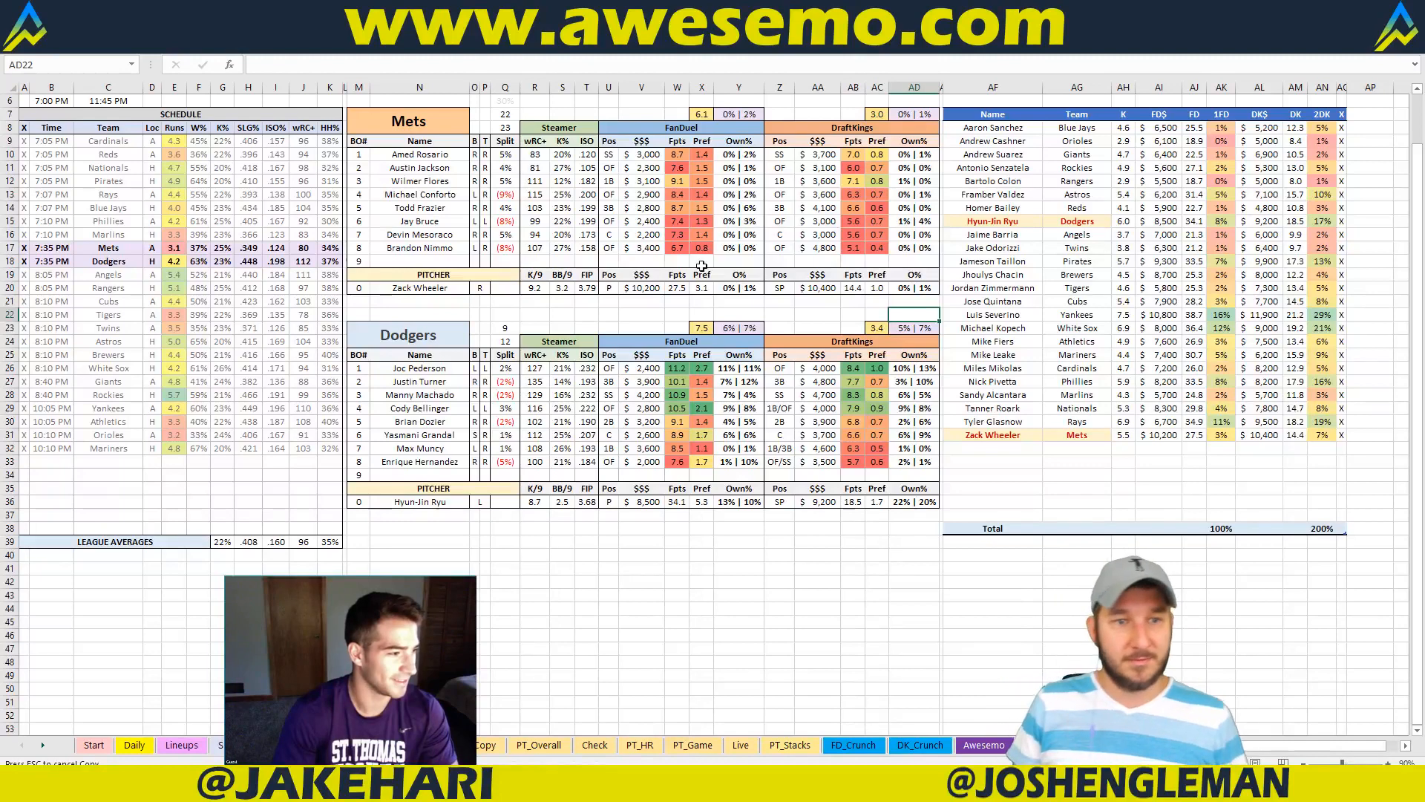
left_click(640, 312)
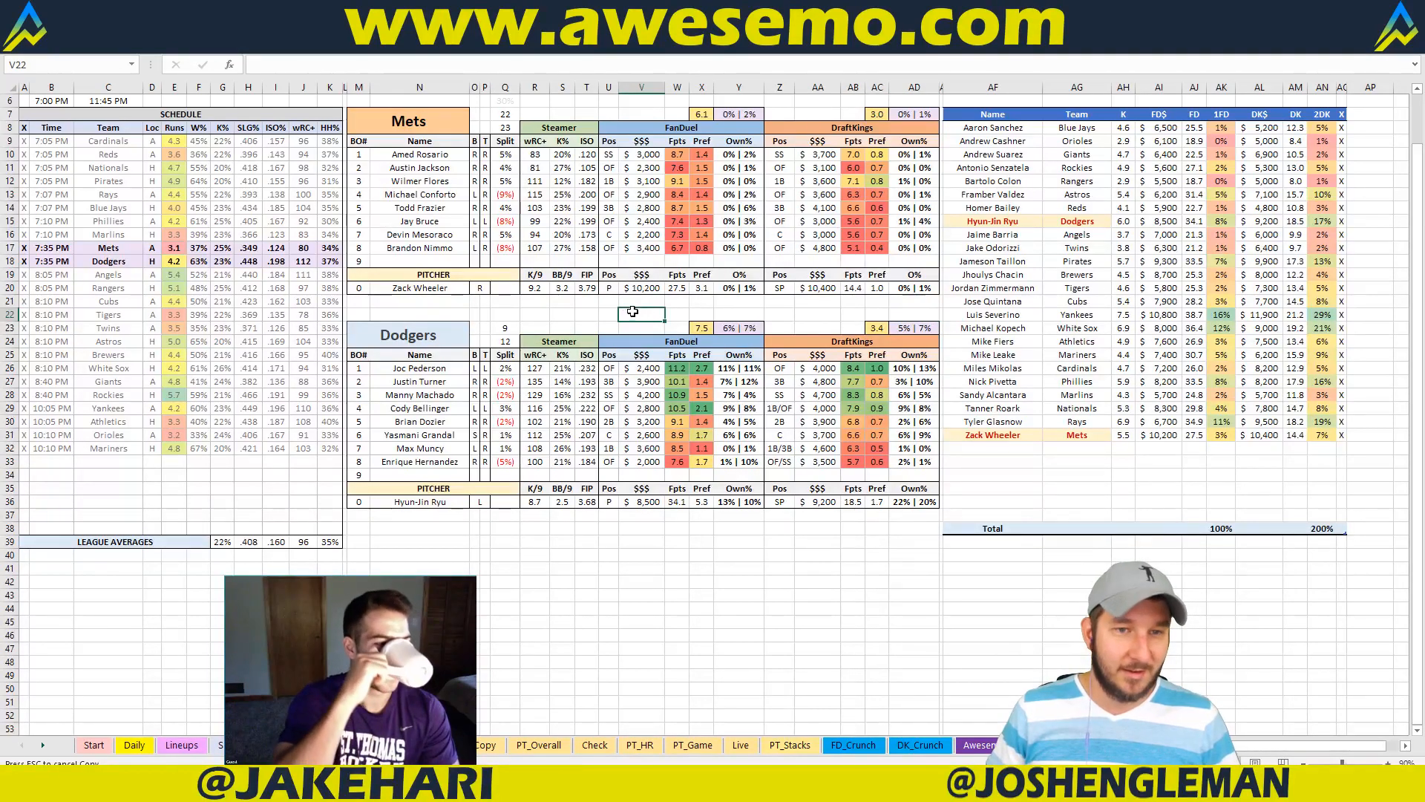
left_click(534, 300)
left_click(414, 122)
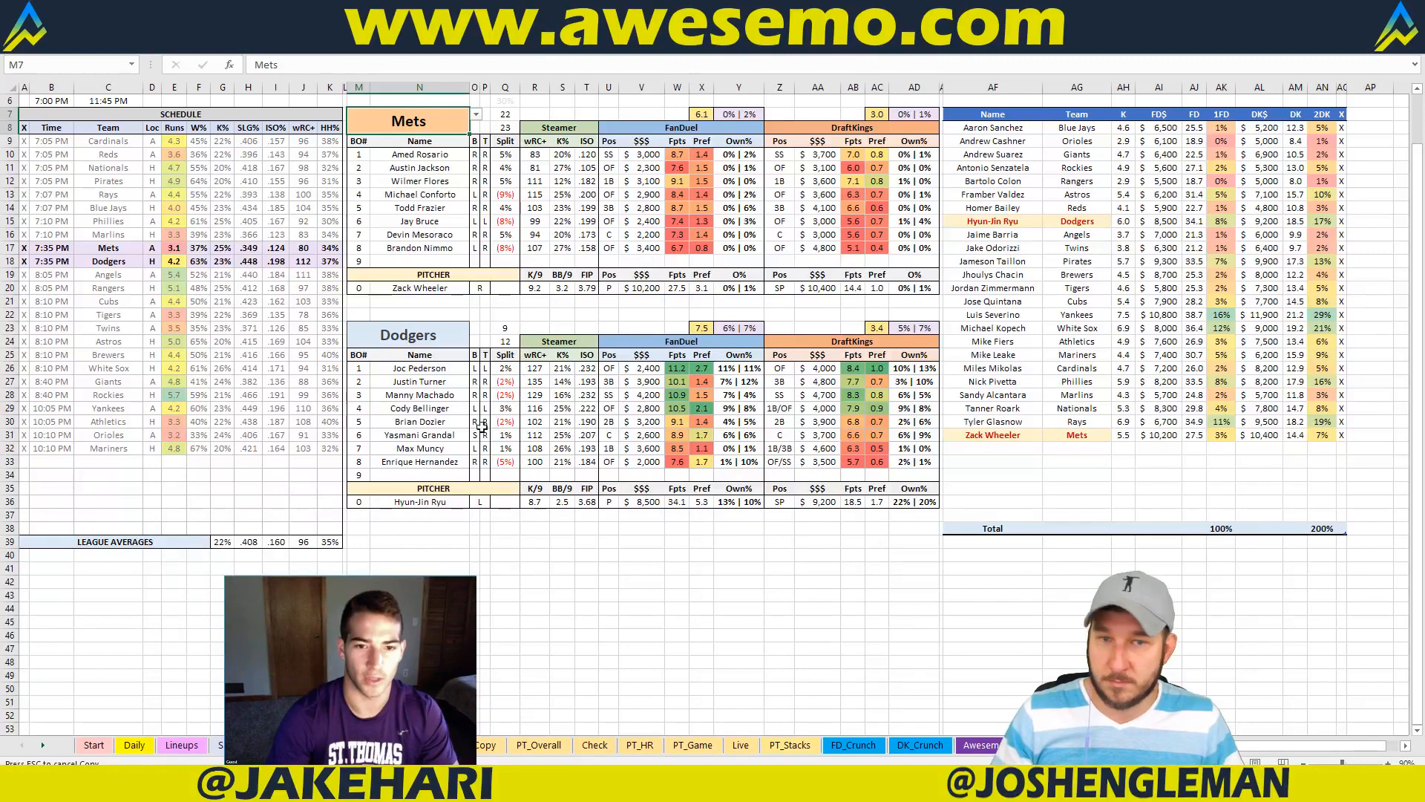
left_click(504, 408)
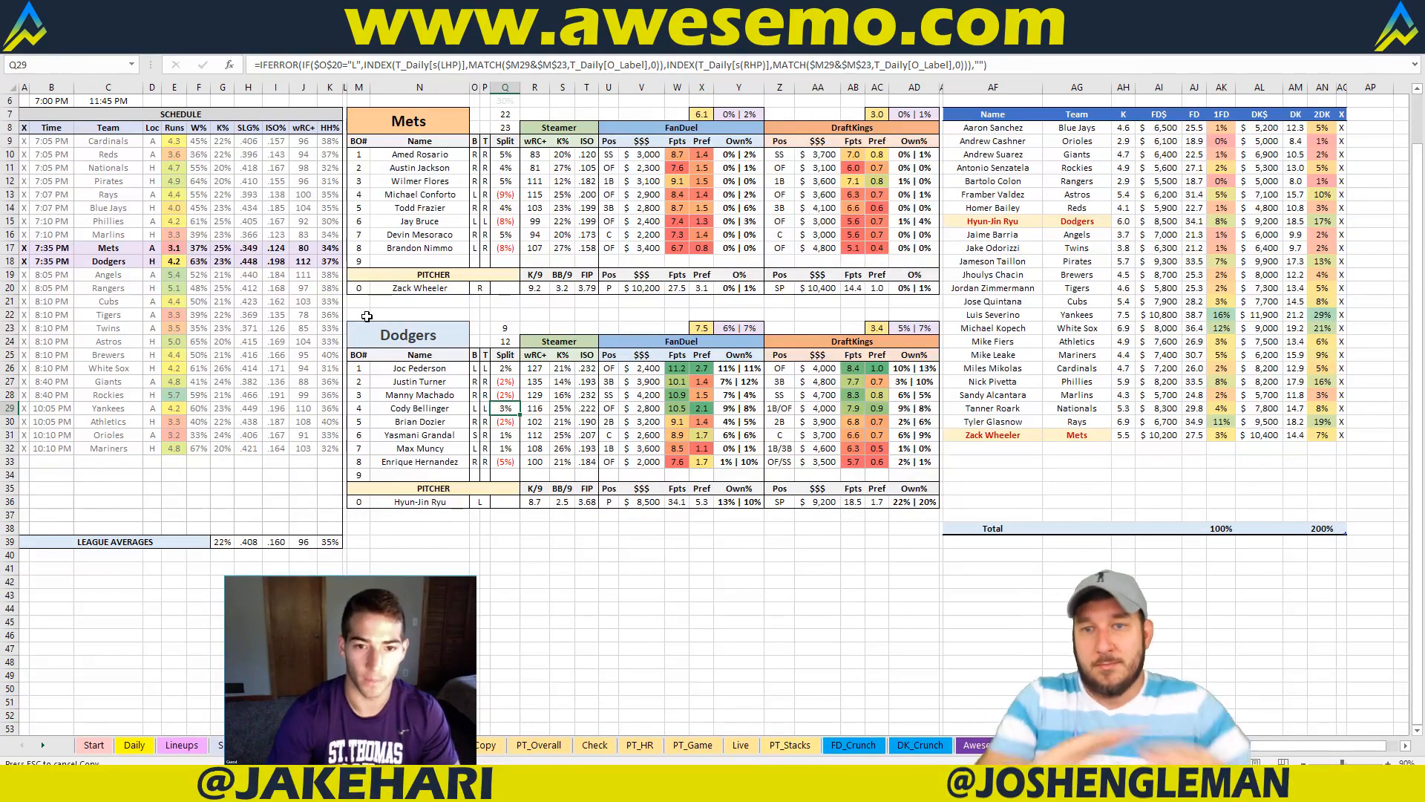
left_click(505, 434)
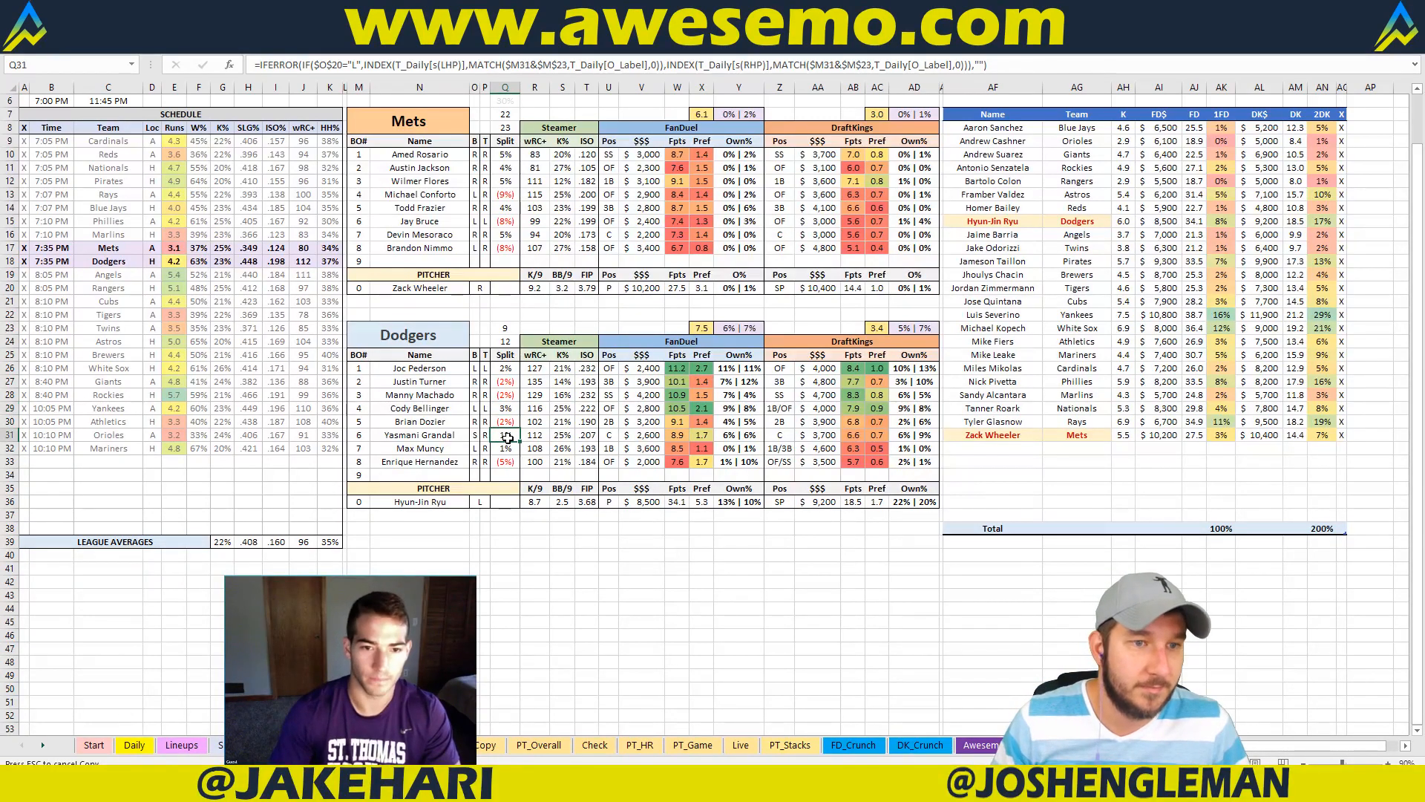
Step: Switch to FantasyCruncher in the browser and add the xOWN column to the generated lineup cards
left_click(124, 785)
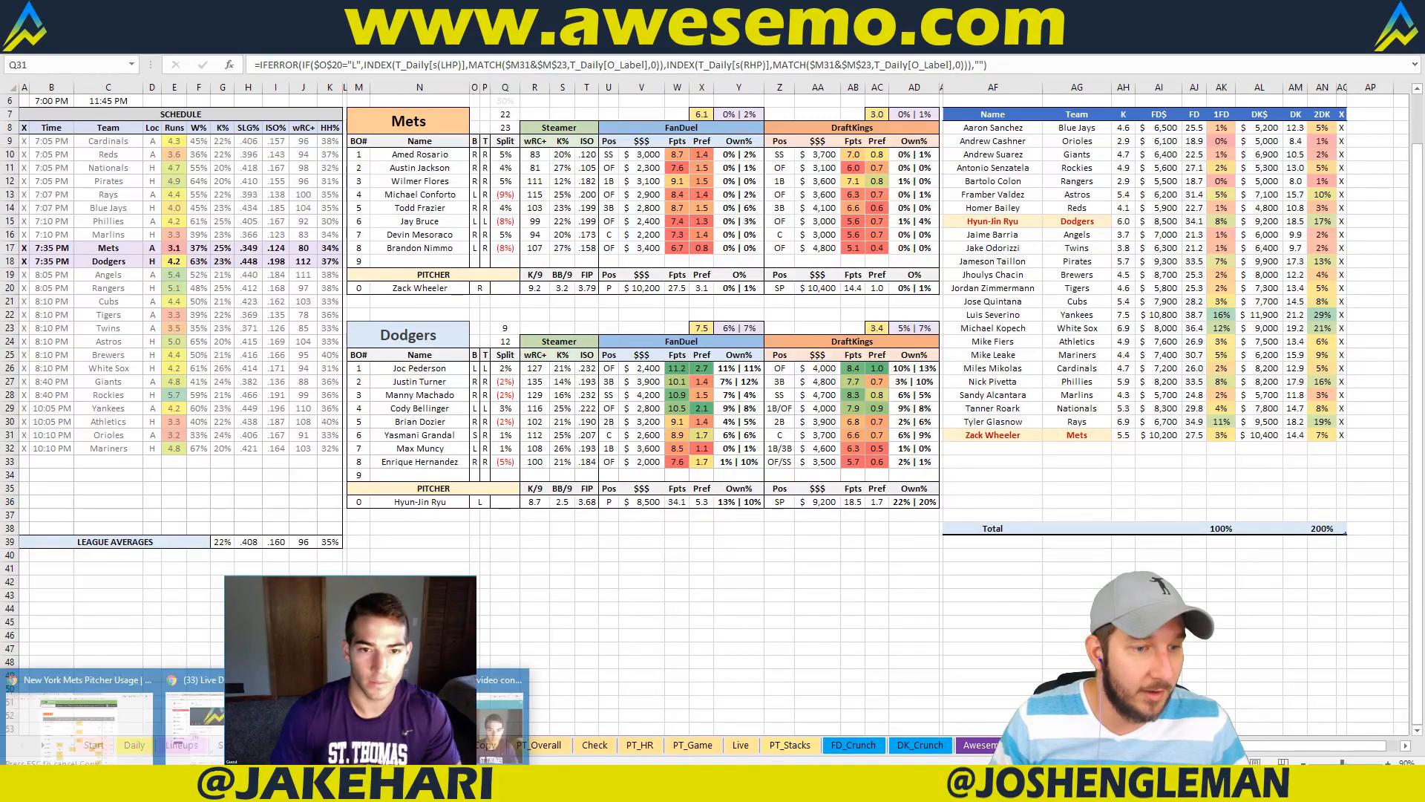
left_click(109, 747)
left_click(1054, 11)
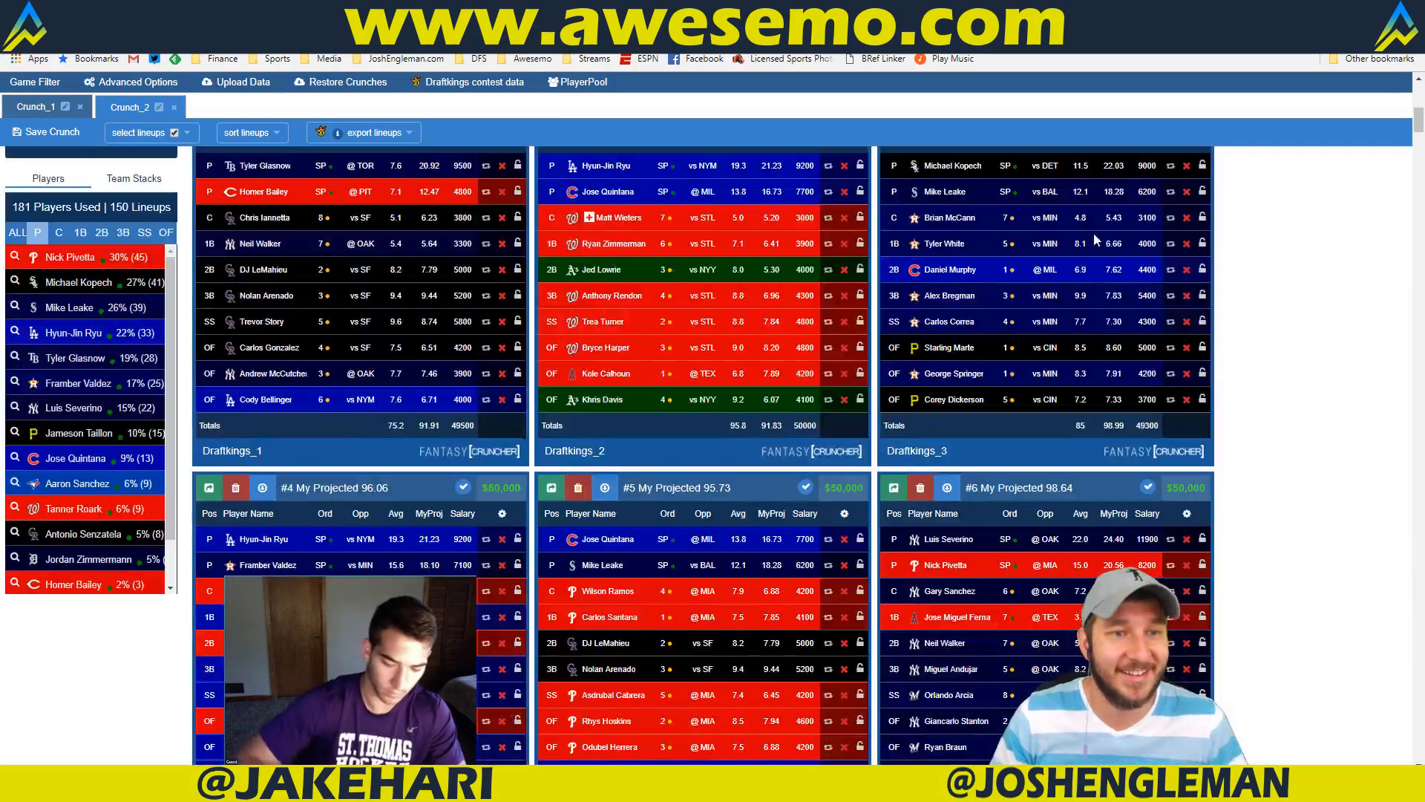
scroll(501, 272, "up", 2)
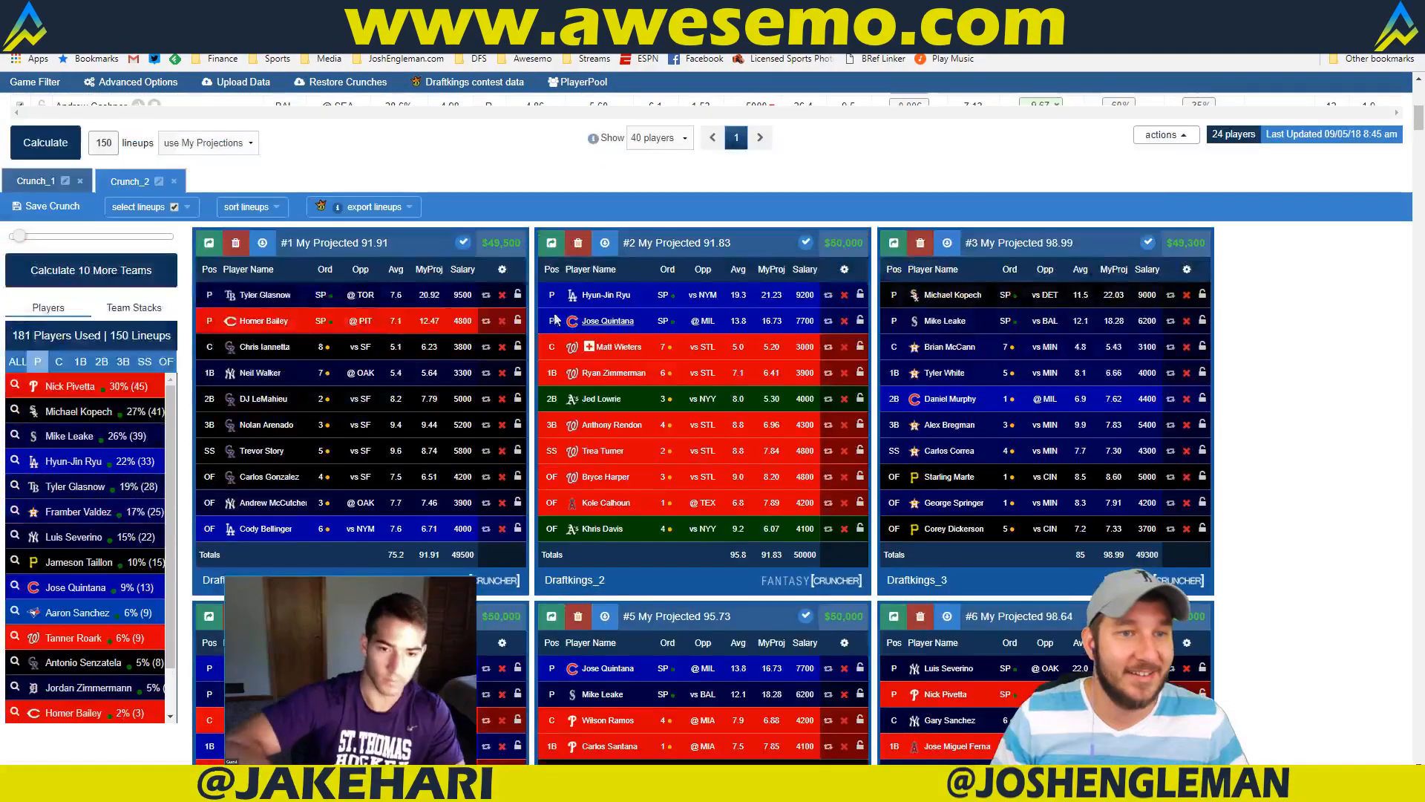
left_click(501, 270)
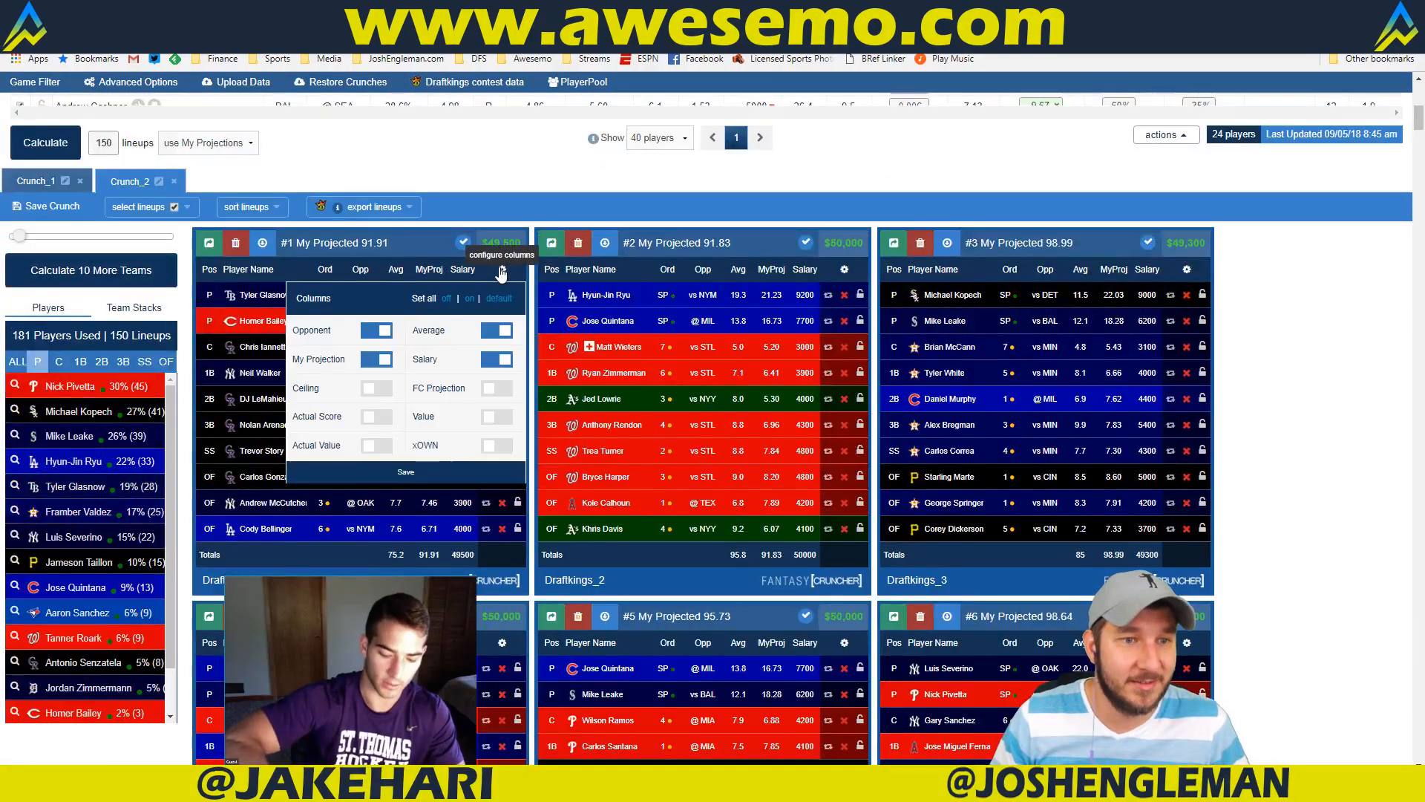
left_click(493, 447)
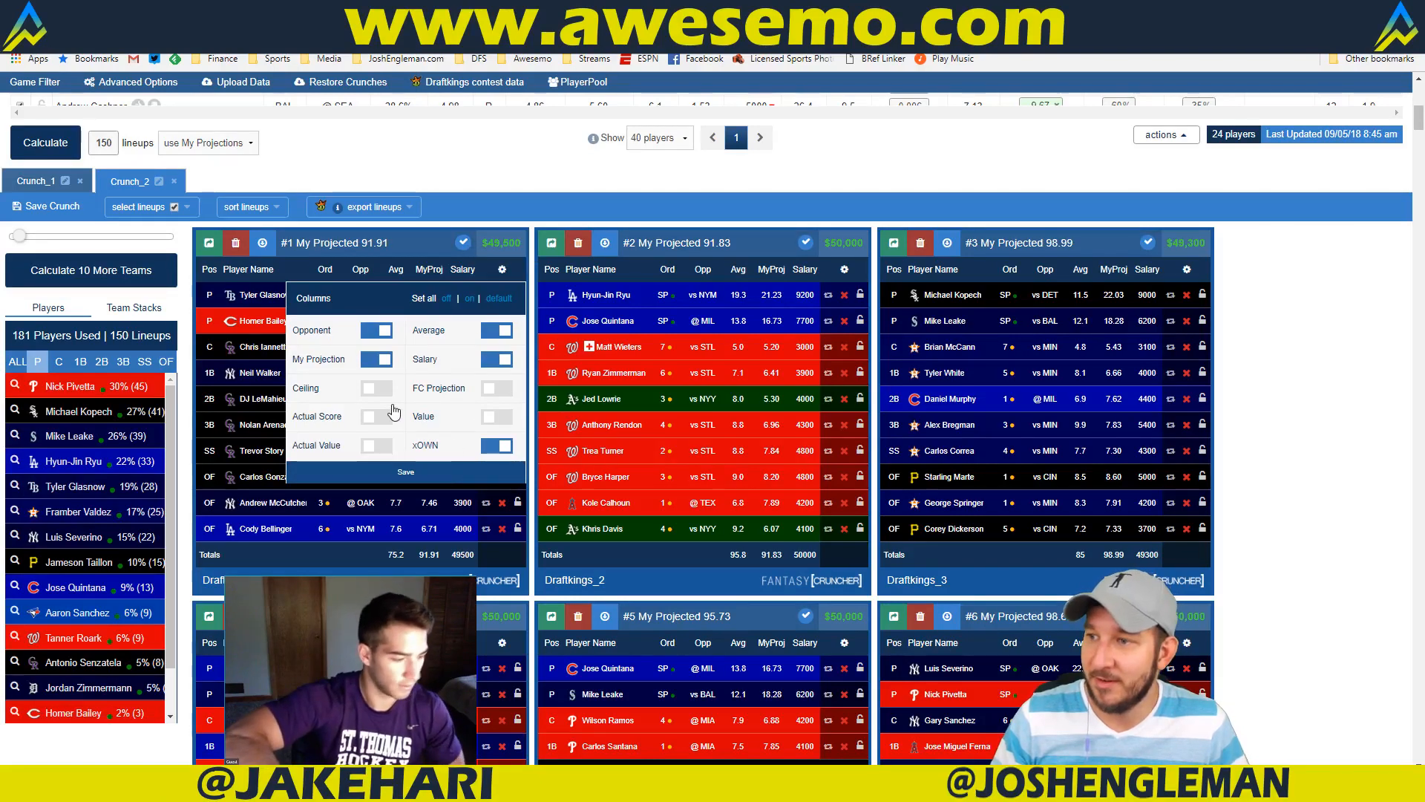
left_click(406, 471)
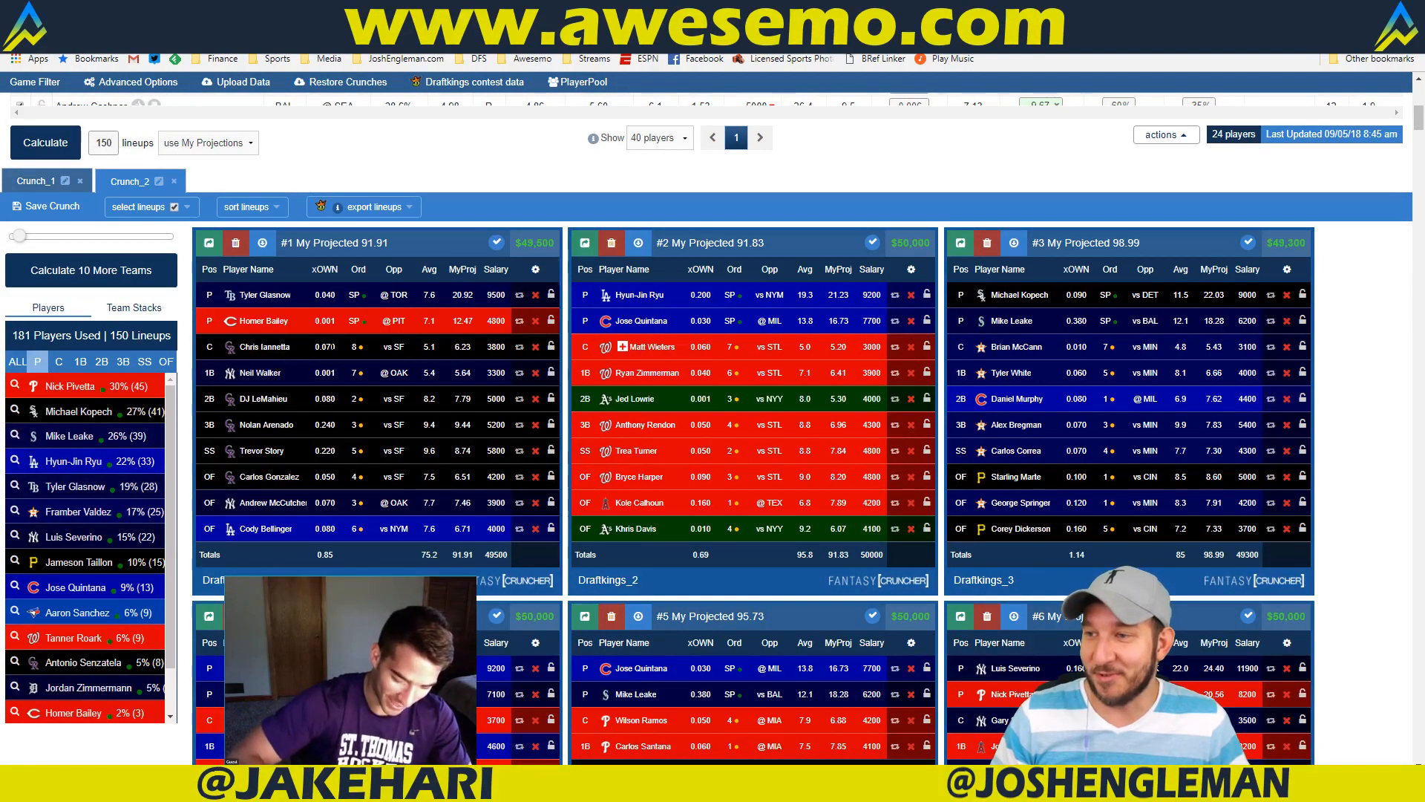
Step: Sort the generated lineups by xOWN in descending order, and switch the sort direction to ascending
left_click(273, 208)
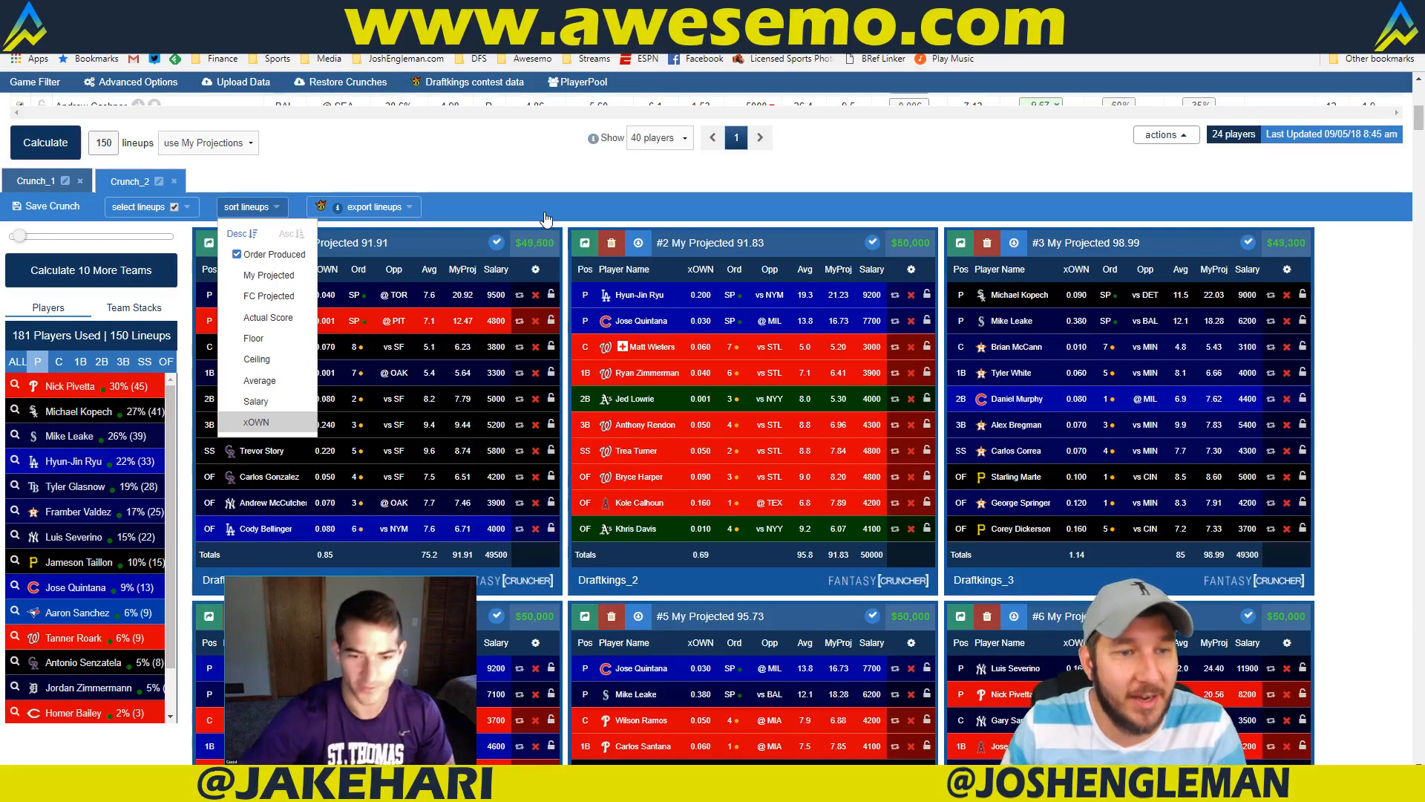
left_click(256, 422)
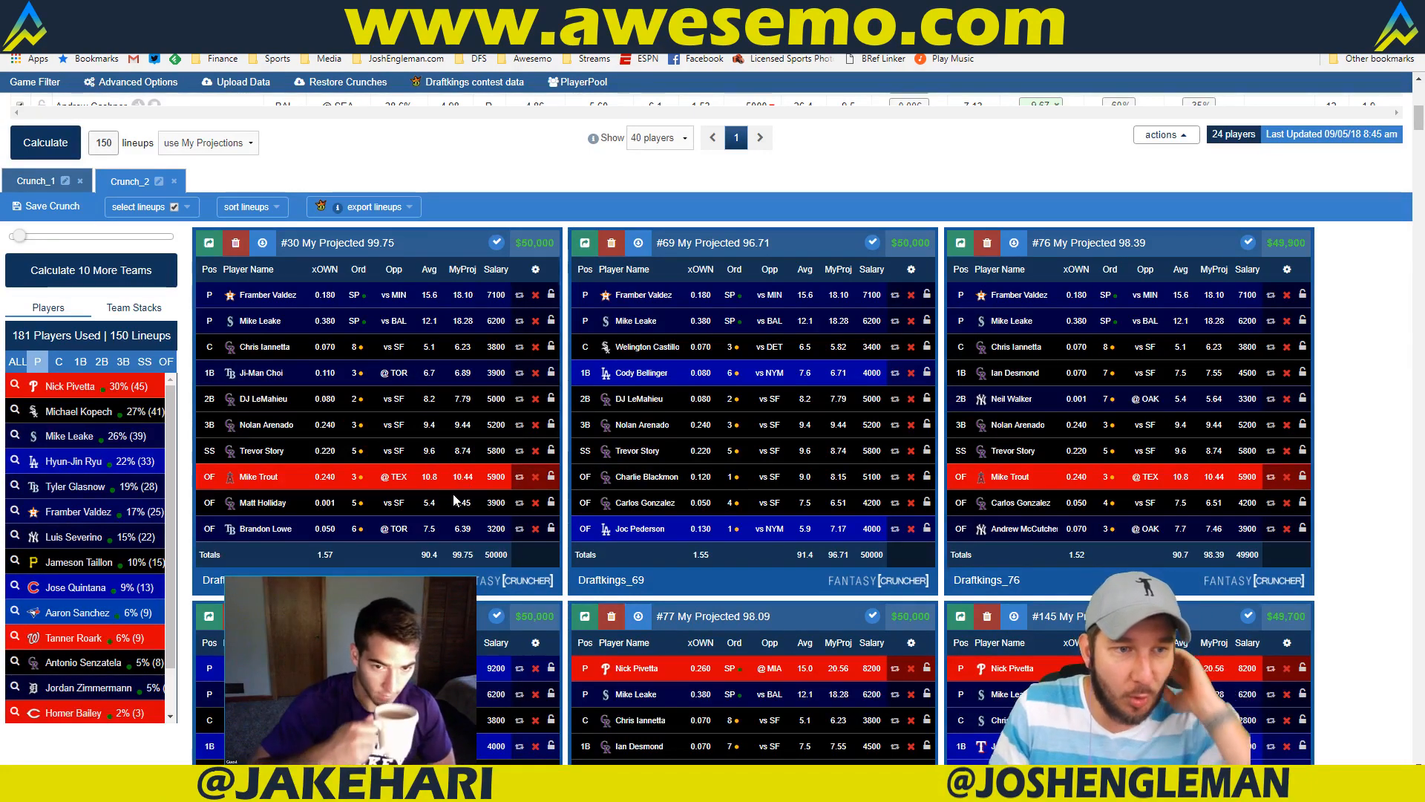
left_click(246, 207)
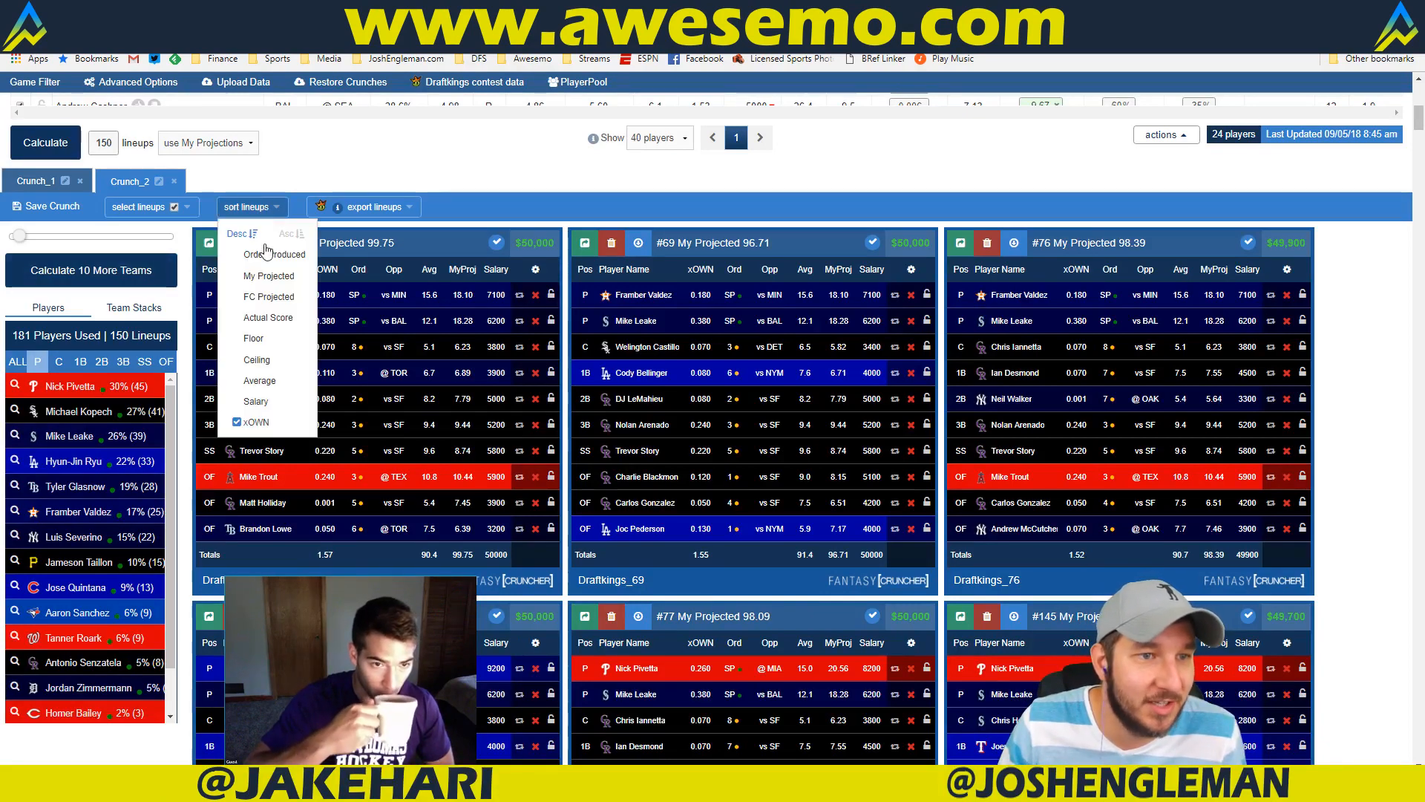
left_click(273, 210)
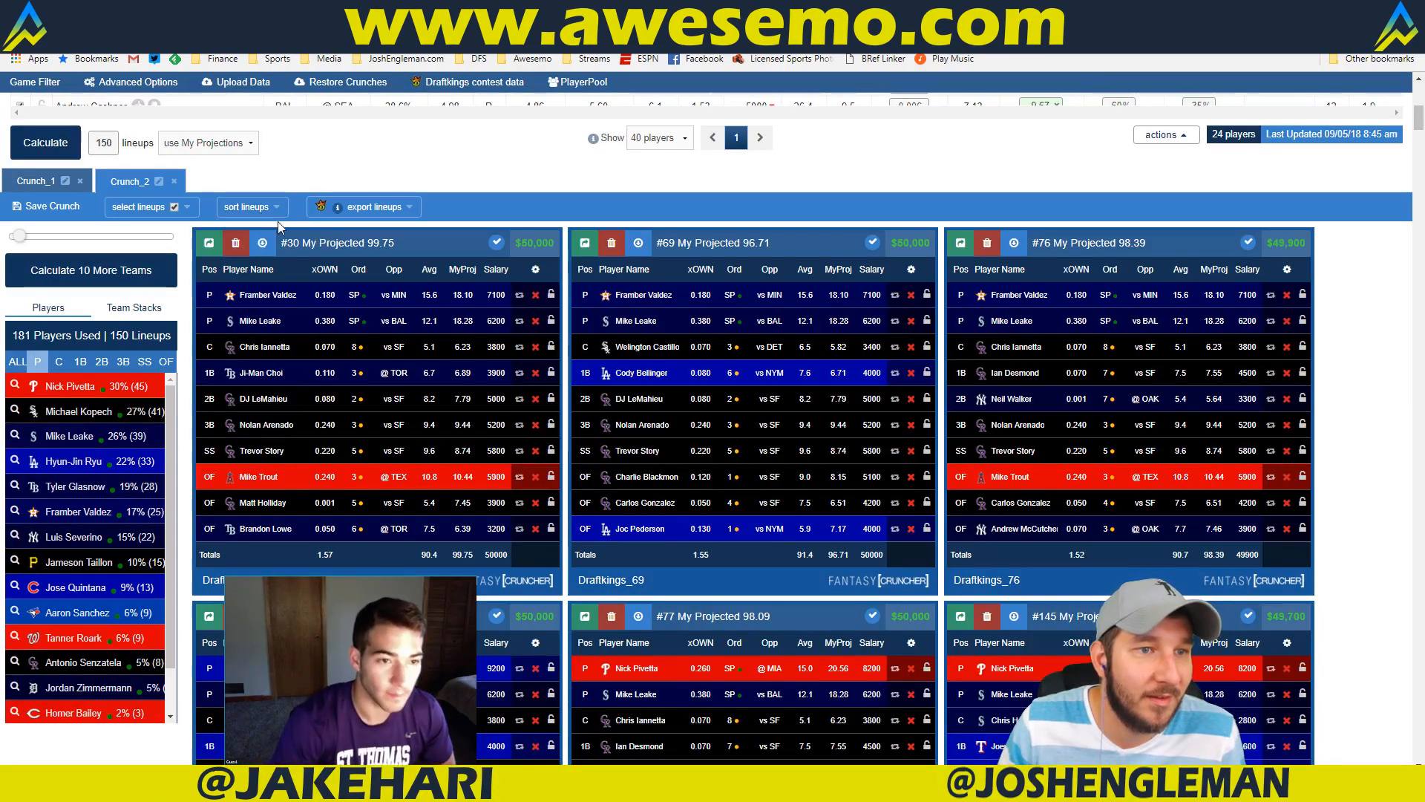
left_click(277, 210)
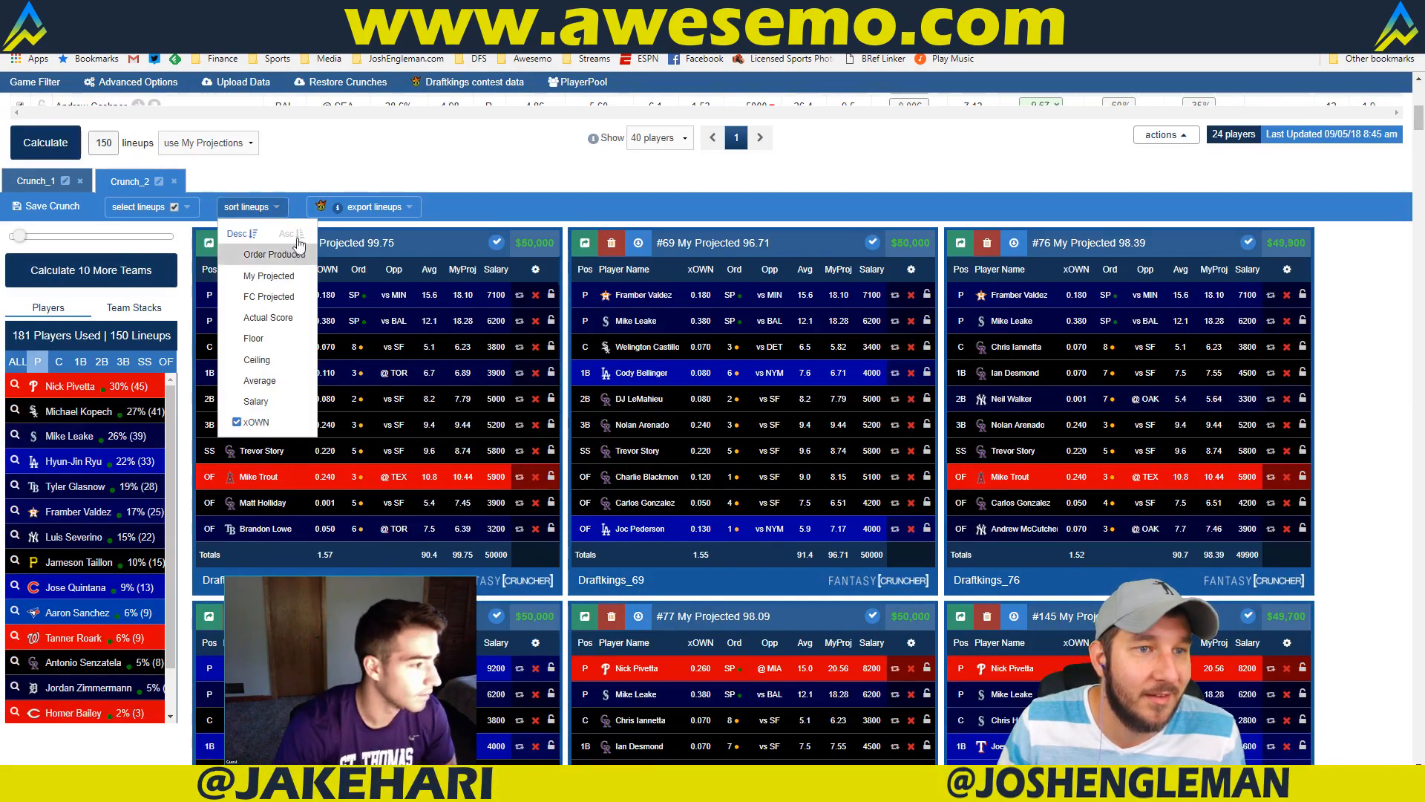
left_click(556, 207)
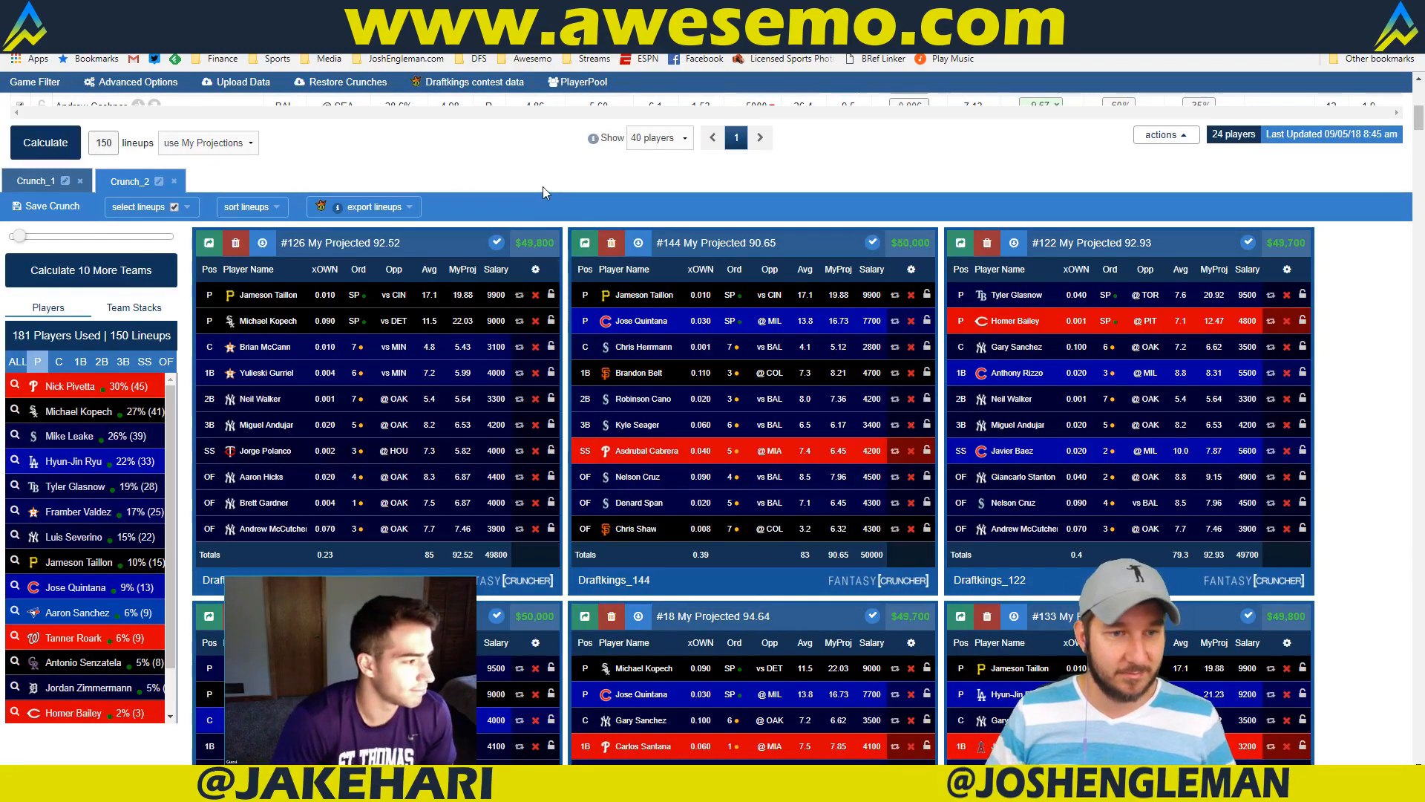
key("alt+Tab")
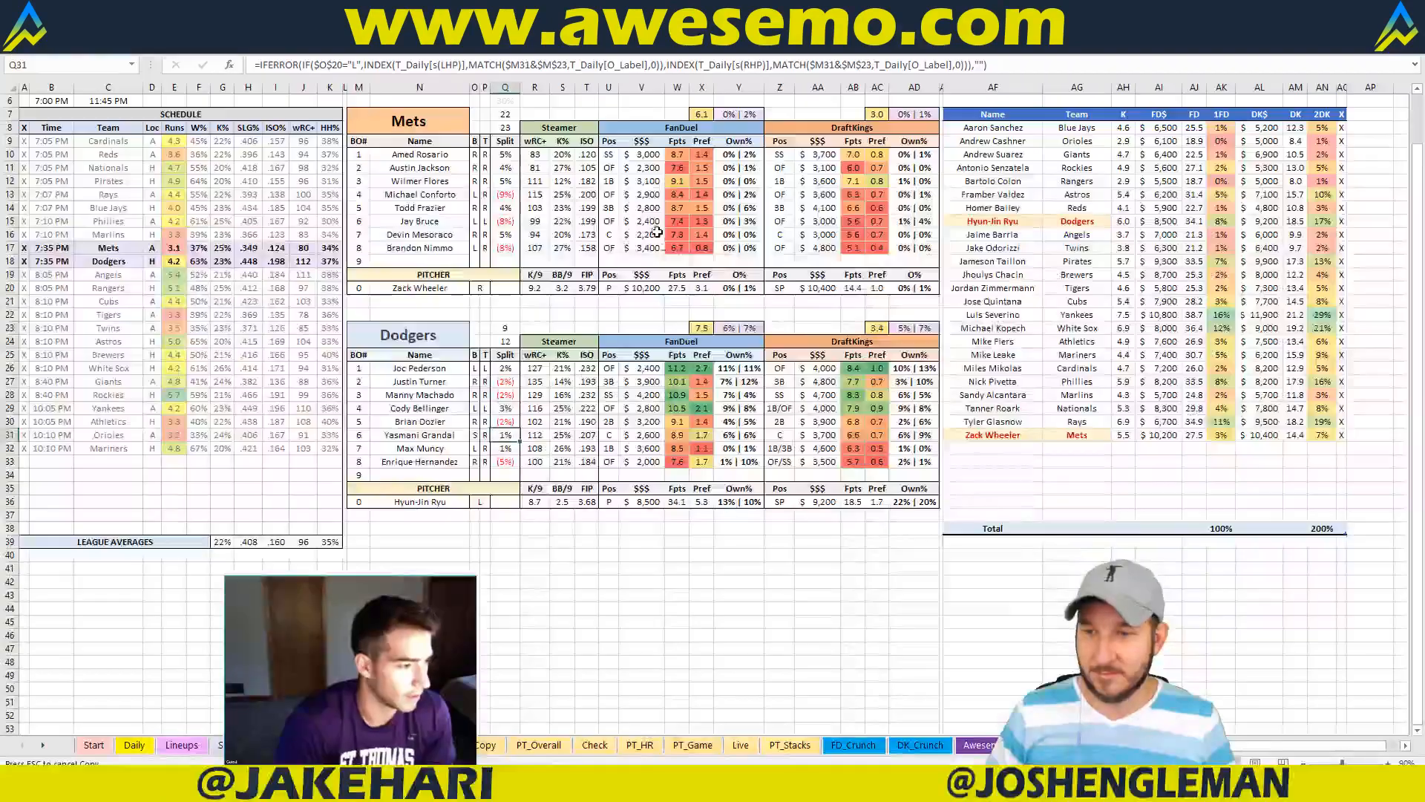
left_click(535, 529)
key("alt+Tab")
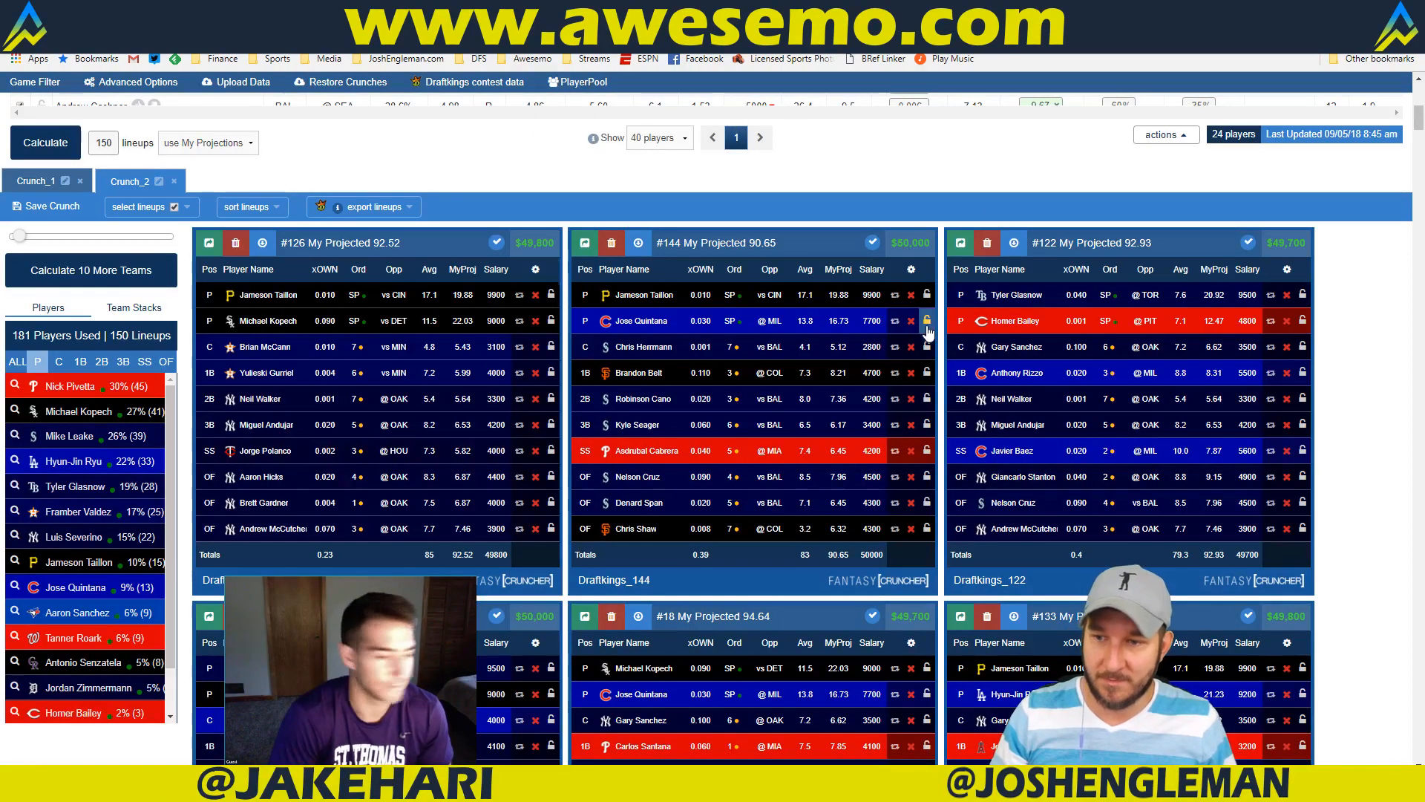
Step: Switch to the Excel workbook and set the matchup team on the Daily sheet to Angels
key("alt+Tab")
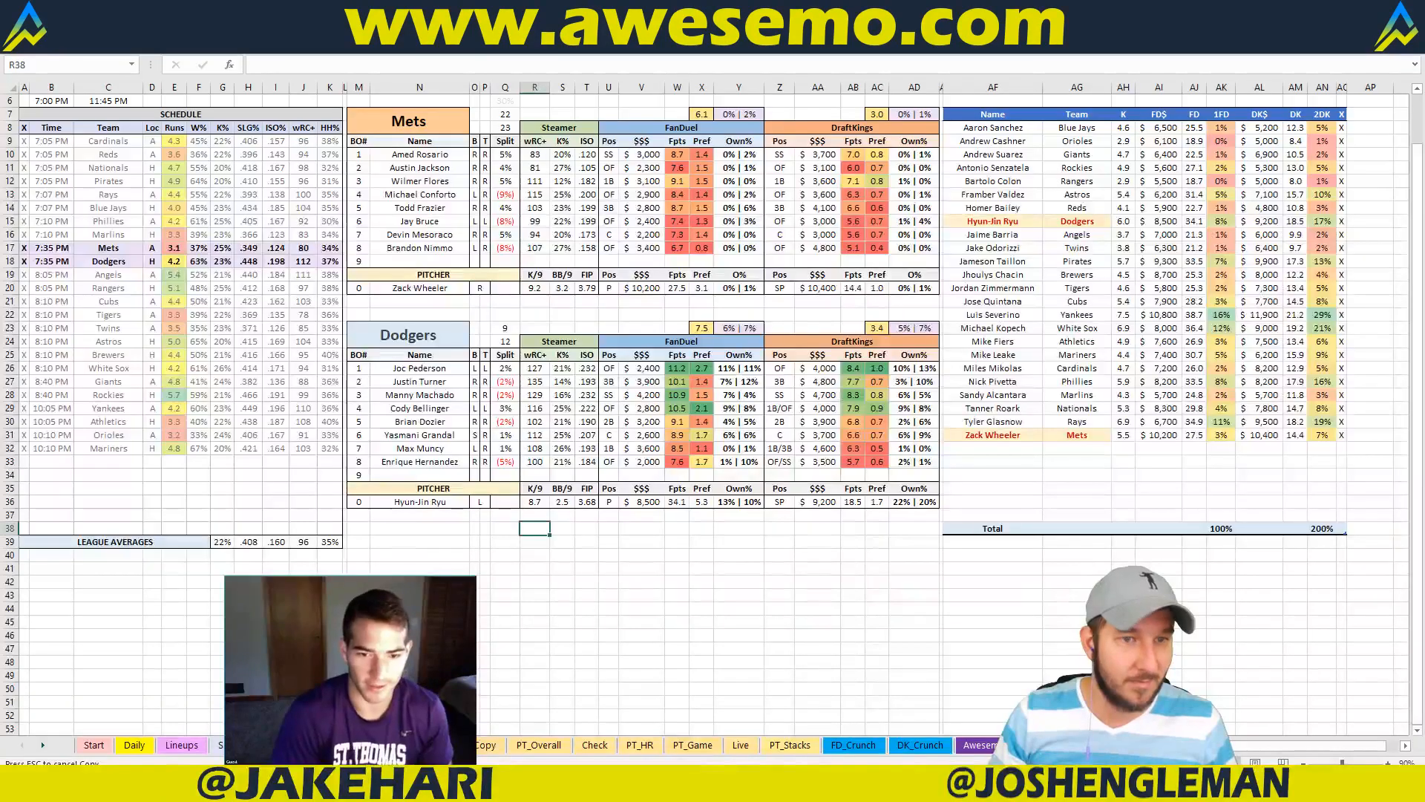
left_click(447, 110)
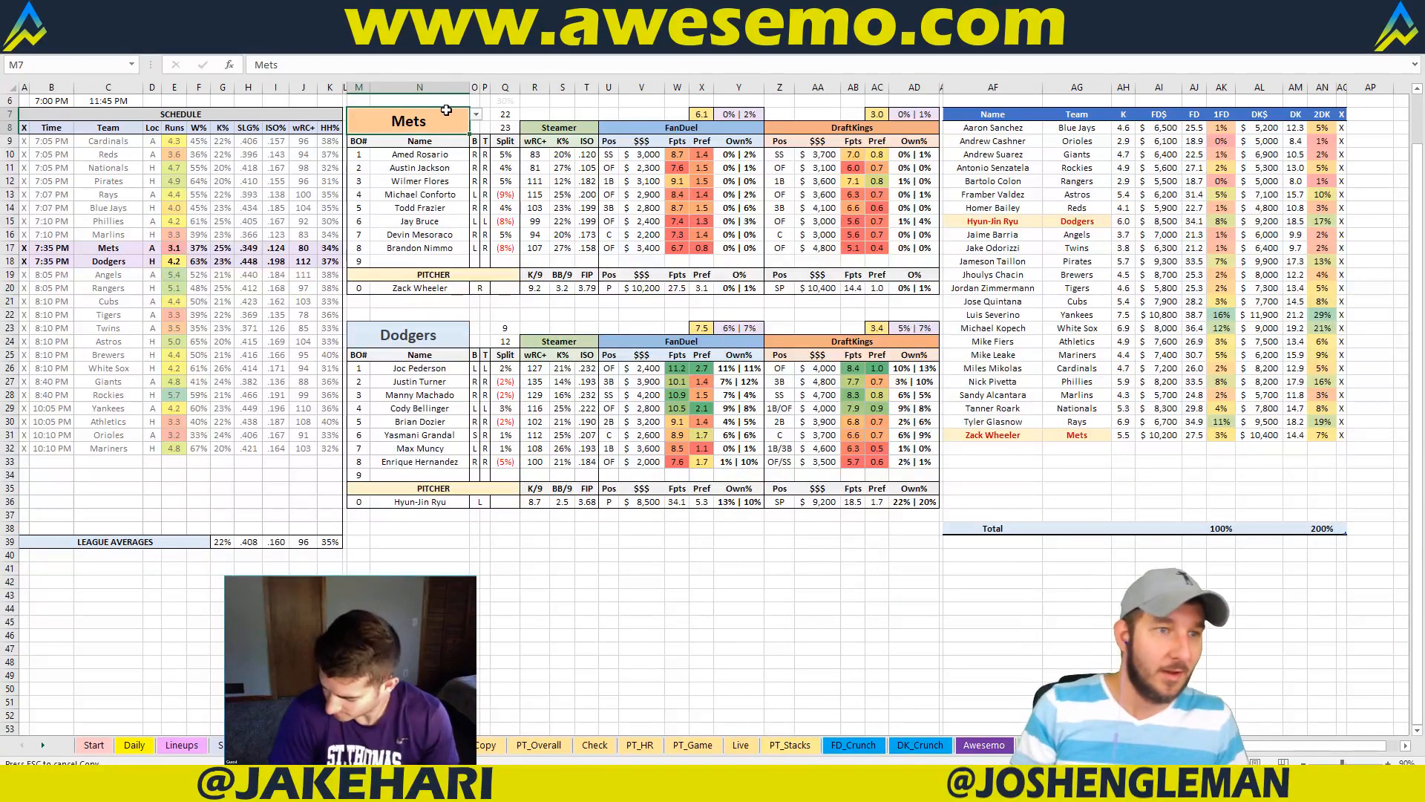
type("Angels")
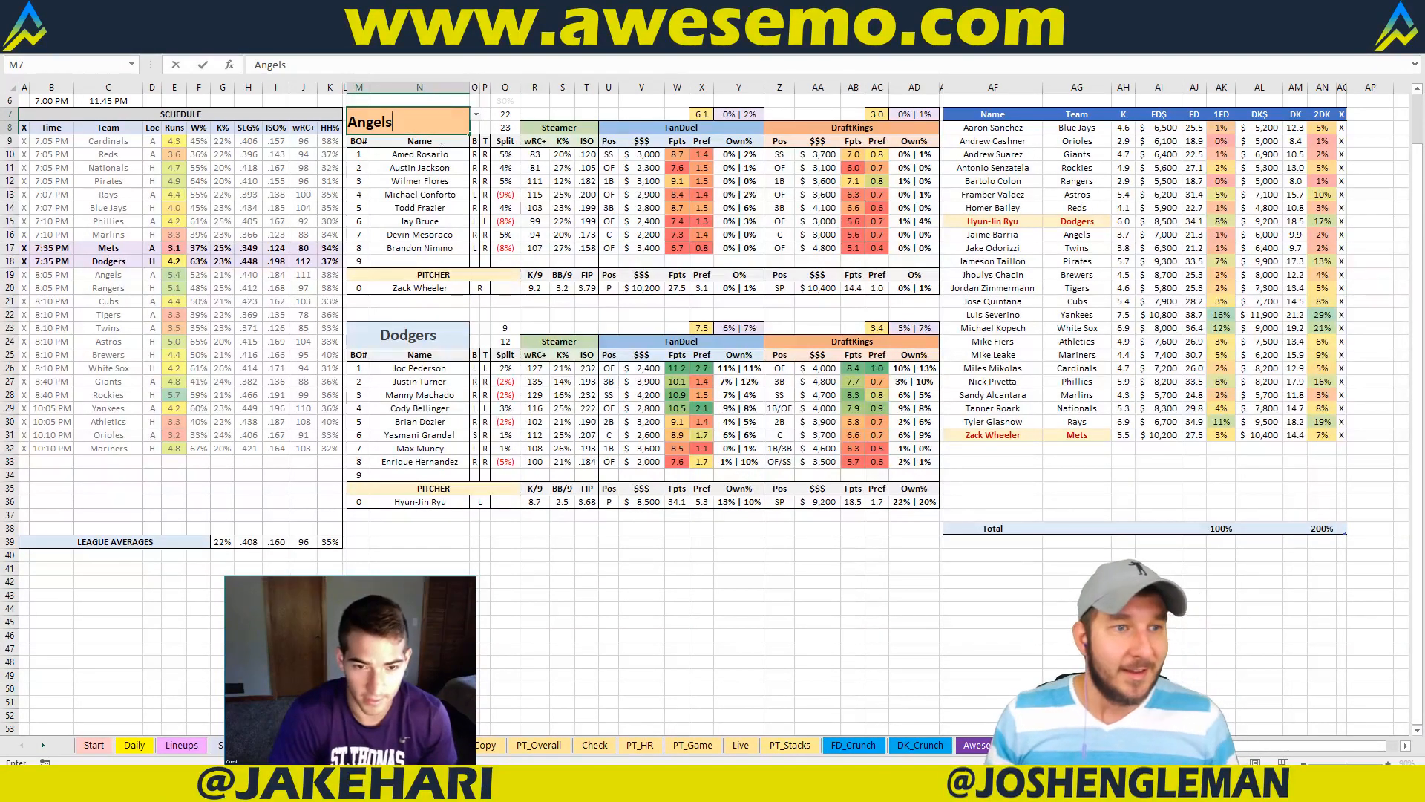
key("Return")
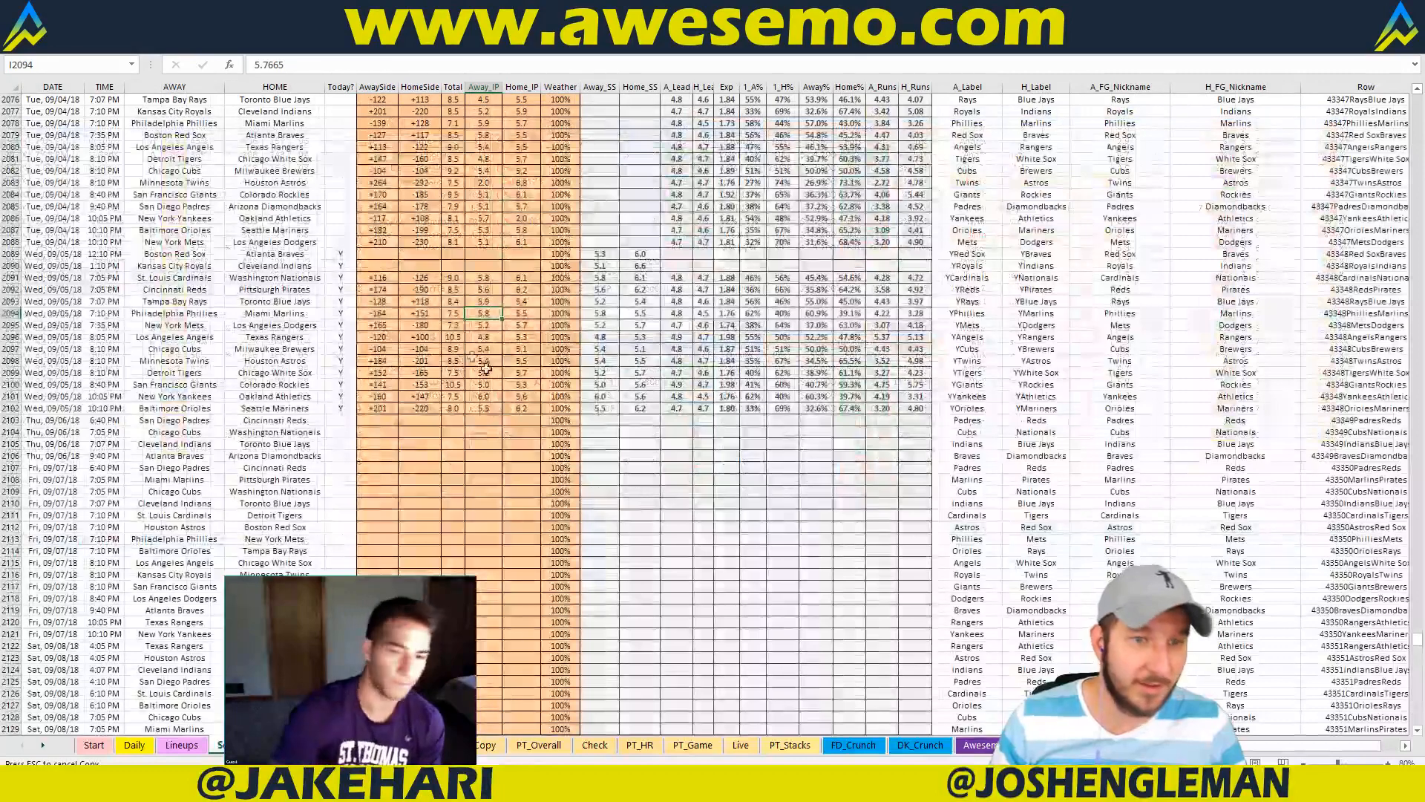
Step: Set the Total for the Wed, 09/05/18 Los Angeles Angels at Texas Rangers game to 10.15
left_click(453, 336)
type("10.")
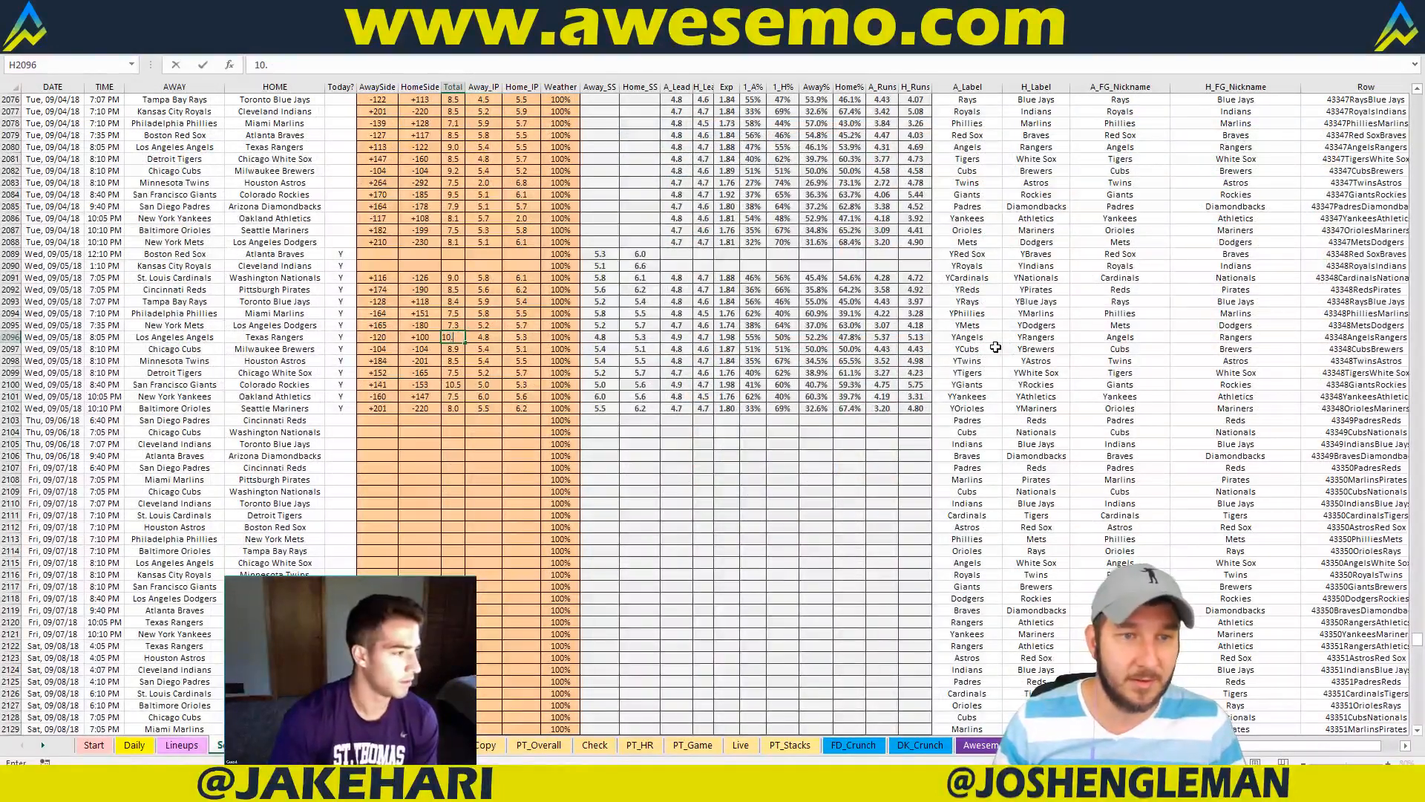
type("15")
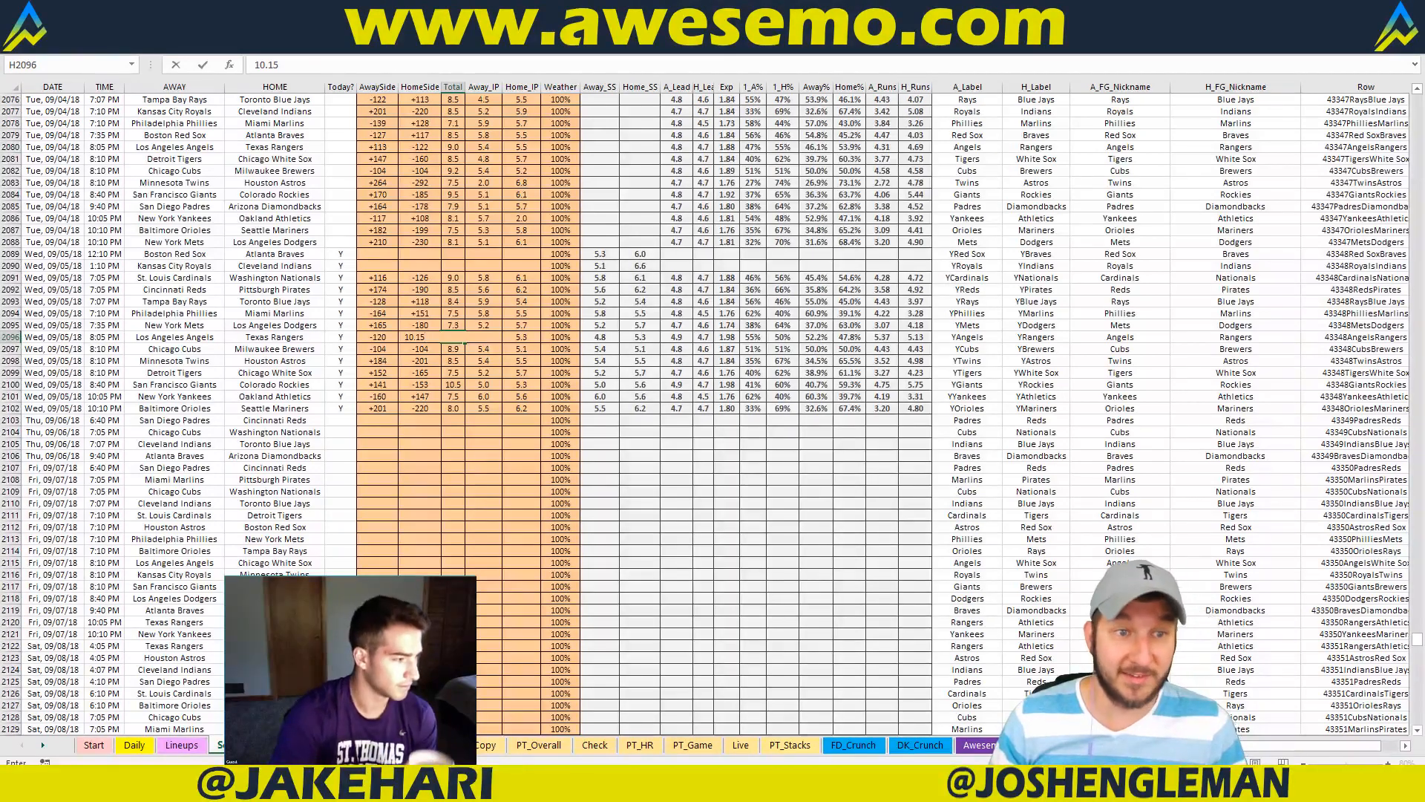
key("Return")
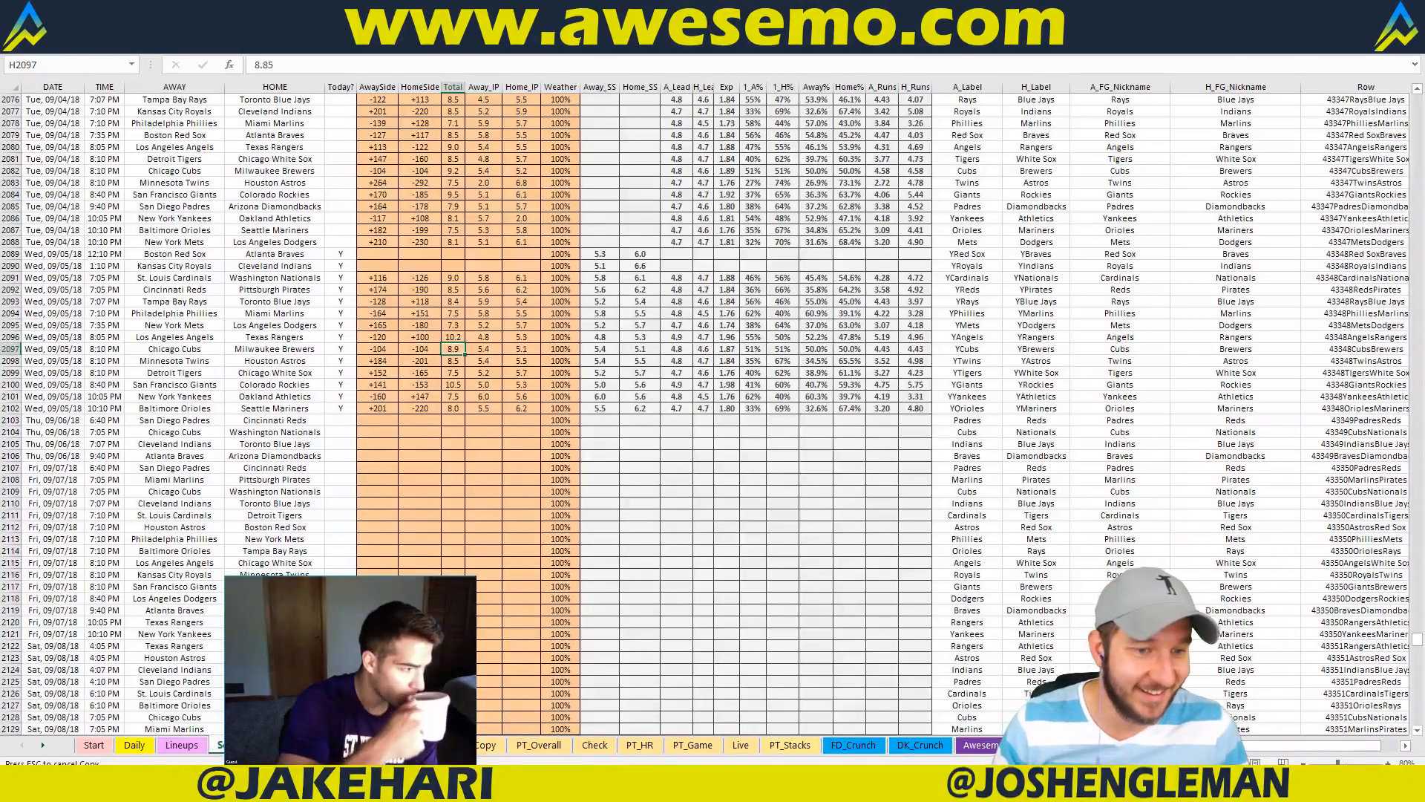
Step: Review the Angels and Rangers matchup on the Daily sheet and compare the team ownership percentages on the Check sheet
left_click(342, 745)
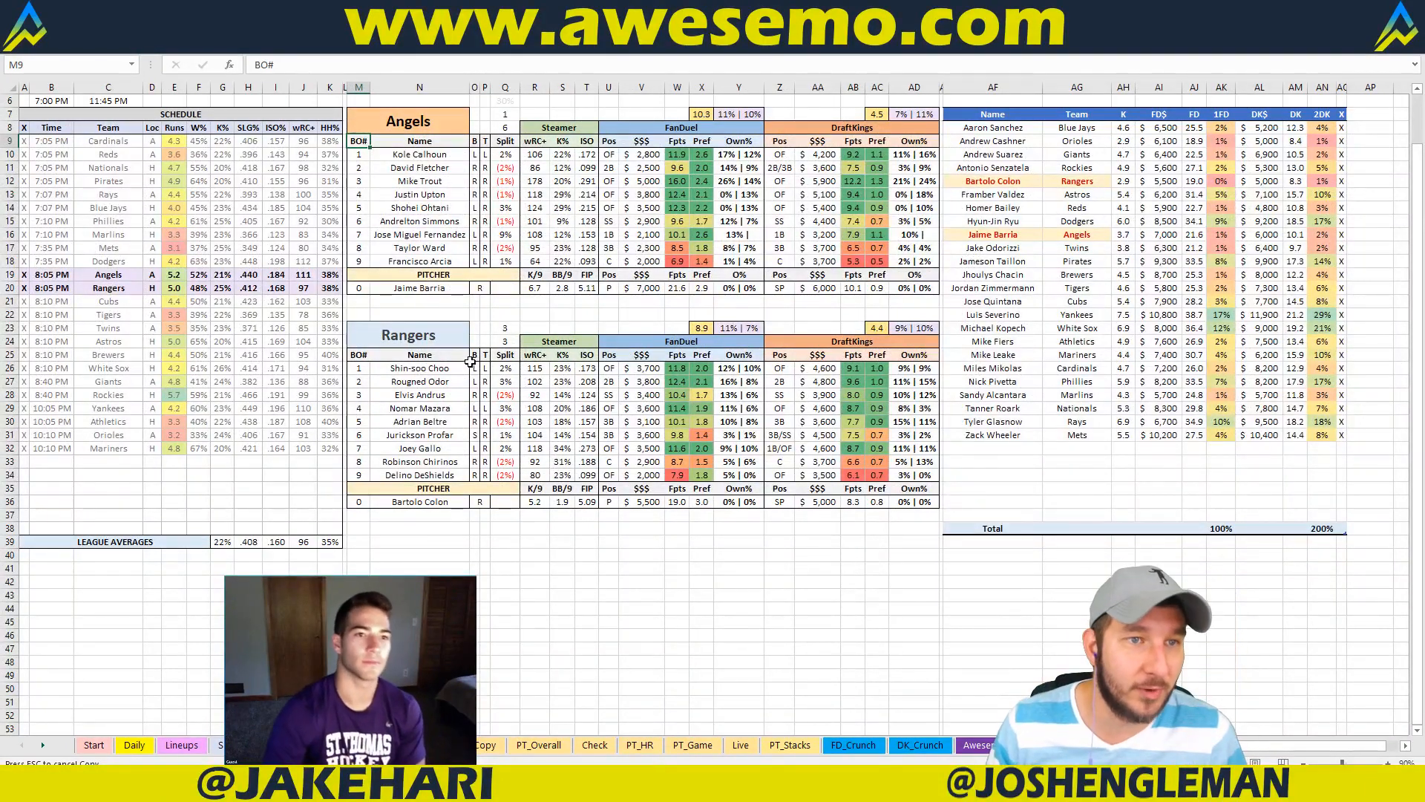
left_click(612, 300)
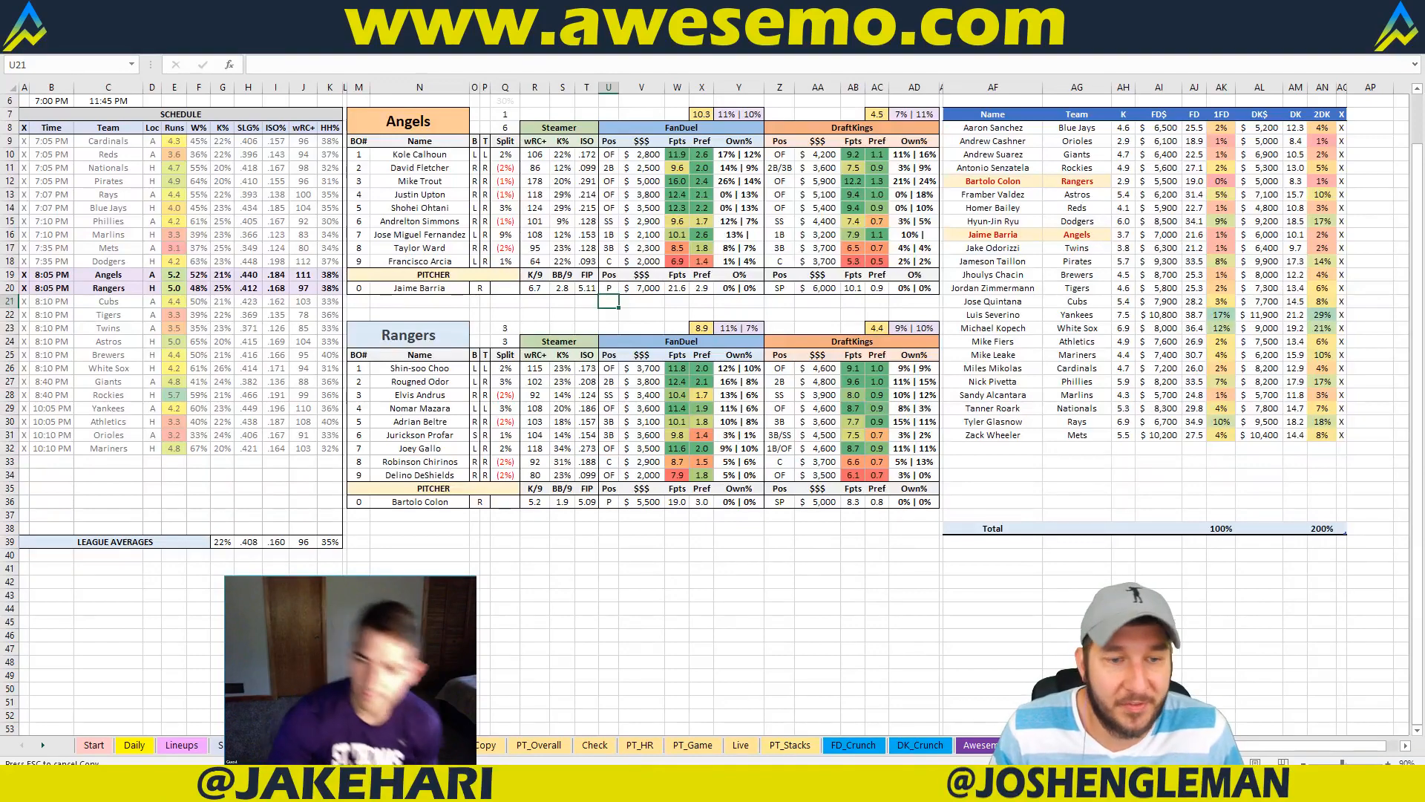
left_click(595, 745)
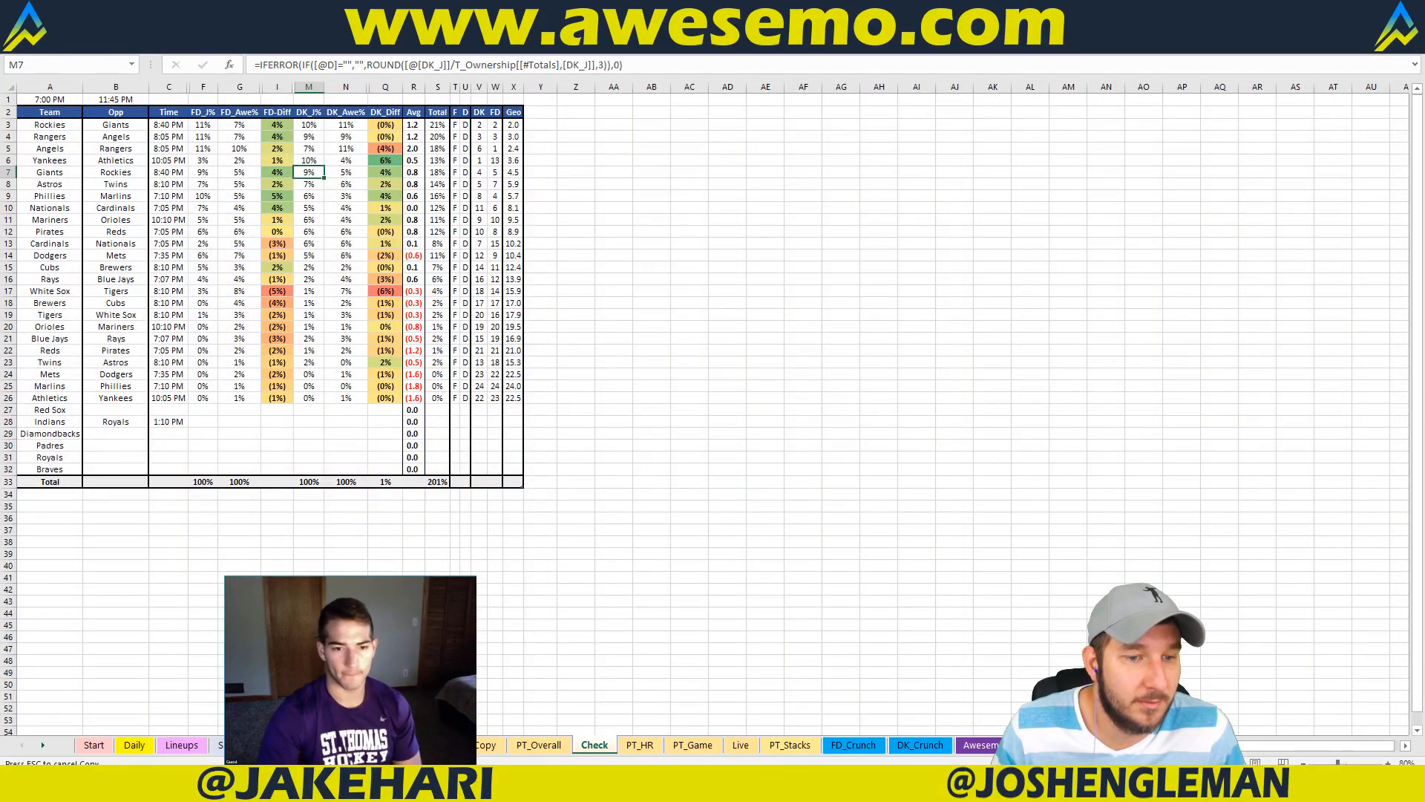
left_click(345, 744)
left_click(593, 745)
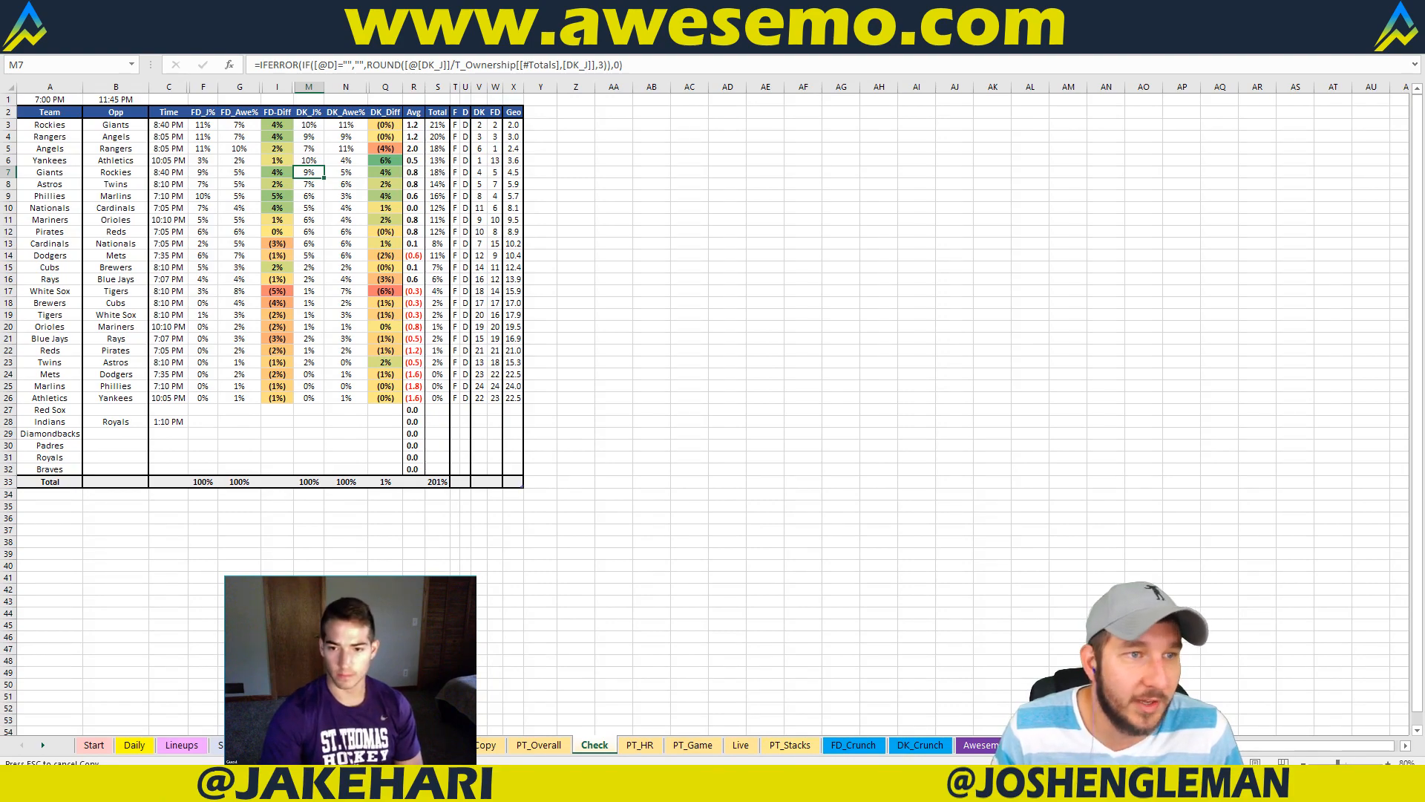
Step: Examine the FanDuel and DraftKings team and pitcher pivot tables, and return to the Angels and Rangers matchup on the Daily sheet
left_click(539, 744)
left_click(586, 564)
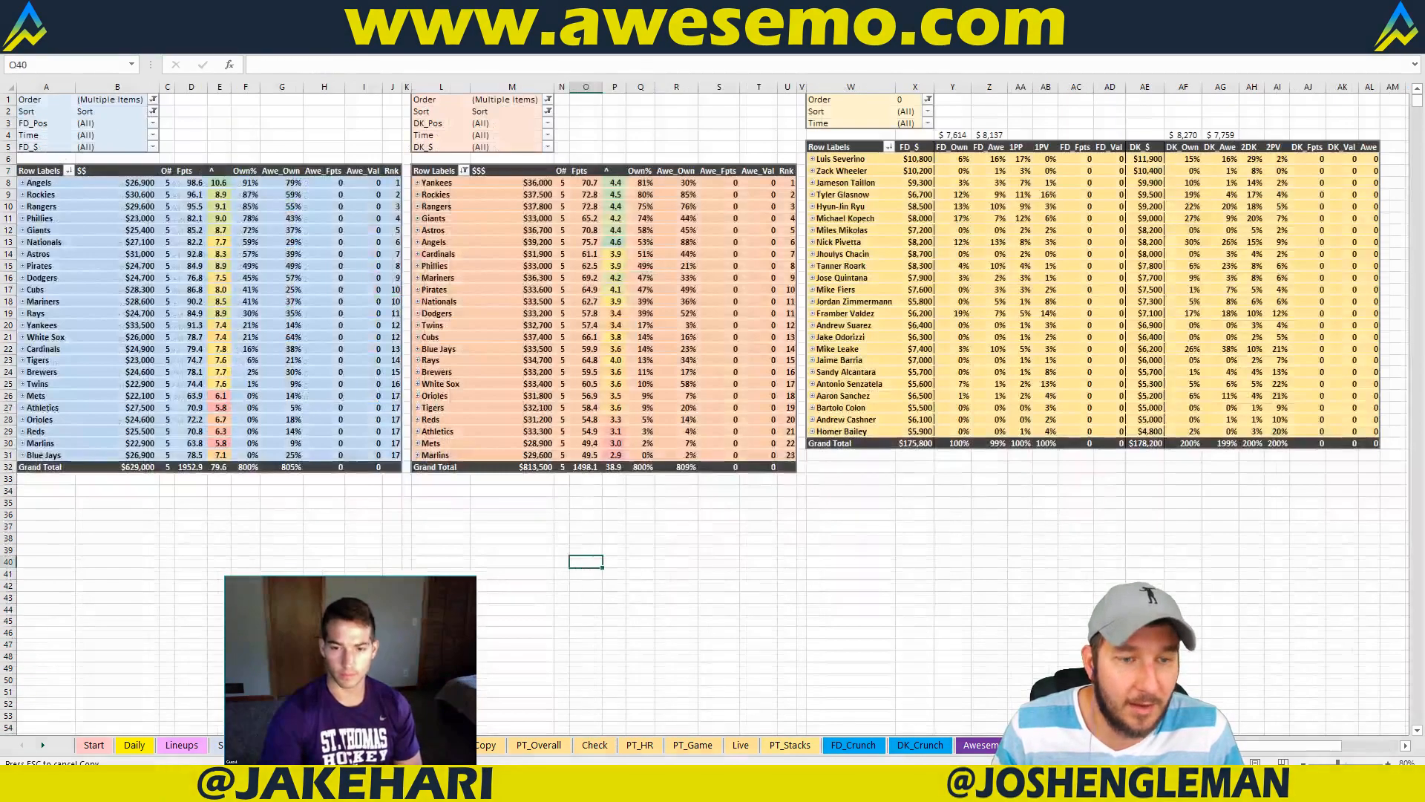
left_click(363, 716)
left_click(363, 745)
left_click(562, 502)
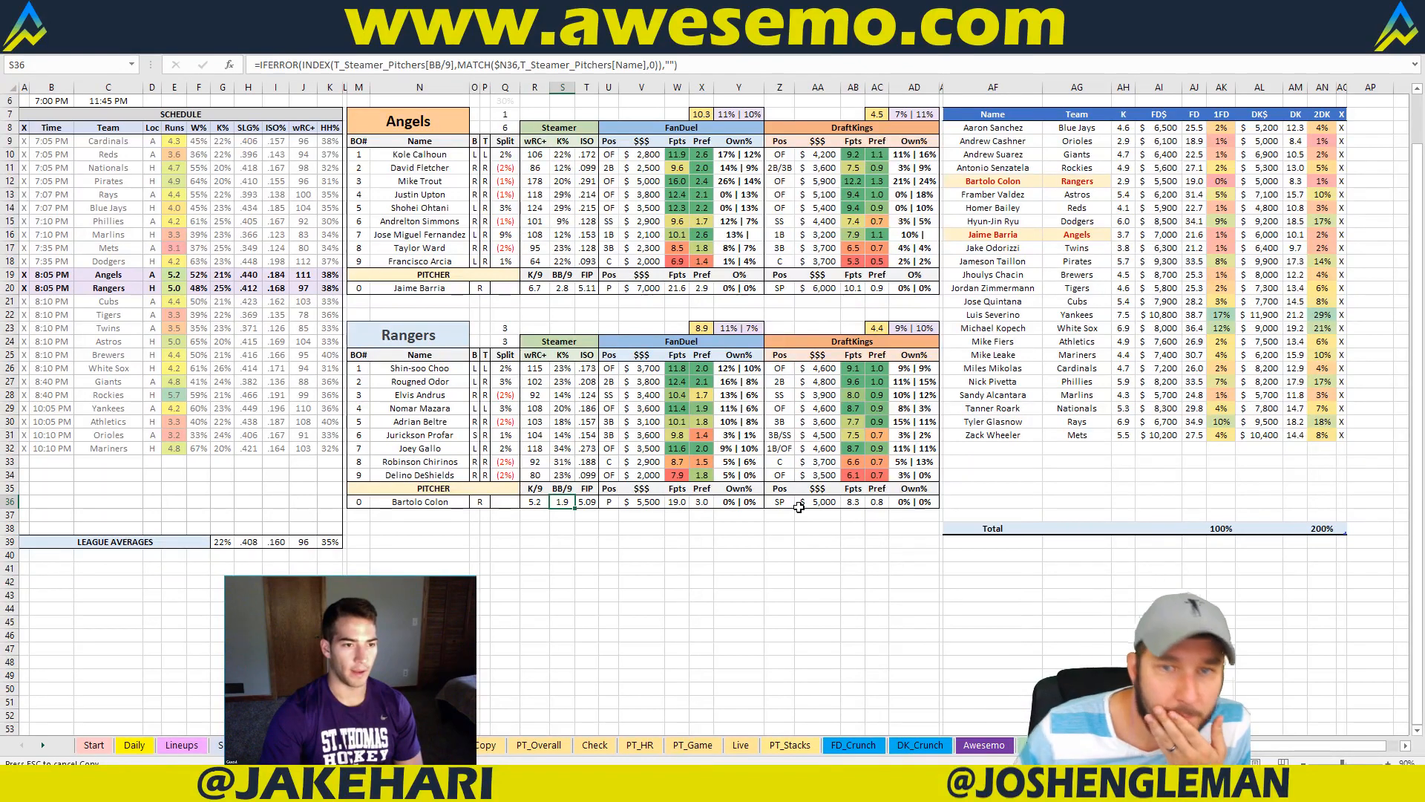
left_click(643, 567)
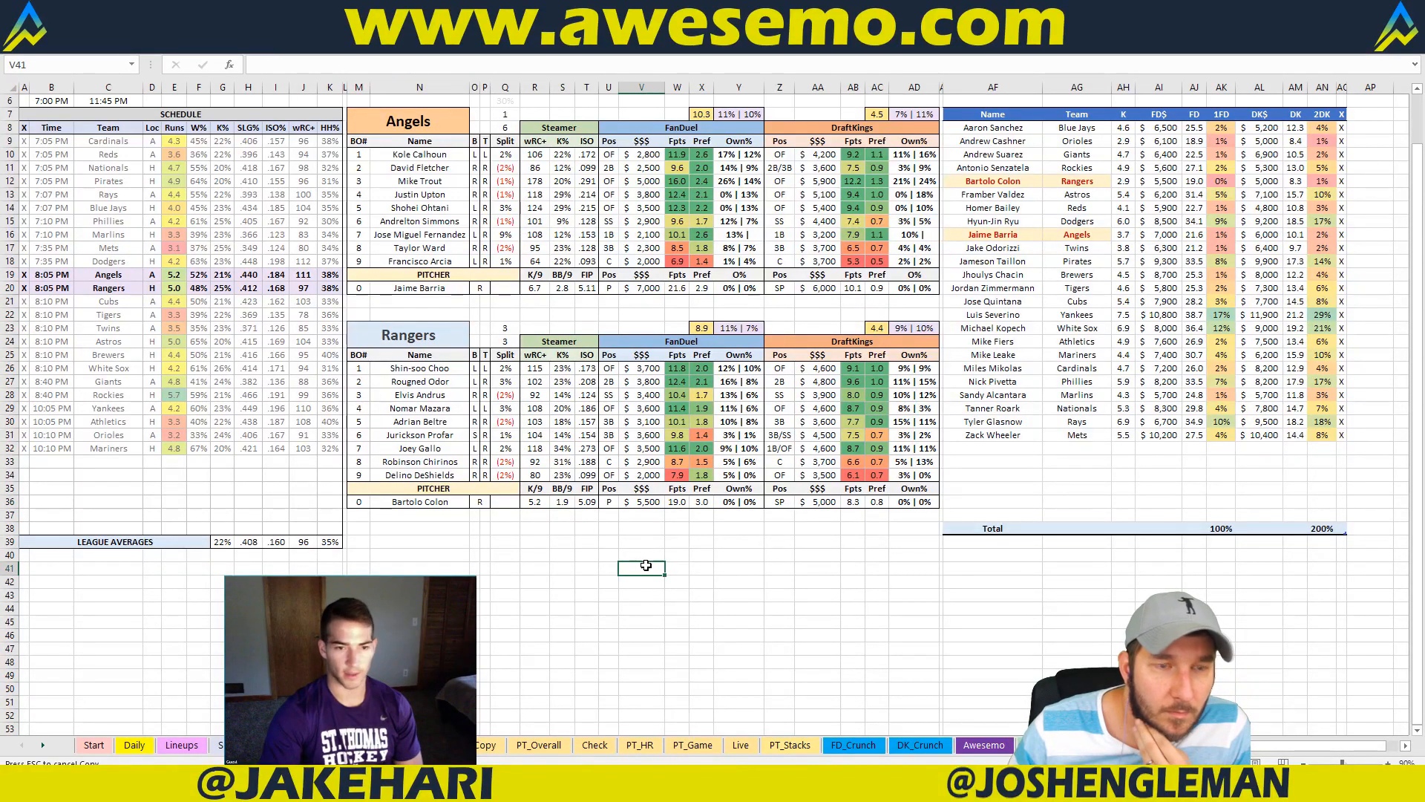
Step: Look through the player projections and expected ownership values on the Copy sheet
left_click(486, 744)
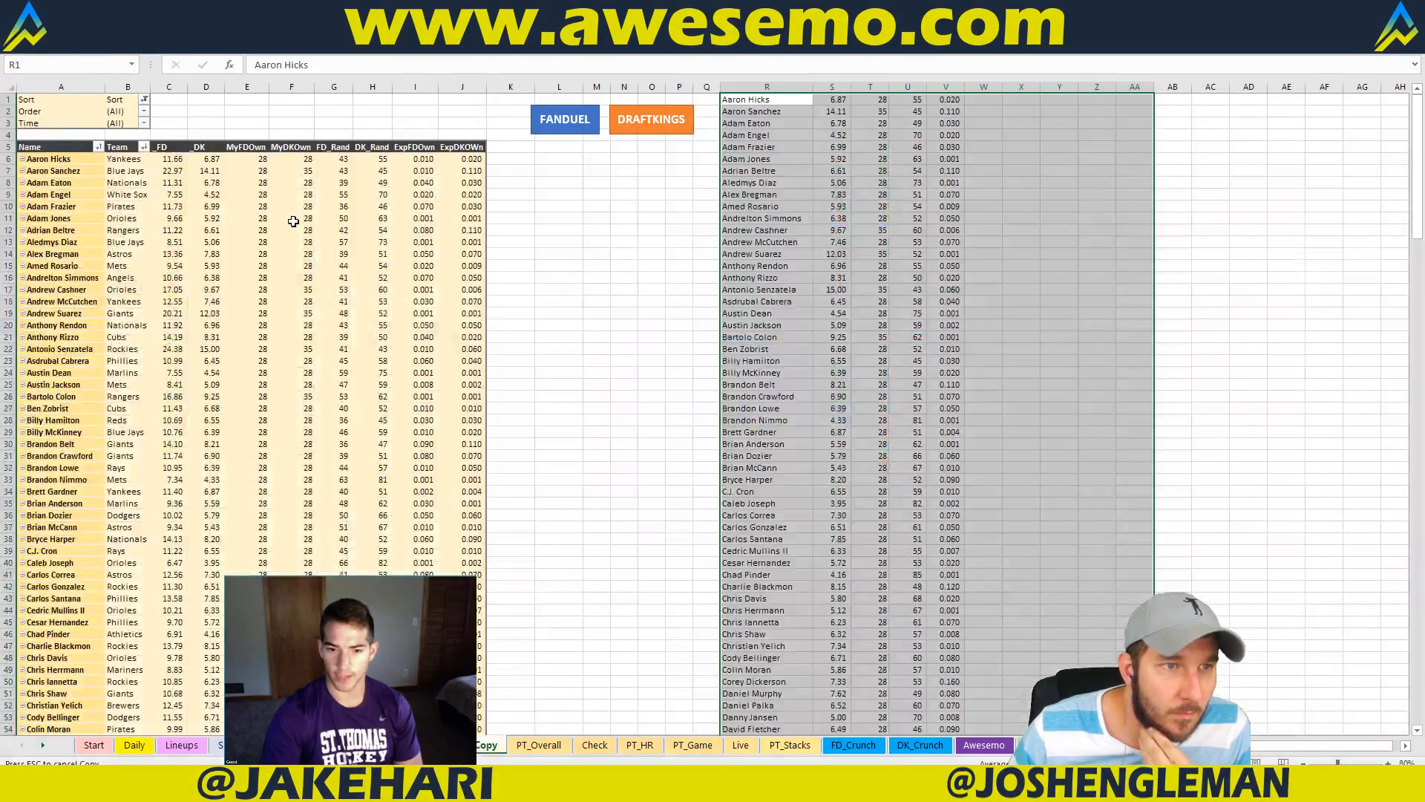
scroll(587, 267, "up", 13)
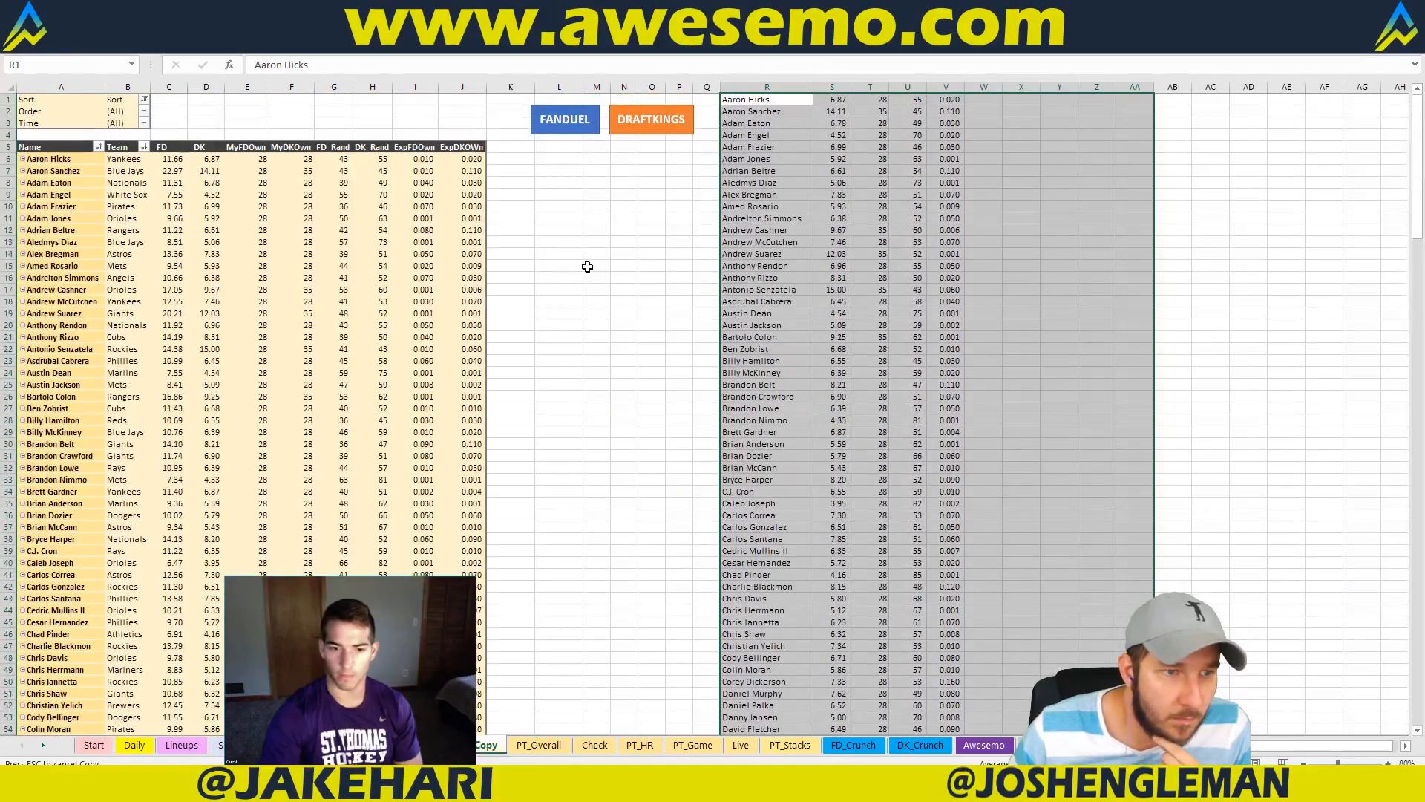
scroll(542, 305, "down", 5)
scroll(542, 305, "down", 20)
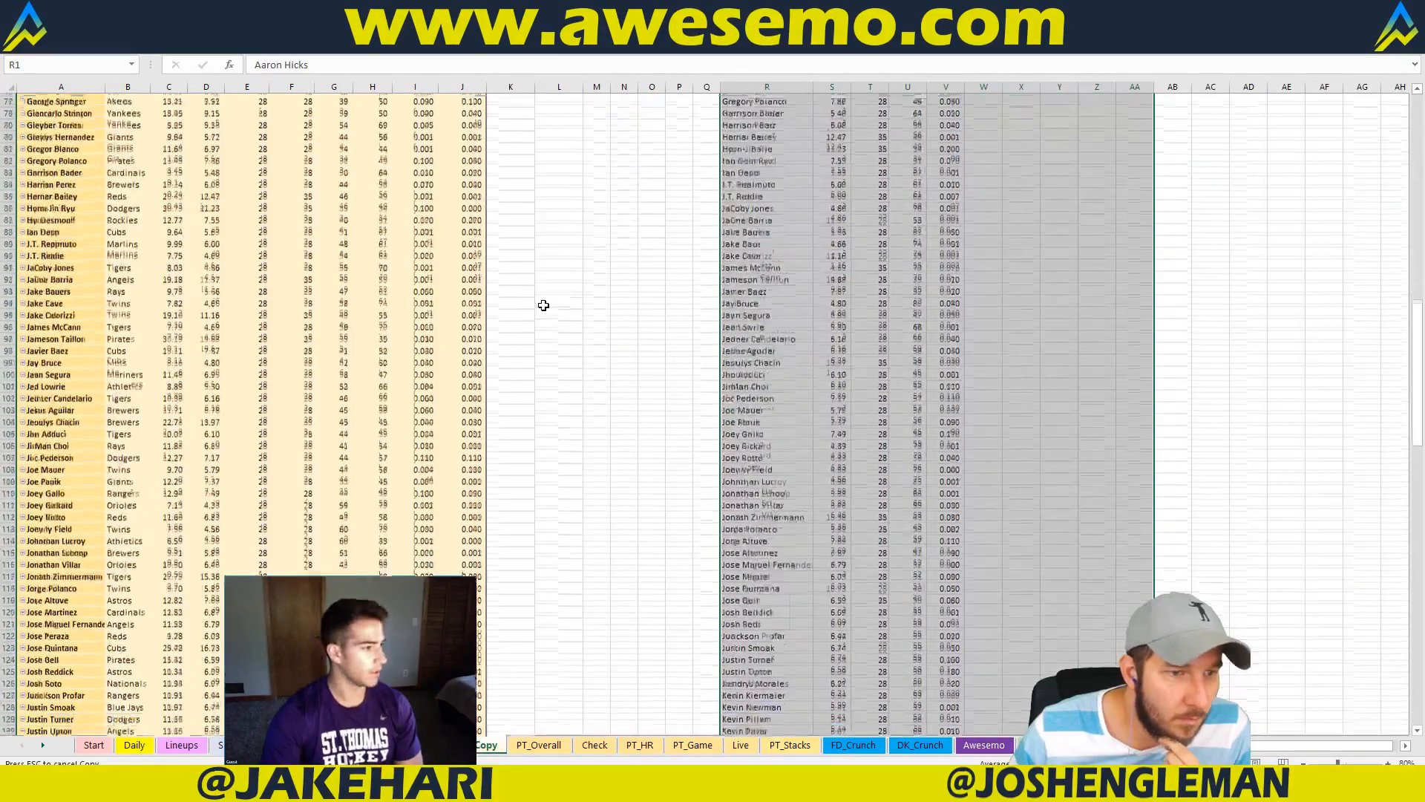
scroll(544, 305, "down", 3)
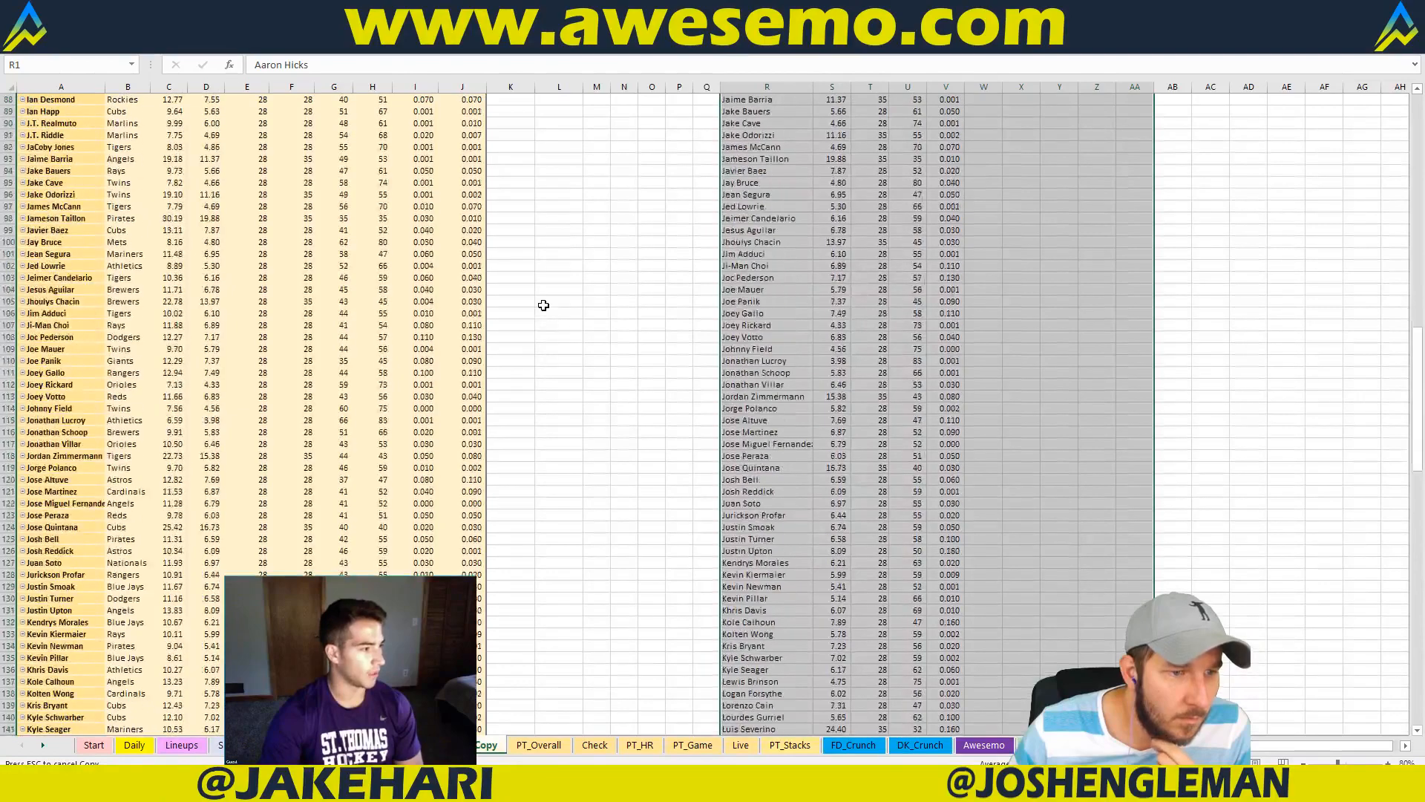
scroll(543, 305, "up", 20)
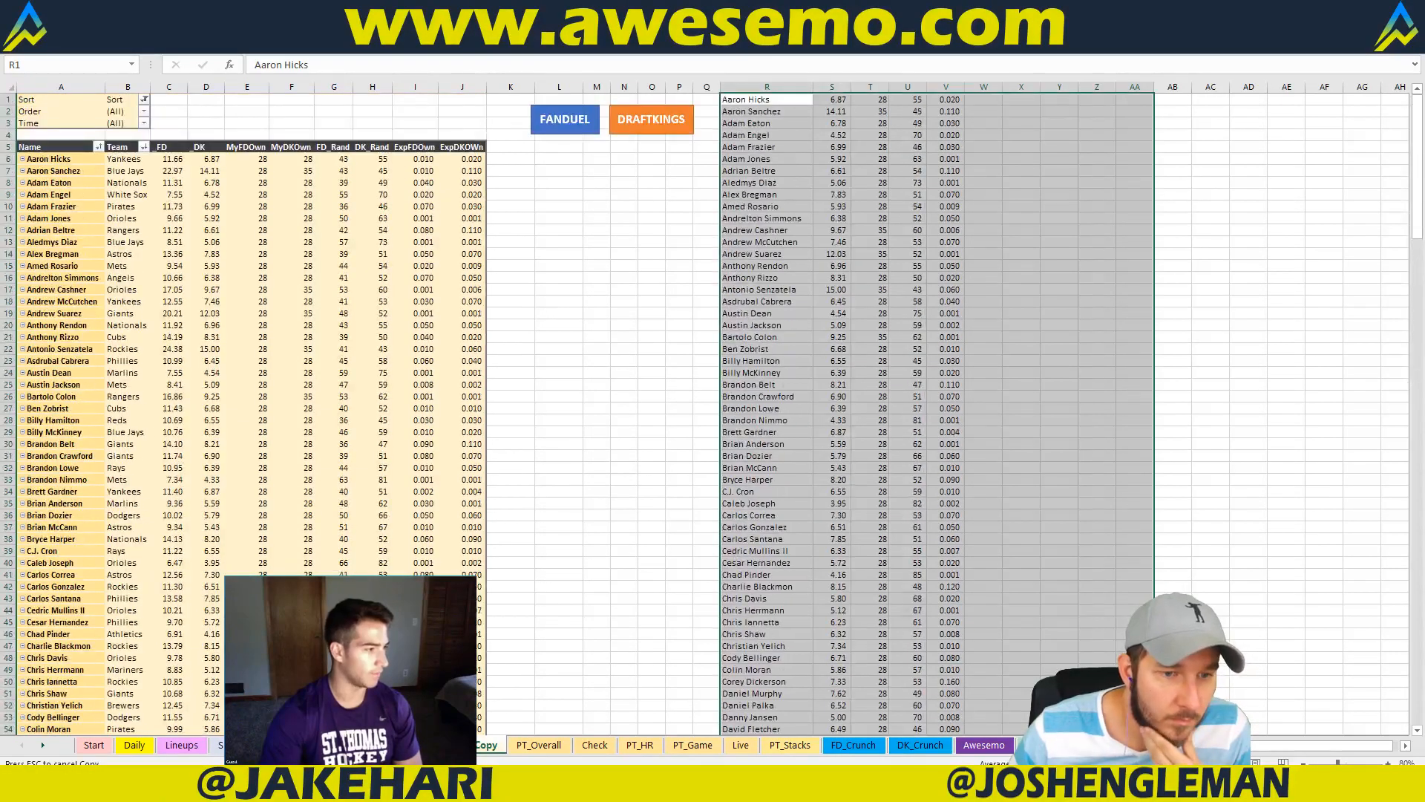
Step: Return to the team pivot tables and refresh the DraftKings team table
left_click(442, 744)
right_click(680, 375)
left_click(709, 443)
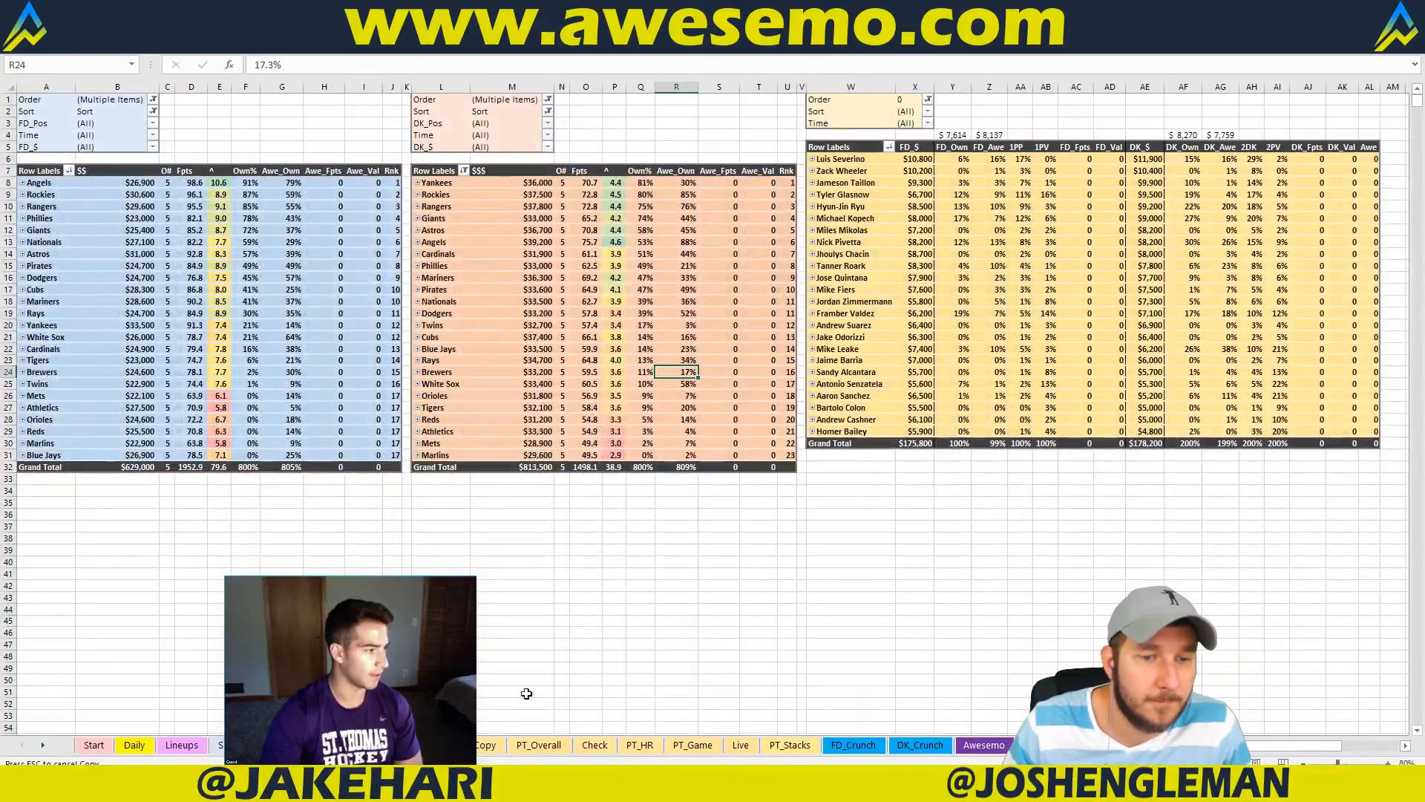
Step: Go back to the Daily sheet and review the projections and ownership of the Angels and Rangers hitters
left_click(393, 744)
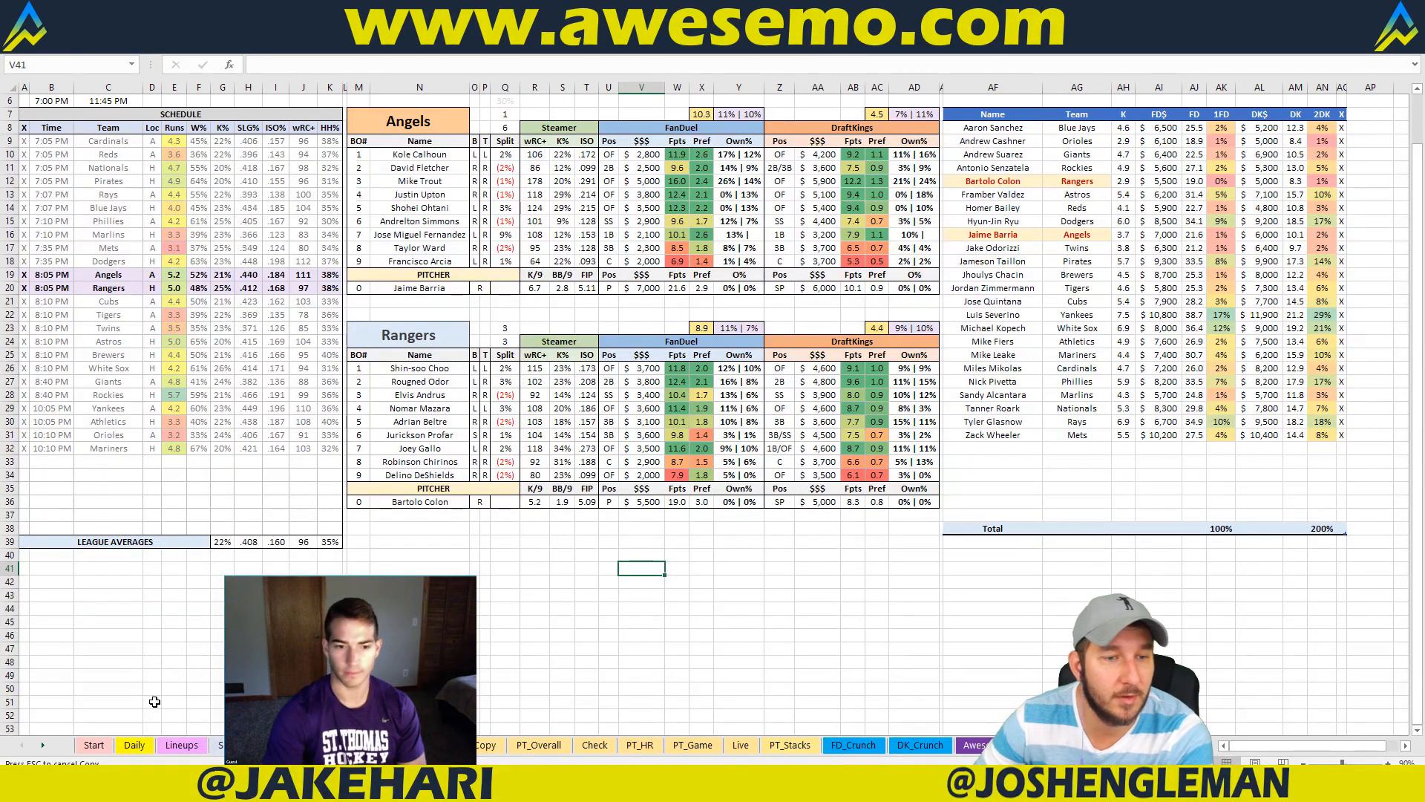
left_click(739, 408)
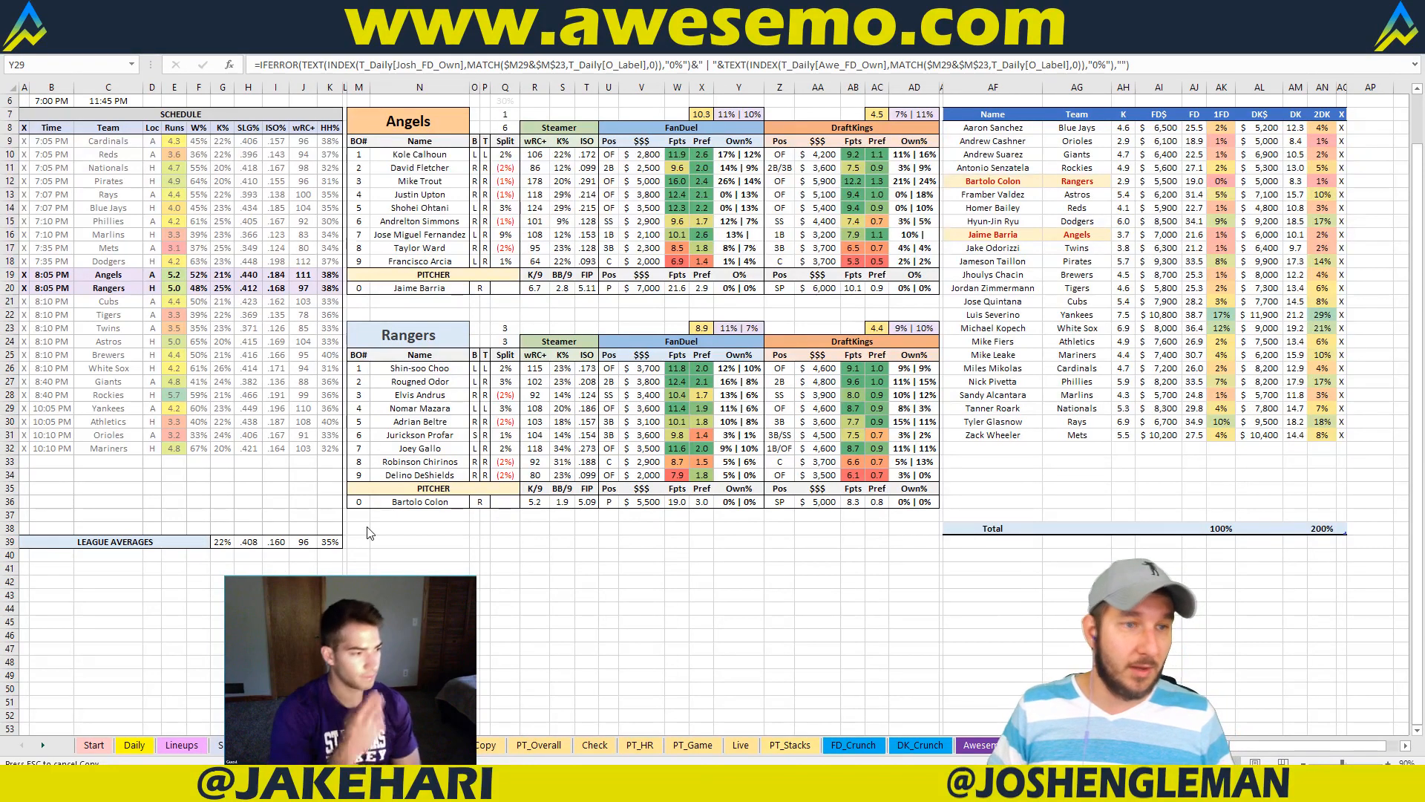
left_click(606, 317)
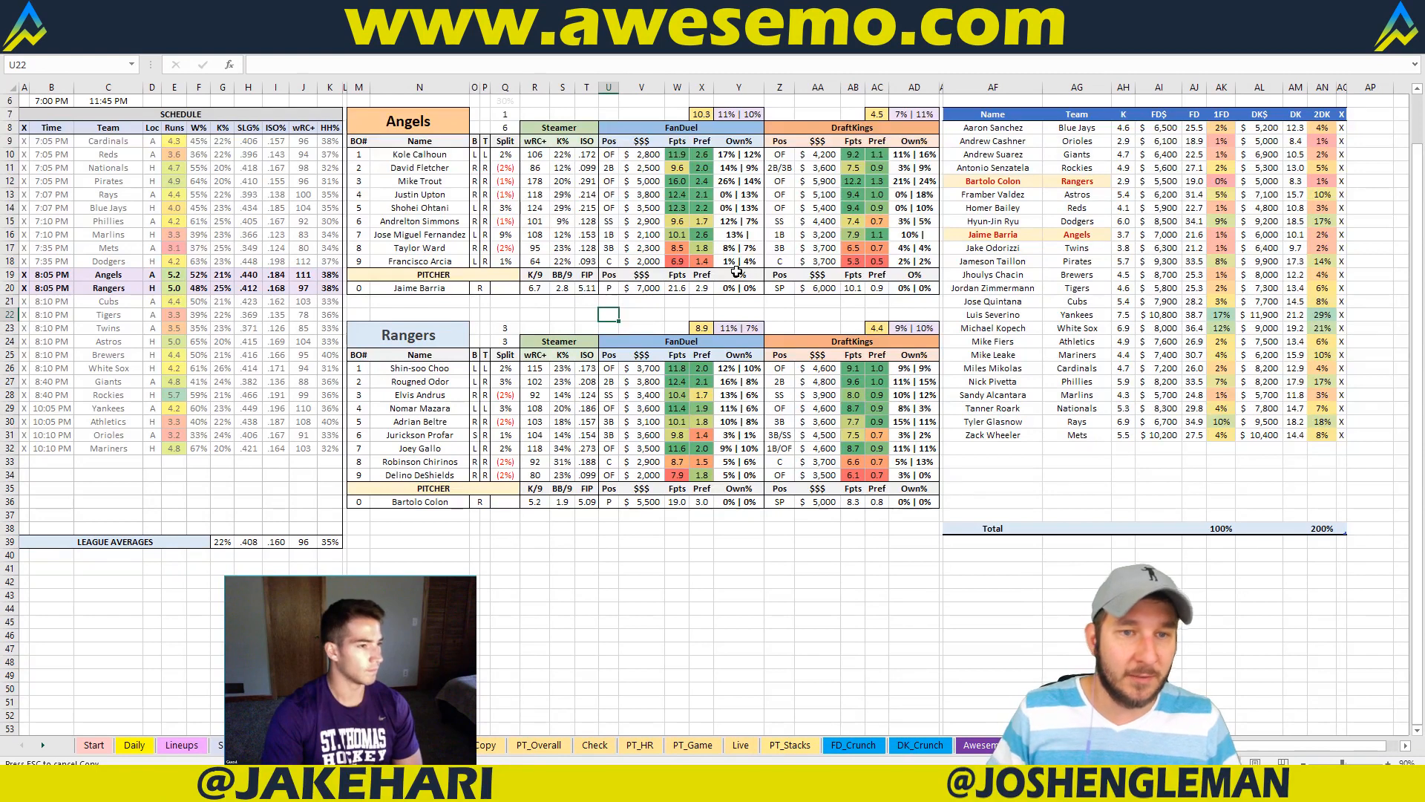
right_click(667, 317)
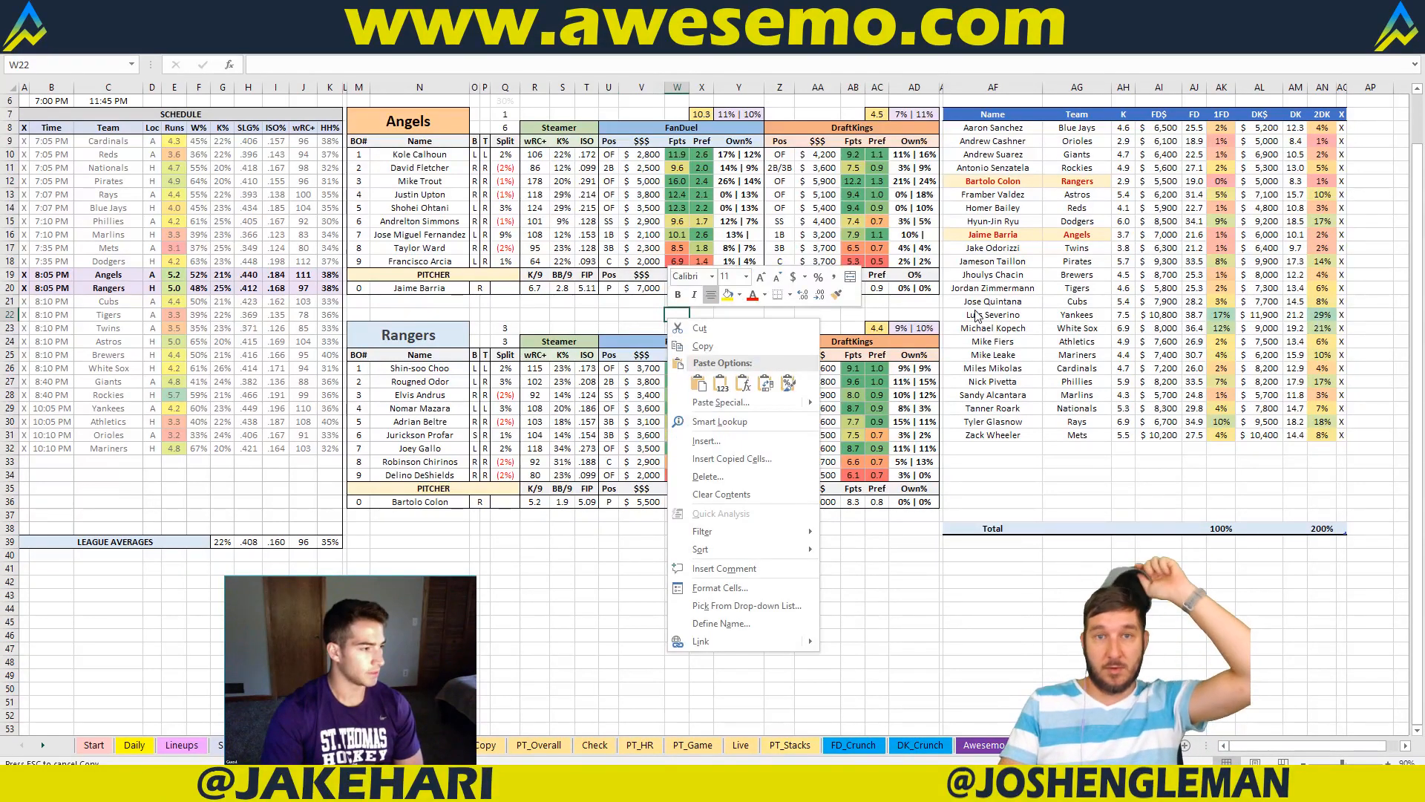
left_click(889, 307)
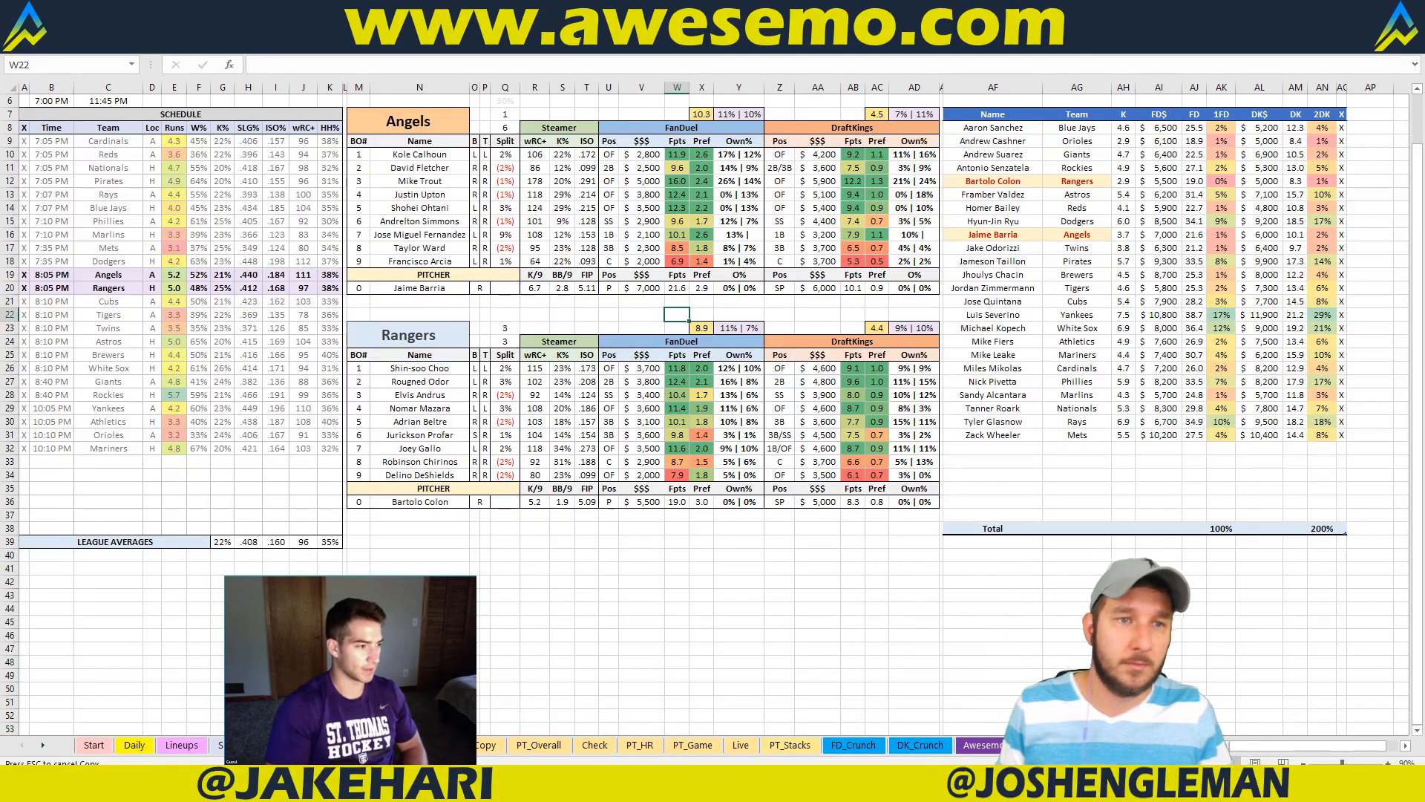
Step: Switch to FantasyCruncher in the browser and search the DraftKings MLB pitchers and hitters for "upton"
mouse_move(86, 783)
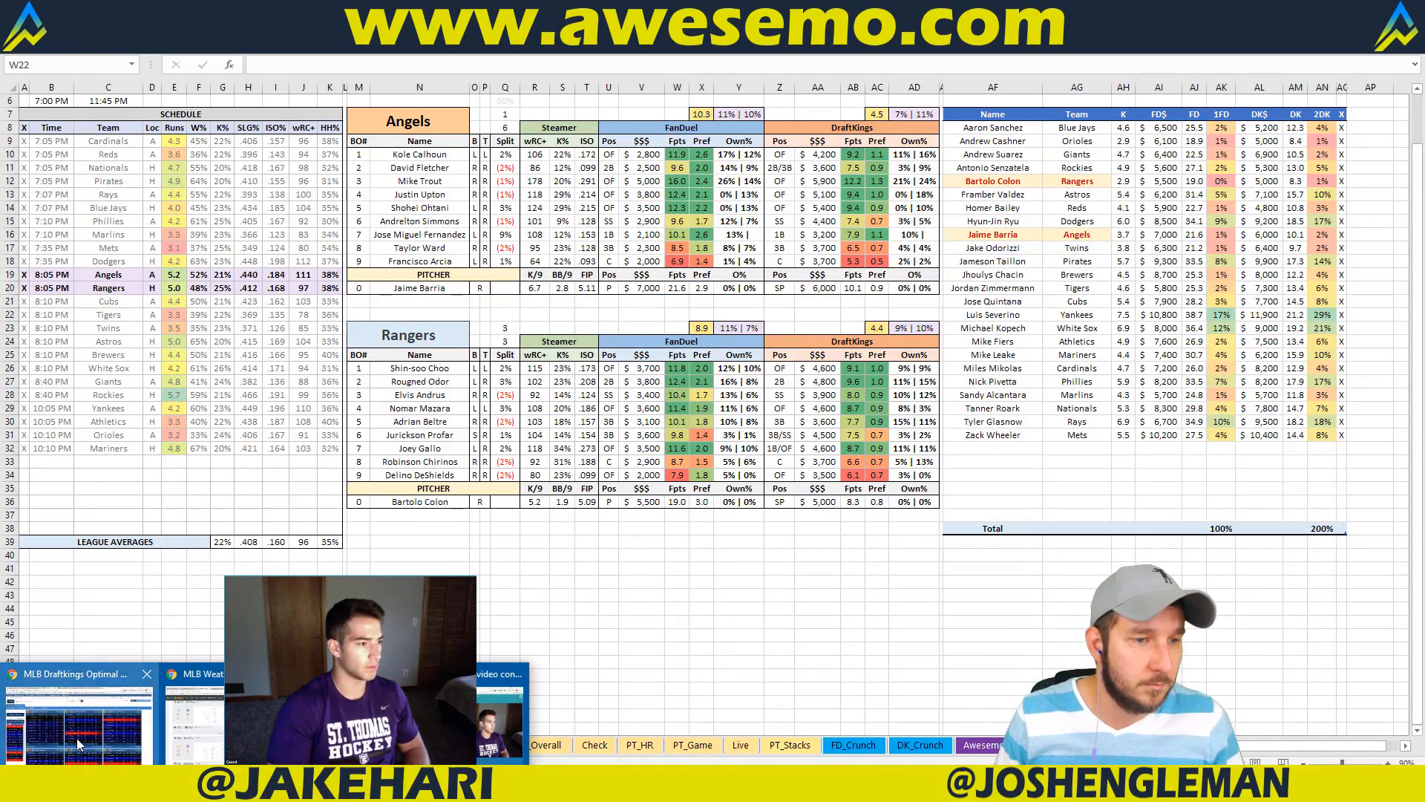
left_click(82, 743)
scroll(286, 175, "up", 6)
scroll(286, 175, "up", 3)
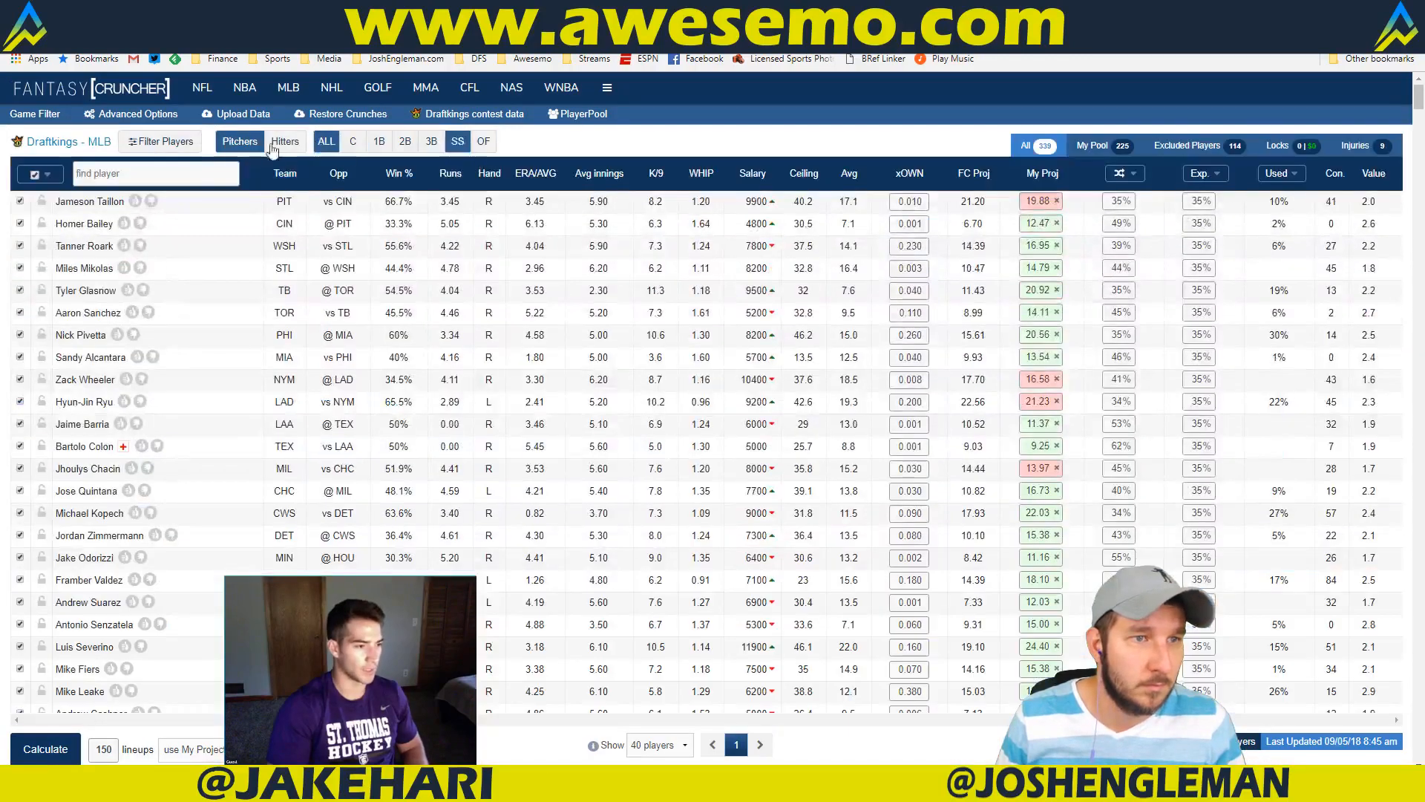
type("upton")
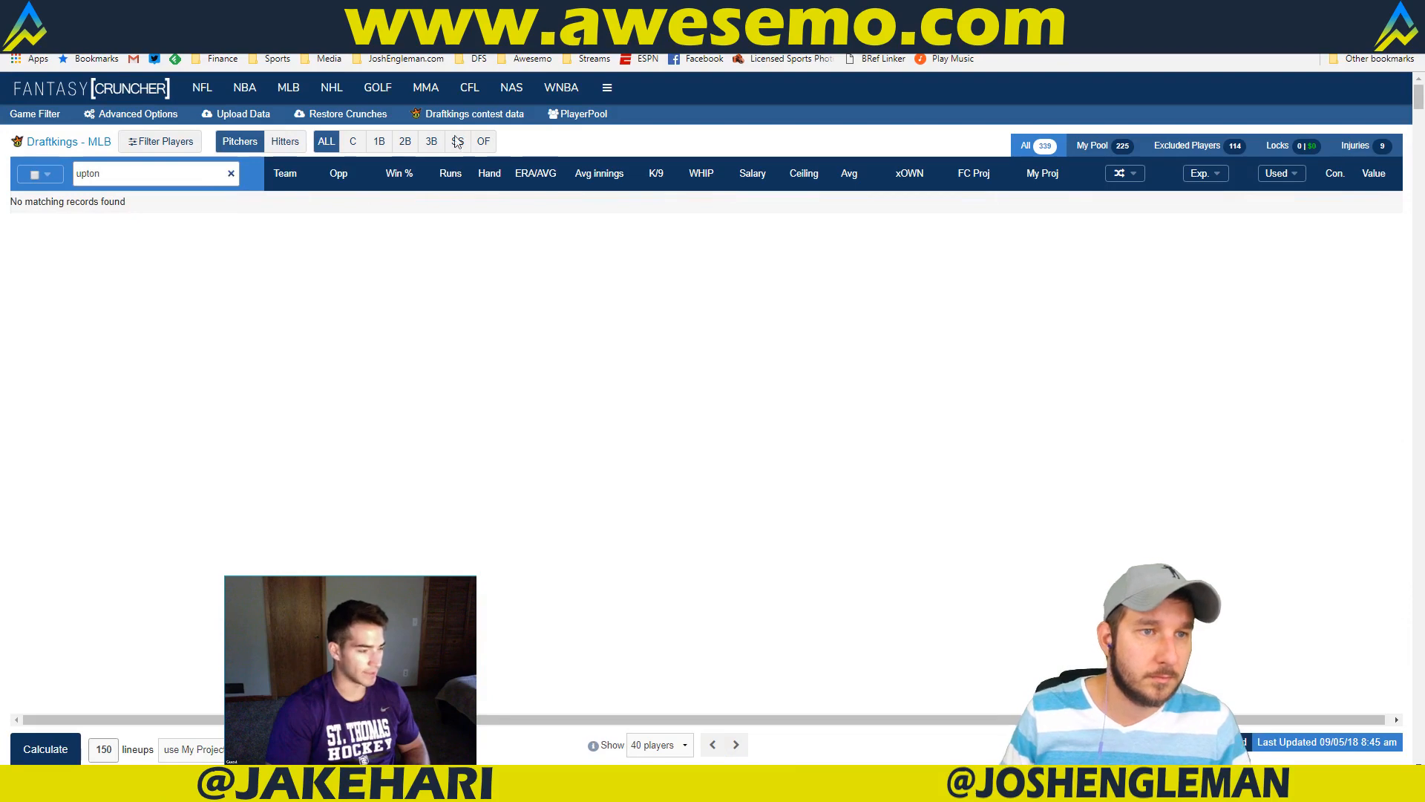
left_click(288, 144)
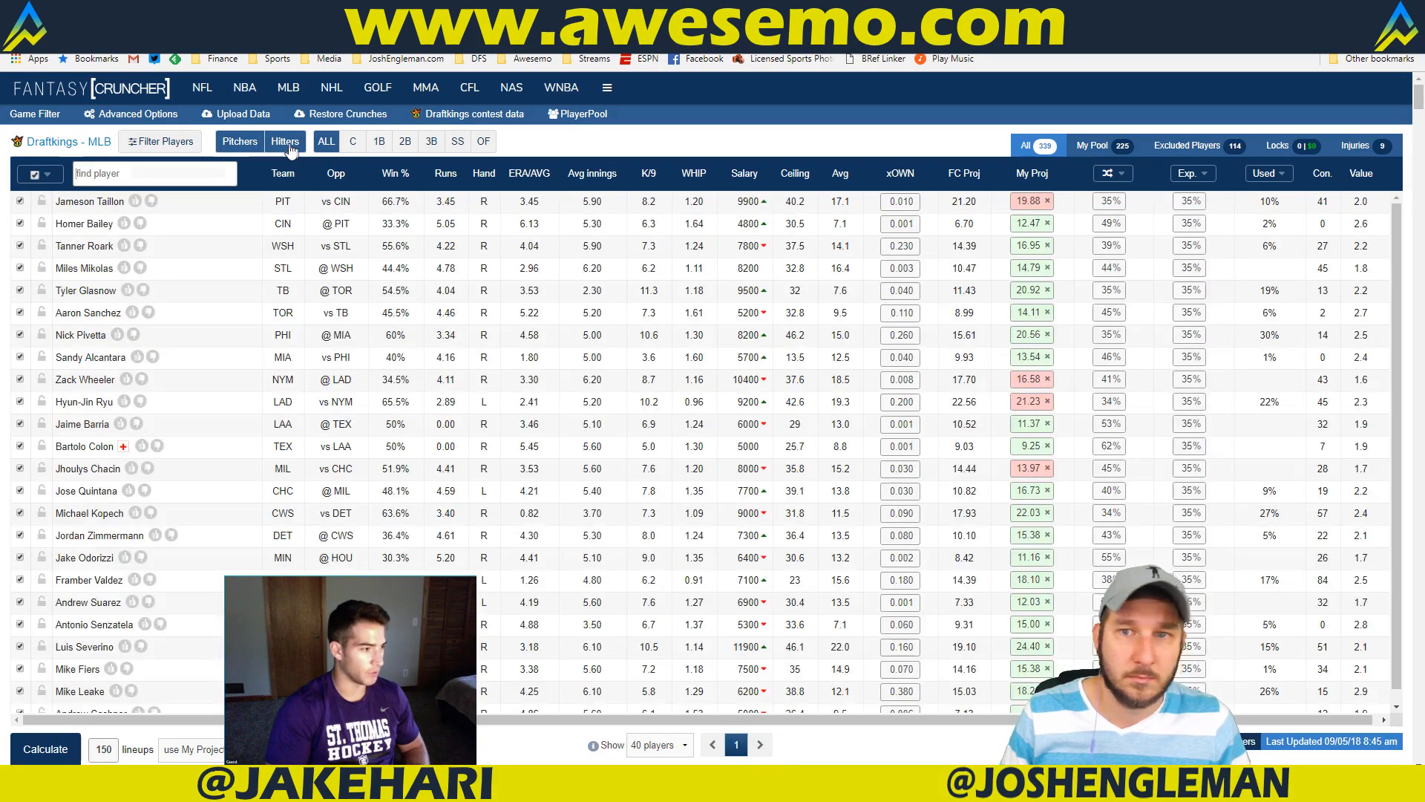
left_click(155, 180)
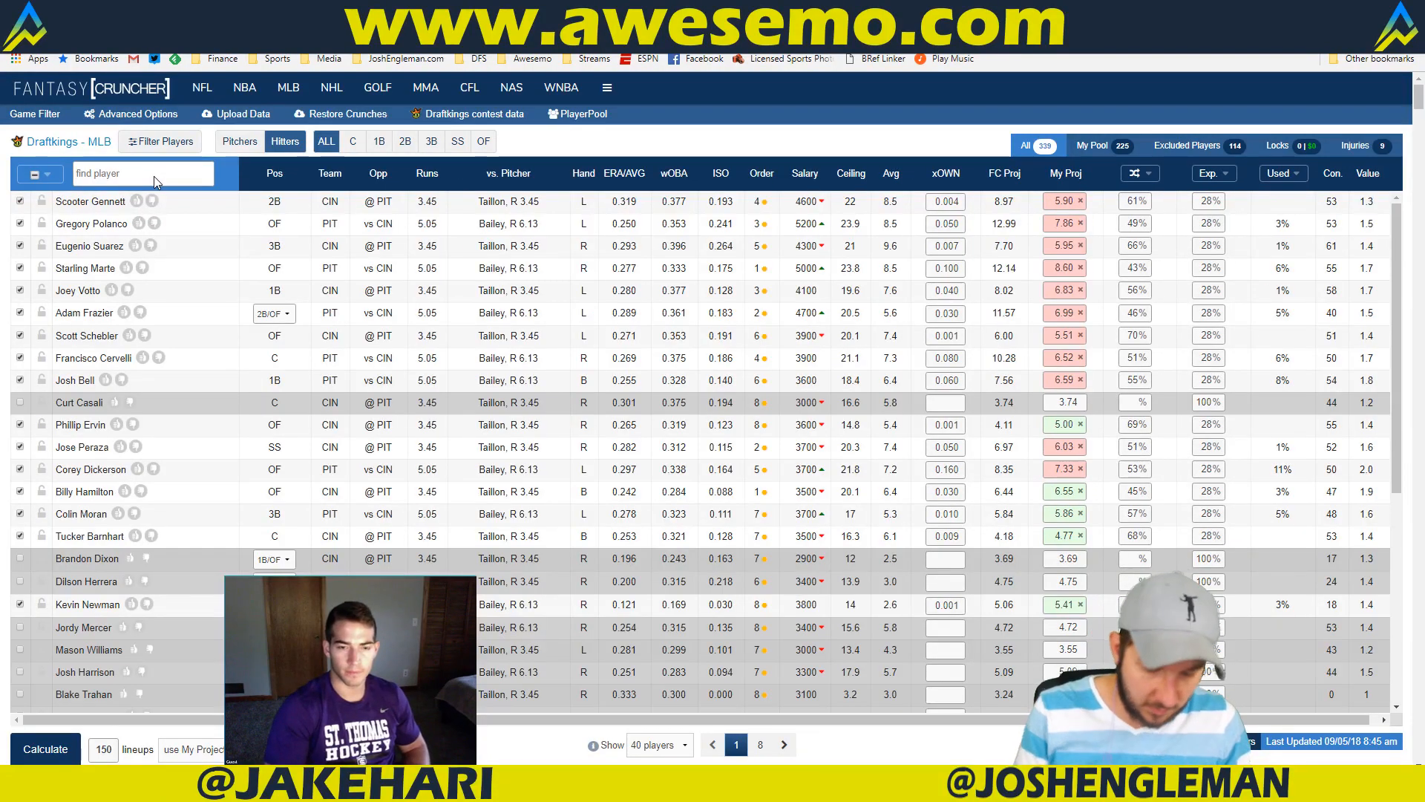
type("upton")
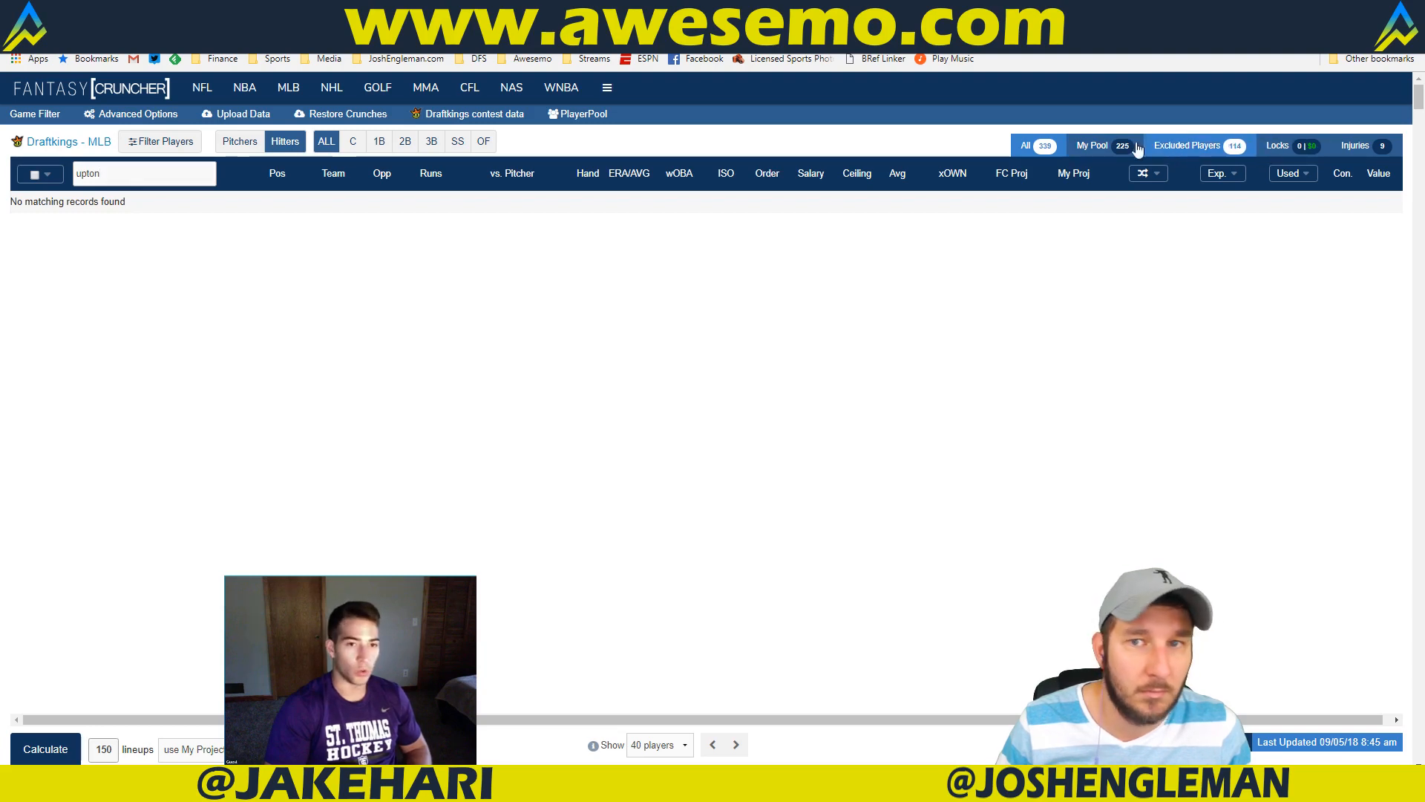
Step: With the My Pool players listed, check which games are included in the game filter for the 09/05 7:05 pm slate
left_click(47, 118)
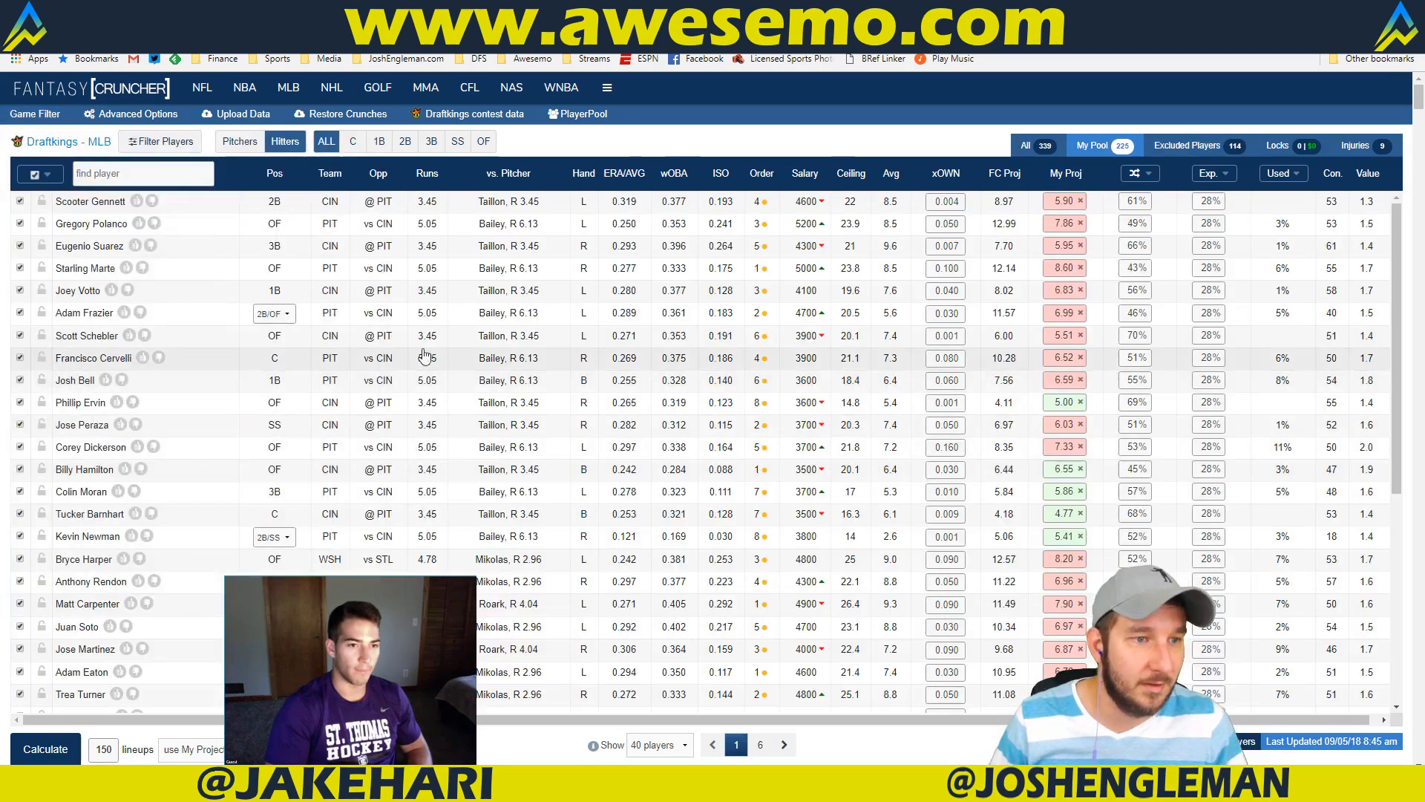
left_click(49, 116)
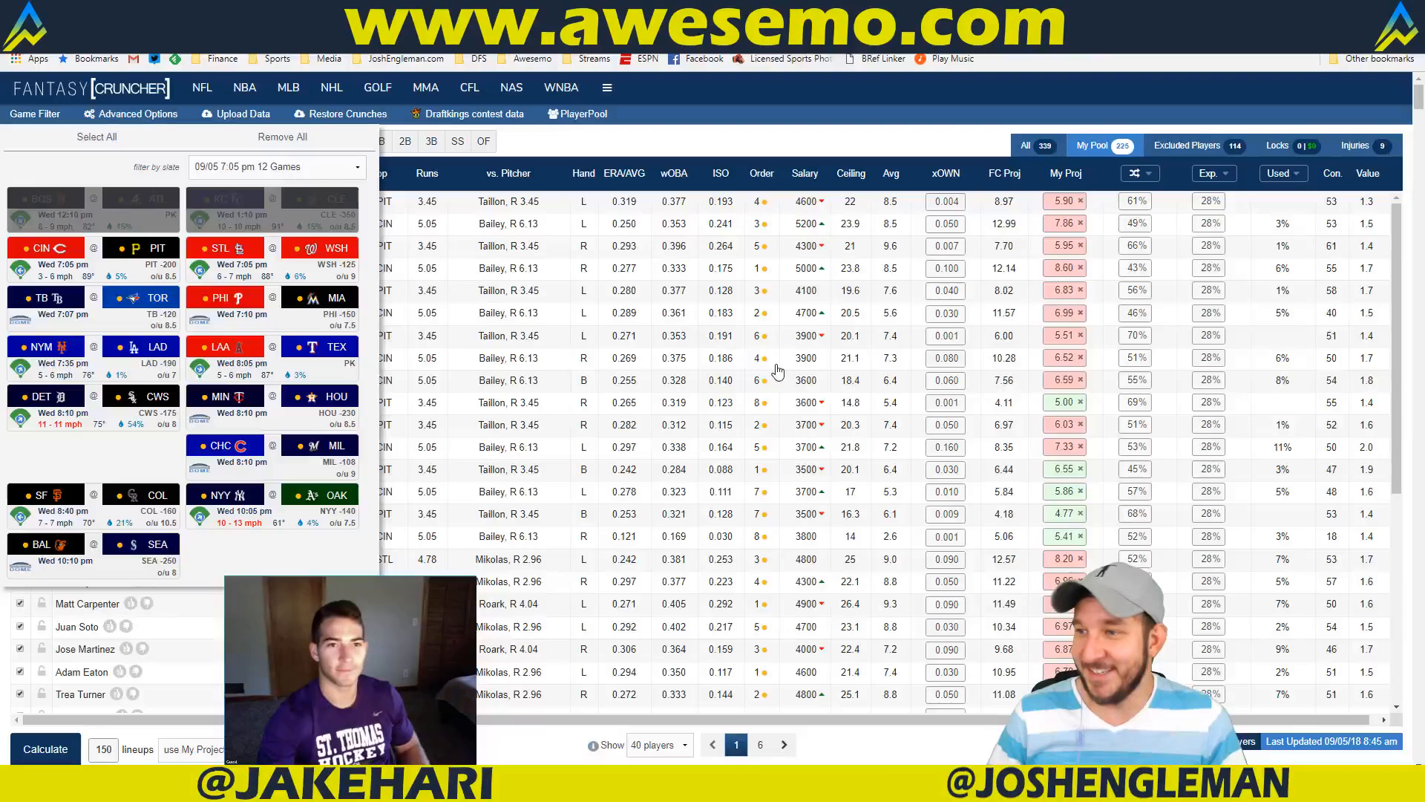
left_click(31, 115)
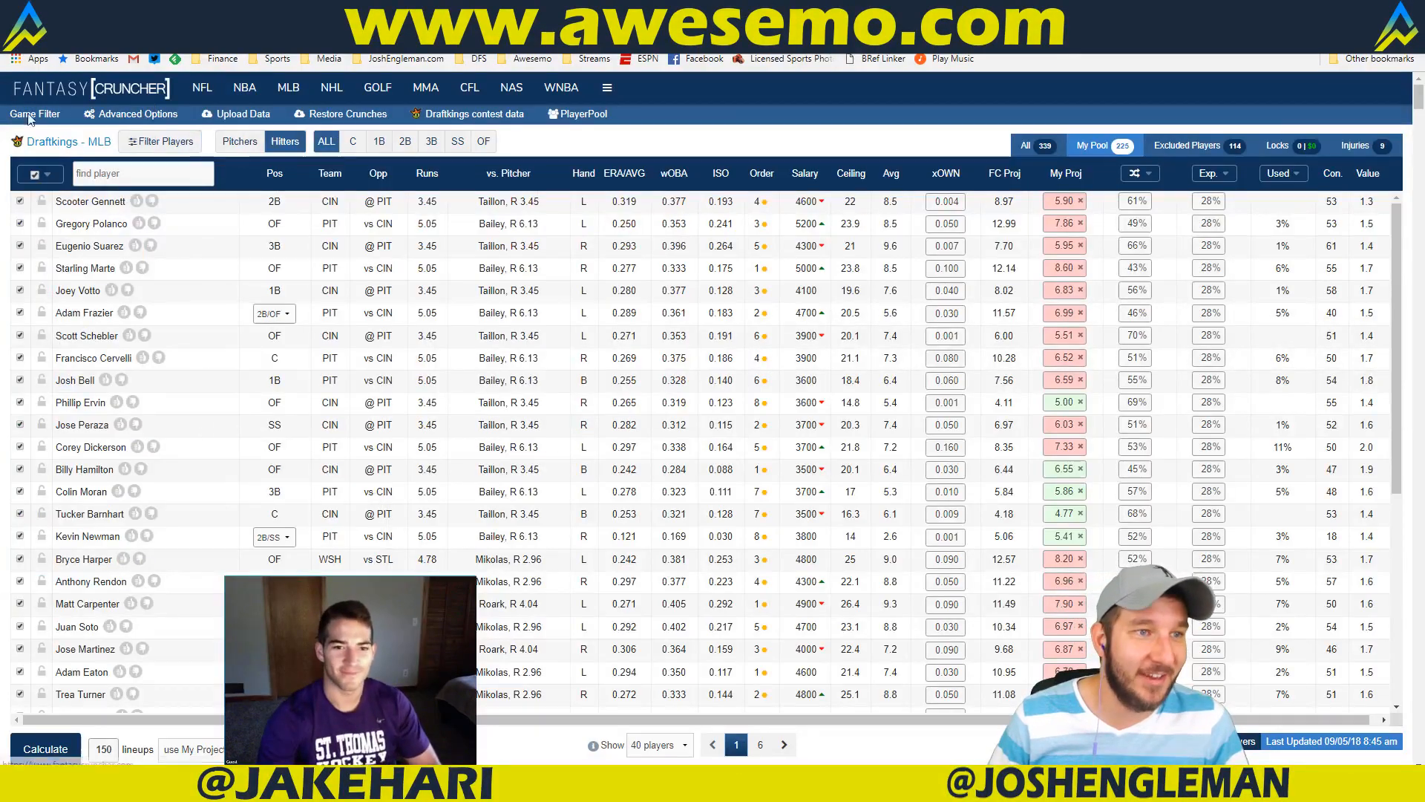
left_click(28, 117)
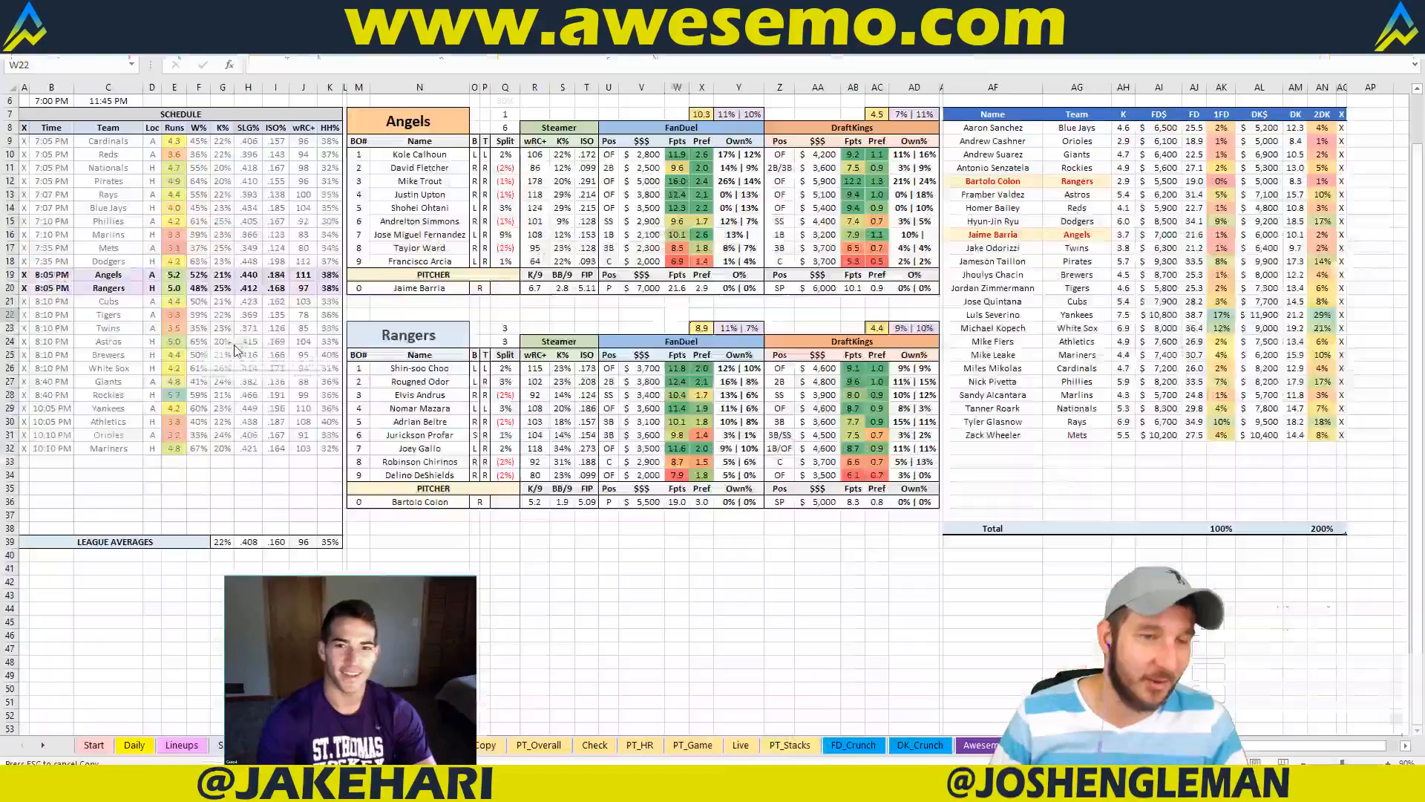
Step: Switch to FantasyCruncher, search the full DraftKings MLB hitter list for "upton", and return to the projections workbook
key("alt+Tab")
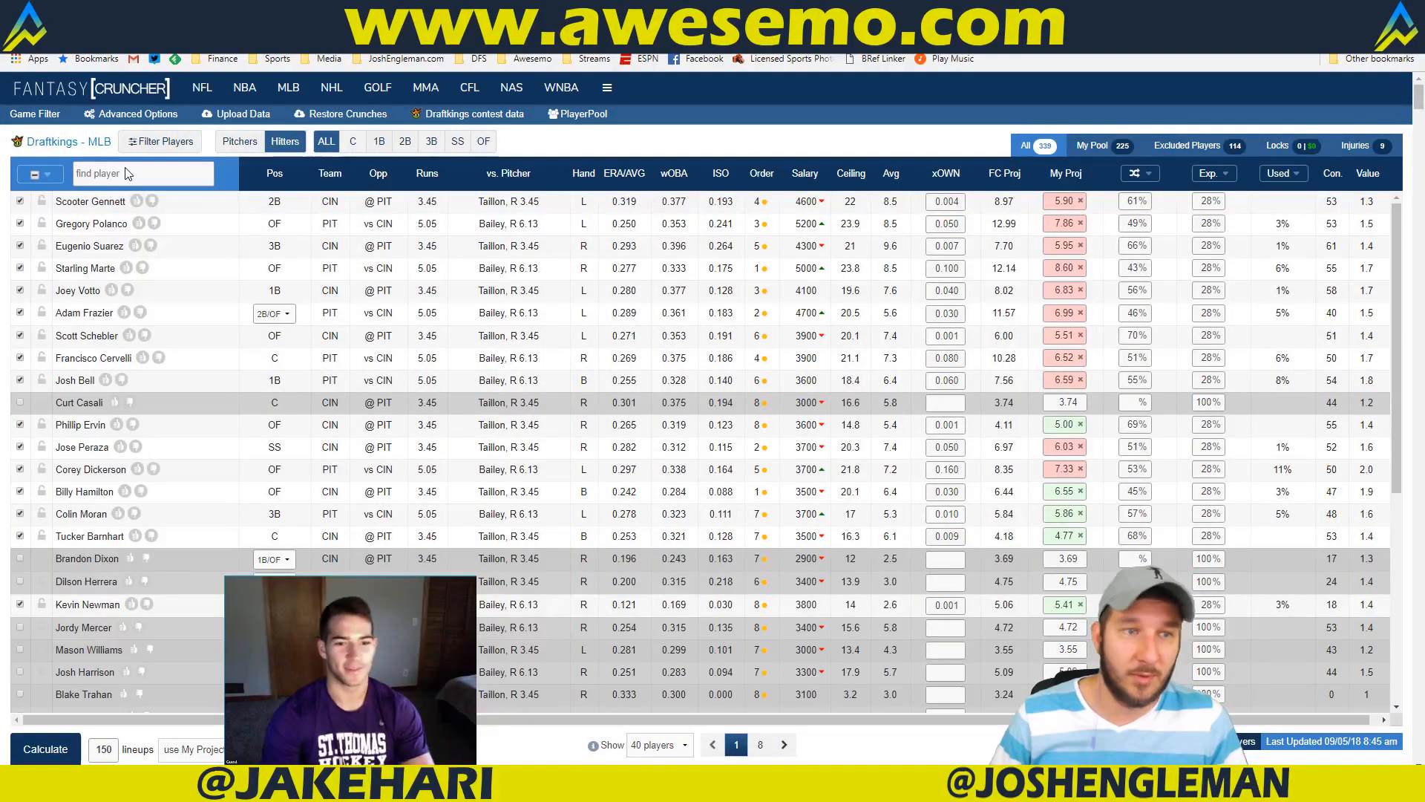
type("upton")
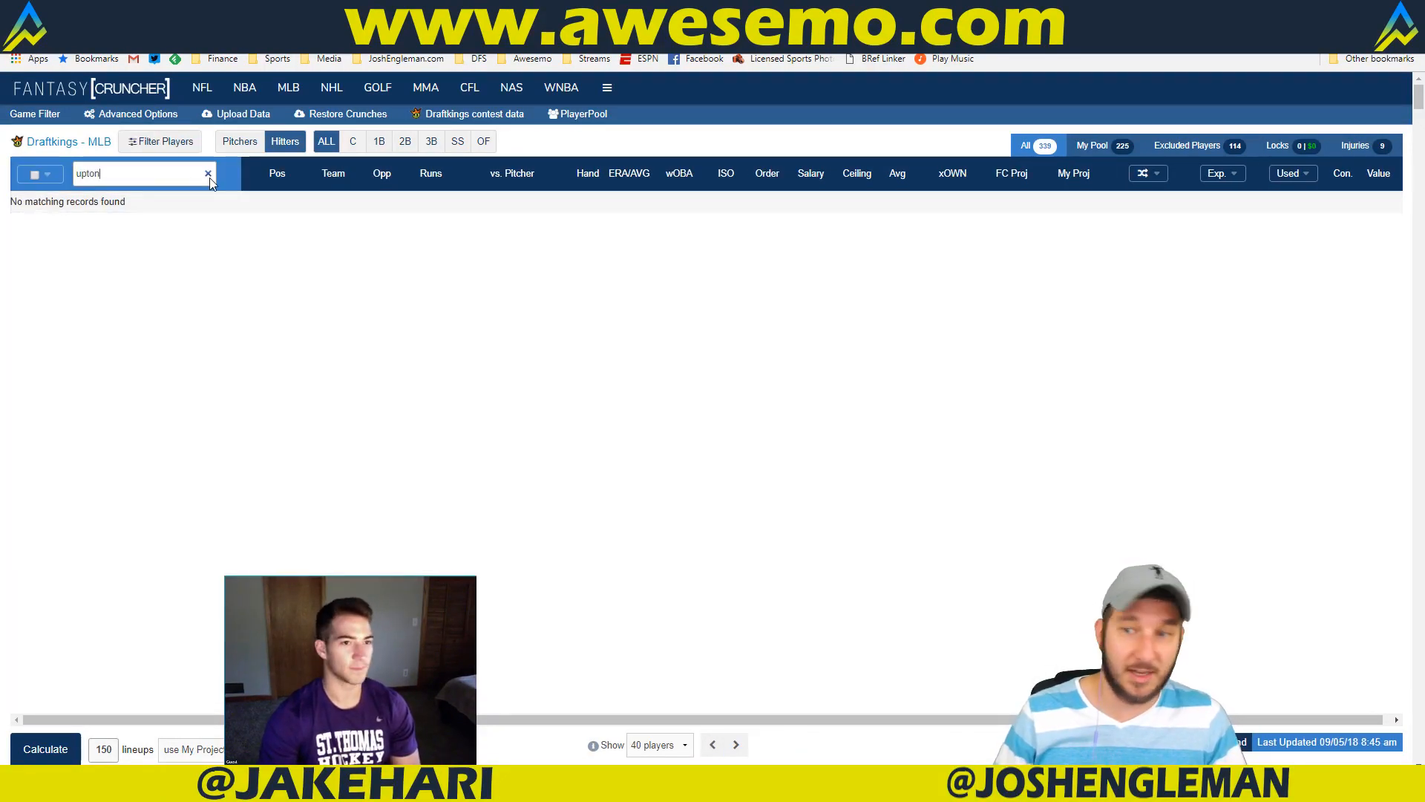
key("alt+Tab")
Step: Review the Angels and Rangers hitters' FanDuel and DraftKings projections and ownership on the Daily sheet
left_click(745, 421)
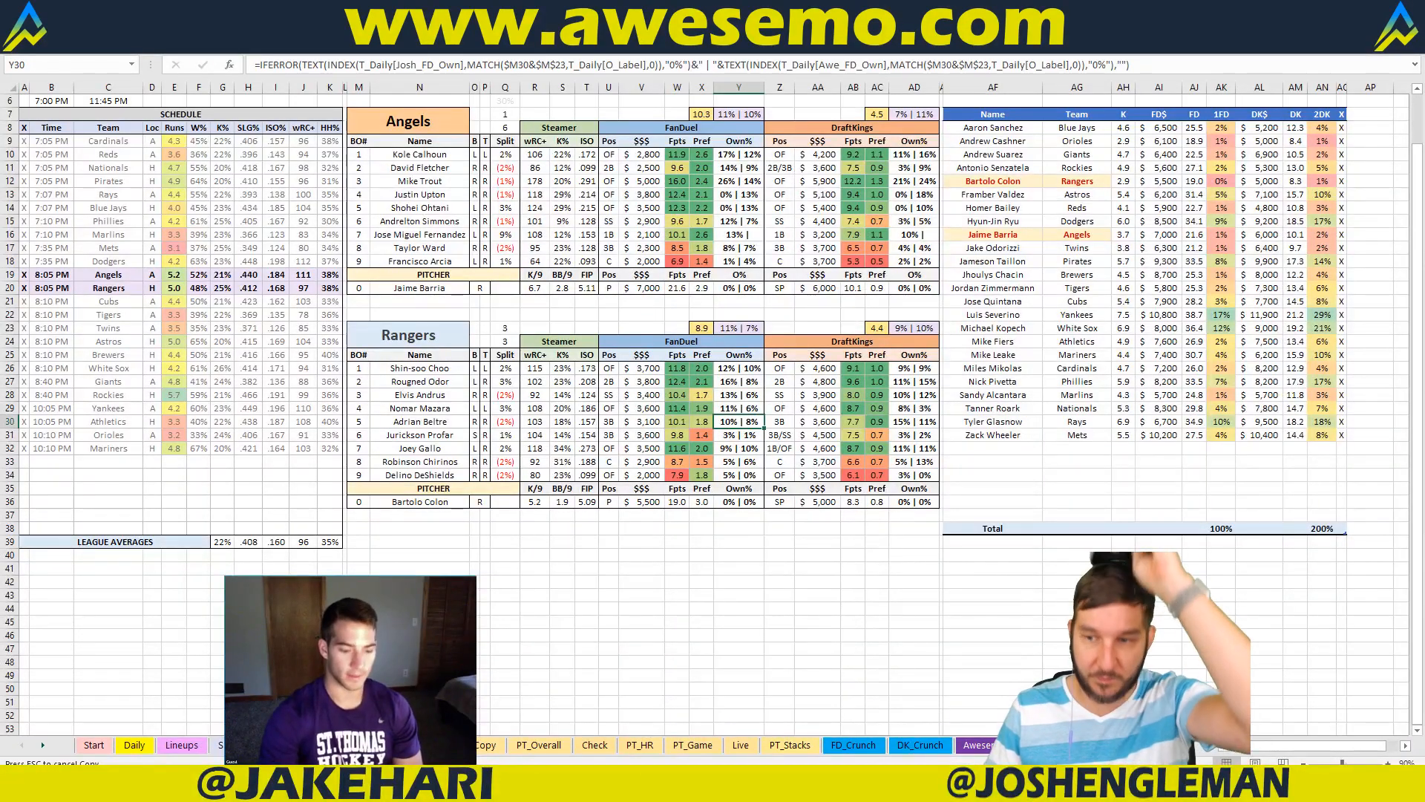
left_click(1054, 395)
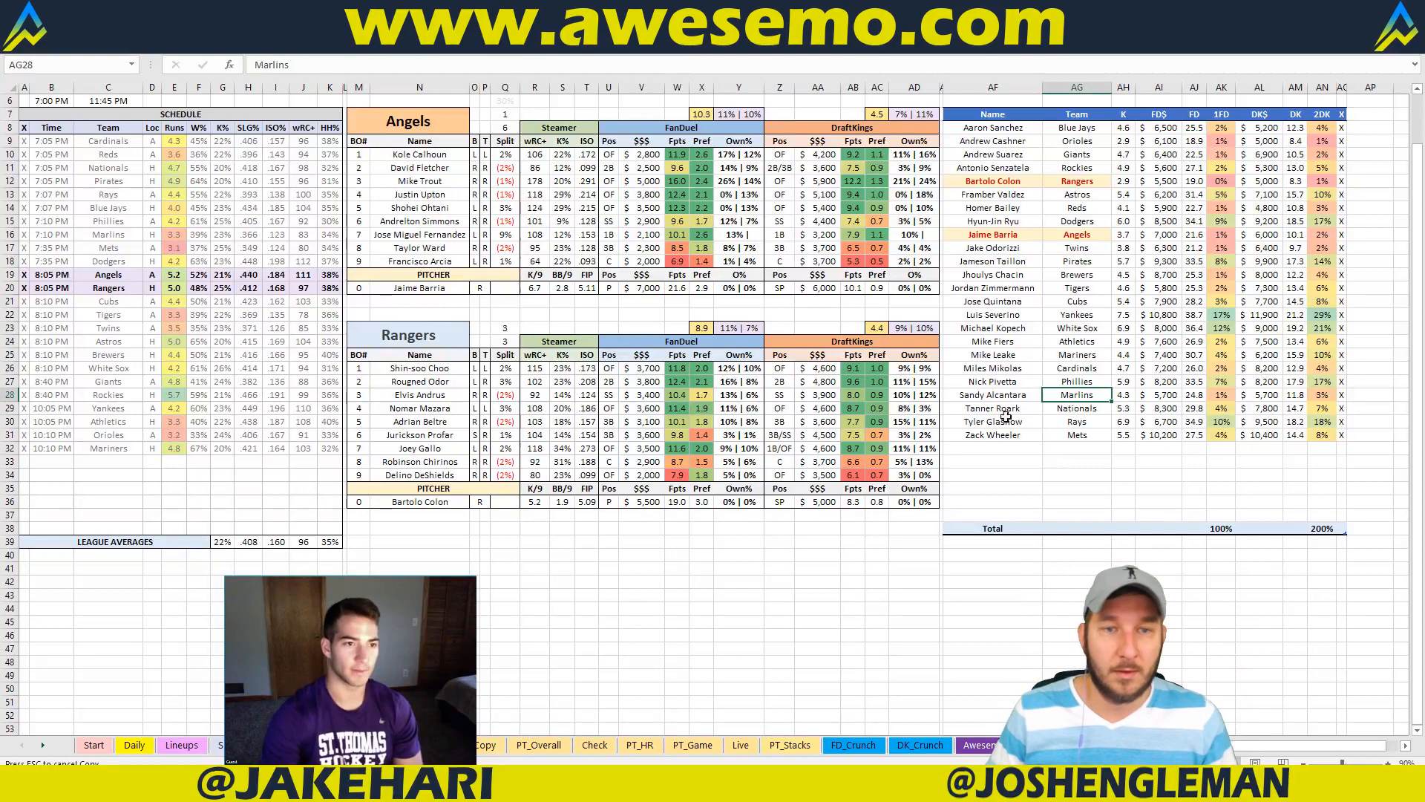
left_click(384, 126)
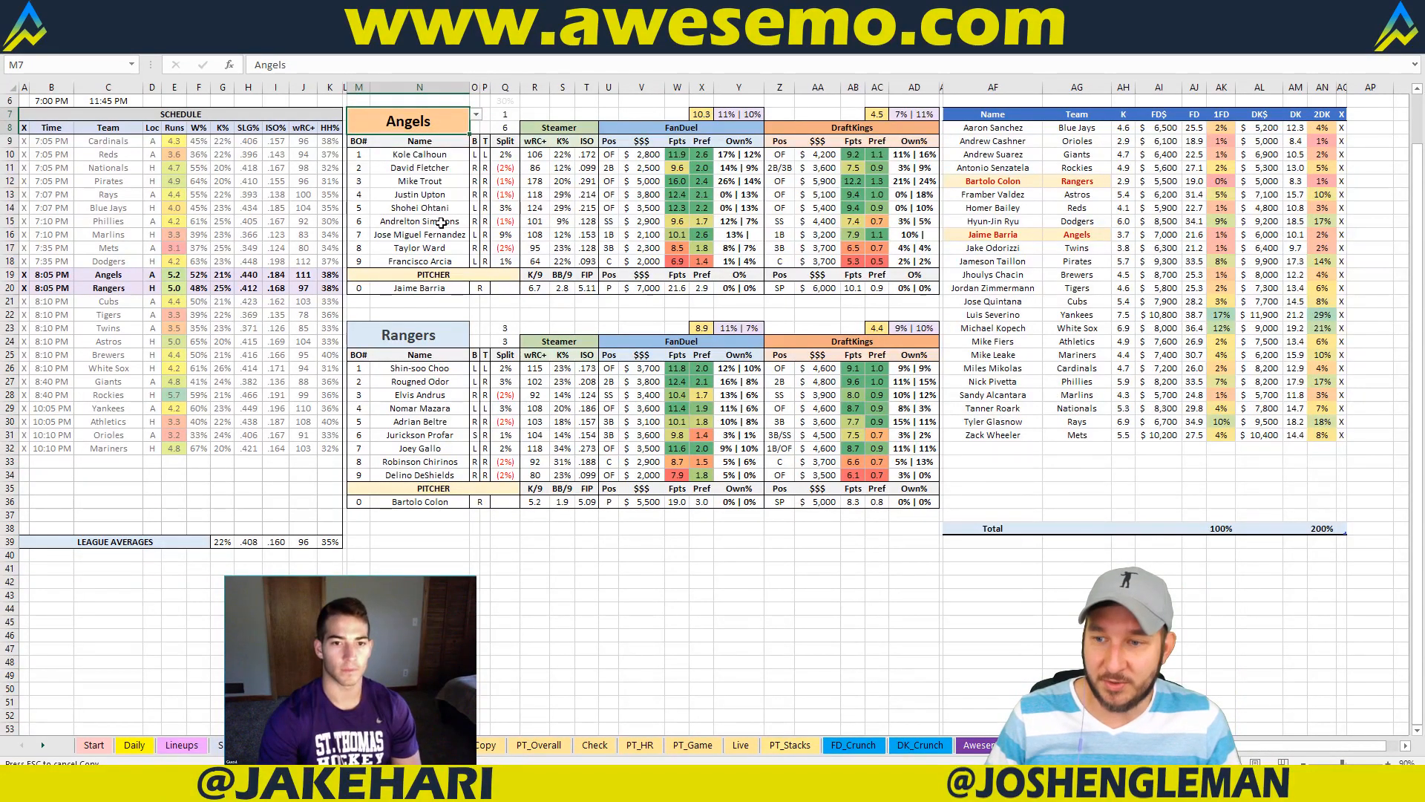
left_click(499, 568)
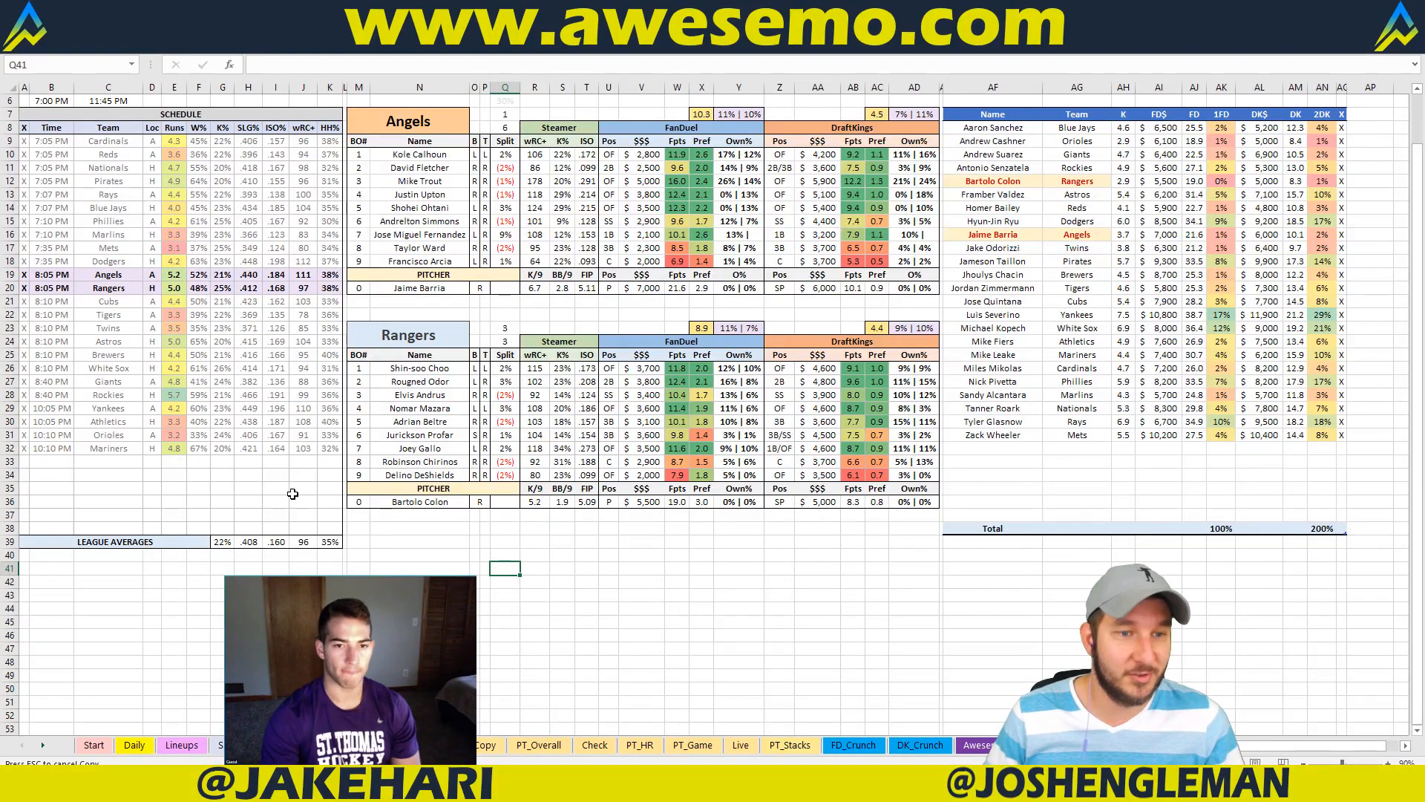
left_click_drag(359, 528, 916, 564)
left_click(609, 672)
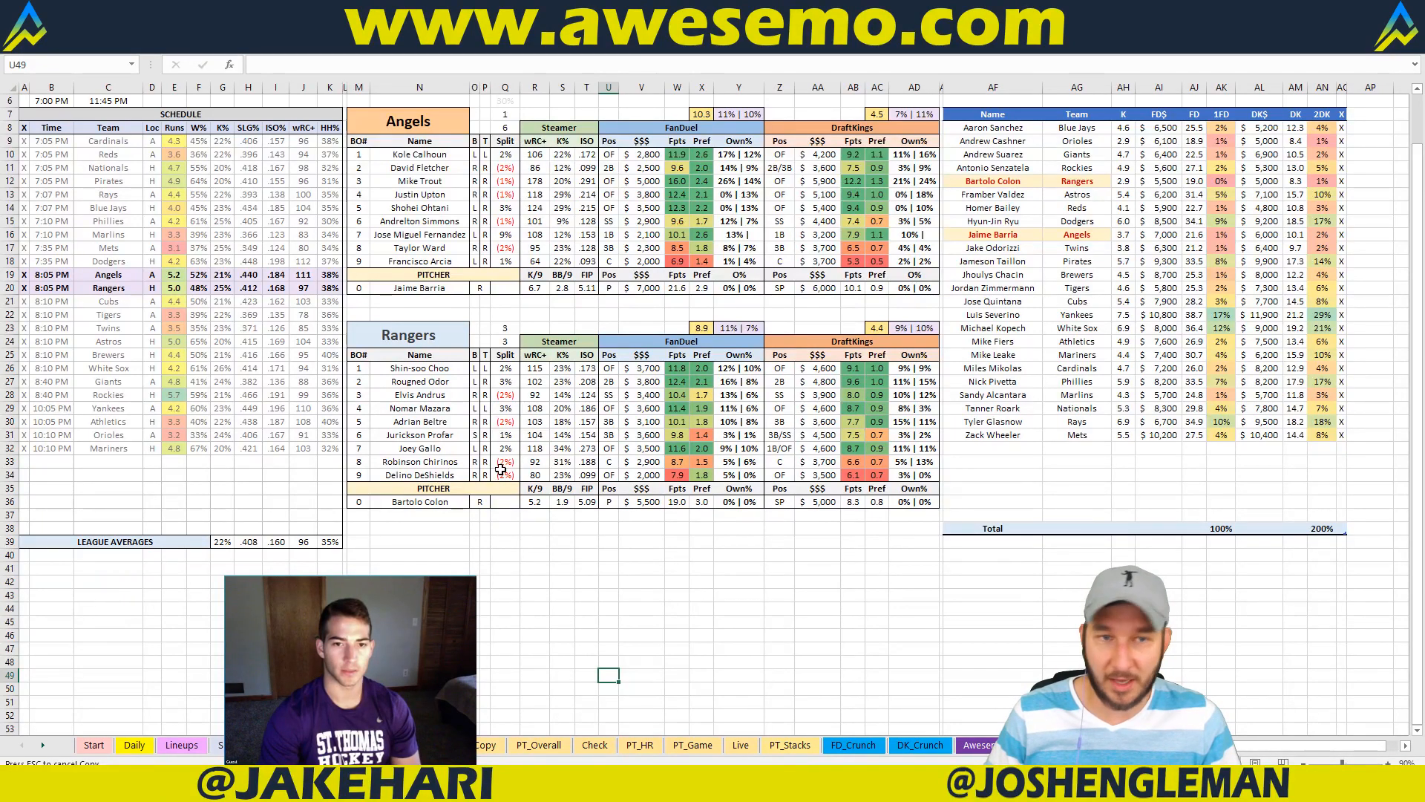
left_click_drag(352, 529, 368, 552)
Step: Switch to FantasyCruncher and check which DraftKings MLB hitters are listed as injured
mouse_move(97, 783)
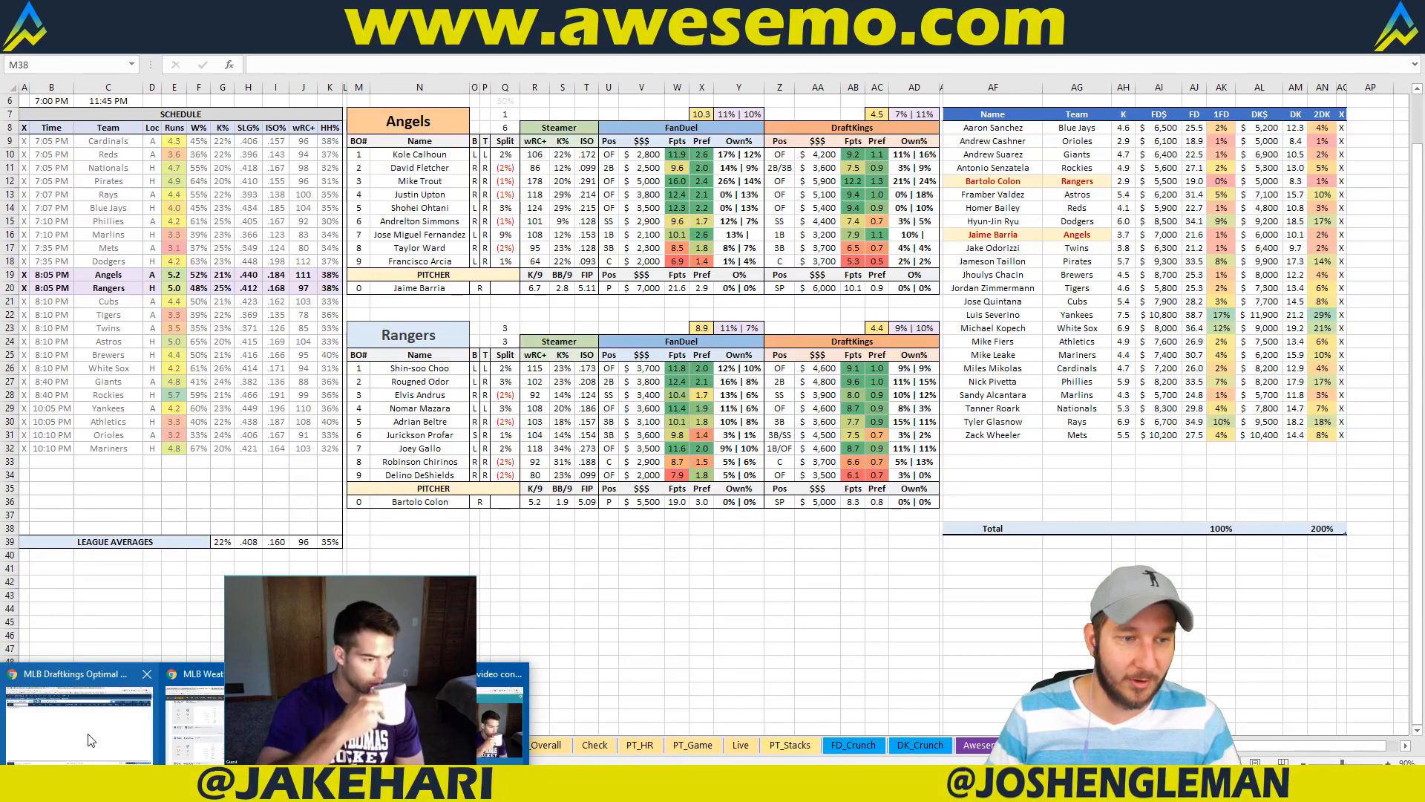
left_click(89, 738)
left_click(1354, 148)
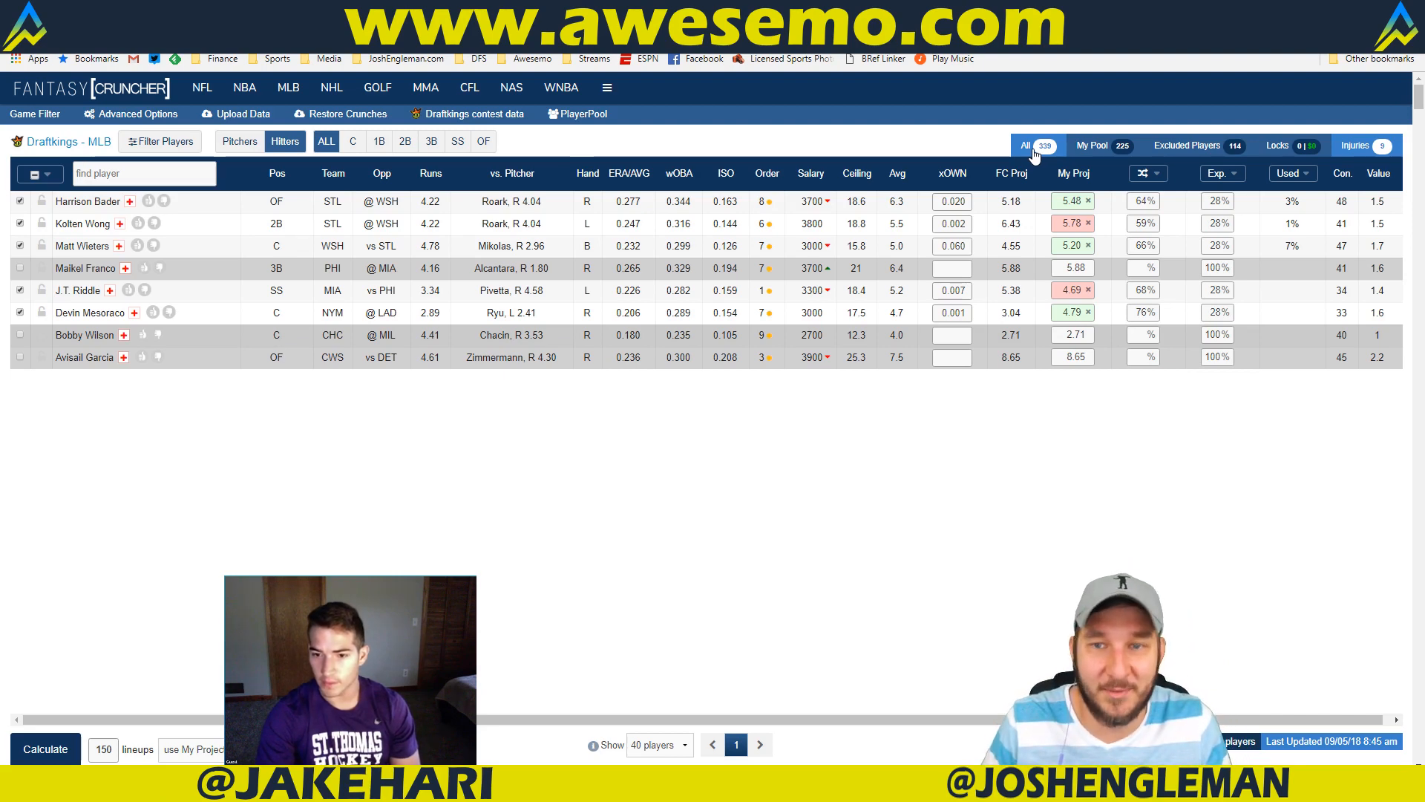
Step: Return to the Daily sheet and set the first team of the matchup to Cubs
key("alt+Tab")
left_click(493, 488)
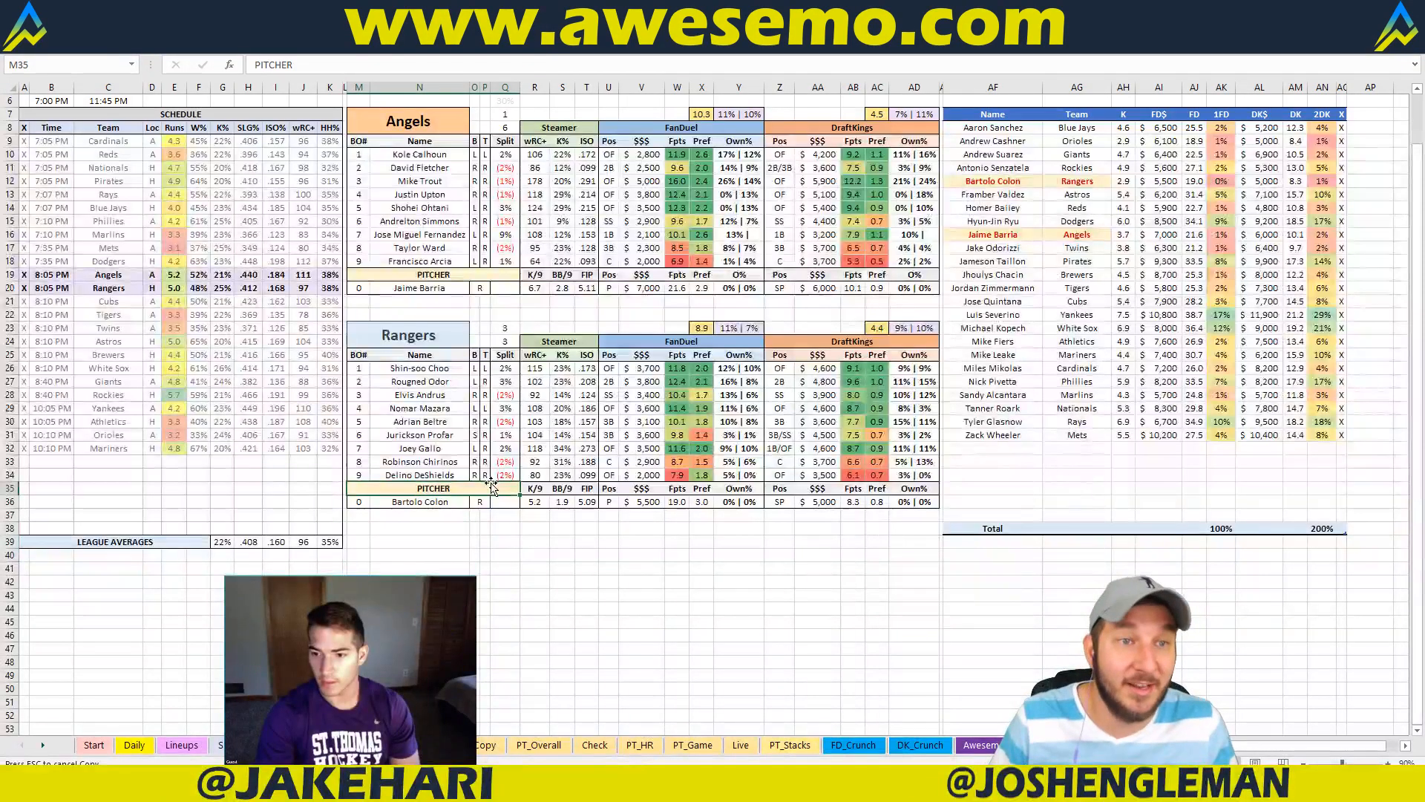
left_click(426, 119)
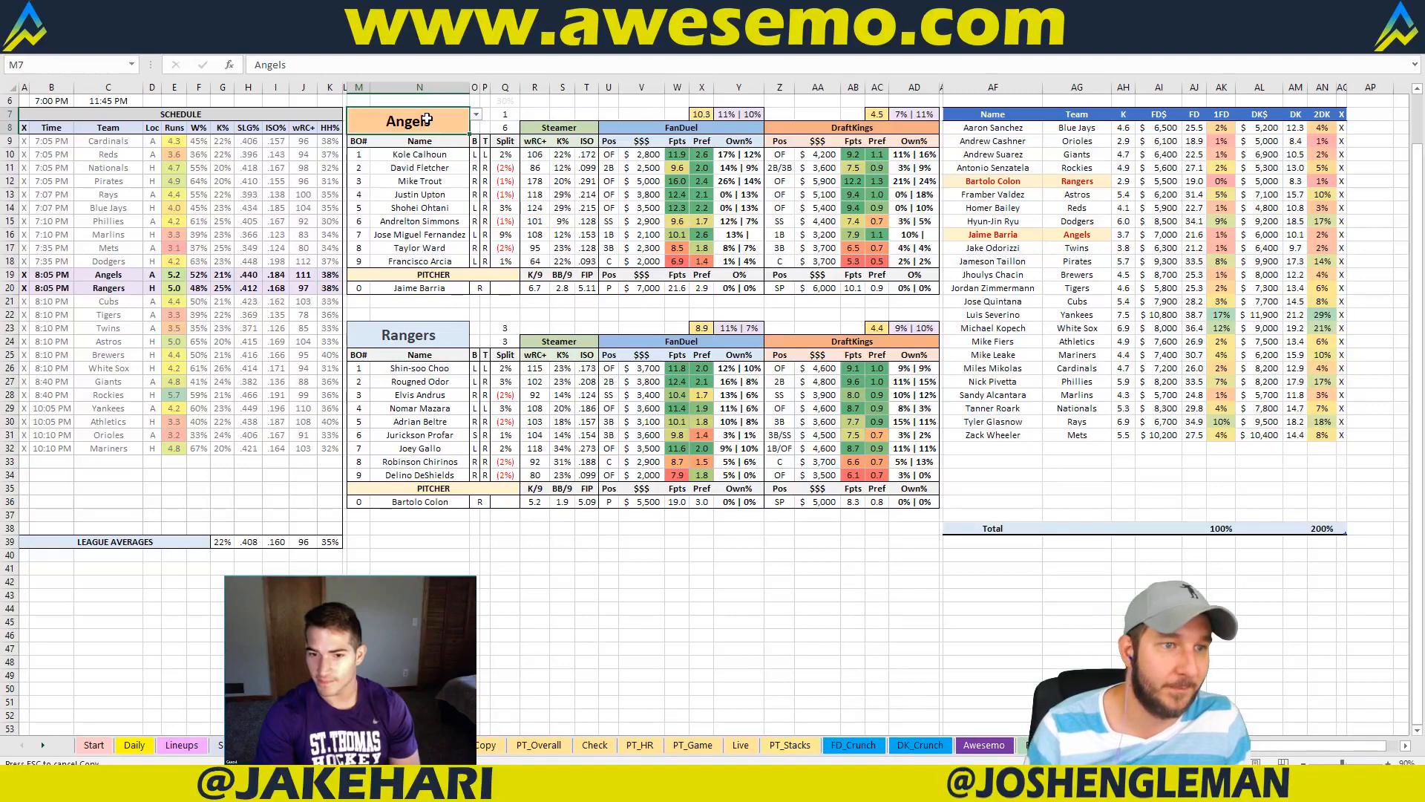
type("CUb")
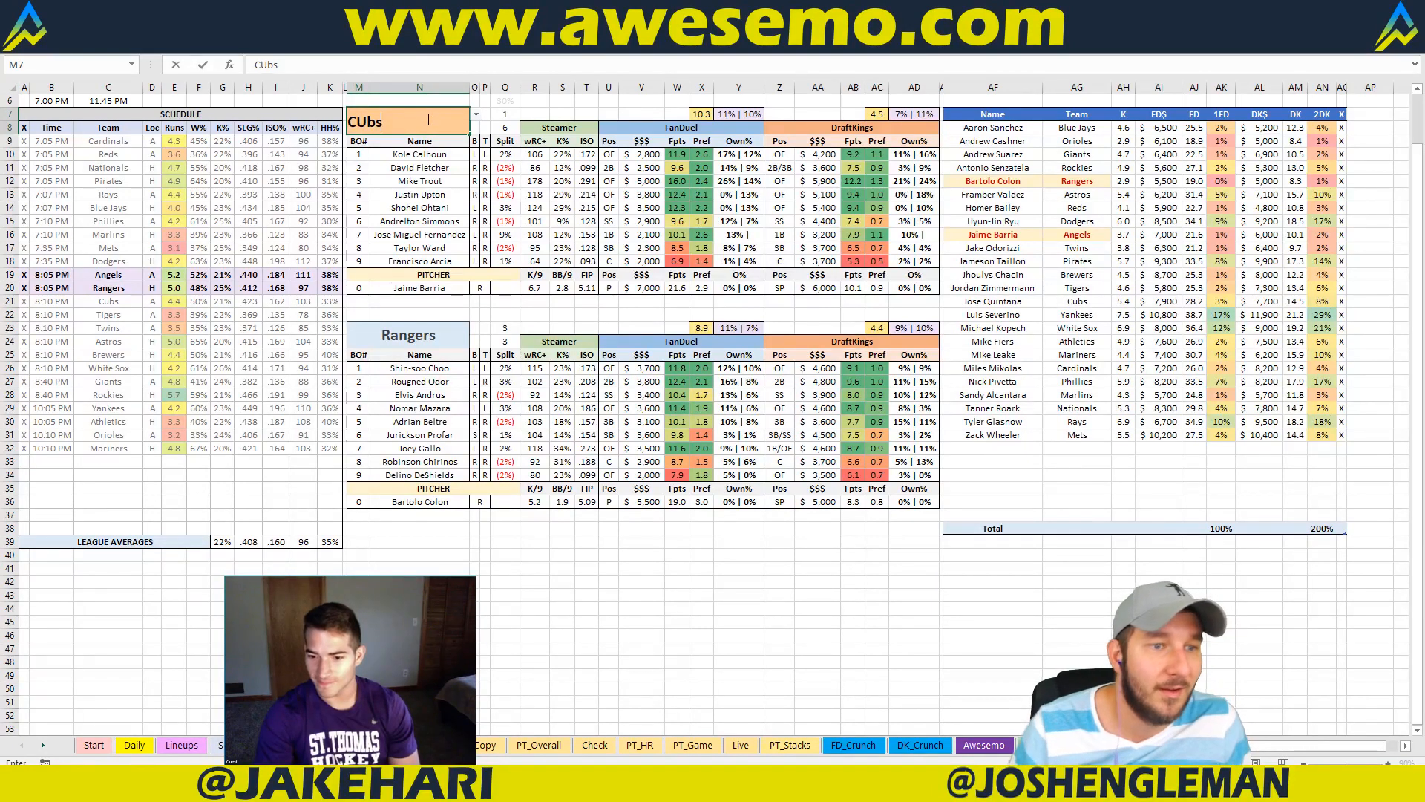
type("s")
key("Return")
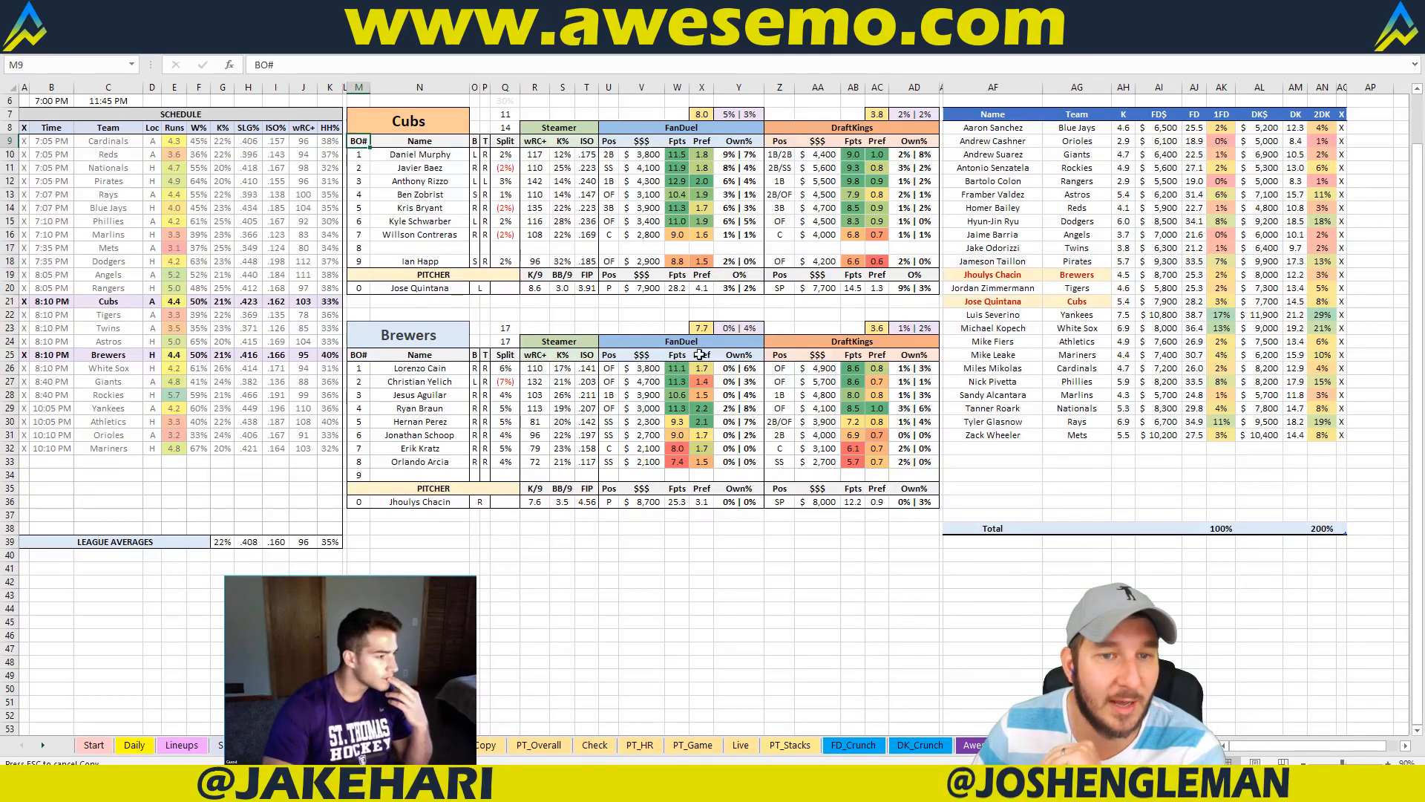
Step: Compare the Cubs and Brewers ownership in the team pivot tables and return to the Daily sheet
left_click(718, 310)
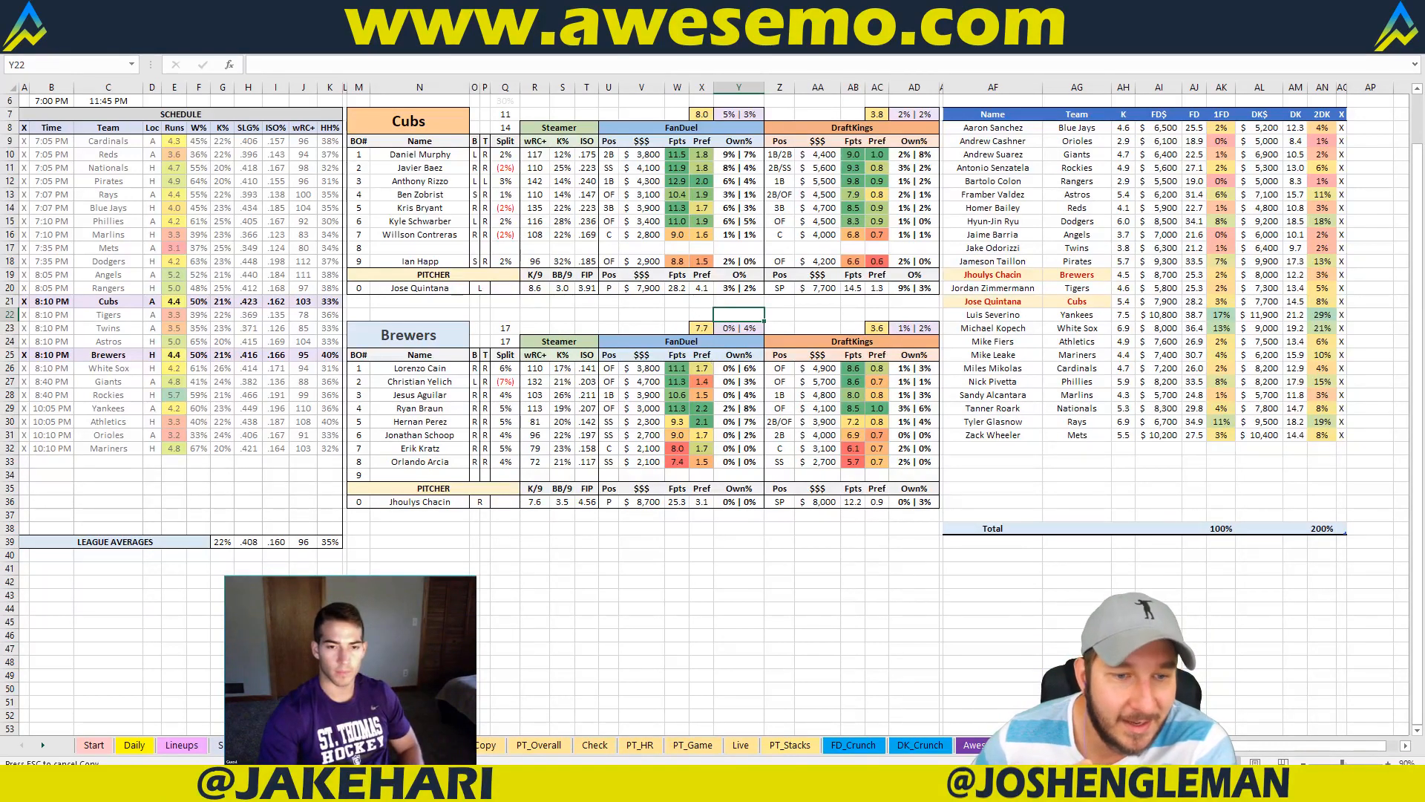
key("ctrl+Page_Down")
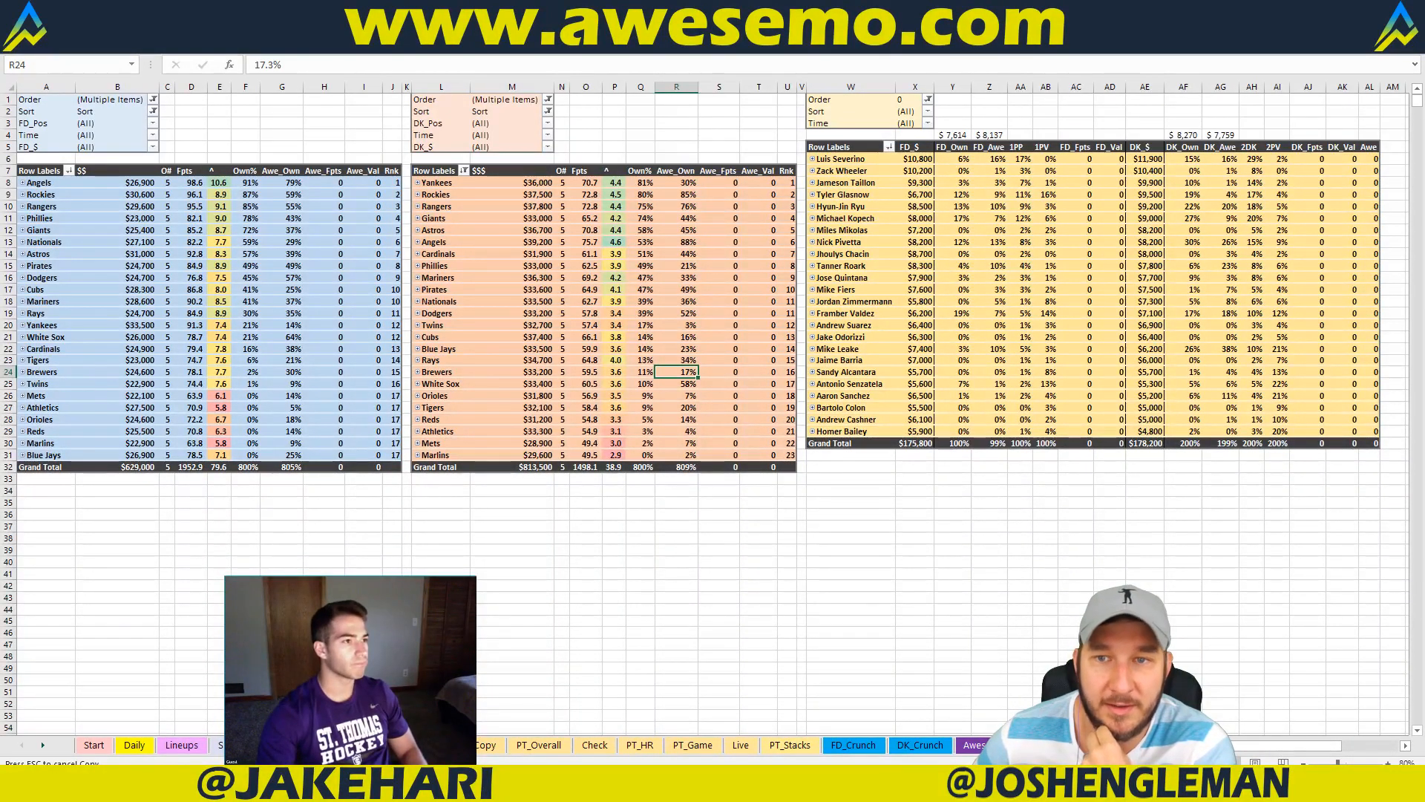
key("ctrl+Page_Up")
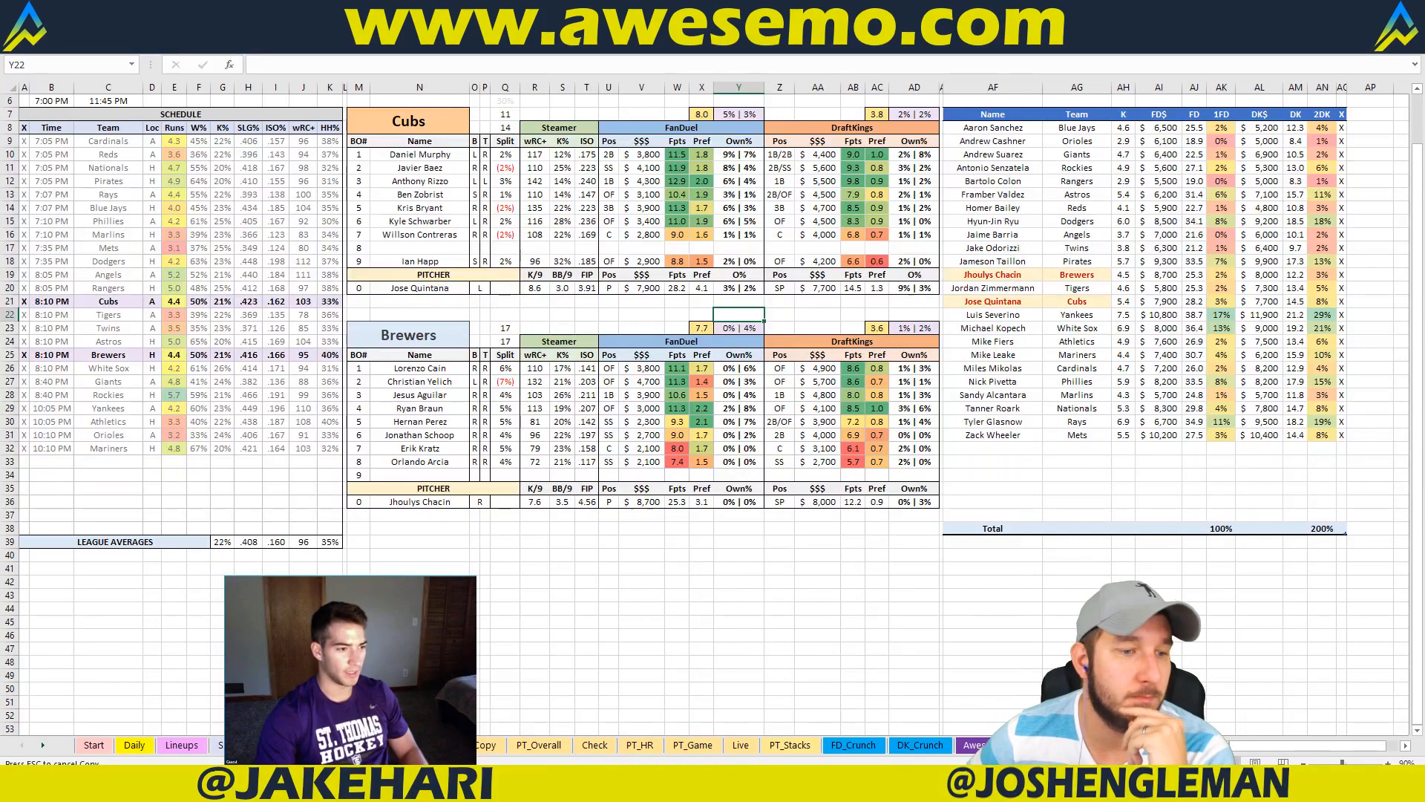
Step: Switch to FanGraphs in the browser and open the player page of Cubs pitcher Jose Quintana
mouse_move(223, 787)
left_click(92, 705)
left_click(445, 11)
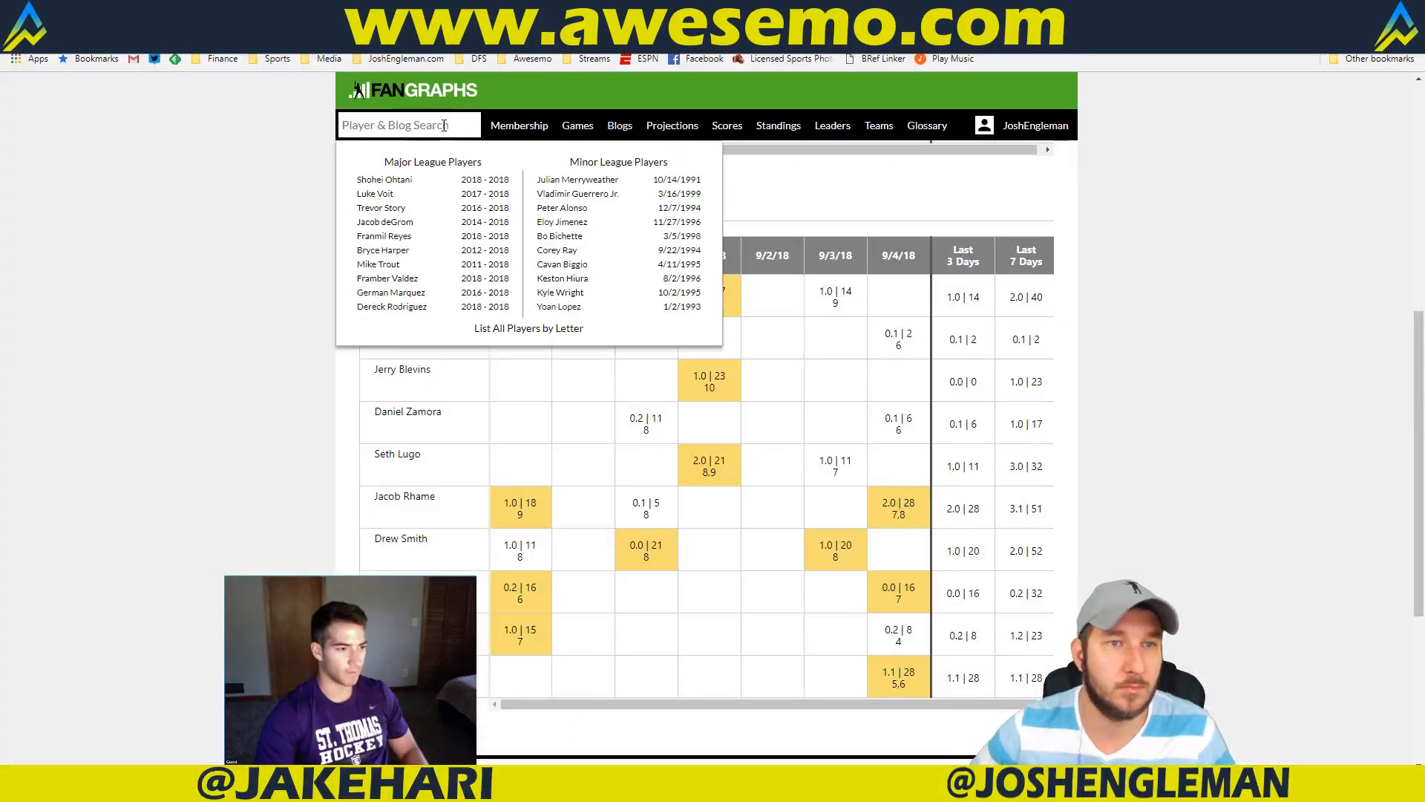
left_click(444, 126)
type("jose quin")
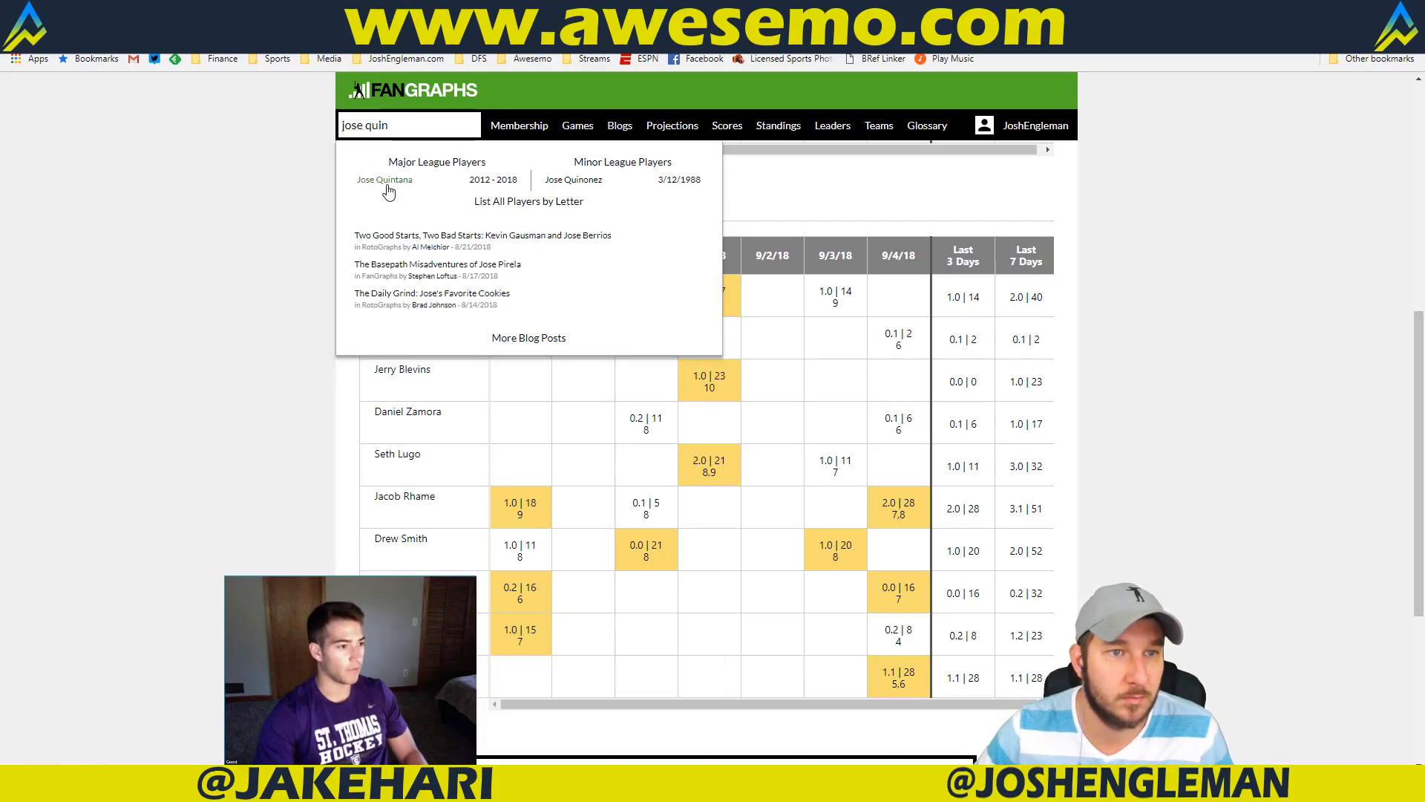
left_click(386, 184)
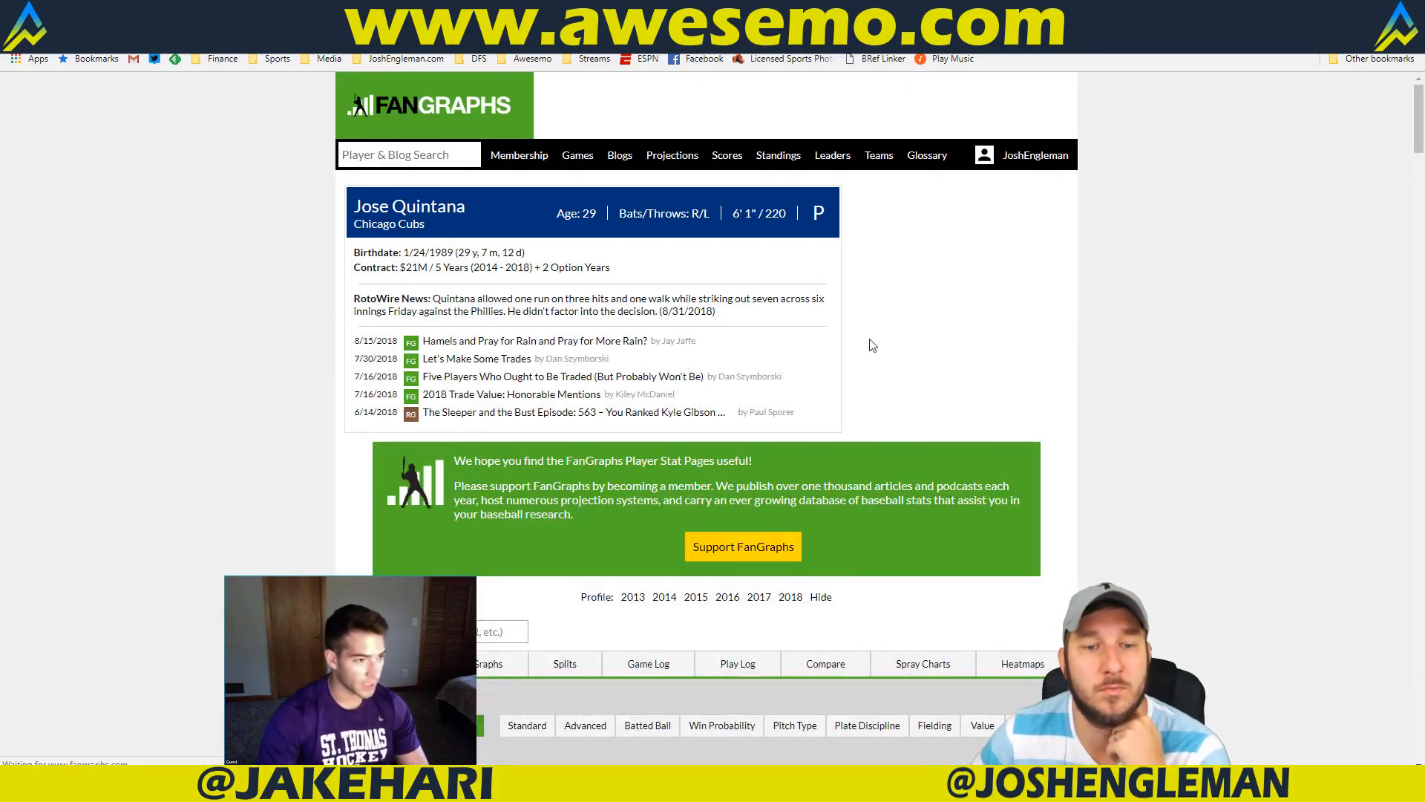
Step: Open Jose Quintana's 2018 game log and examine his start-by-start results
scroll(872, 345, "down", 4)
scroll(1169, 313, "down", 2)
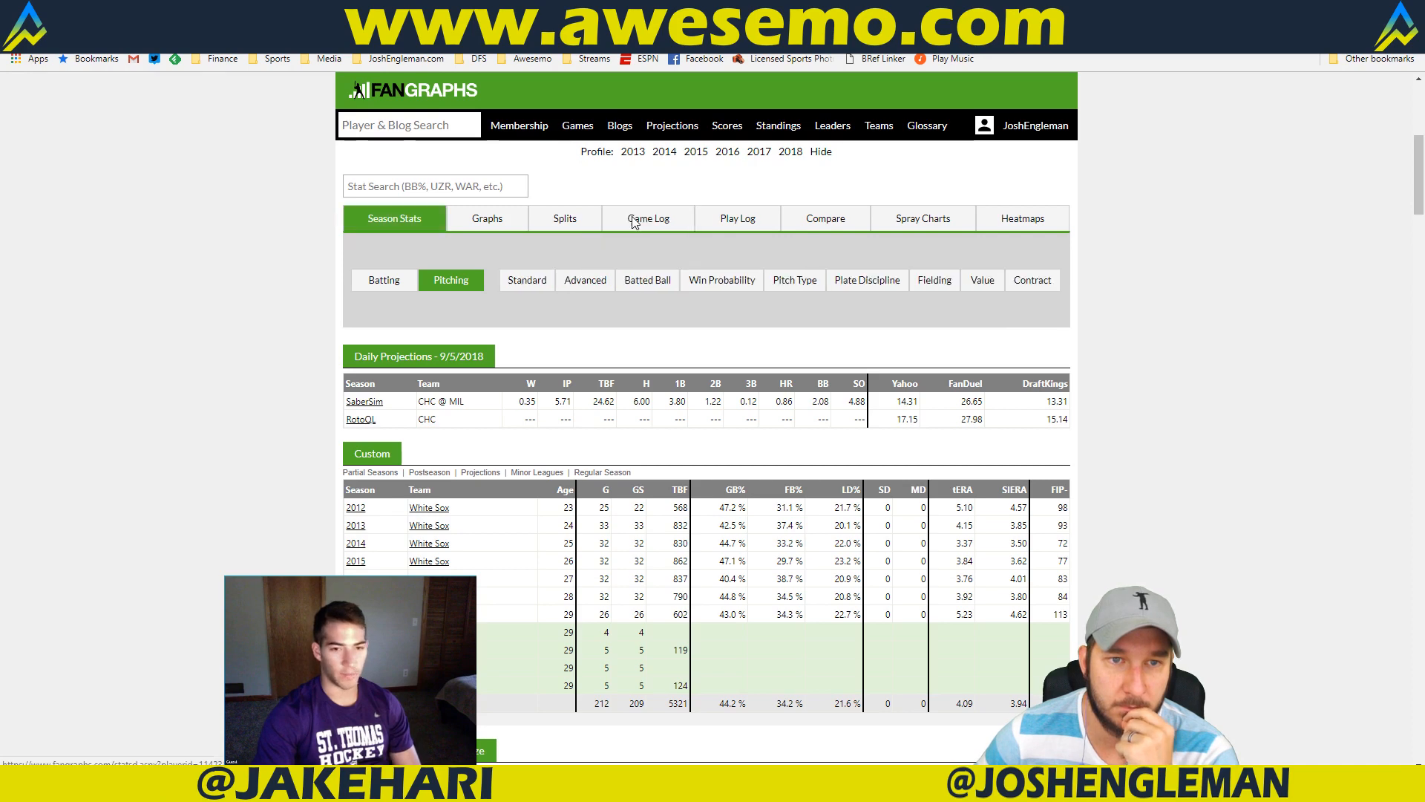
scroll(1310, 282, "down", 8)
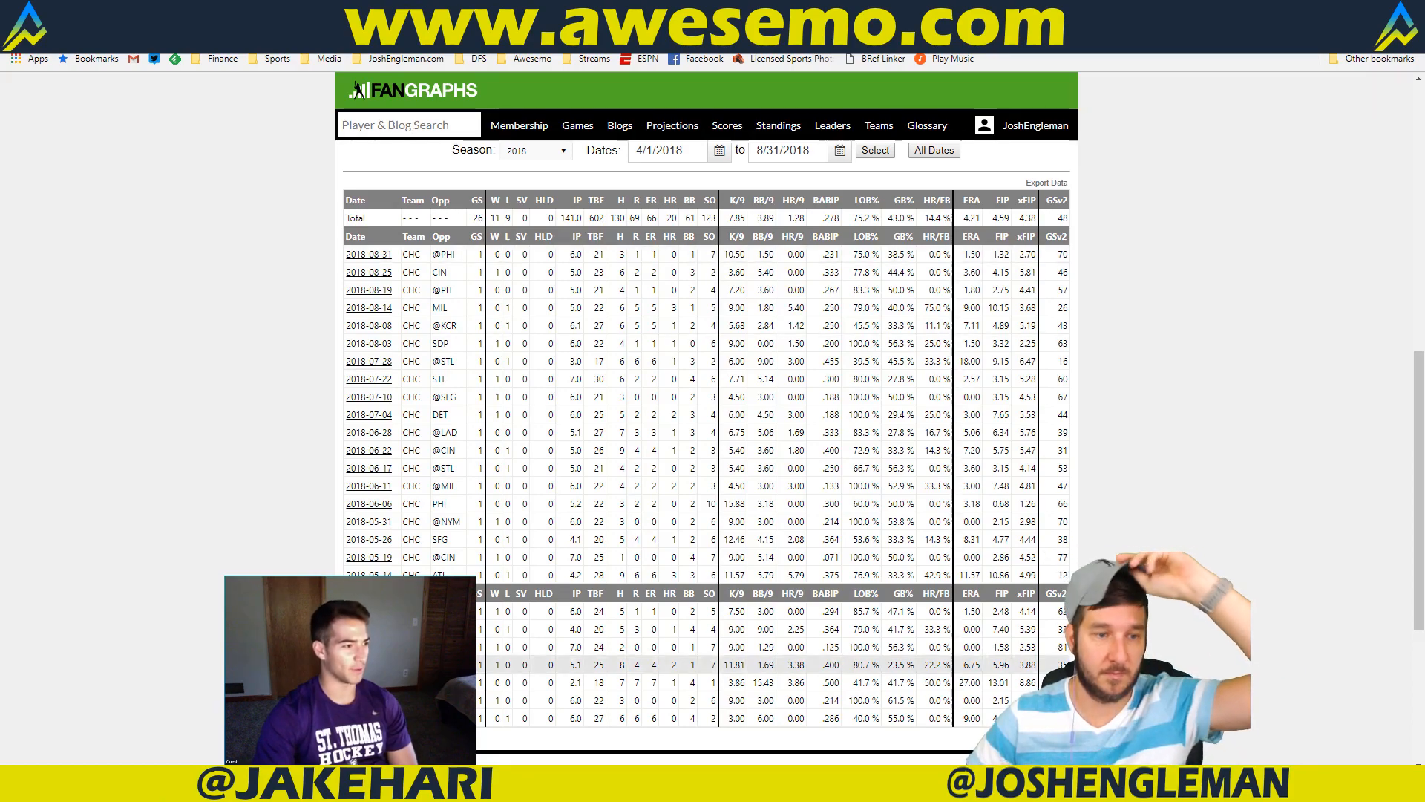
Step: Close the Crunch - DraftKings.csv workbook without keeping the copied data on the clipboard
mouse_move(153, 745)
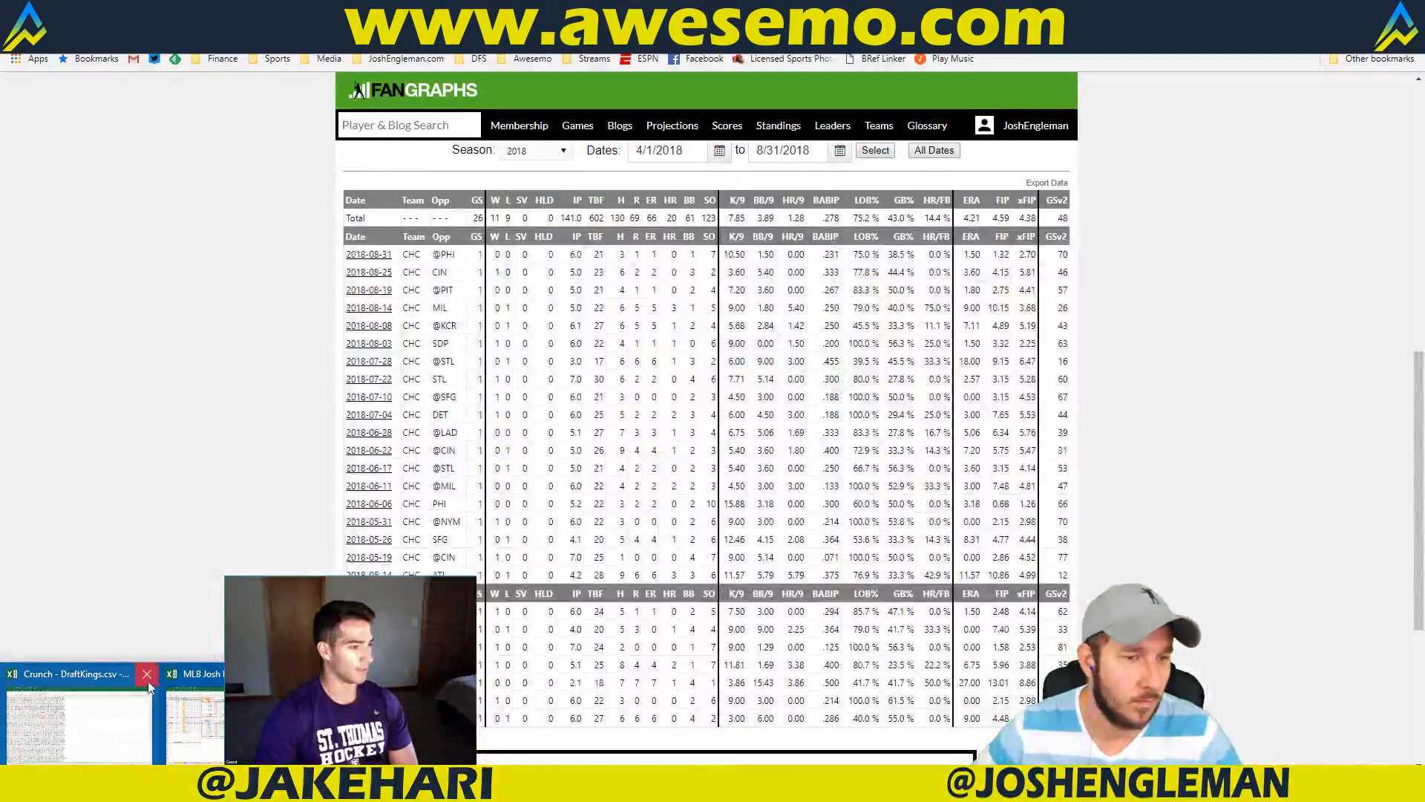
left_click(152, 694)
key("ctrl+w")
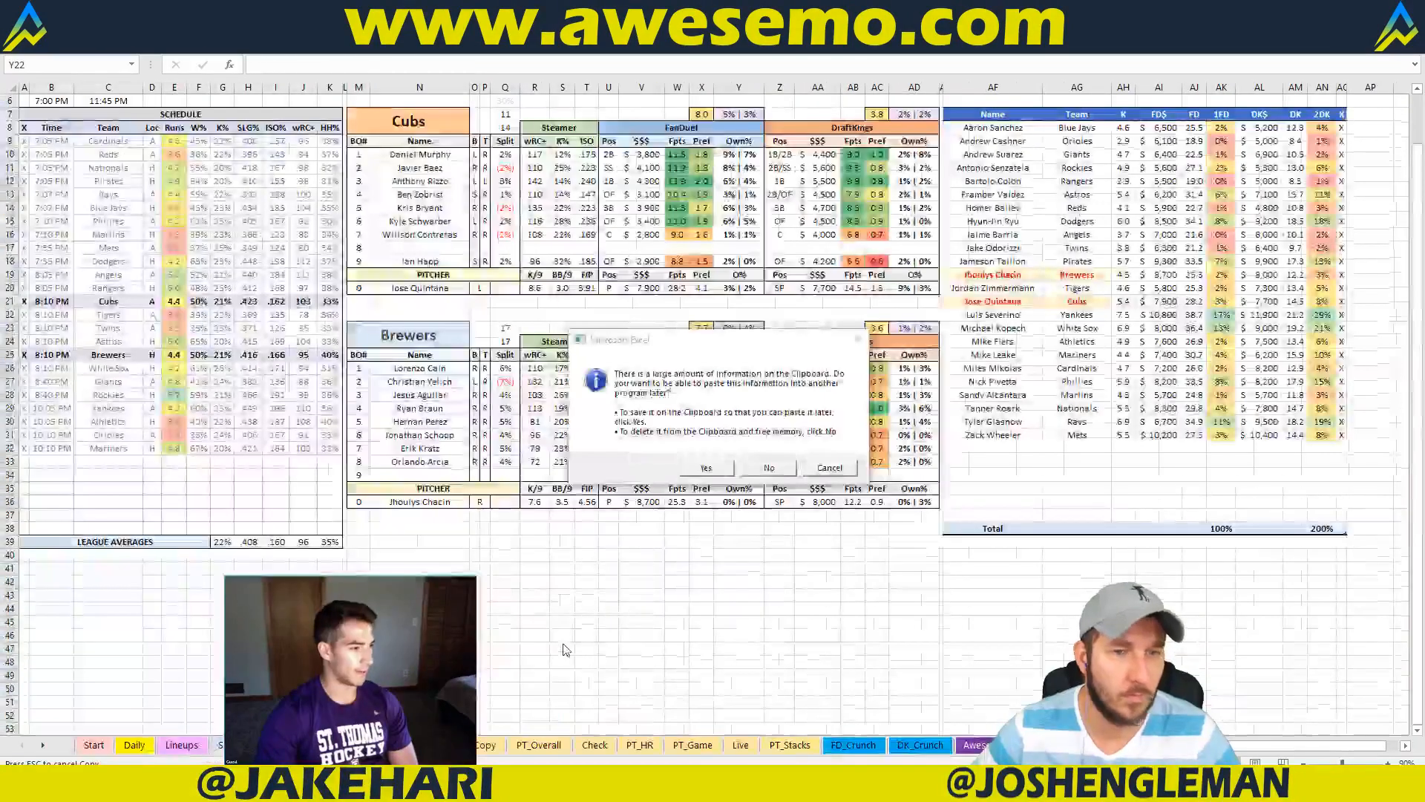
left_click(785, 461)
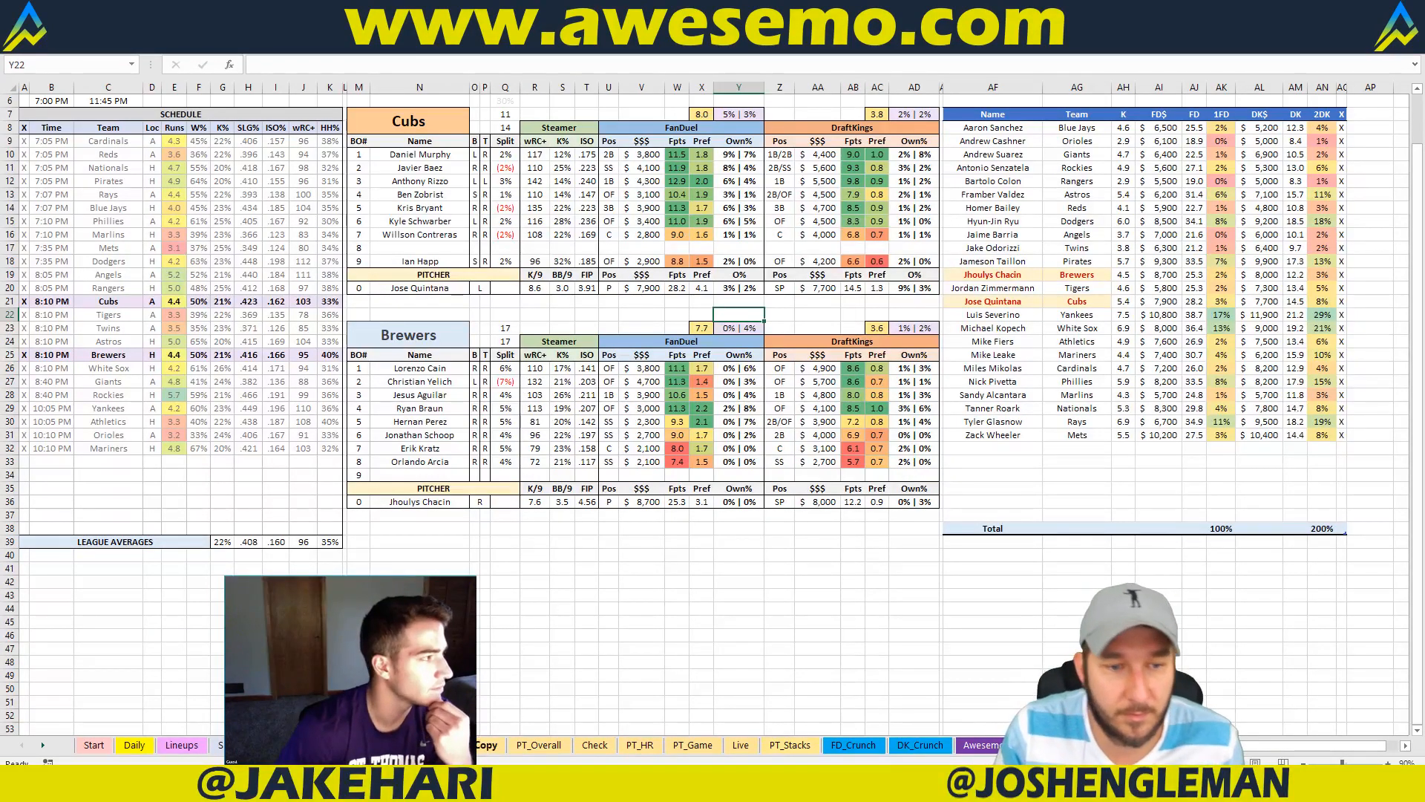
Step: Check the team pivot tables again, and review the Cubs and Brewers ownership on the Daily sheet
left_click(438, 745)
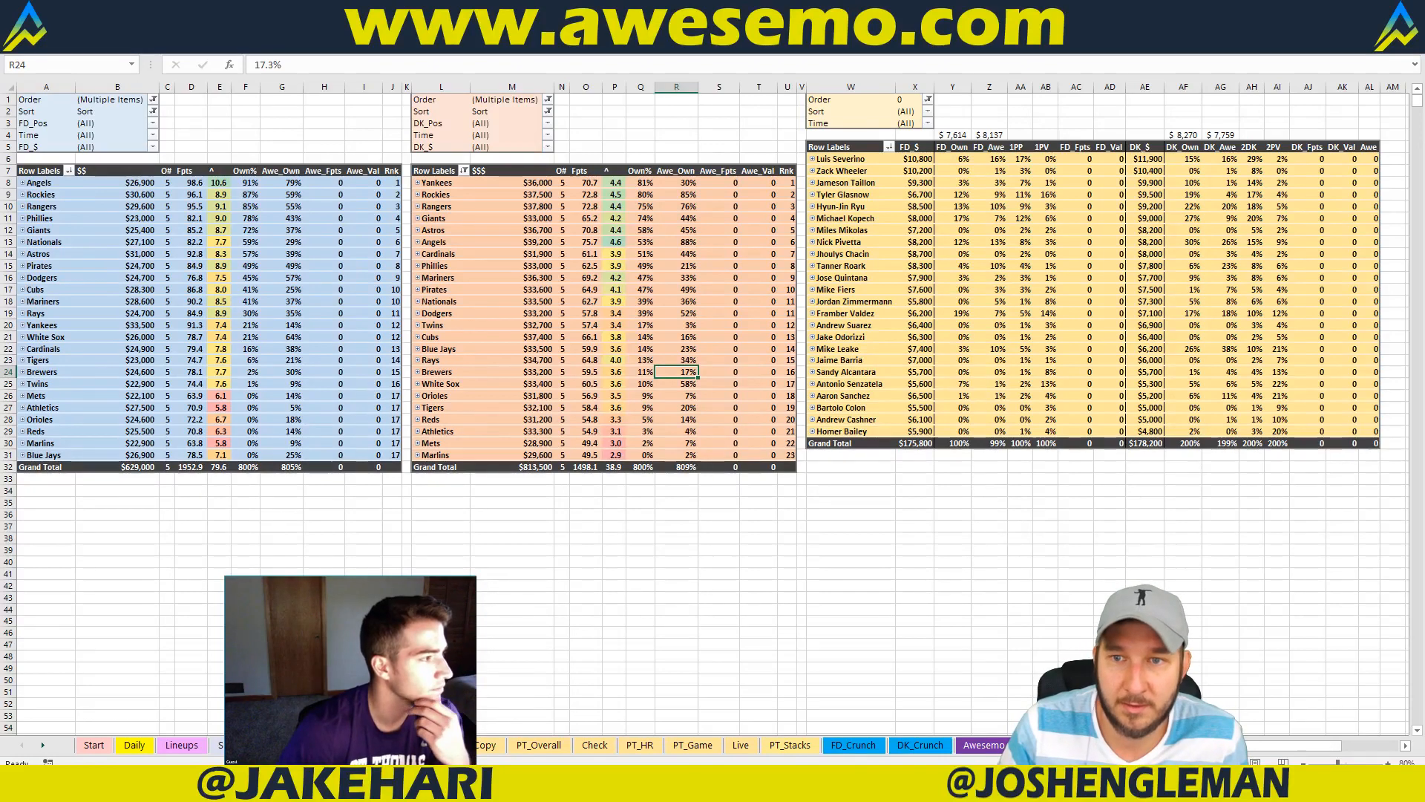
left_click(386, 744)
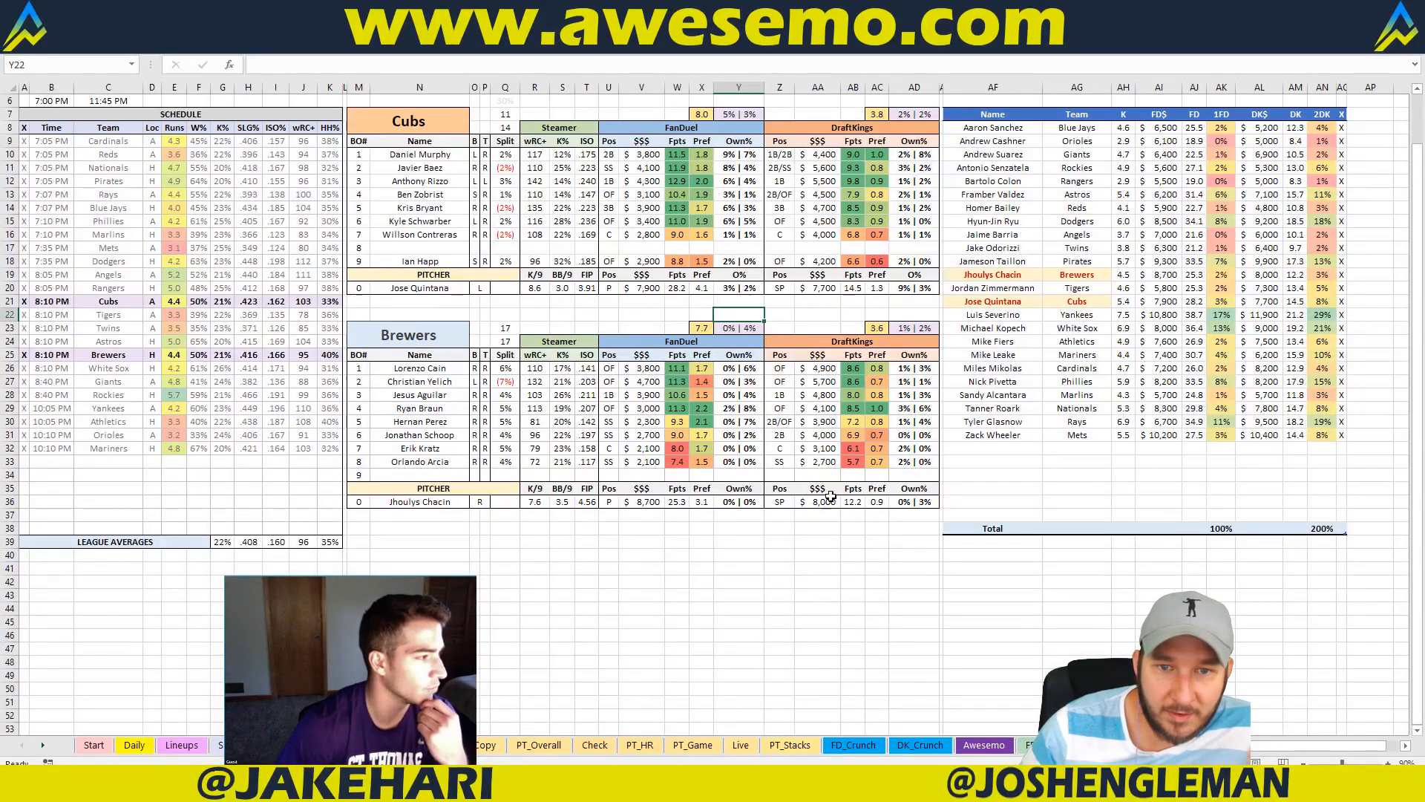
left_click(733, 448)
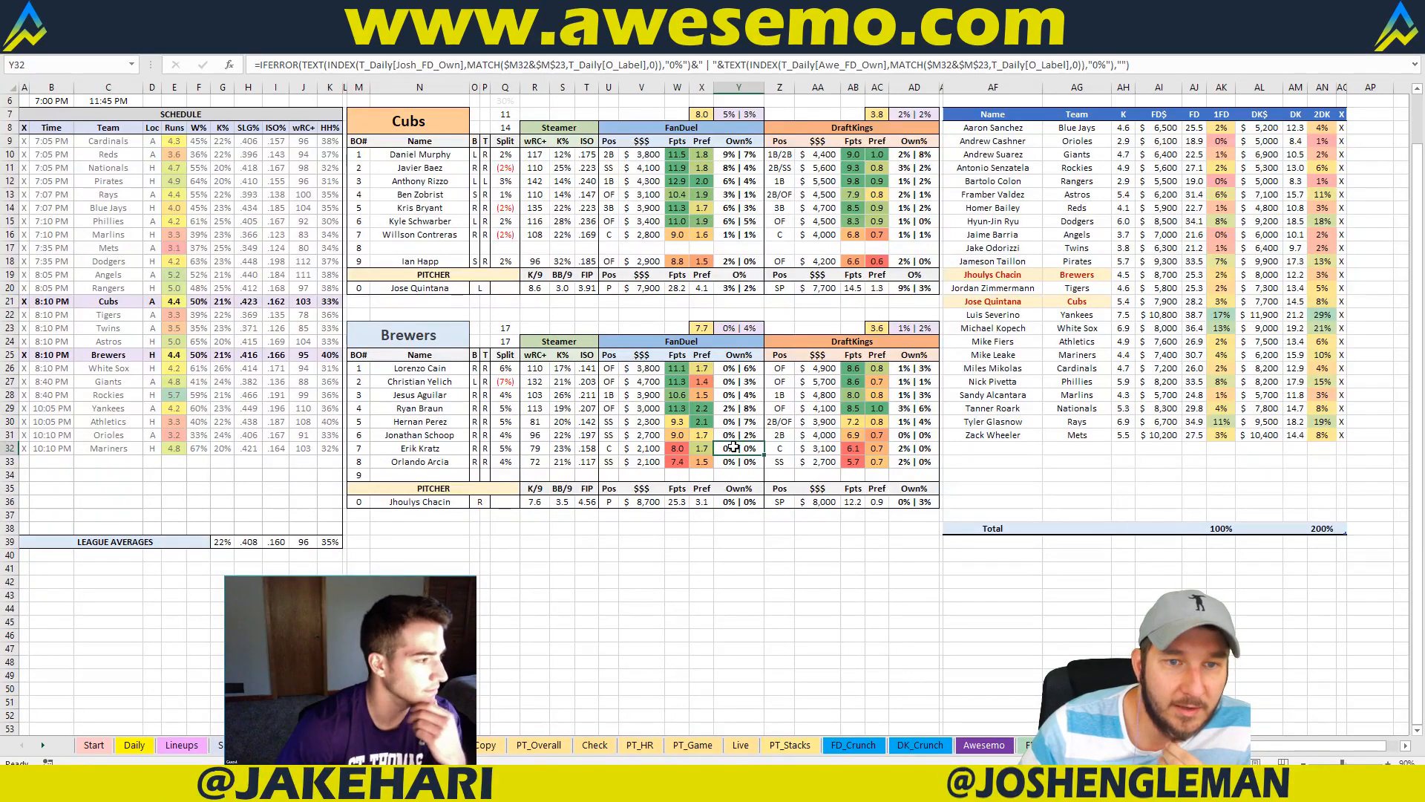
left_click(784, 312)
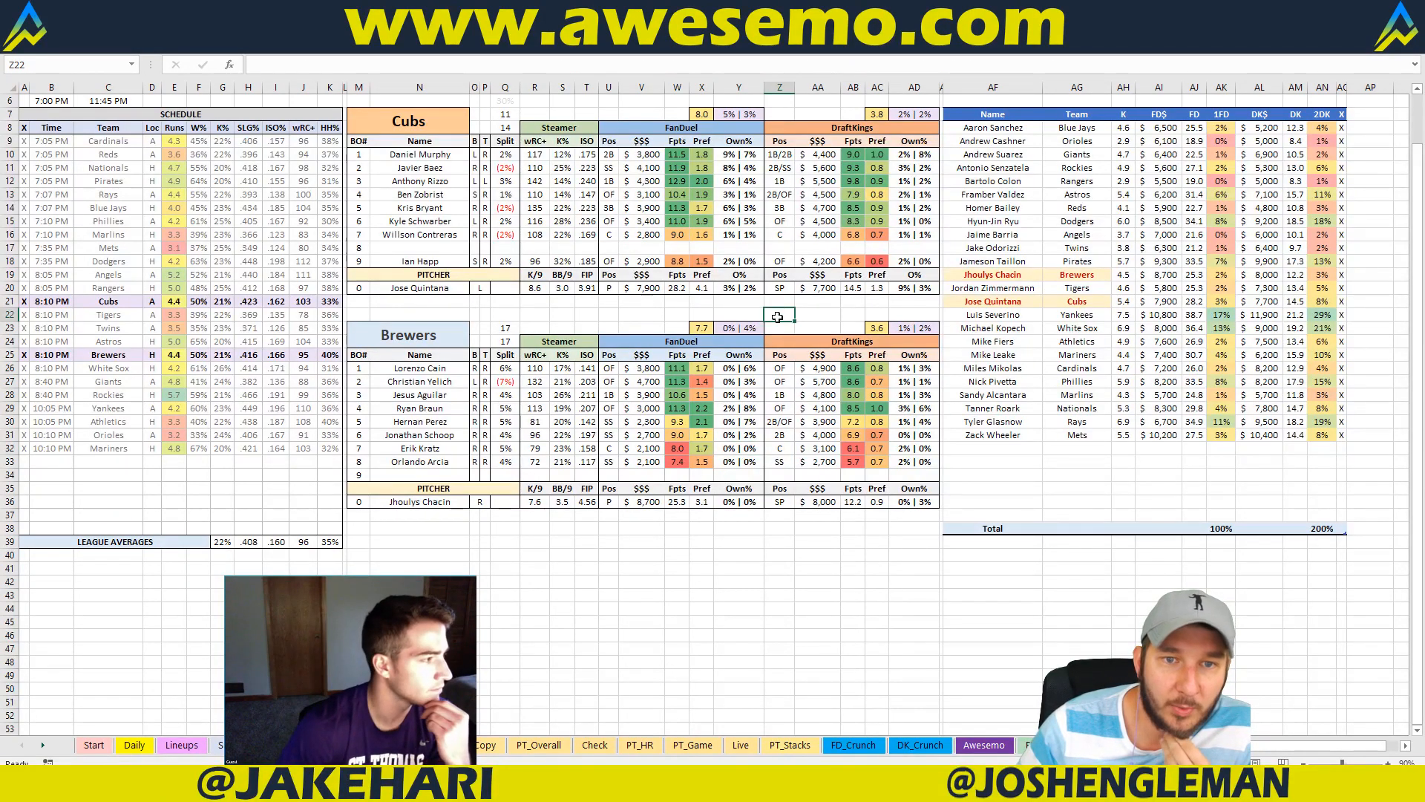
left_click(826, 315)
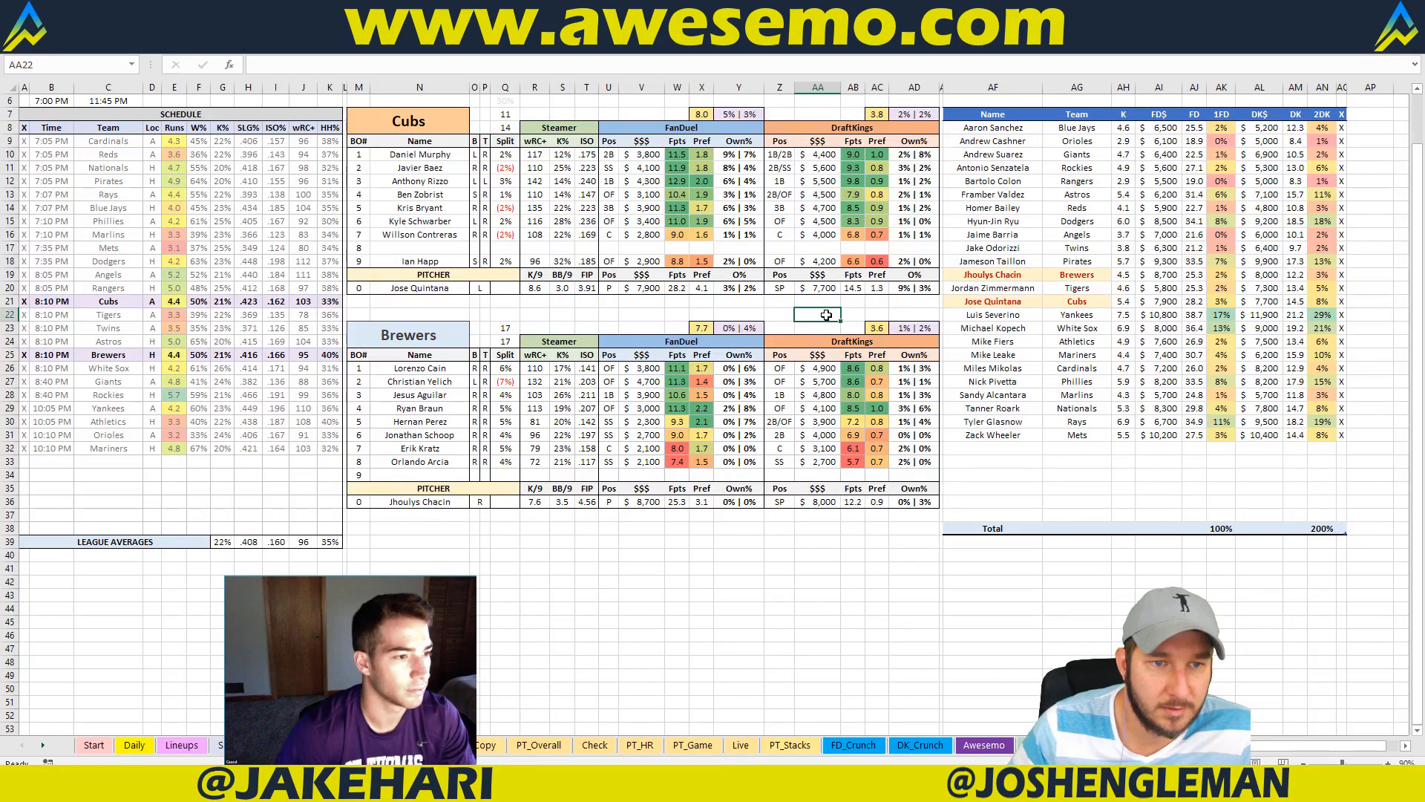
Step: Review Jose Quintana's Steamer stats and the Cubs hitters' DraftKings values in the matchup table
mouse_move(193, 785)
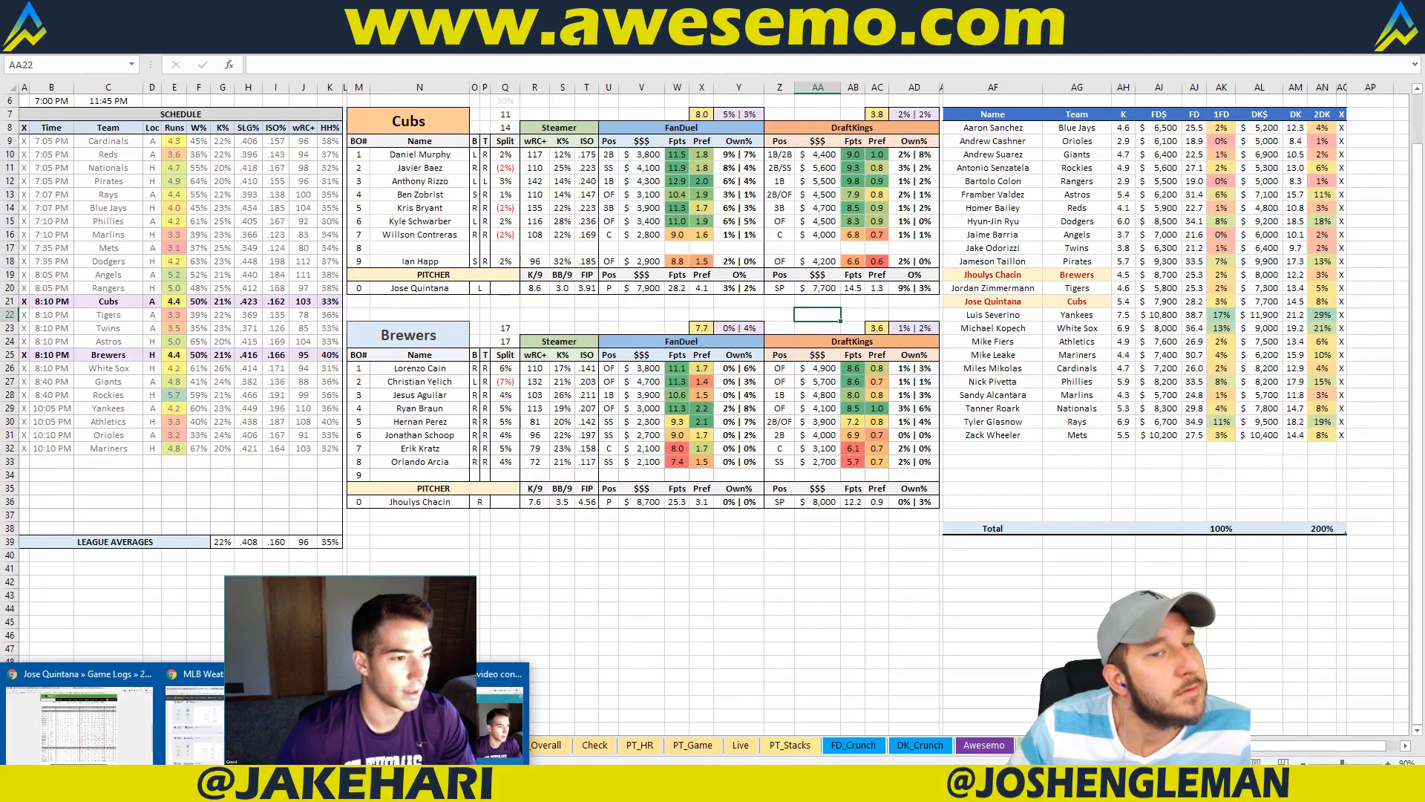
left_click(787, 517)
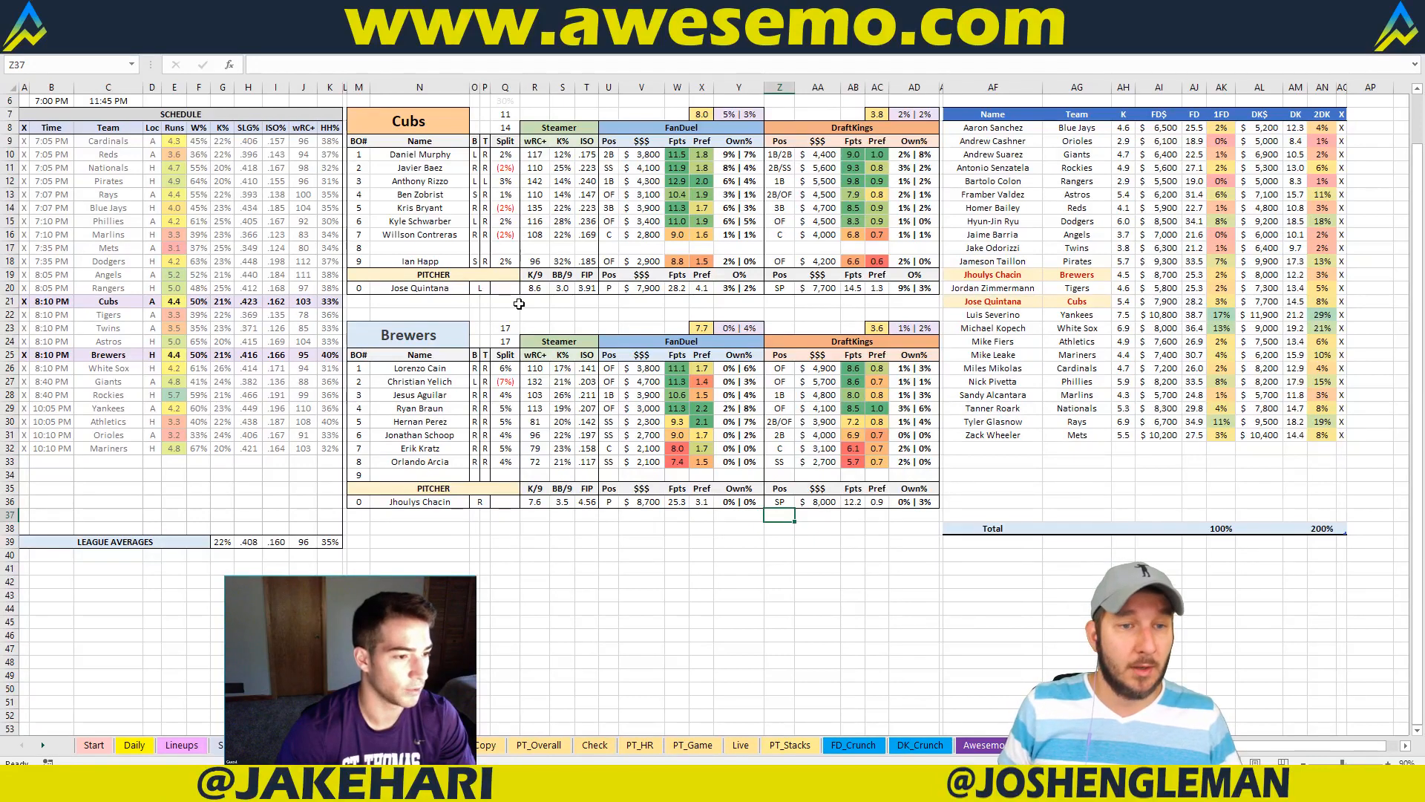
left_click(564, 315)
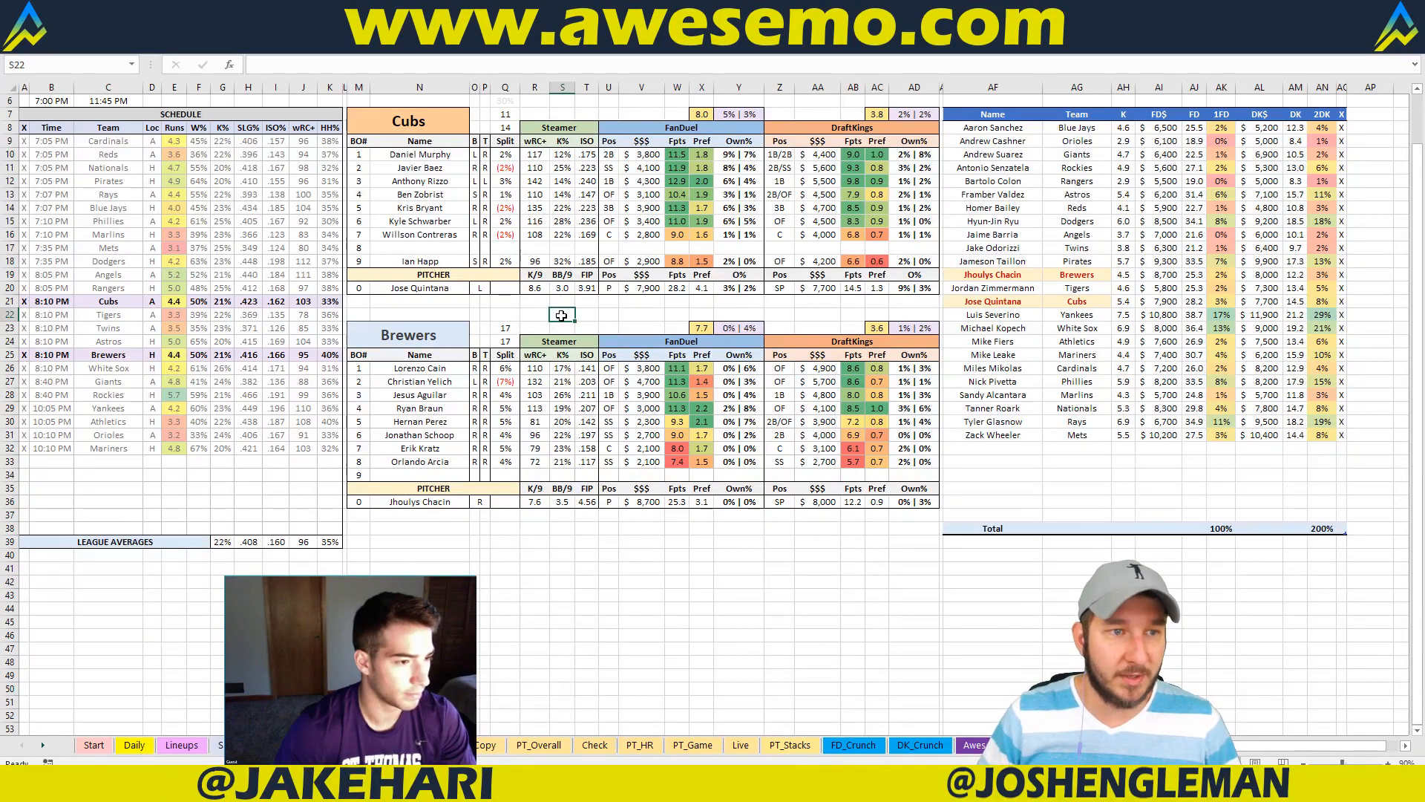
key("Up")
key("Up")
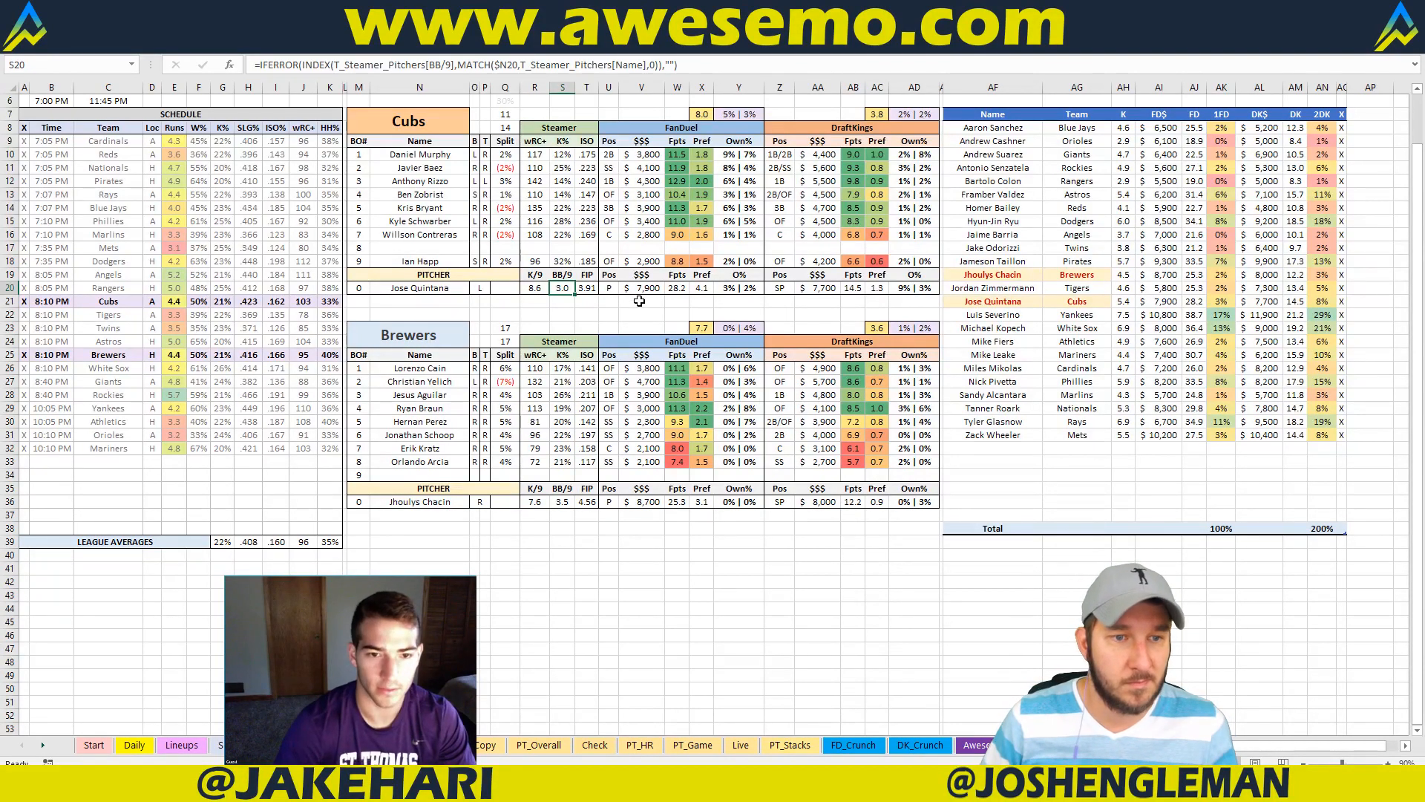
left_click(412, 119)
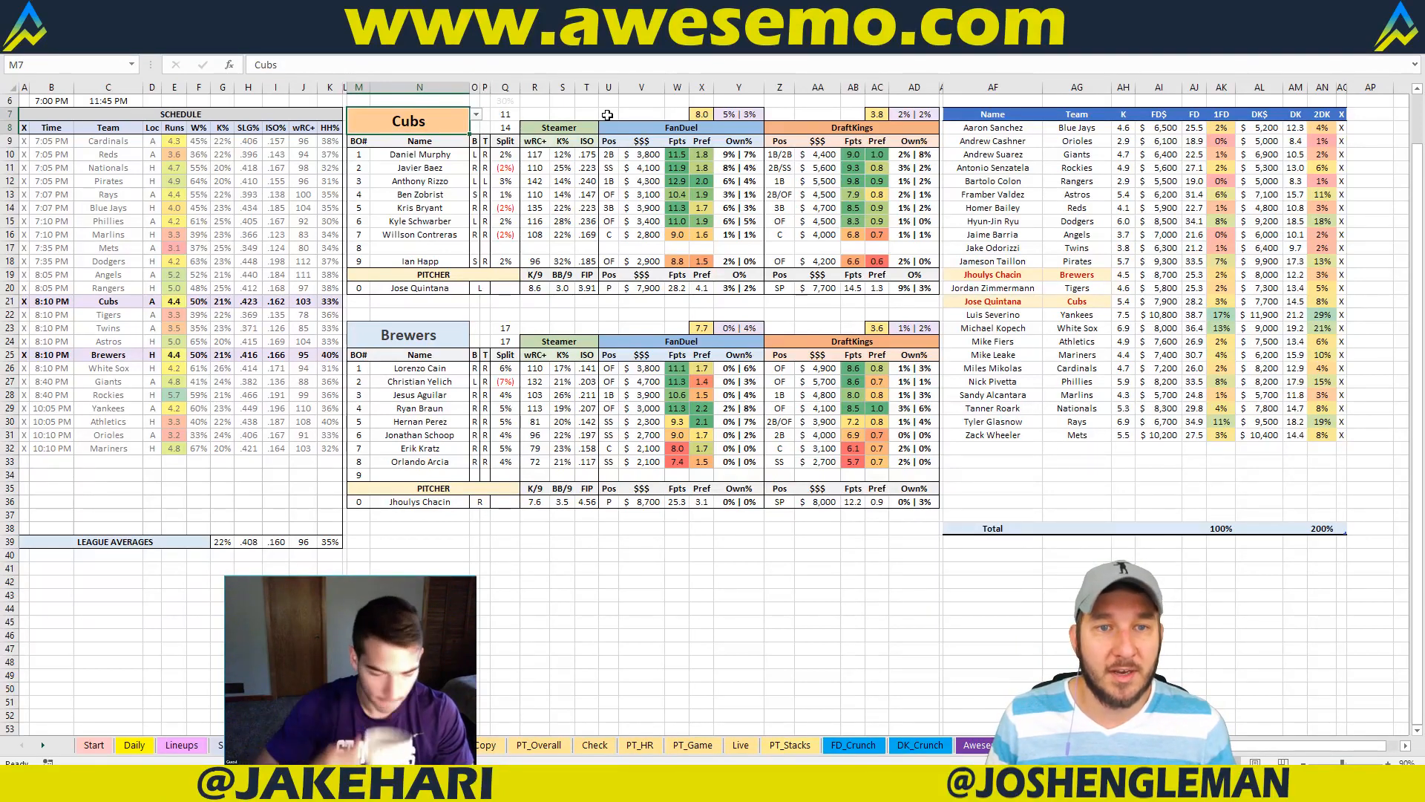
left_click(866, 168)
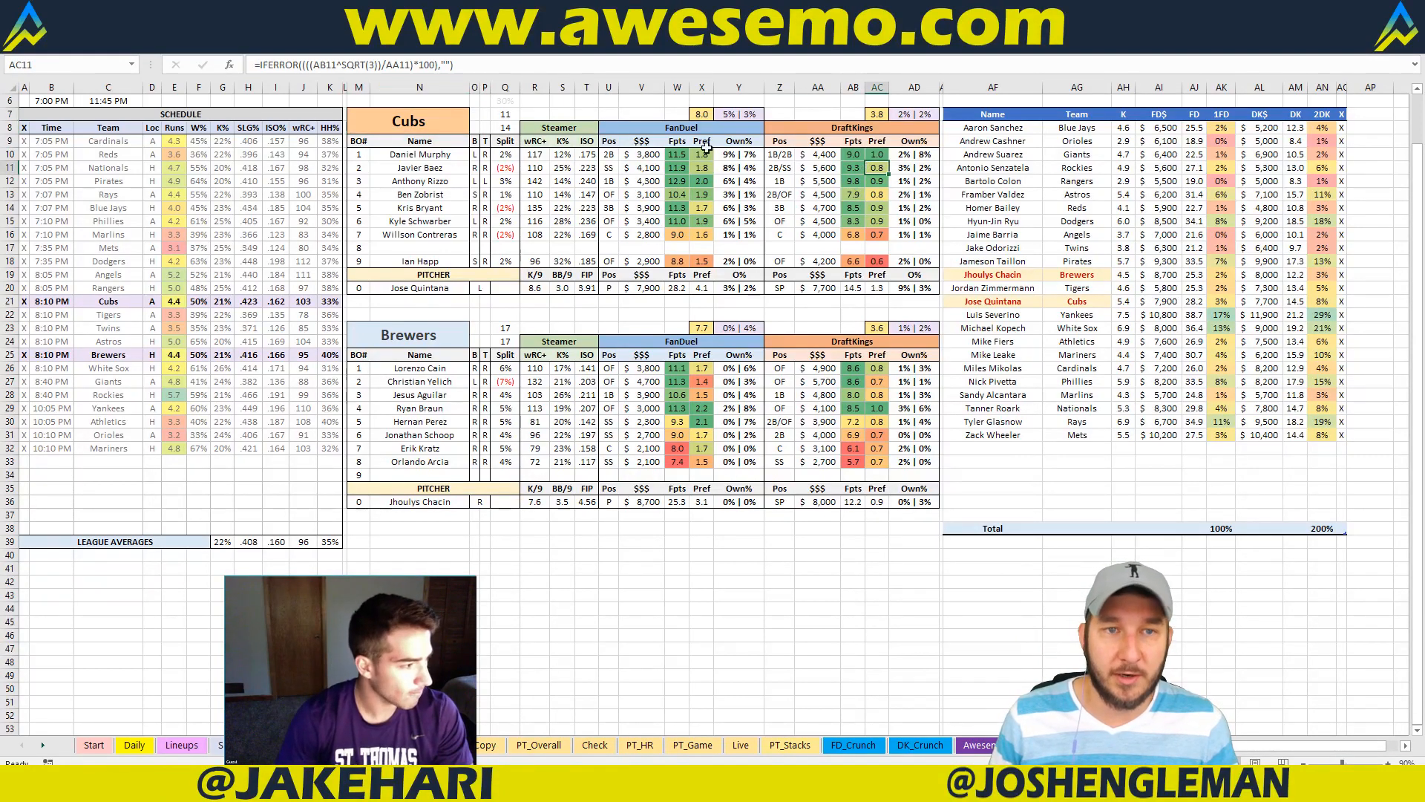
Step: Switch the Daily sheet's matchup table to the Tigers game
left_click(430, 123)
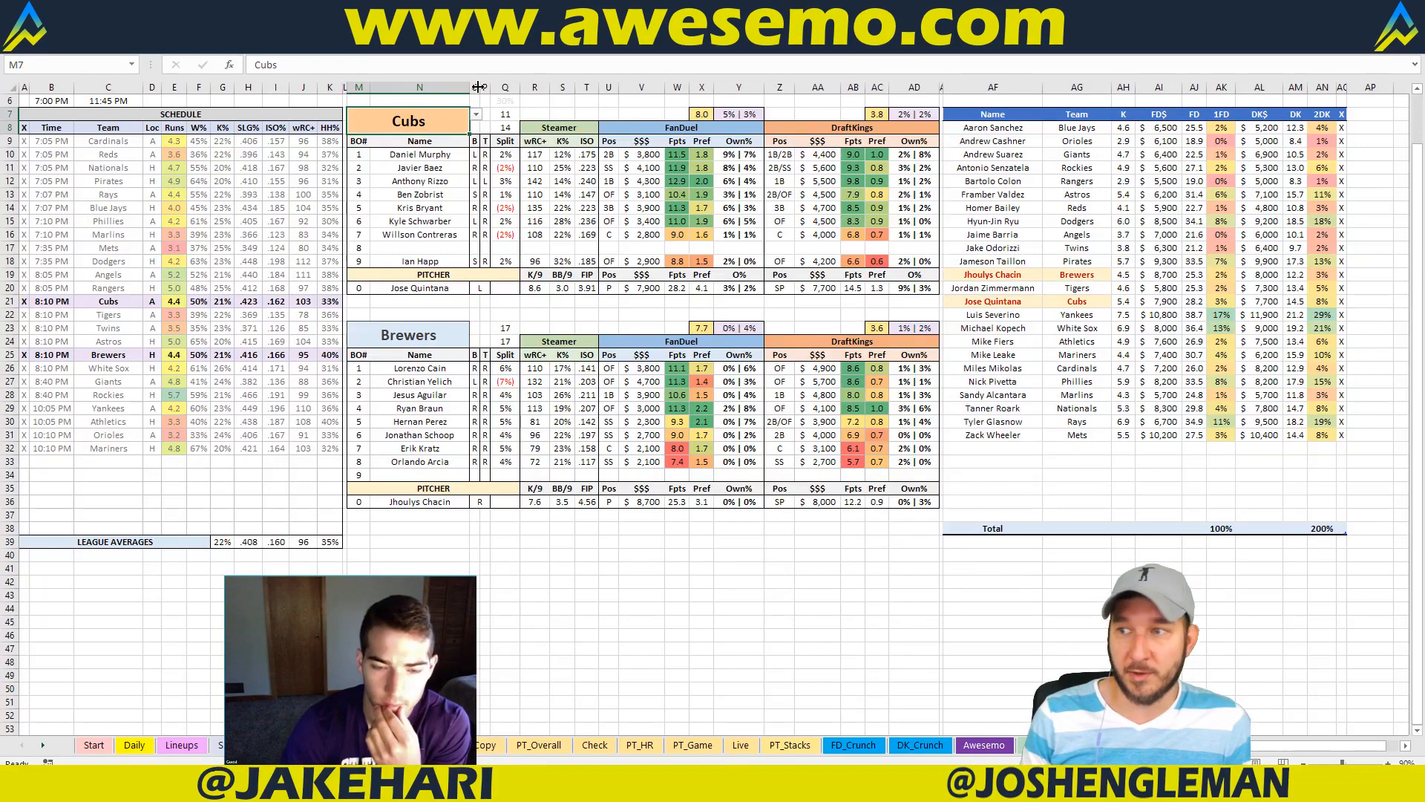
type("Tigers")
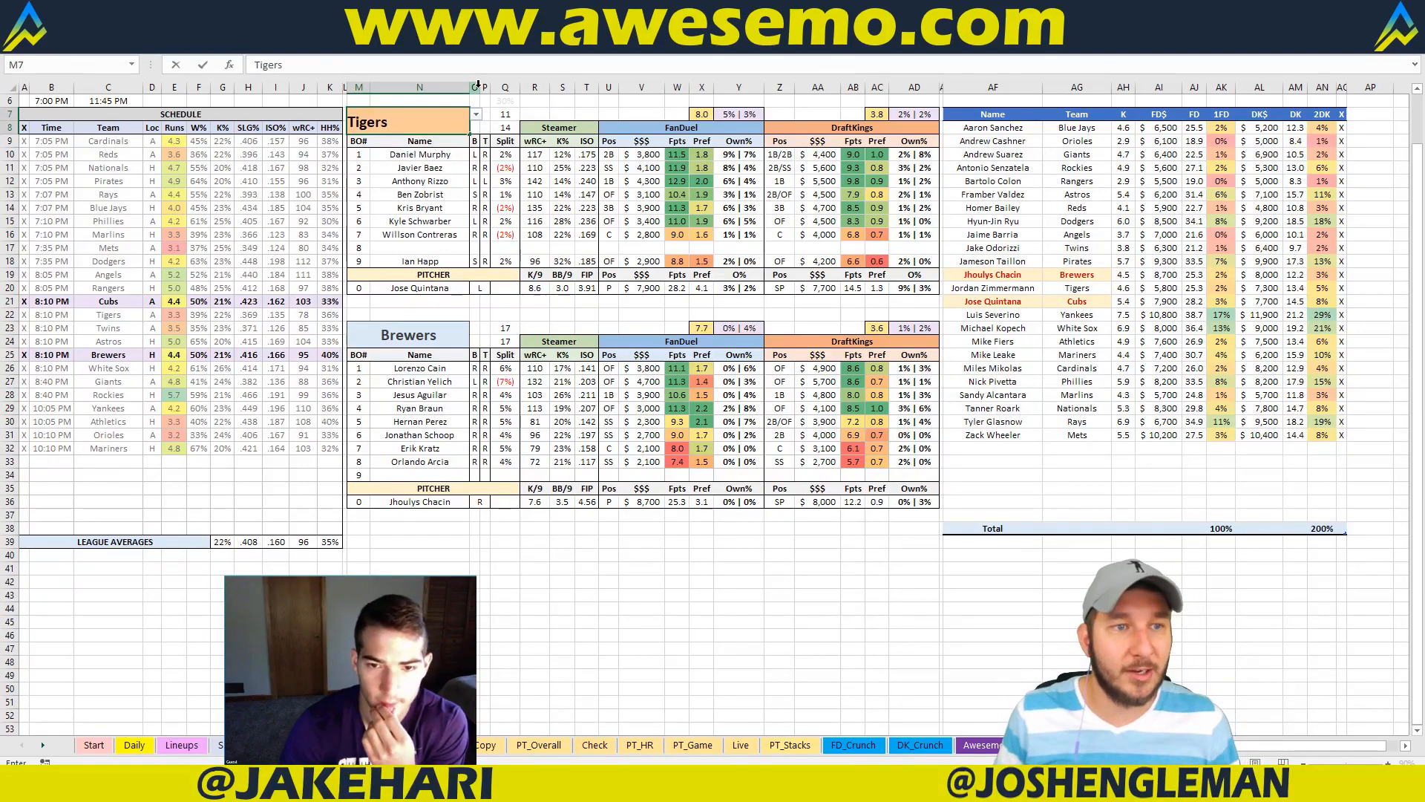
key("Return")
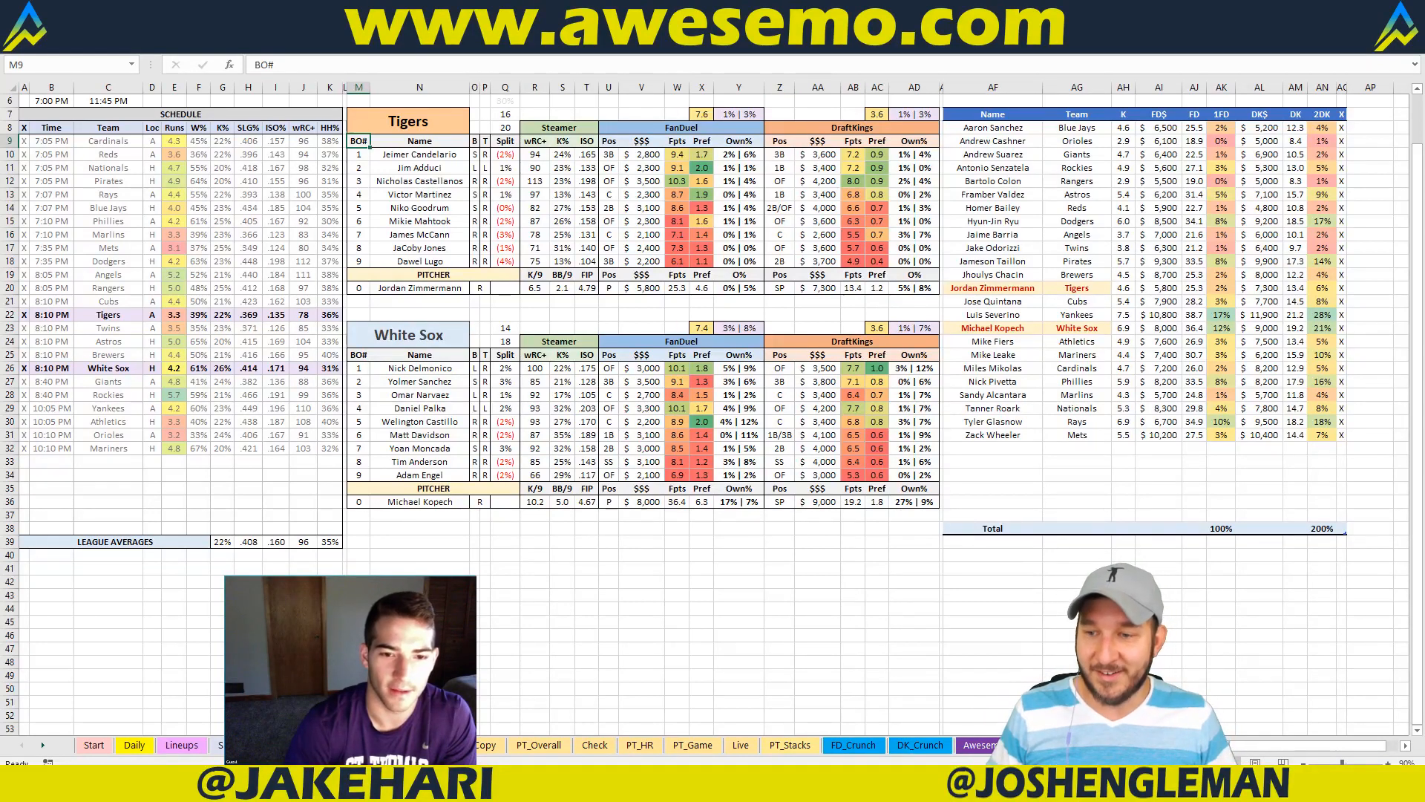
left_click(676, 557)
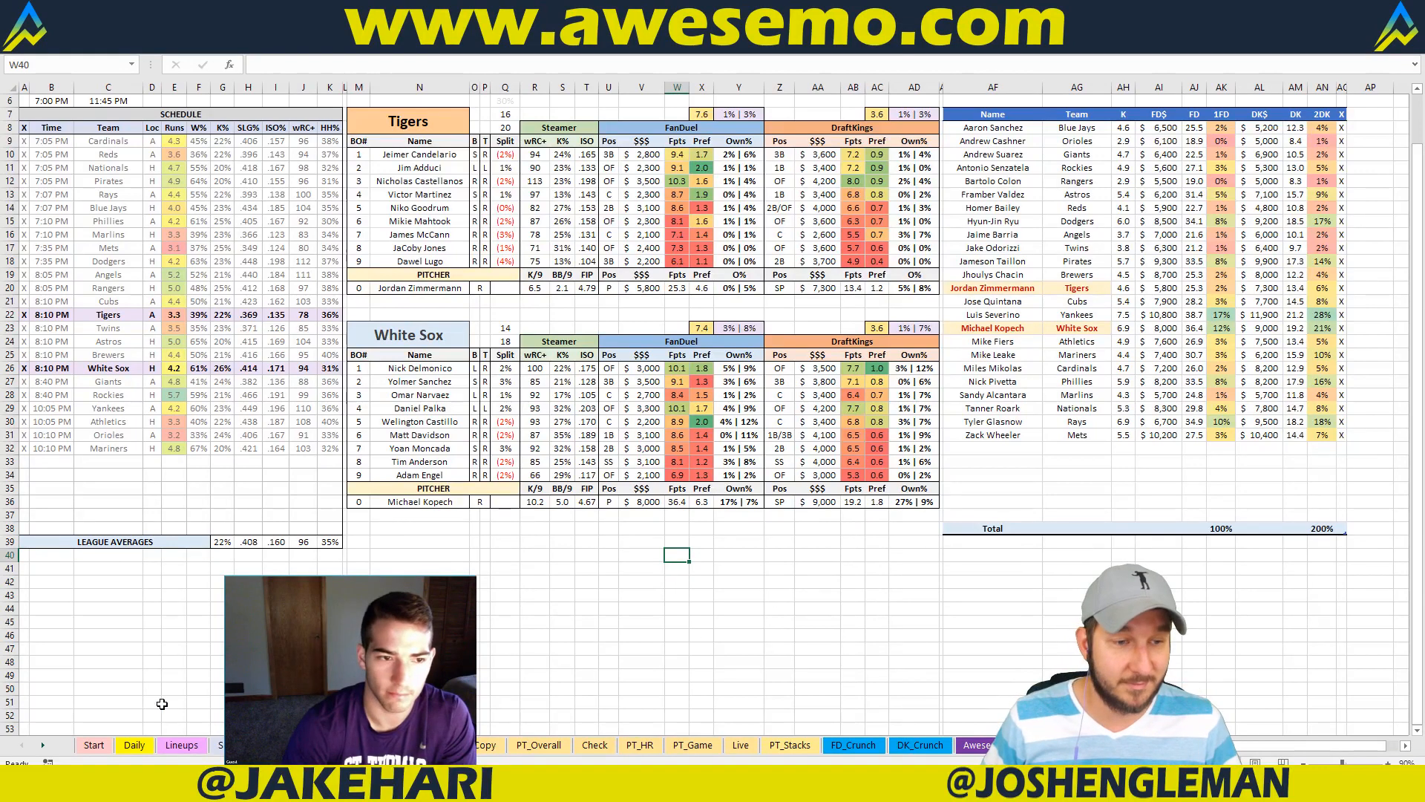
left_click(357, 544)
left_click(645, 551)
left_click(643, 529)
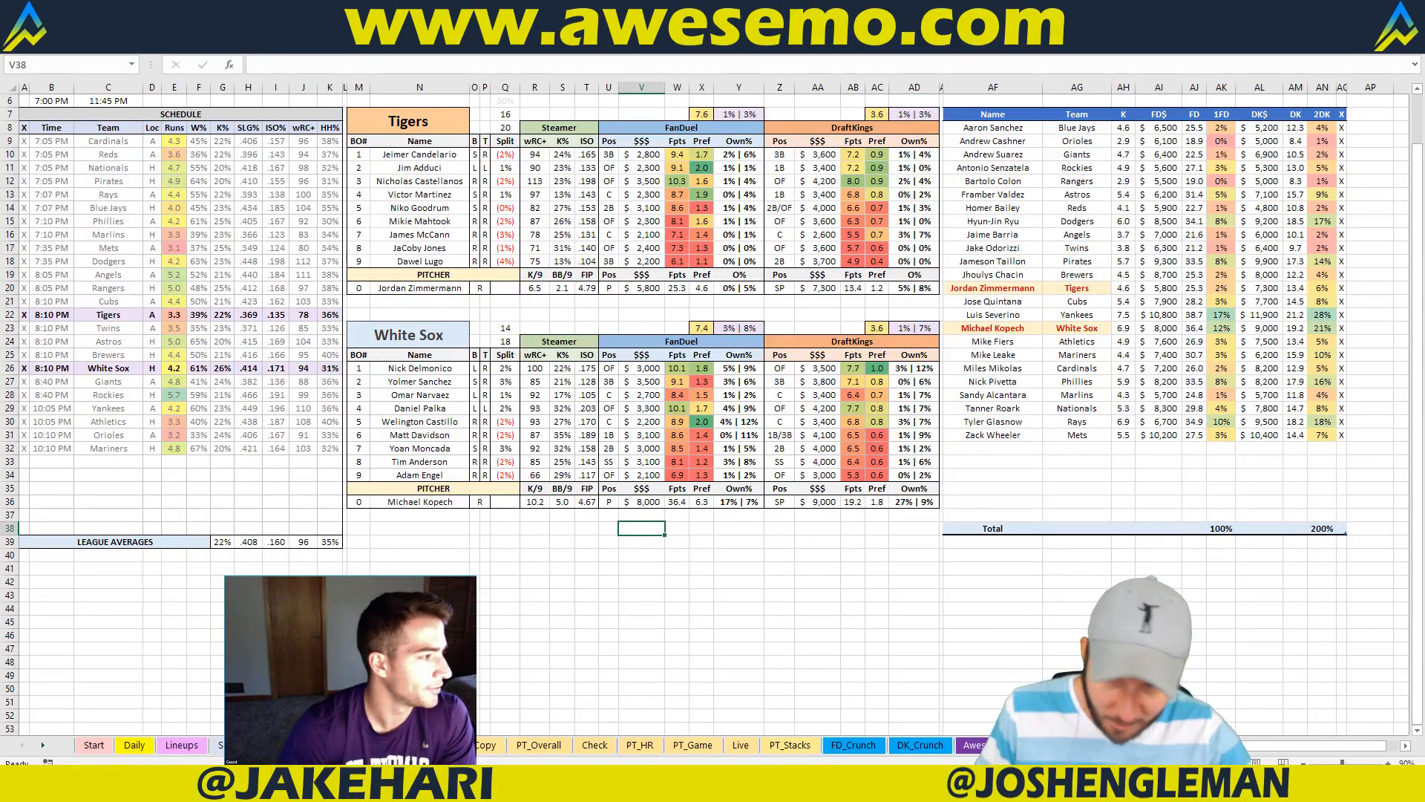
left_click(771, 528)
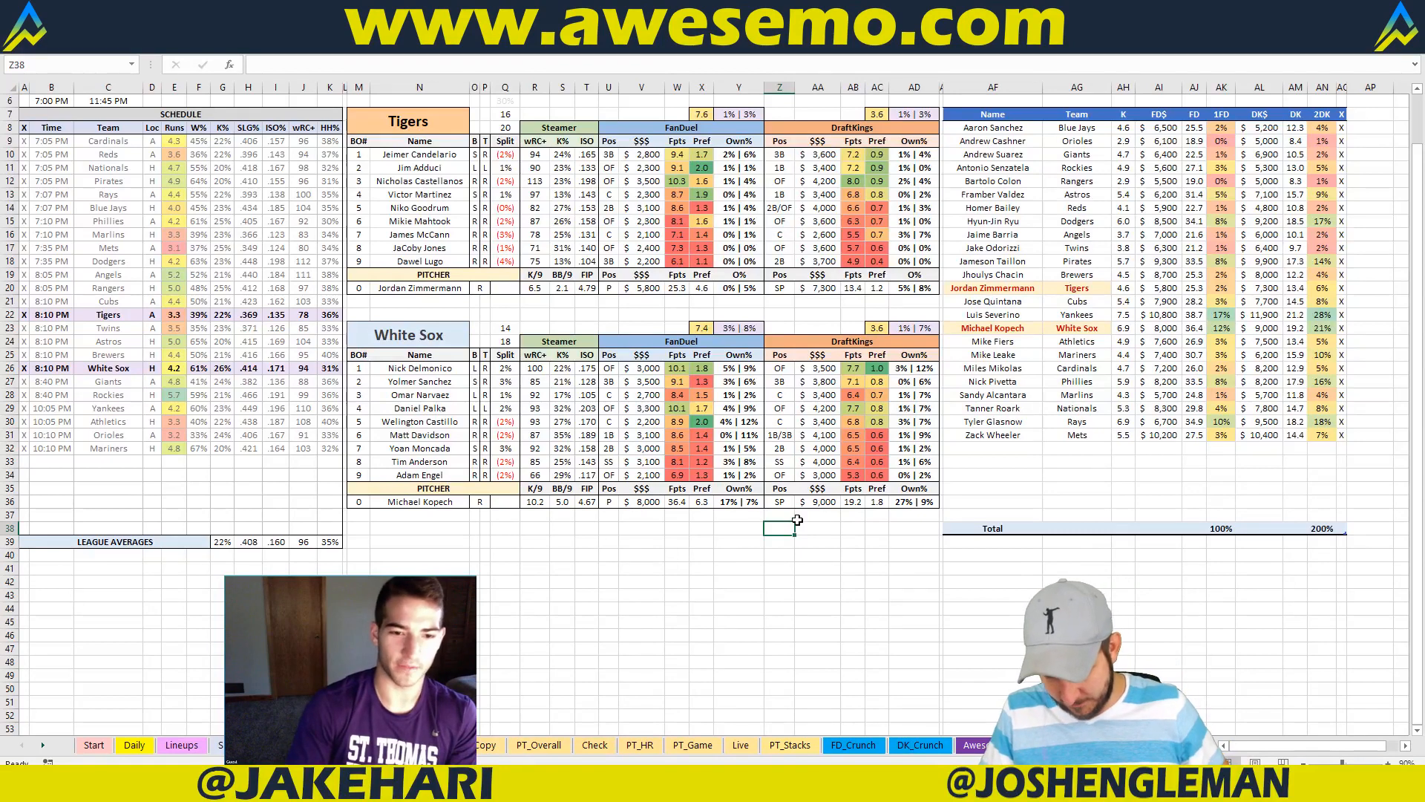
left_click(505, 517)
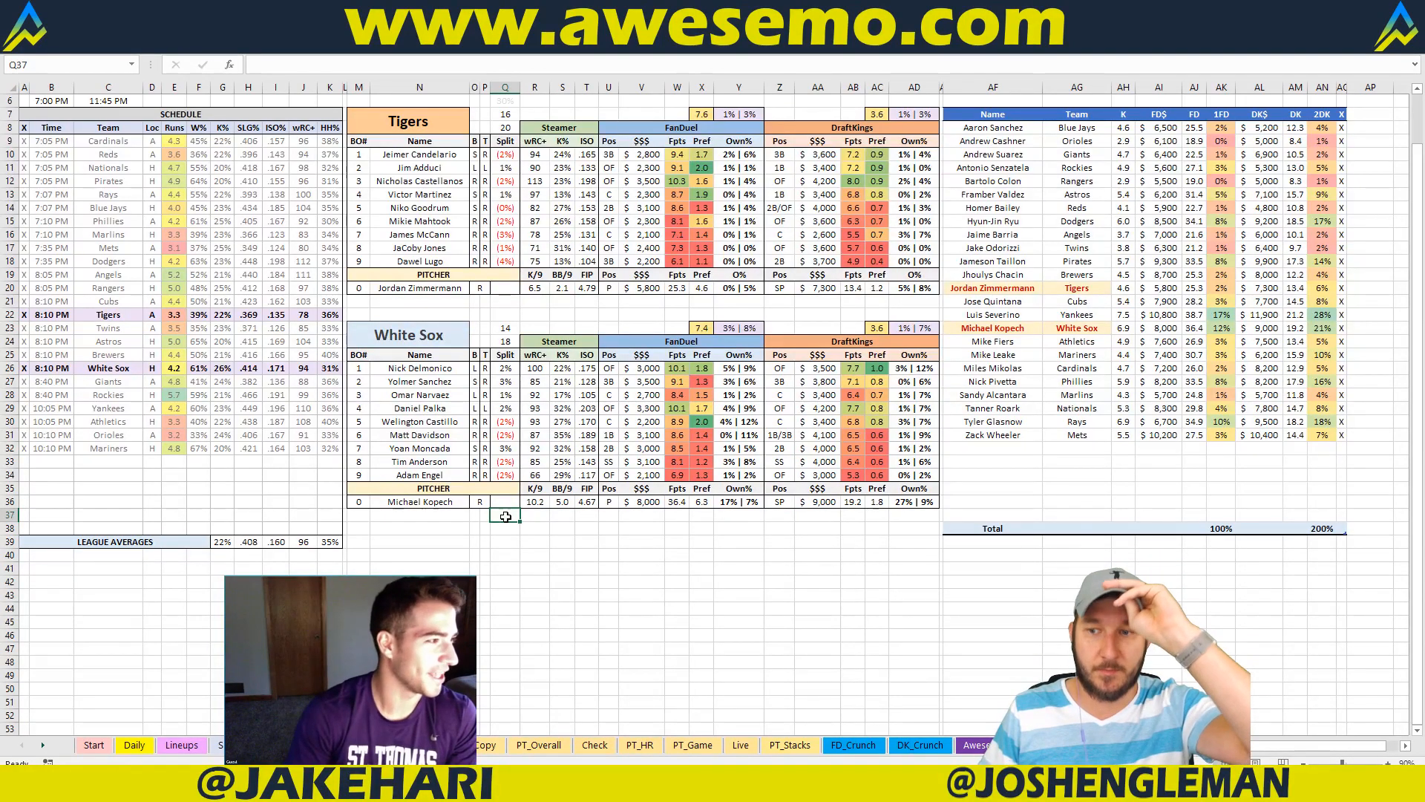
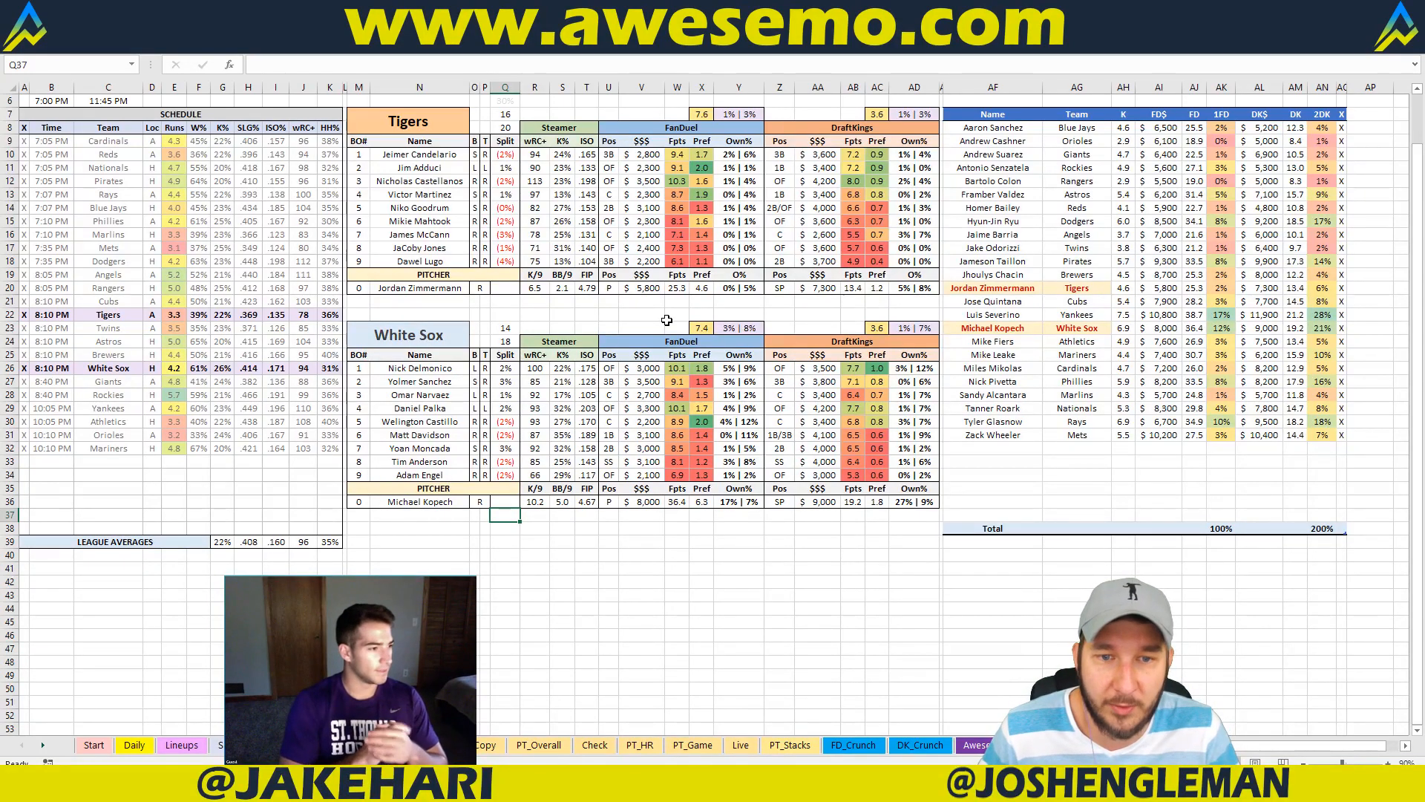
left_click(673, 316)
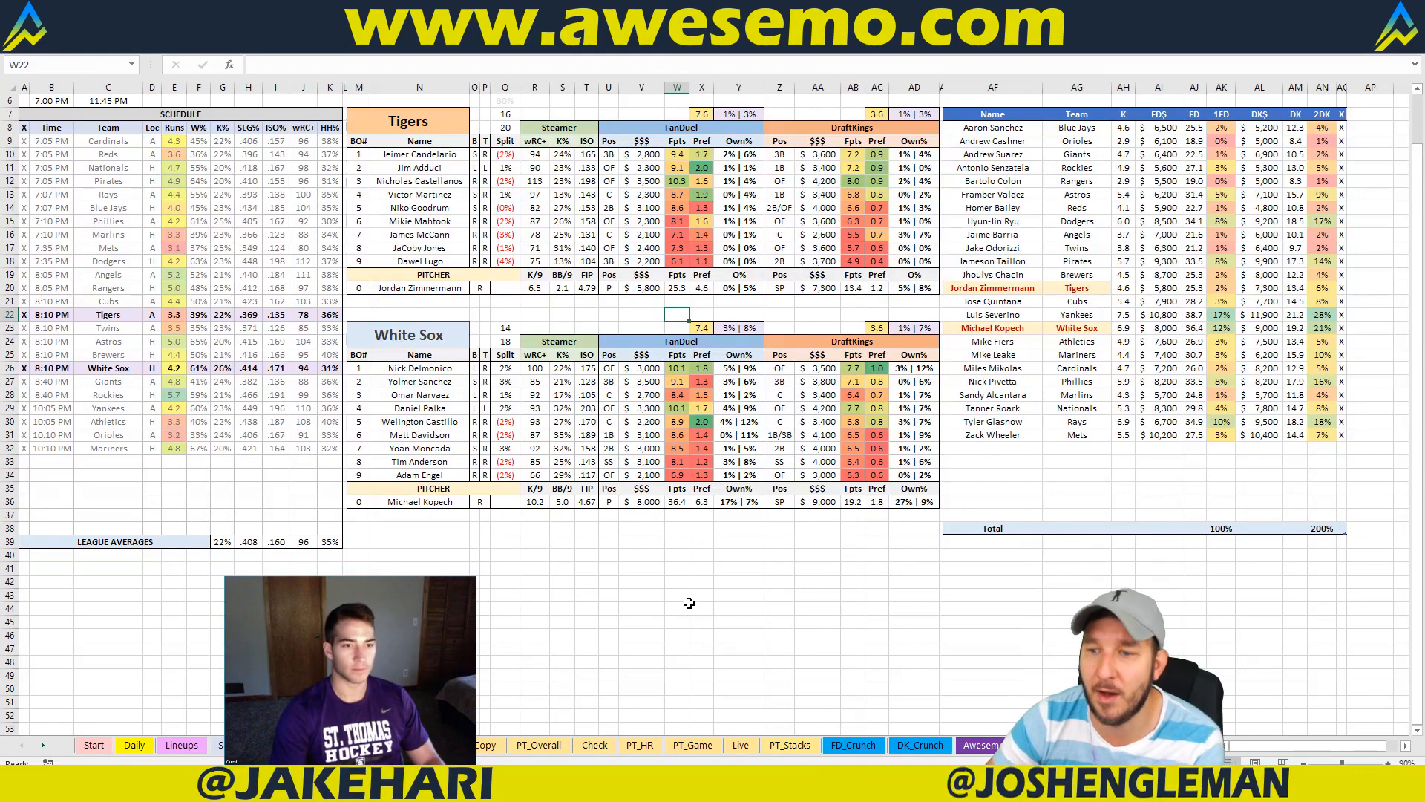
left_click(750, 304)
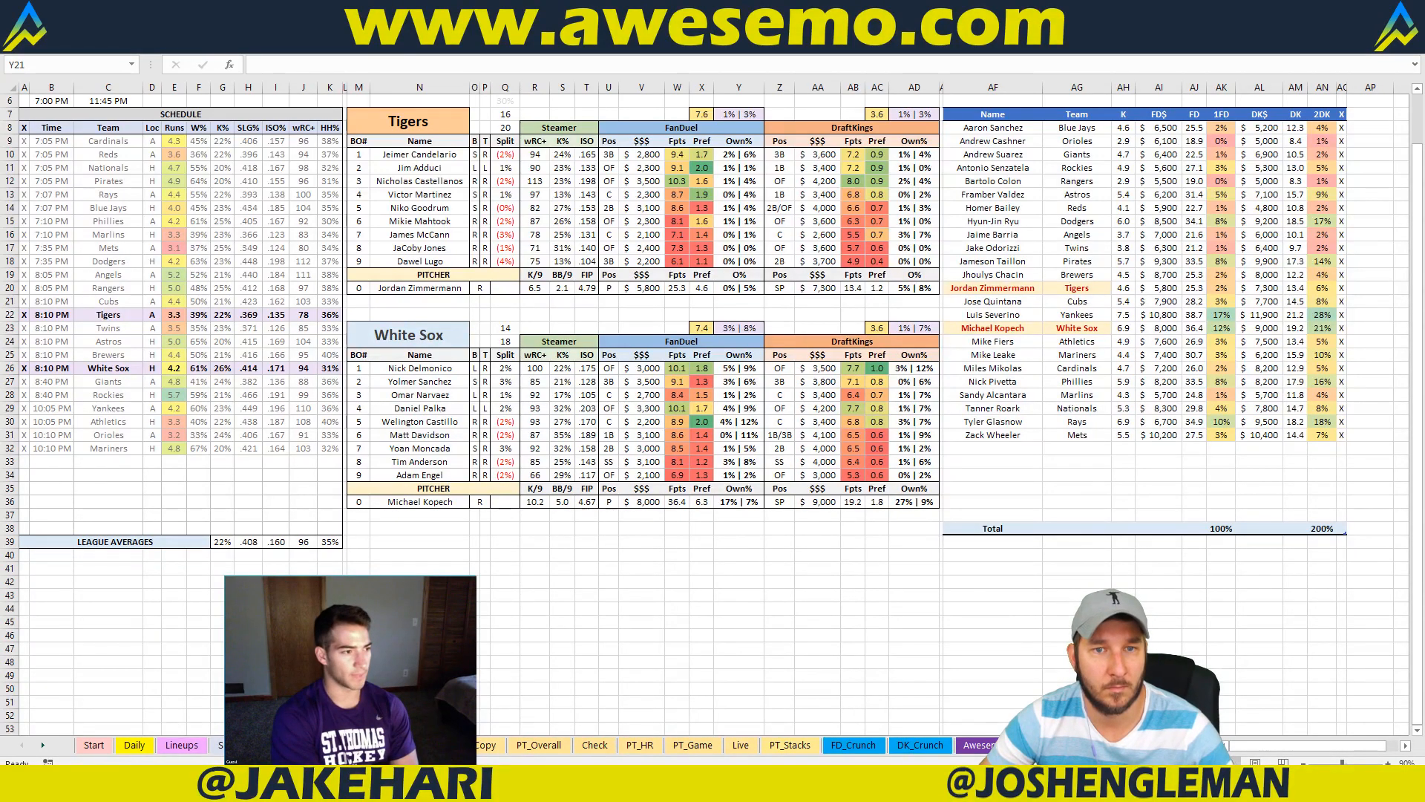
Step: Review team ownership differences on the Check sheet and in the team pivot tables, and return to the Daily sheet
left_click(586, 759)
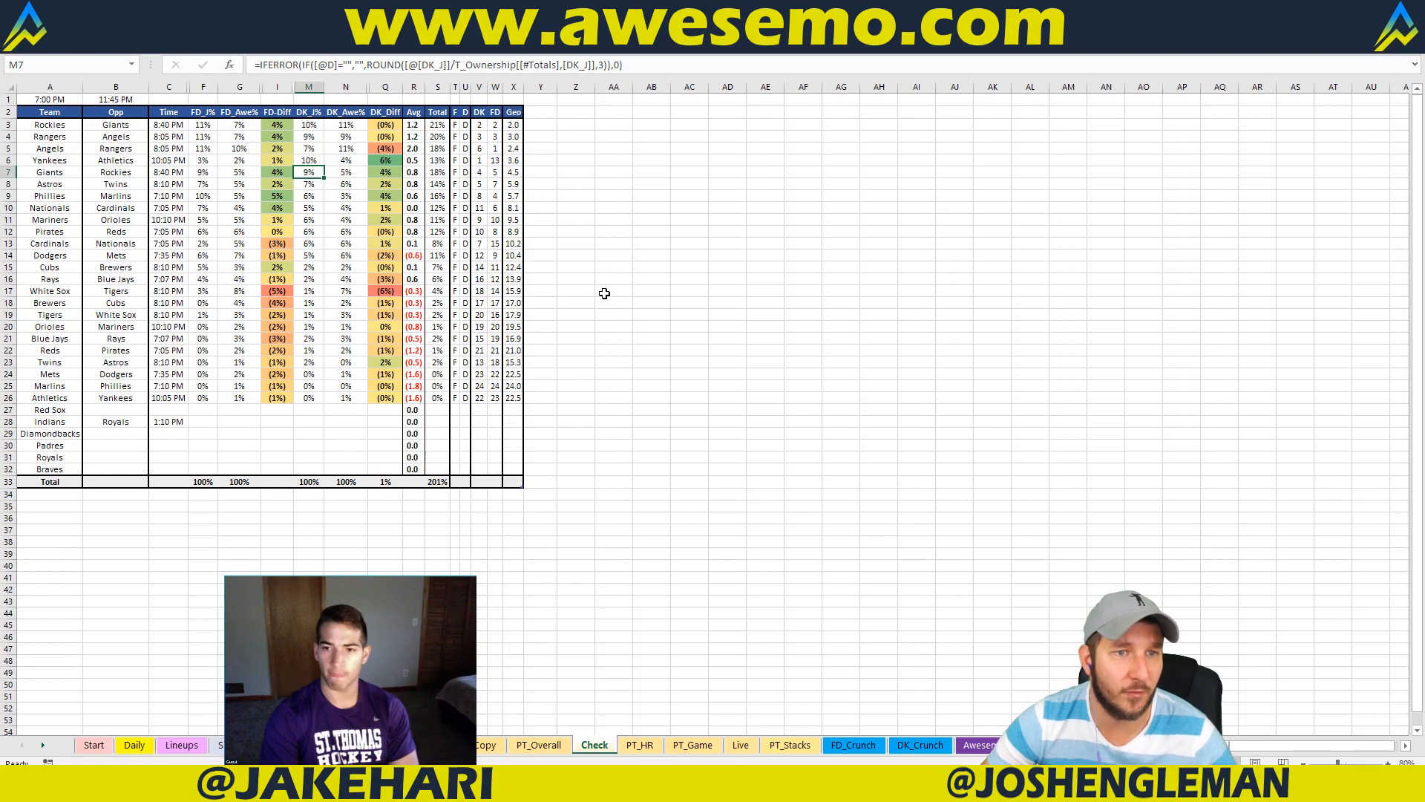
key("ctrl+Page_Up")
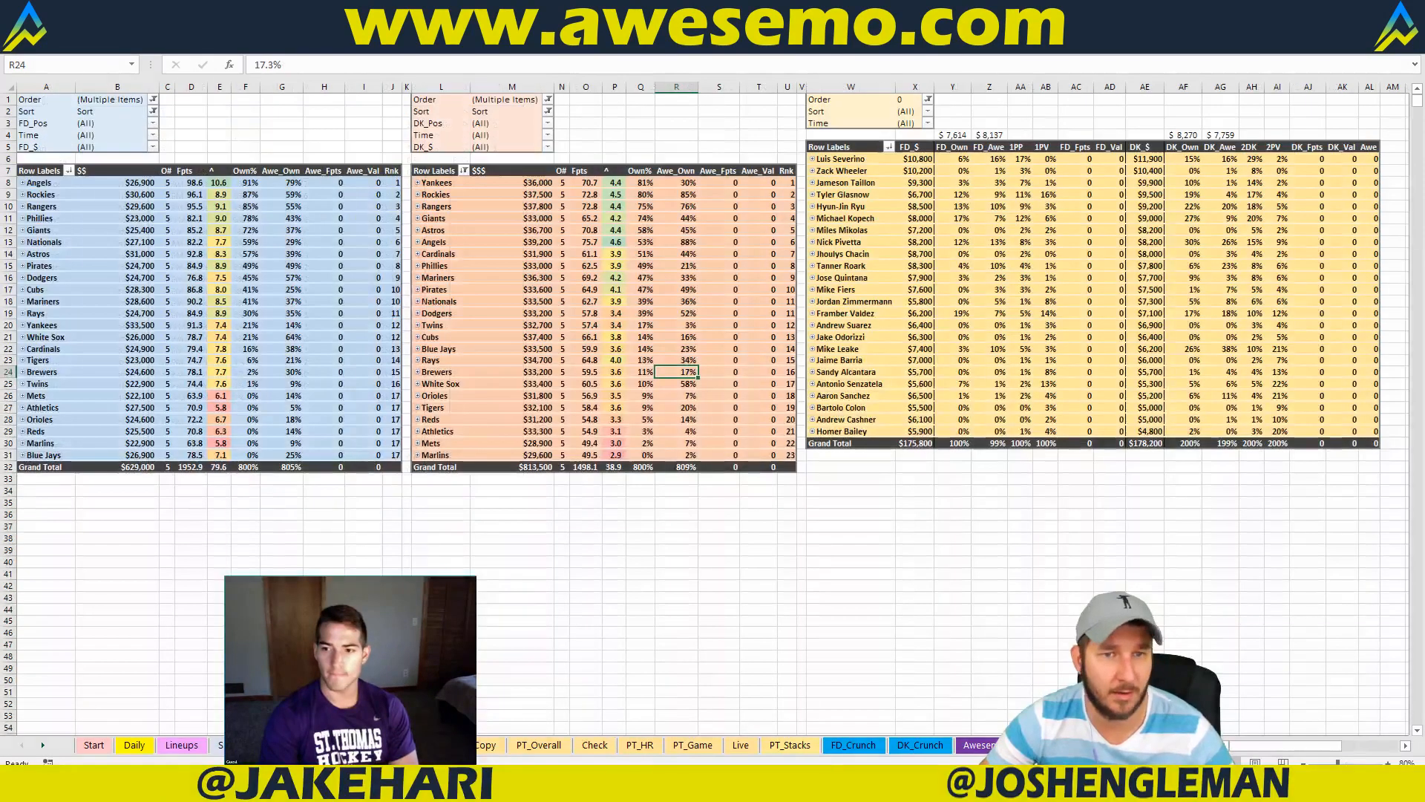
key("ctrl+Page_Up")
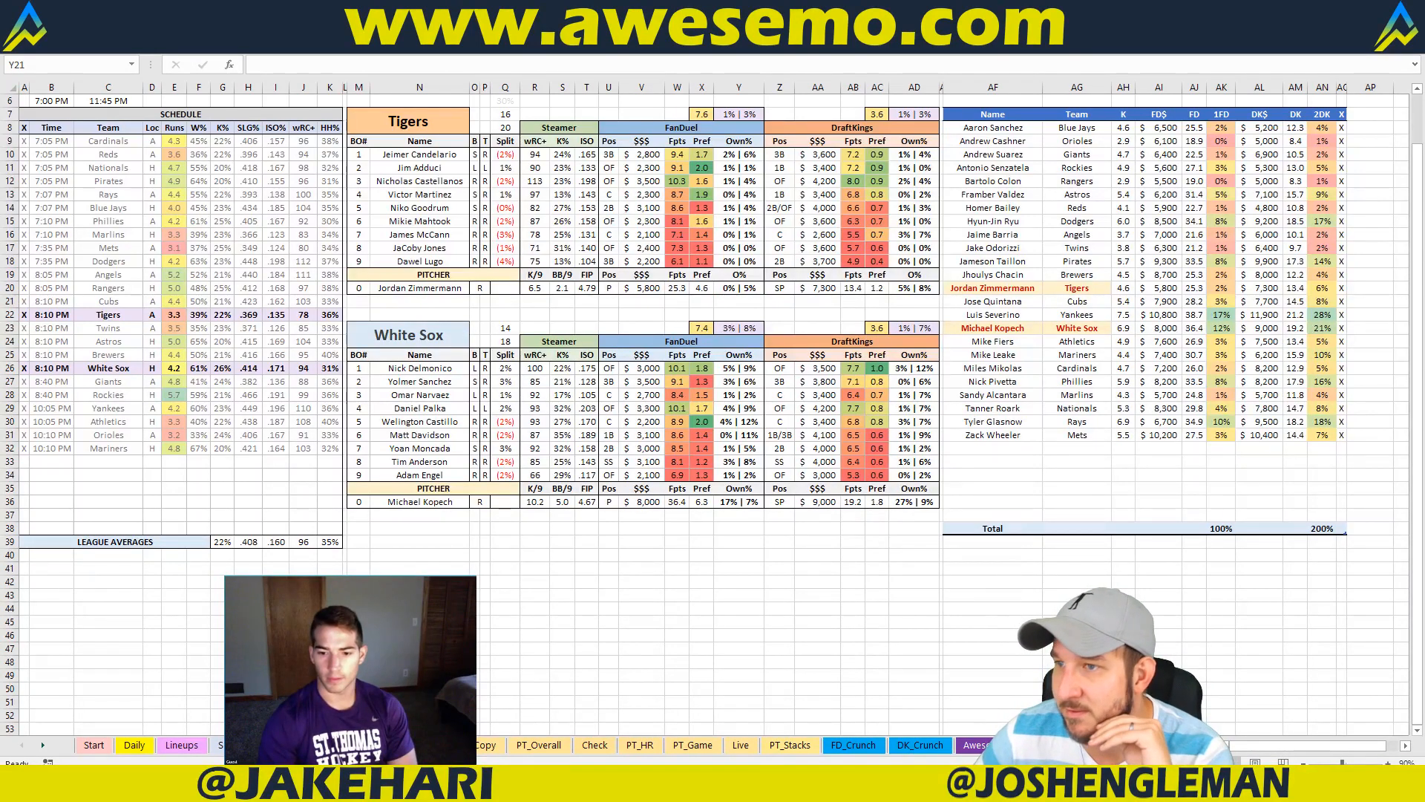
left_click(508, 558)
left_click(481, 502)
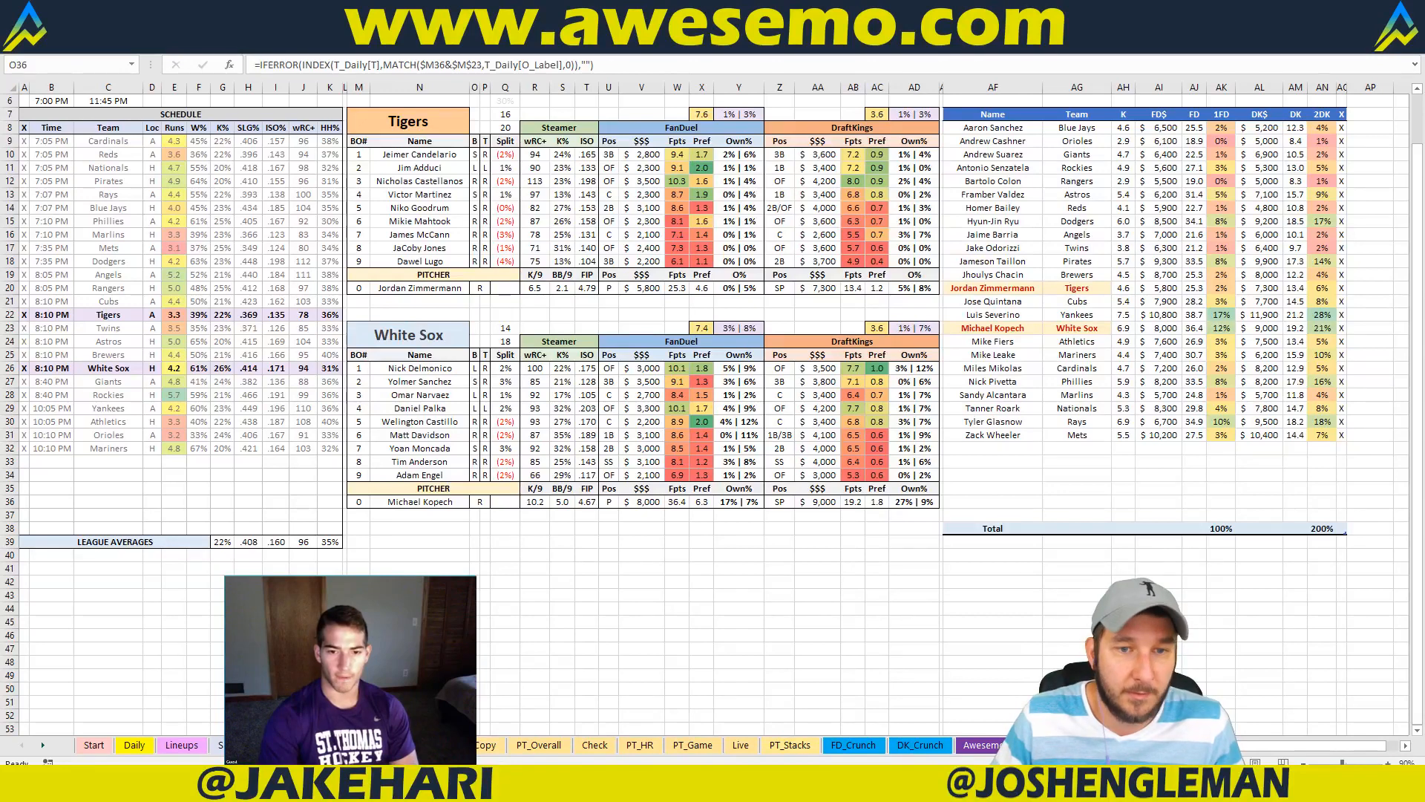
left_click(434, 121)
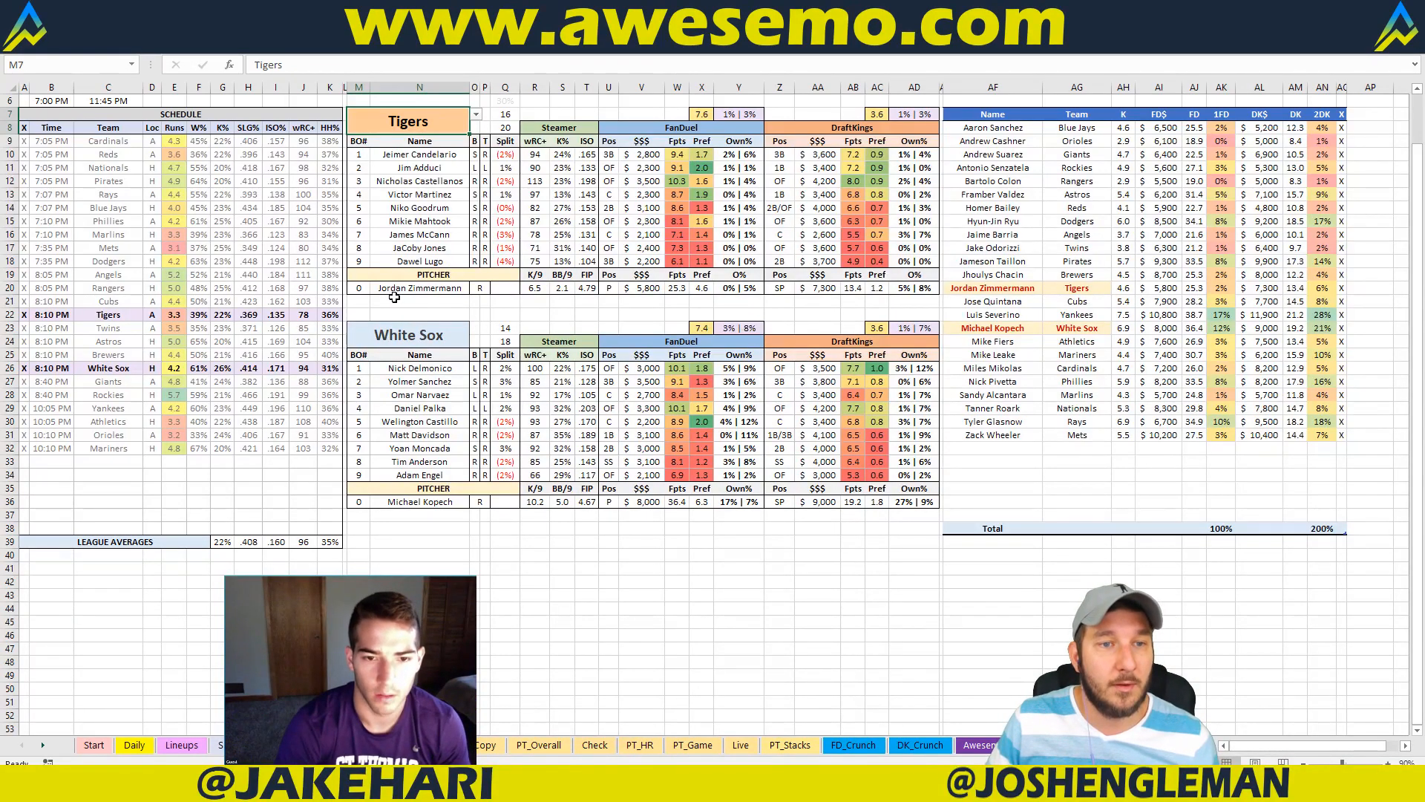
left_click(365, 302)
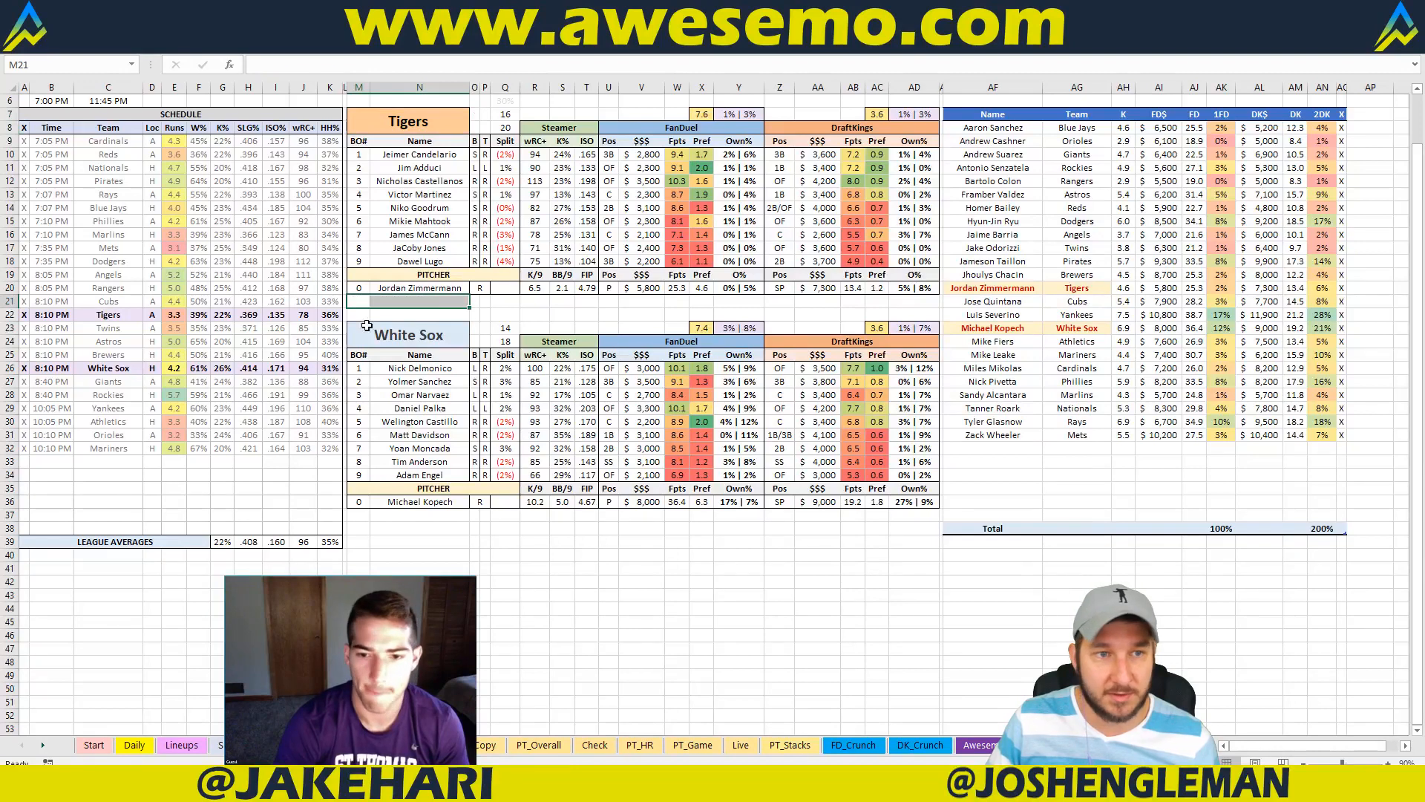
mouse_move(365, 301)
left_mouse_down()
mouse_move(757, 337)
mouse_move(902, 312)
mouse_move(482, 295)
mouse_move(336, 304)
mouse_move(352, 301)
left_mouse_up()
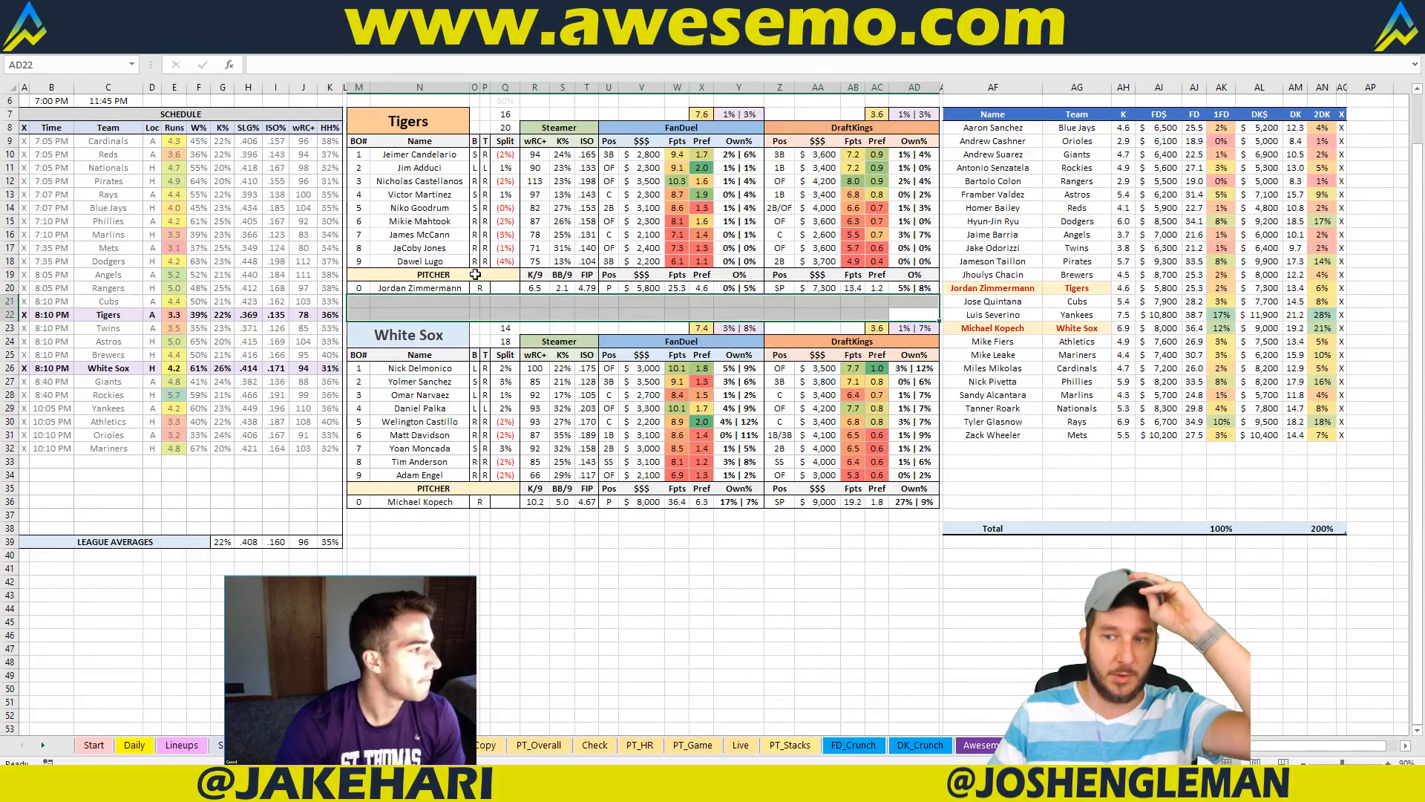
Step: Change the matchup table's team from Tigers to Twins
left_click(438, 125)
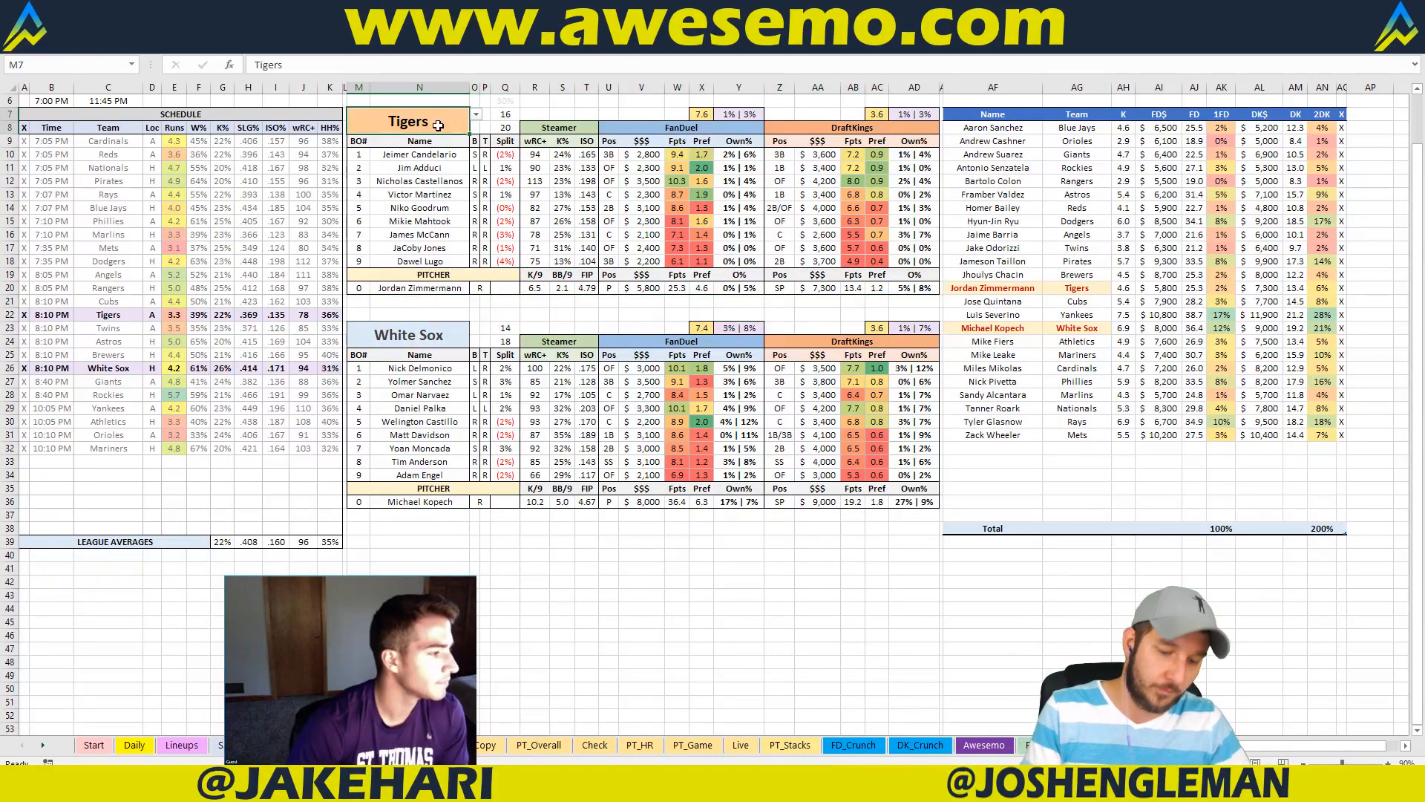
type("Twins")
key("Return")
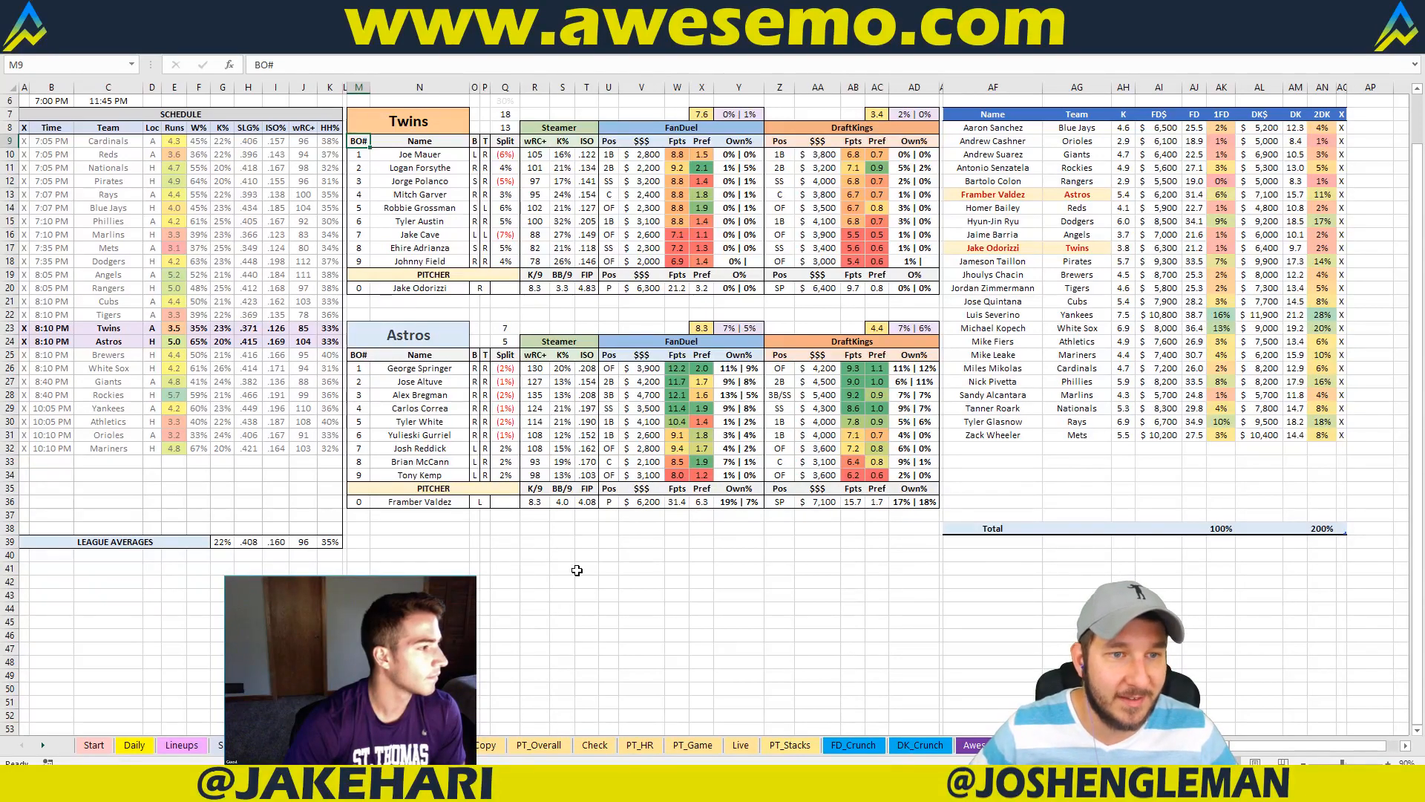
left_click(701, 582)
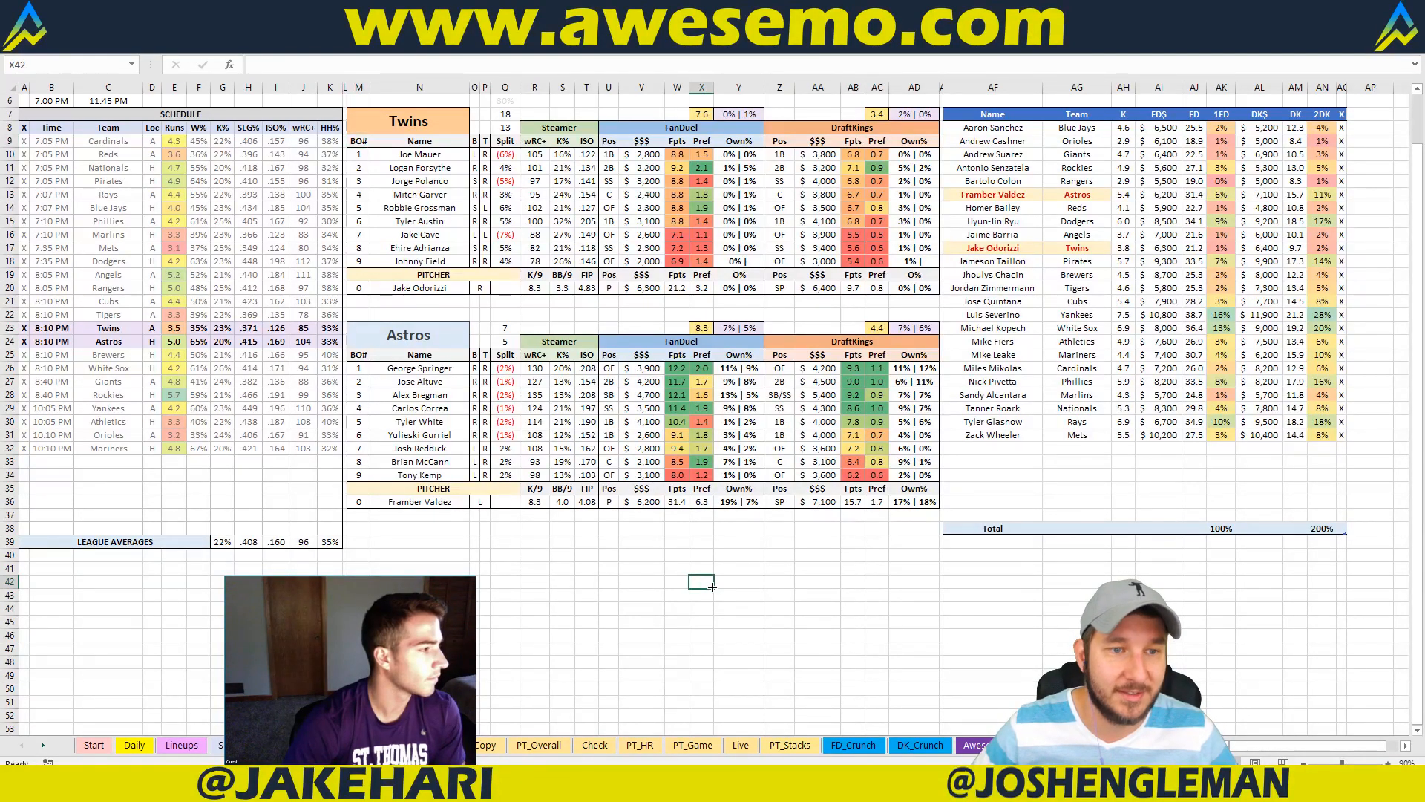
left_click(538, 607)
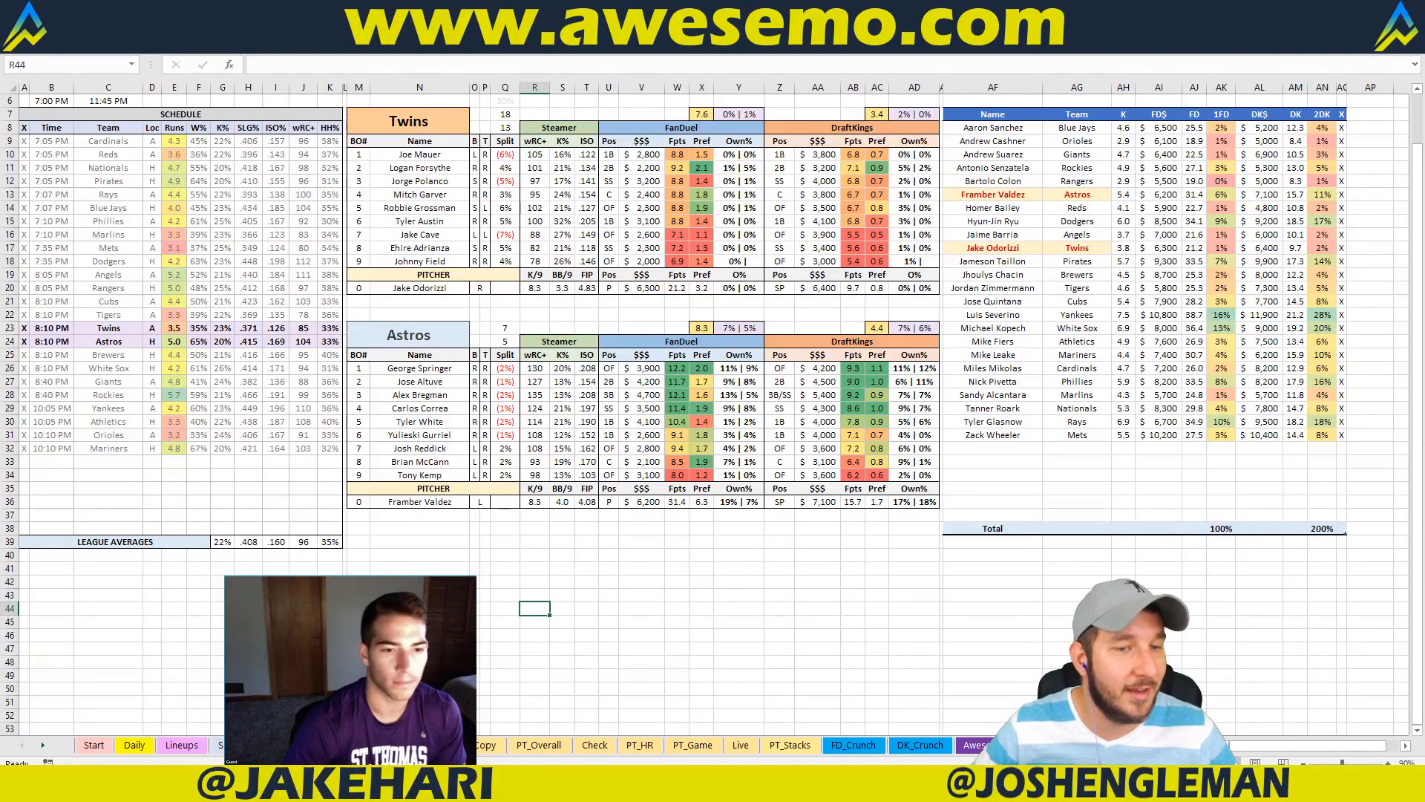
Step: Switch to FanGraphs, look up Framber Valdez and examine his 2018 game log
left_click(269, 783)
left_click(441, 119)
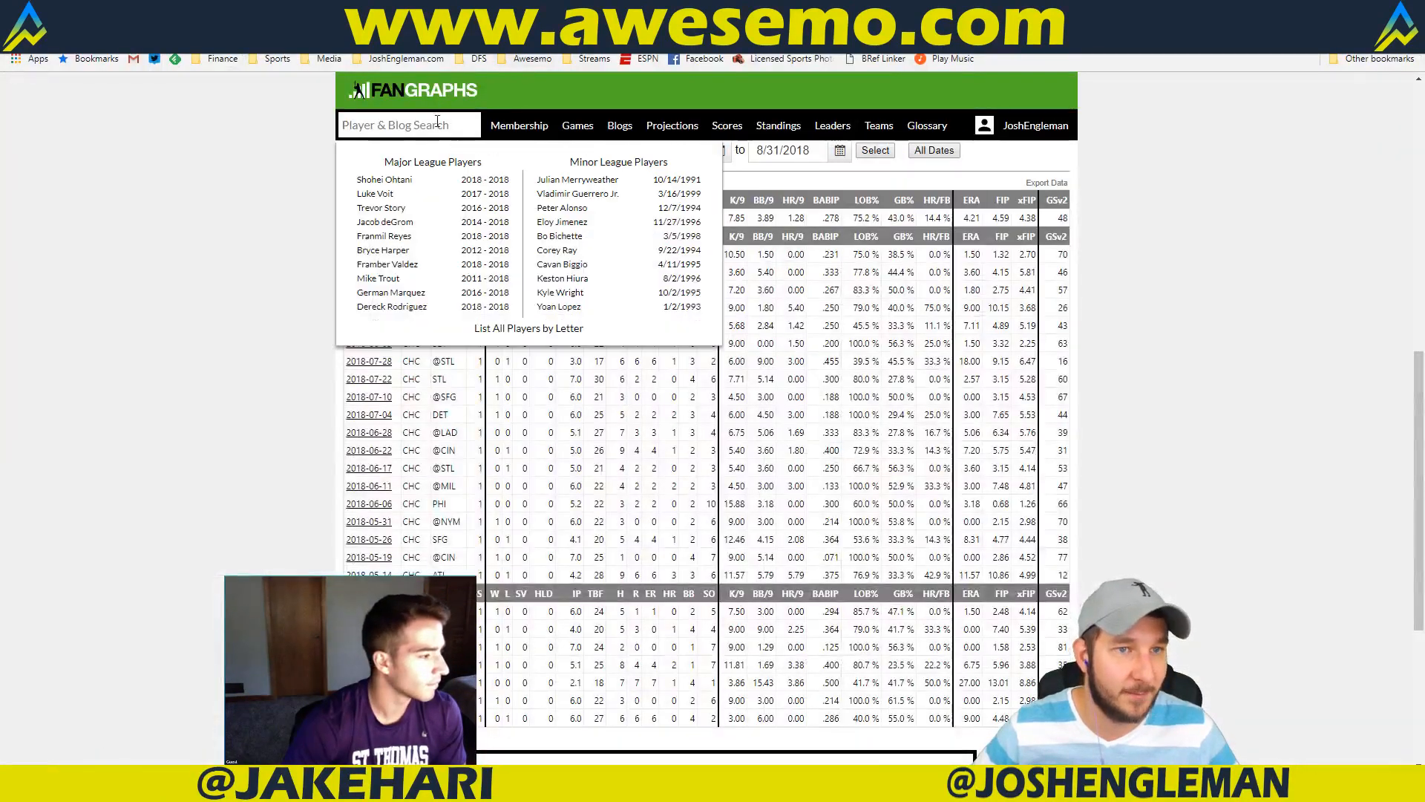
type("framber valdez")
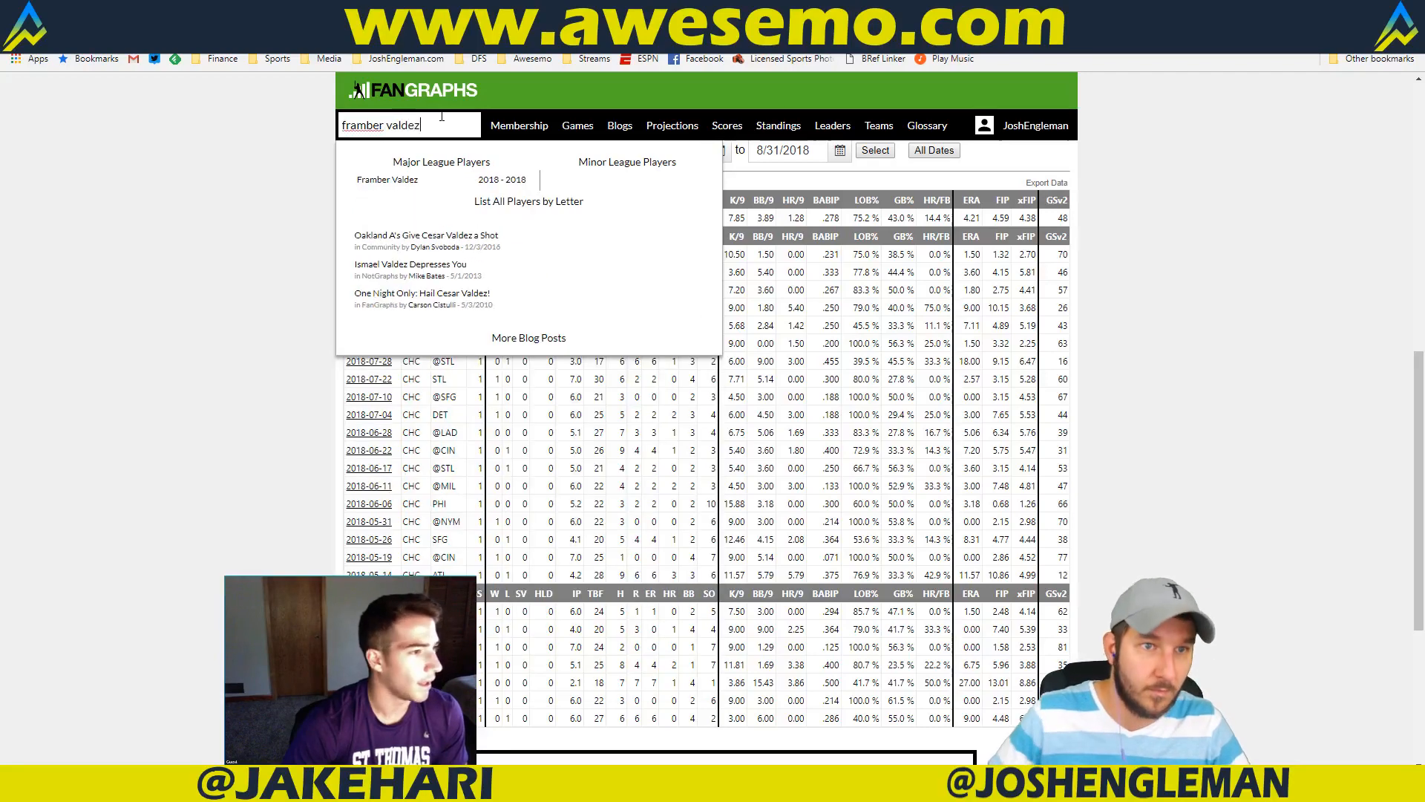
left_click(401, 180)
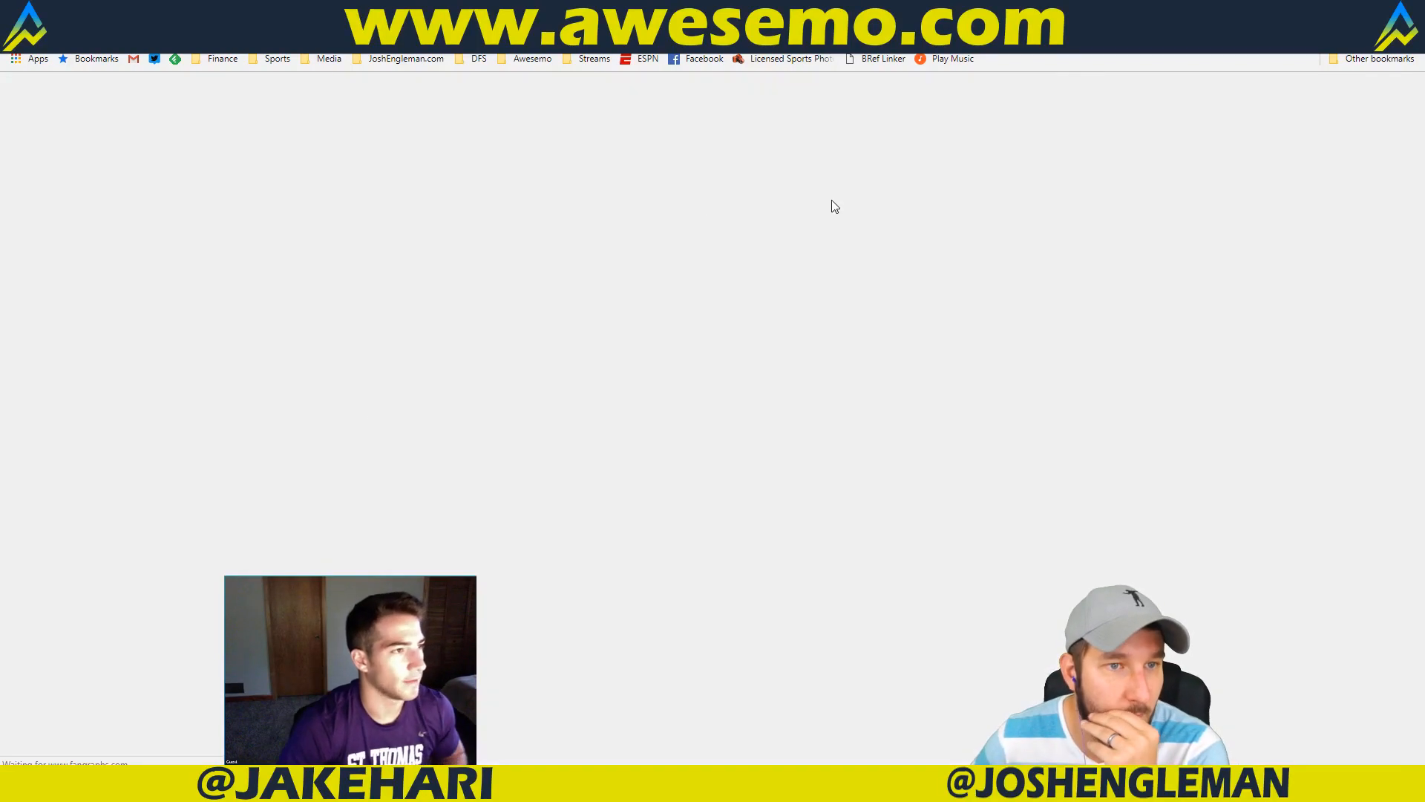
scroll(1081, 334, "down", 4)
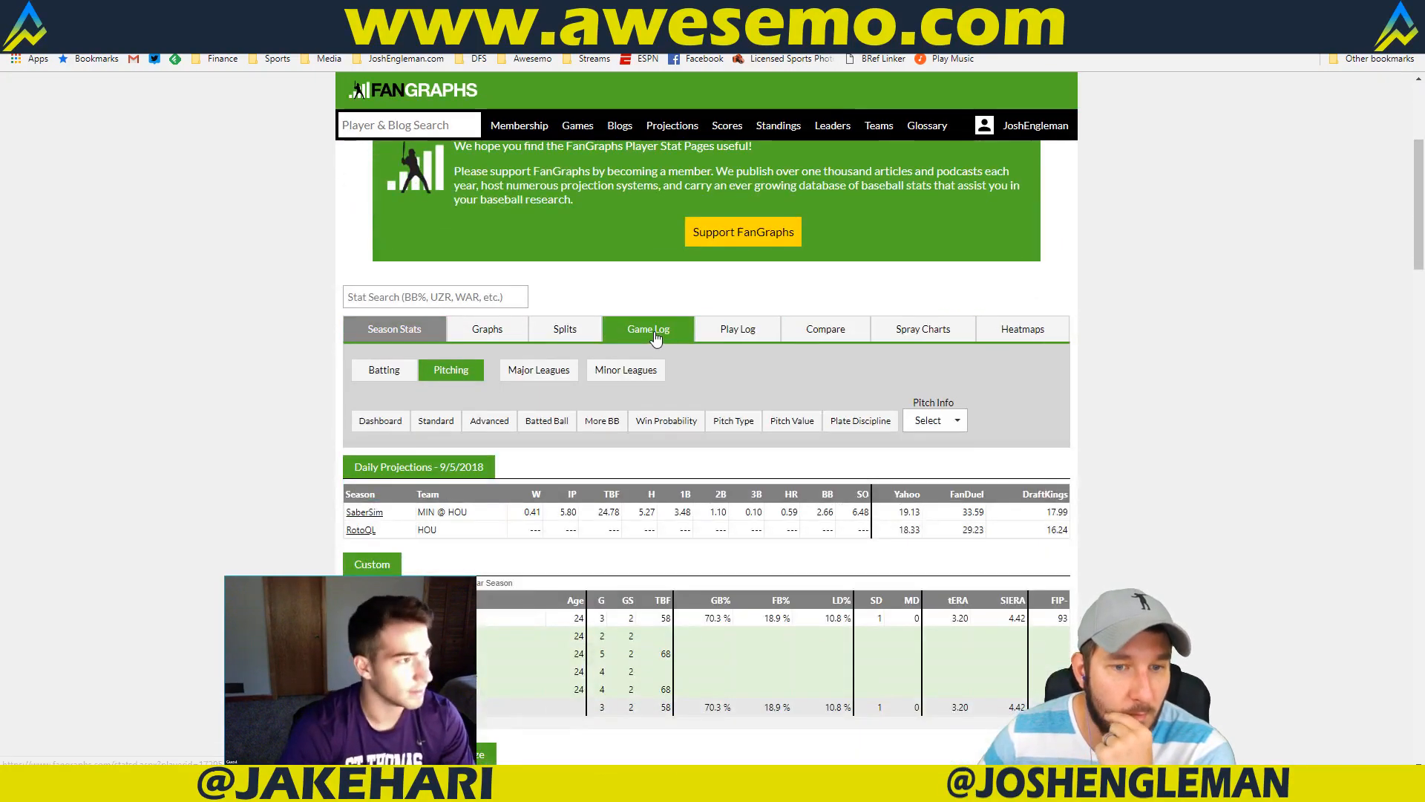
left_click(653, 336)
scroll(1137, 361, "down", 7)
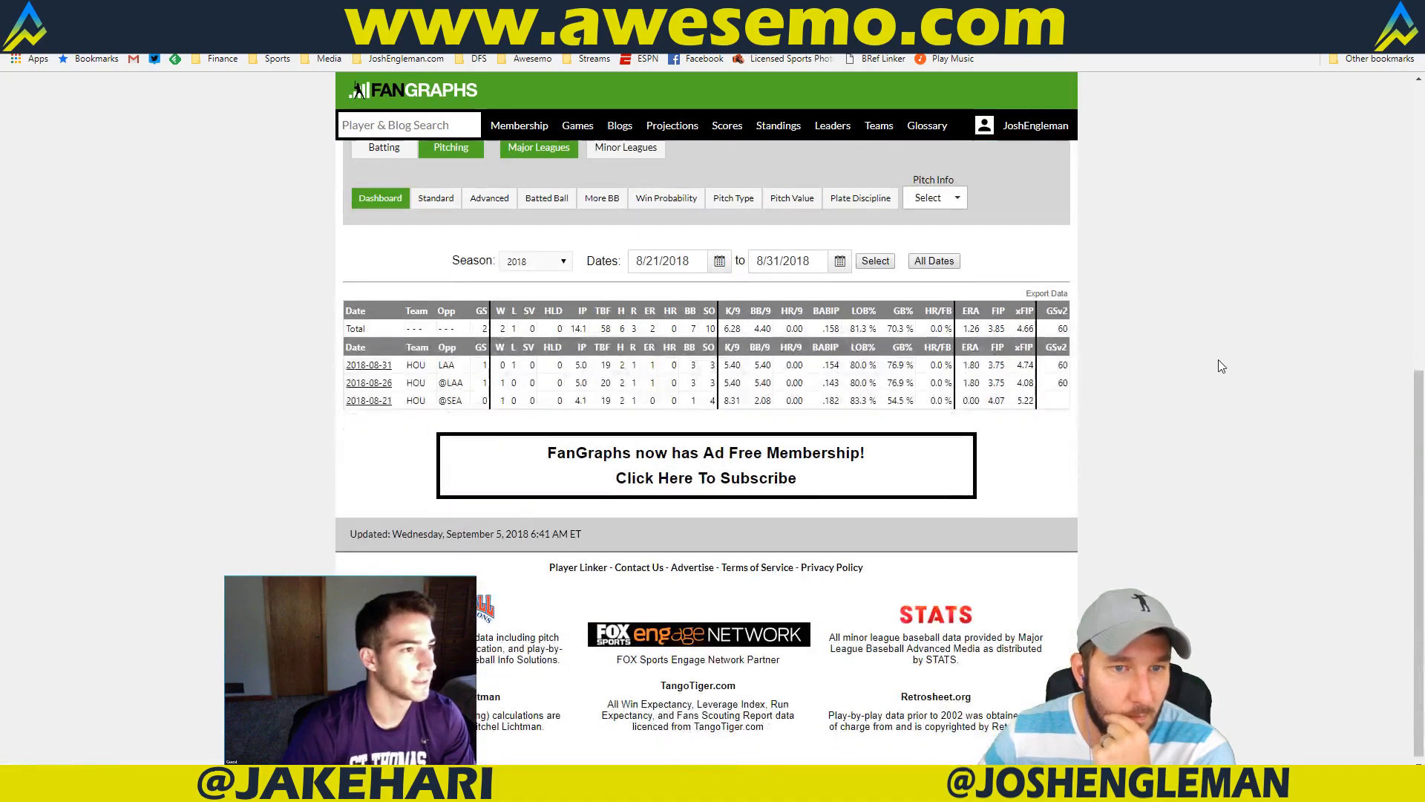
Step: Back in the workbook, set Home_IP to 5.3 for the 09/05/18 Twins at Astros game and return to the Daily sheet
key("alt+Tab")
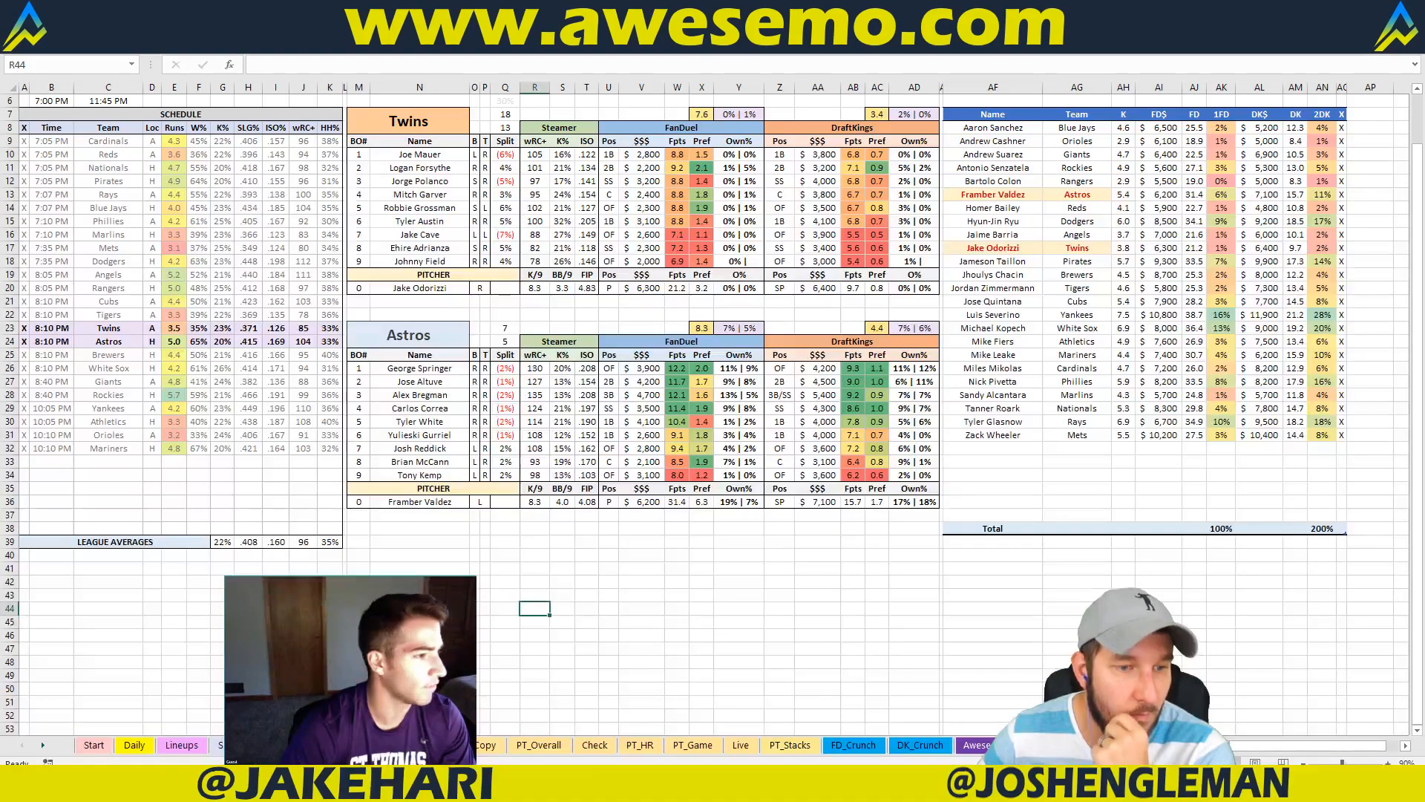
left_click(236, 745)
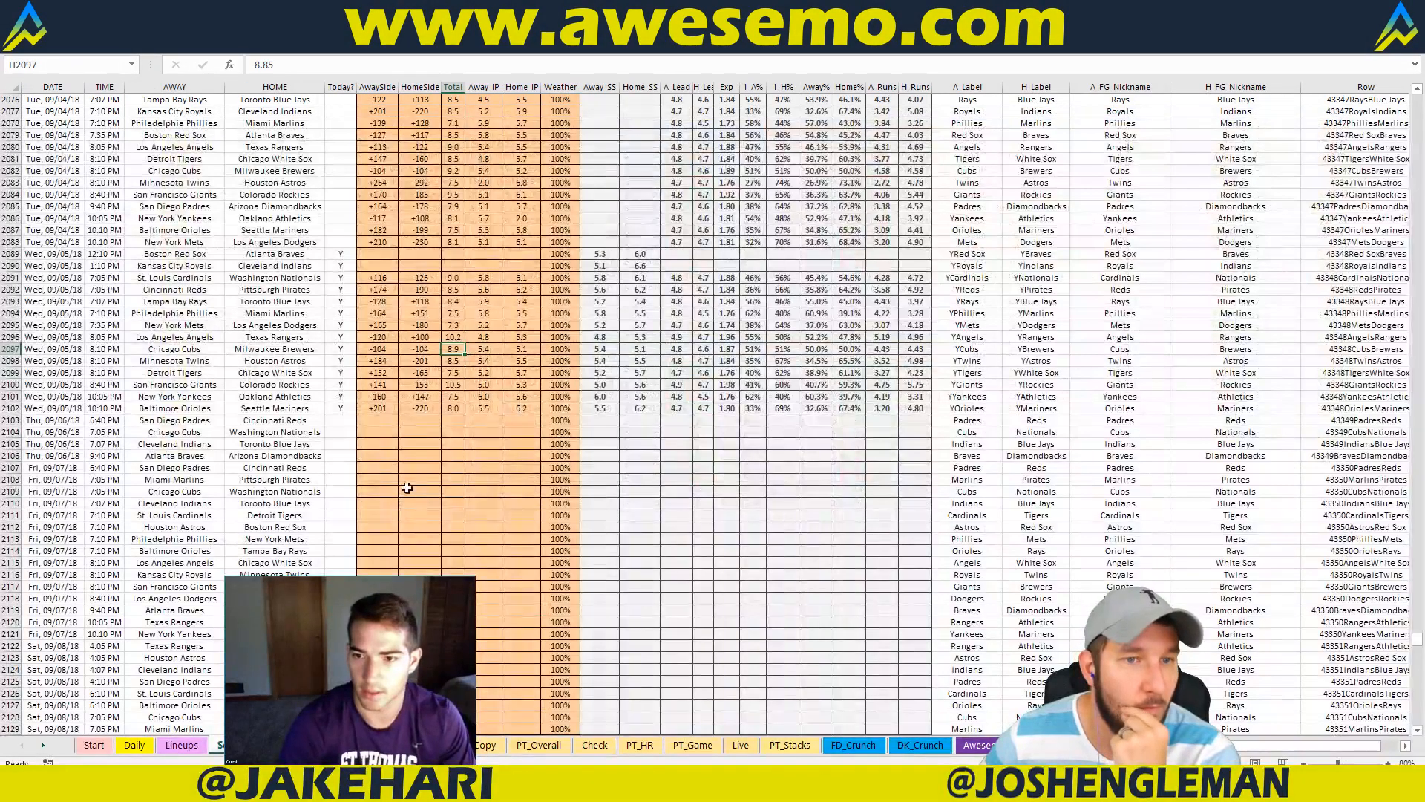
left_click(533, 360)
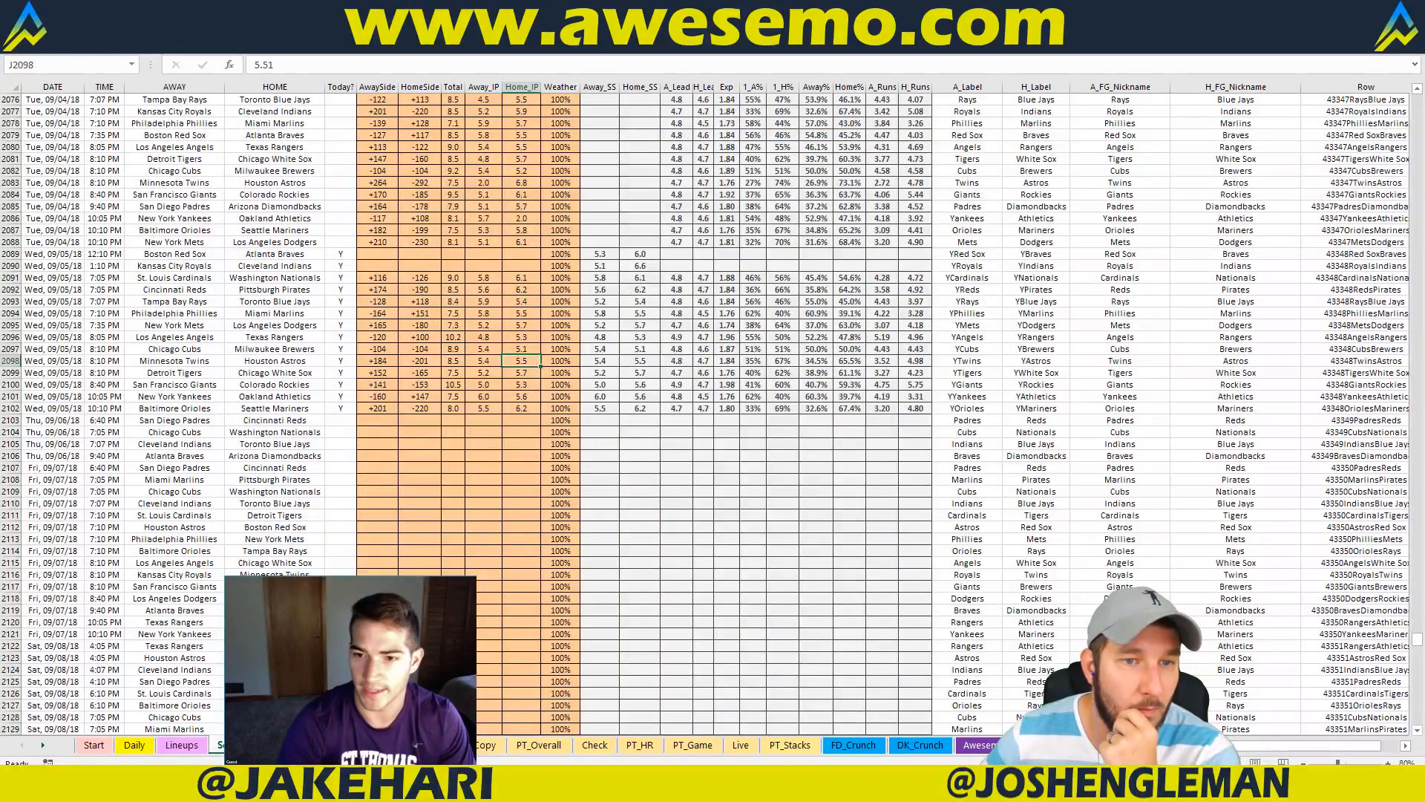
type("5.")
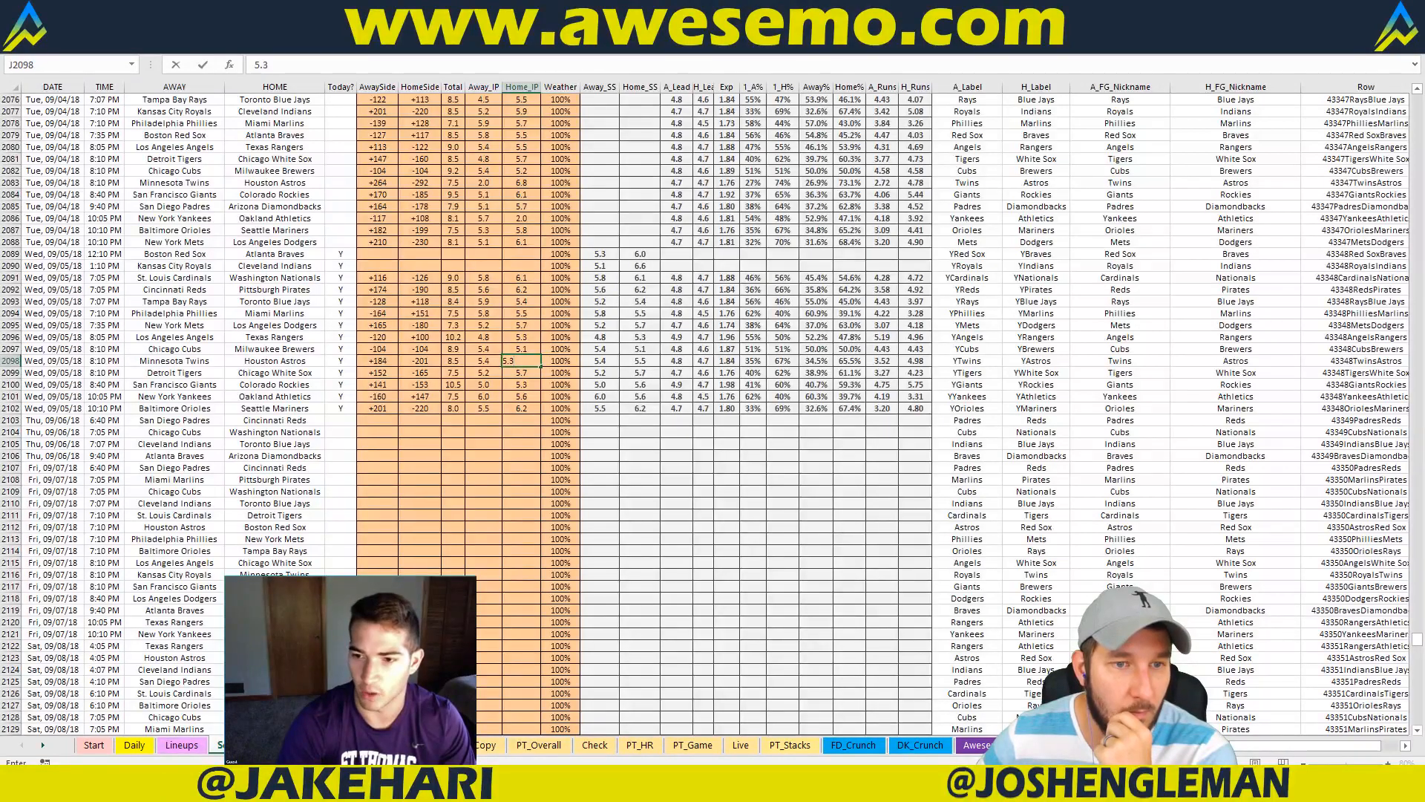
key("Return")
left_click(296, 745)
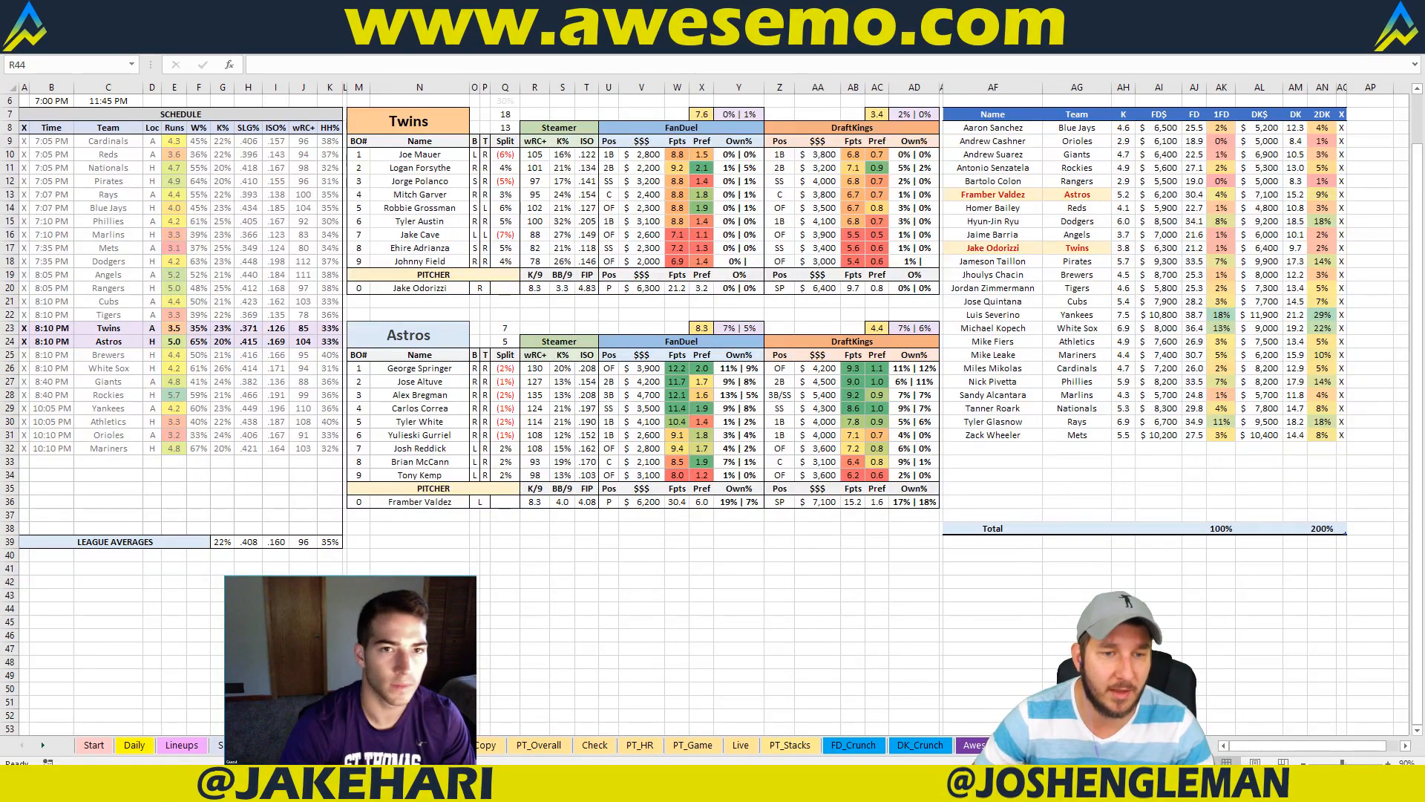
Step: Compare the Twins and Astros matchup with the ownership pivot tables, and check the pitchers' DraftKings salaries
left_click(438, 745)
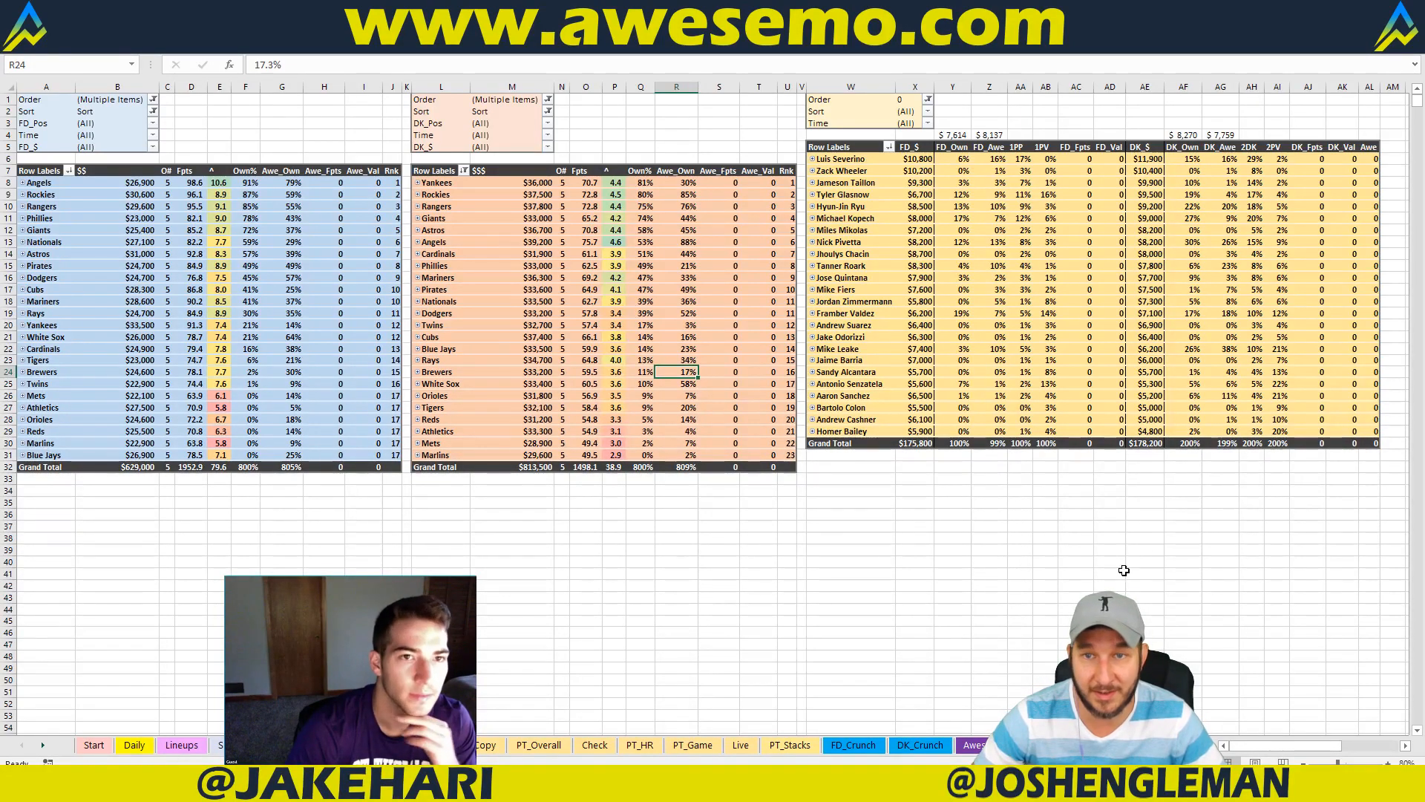
left_click(371, 745)
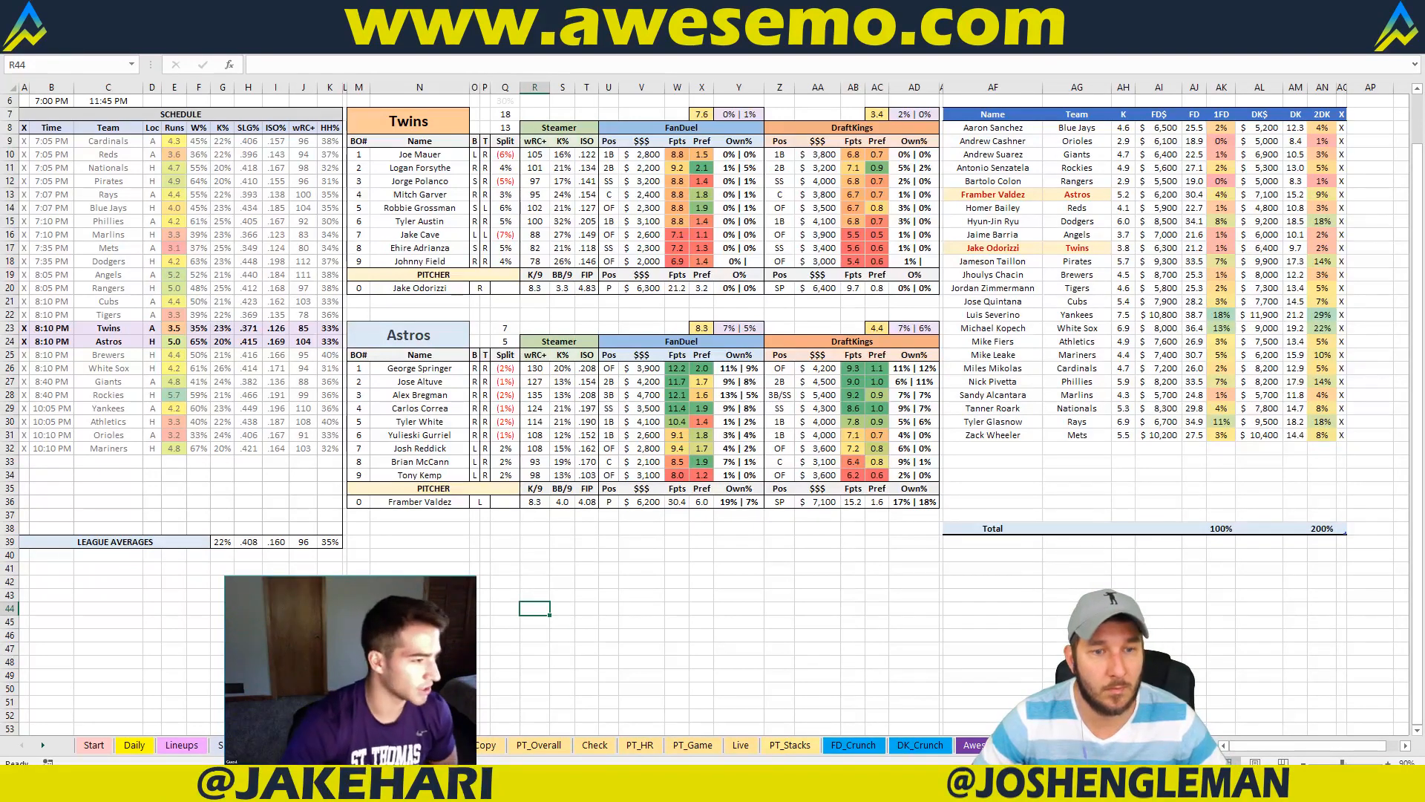
key("ctrl+Page_Down")
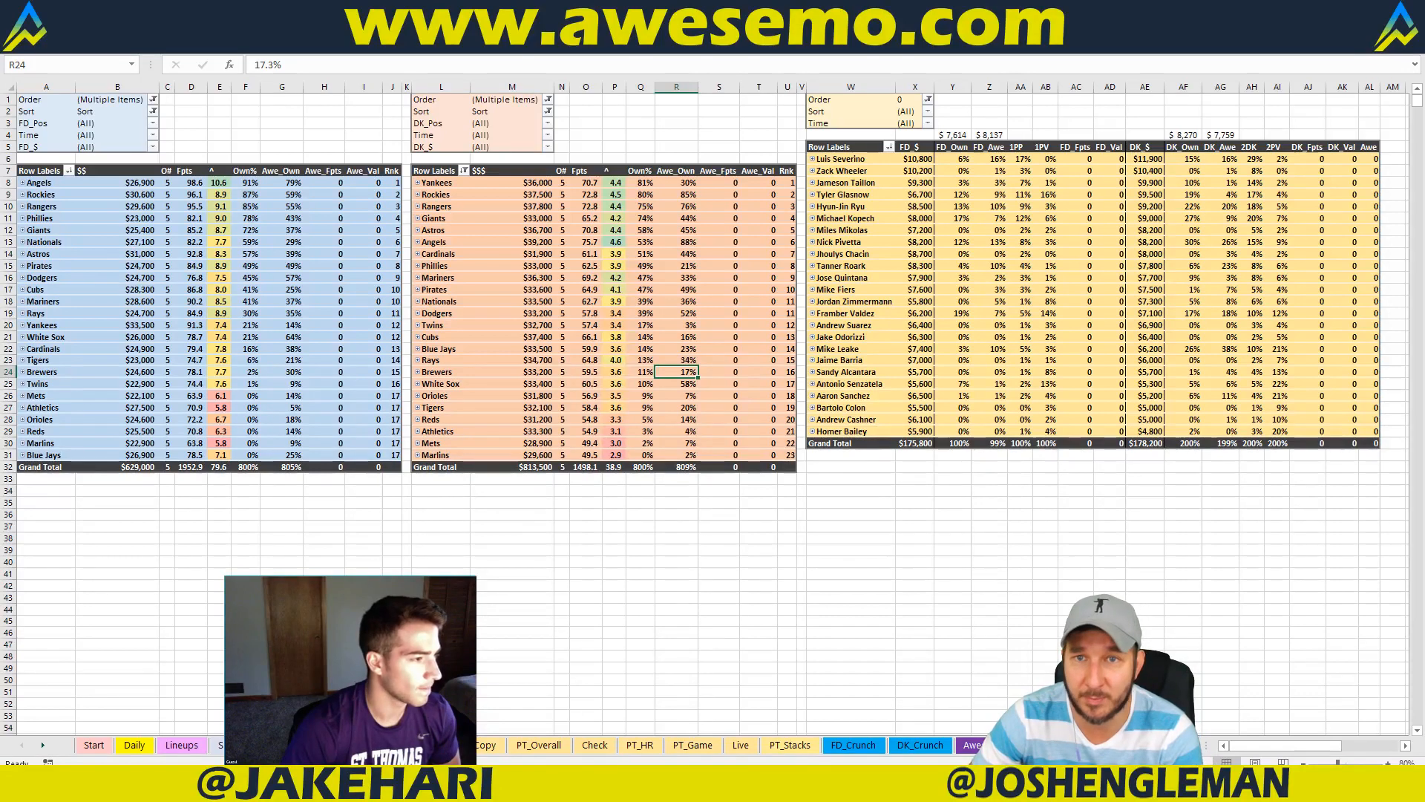
left_click(1146, 158)
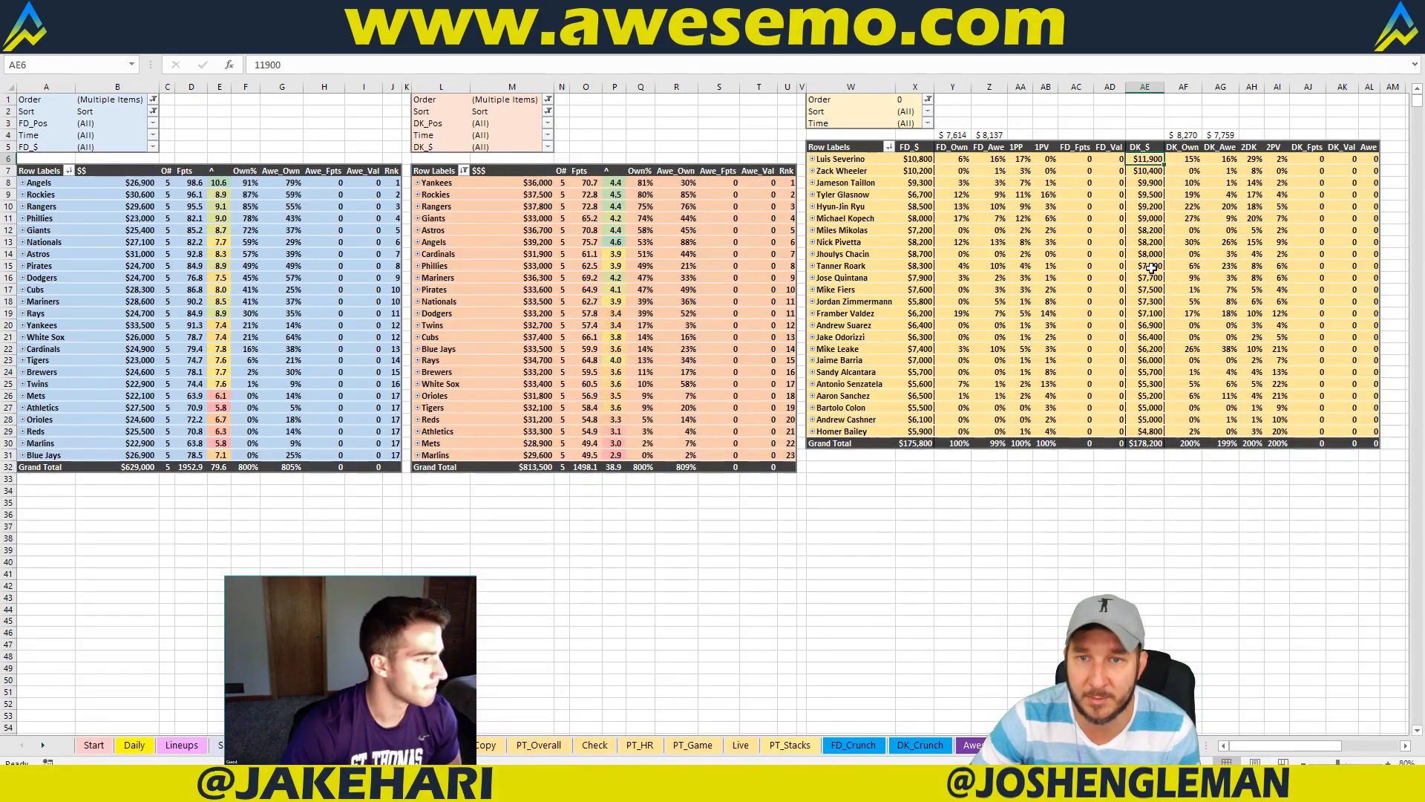
Step: Review the pitchers' DraftKings salaries in the pivot table, and examine Framber Valdez's advanced pitching game log on FanGraphs
left_click(1146, 348)
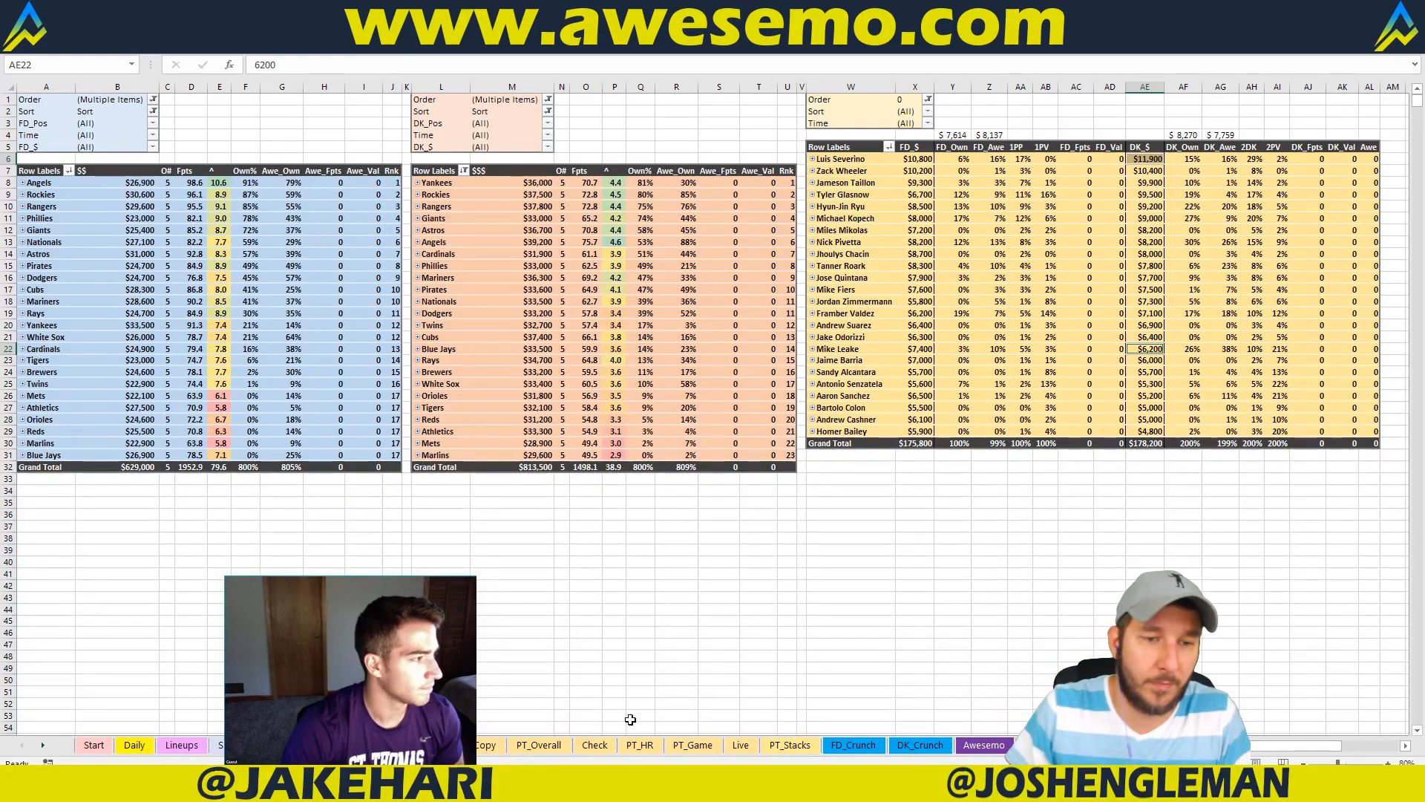
key("ctrl+Page_Up")
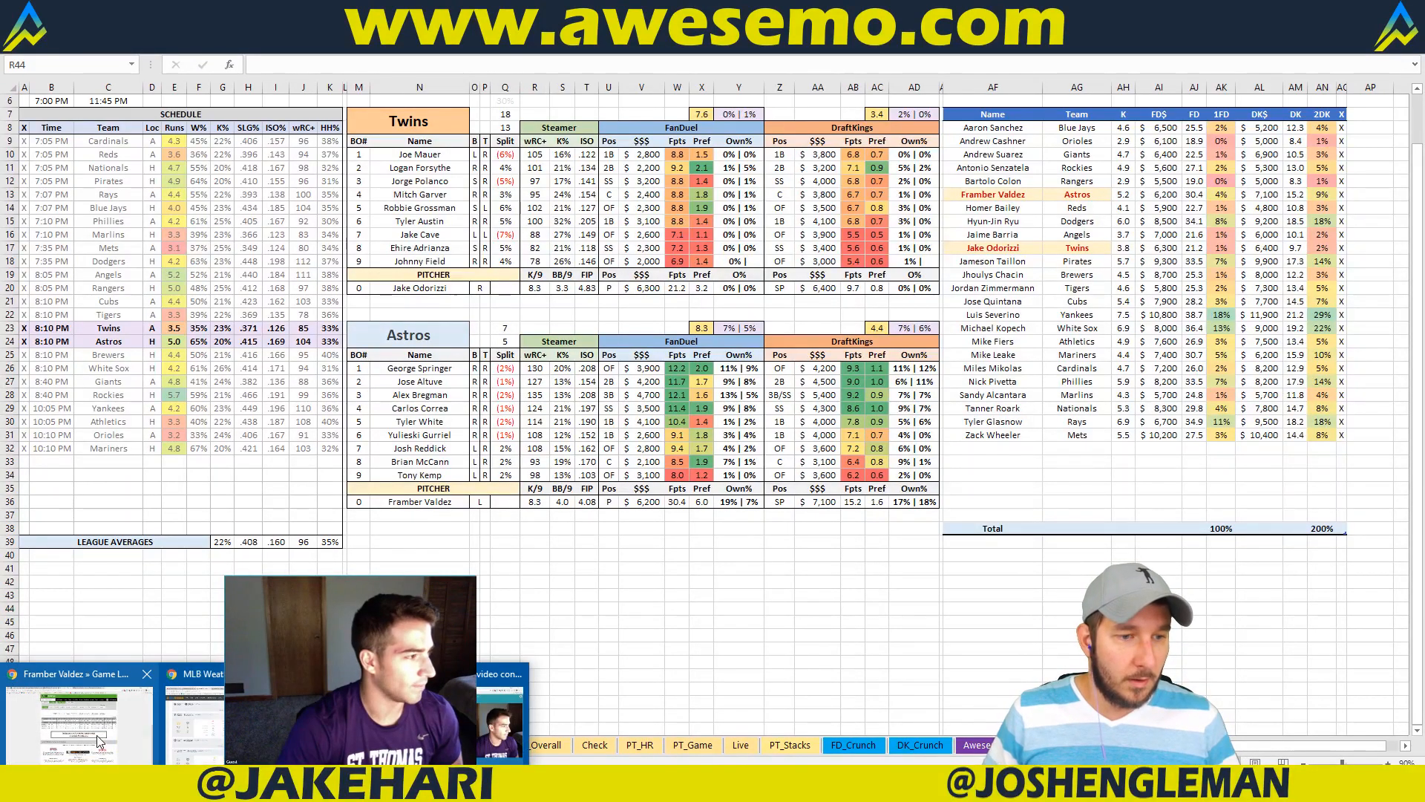
left_click(97, 735)
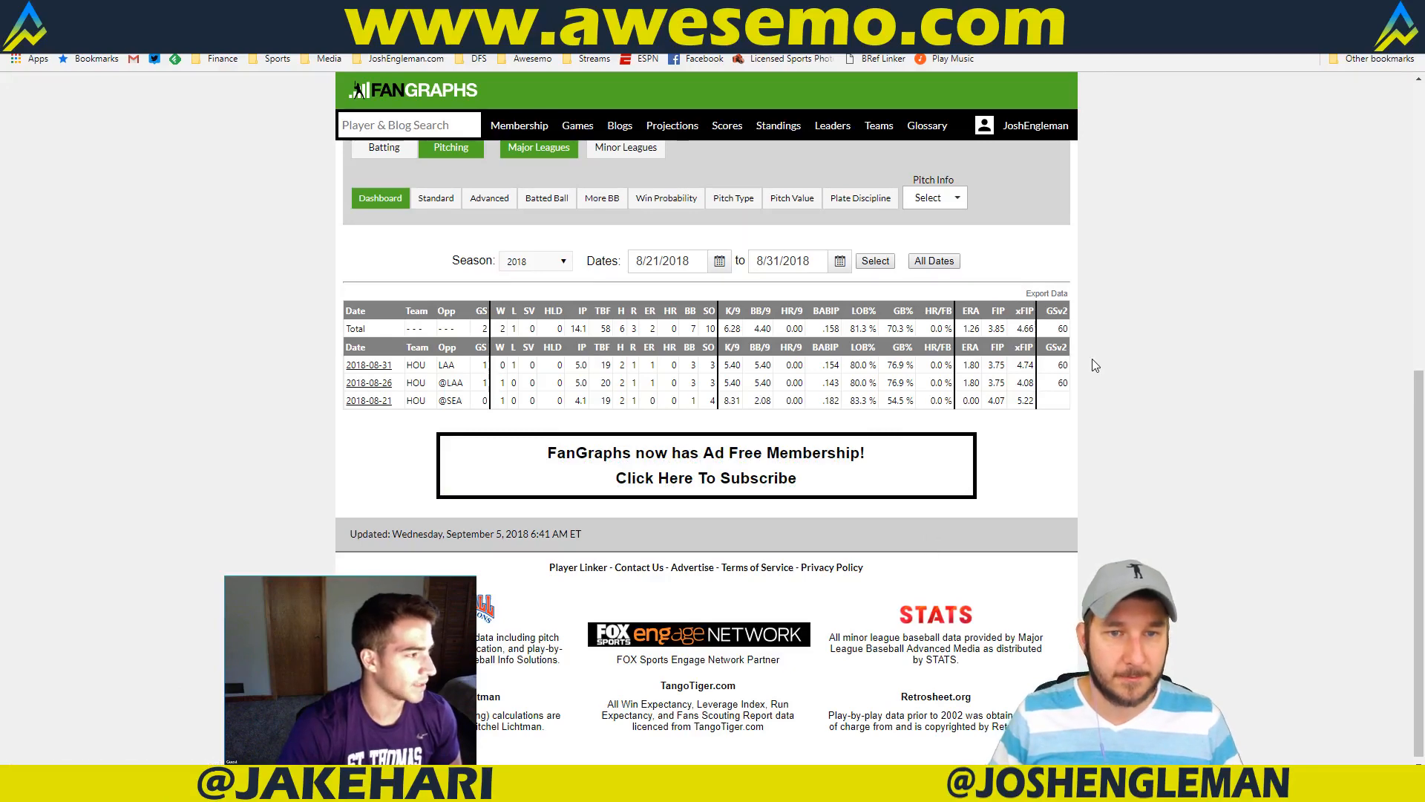
left_click(488, 199)
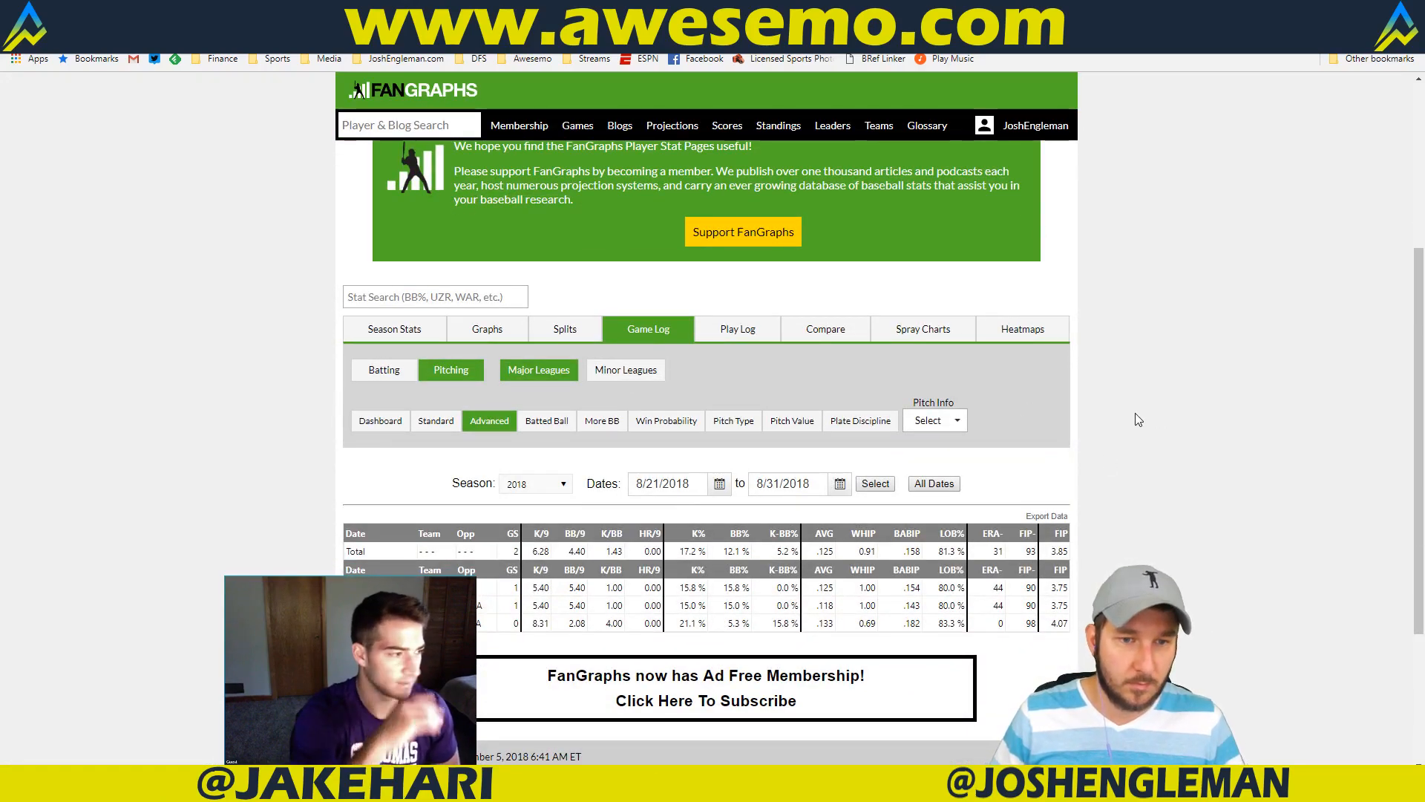
Step: Return to the workbook and recheck the ownership pivot tables against the Daily sheet's Twins and Astros matchup
key("alt+Tab")
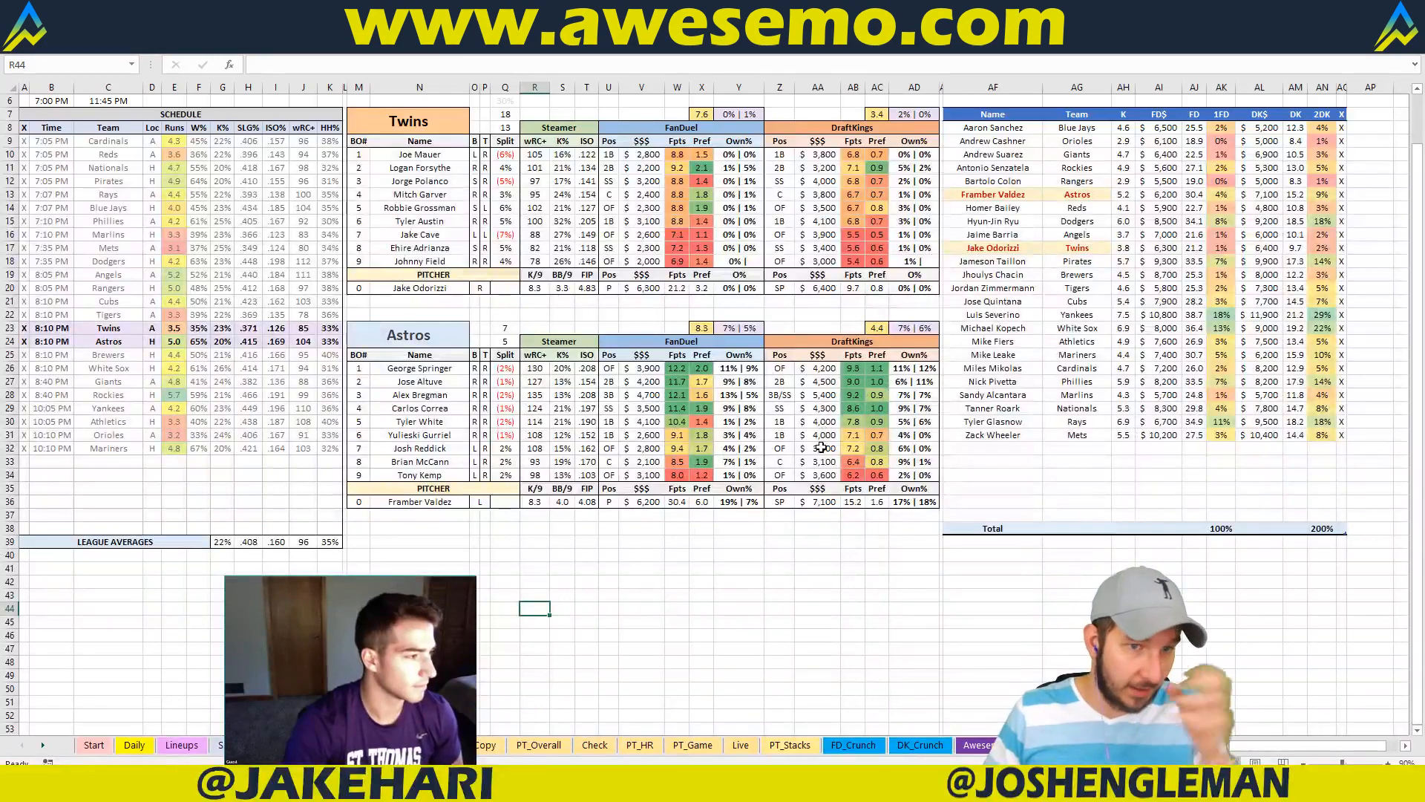
left_click(438, 744)
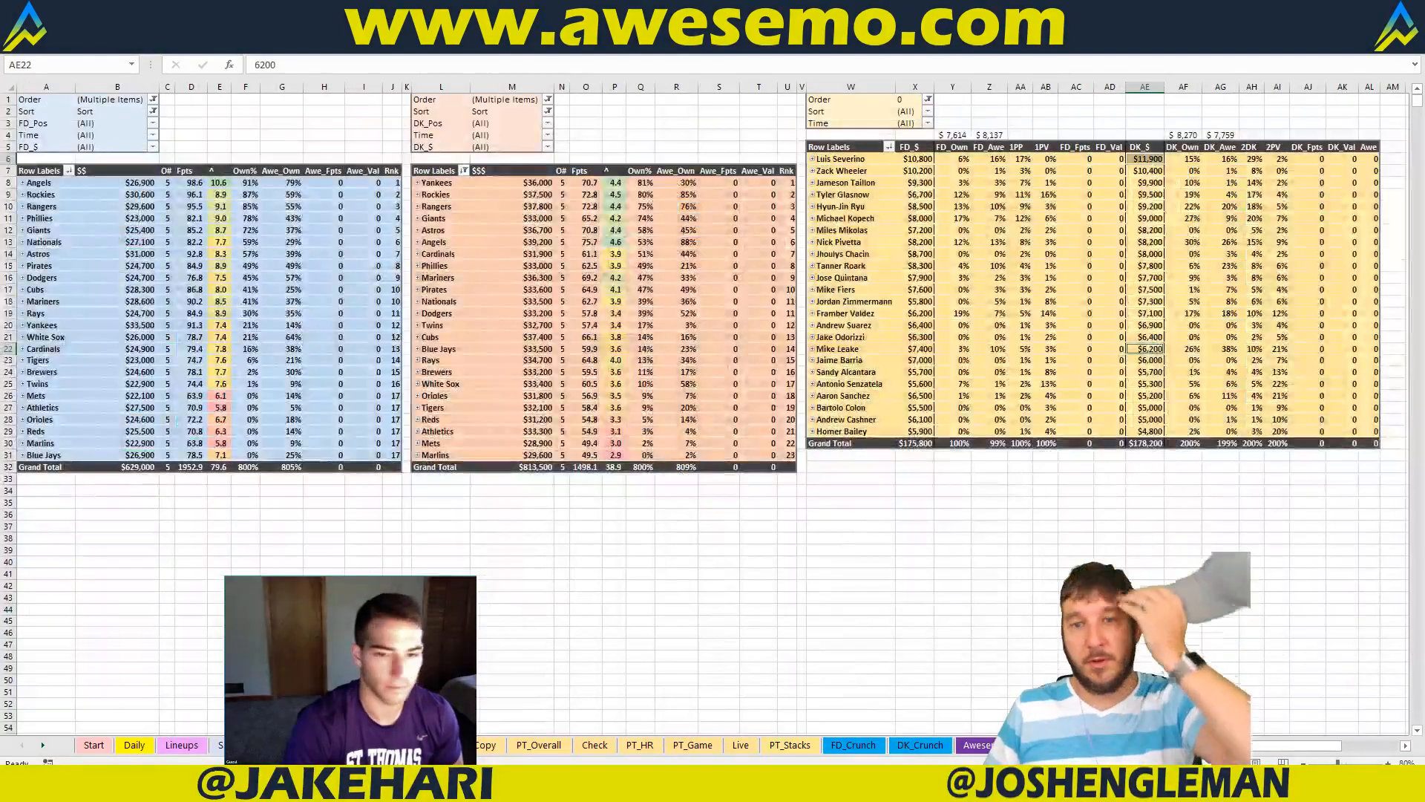
left_click(371, 745)
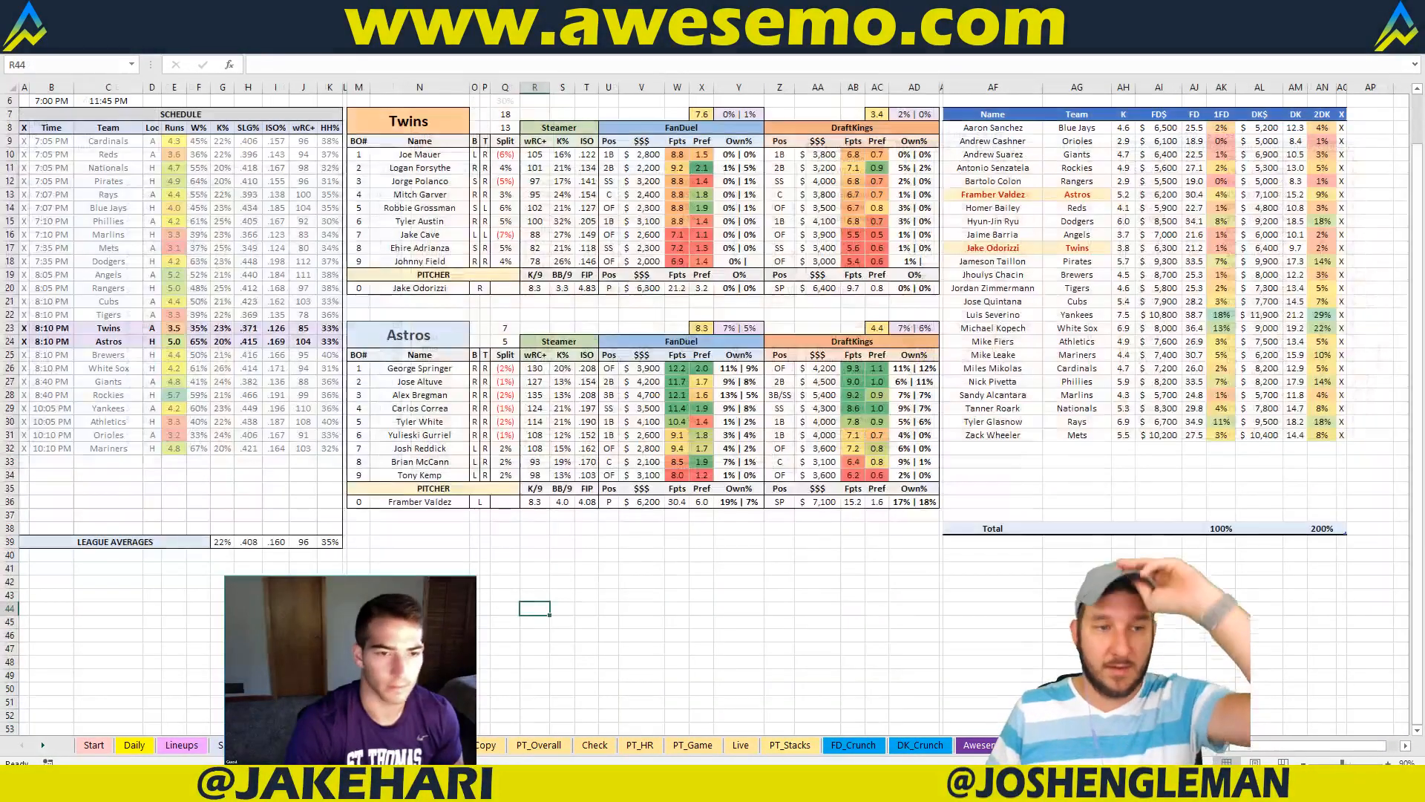
left_click(505, 674)
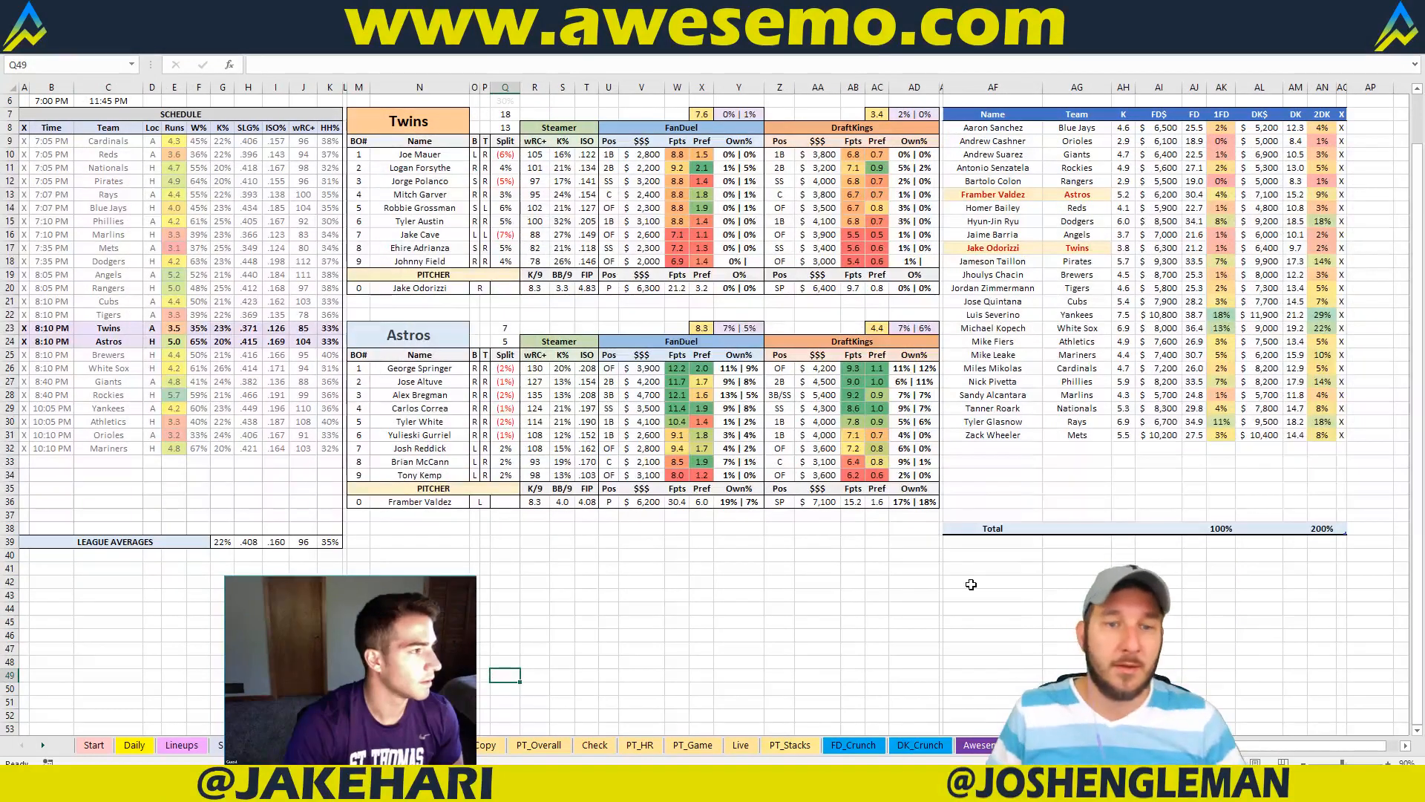
left_click(852, 568)
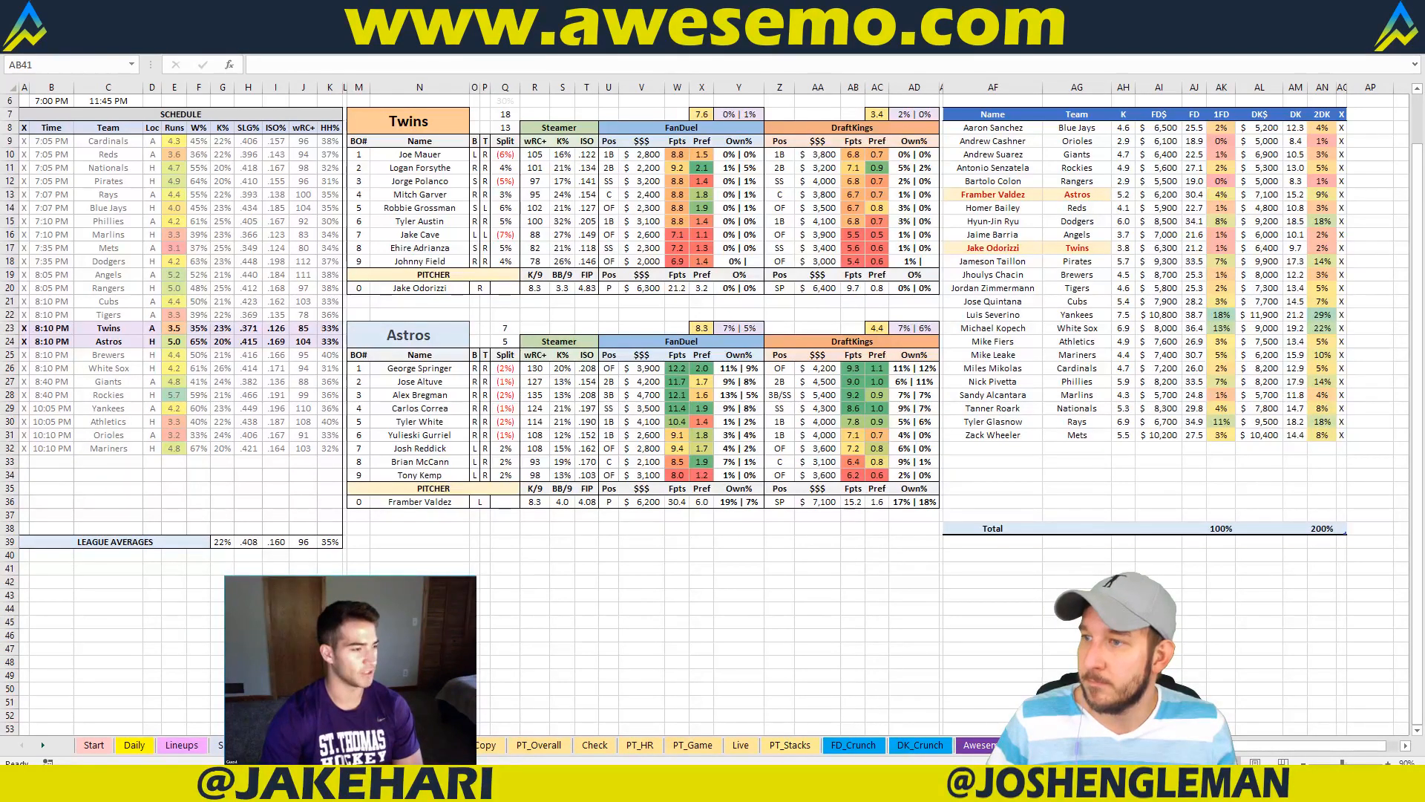
left_click(413, 560)
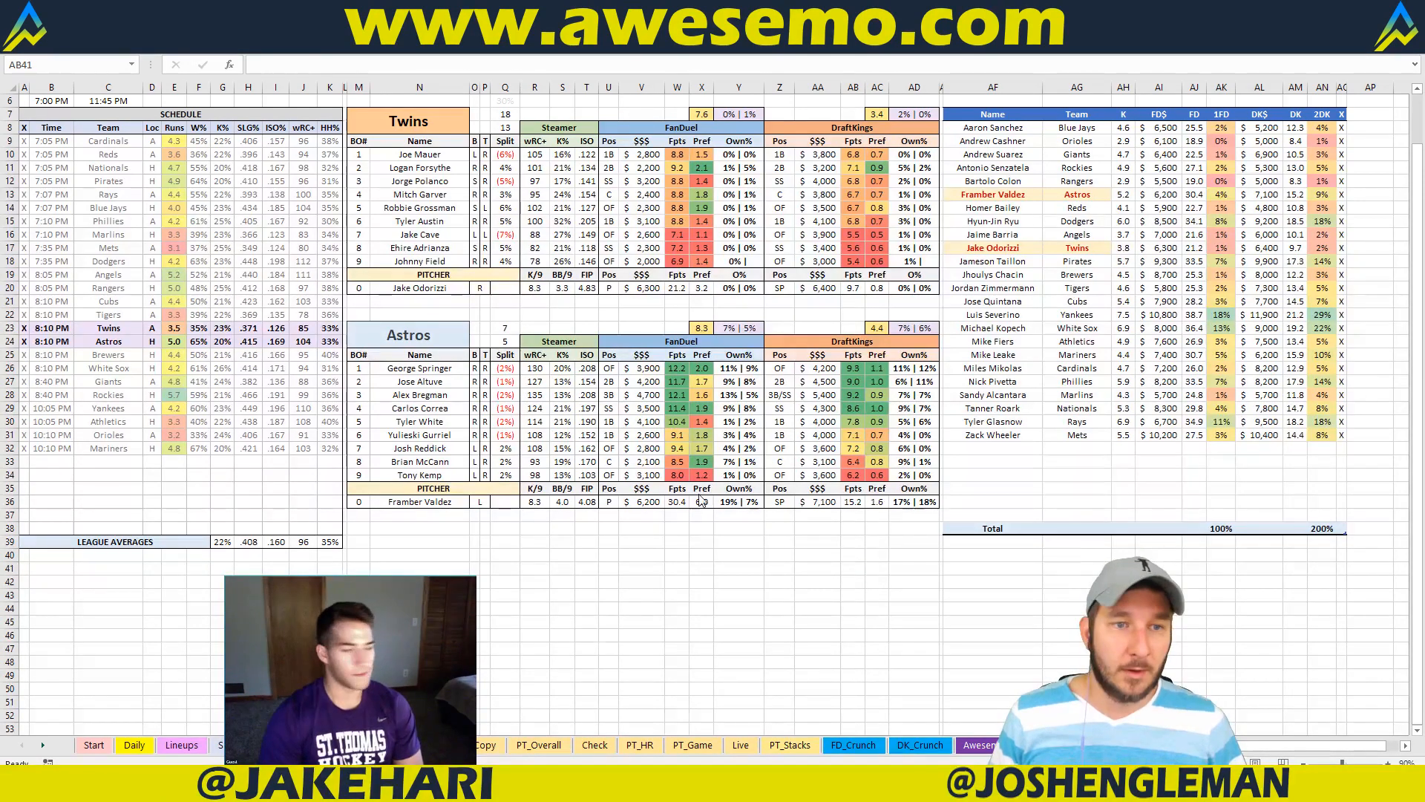
left_click(739, 488)
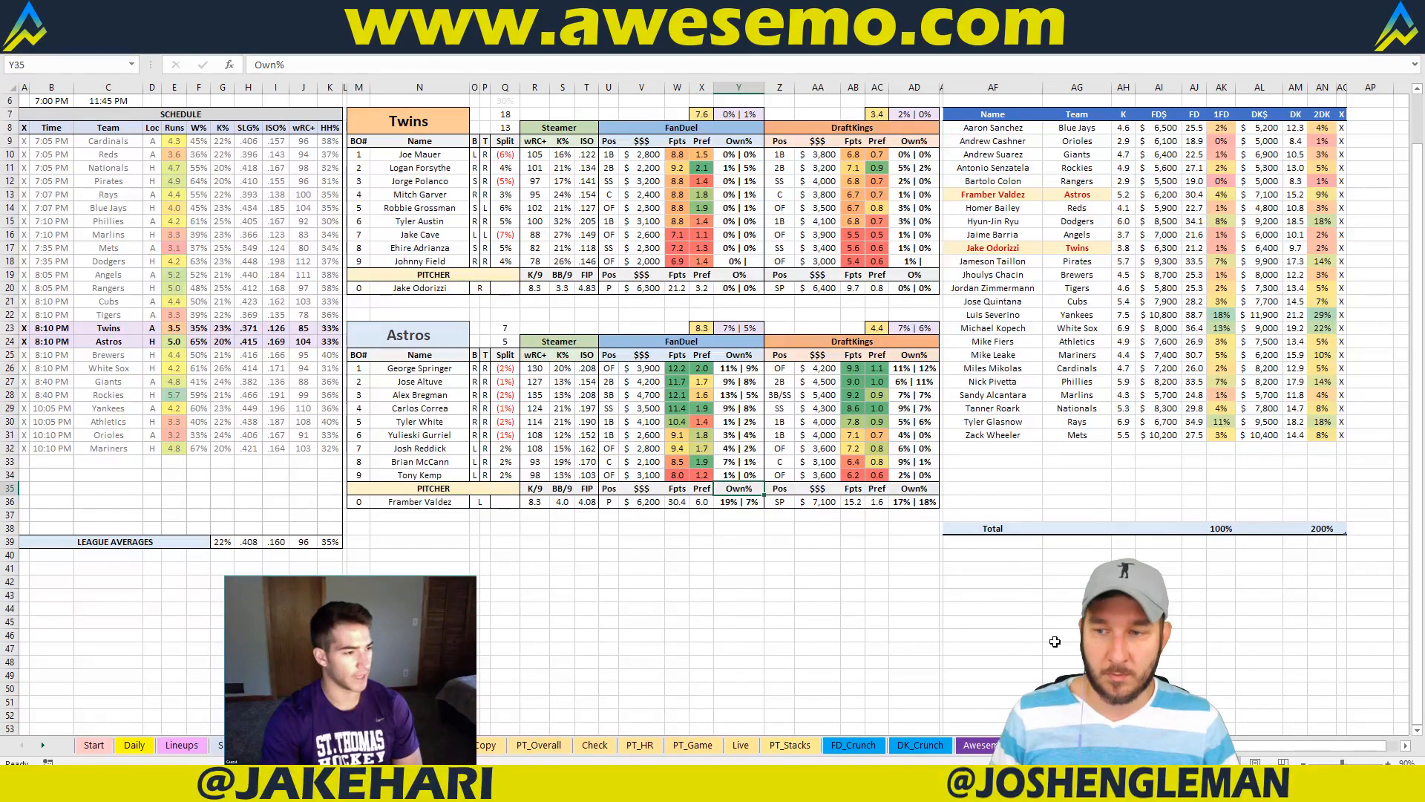
Step: Change the matchup table's team from Twins to Giants
left_click(419, 168)
left_click(430, 126)
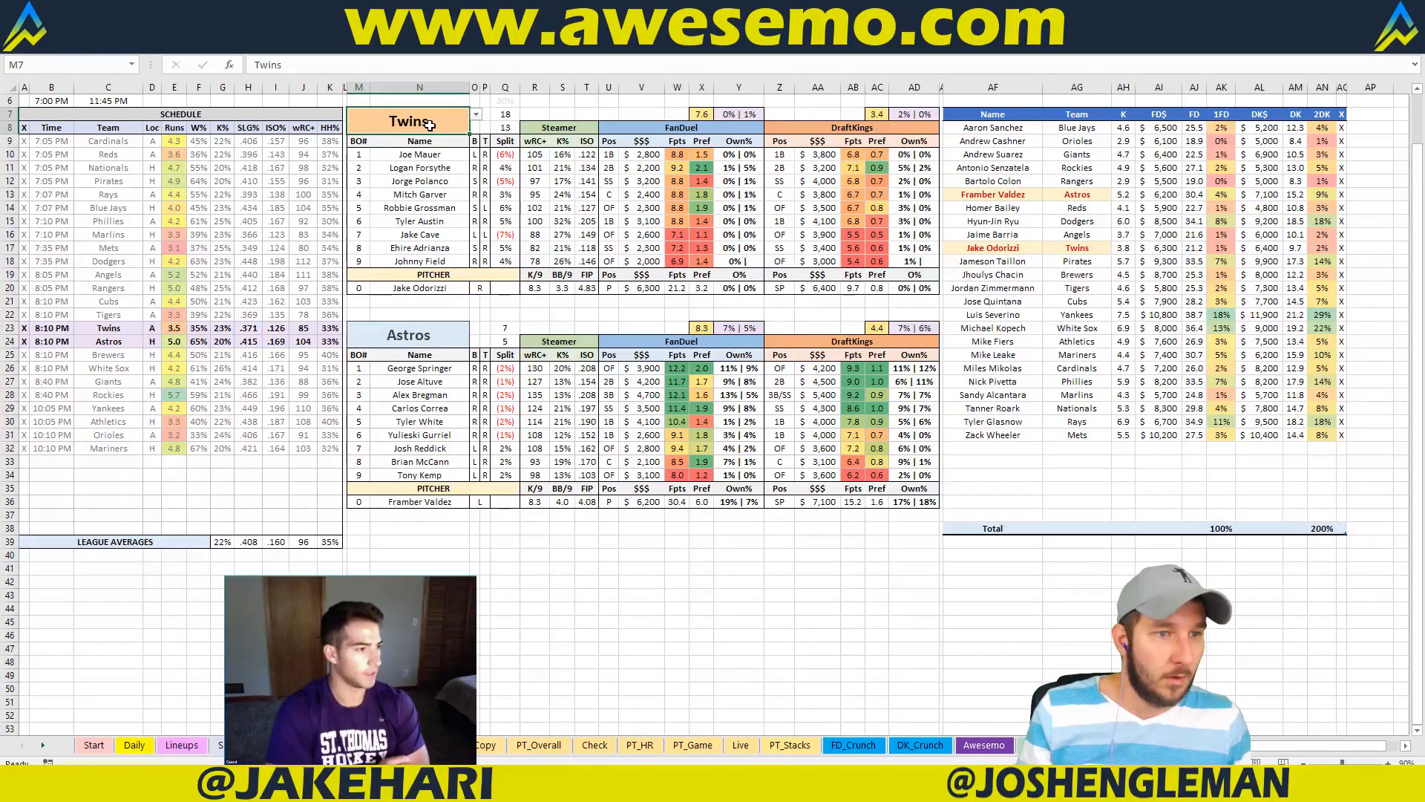
type("Giants")
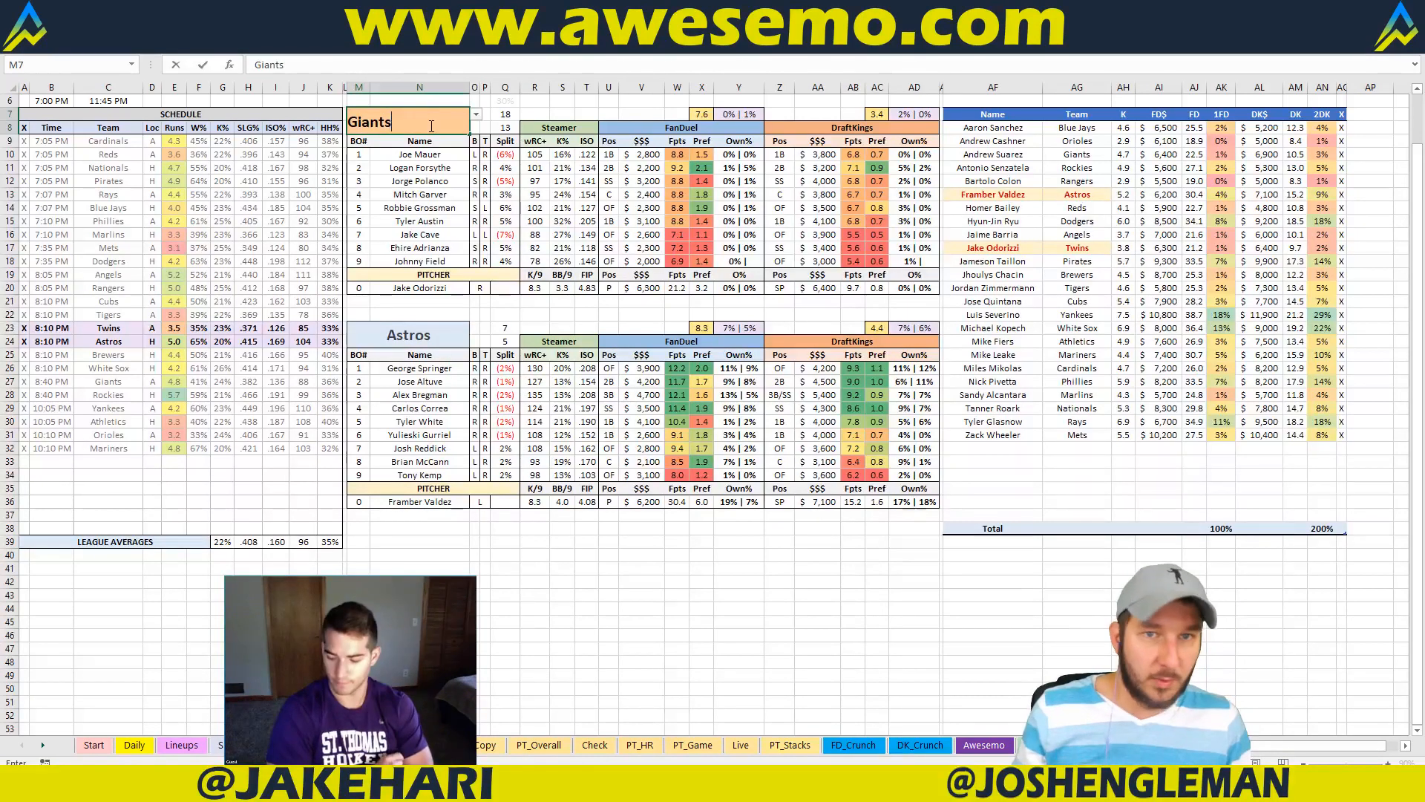
key("Return")
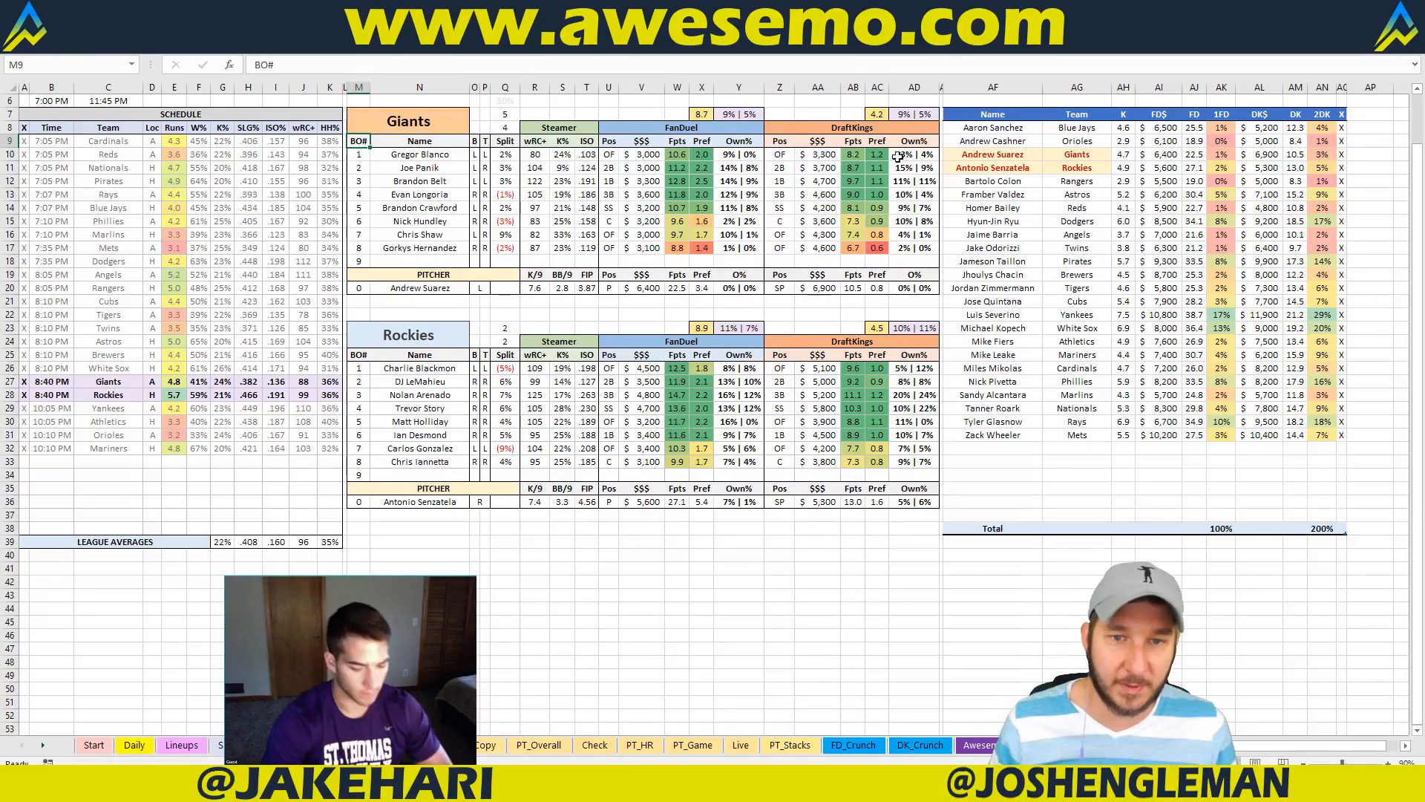
Step: Review the Giants and Rockies matchup, compare team ownership on the Check sheet, and return to the Daily sheet
left_click(816, 313)
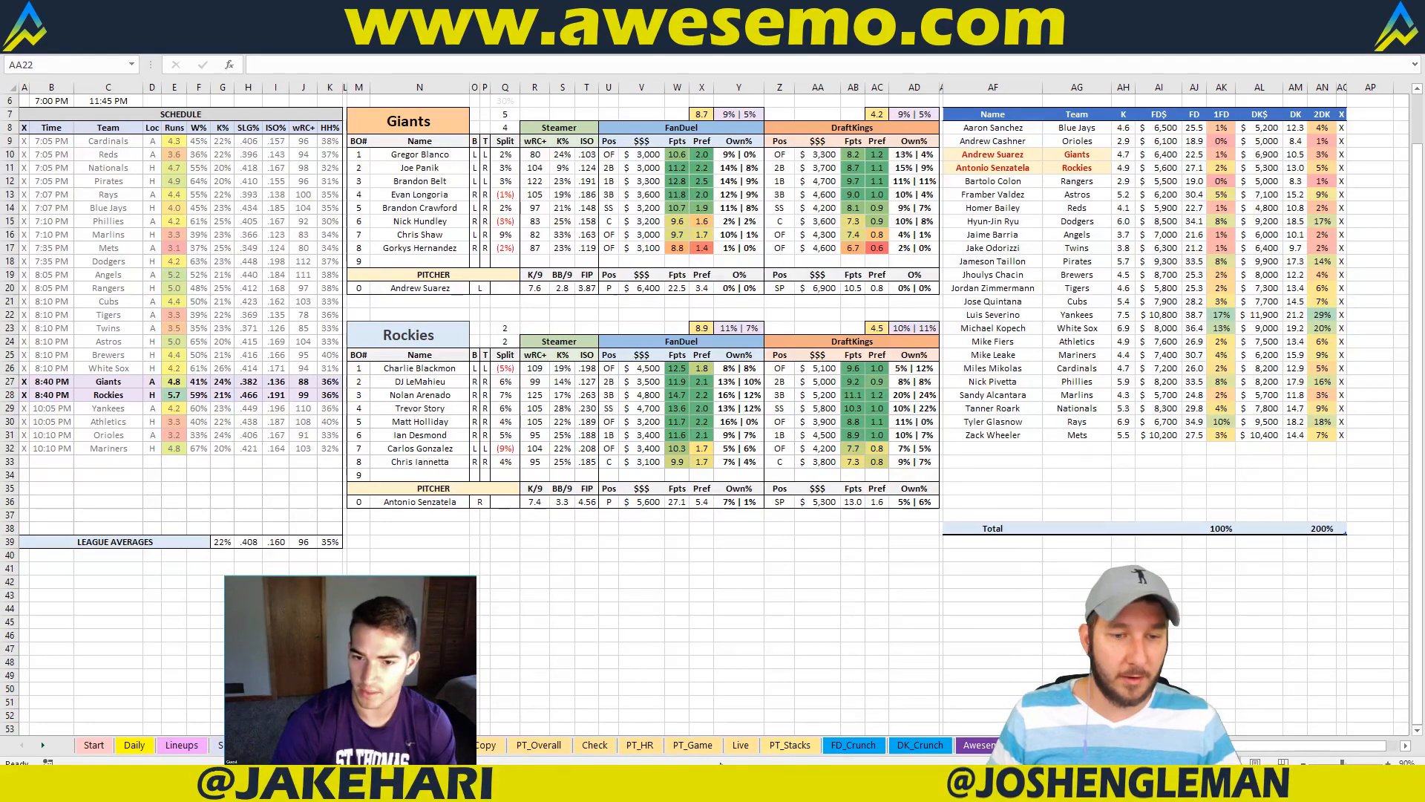
left_click(604, 764)
left_click(641, 555)
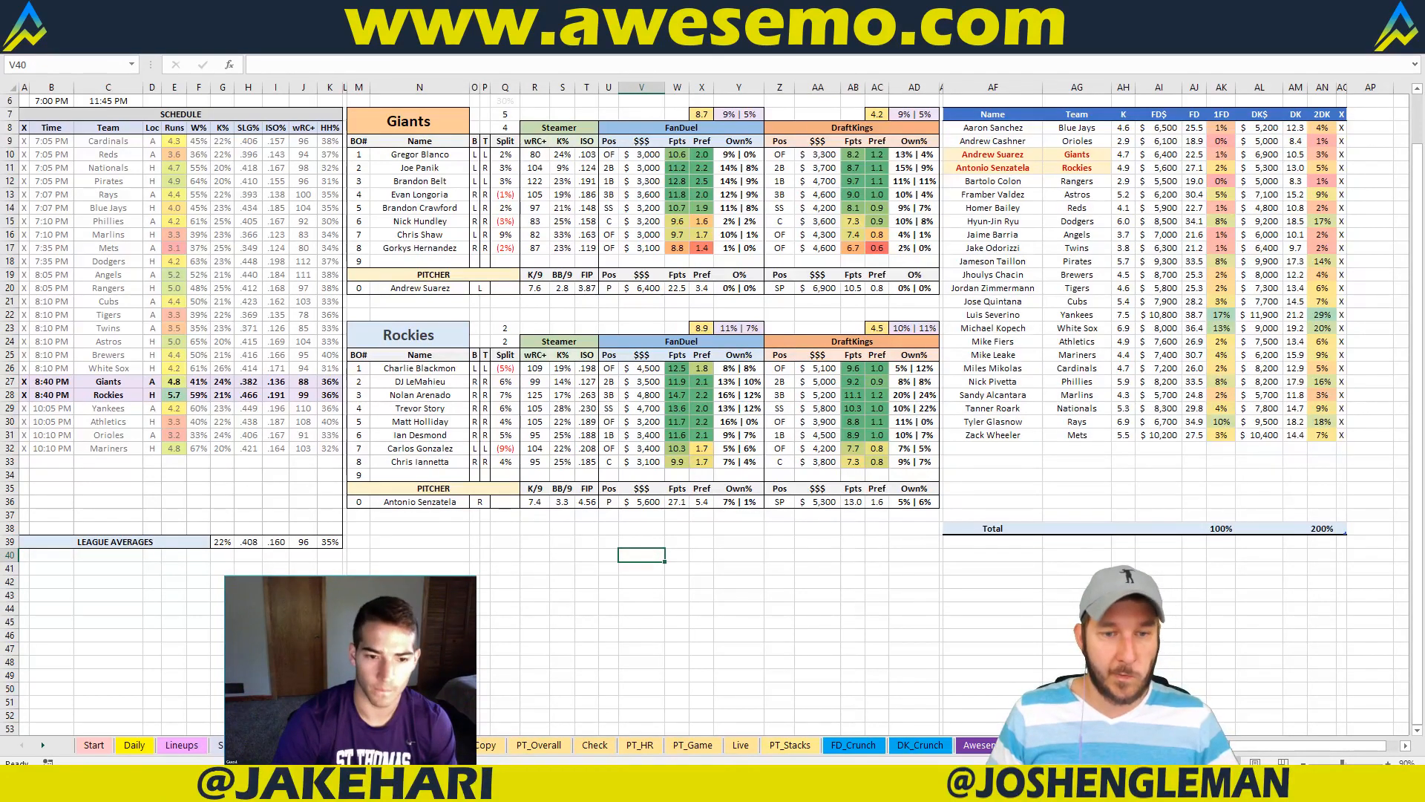
left_click(593, 743)
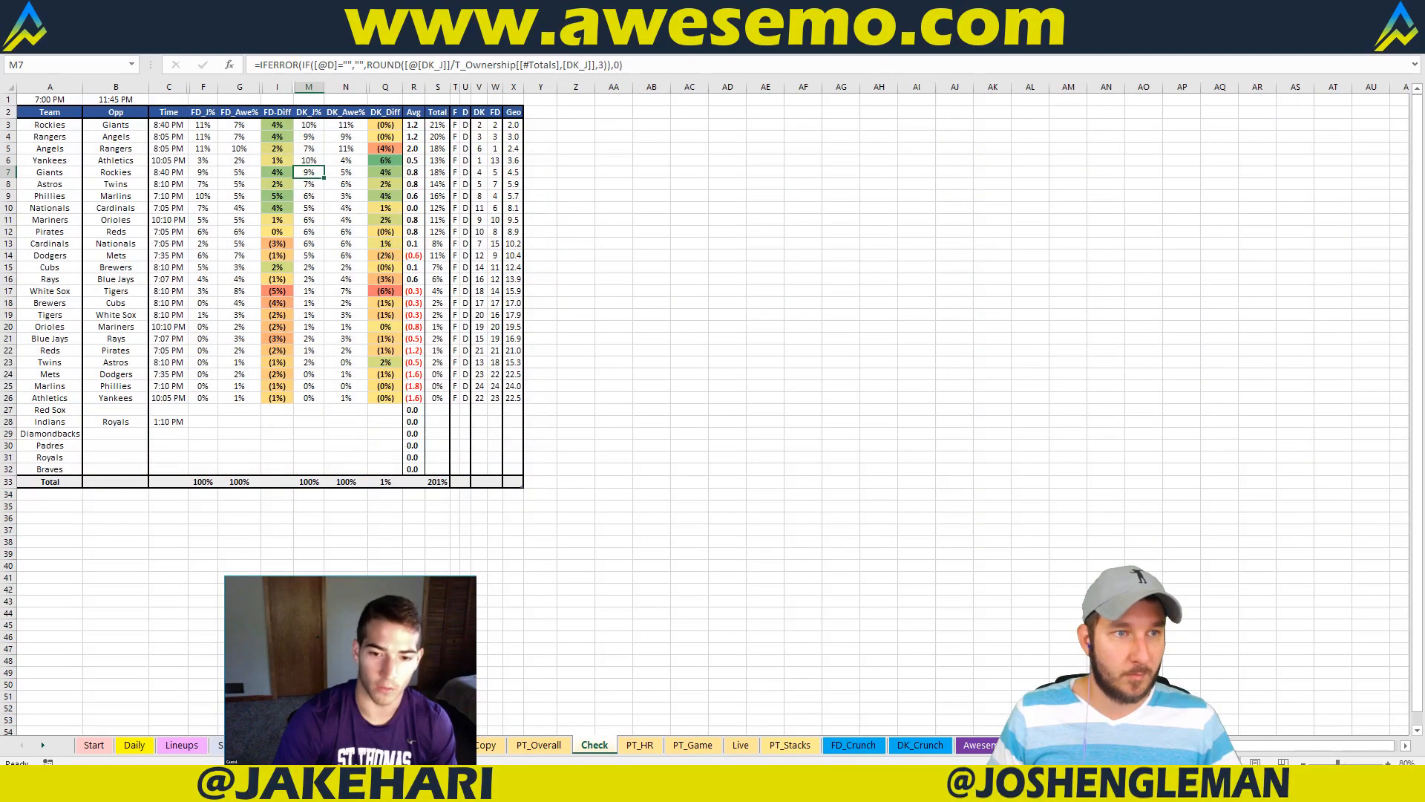
left_click(357, 745)
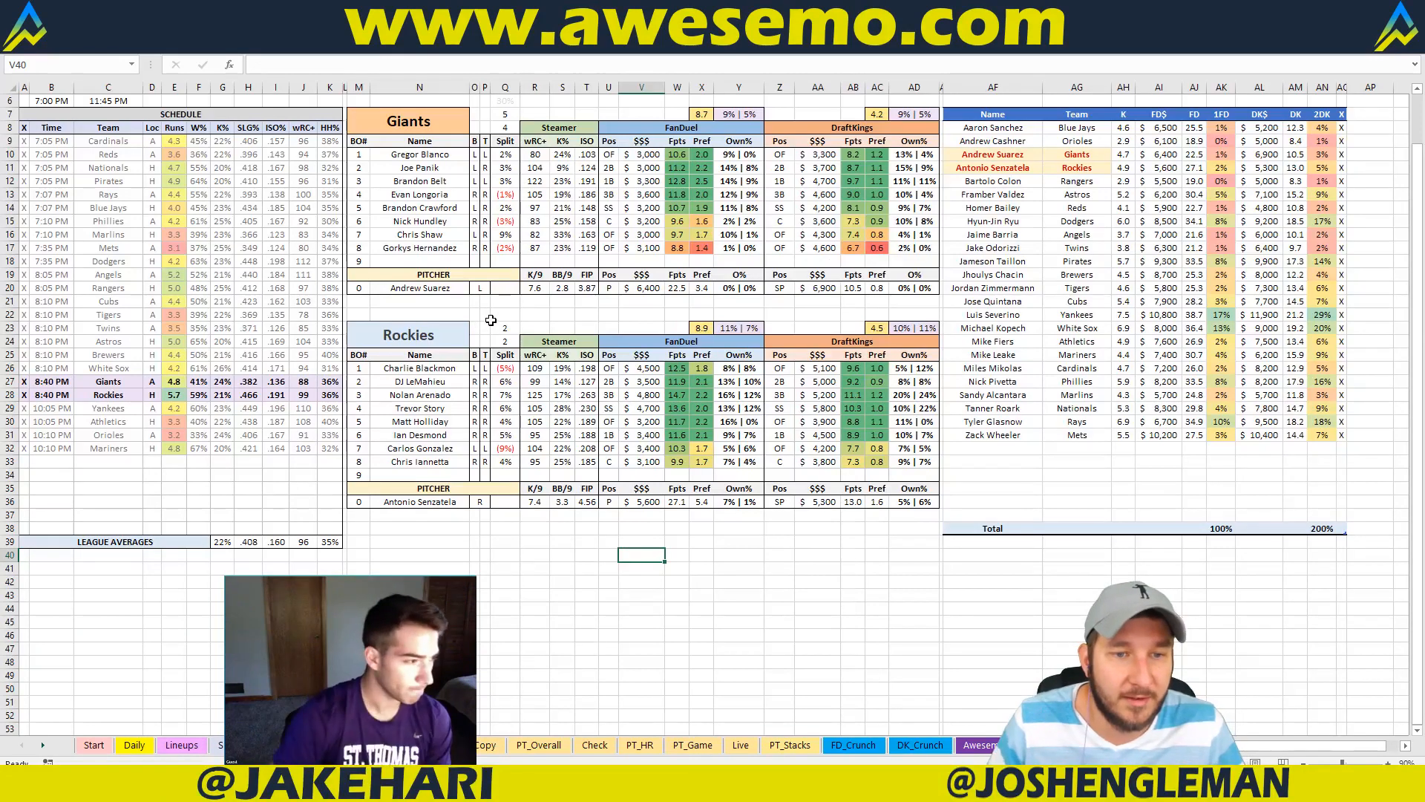
Step: Change the matchup table's team from Giants to Yankees
left_click(433, 124)
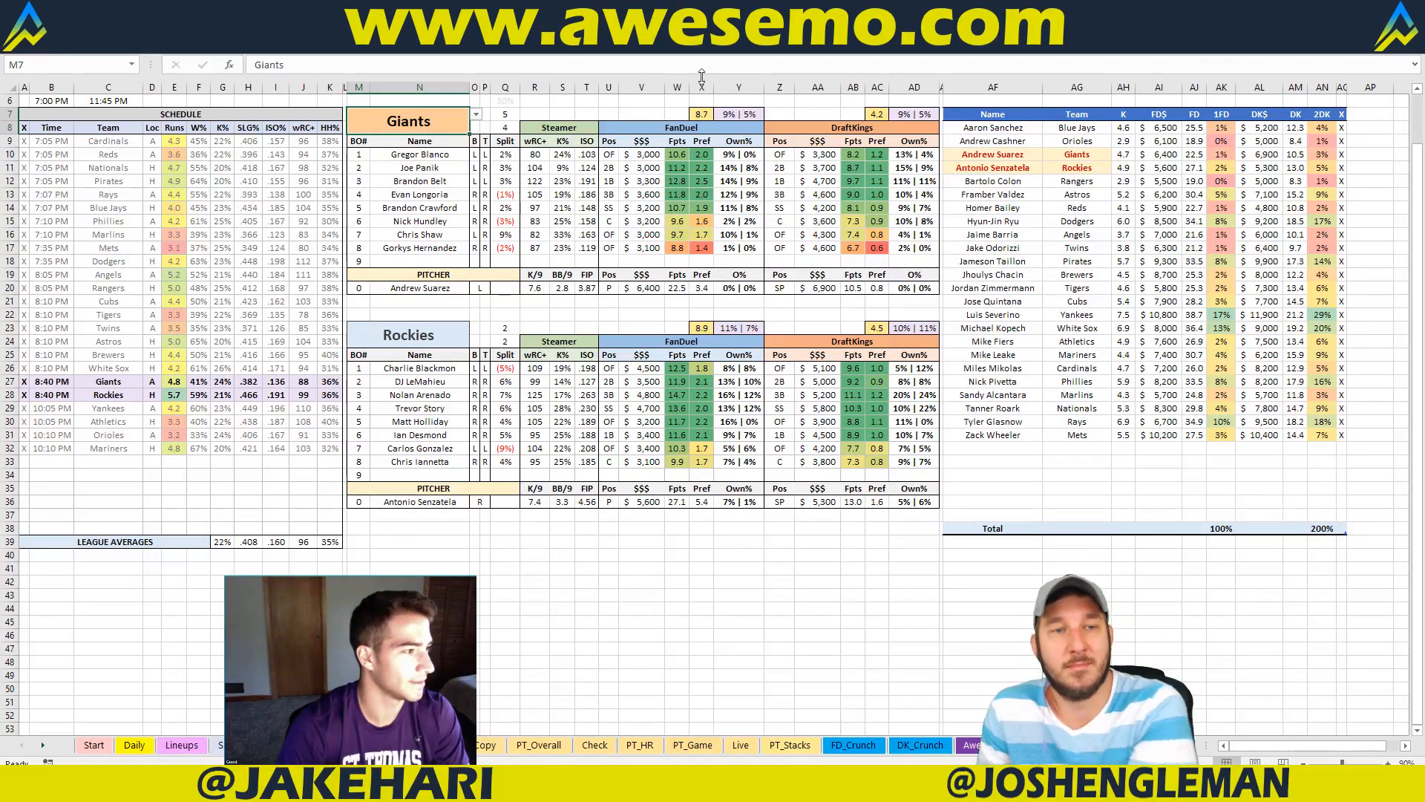
type("Yankess")
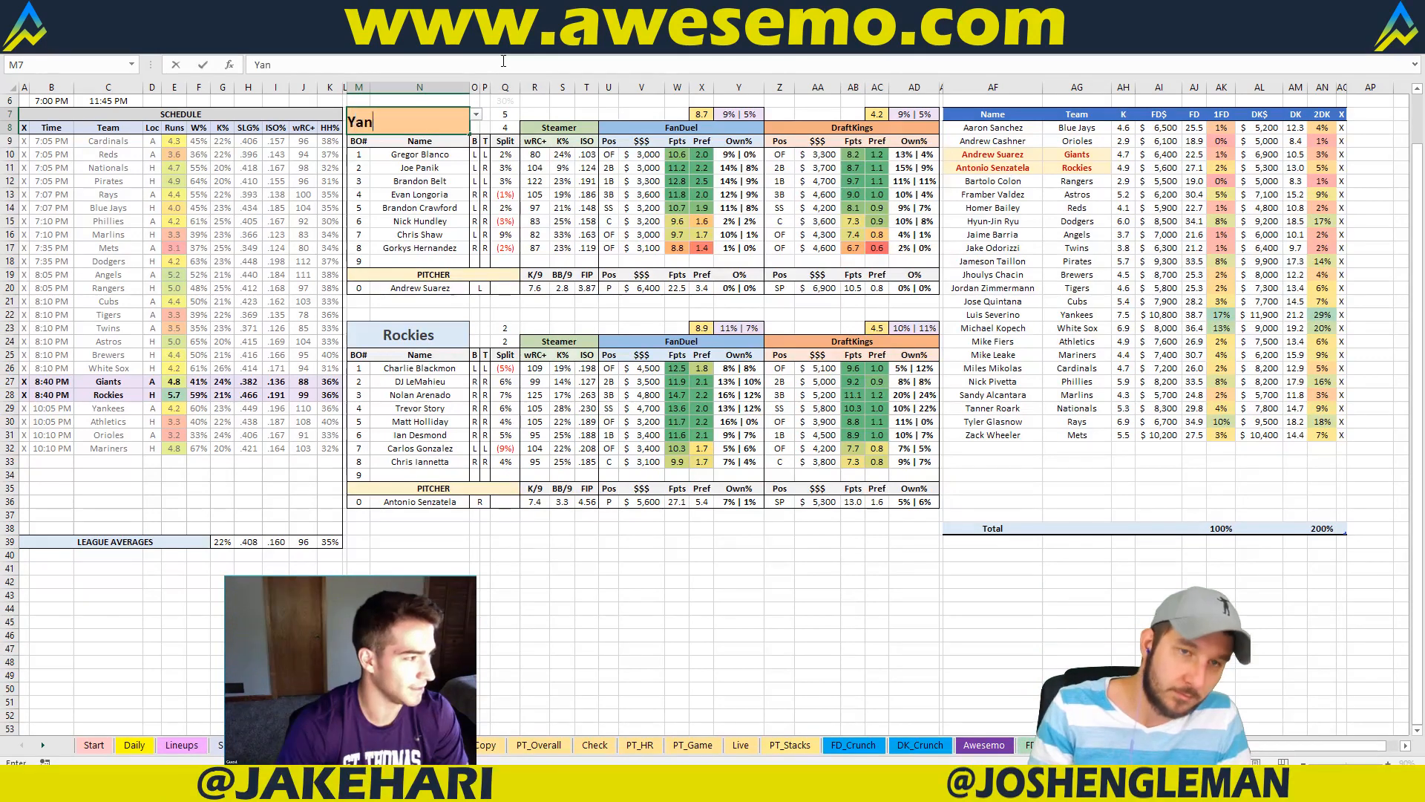
key("BackSpace")
key("BackSpace")
type("es")
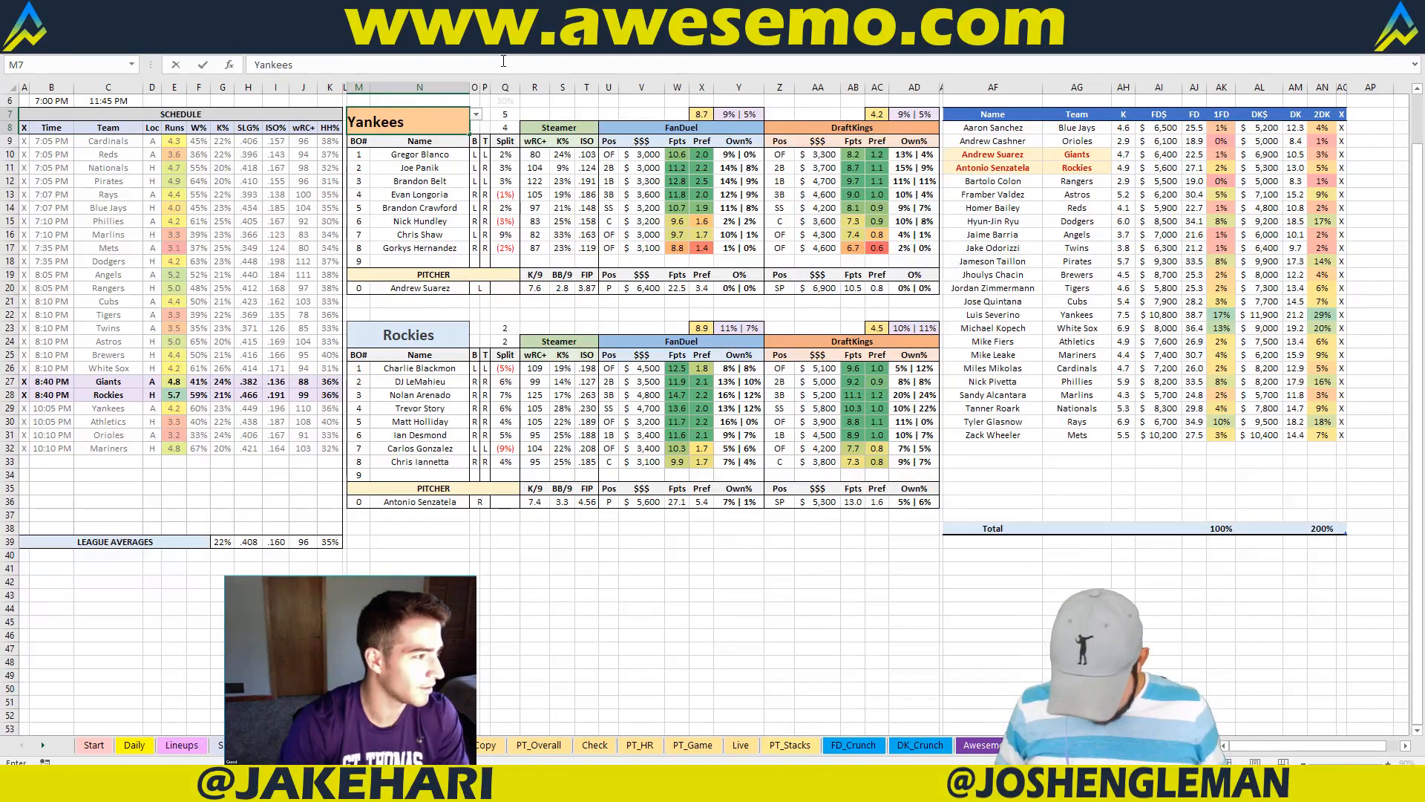
key("Return")
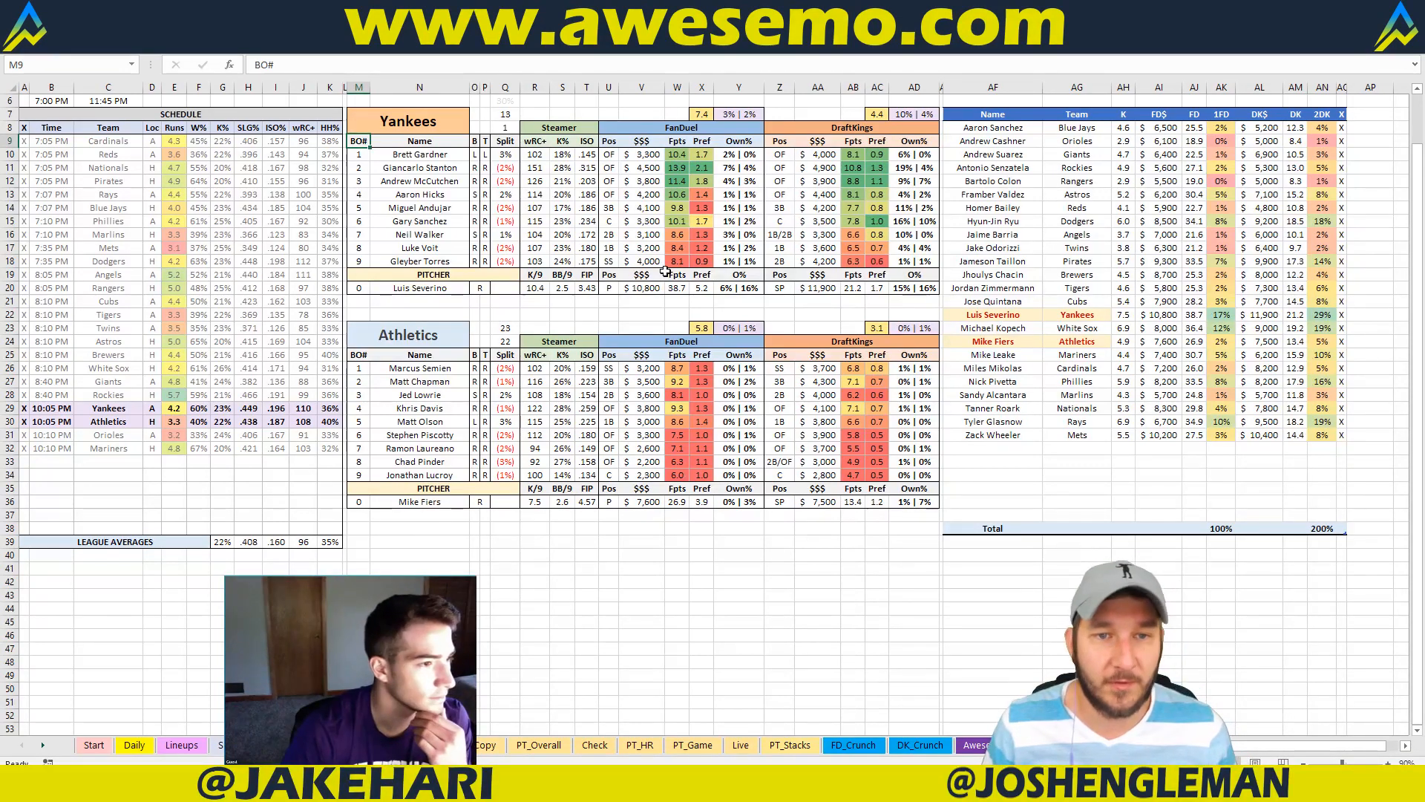
Step: Compare the Yankees and Athletics matchup with the team and pitcher ownership pivot tables
left_click(676, 302)
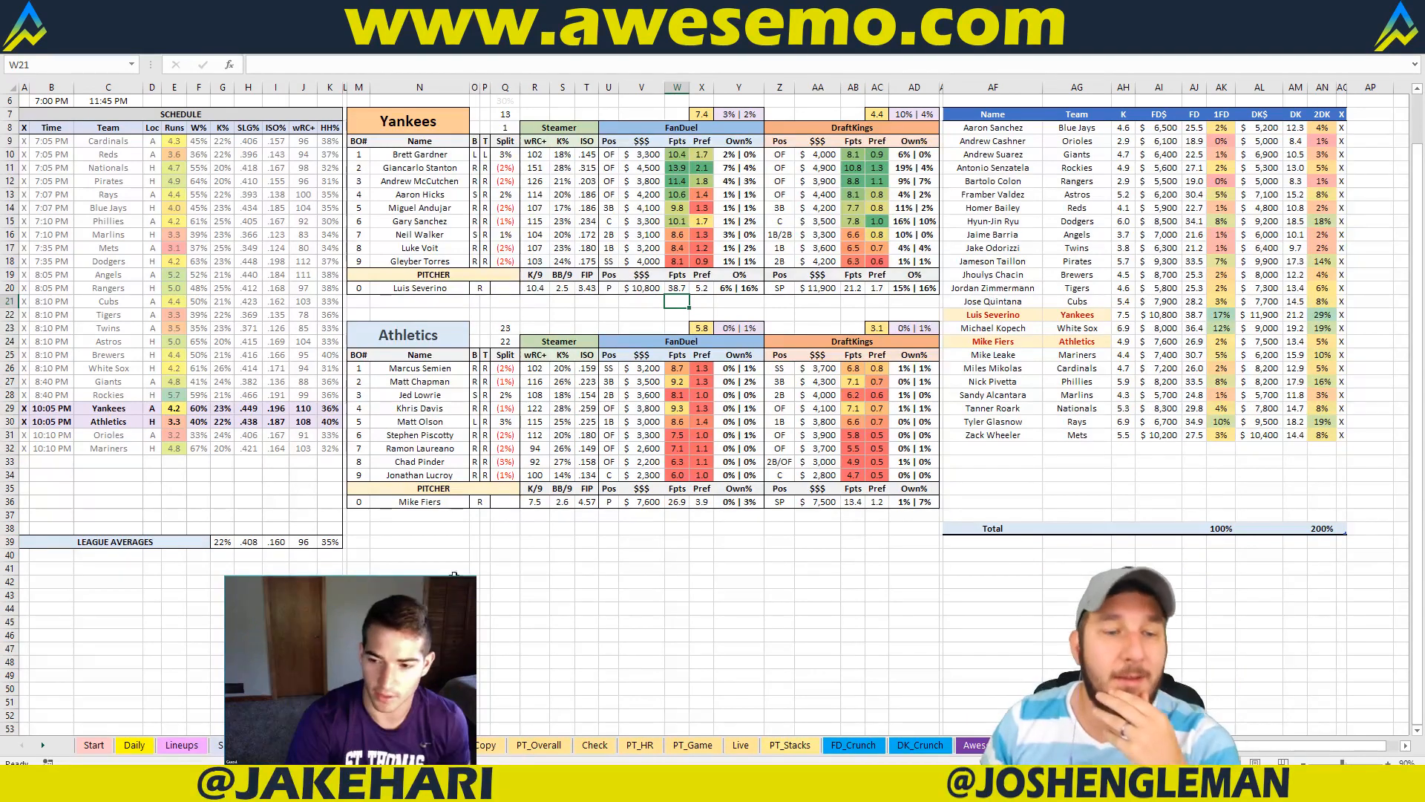
left_click(434, 744)
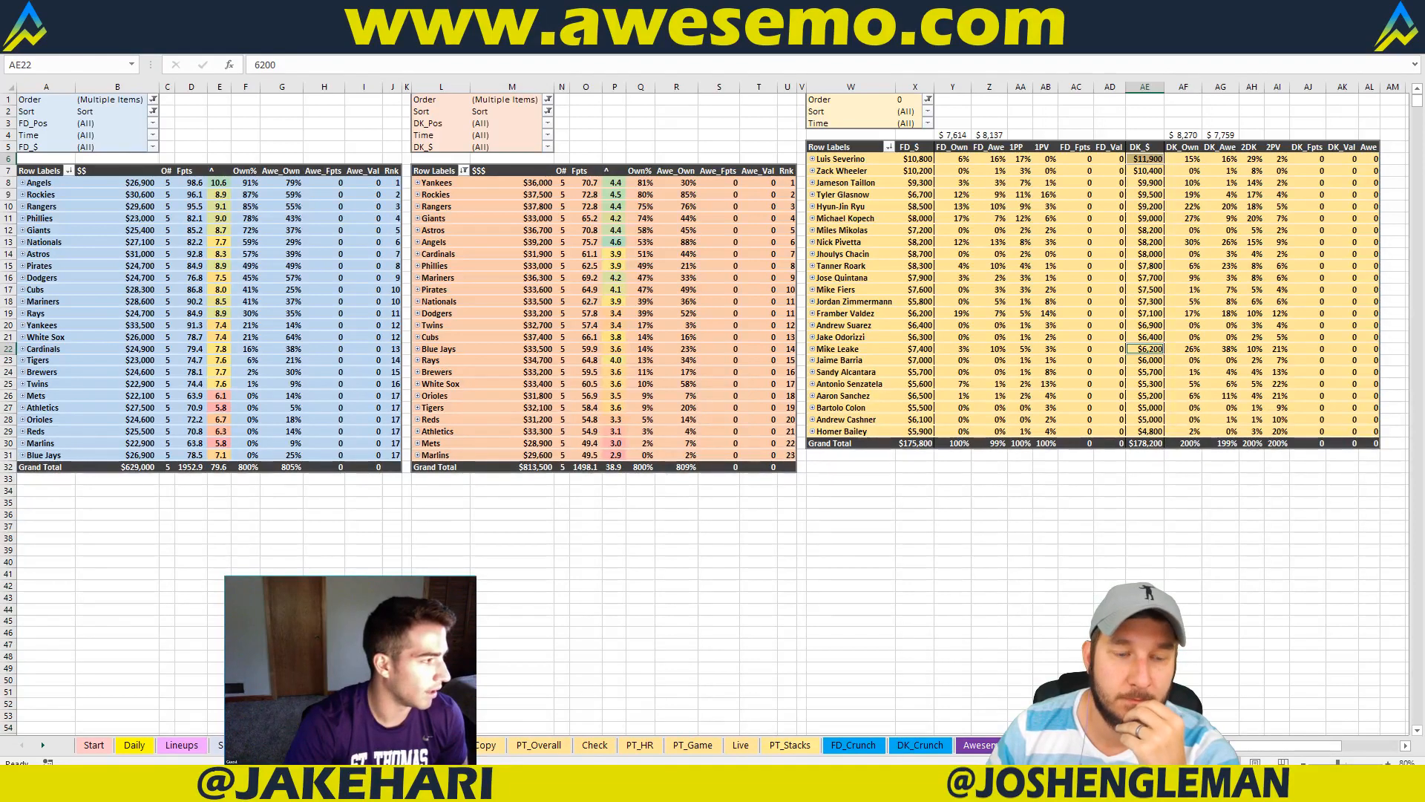
left_click(386, 745)
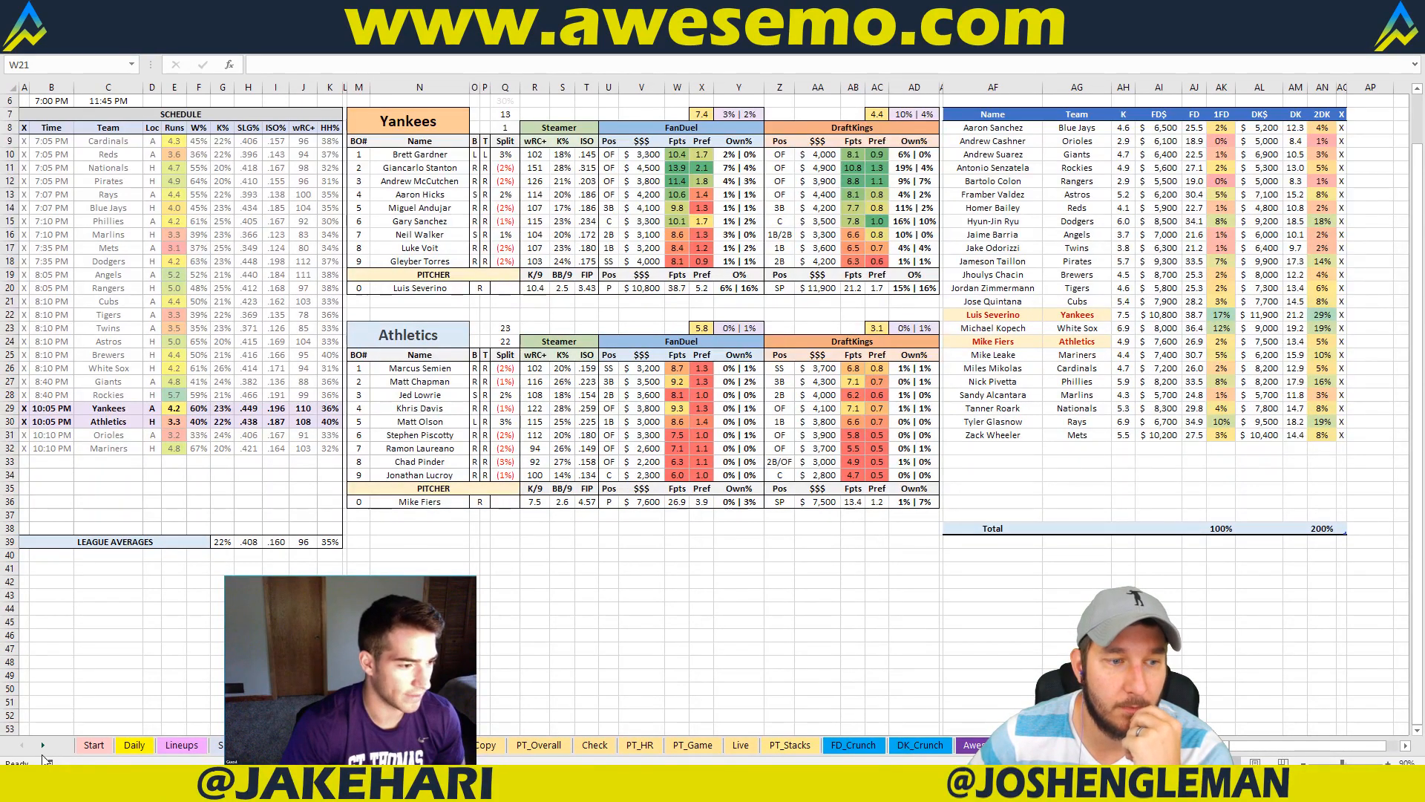
Step: Switch to FanGraphs, examine the 2018 playoff odds for the American League teams, and return to the workbook
mouse_move(46, 785)
left_click(59, 737)
mouse_move(813, 137)
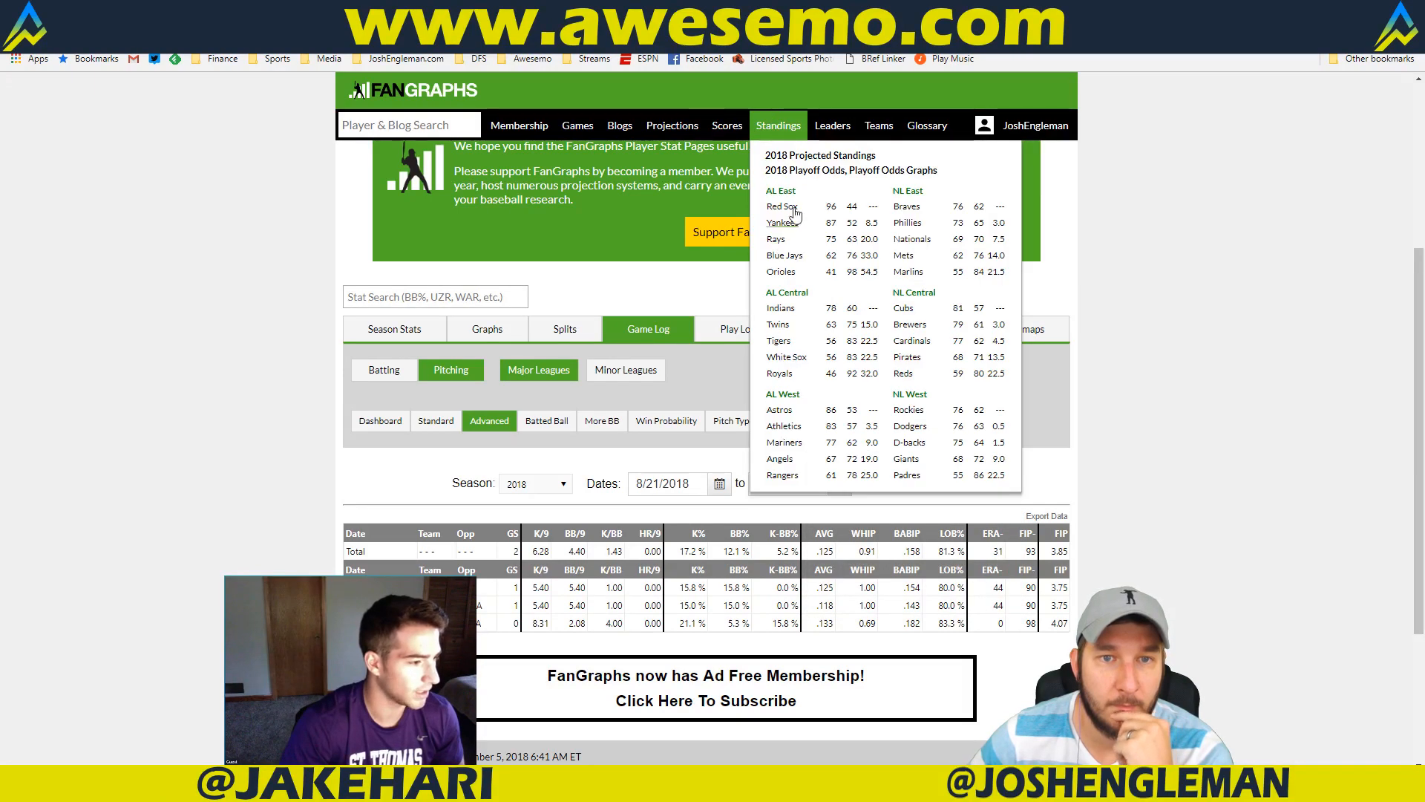
left_click(815, 171)
scroll(1194, 217, "down", 4)
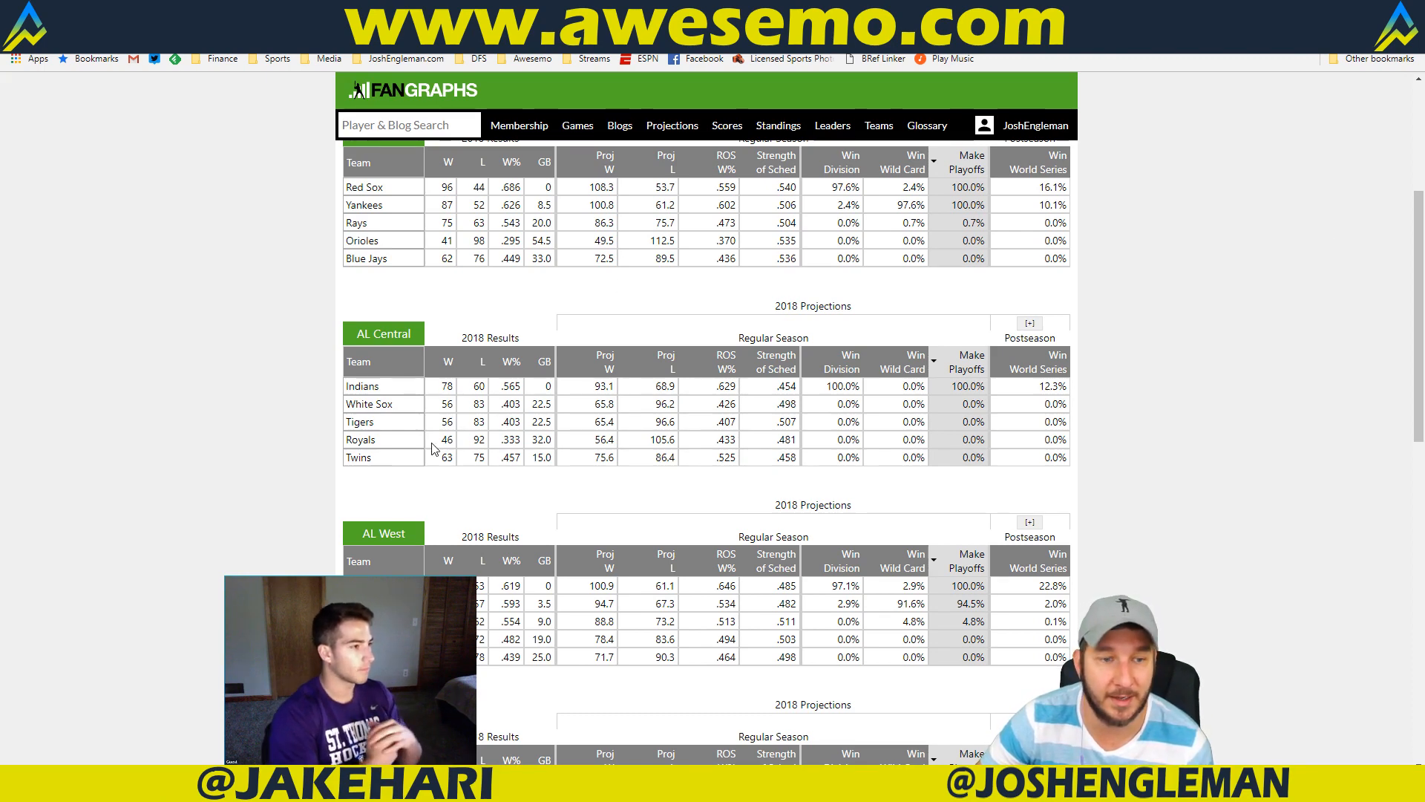
key("alt+Tab")
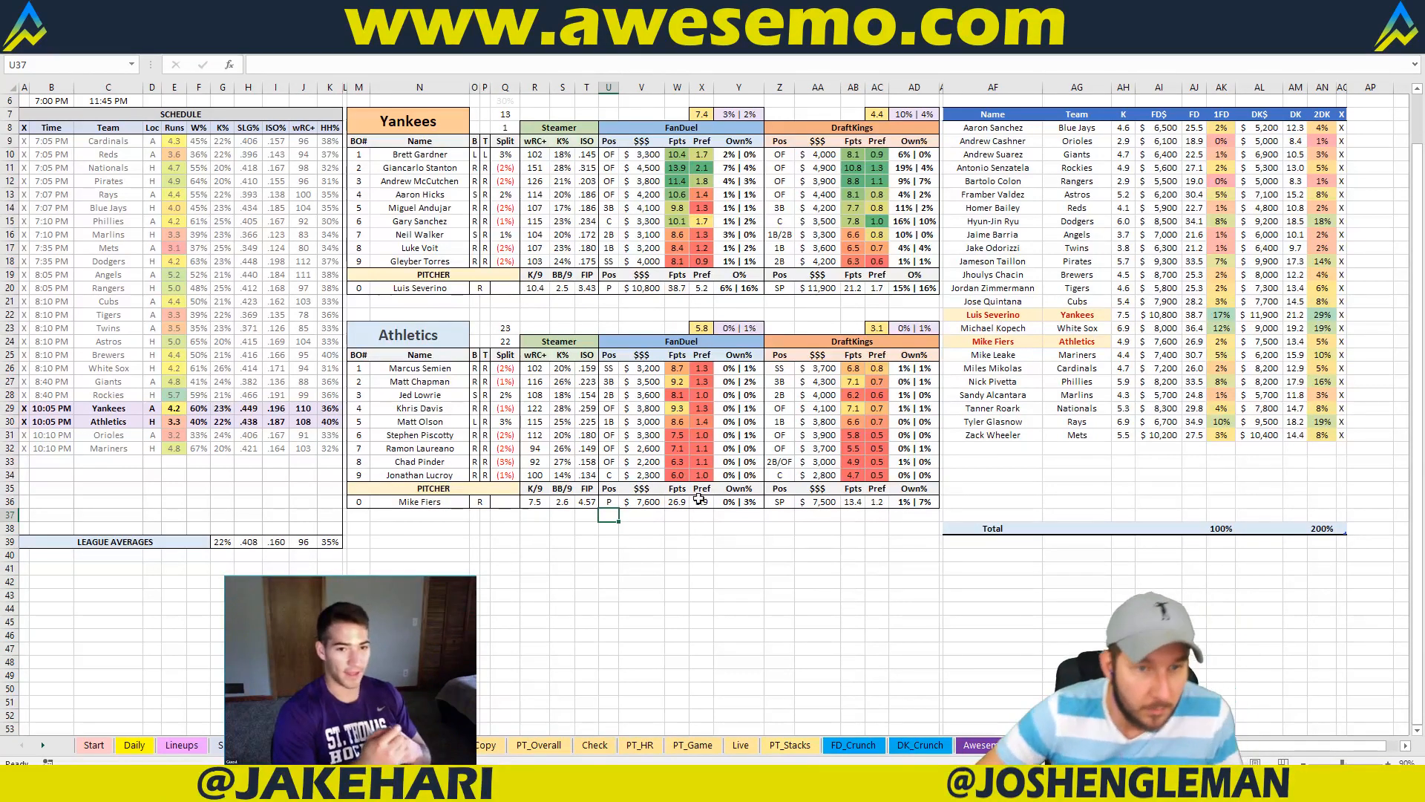
Step: Switch to FanGraphs, look up Mike Fiers and open his pitching game log
mouse_move(82, 784)
left_click(74, 743)
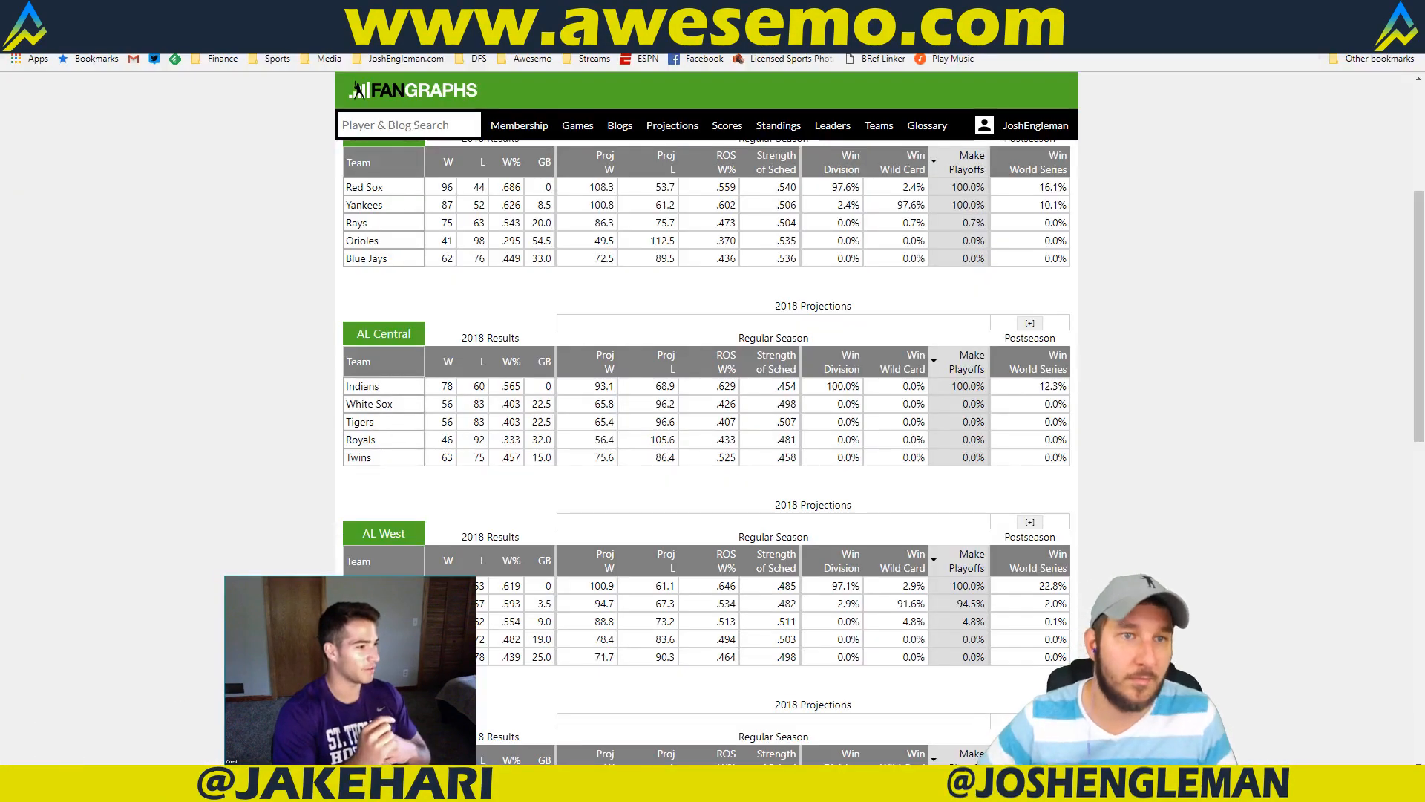
left_click(434, 127)
type("yankees")
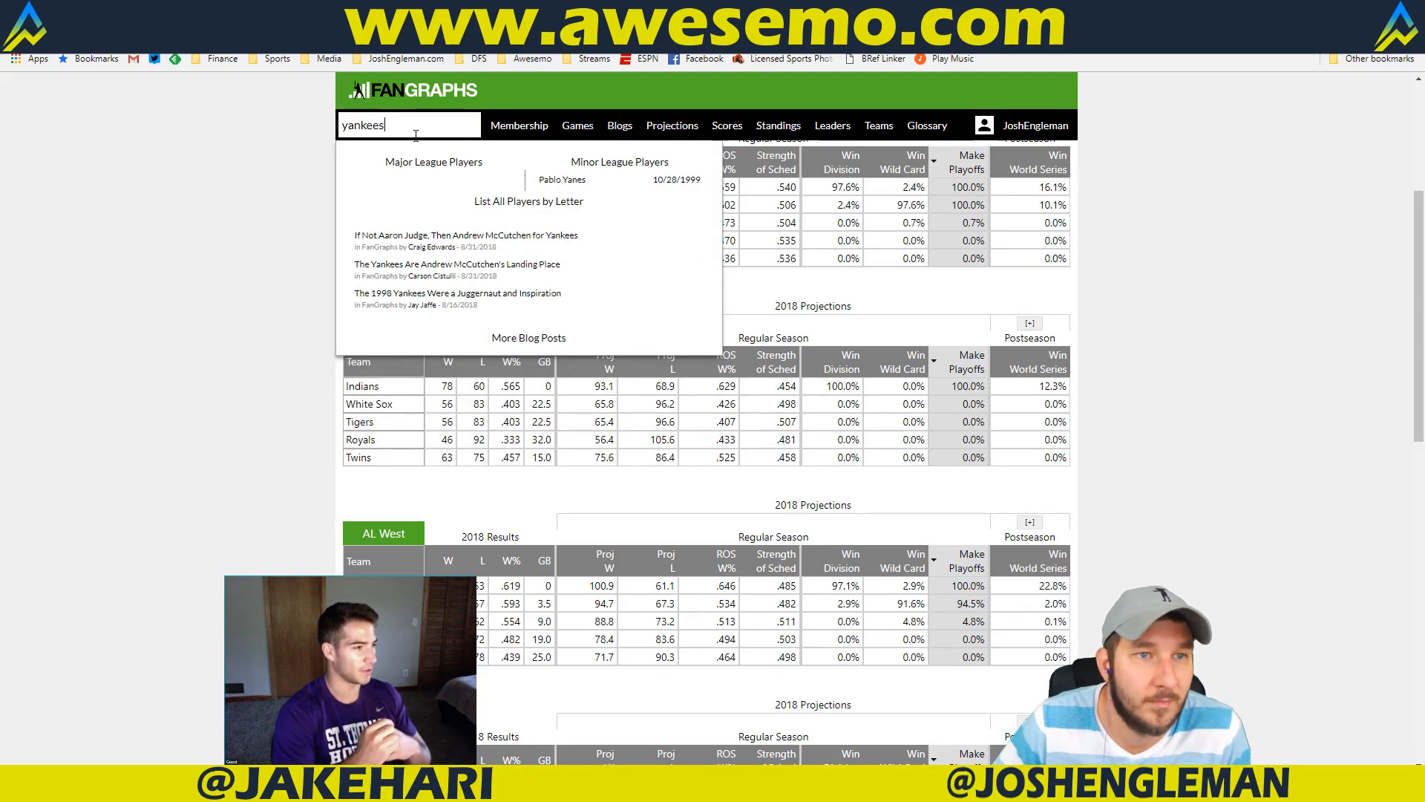
left_click_drag(414, 131, 86, 65)
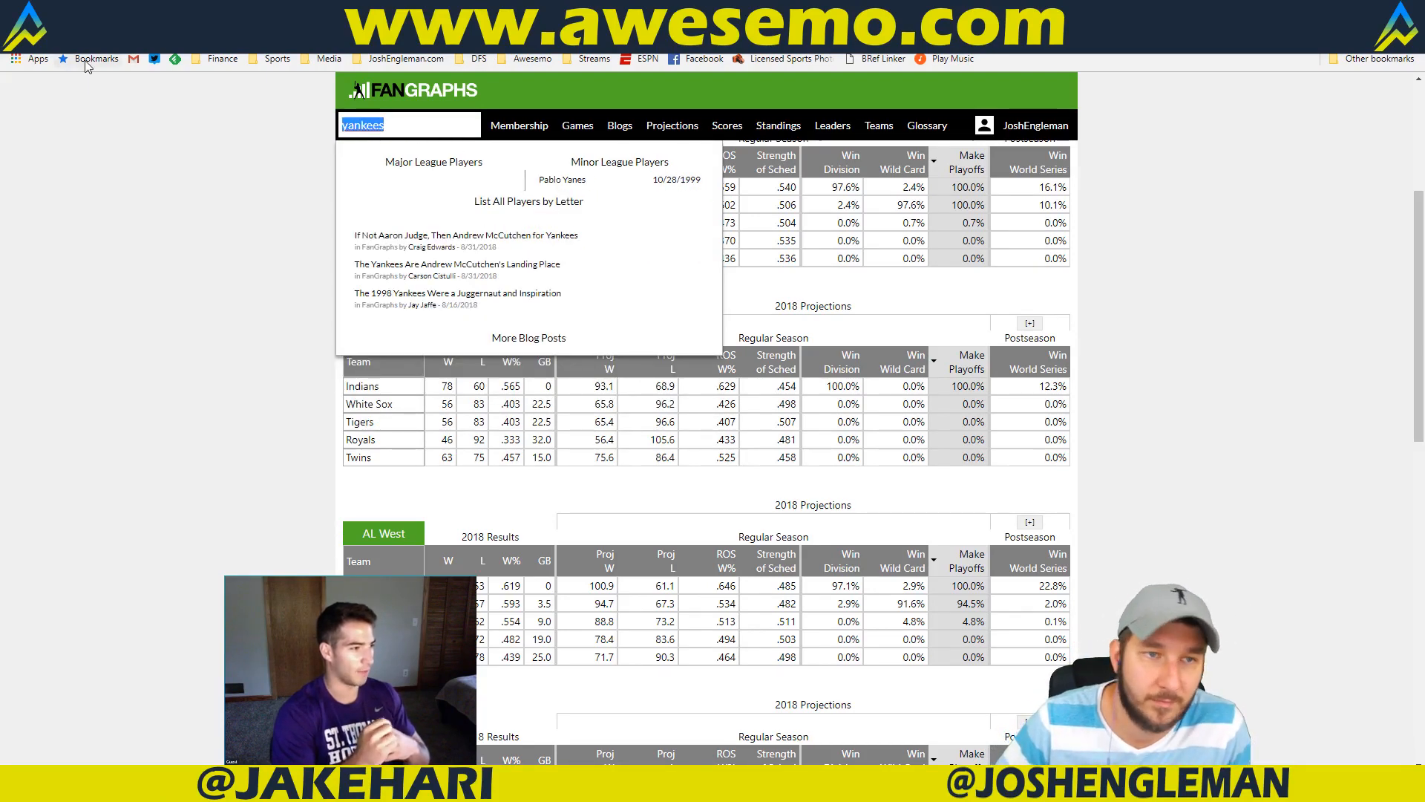
type("fiers")
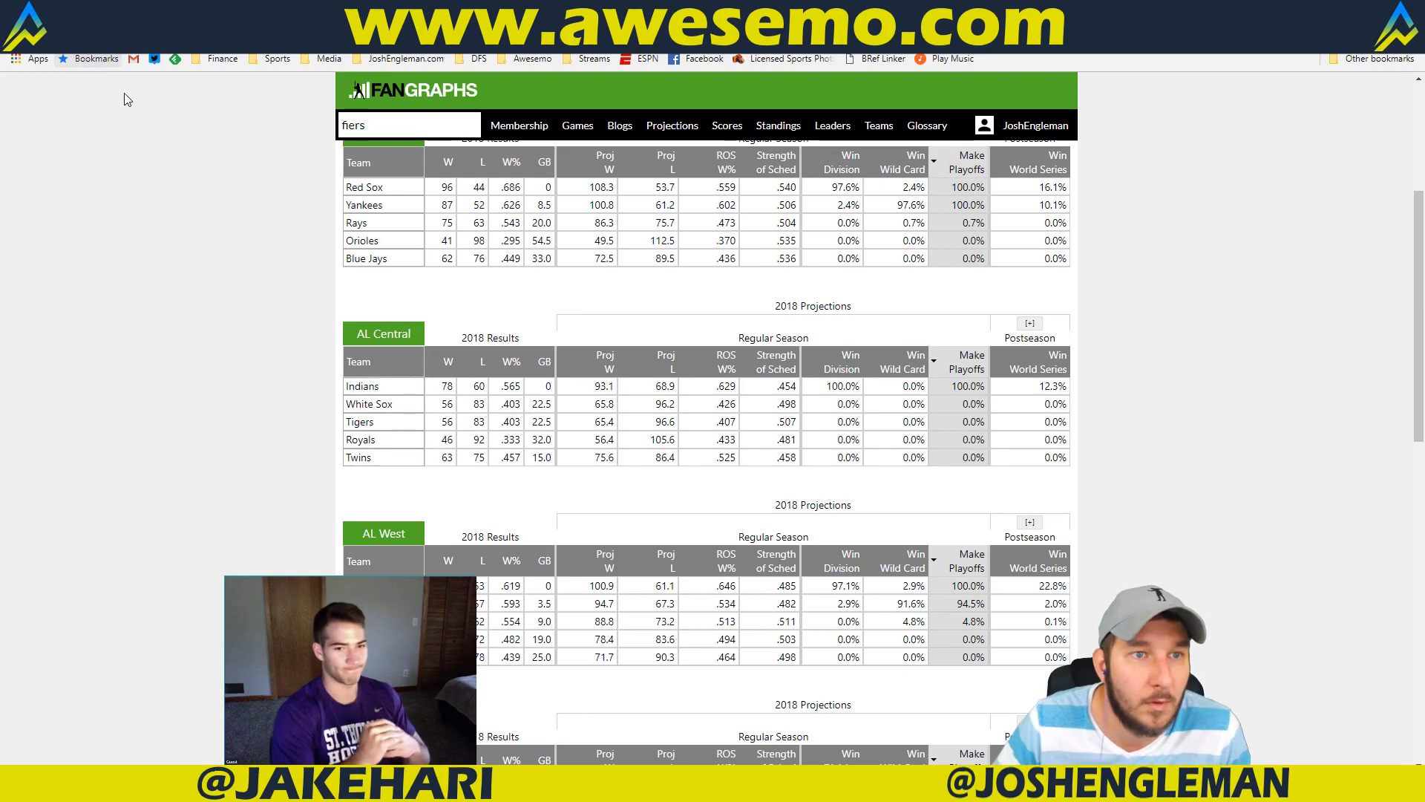
left_click(390, 180)
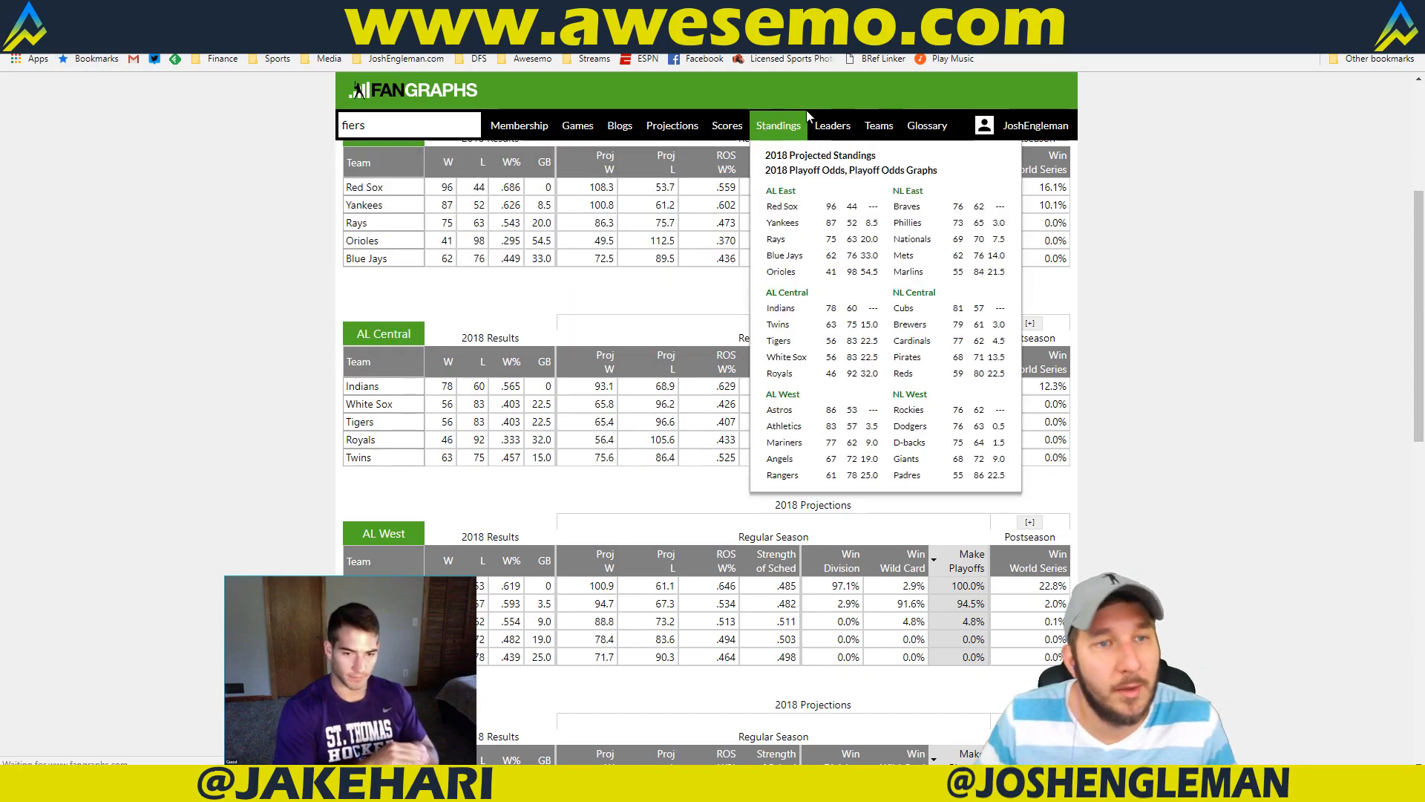
scroll(687, 381, "down", 5)
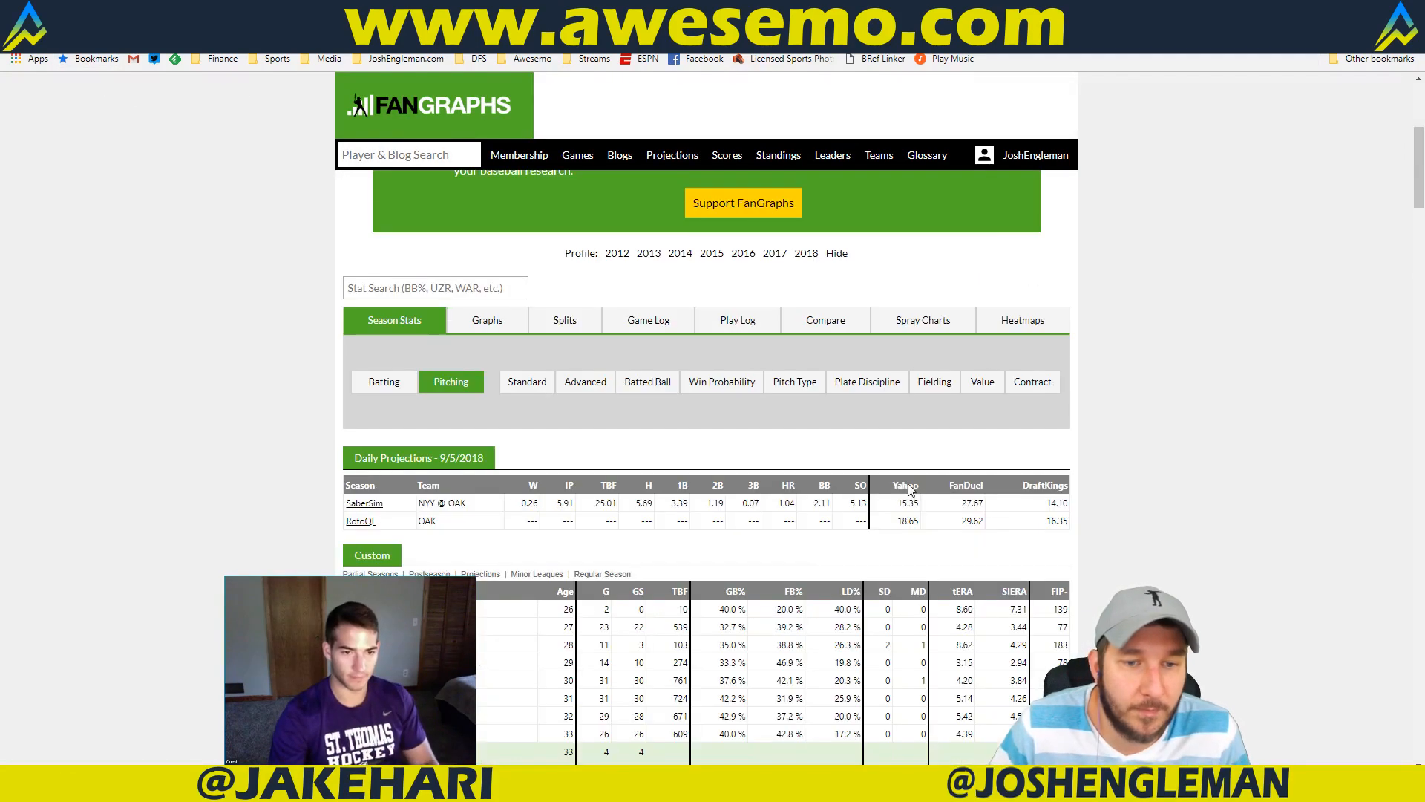
left_click(645, 253)
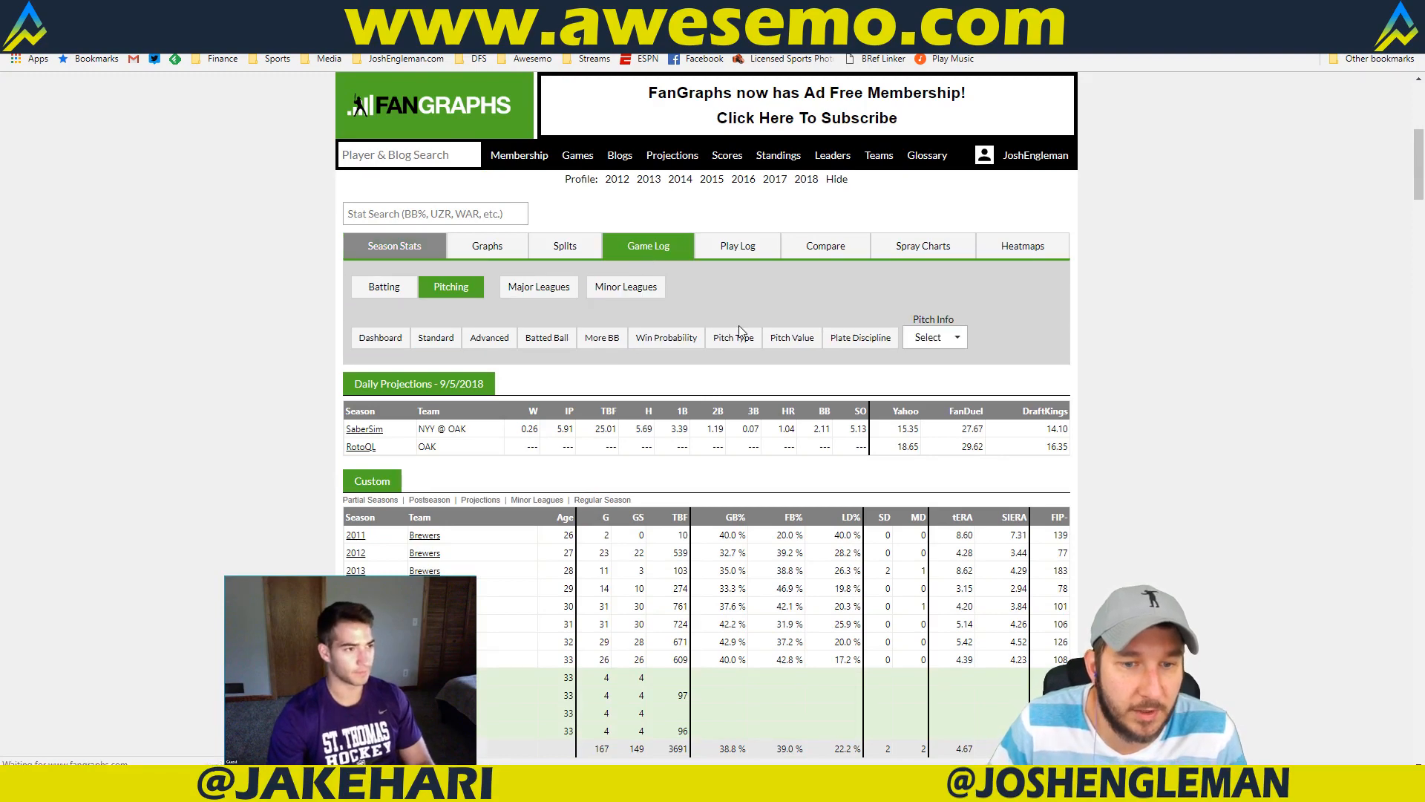
Step: Filter the Mike Fiers pitching game log to dates from 8/8/2018 to 8/31/2018
scroll(1137, 242, "down", 8)
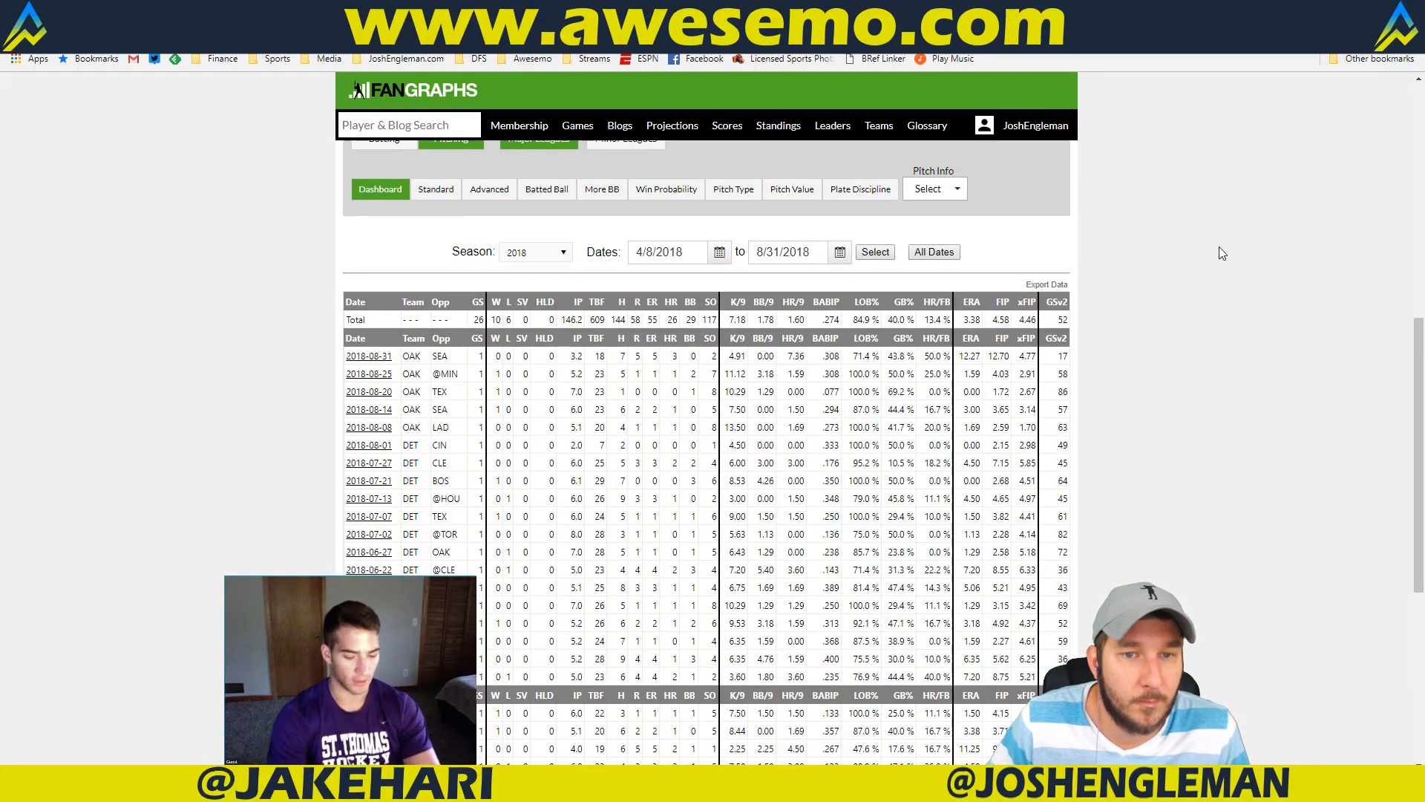
scroll(1221, 253, "down", 1)
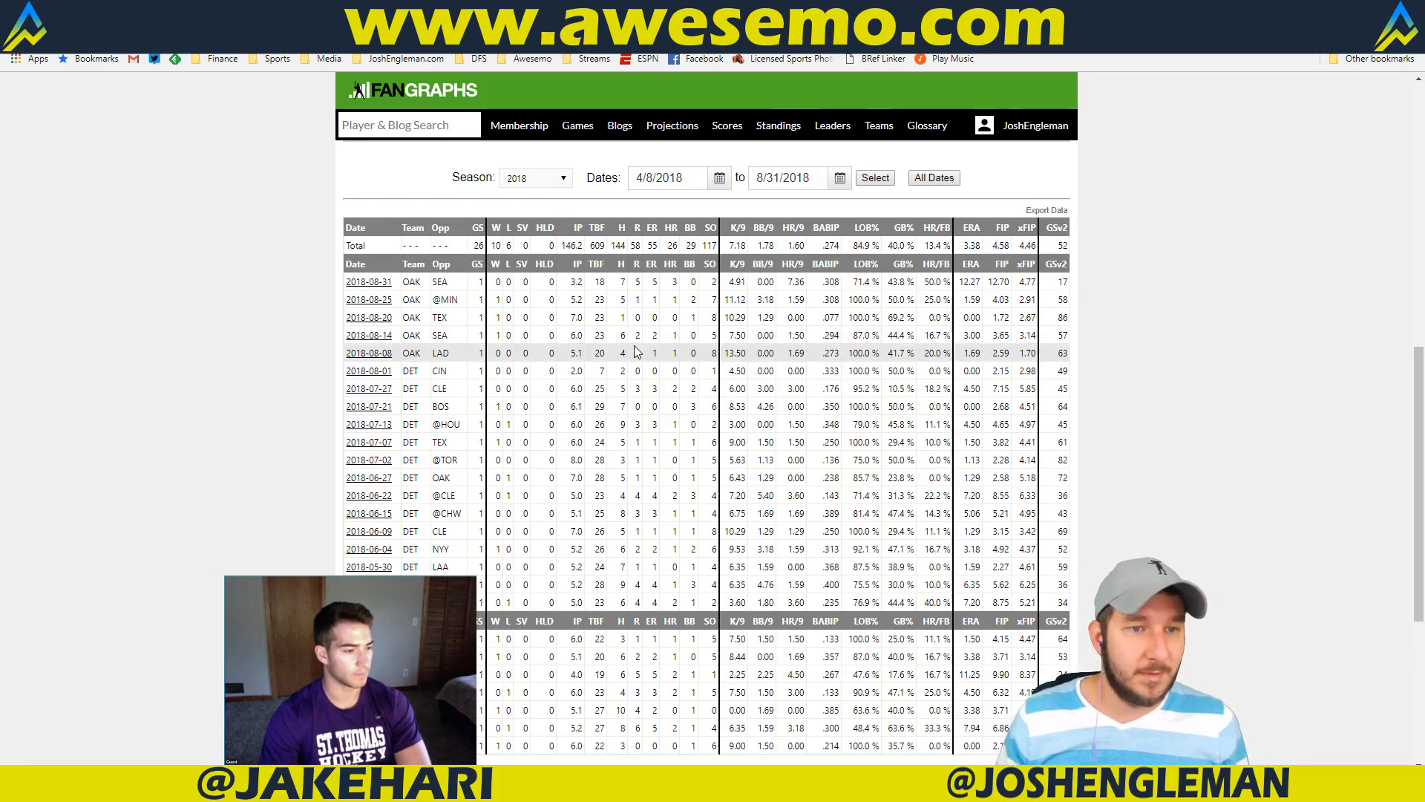
scroll(709, 215, "up", 2)
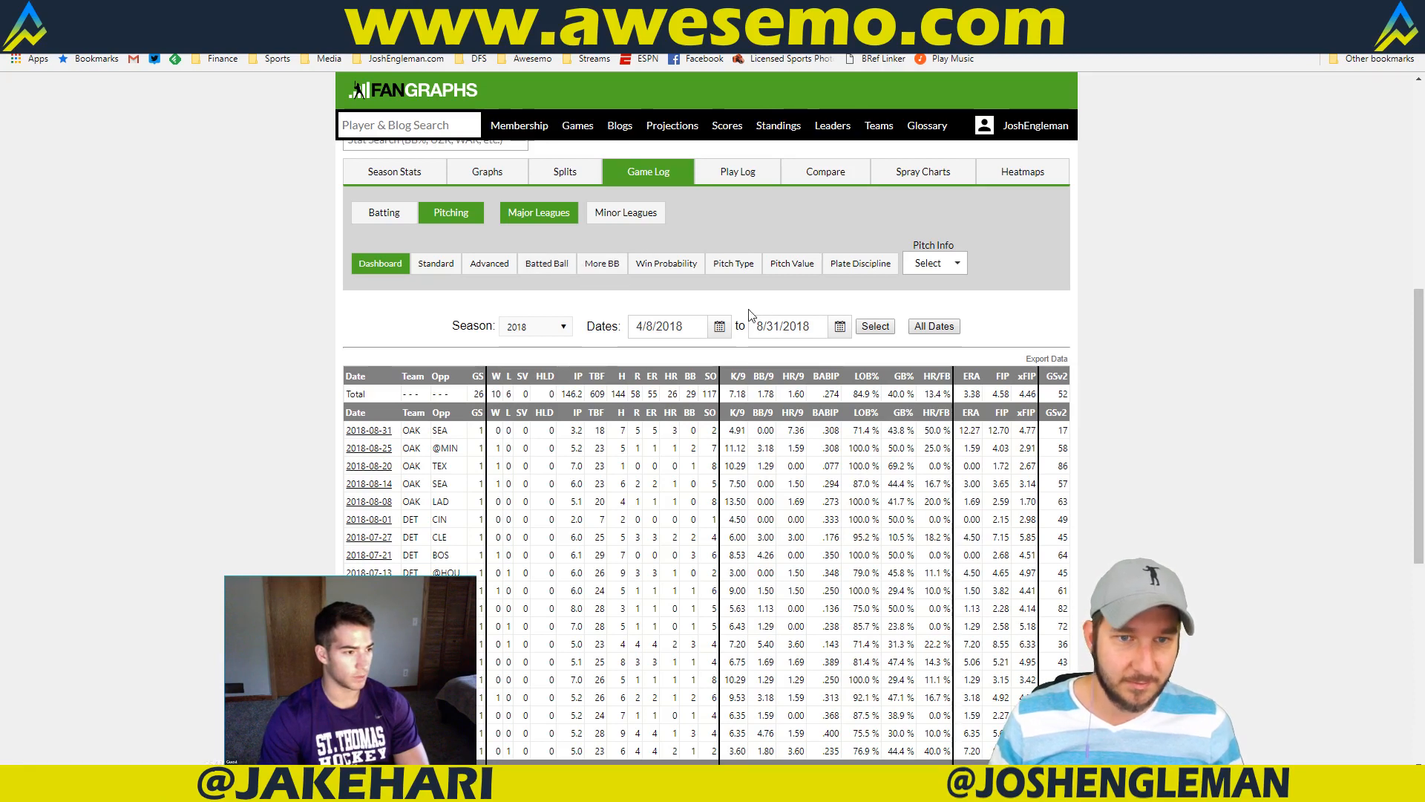
left_click(721, 330)
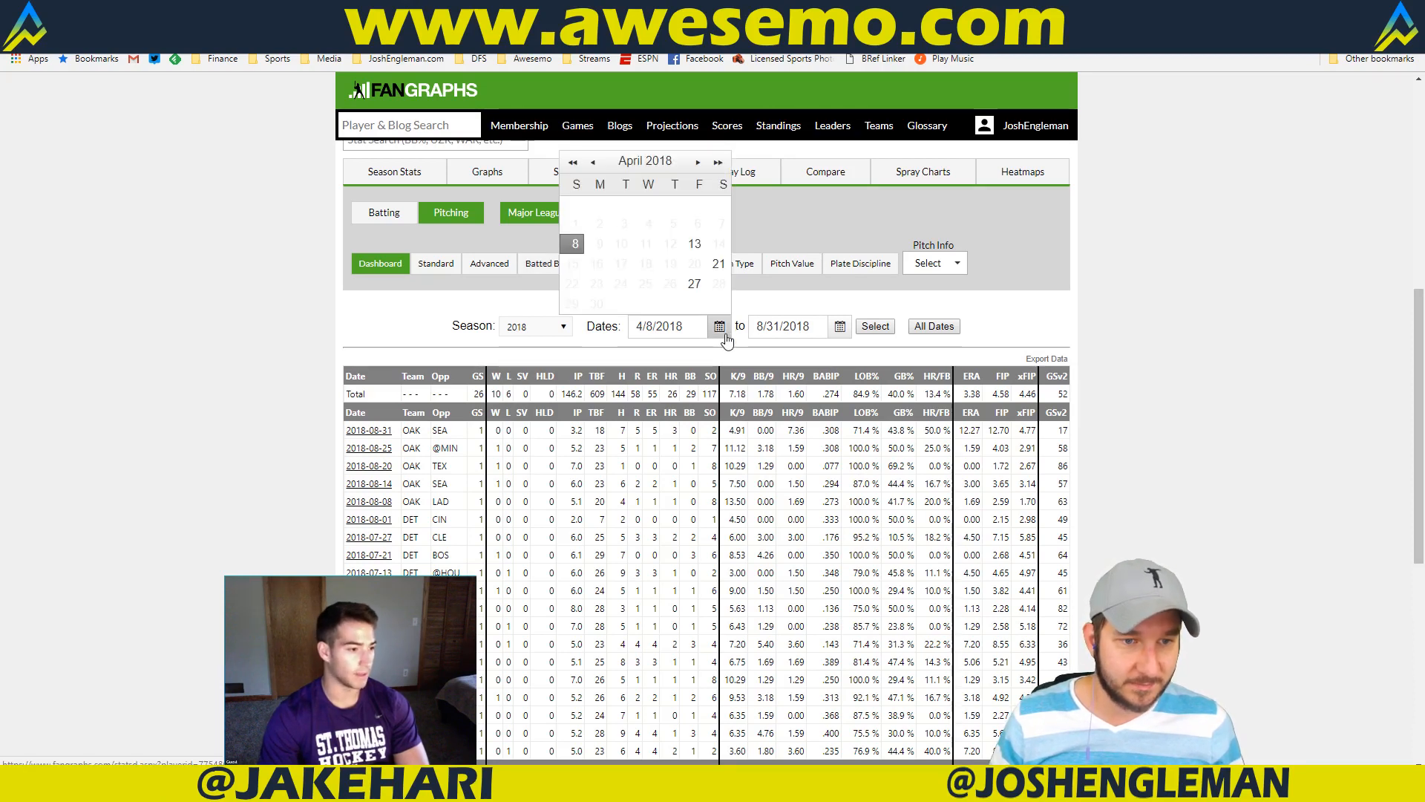
left_click(697, 163)
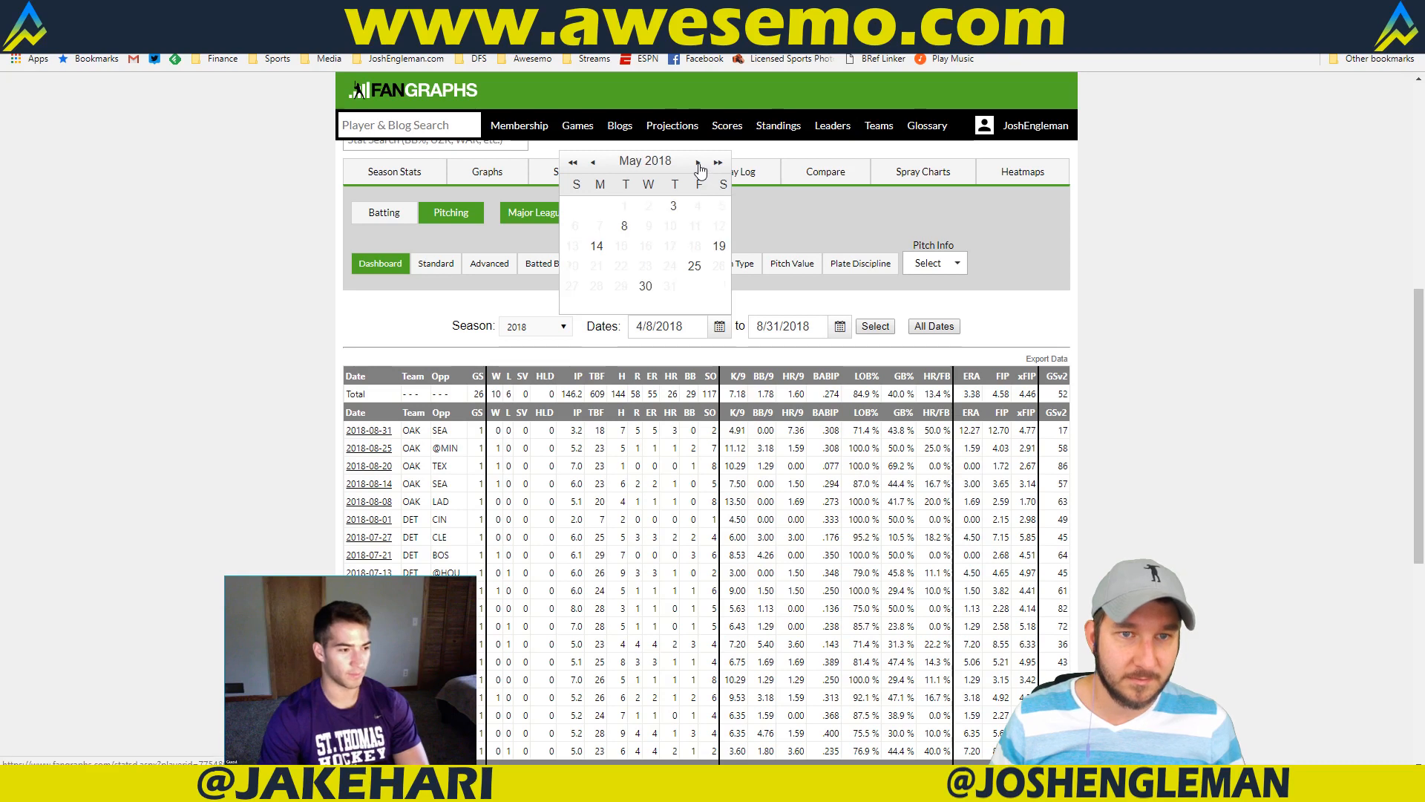
left_click(698, 164)
left_click(698, 164)
left_click(698, 163)
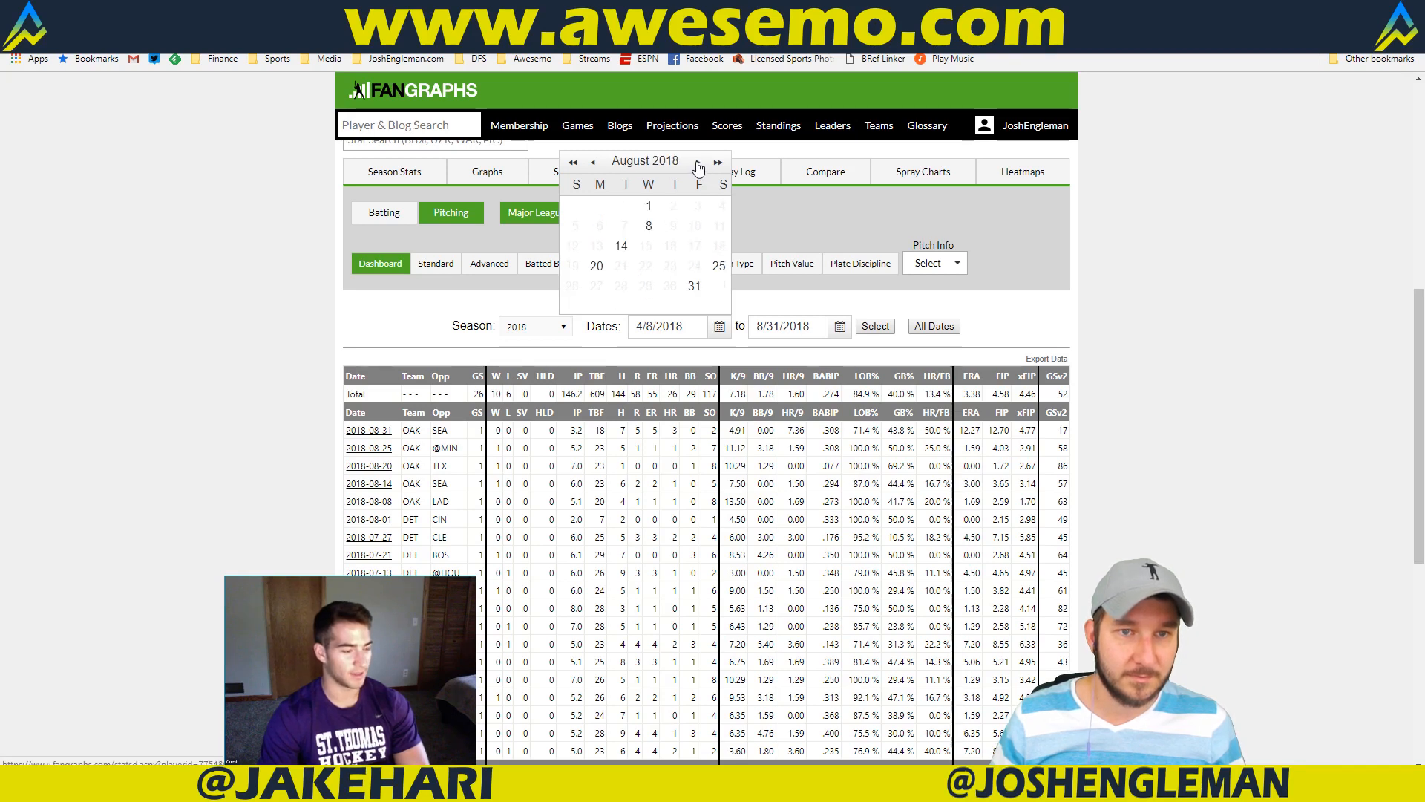
left_click(648, 225)
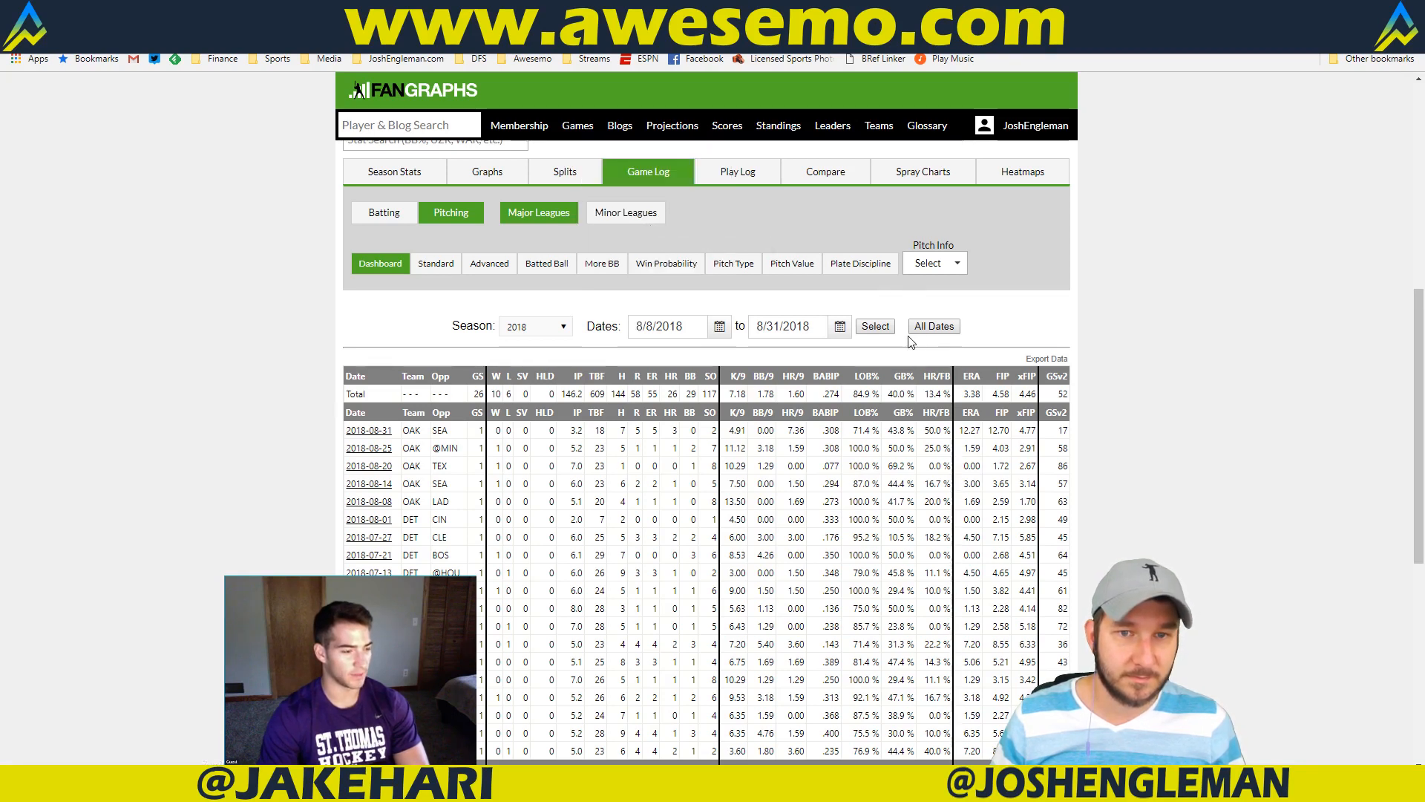
left_click(875, 326)
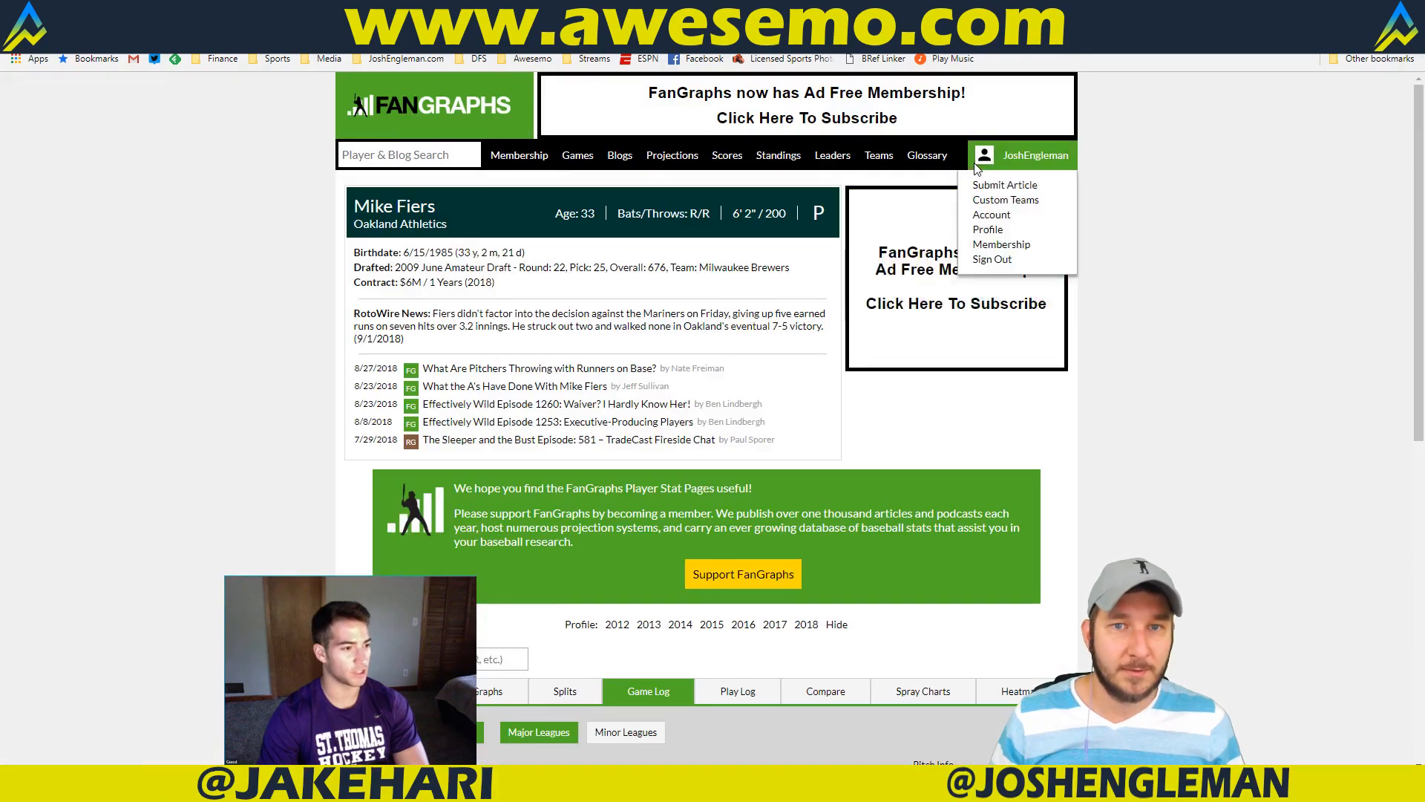
Step: Examine the filtered game log's dashboard stats and its plate discipline stats
scroll(1226, 260, "down", 8)
scroll(1226, 260, "up", 4)
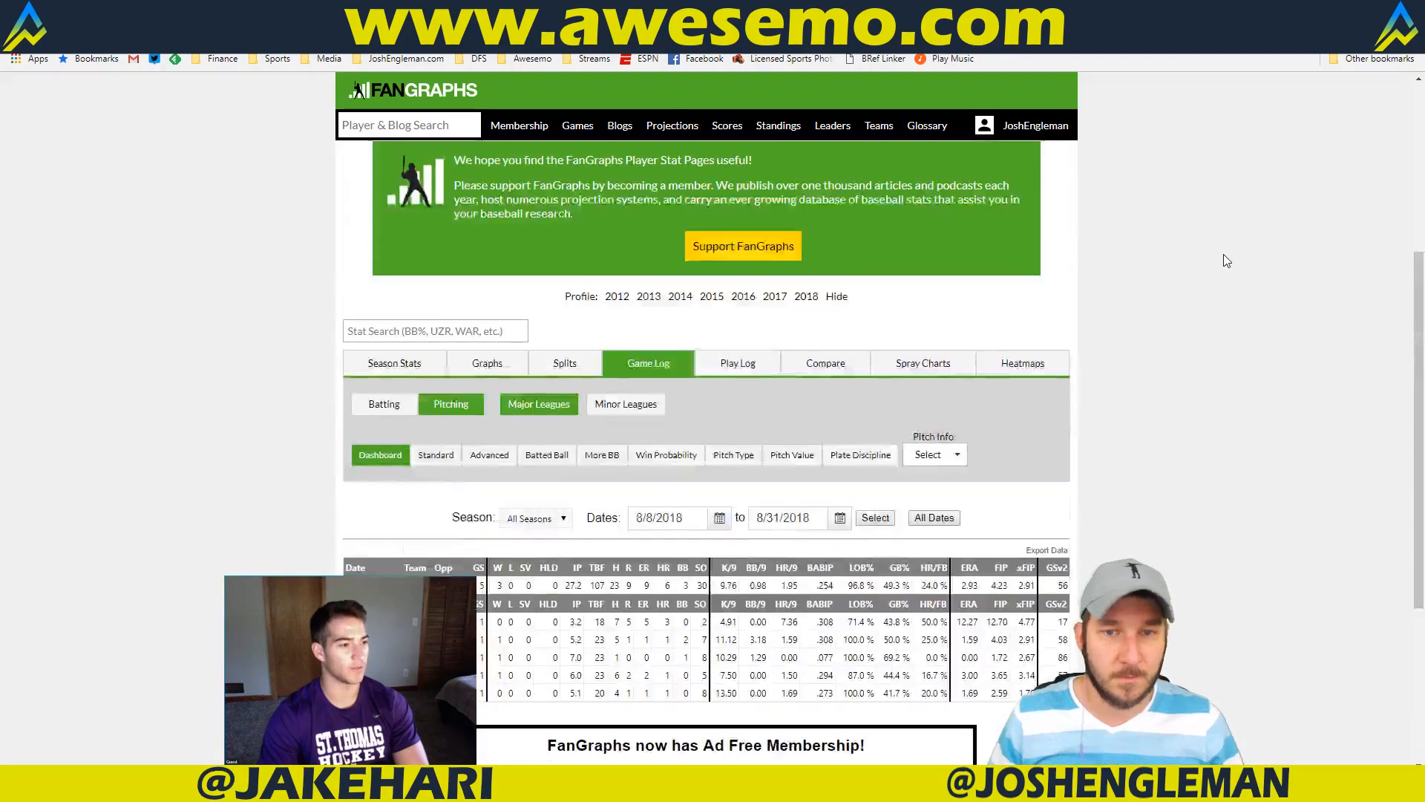
scroll(1226, 260, "down", 1)
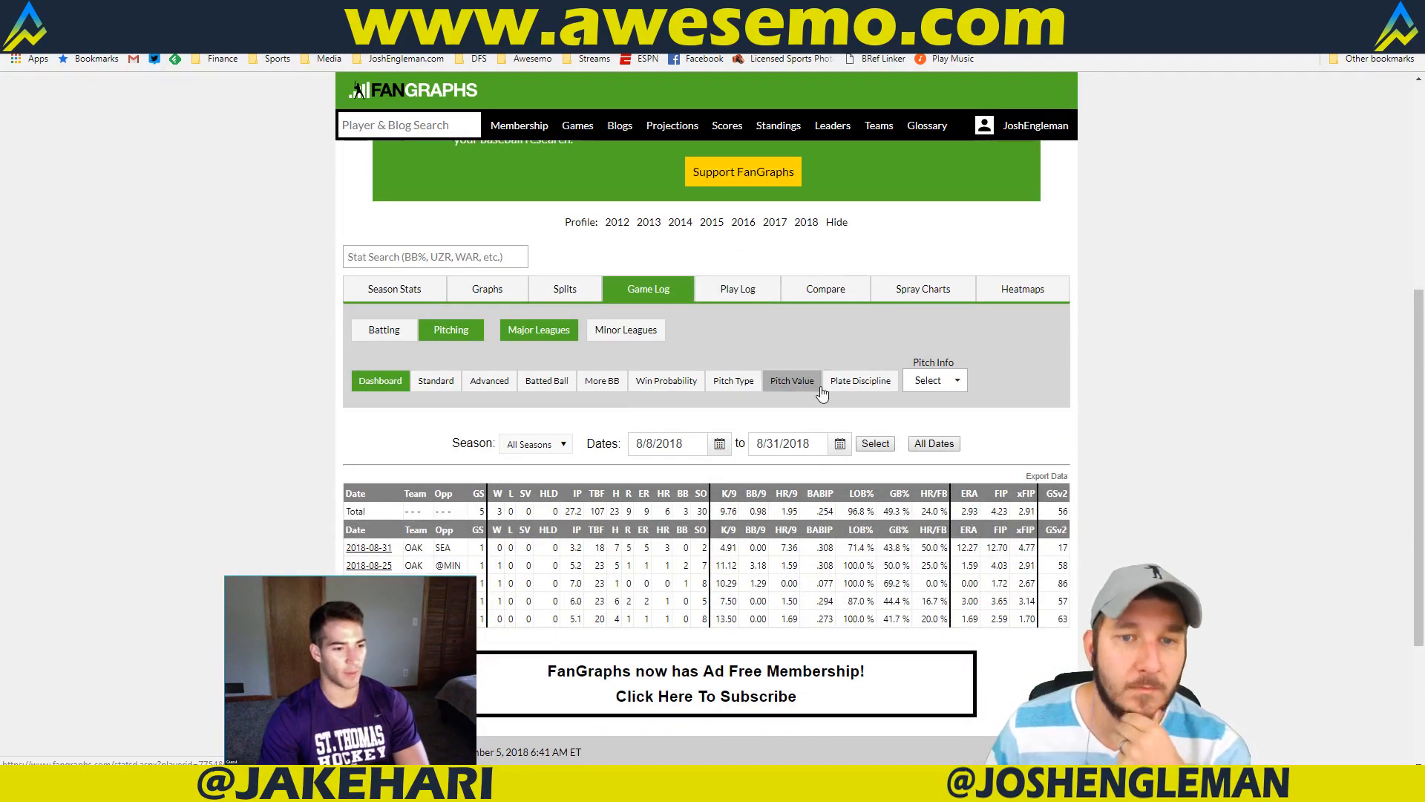
left_click(863, 383)
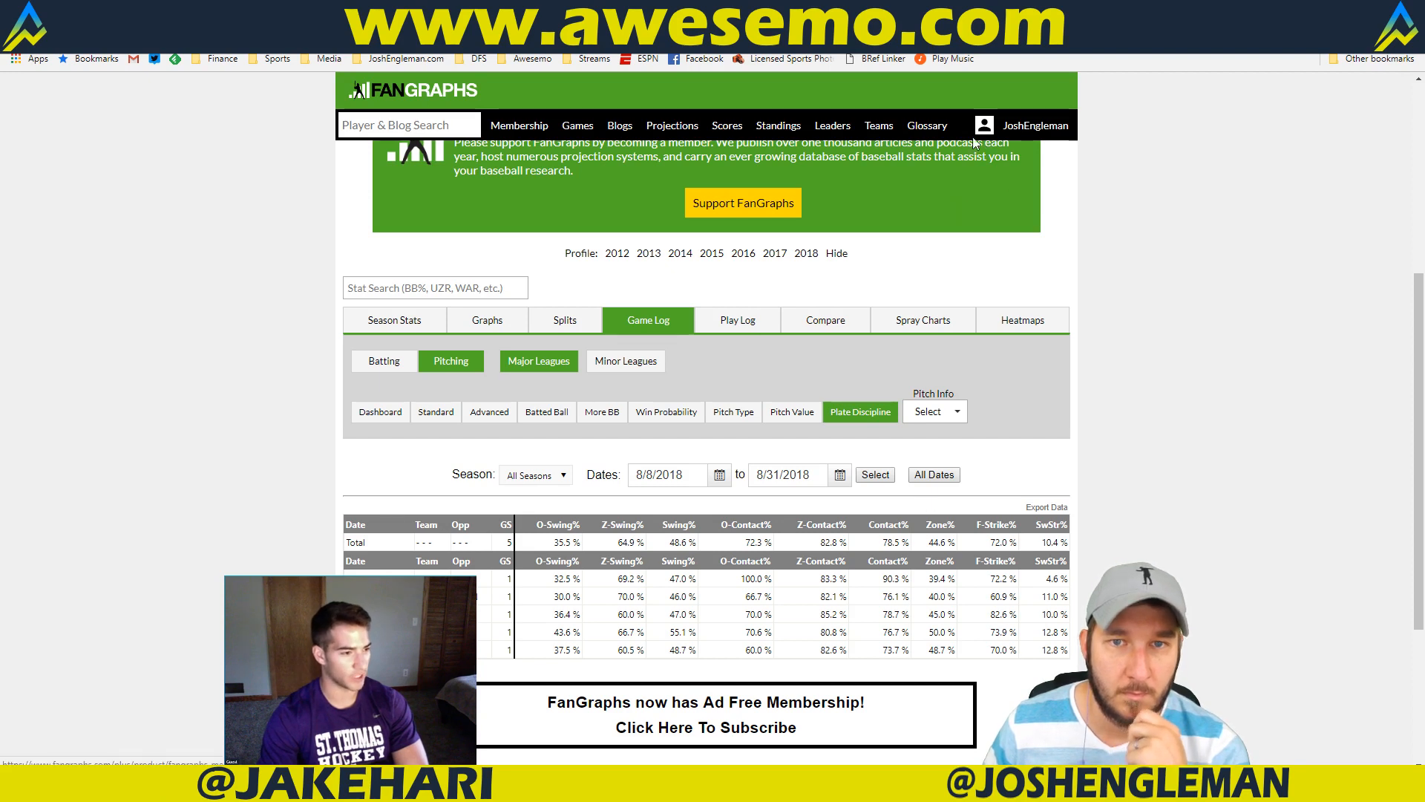
Step: Open the FanGraphs Park Factors page in a separate tab and switch to it
mouse_move(920, 126)
right_click(932, 347)
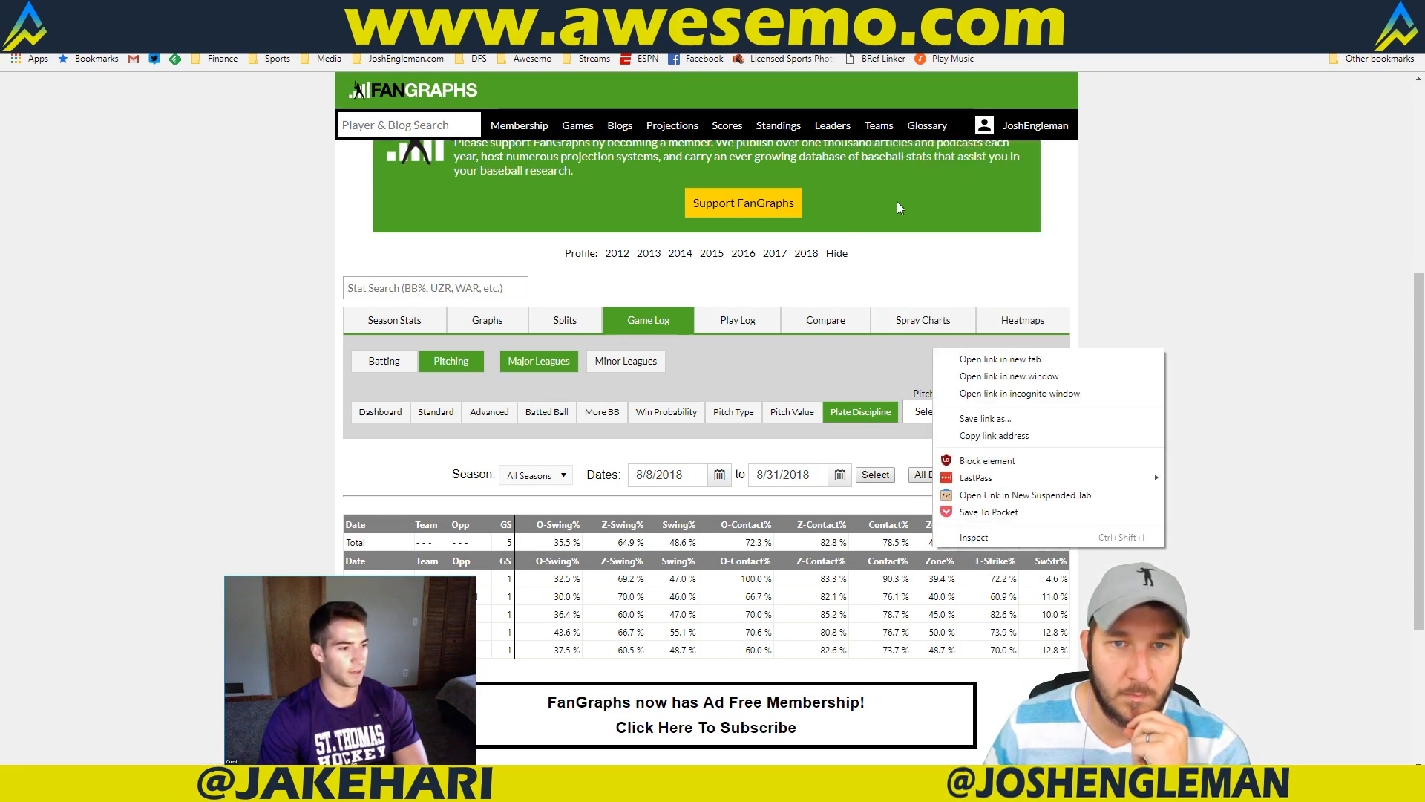
left_click(963, 118)
mouse_move(936, 126)
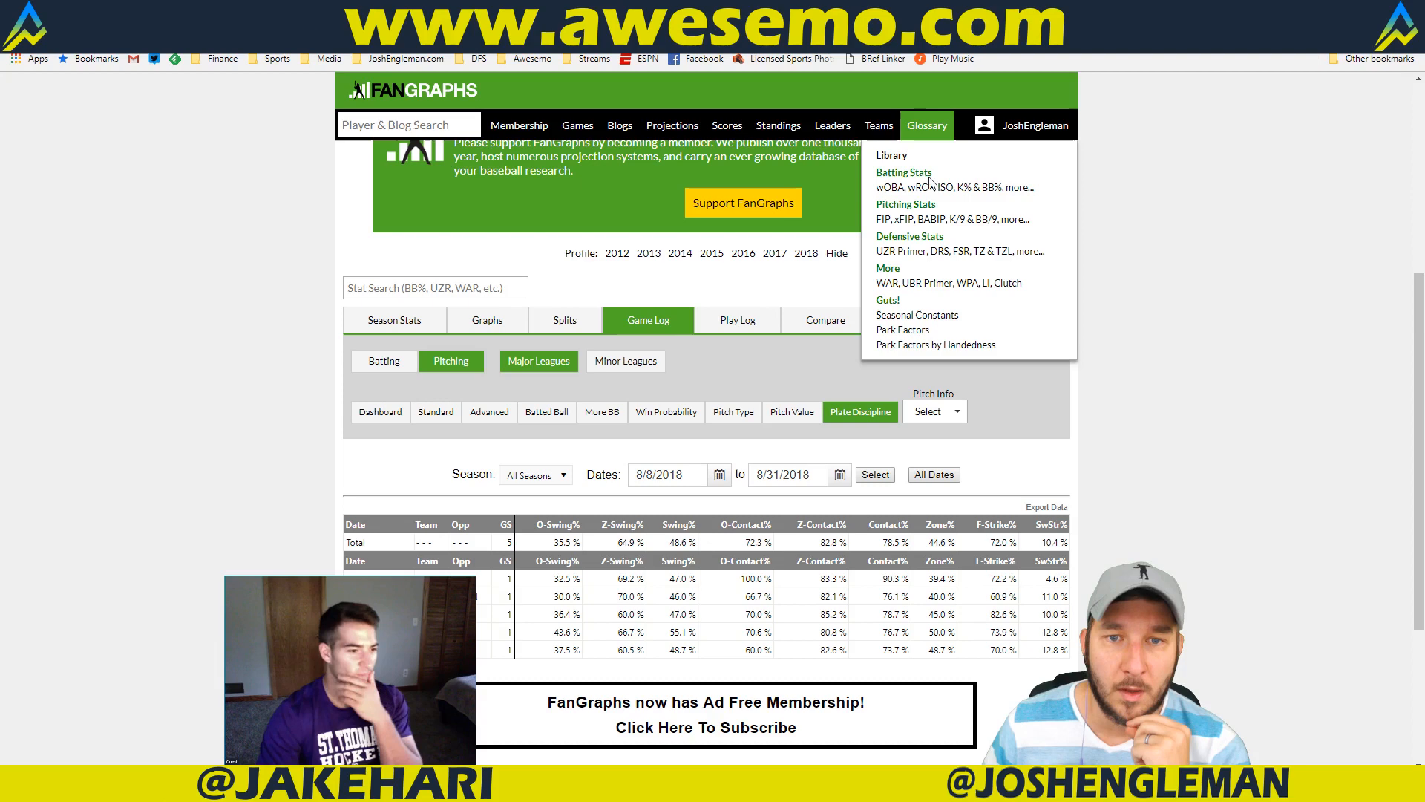
right_click(928, 328)
left_click(965, 339)
key("ctrl+Tab")
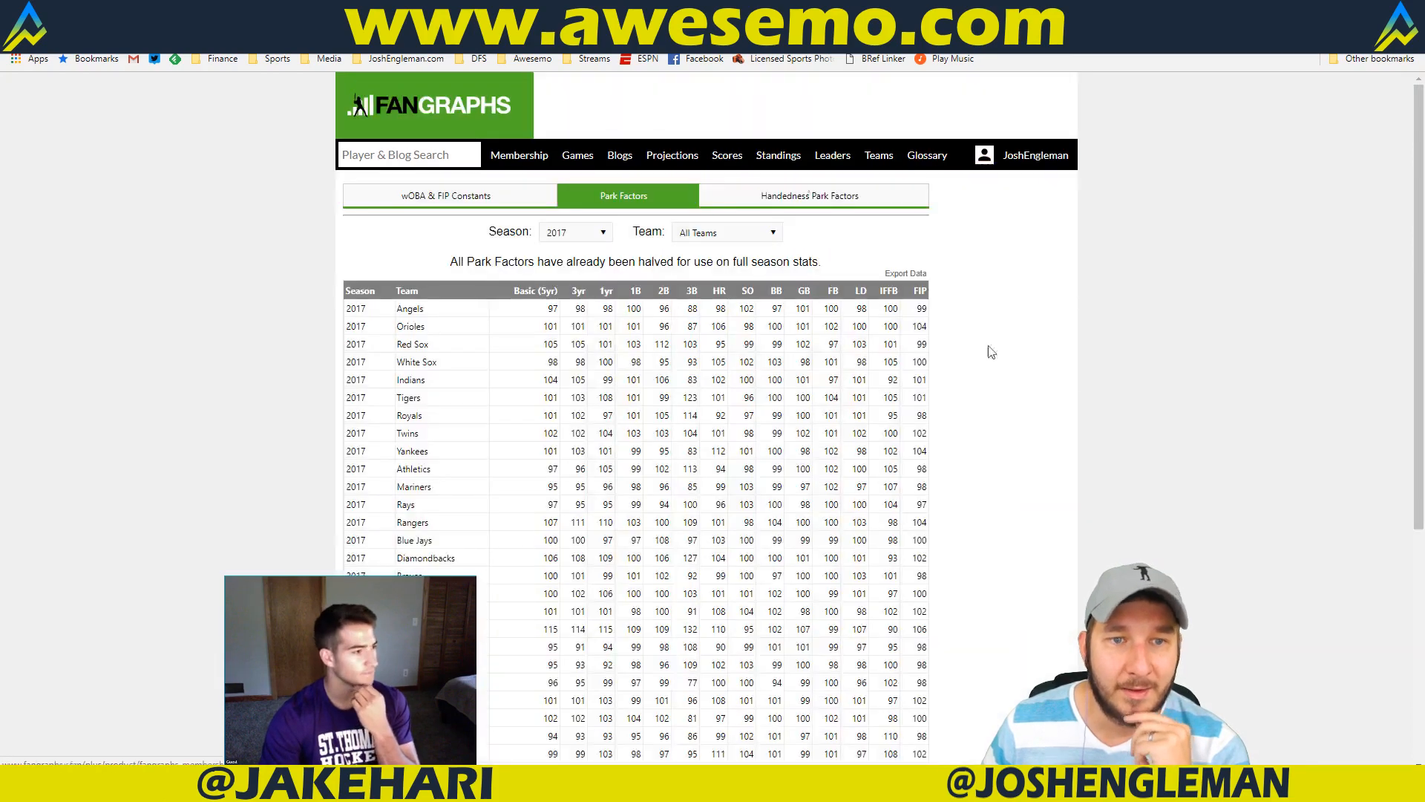
Step: Sort the 2017 park factors by strikeouts (SO) and compare them with the Fiers plate discipline log
left_click(749, 292)
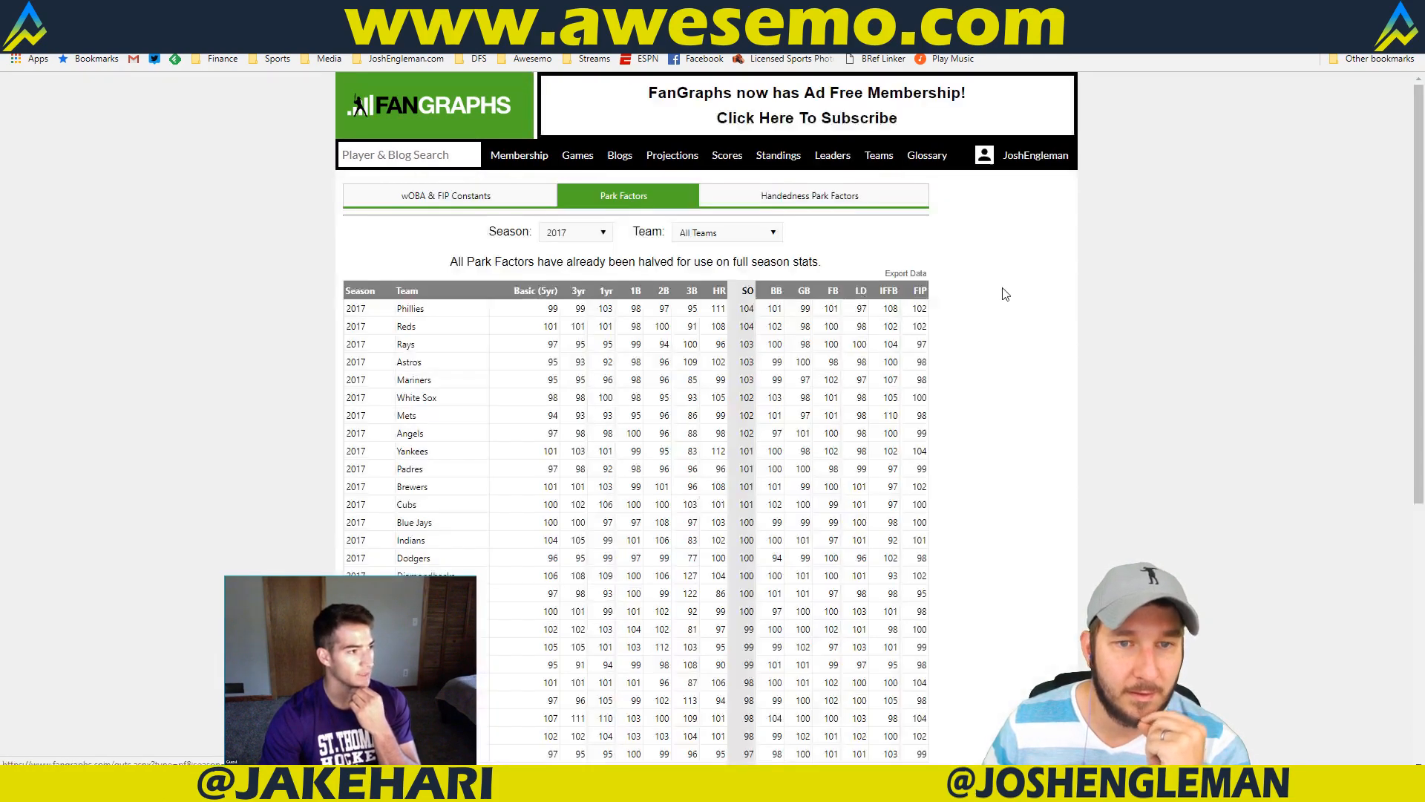
scroll(1005, 294, "down", 3)
scroll(1005, 294, "up", 2)
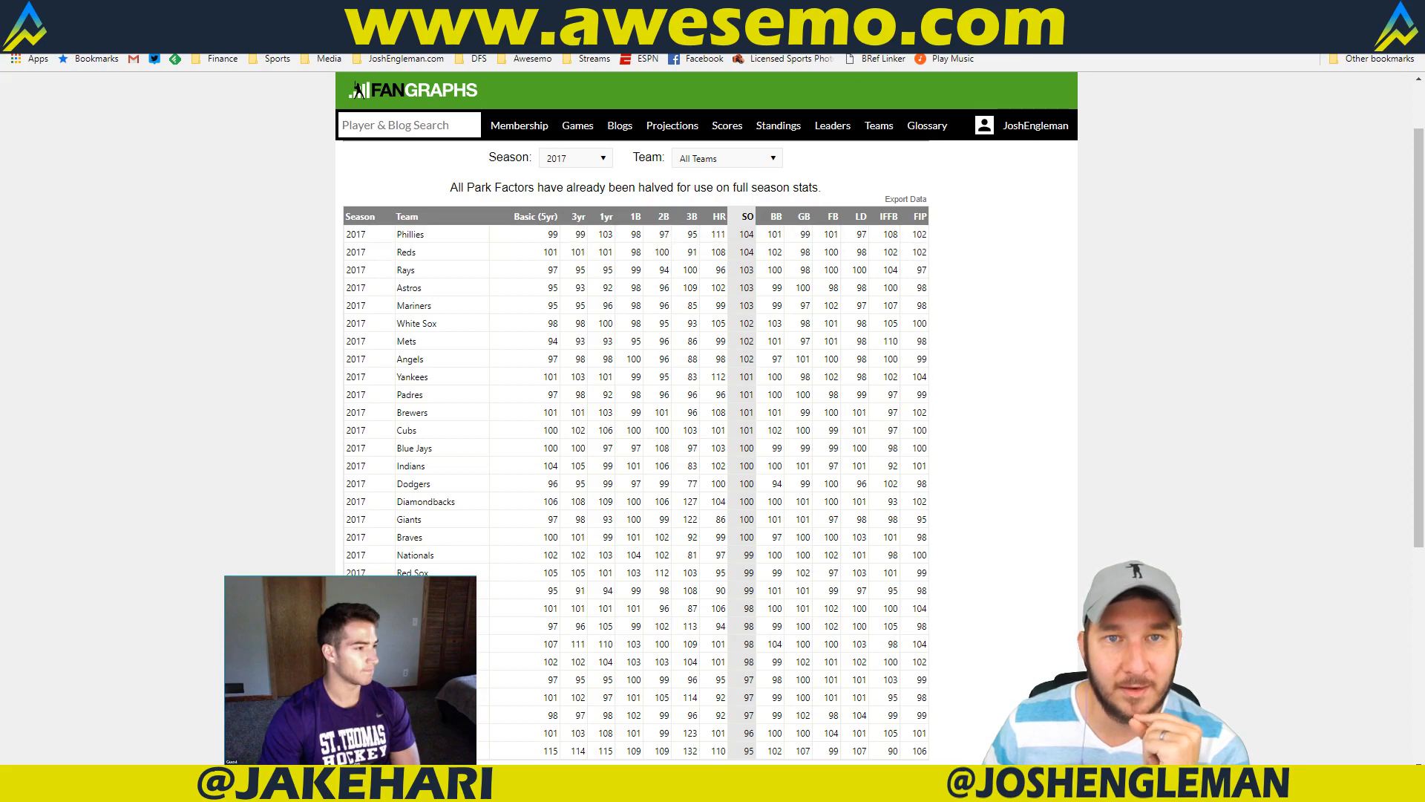
left_click(594, 10)
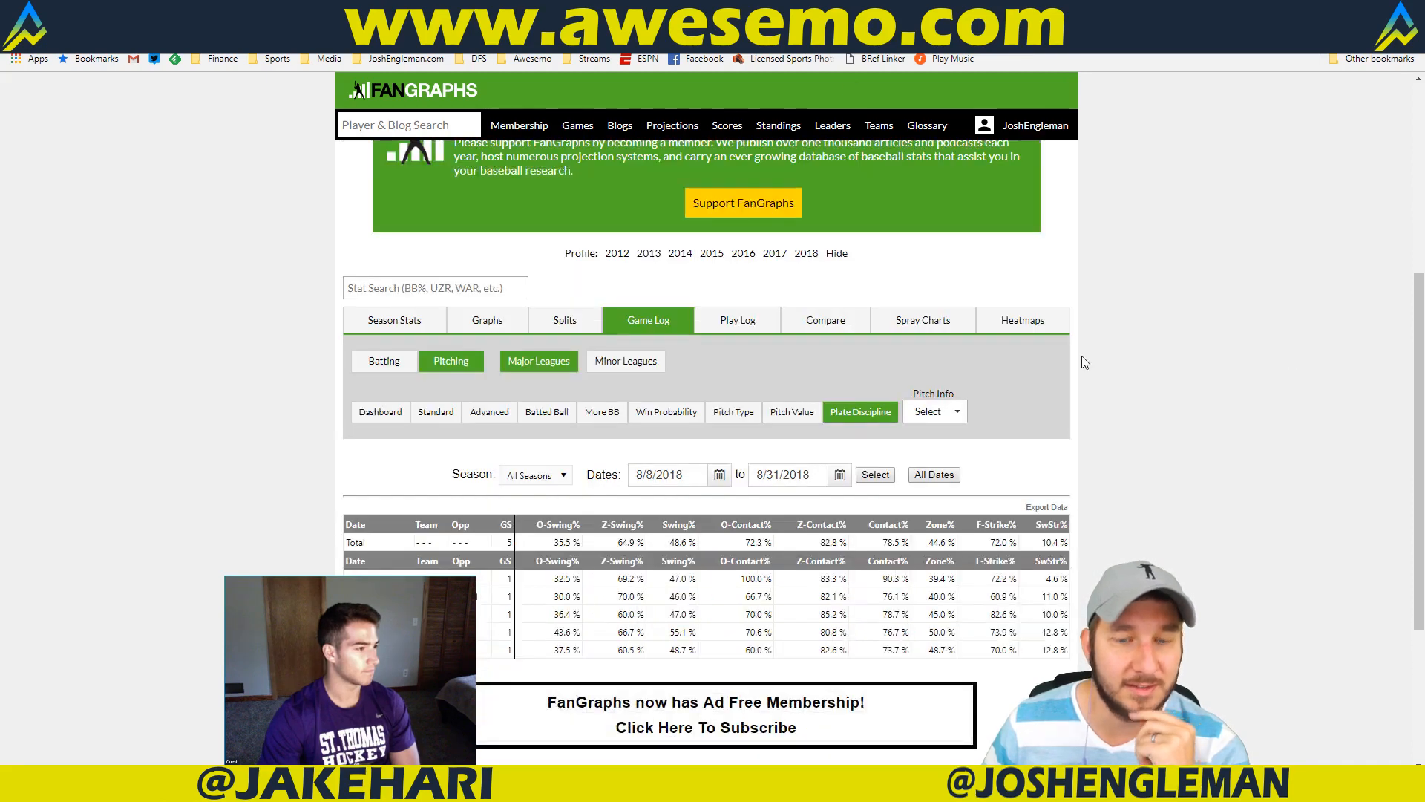
left_click(690, 10)
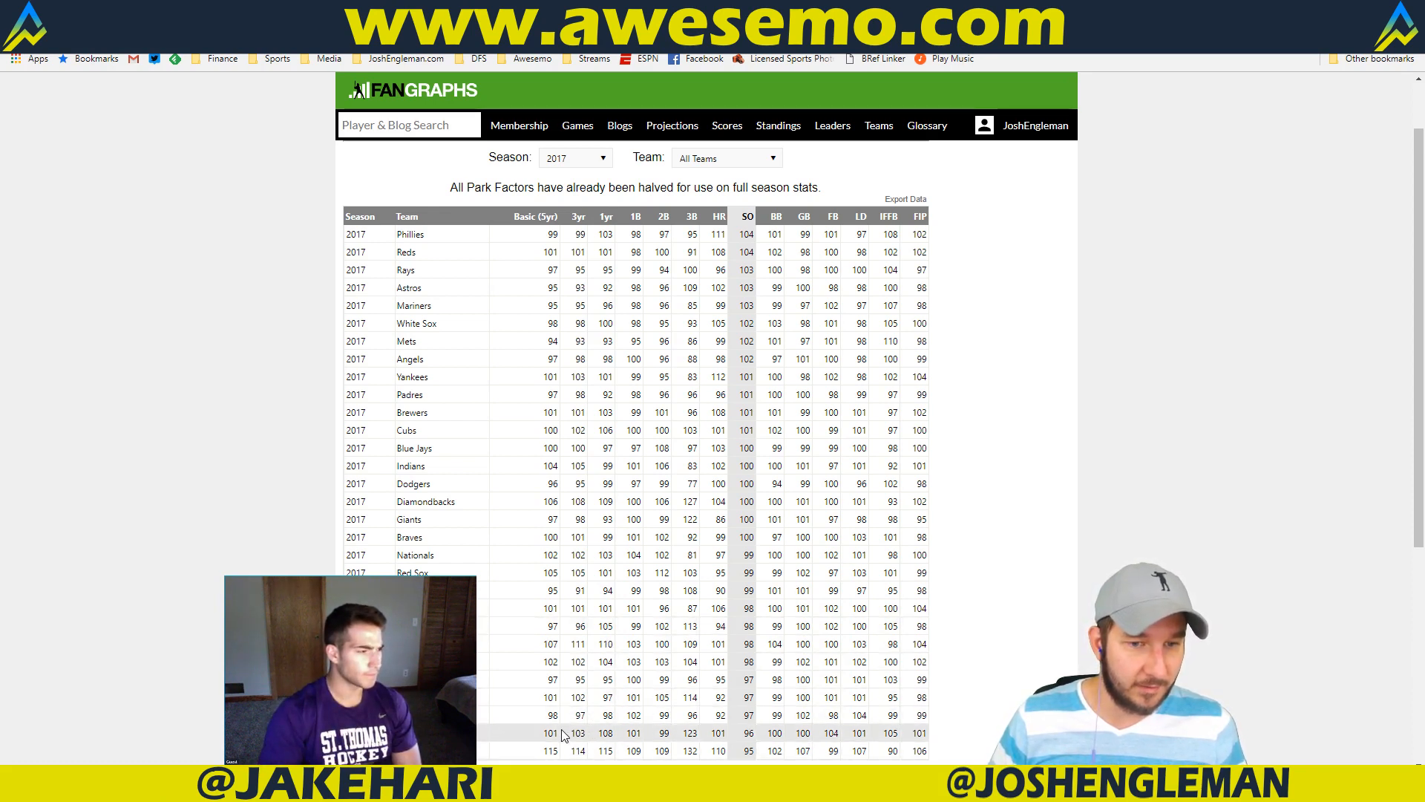
Step: Return to the Fiers game log and review its advanced and standard stats
left_click(816, 10)
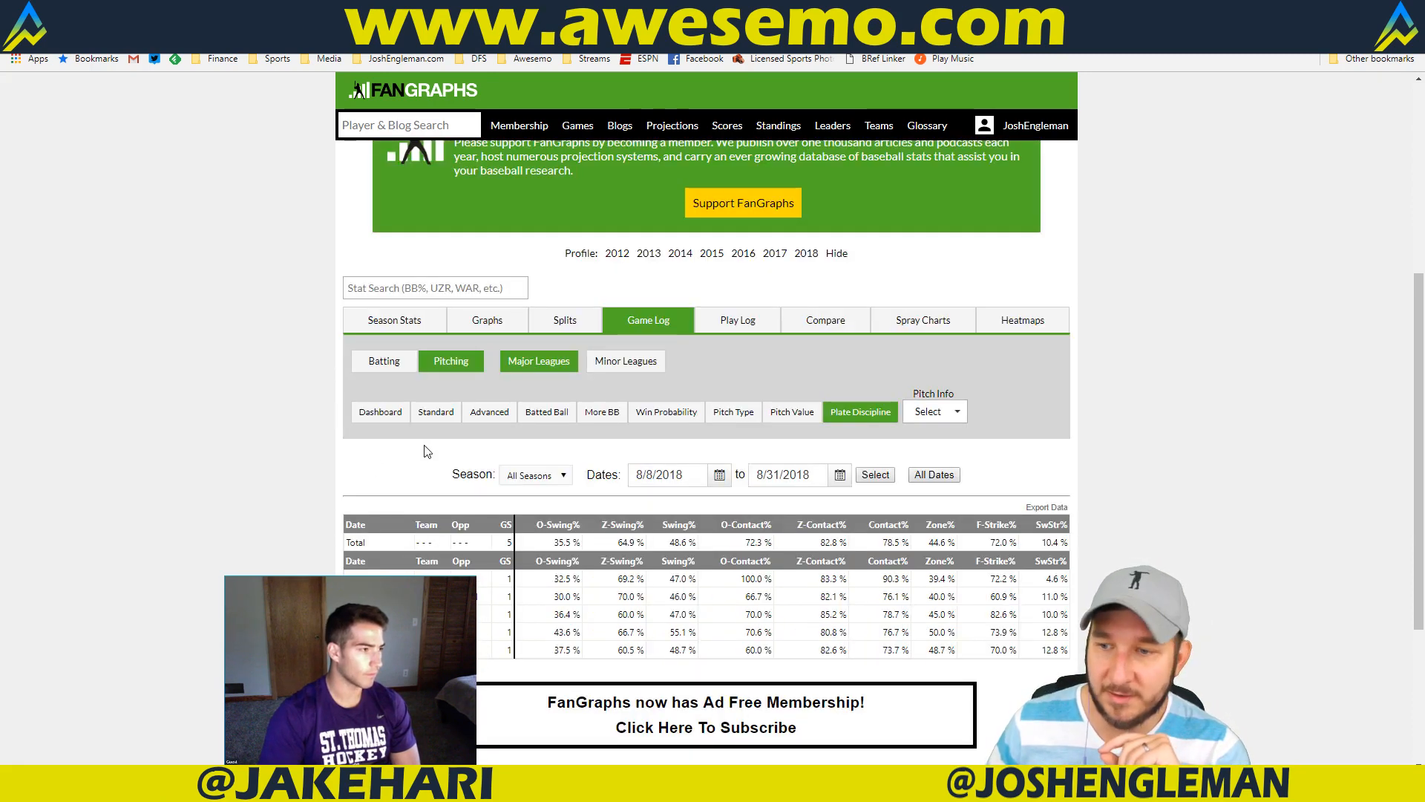
left_click(488, 417)
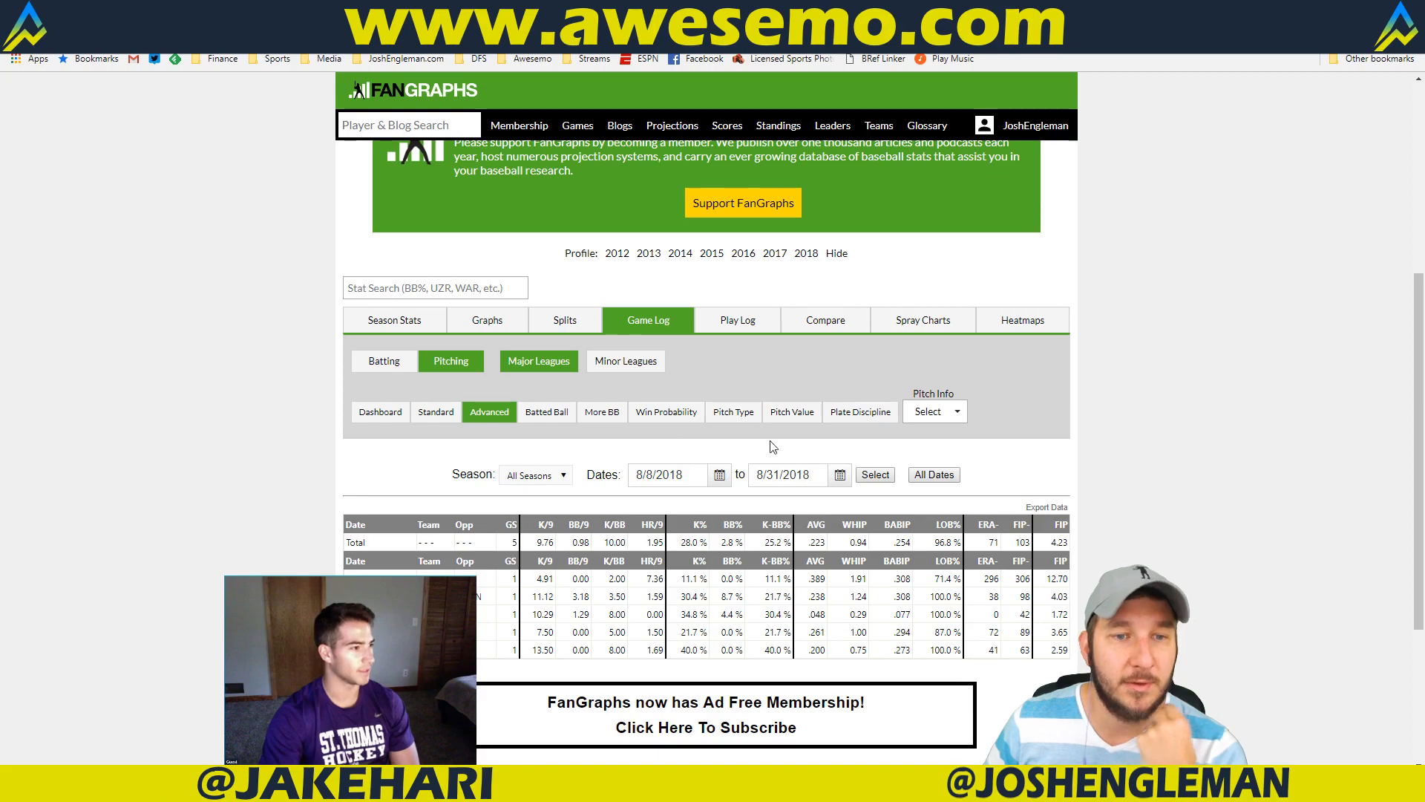
left_click(422, 416)
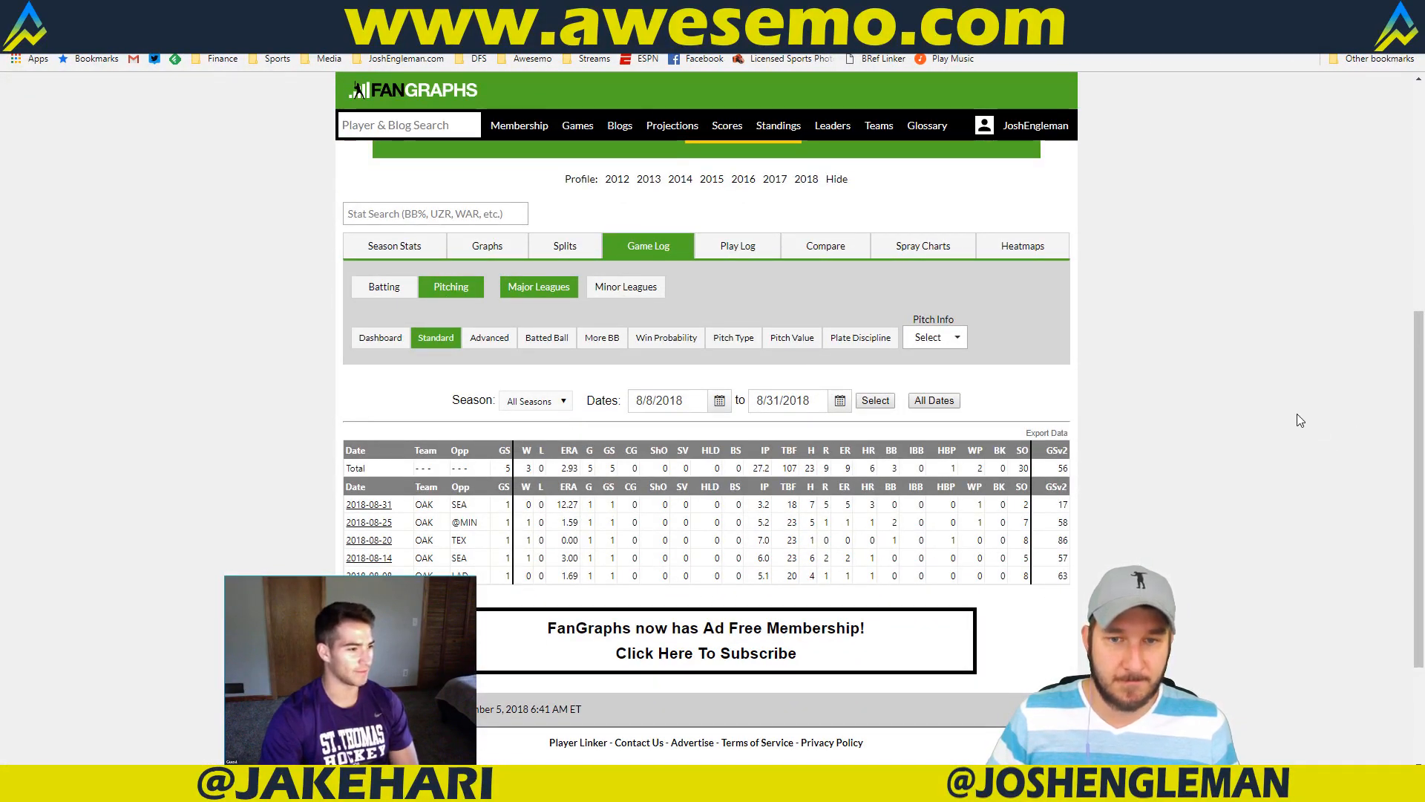
Step: Switch to the projections workbook and review the Yankees and Athletics matchup against the team and pitcher ownership pivot tables
key("alt+Tab")
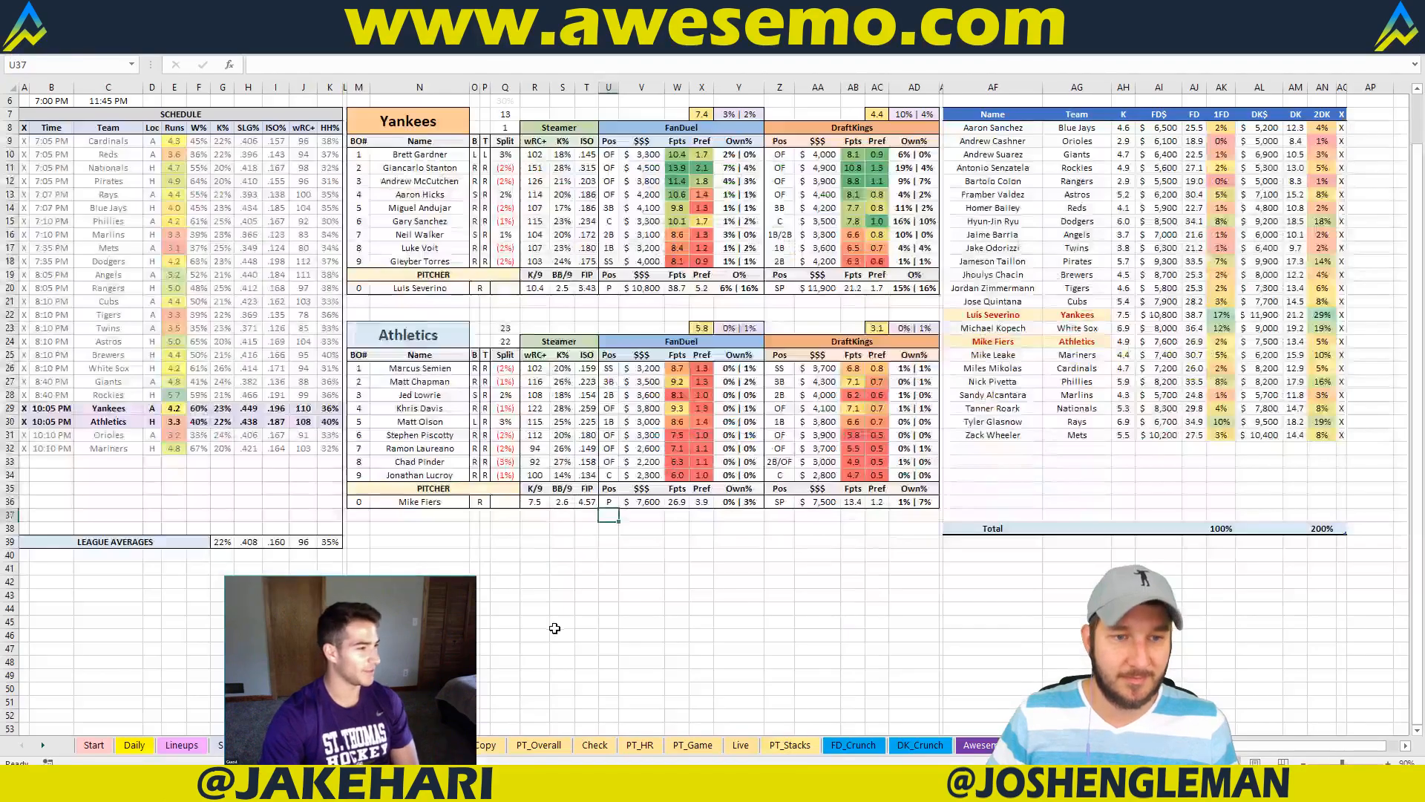
left_click(555, 628)
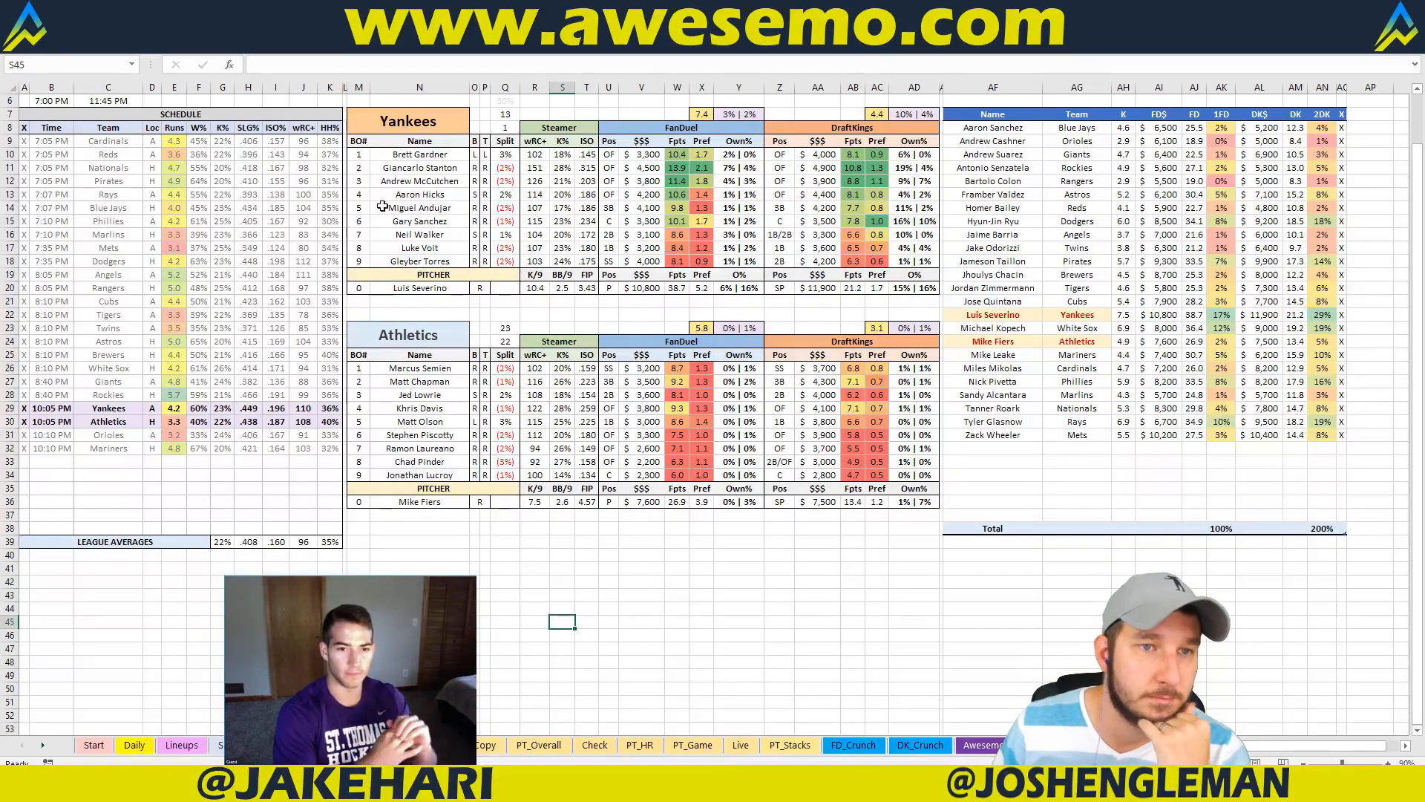
left_click(401, 169)
left_click(423, 121)
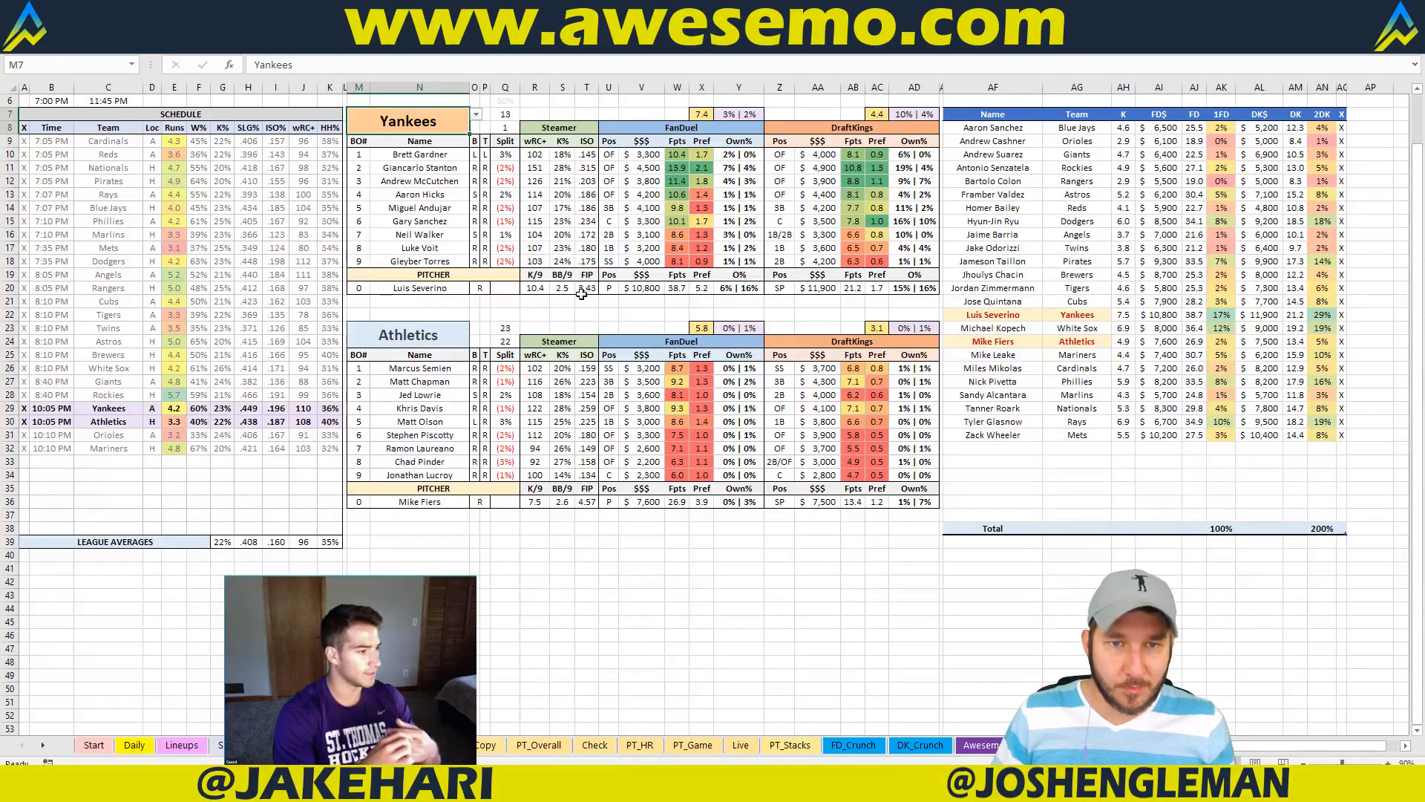
key("ctrl+Page_Down")
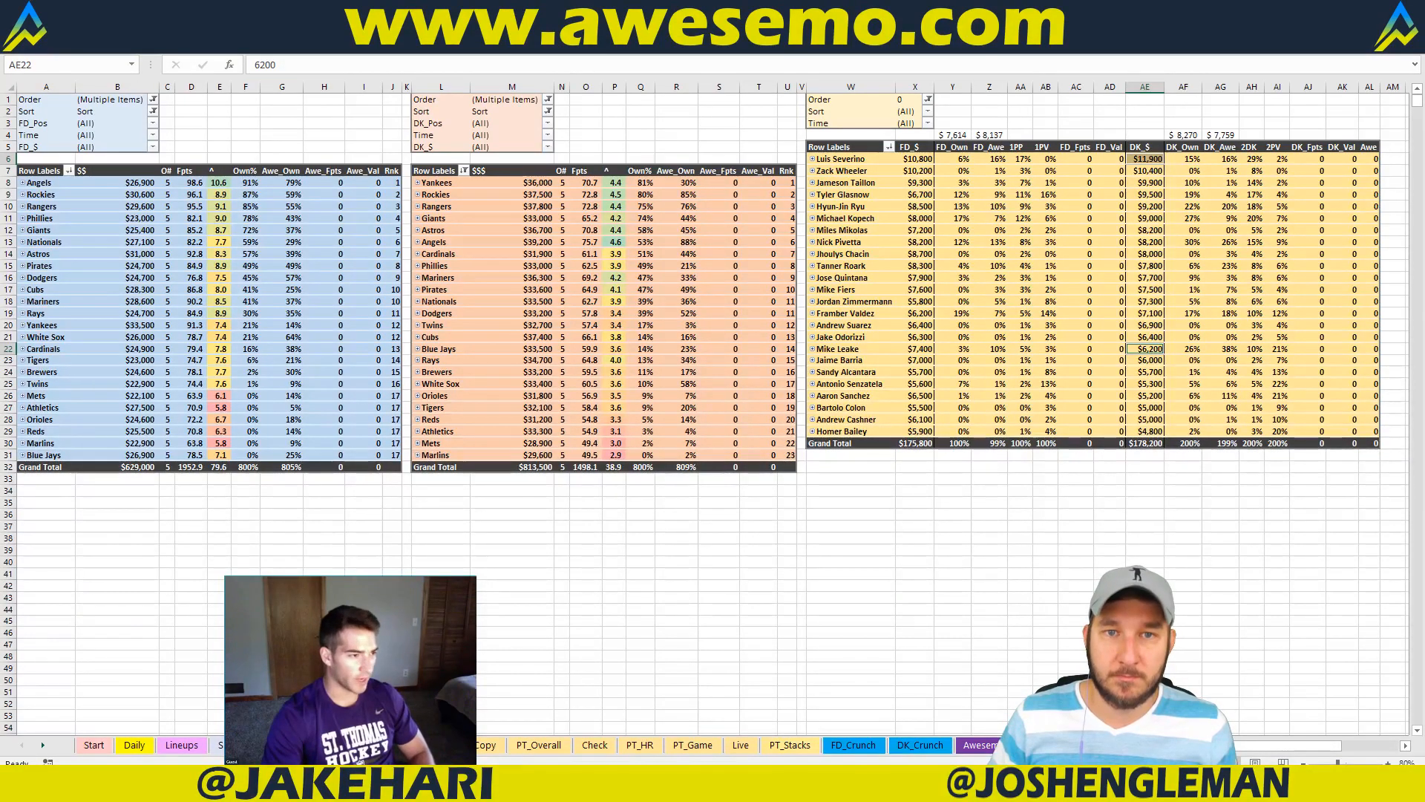
key("ctrl+Page_Up")
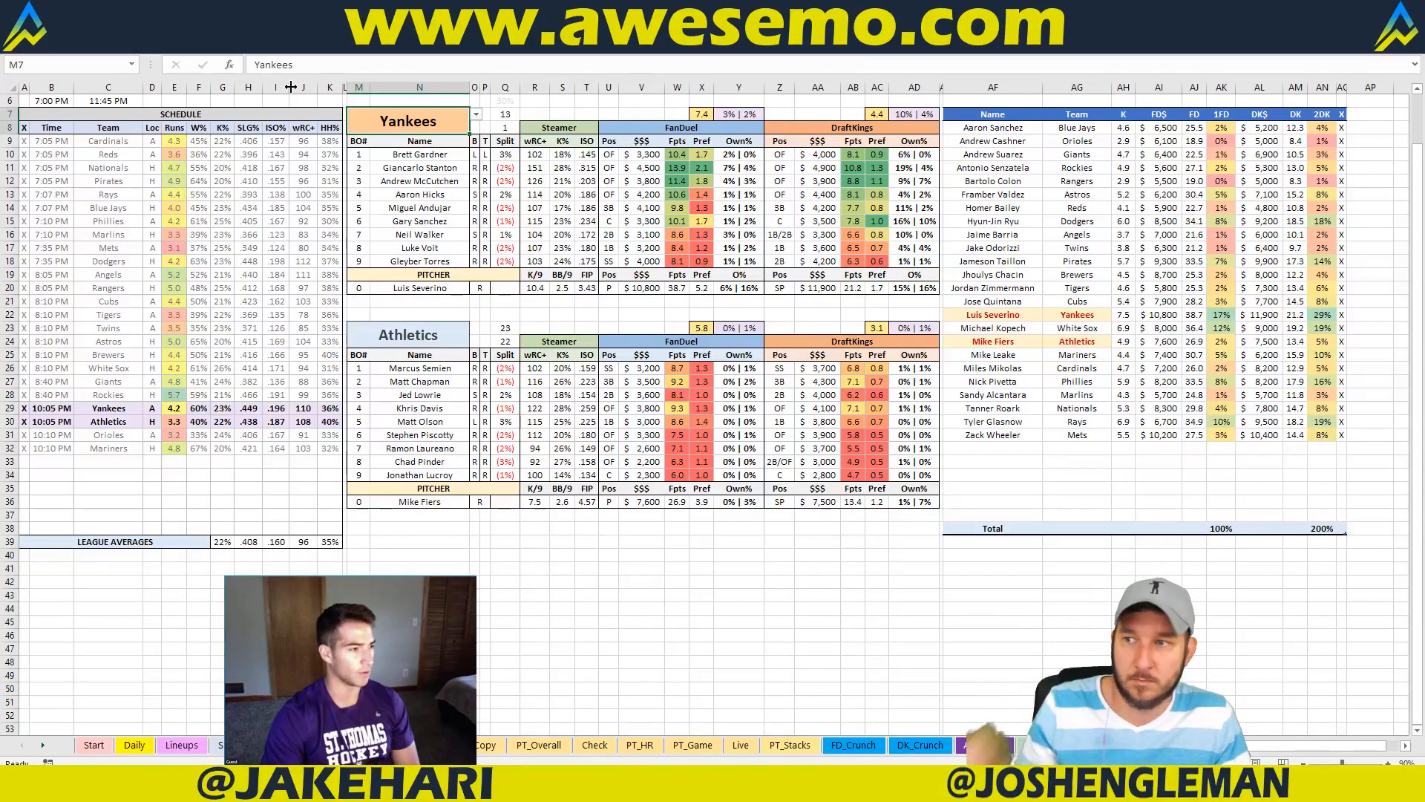
left_click(629, 287)
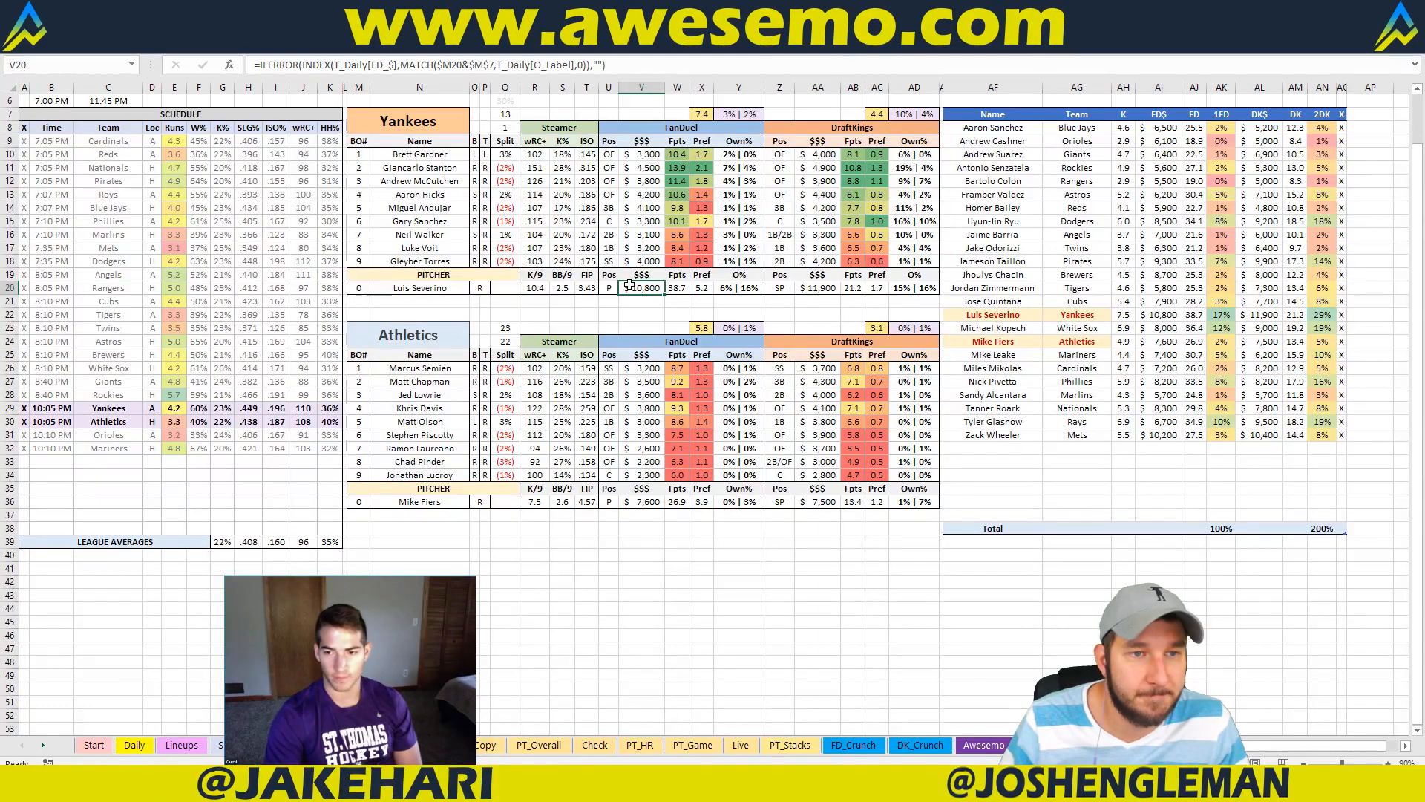
left_click(731, 260)
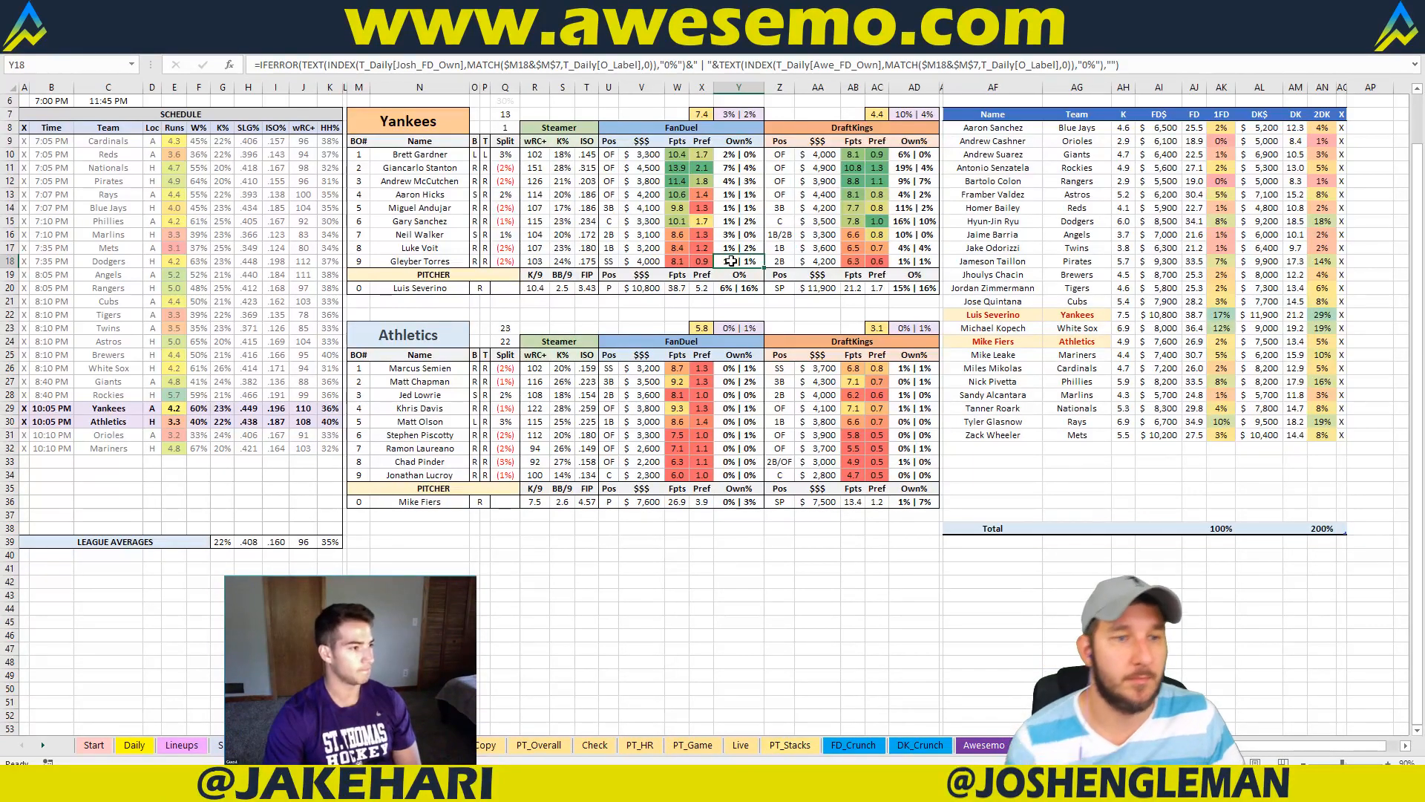
Step: Change the matchup table's team from Yankees to Orioles
left_click(406, 126)
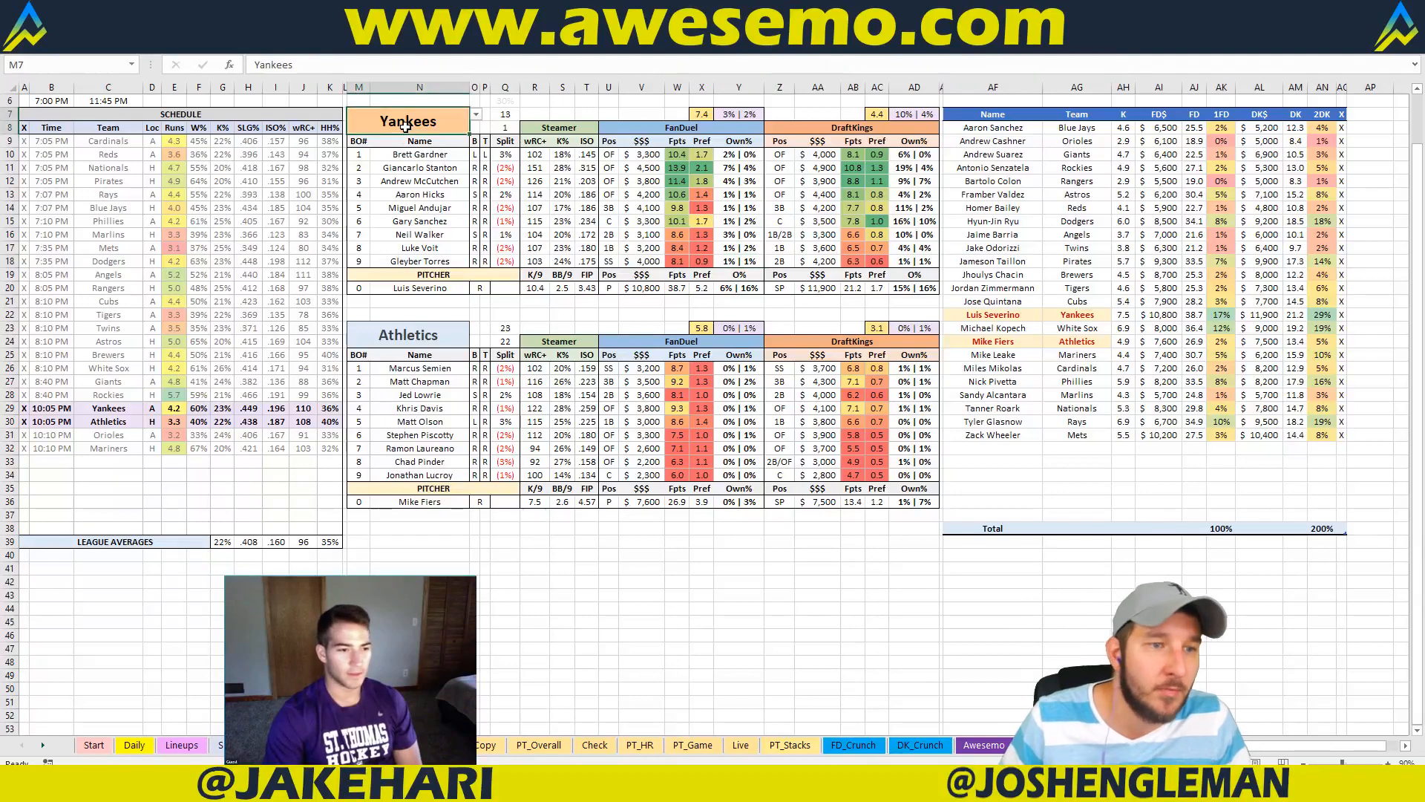
type("Orioles")
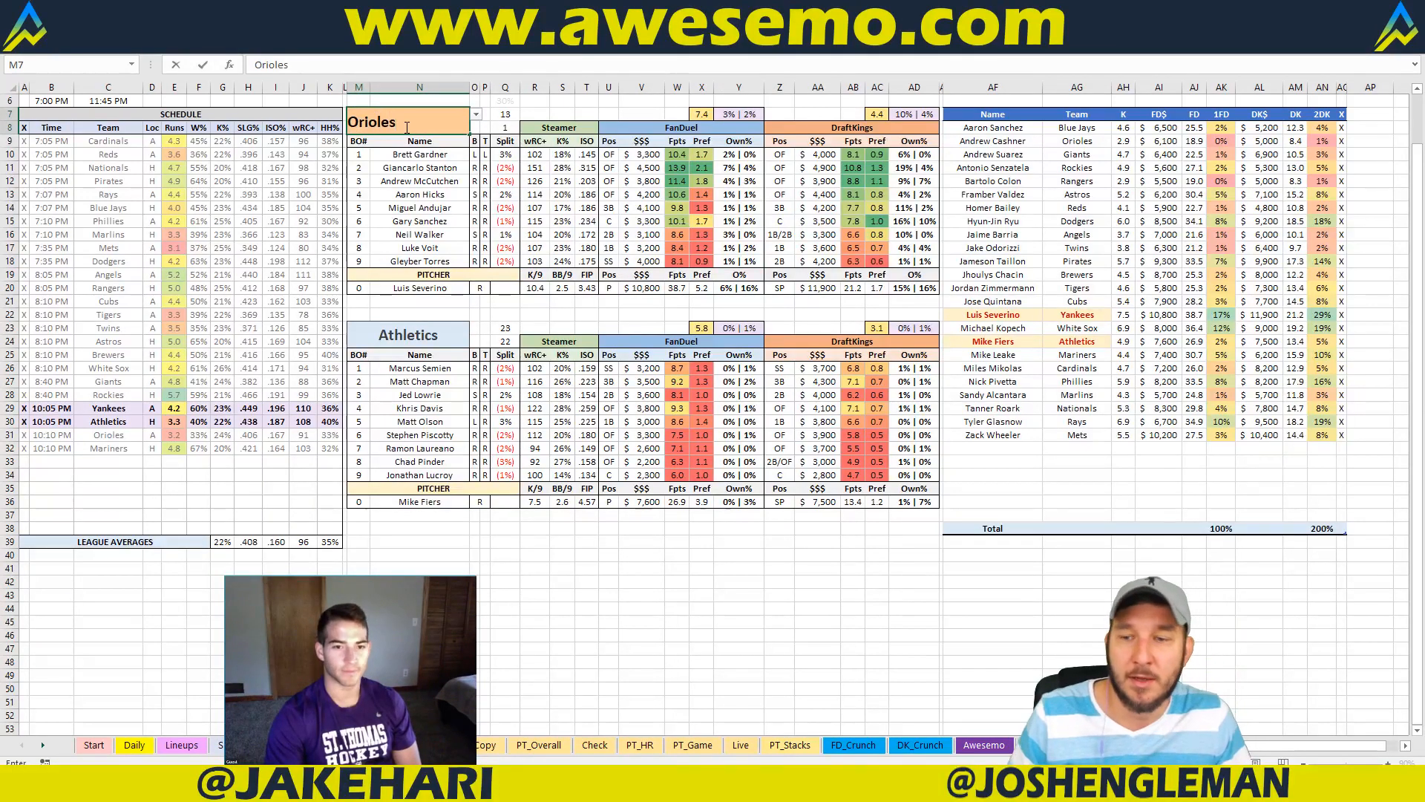
key("Return")
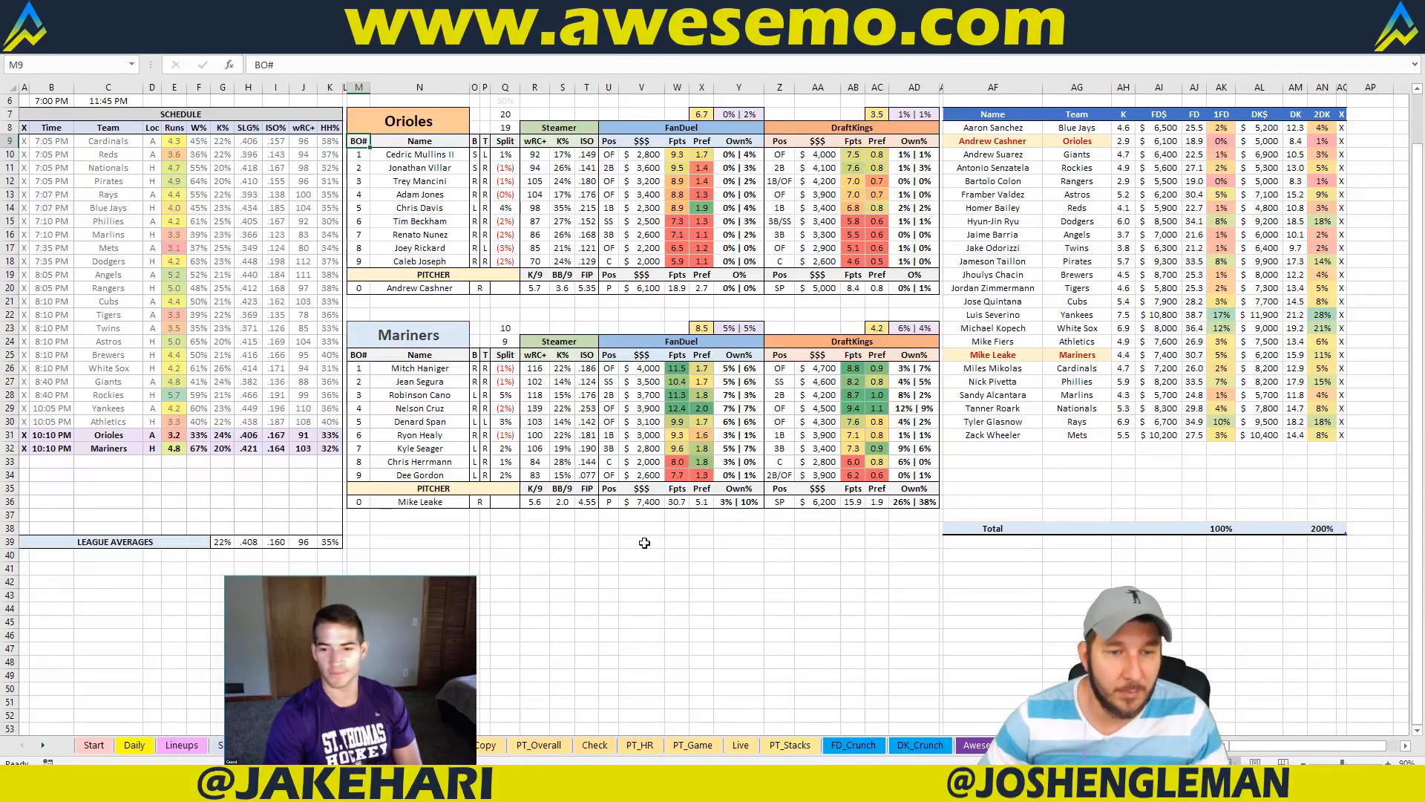
Step: Compare the Orioles and Mariners matchup with the team and pitcher ownership pivot tables
left_click(416, 744)
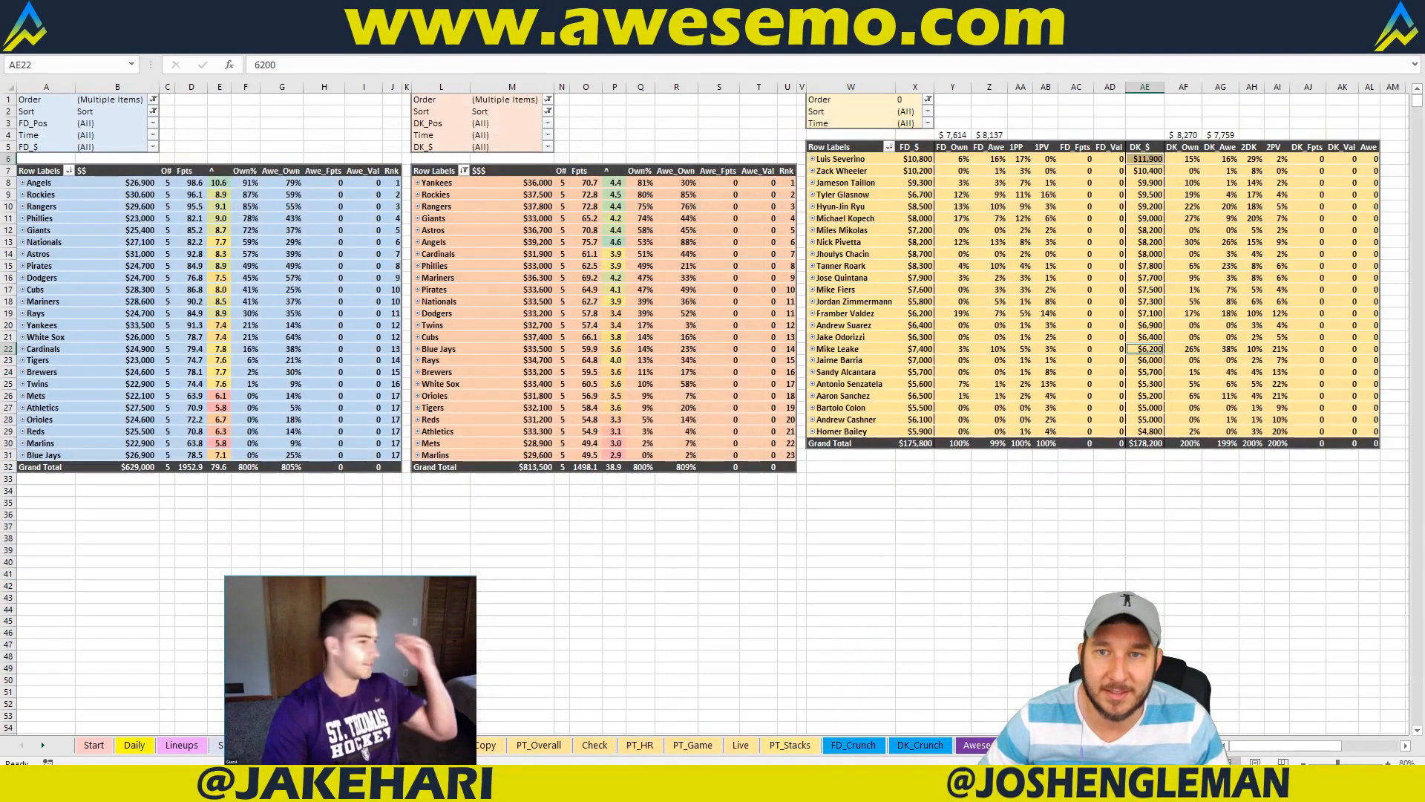
left_click(342, 744)
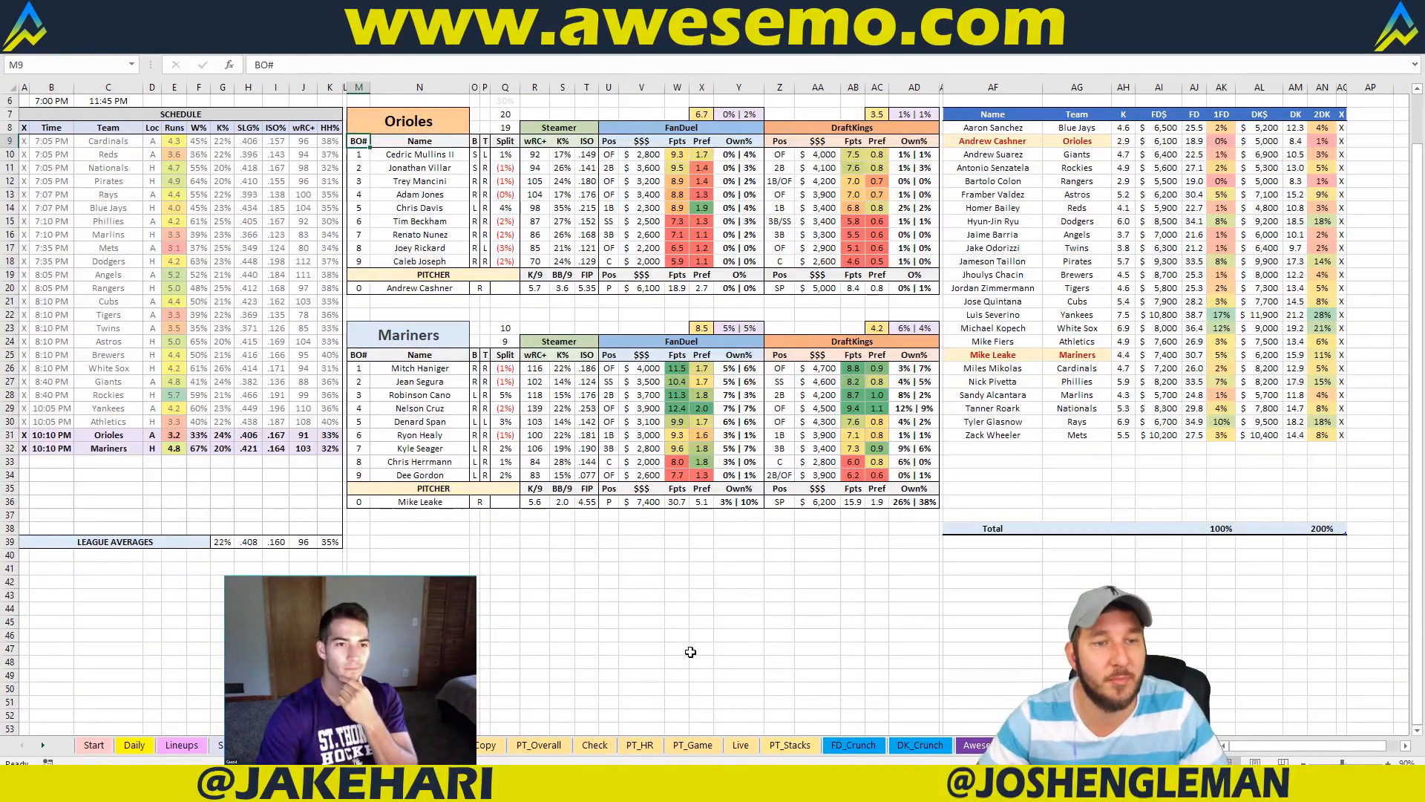
left_click(445, 745)
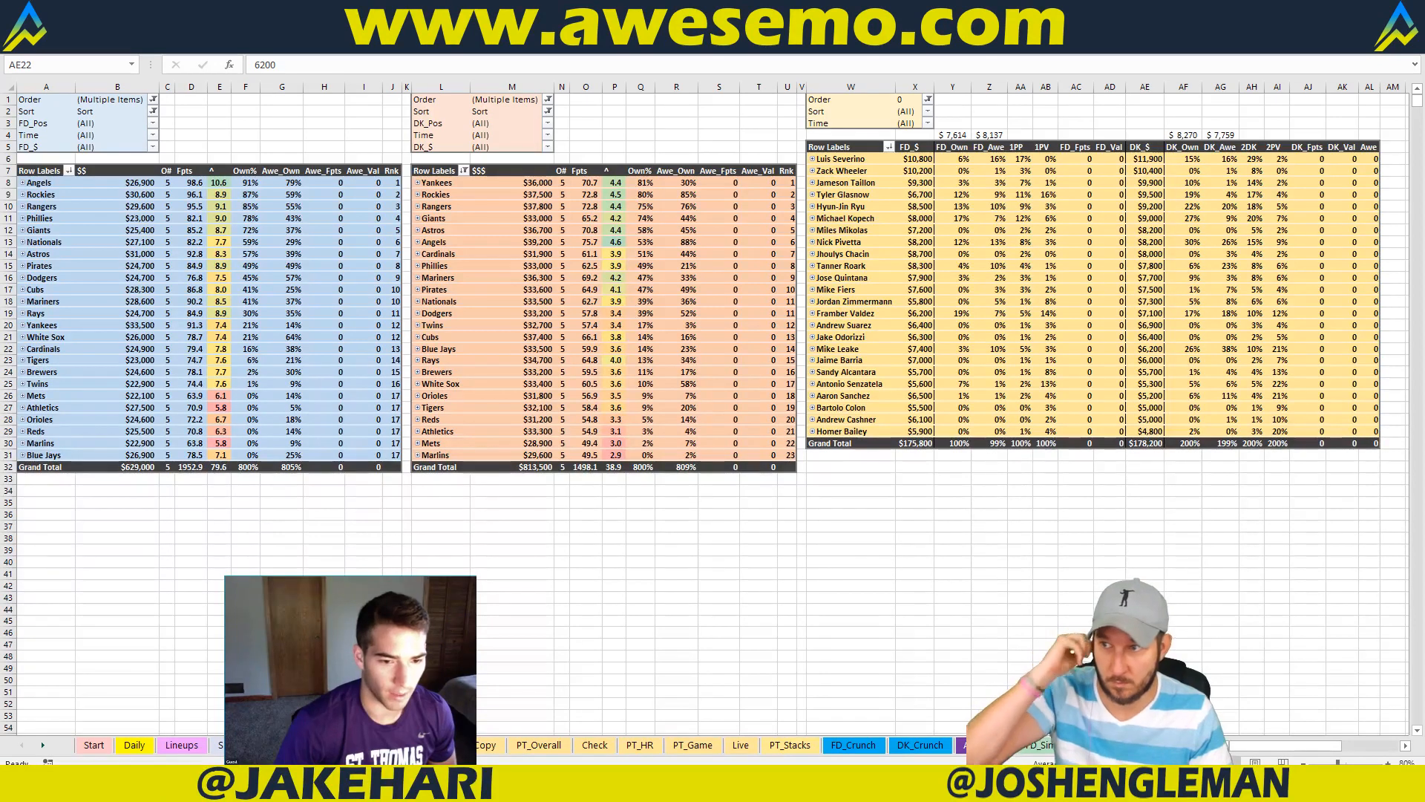
left_click(1144, 159)
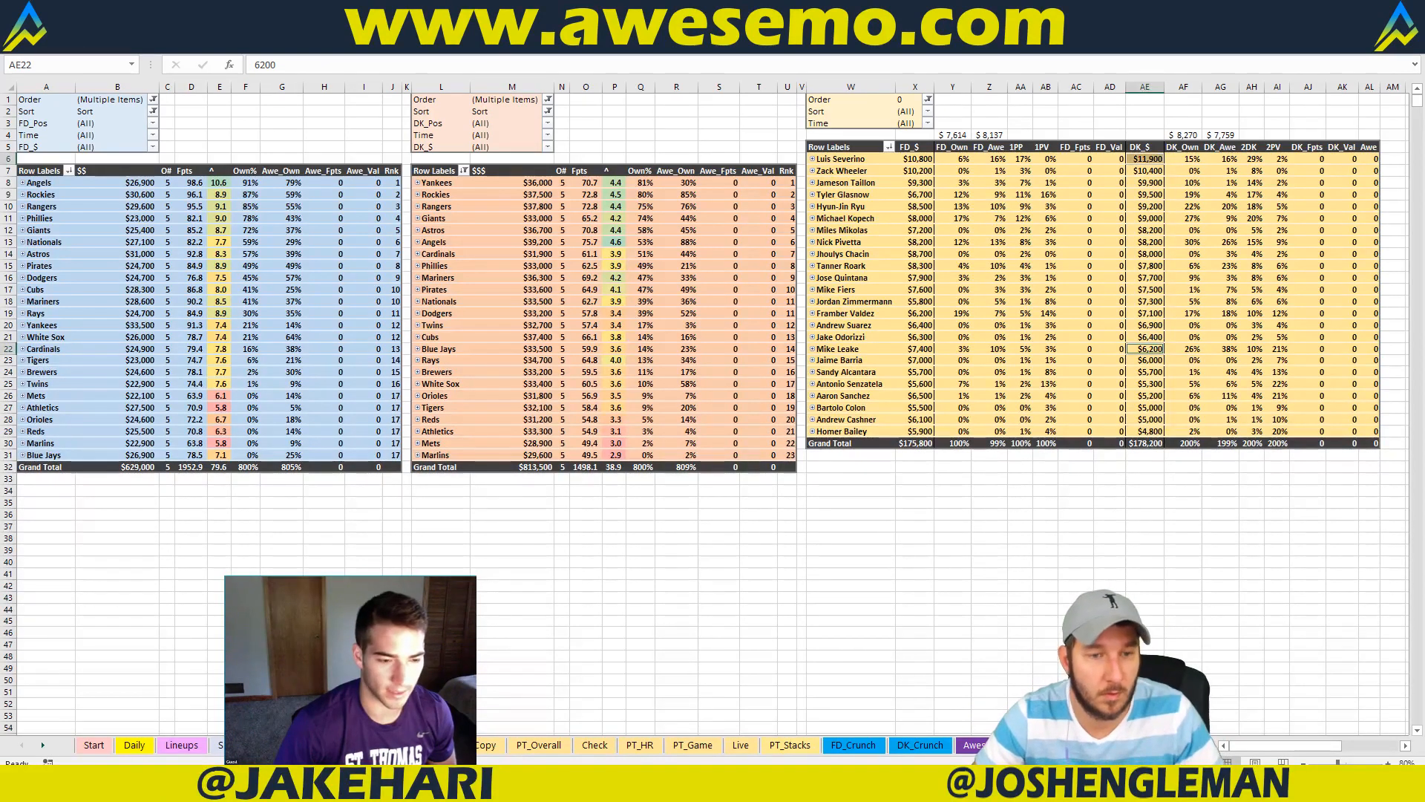
Step: Cross-check the Mariners hitters and Mike Leake in the matchup table against the team and pitcher ownership pivot tables
left_click(334, 745)
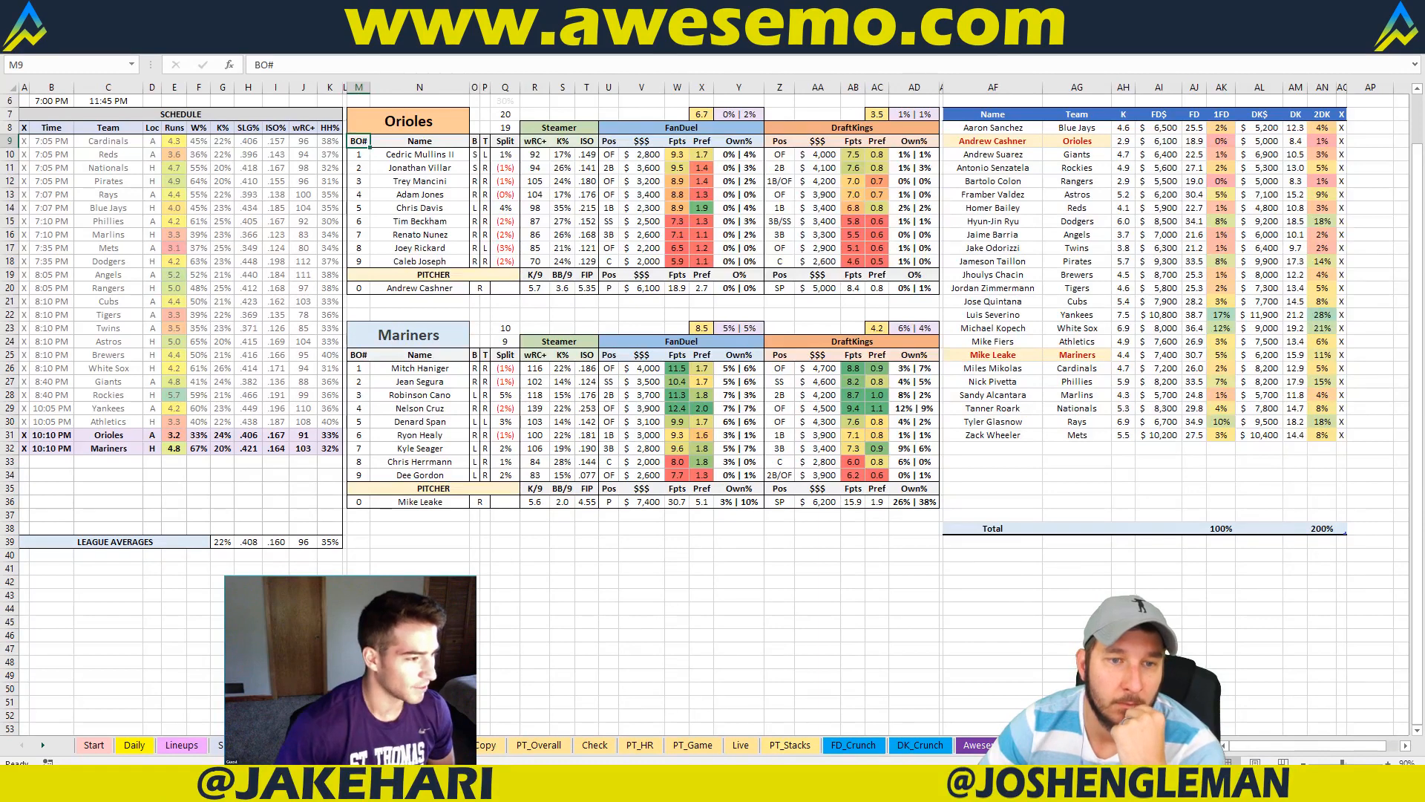
left_click(430, 745)
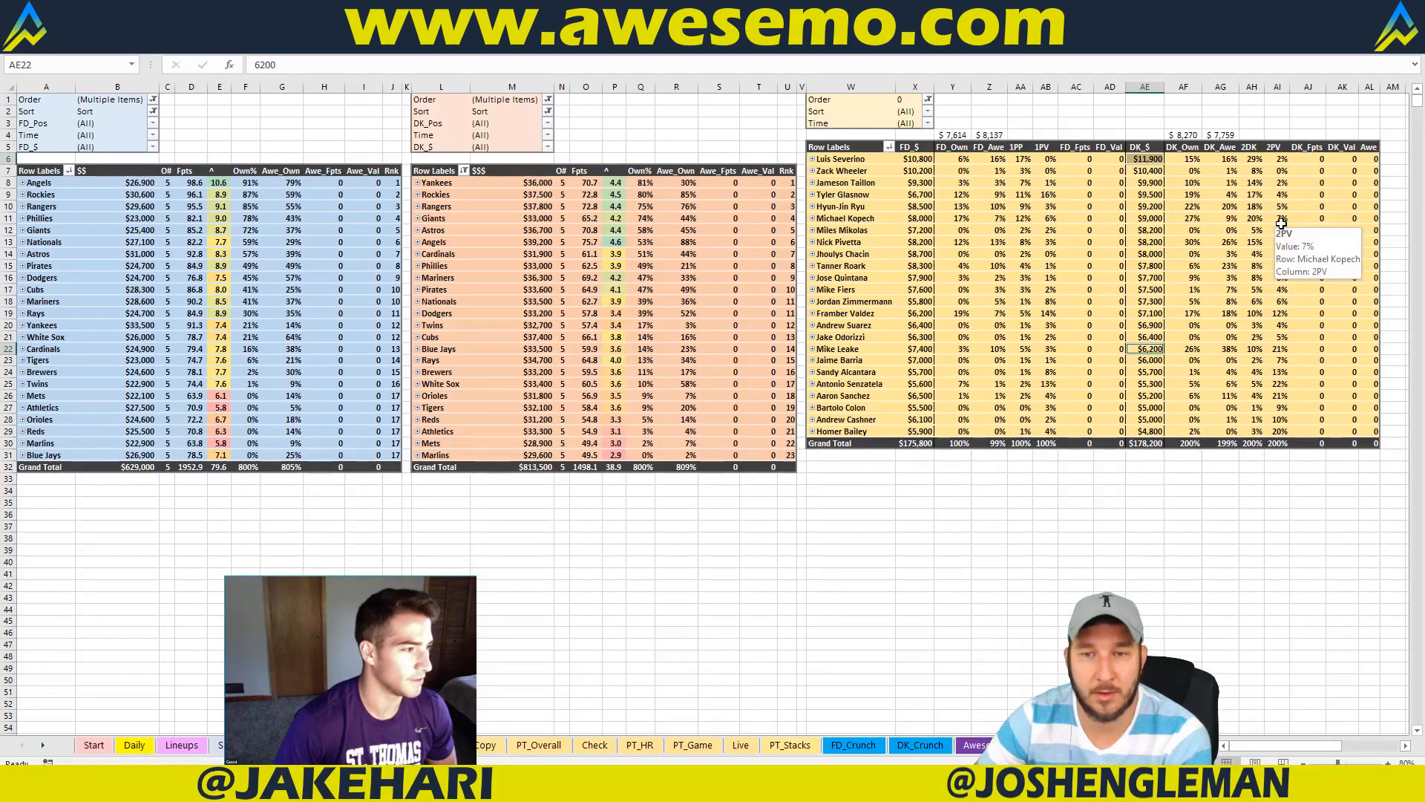
key("ctrl+Page_Up")
key("ctrl+Page_Down")
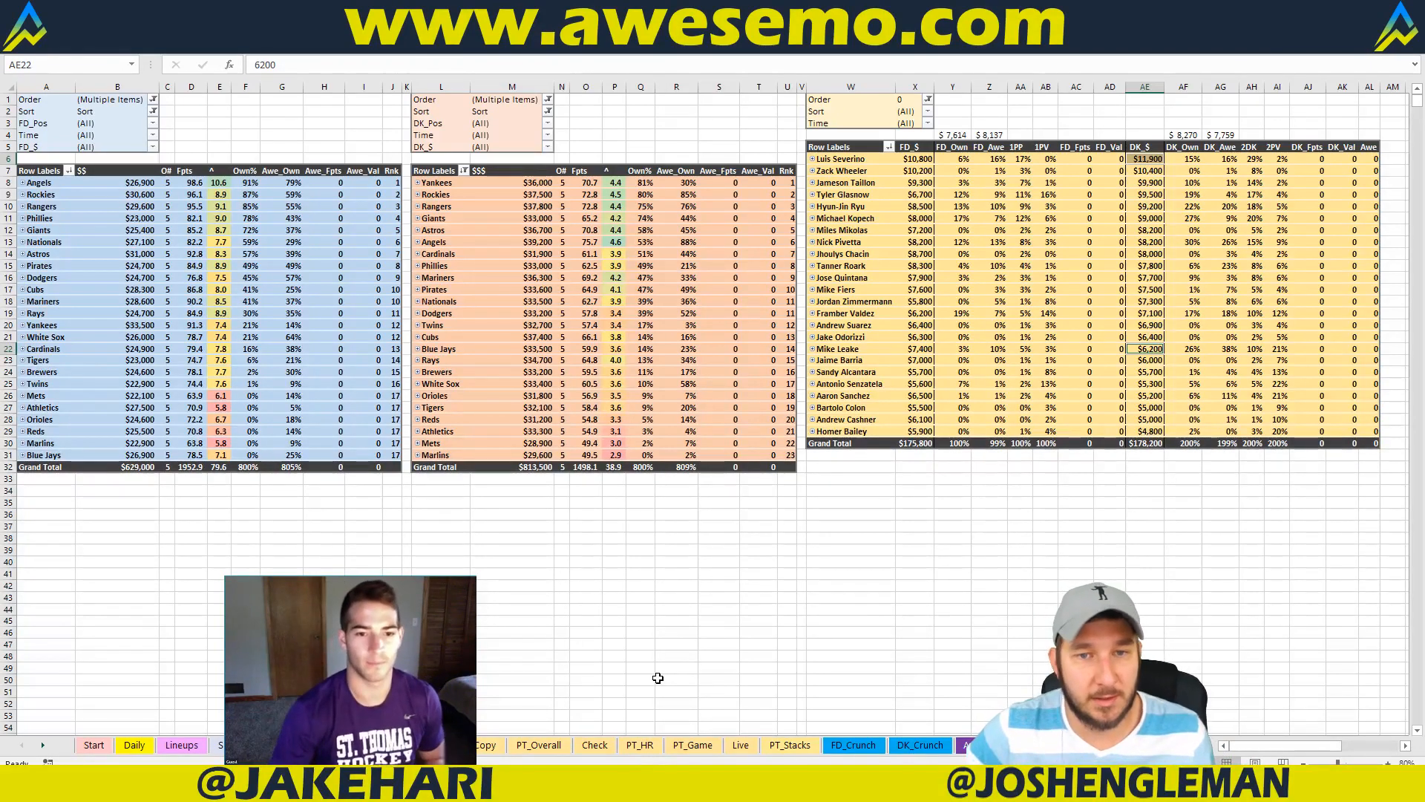
left_click(341, 744)
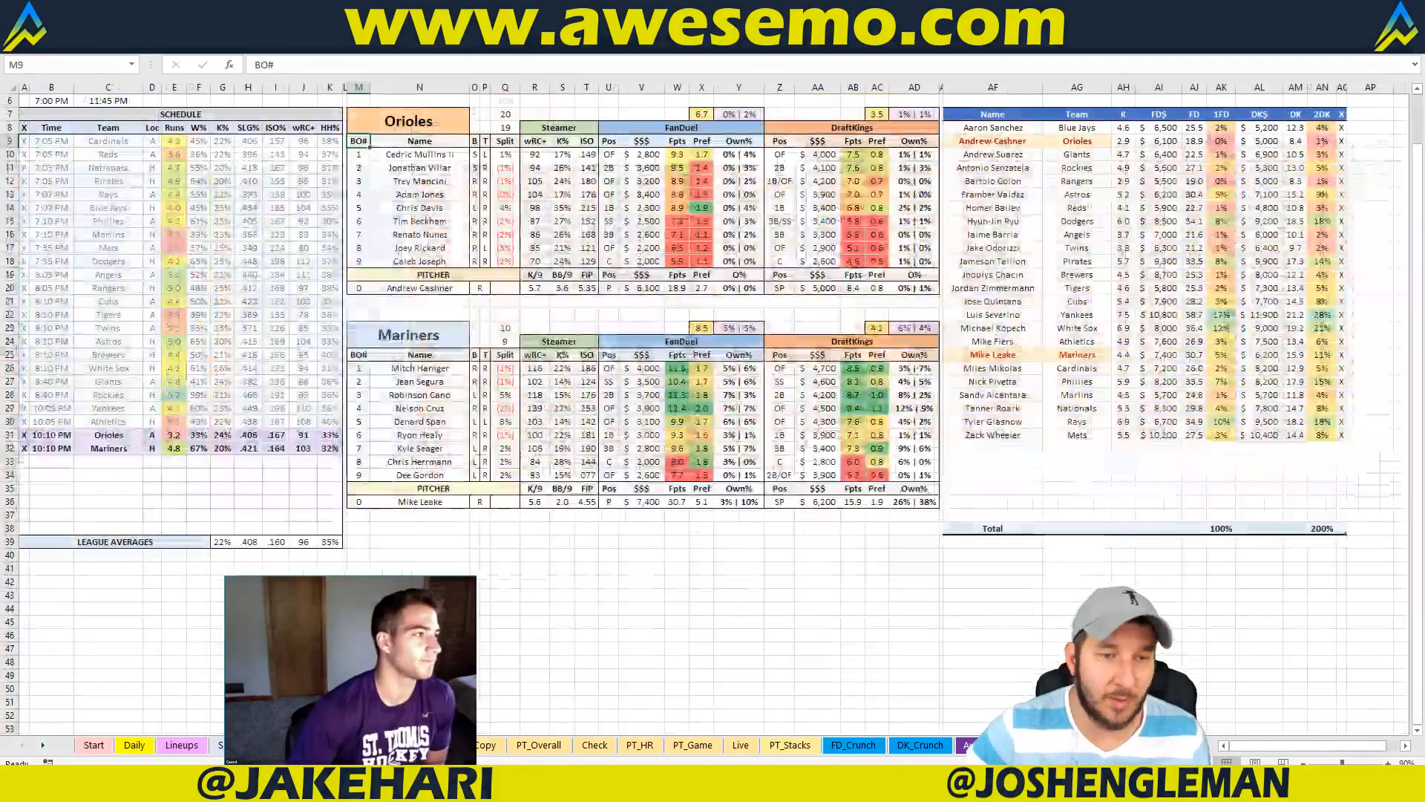
left_click(675, 527)
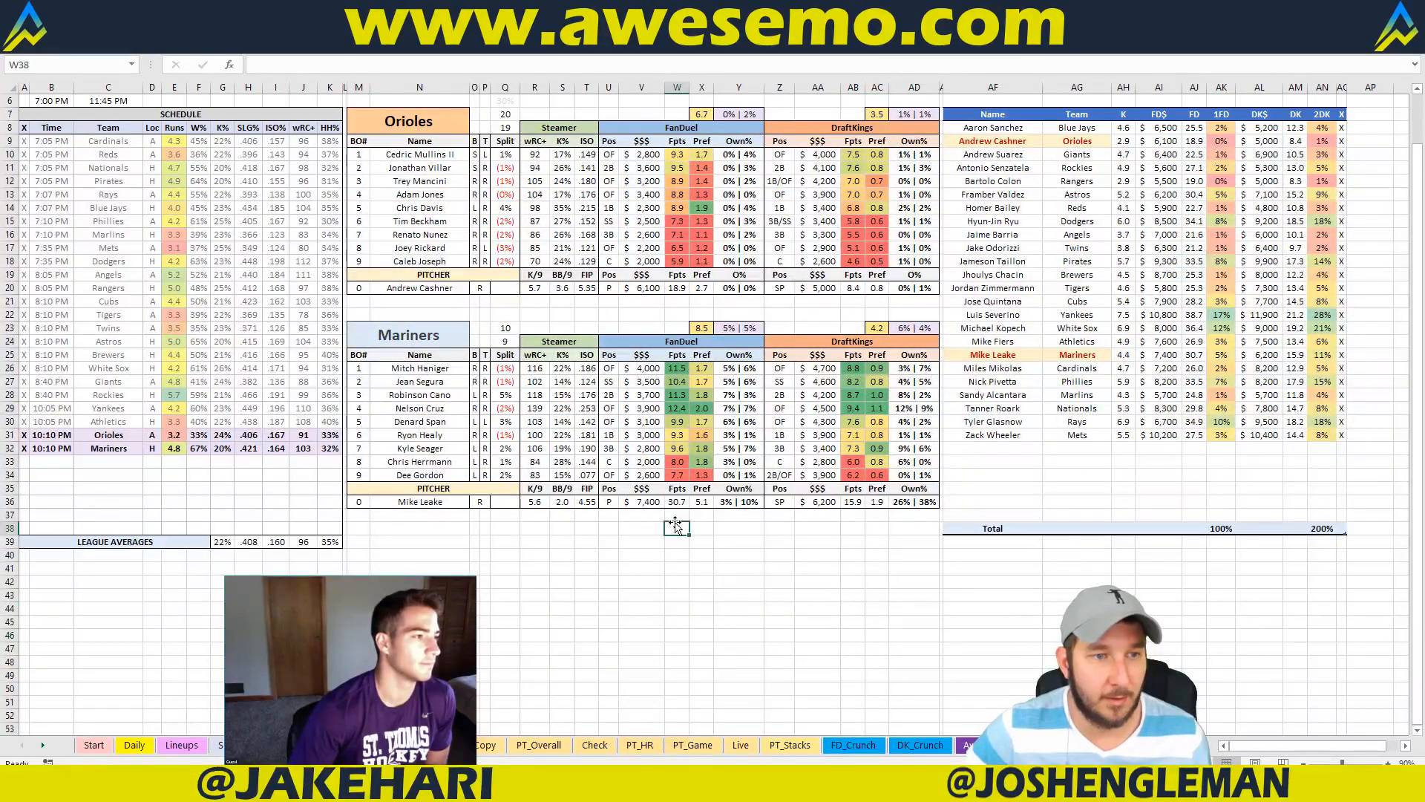
left_click(431, 744)
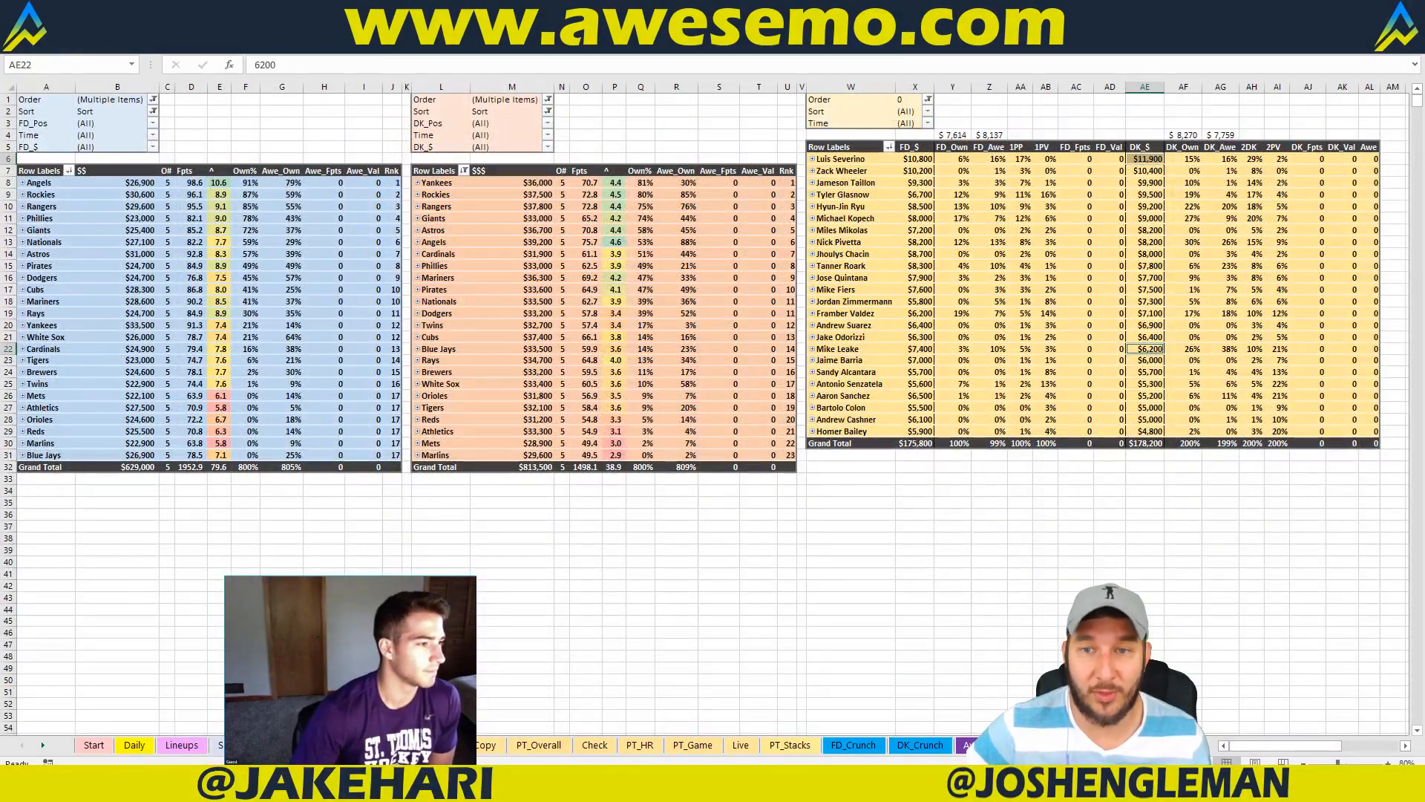
left_click(334, 744)
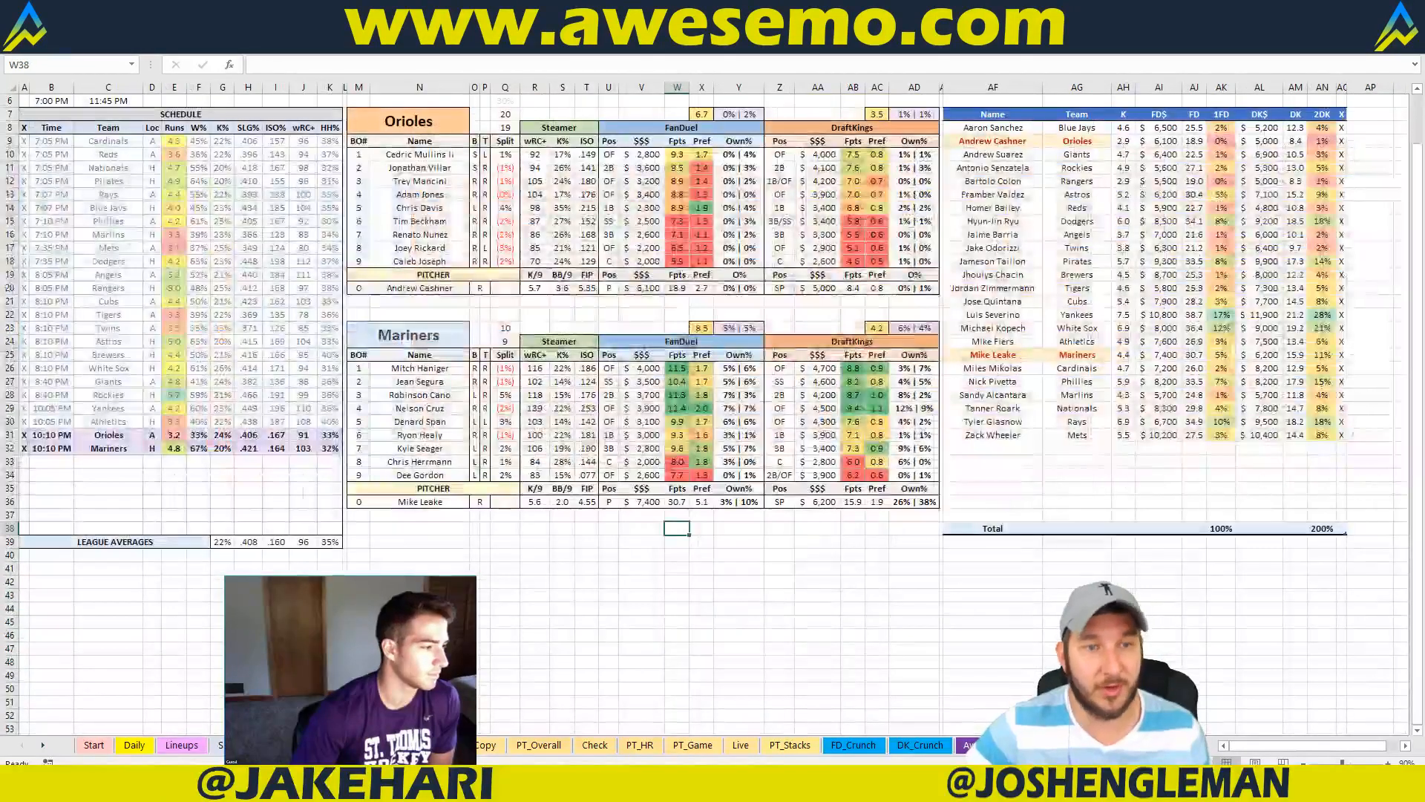
left_click(698, 530)
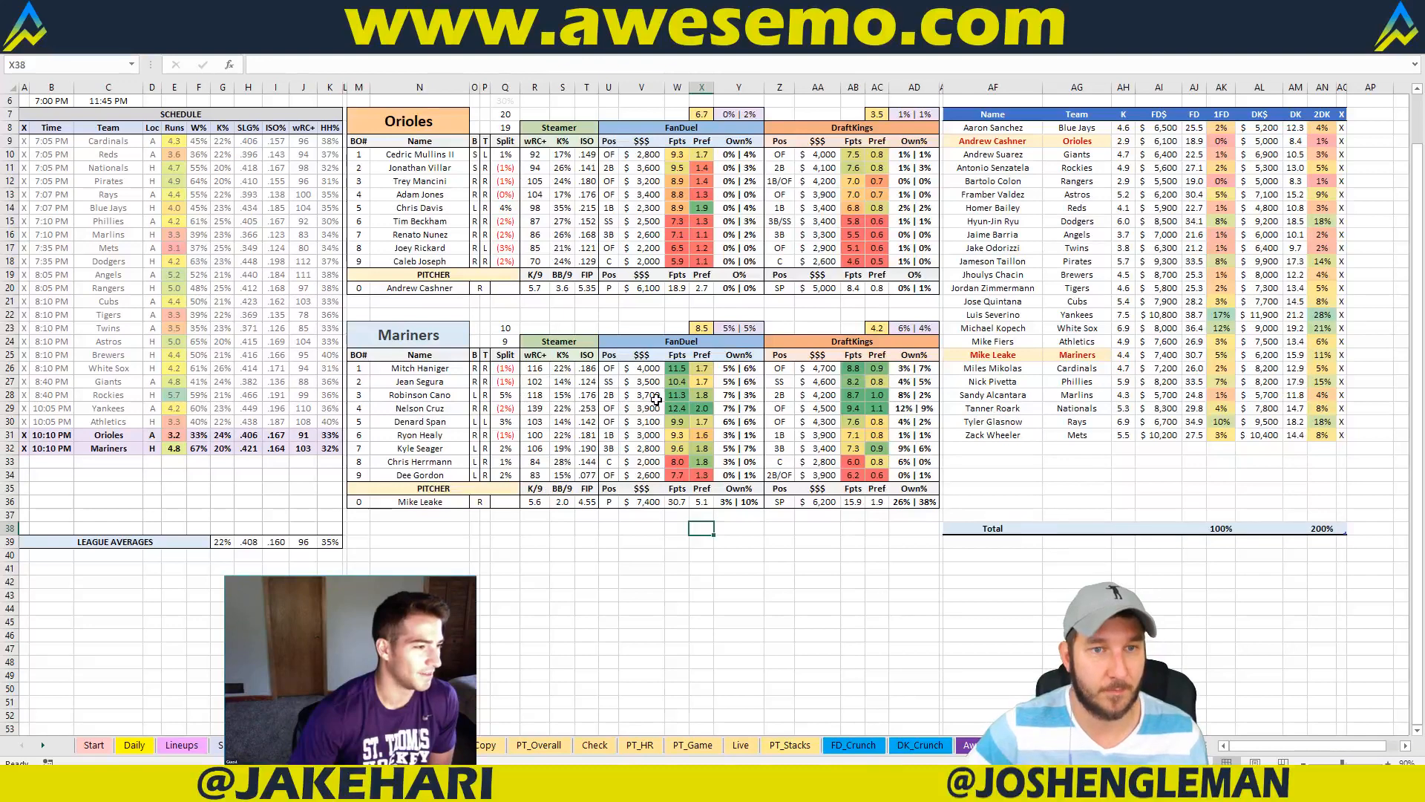
mouse_move(223, 786)
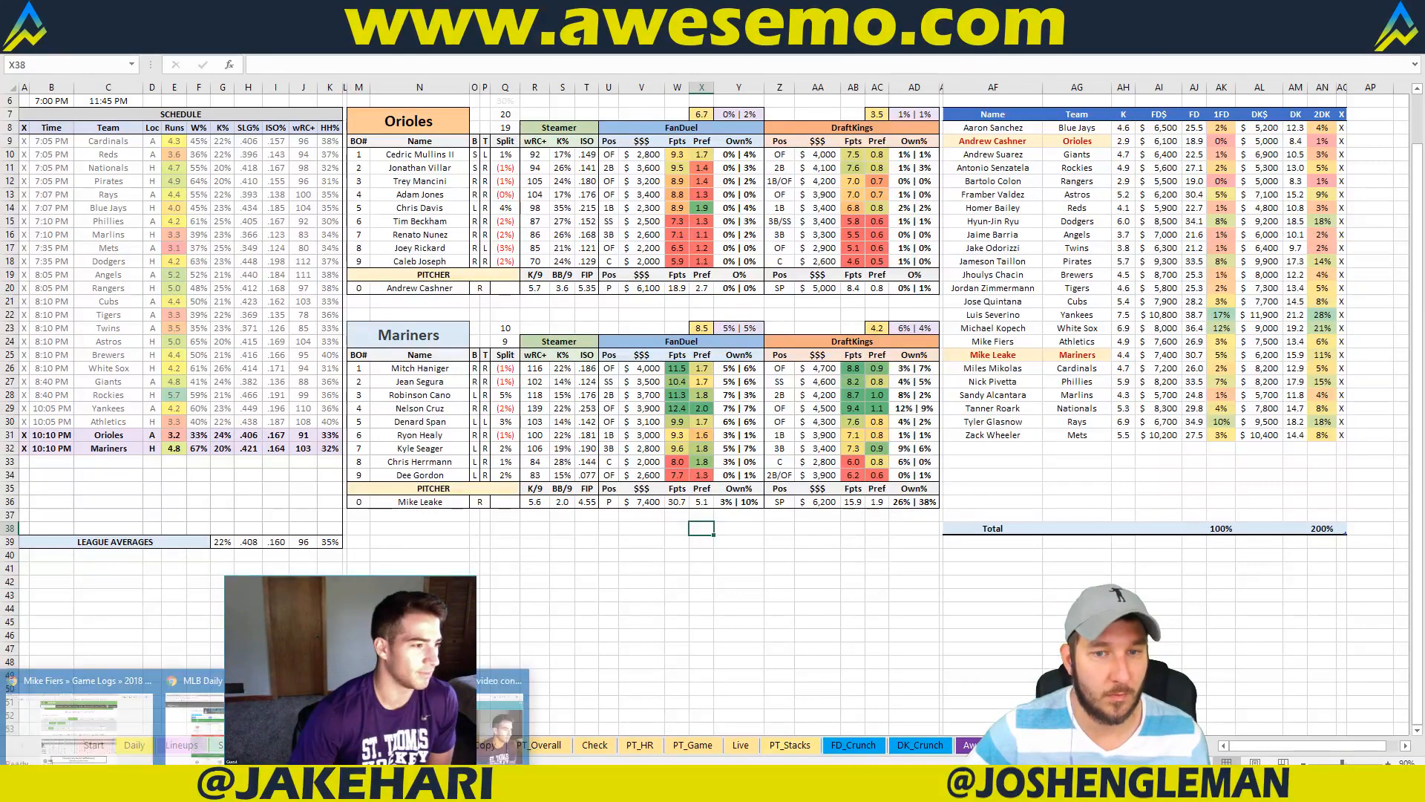
left_click(513, 608)
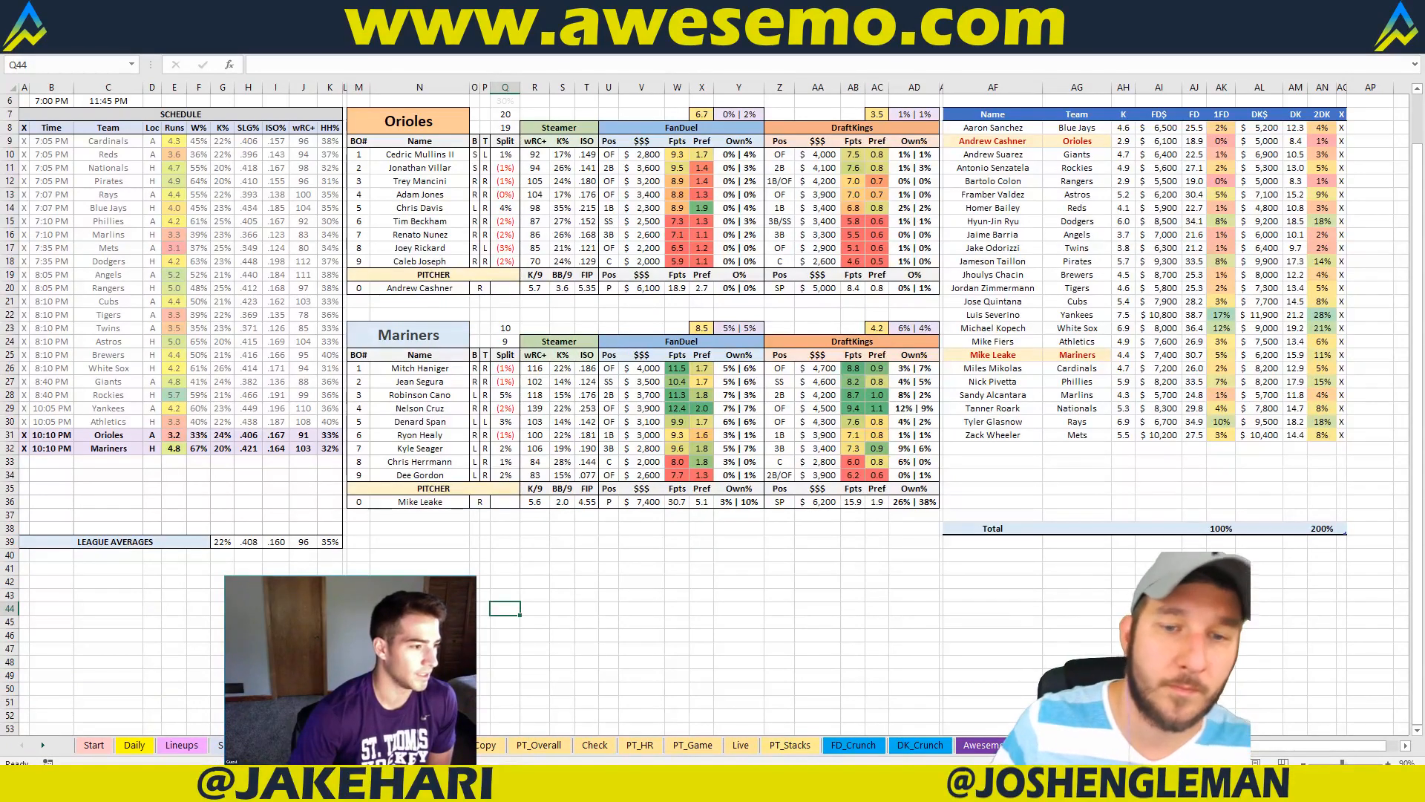
key("alt+Tab")
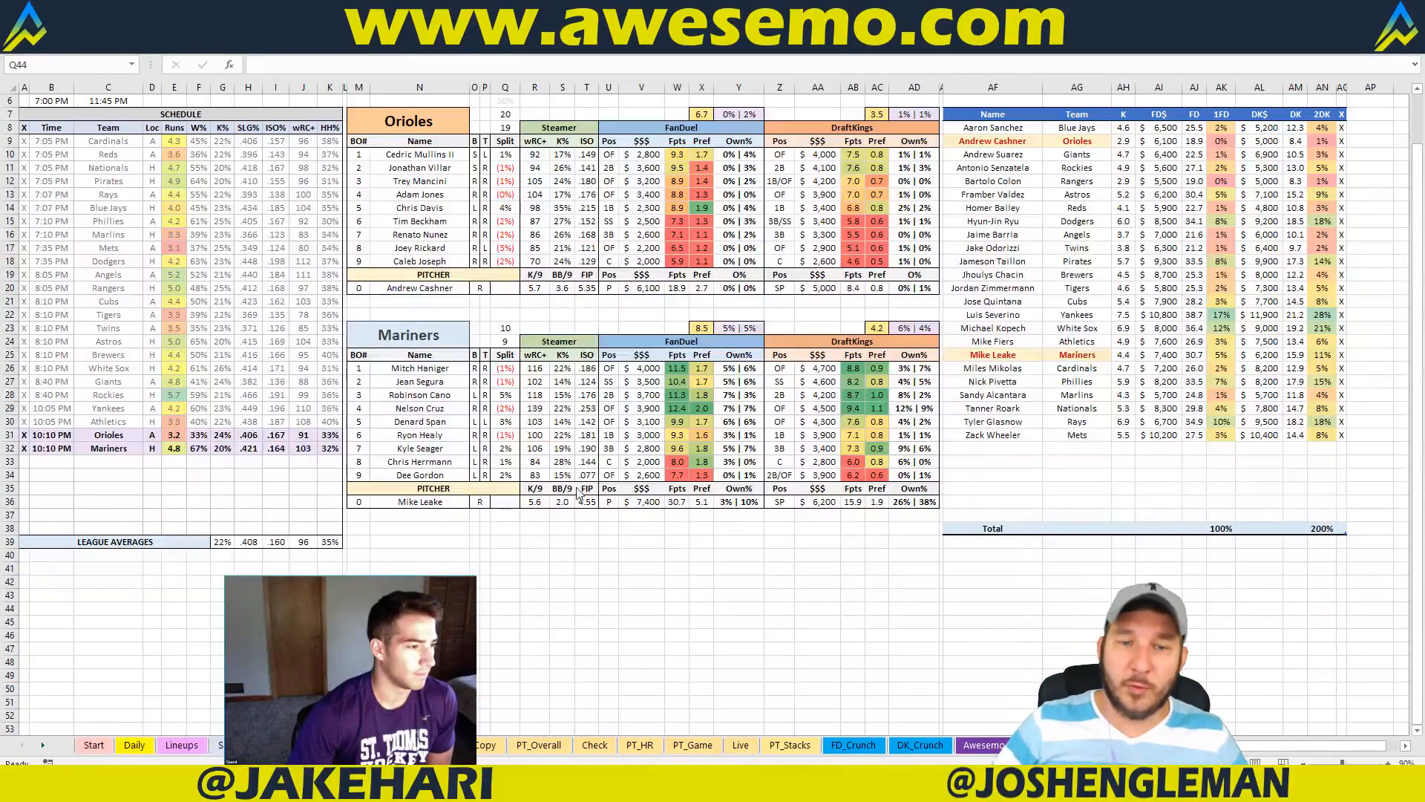
Step: Open the ownership pivot tables and compare Luis Severino's and Mike Leake's DraftKings salary and ownership
left_click(423, 744)
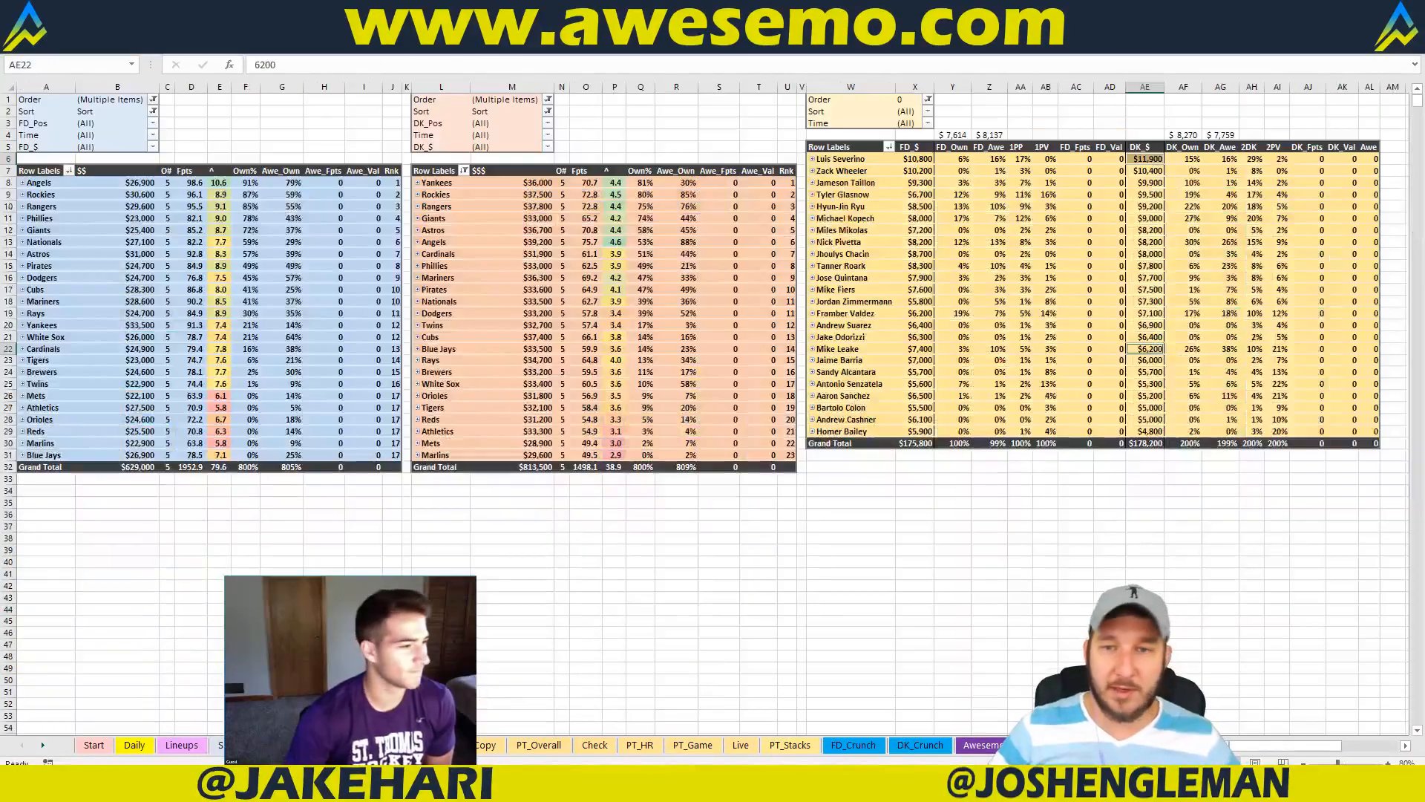
mouse_move(681, 315)
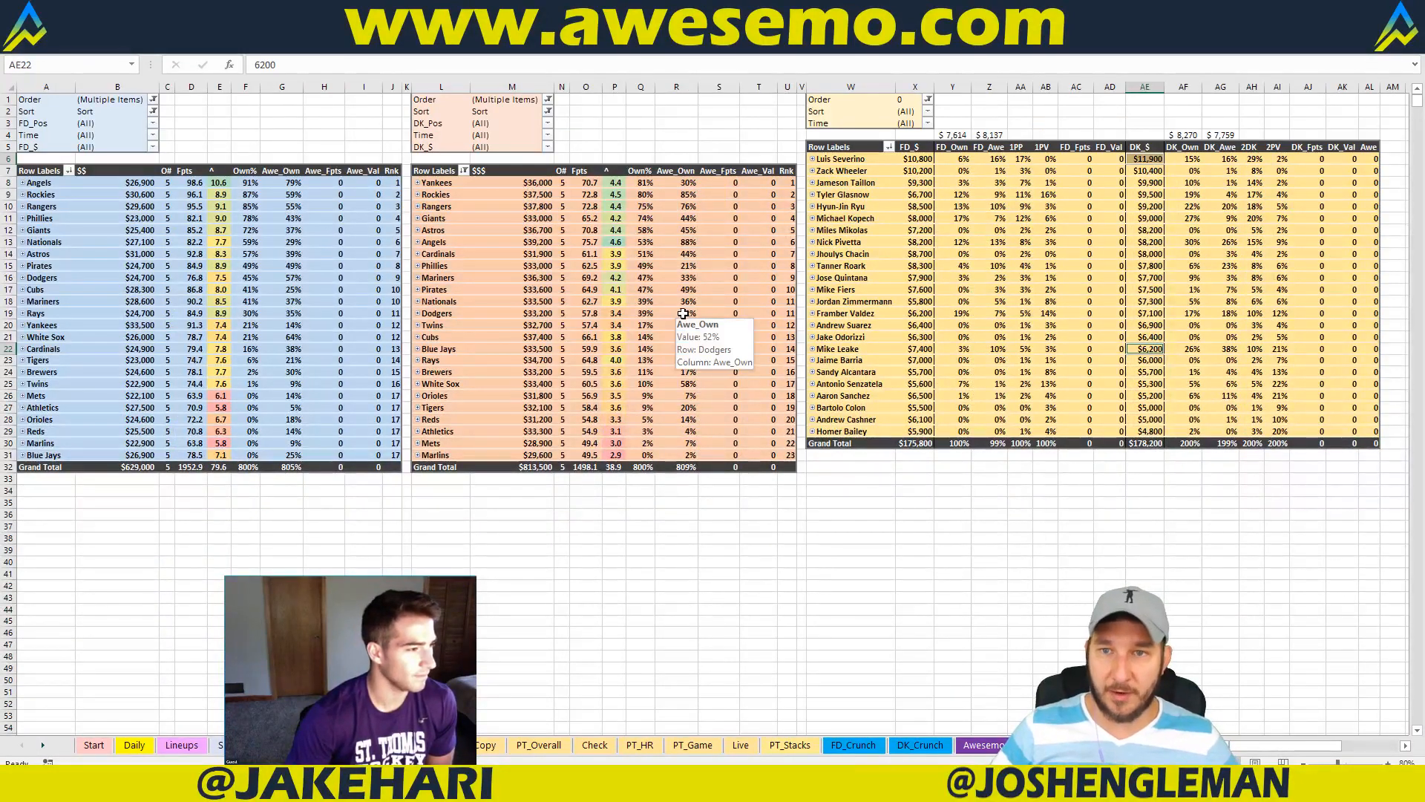
left_click(1254, 289)
left_click(1151, 158)
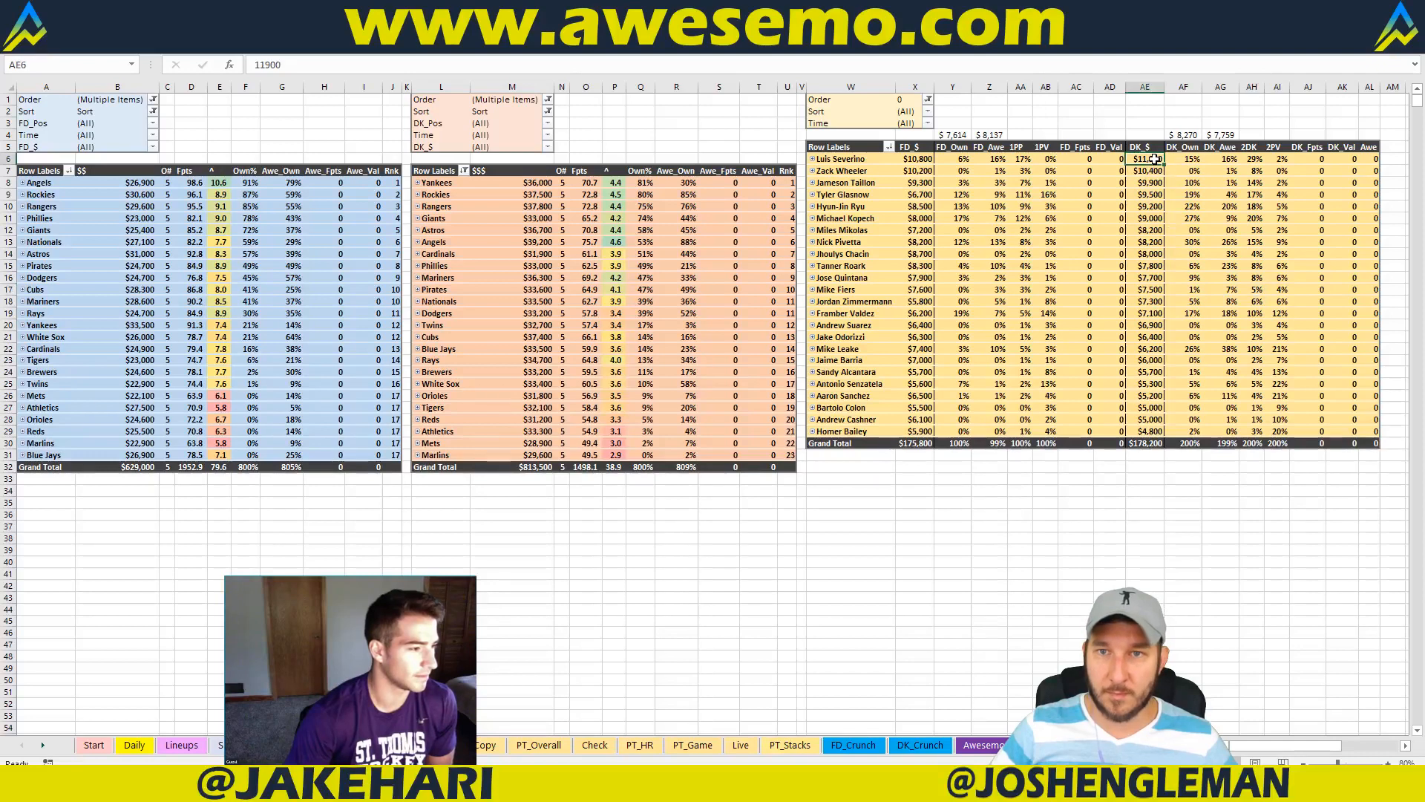
left_click(1148, 348)
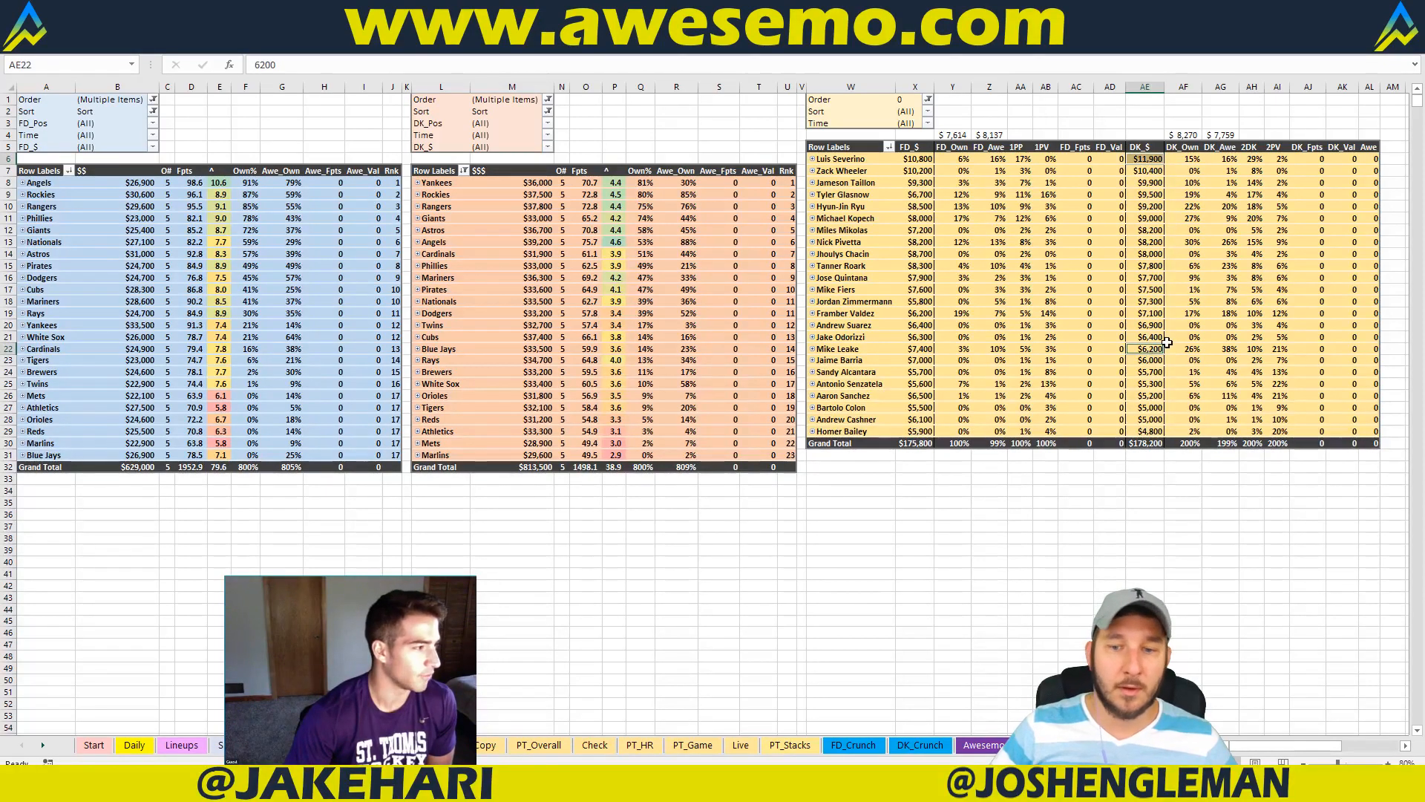
mouse_move(1167, 341)
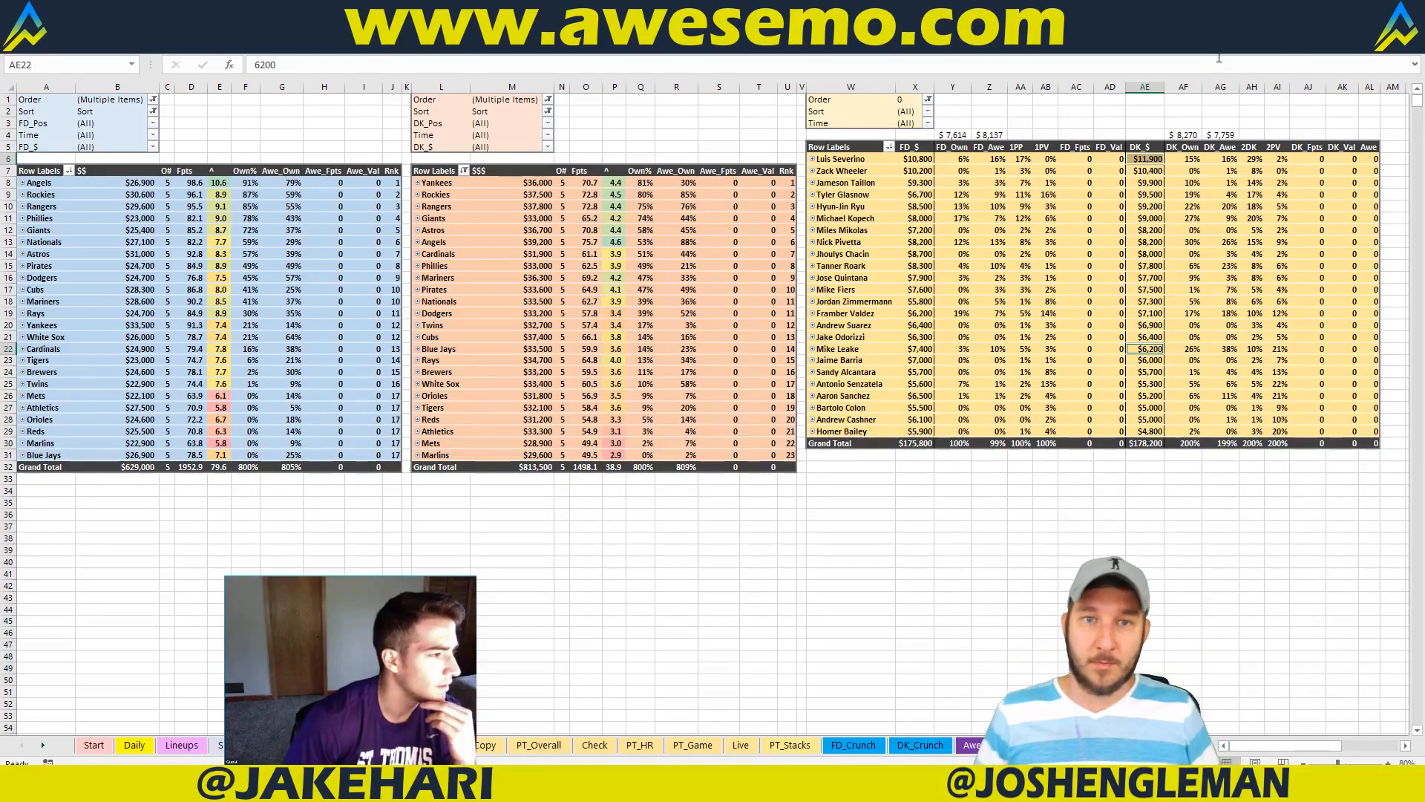
Step: Compare the DraftKings salaries and ownership of Tanner Roark, Mike Leake and Nick Pivetta in the pitcher pivot table
left_click(1253, 136)
left_click(1255, 124)
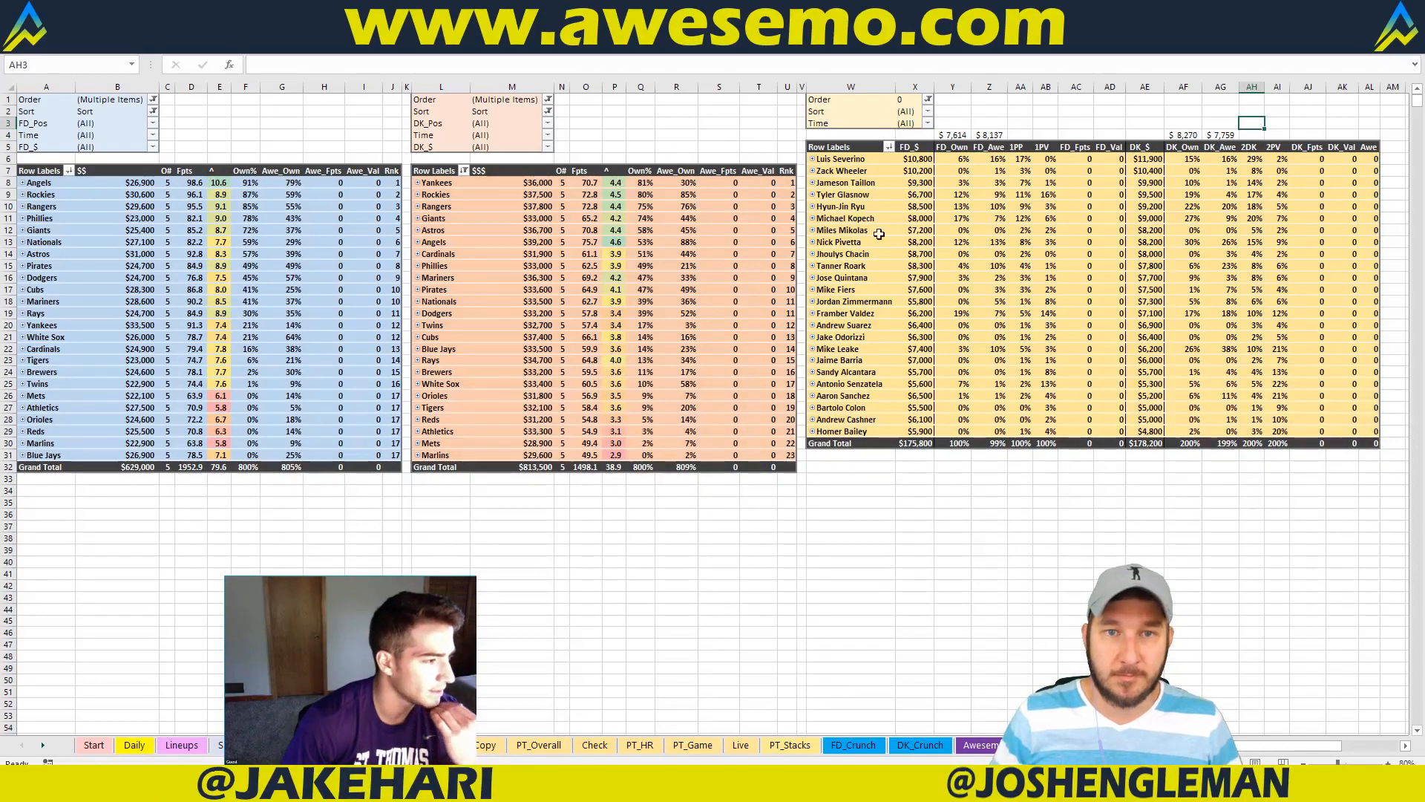
left_click(846, 268)
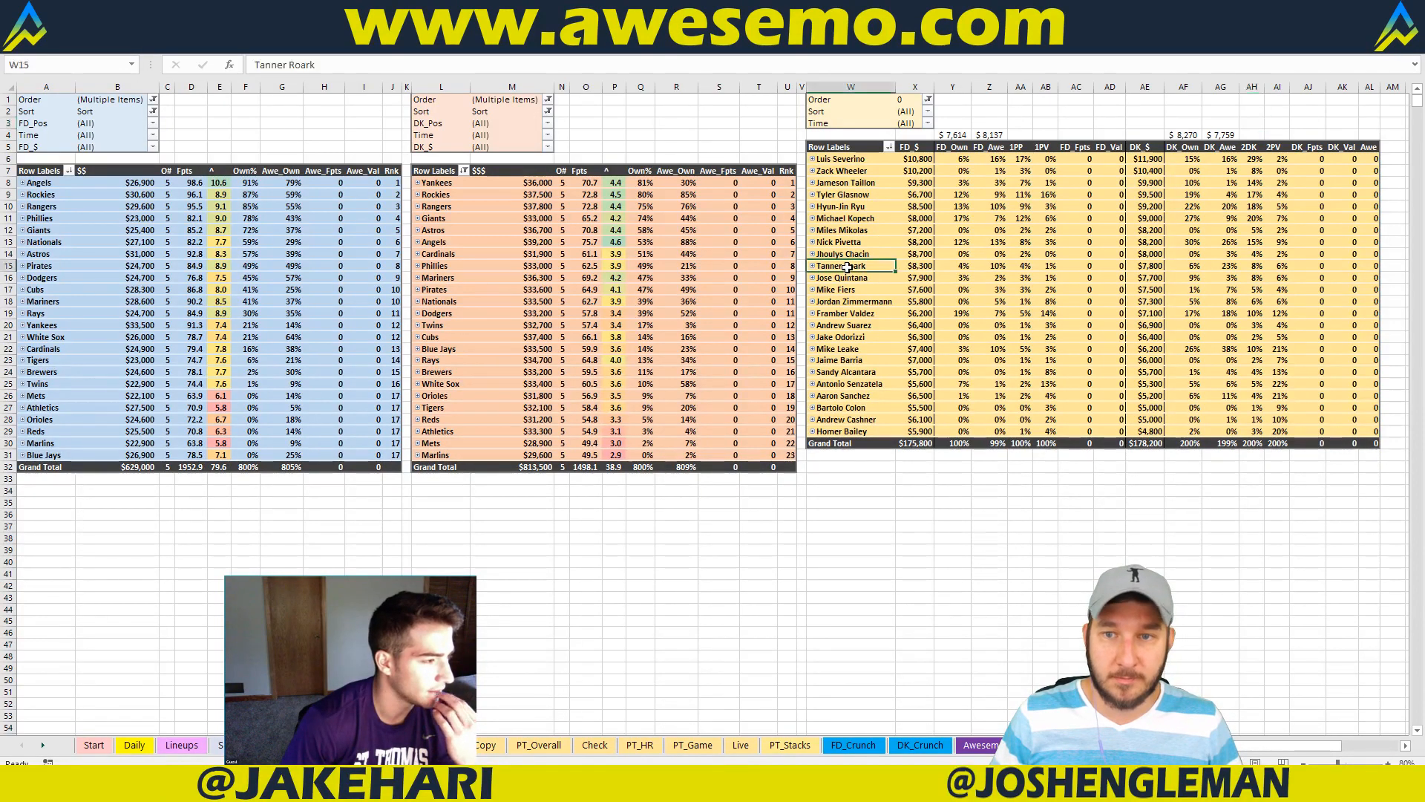
left_click(1154, 349)
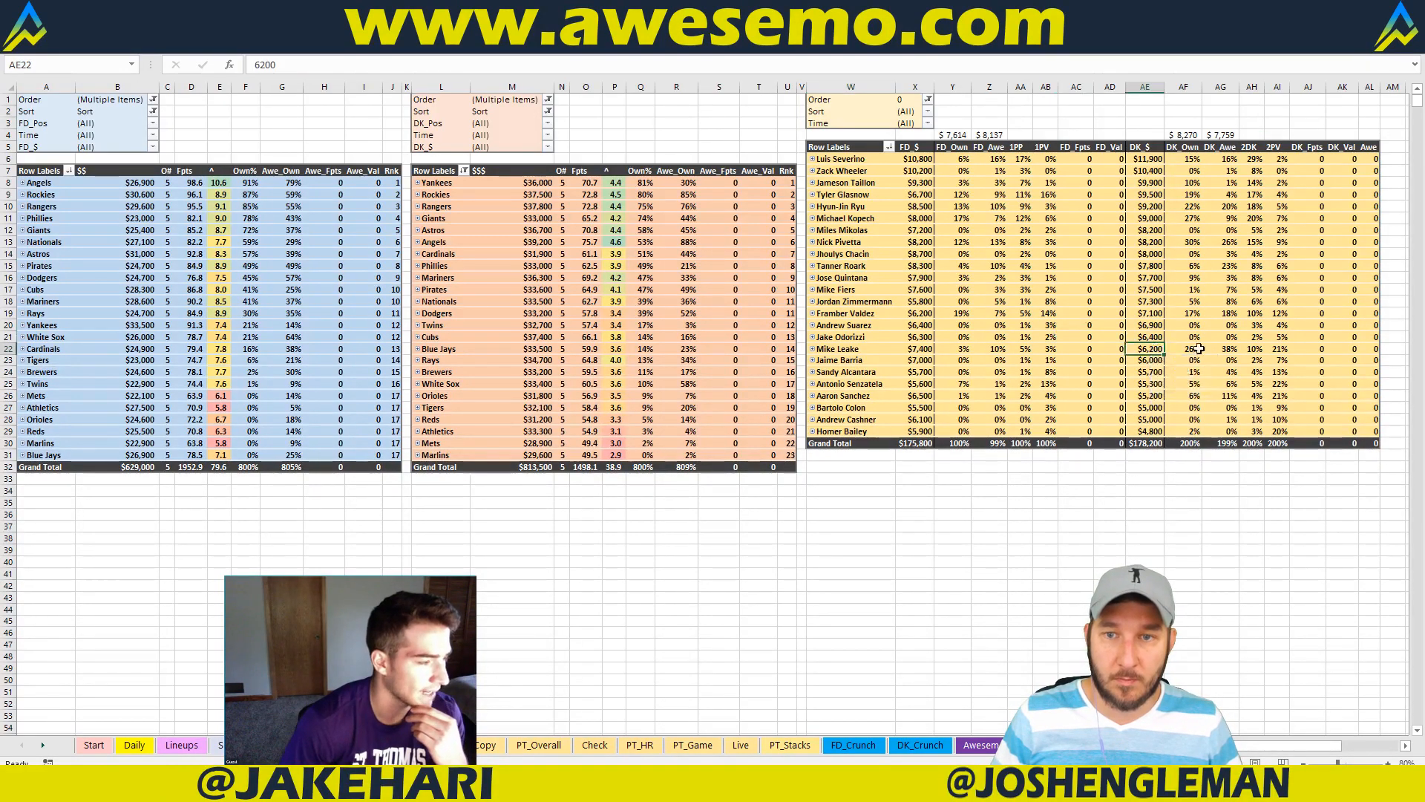
left_click(1152, 267)
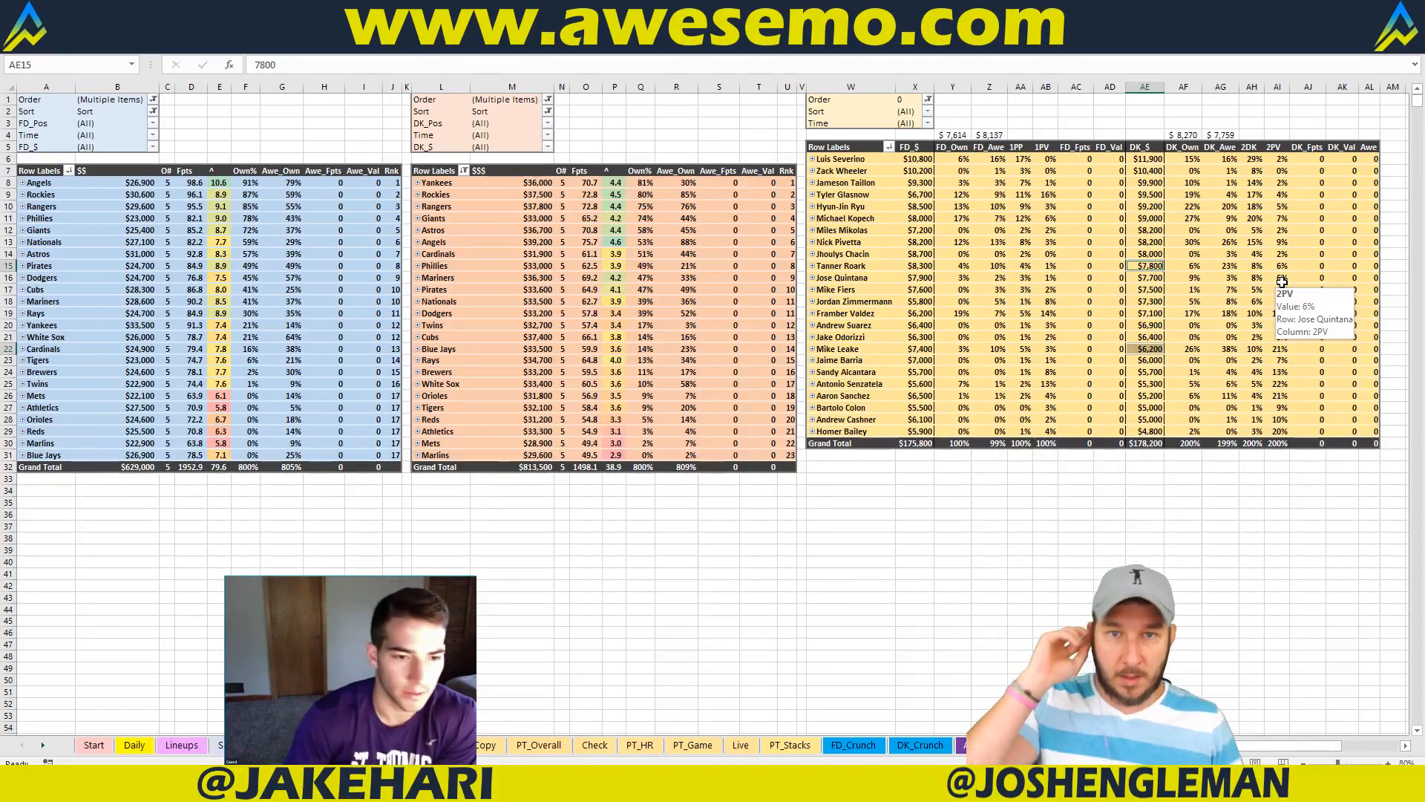
left_click(1152, 349)
left_click(1147, 242)
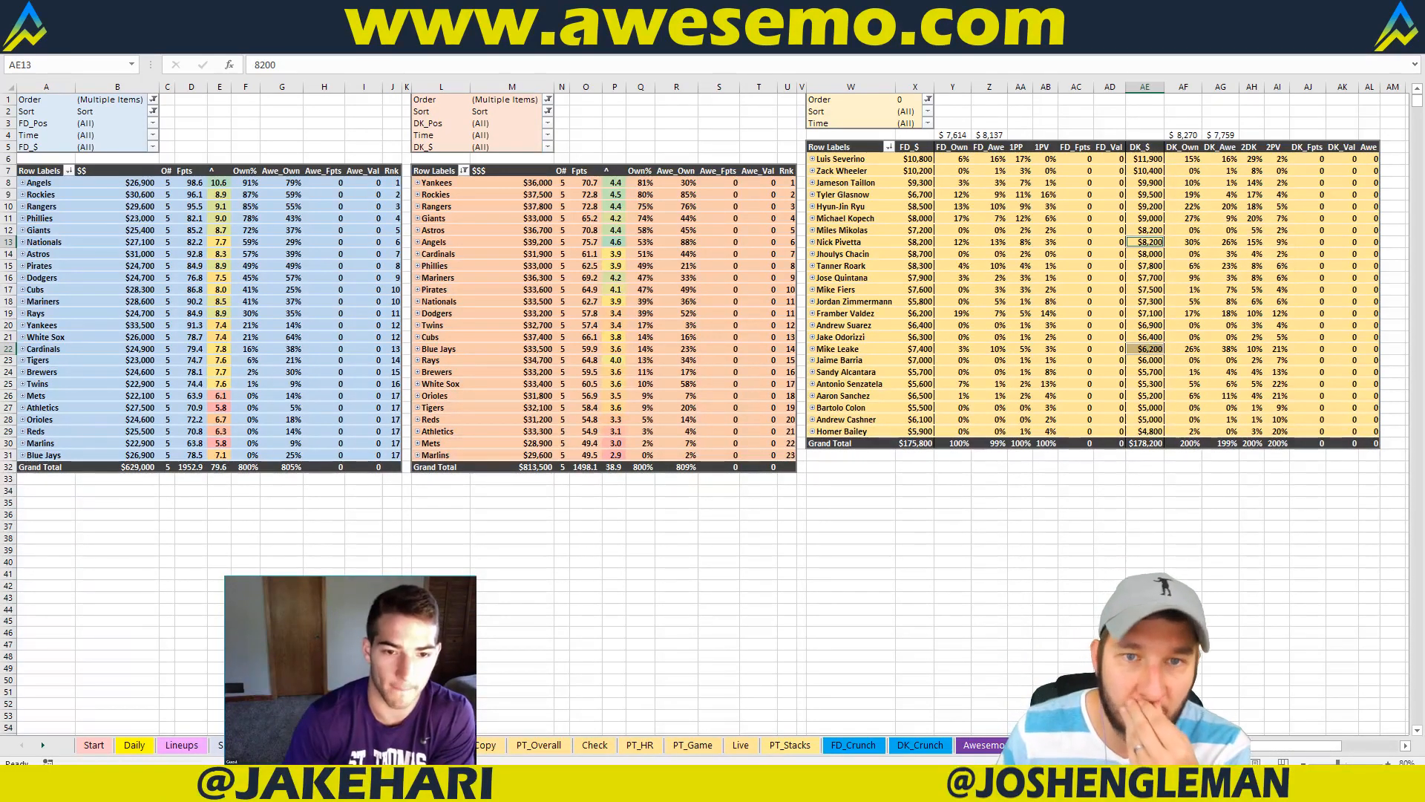
Step: Switch to the FantasyCruncher DraftKings MLB page in the browser and postpone the refresh for the confirmed lineups
left_click(837, 630)
left_click(111, 786)
left_click(130, 686)
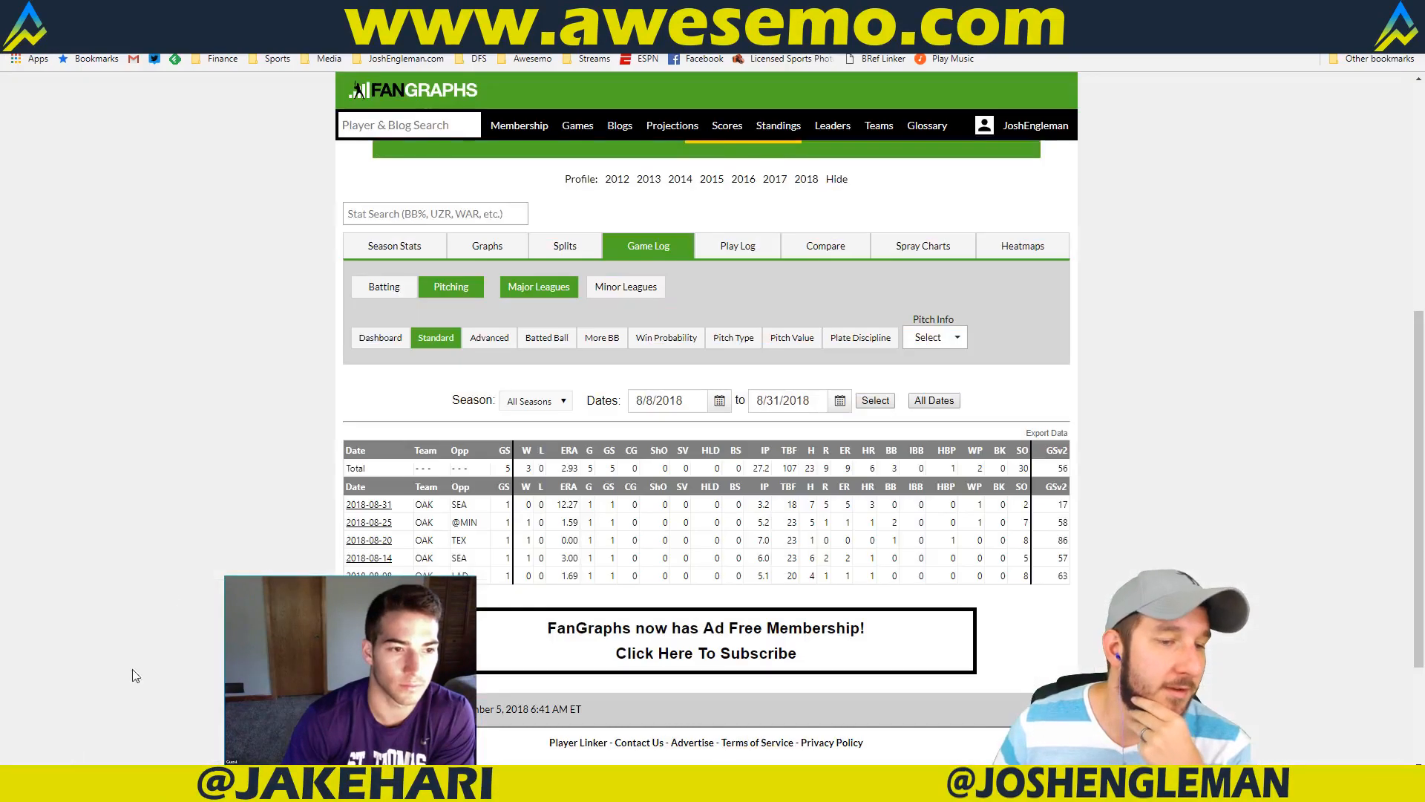
left_click(260, 12)
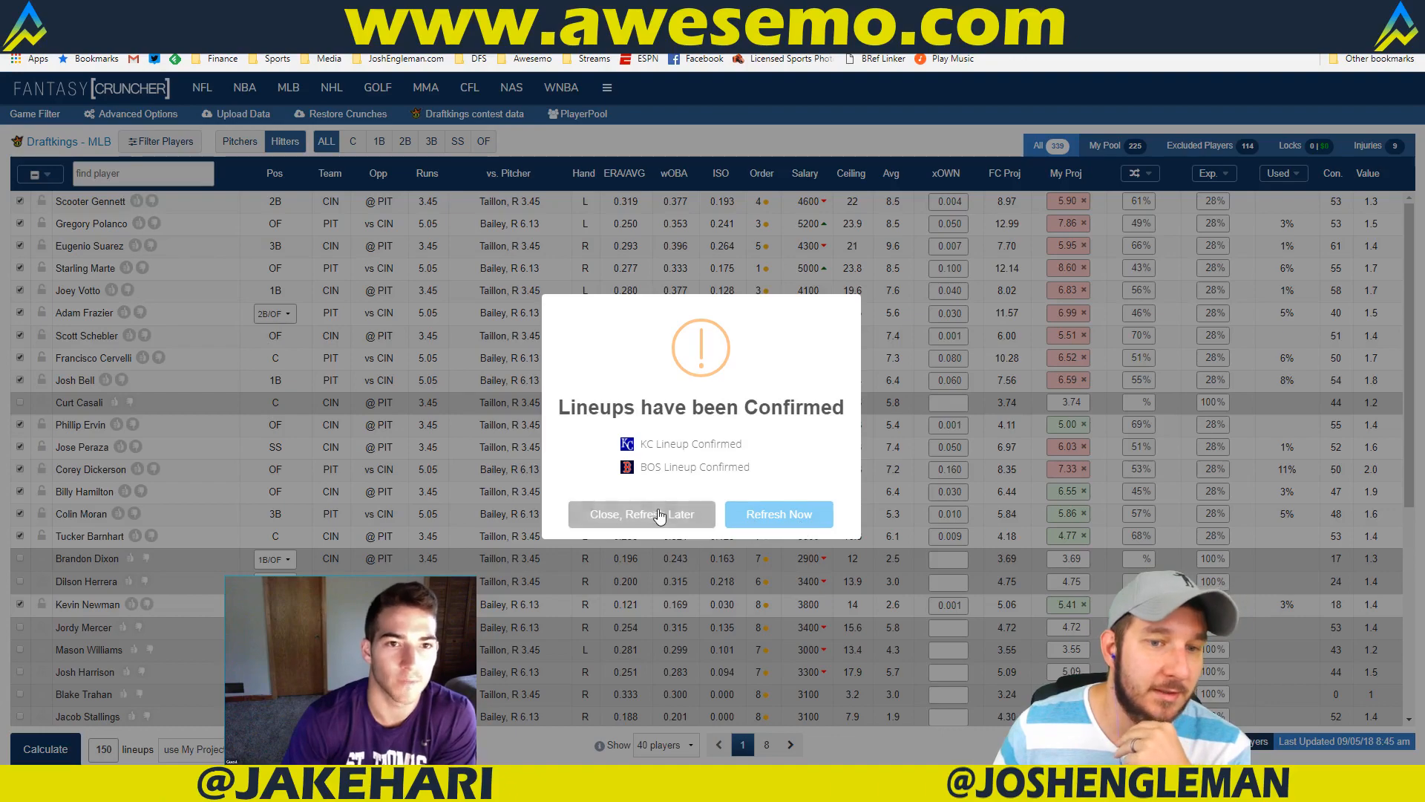
left_click(652, 512)
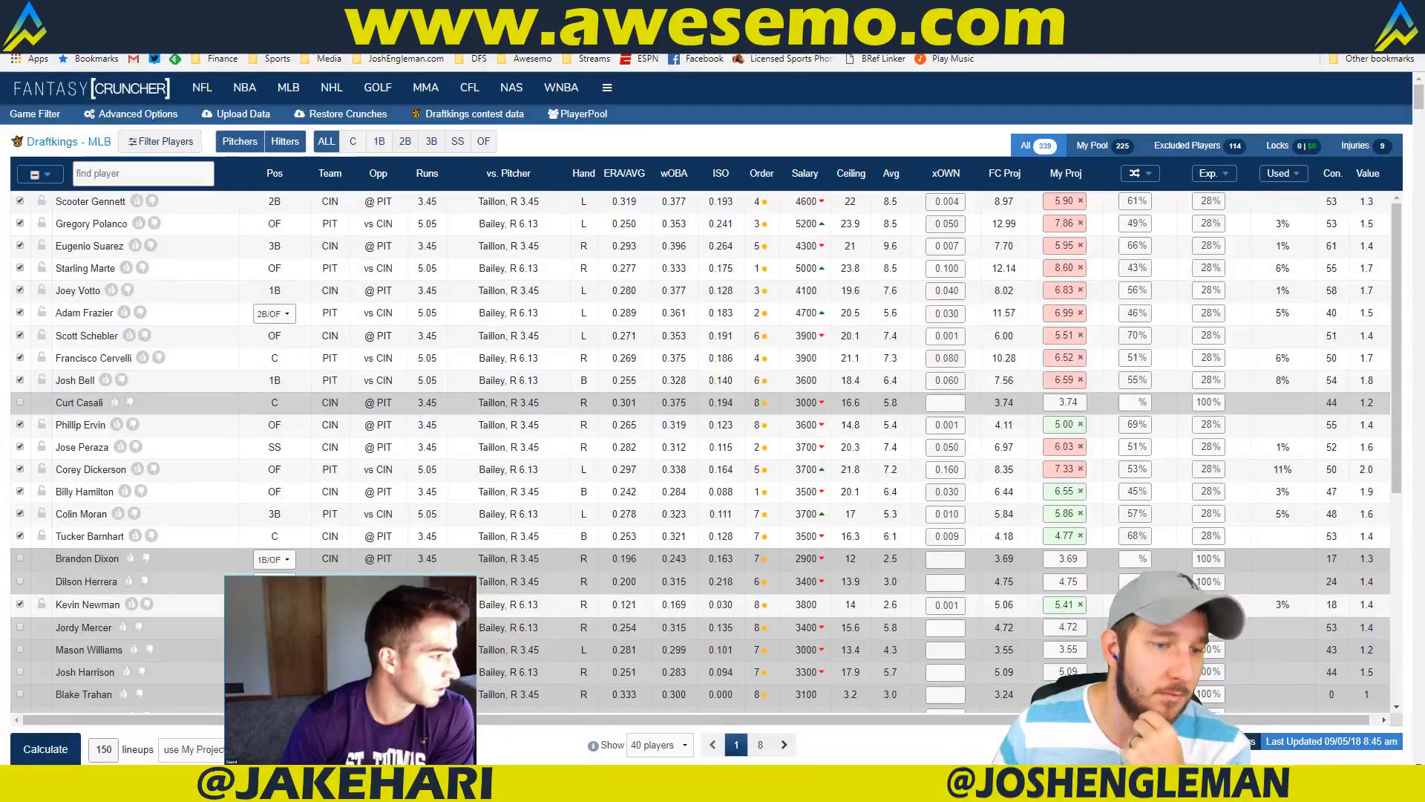
Step: Exclude Mike Leake from the DraftKings pitcher pool in FantasyCruncher, calculate 150 lineups and hide the screen-sharing notice
key("alt+Tab")
key("ctrl+Page_Up")
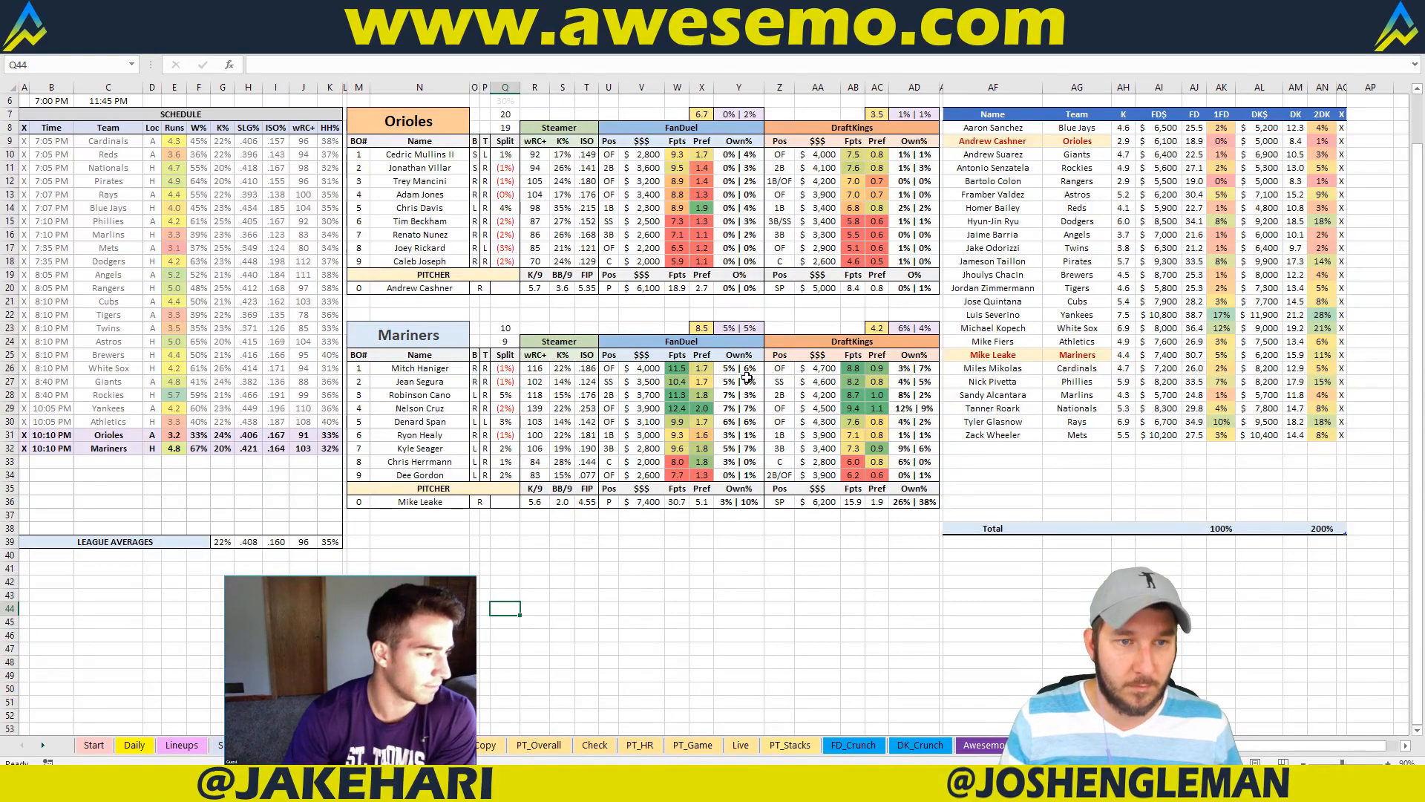
key("alt+Tab")
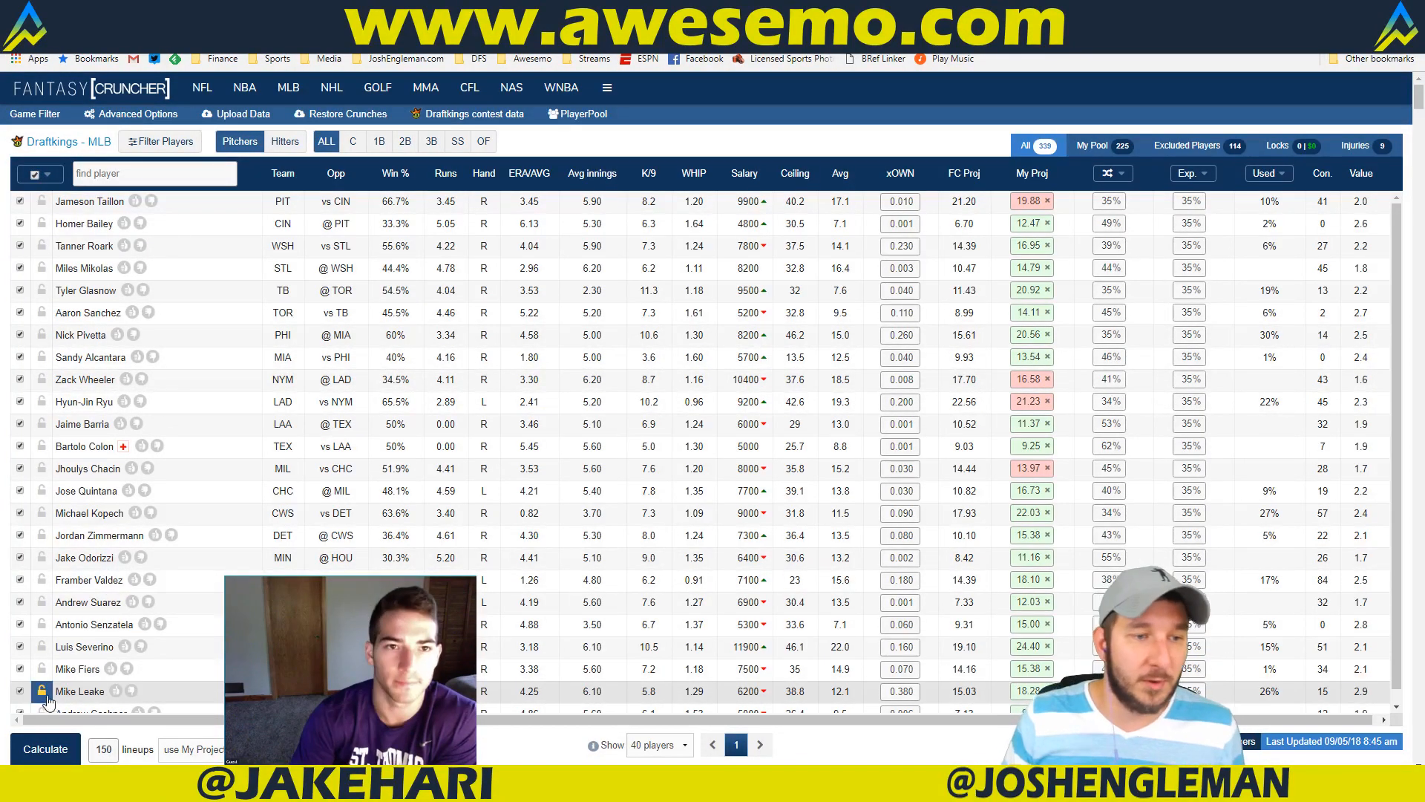
left_click(20, 690)
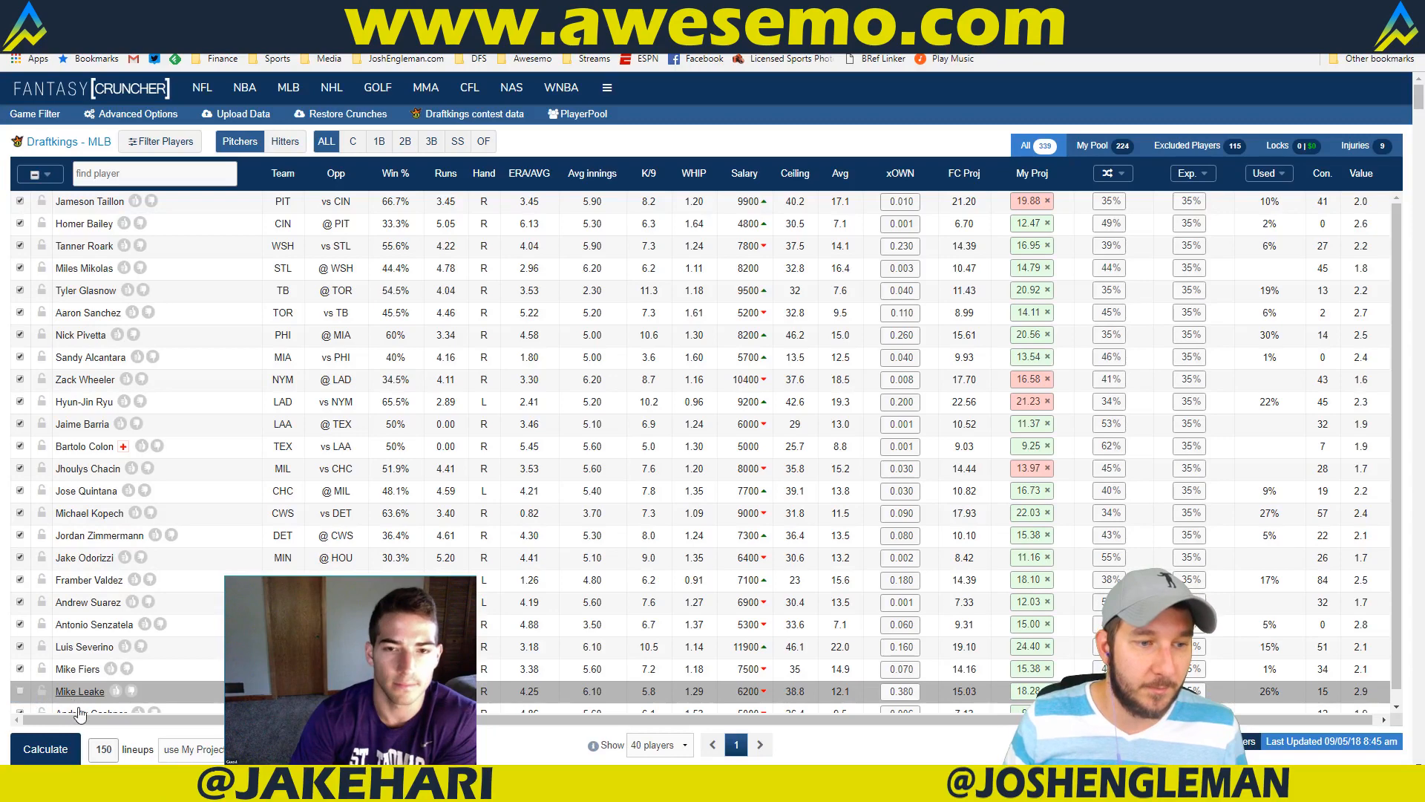
left_click(69, 757)
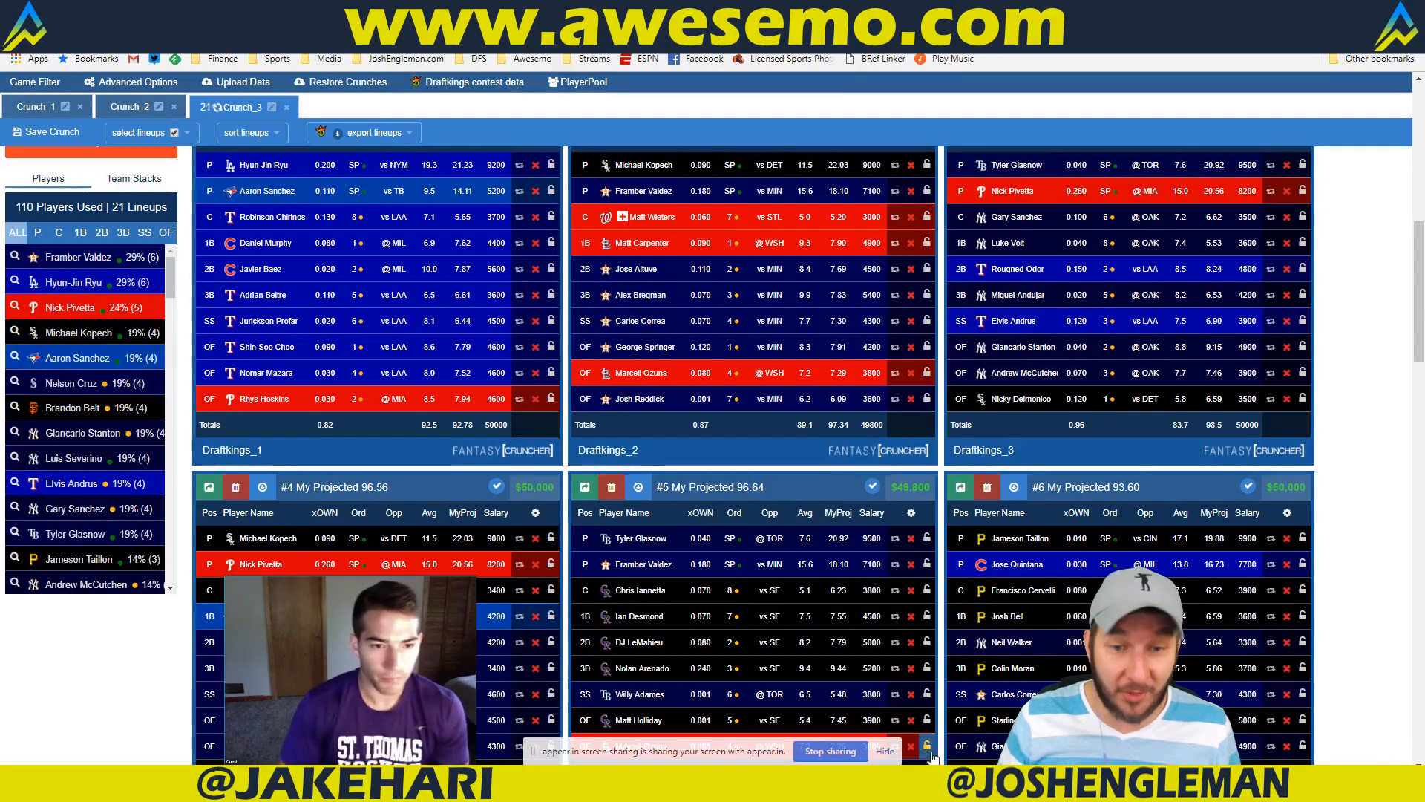
left_click(891, 751)
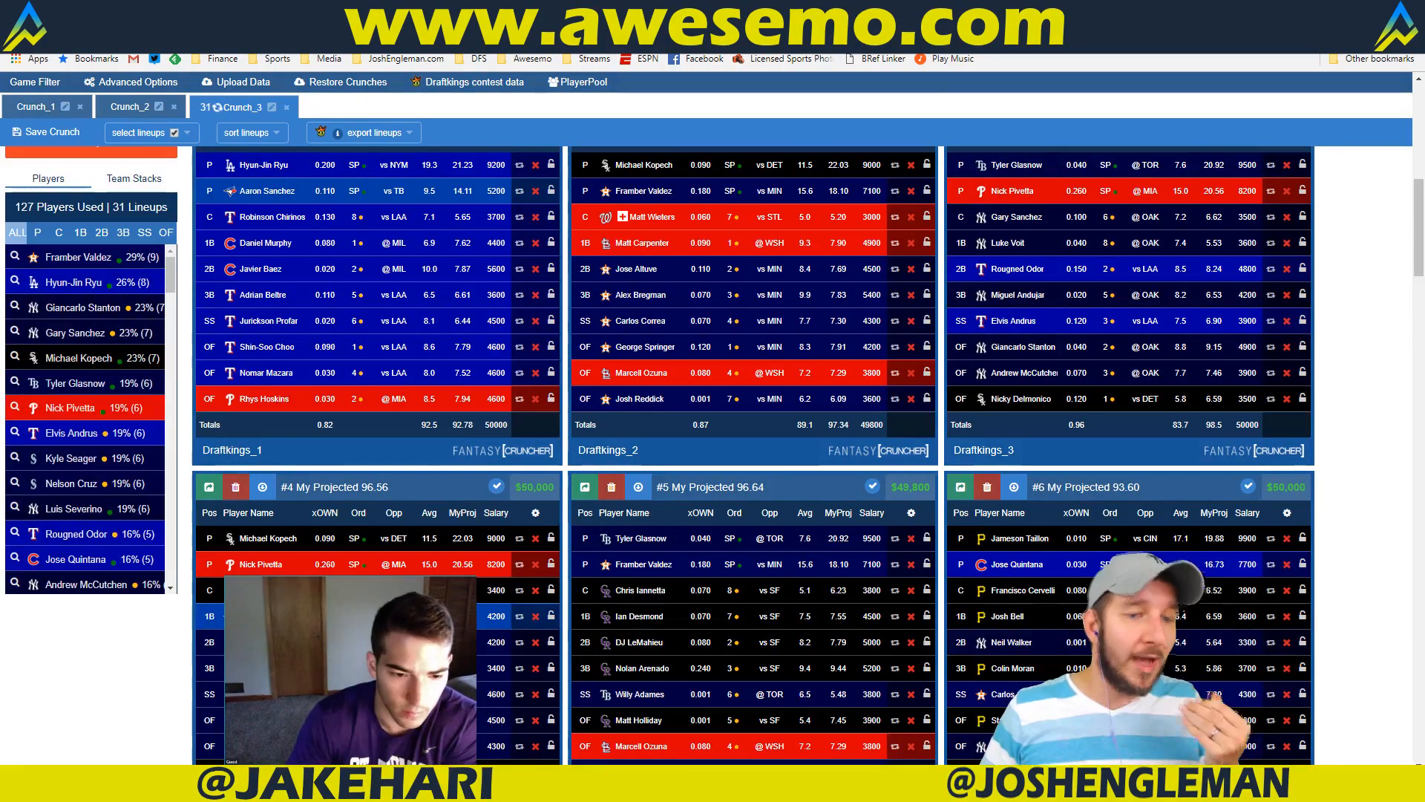
Step: Return to the projections workbook and review the ownership pivot tables and the Orioles and Mariners matchup
left_click(139, 784)
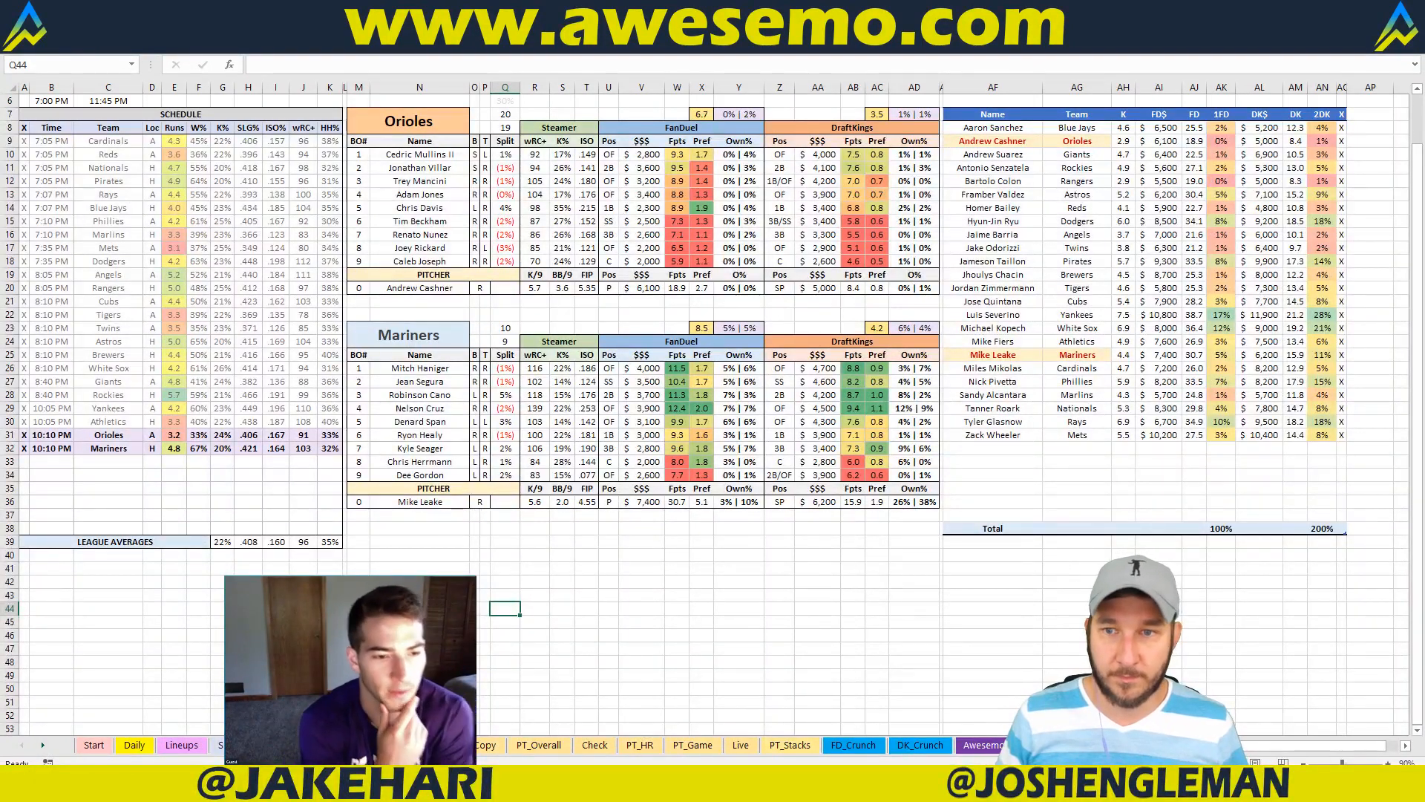
key("ctrl+Page_Down")
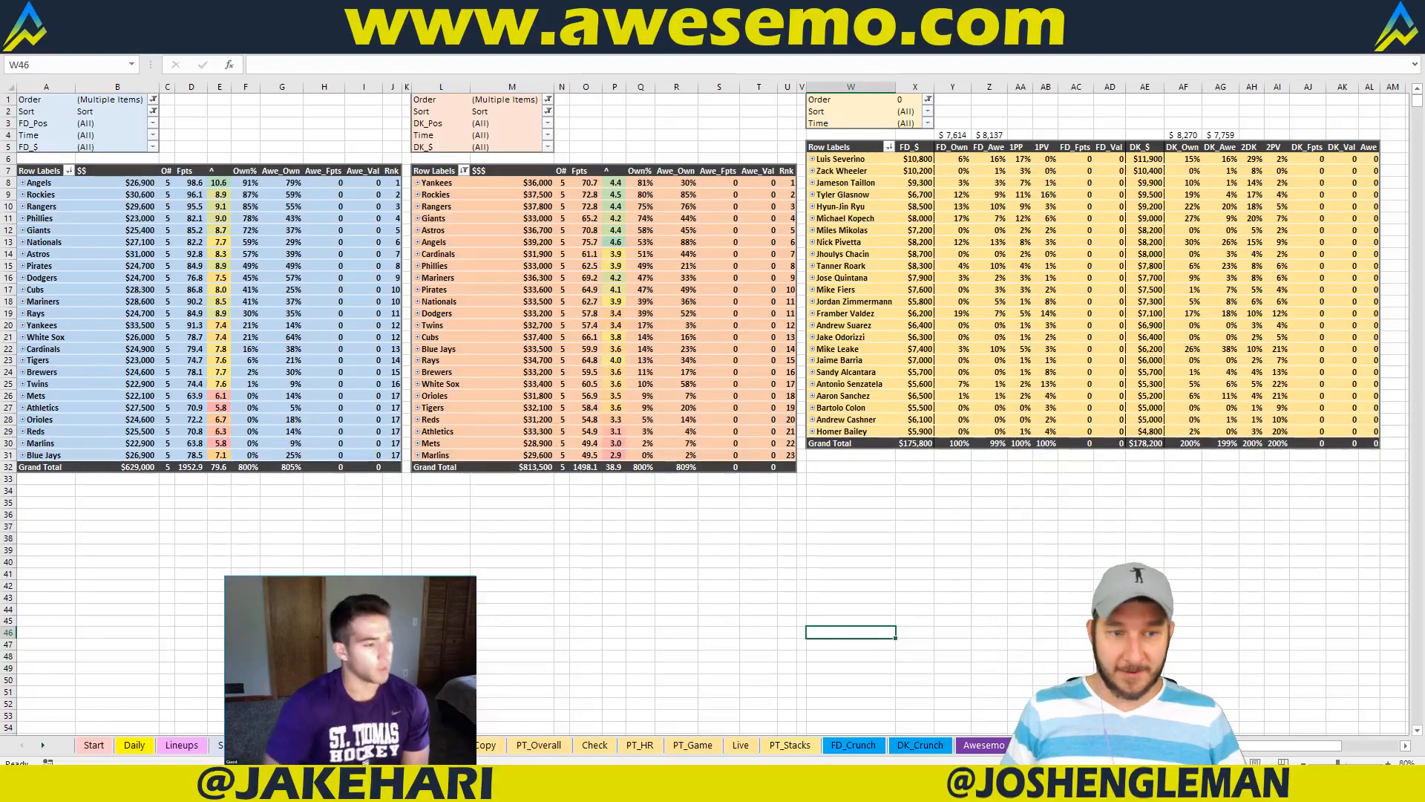
key("ctrl+Page_Up")
left_click(691, 610)
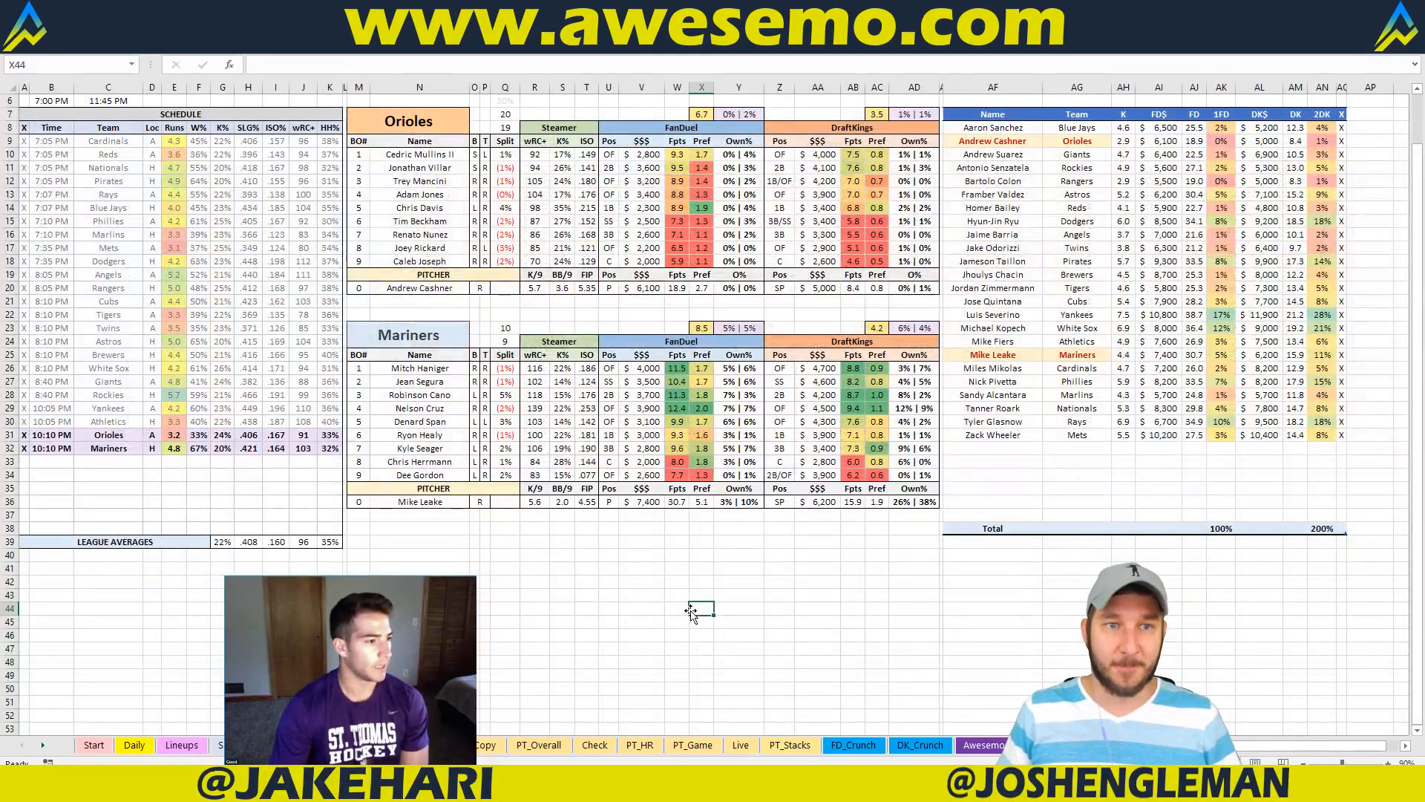
Step: Switch to the browser and look up Mike Leake's pitching game log on FanGraphs
mouse_move(351, 785)
left_click(386, 716)
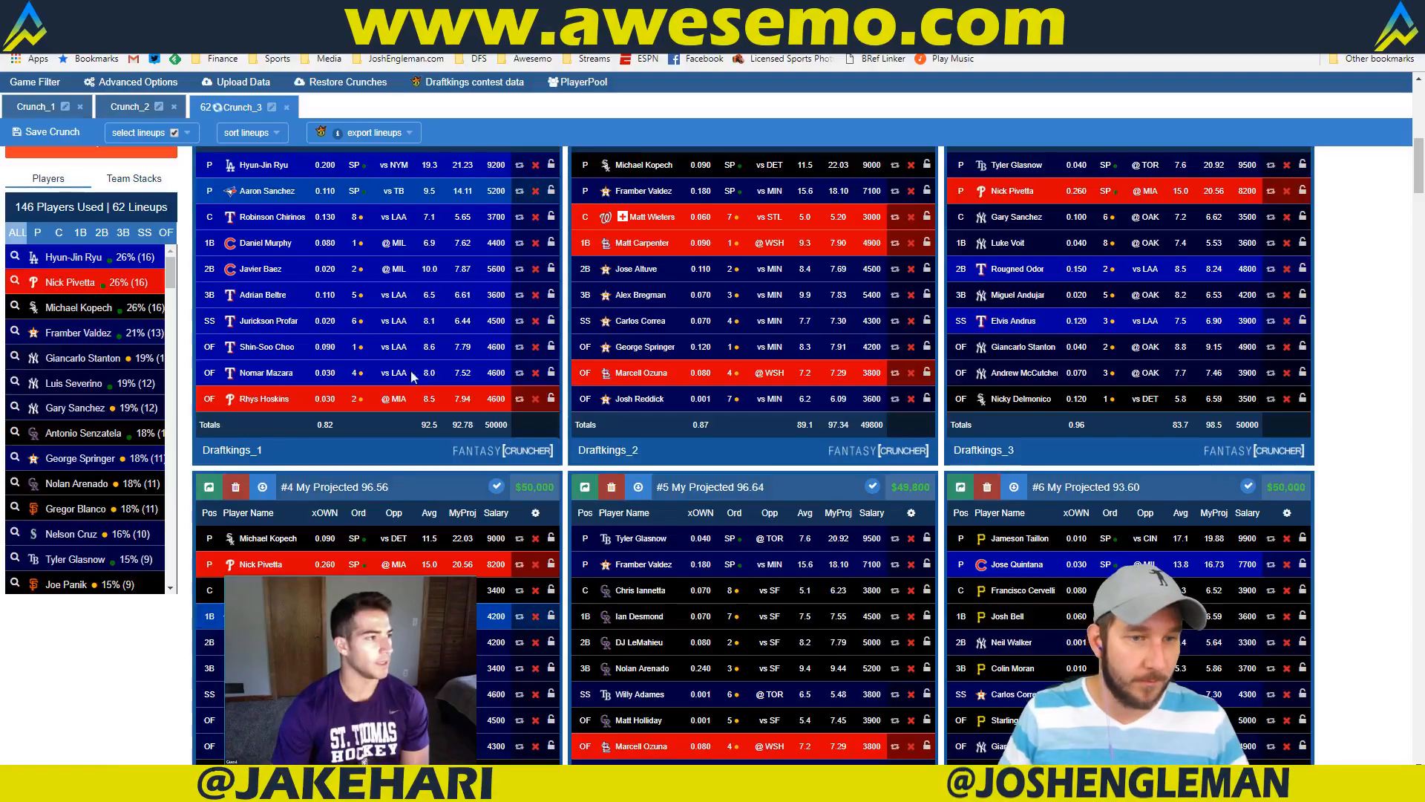
left_click(415, 12)
key("ctrl+Tab")
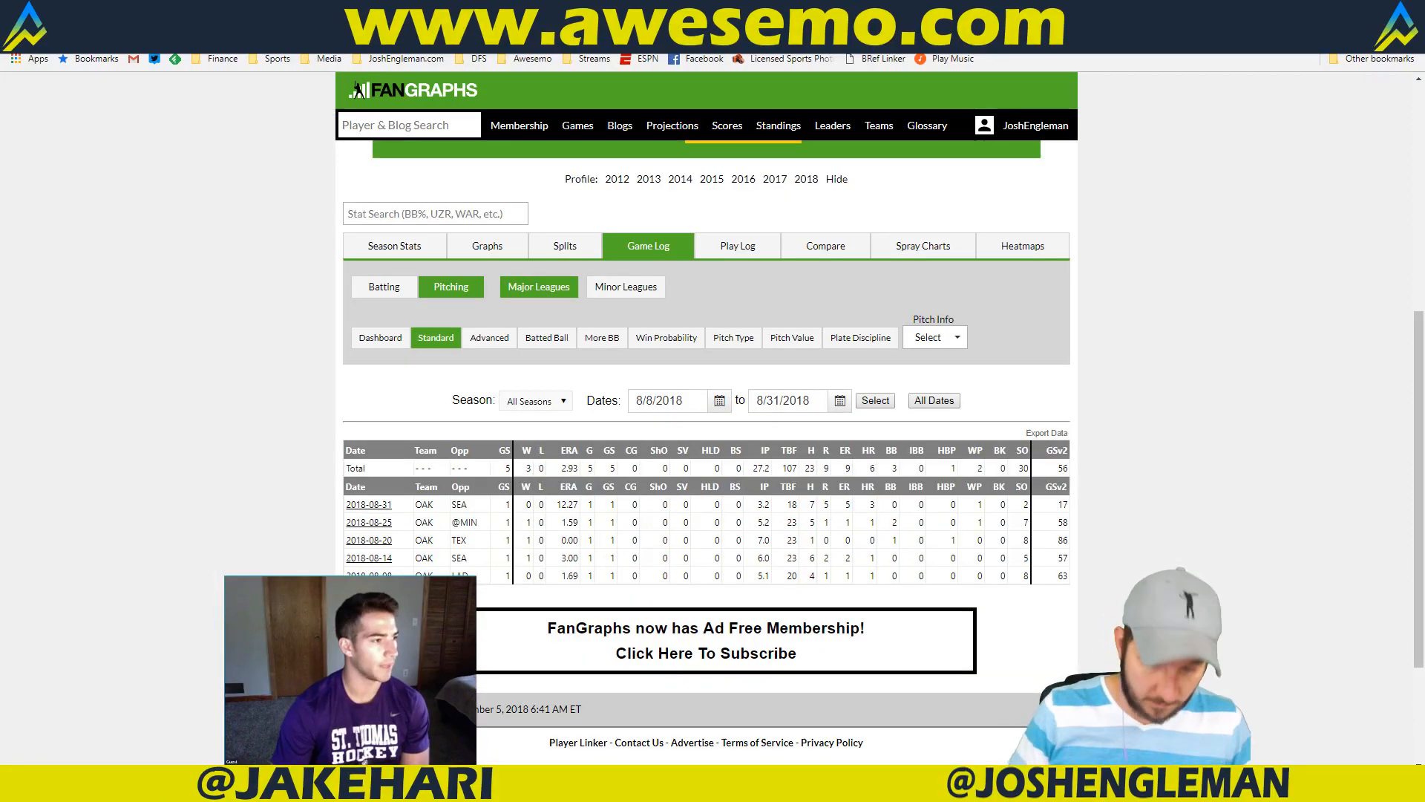
key("ctrl+l")
type("mike leake f")
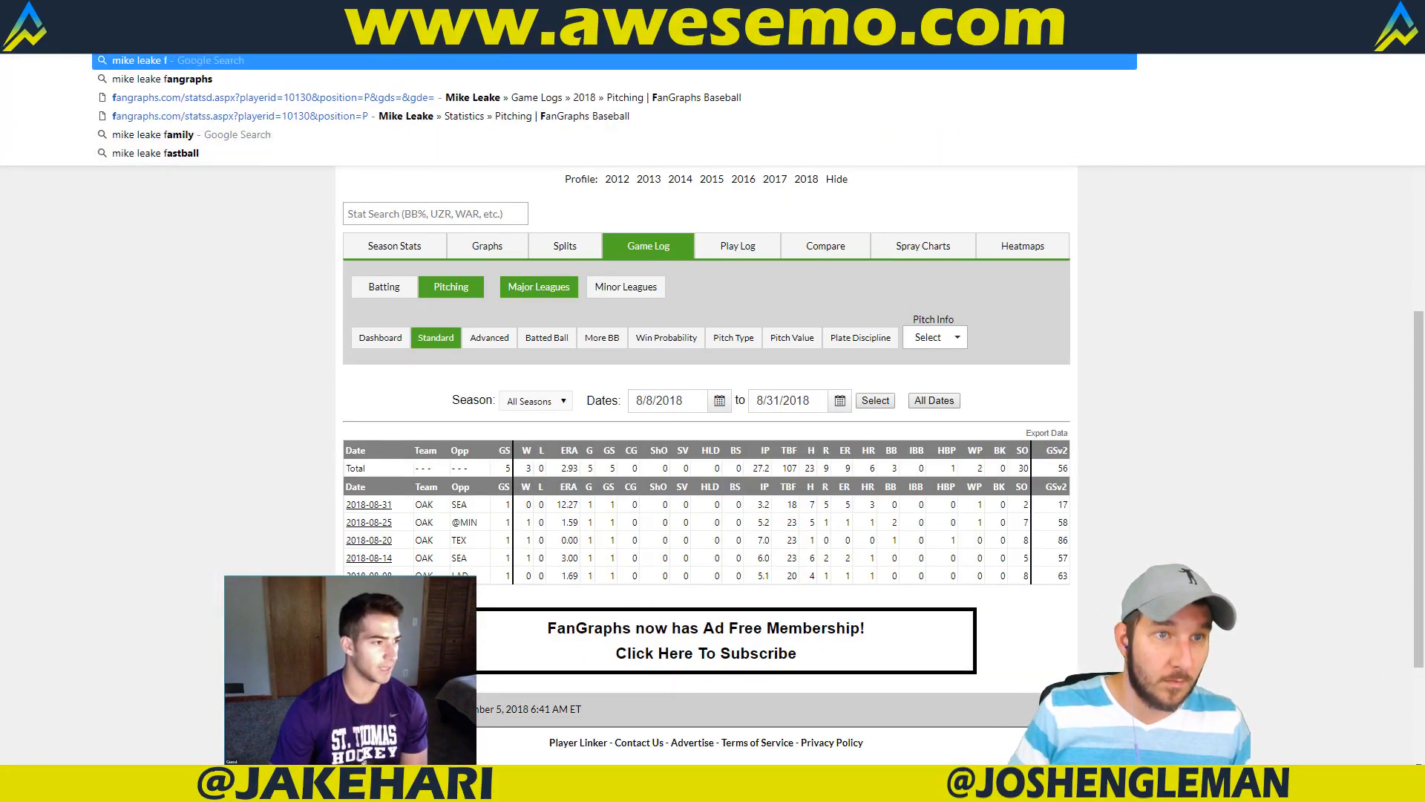
key("Down")
key("Down")
key("Return")
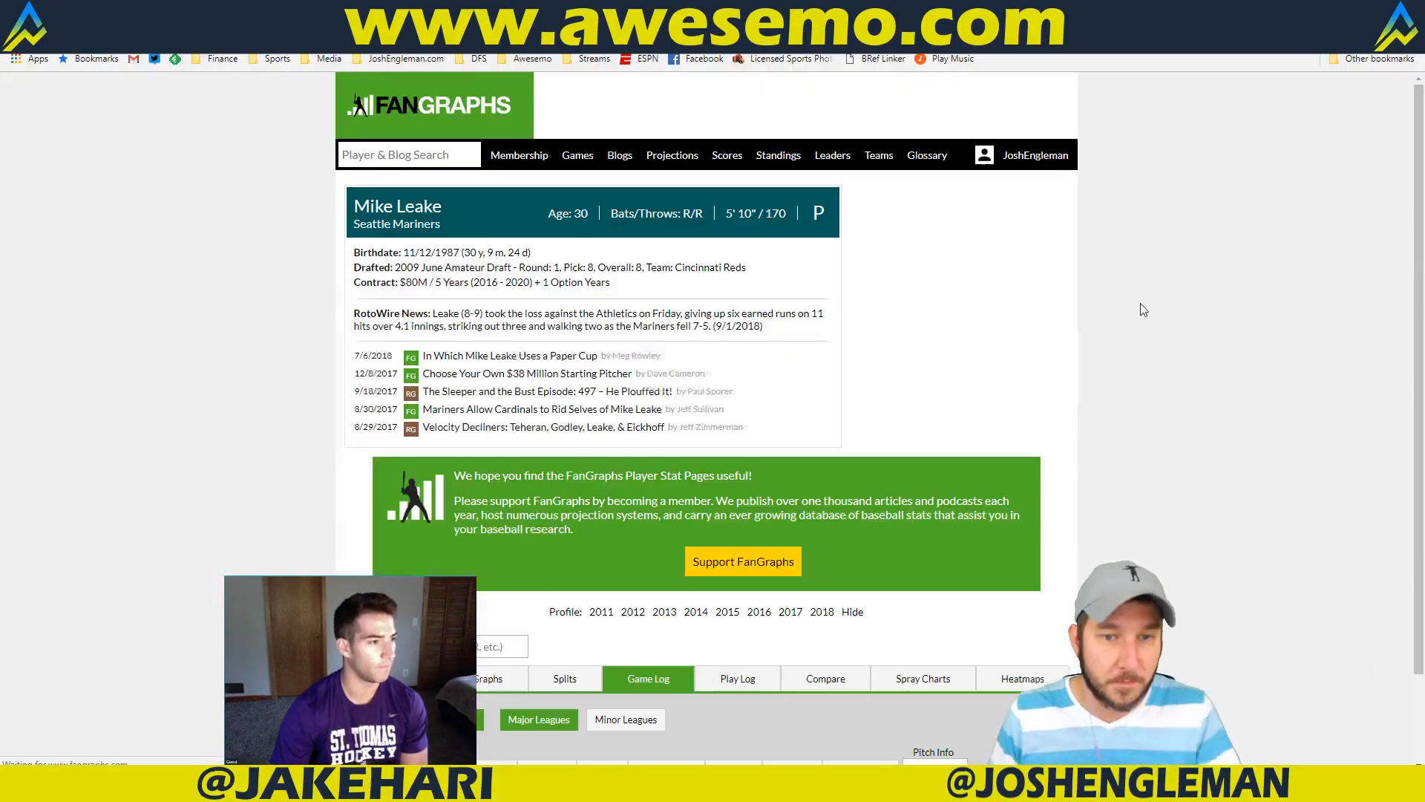
scroll(1140, 303, "down", 6)
Step: Open Mike Leake's player card in FantasyCruncher, review his recent and earlier 2018 starts, and close the card
left_click(208, 11)
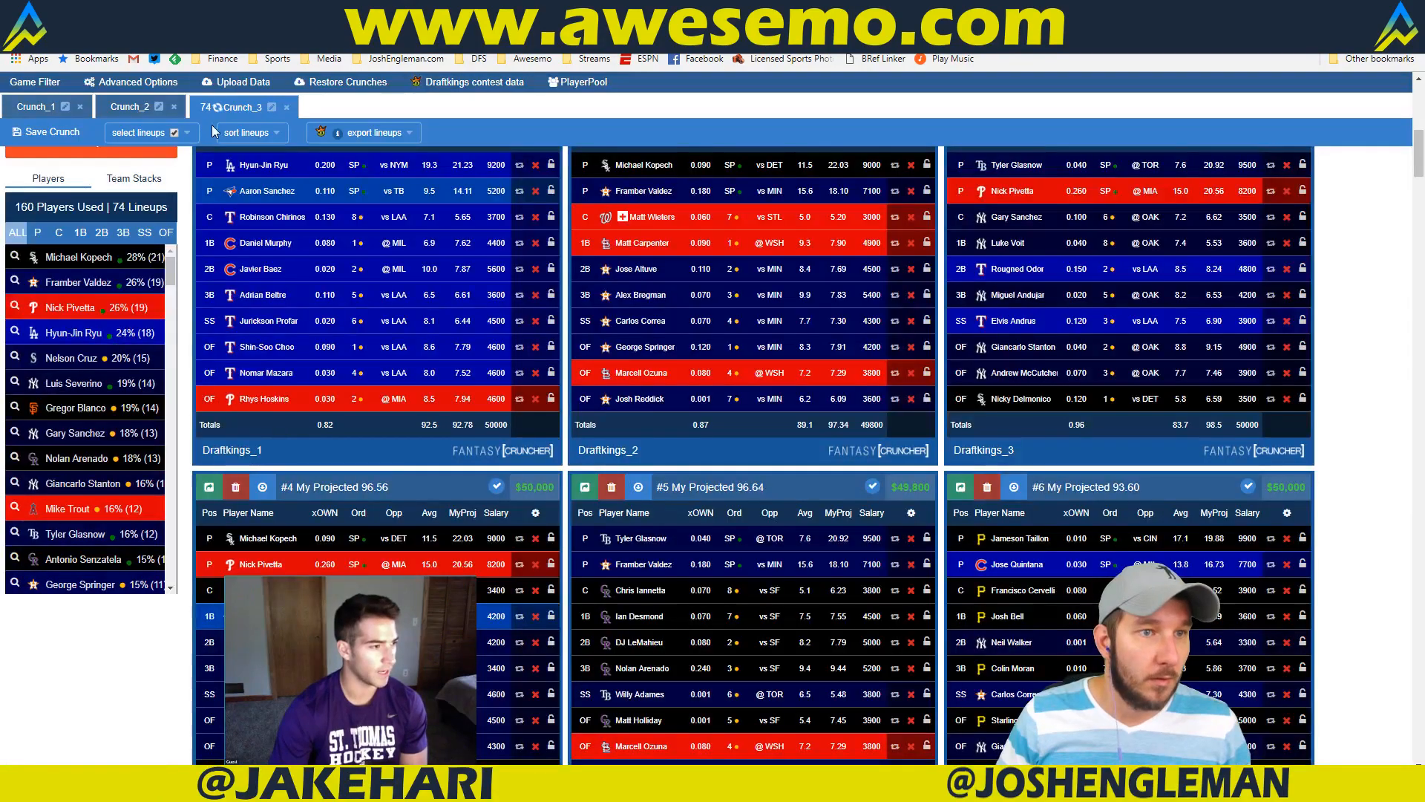
scroll(324, 343, "up", 9)
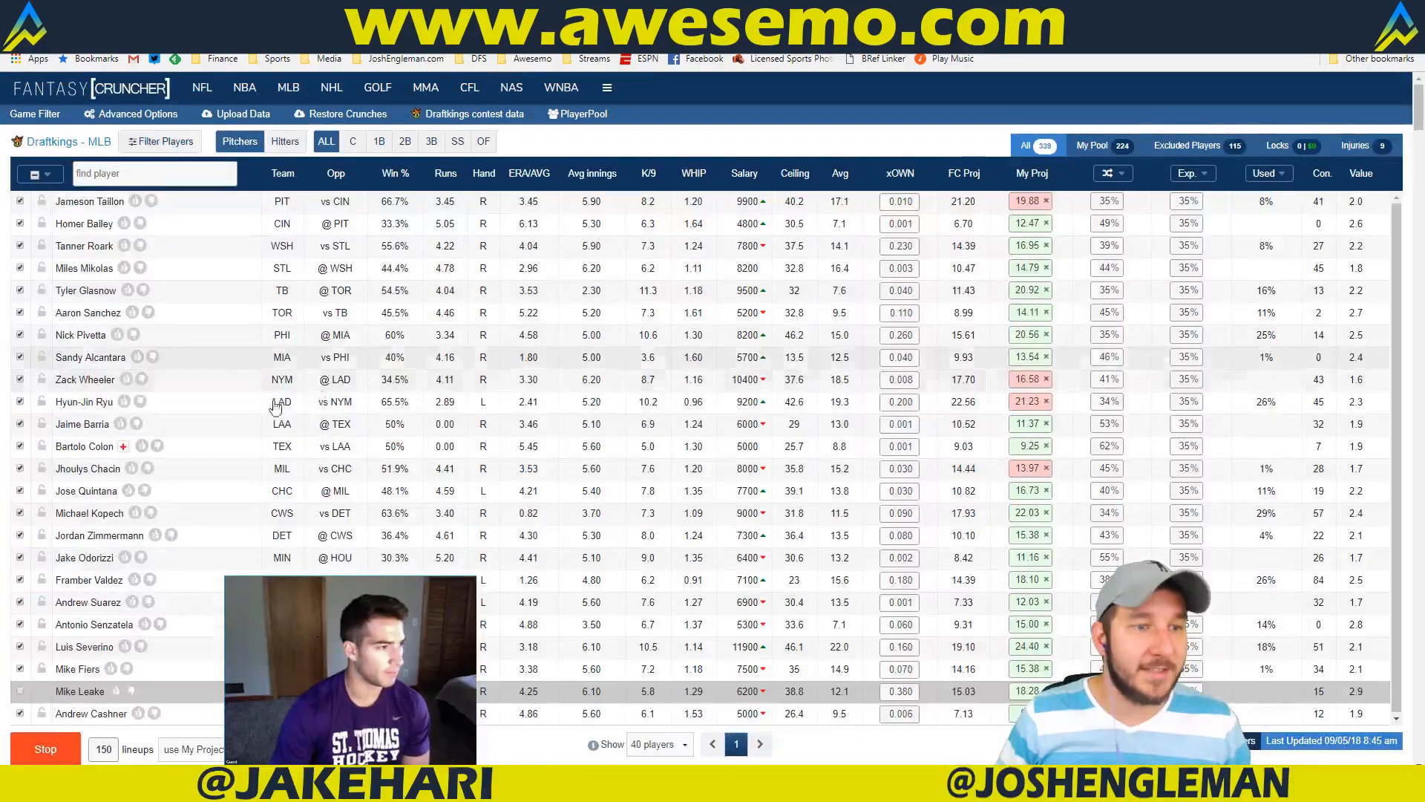
left_click(74, 691)
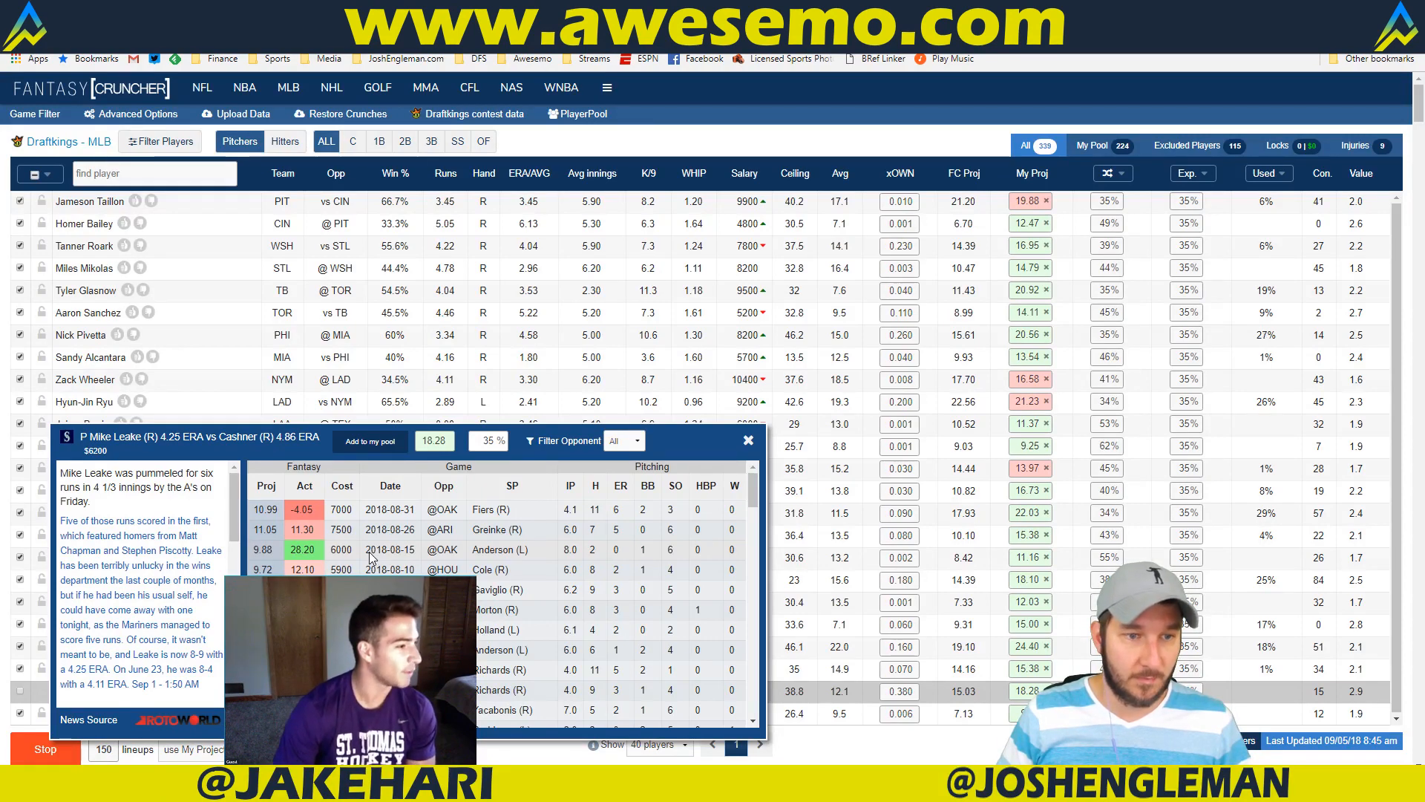
scroll(371, 558, "down", 2)
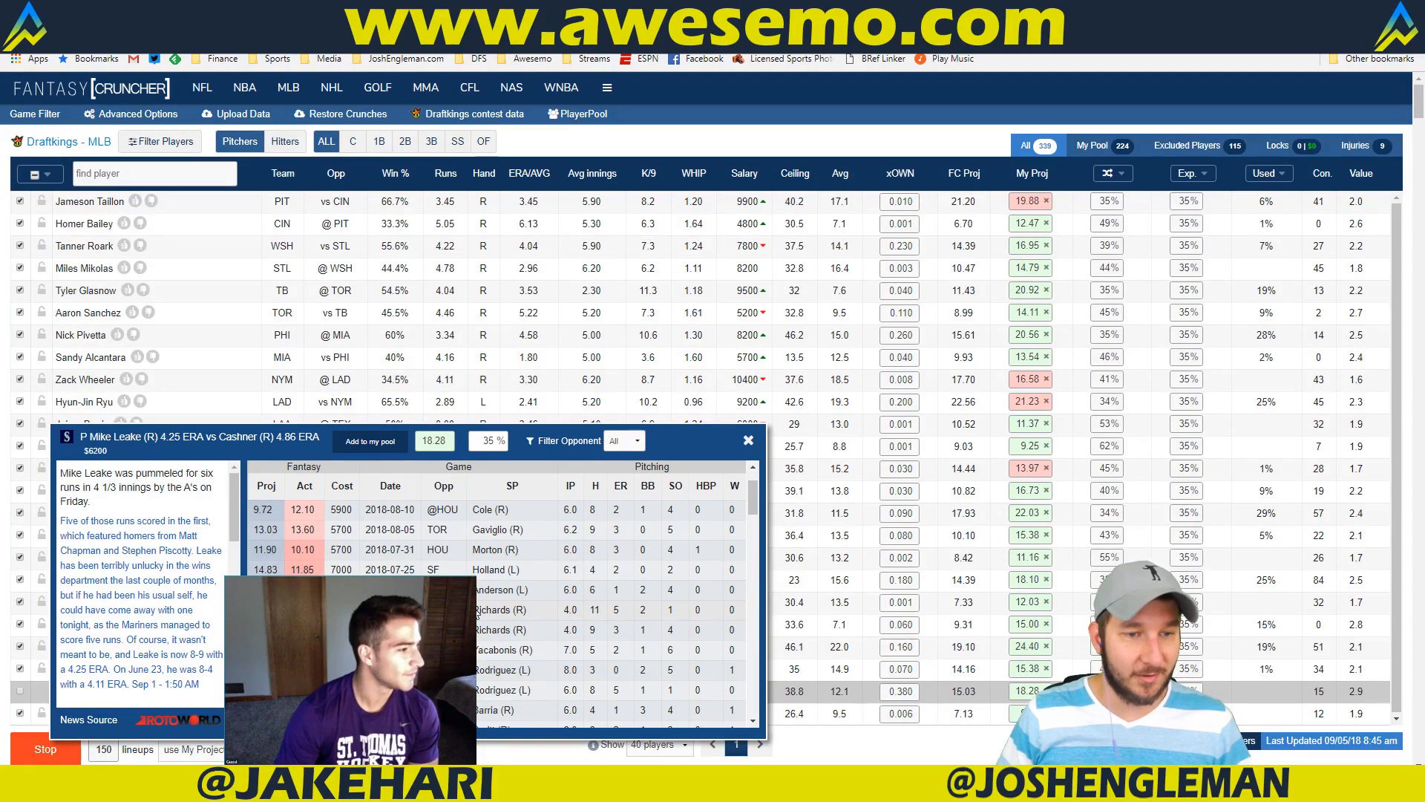
scroll(477, 610, "down", 8)
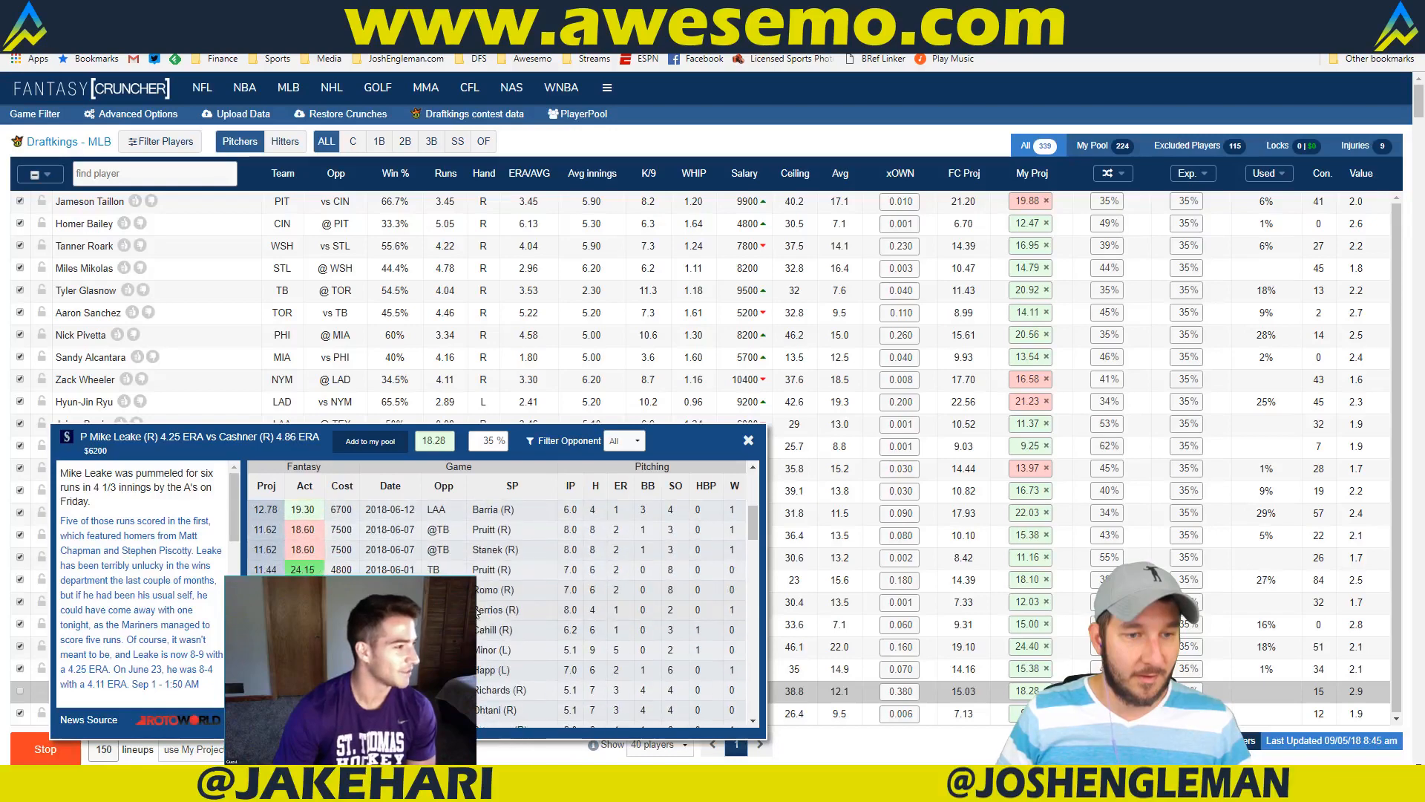
scroll(478, 611, "up", 7)
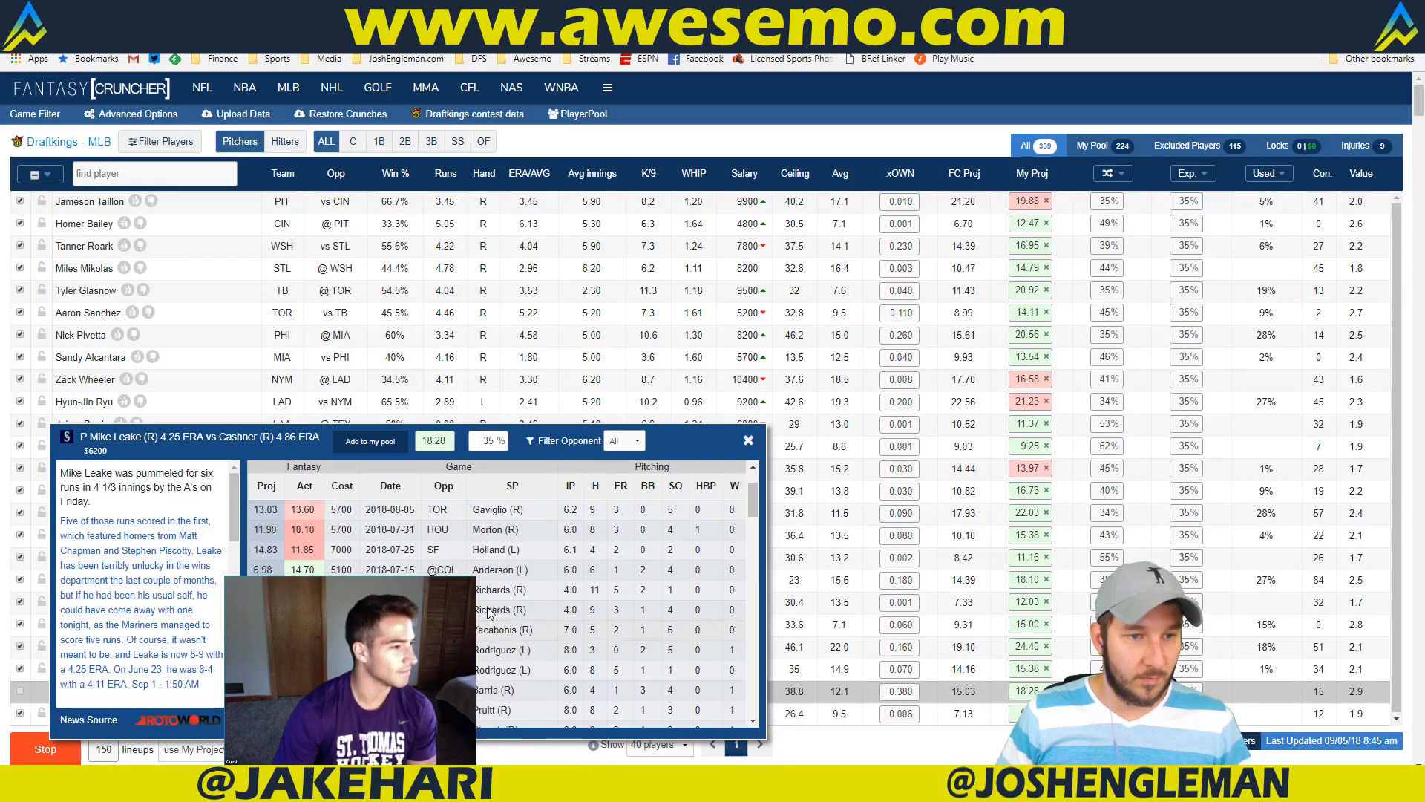
scroll(490, 612, "up", 3)
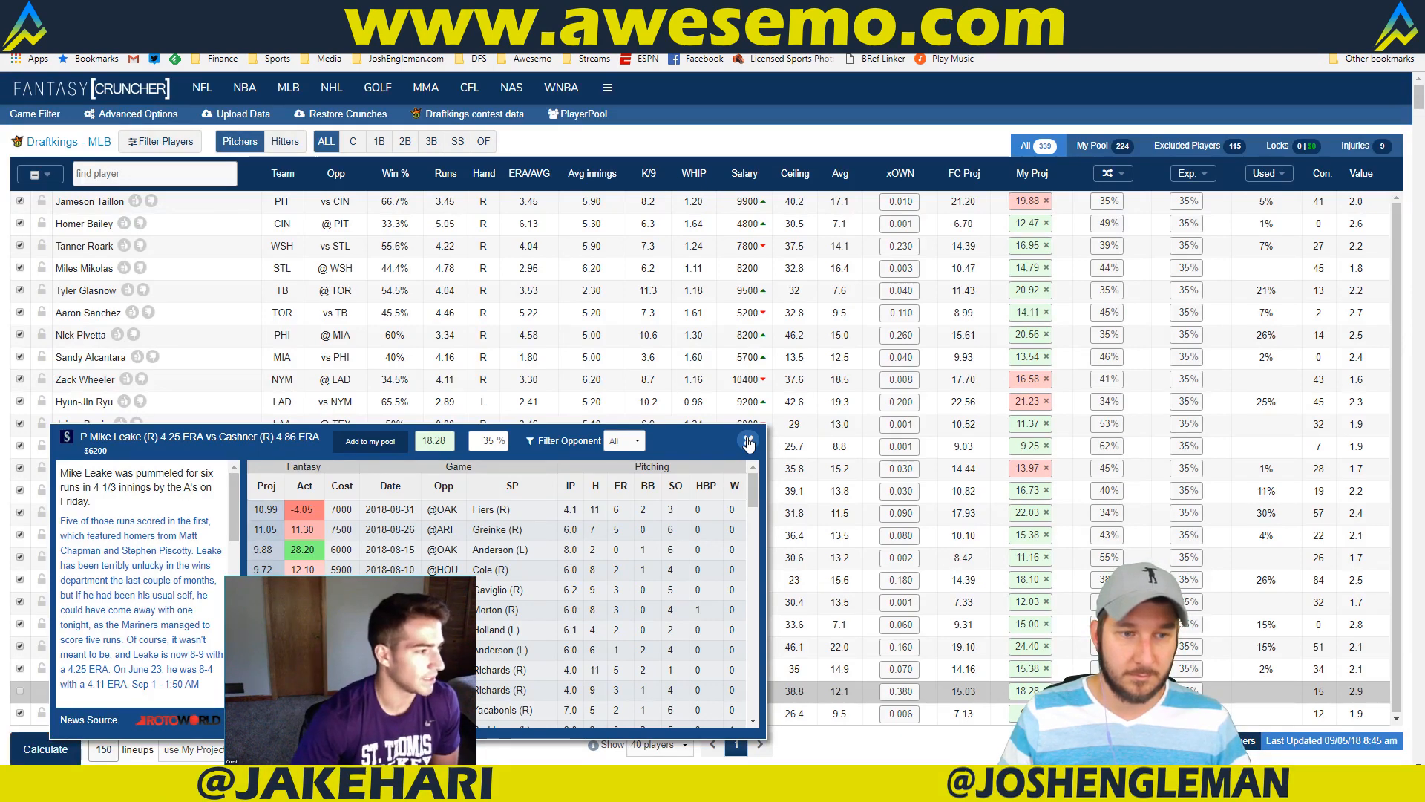
left_click_drag(748, 443, 570, 515)
scroll(571, 517, "down", 5)
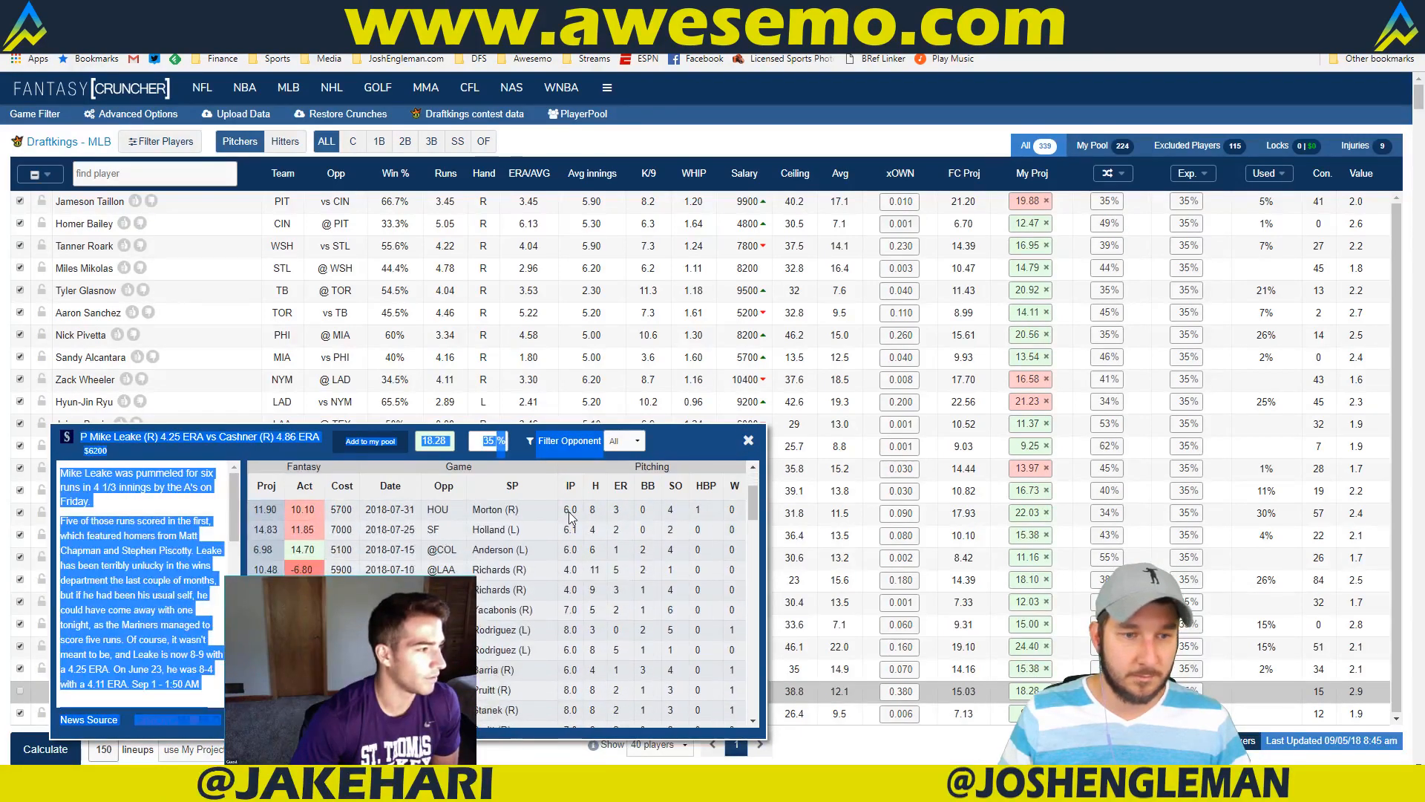
scroll(571, 517, "down", 3)
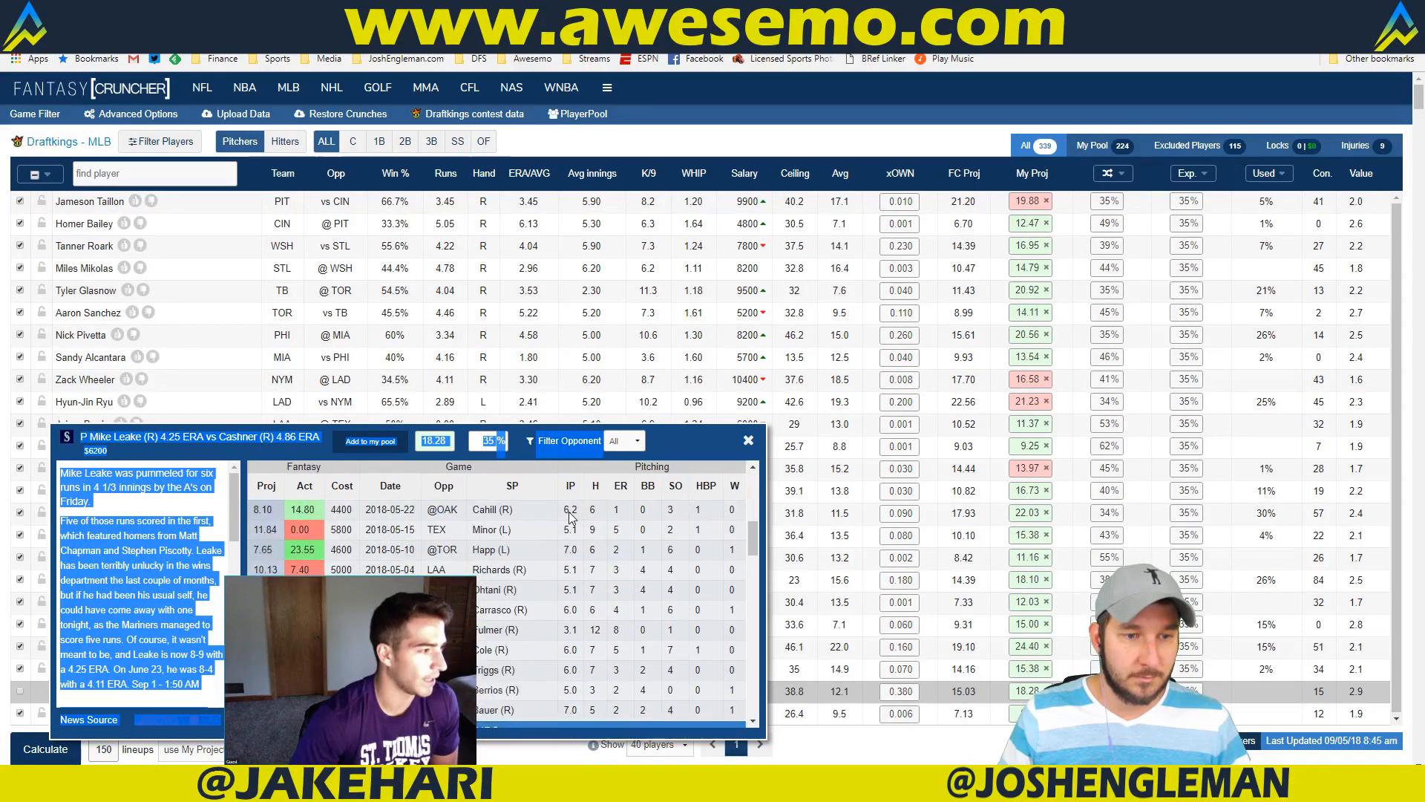
scroll(570, 517, "up", 6)
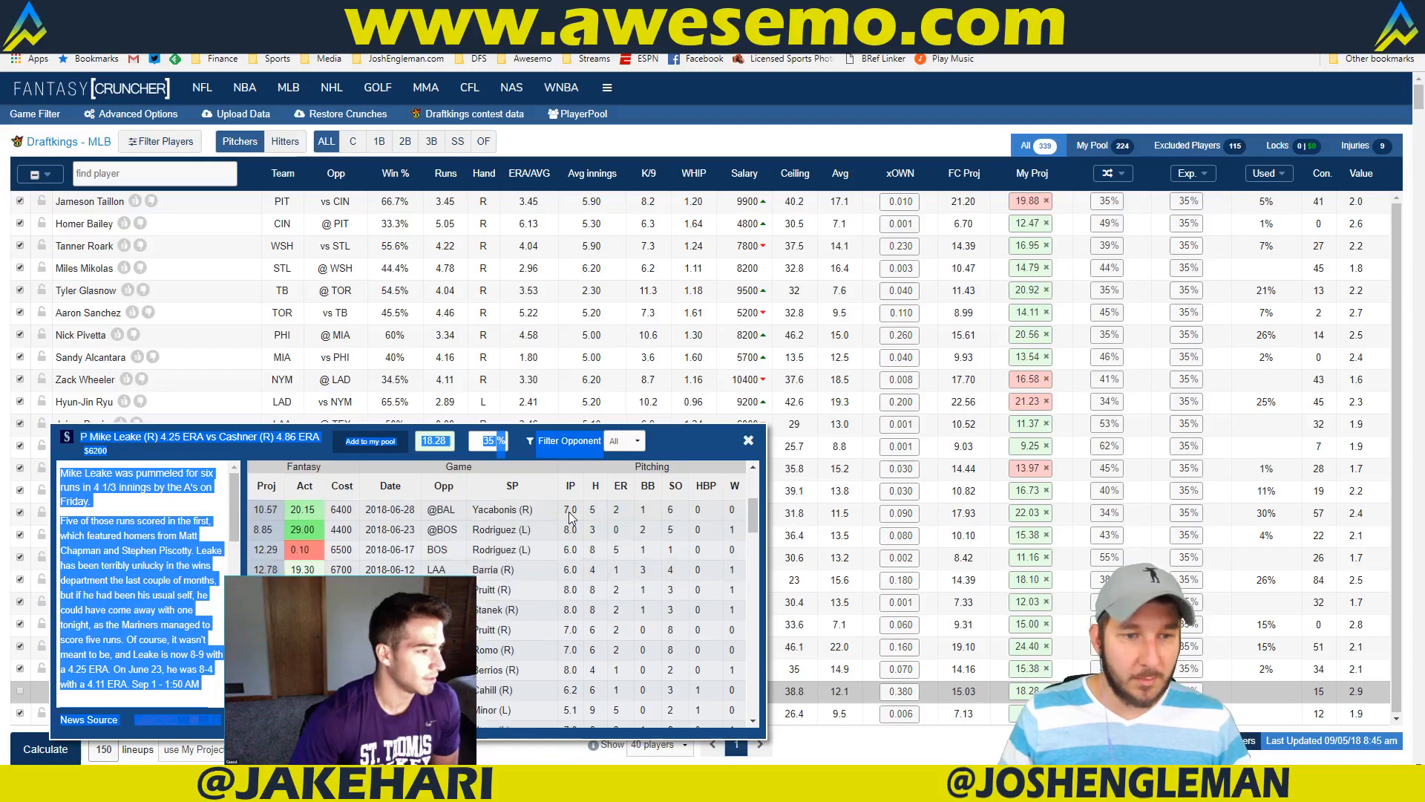
scroll(570, 518, "up", 3)
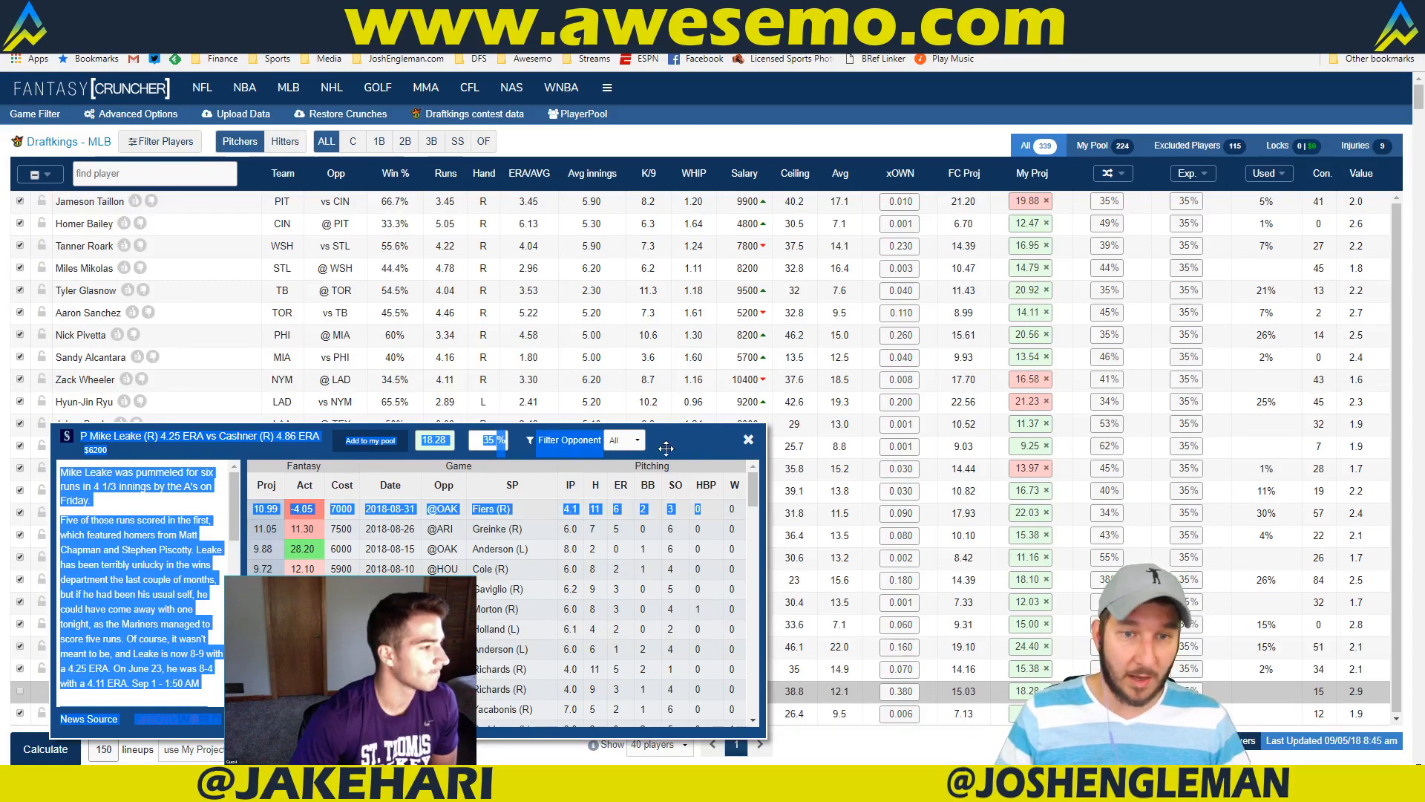
left_click(748, 441)
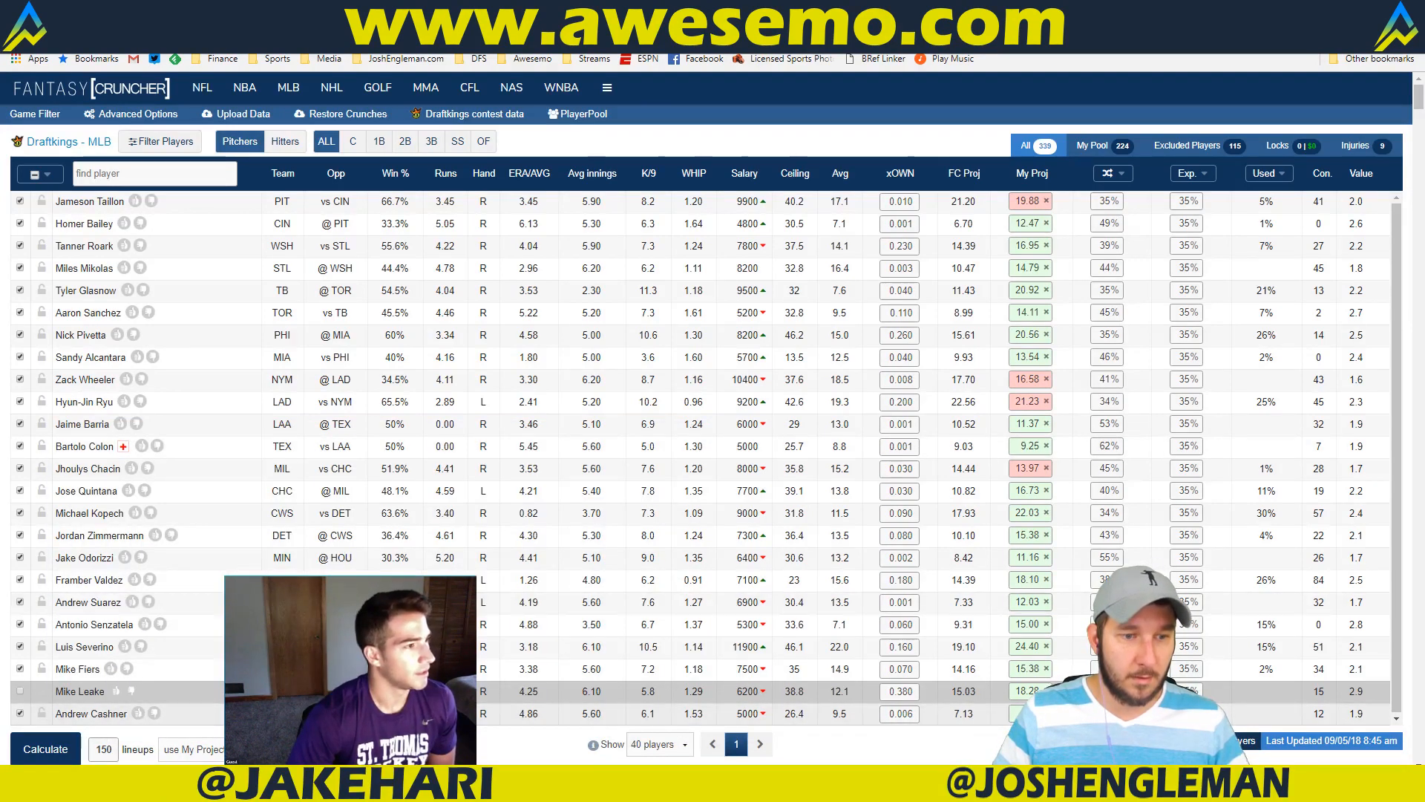
Step: Close the Crunch_1 and Crunch_2 runs and limit the Crunch_3 player usage list to pitchers
scroll(68, 244, "down", 8)
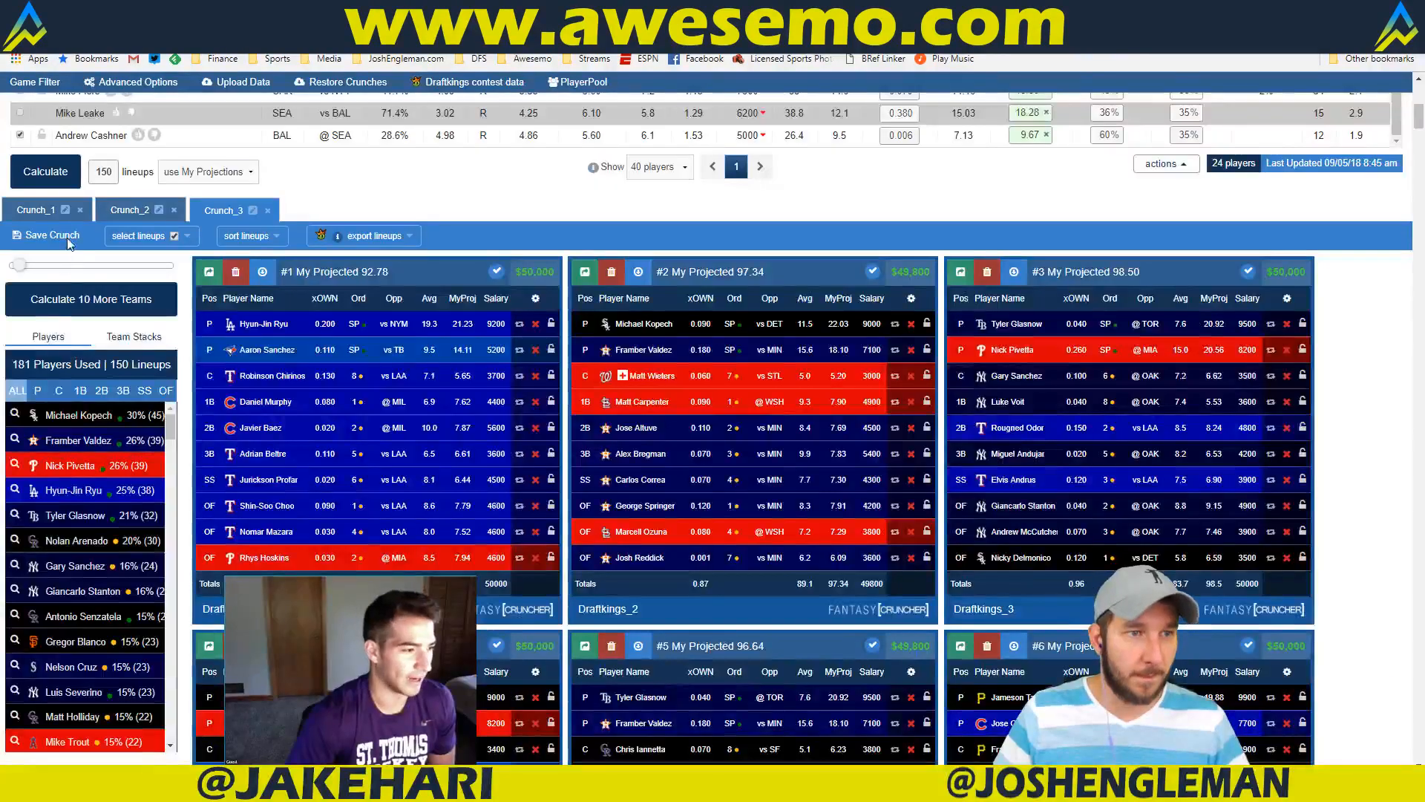
scroll(69, 244, "down", 7)
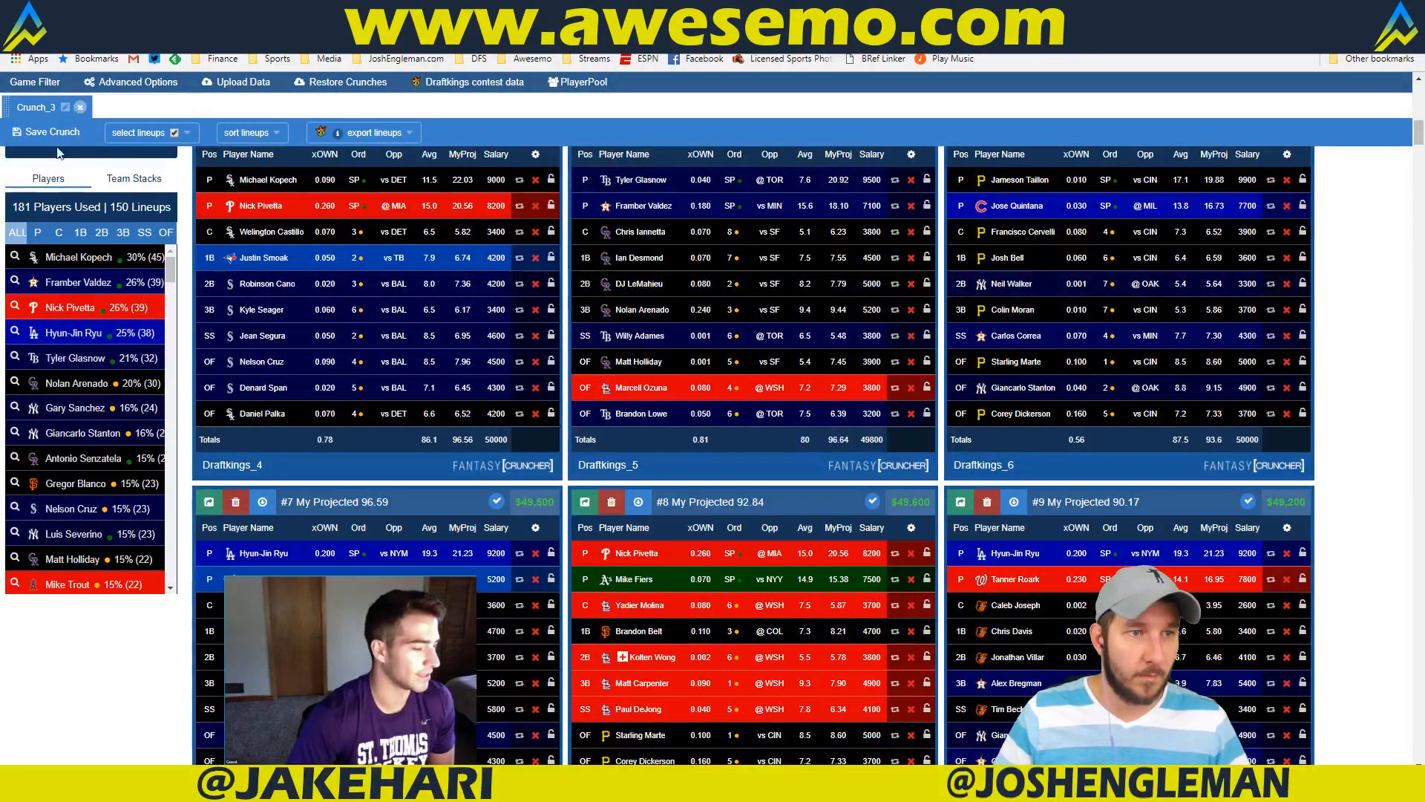
left_click(38, 233)
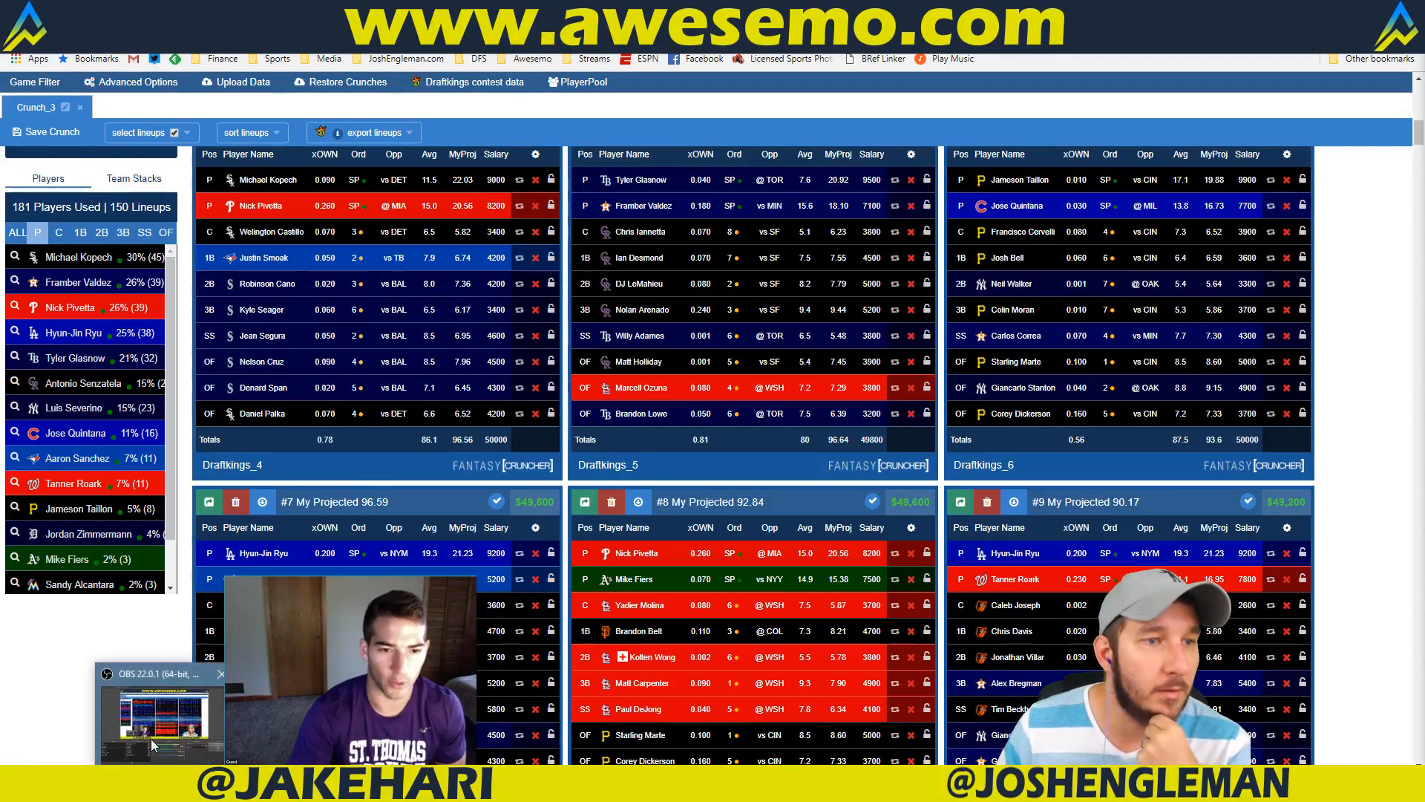
Step: Switch to the projections workbook and display the sheet with the team and pitcher ownership pivot tables
left_click(141, 786)
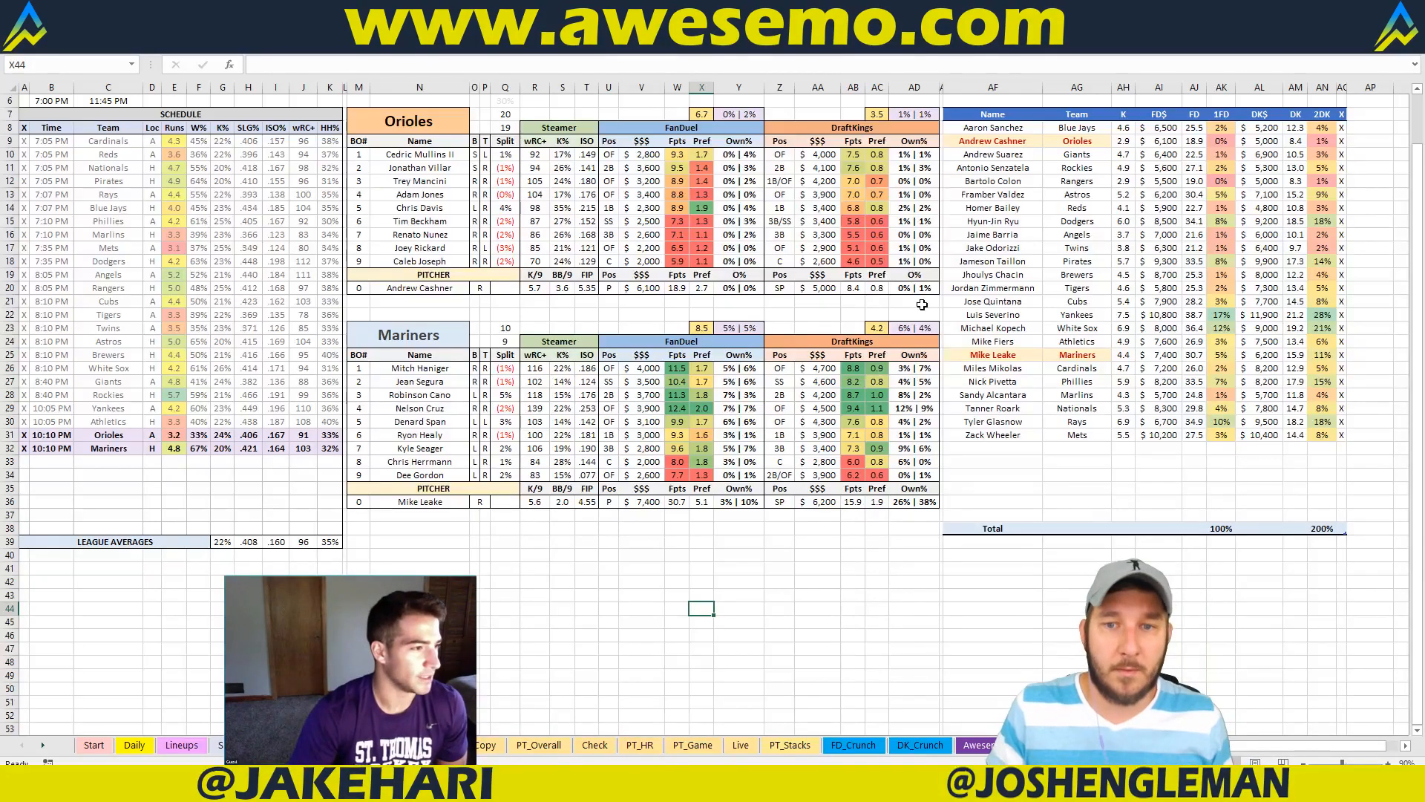
left_click(371, 744)
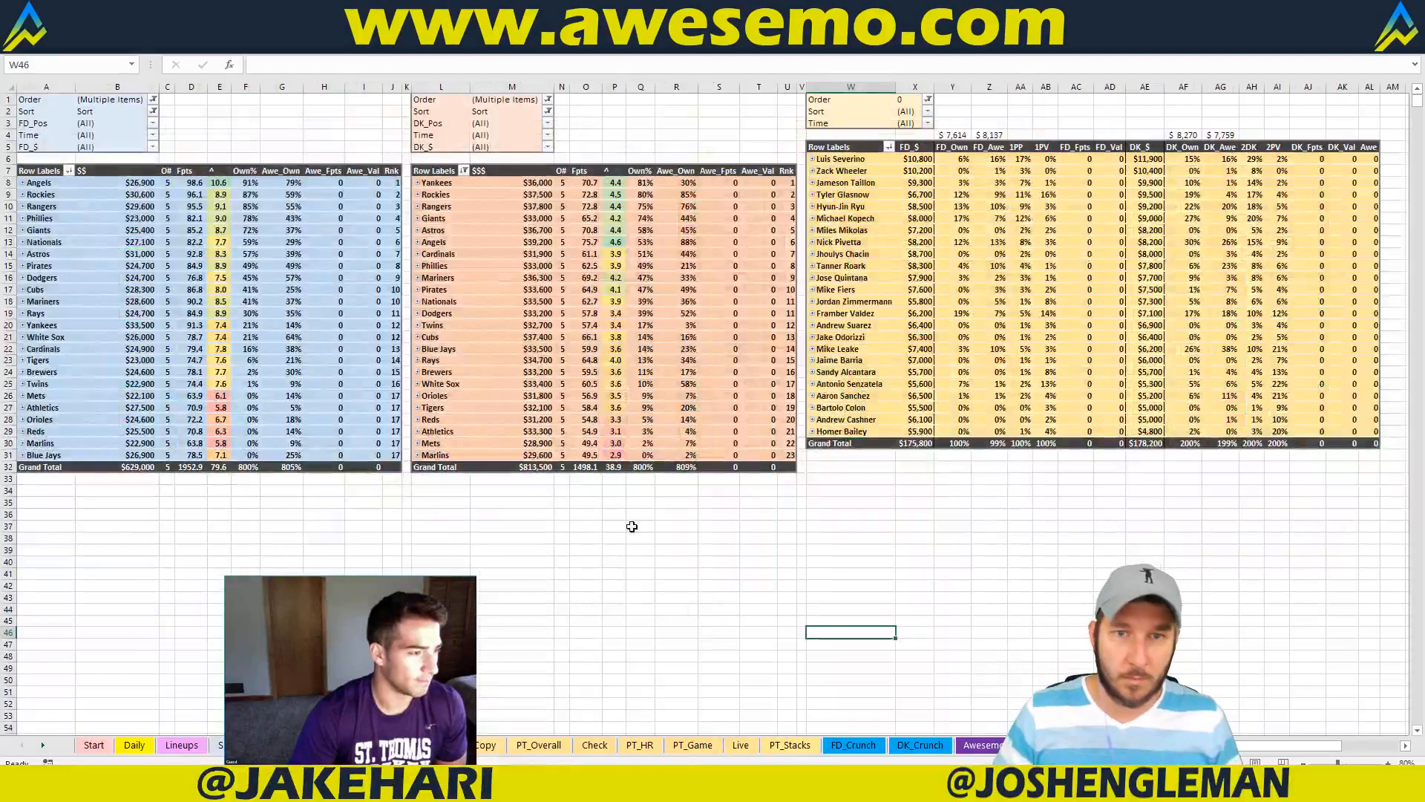
key("alt+Tab")
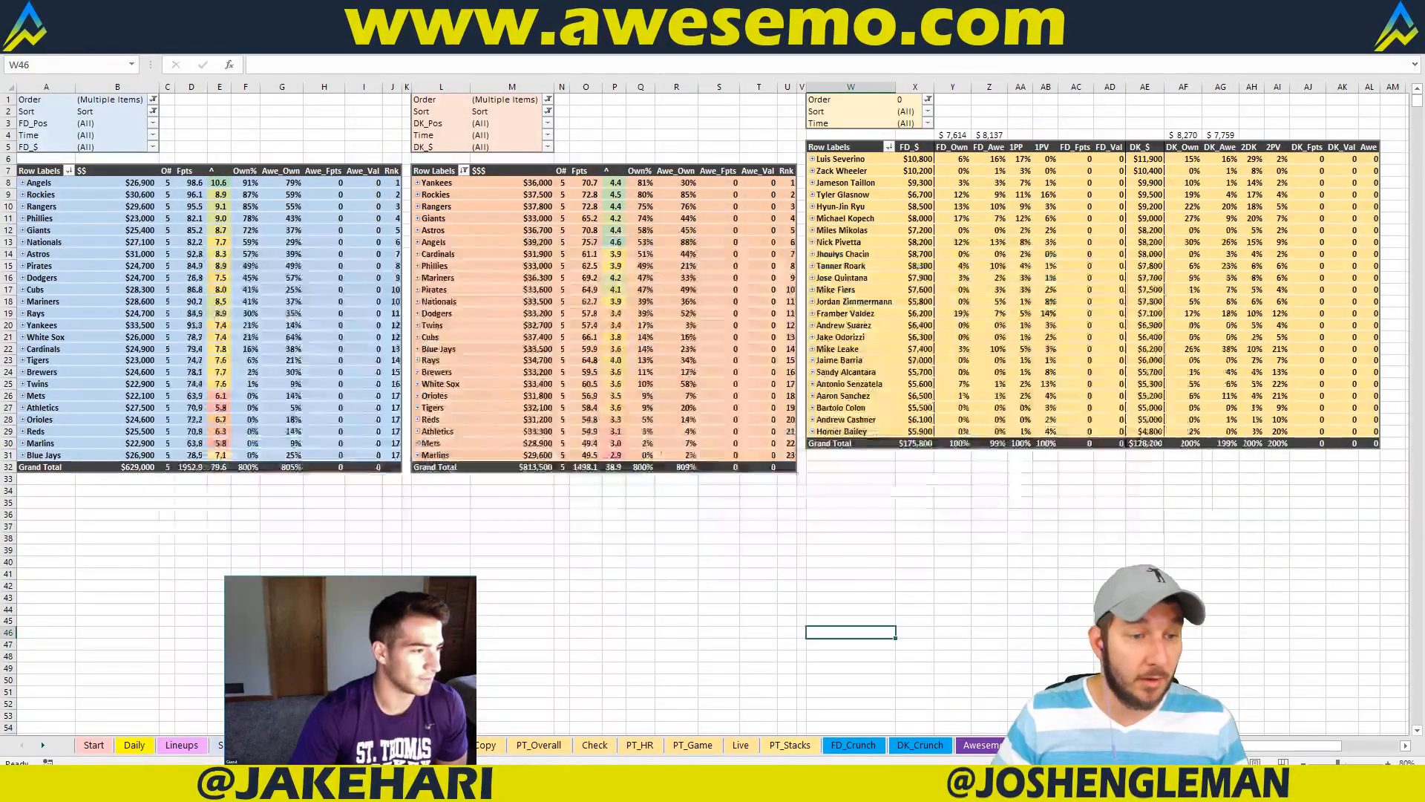
Step: Compare the pitcher exposures in the Crunch_3 lineups with the pitcher ownership columns in the workbook's pivot table
mouse_move(111, 785)
left_click(112, 714)
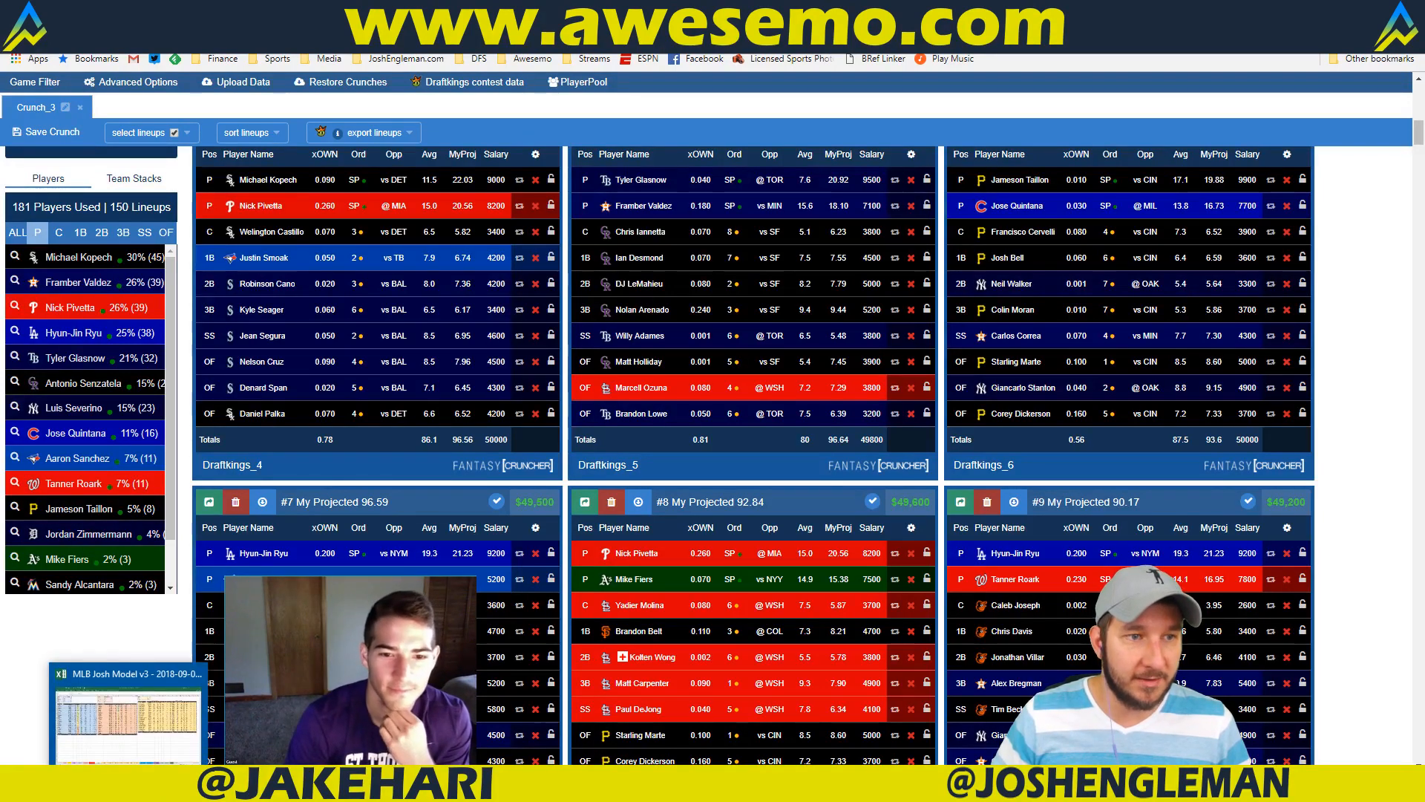
left_click(127, 724)
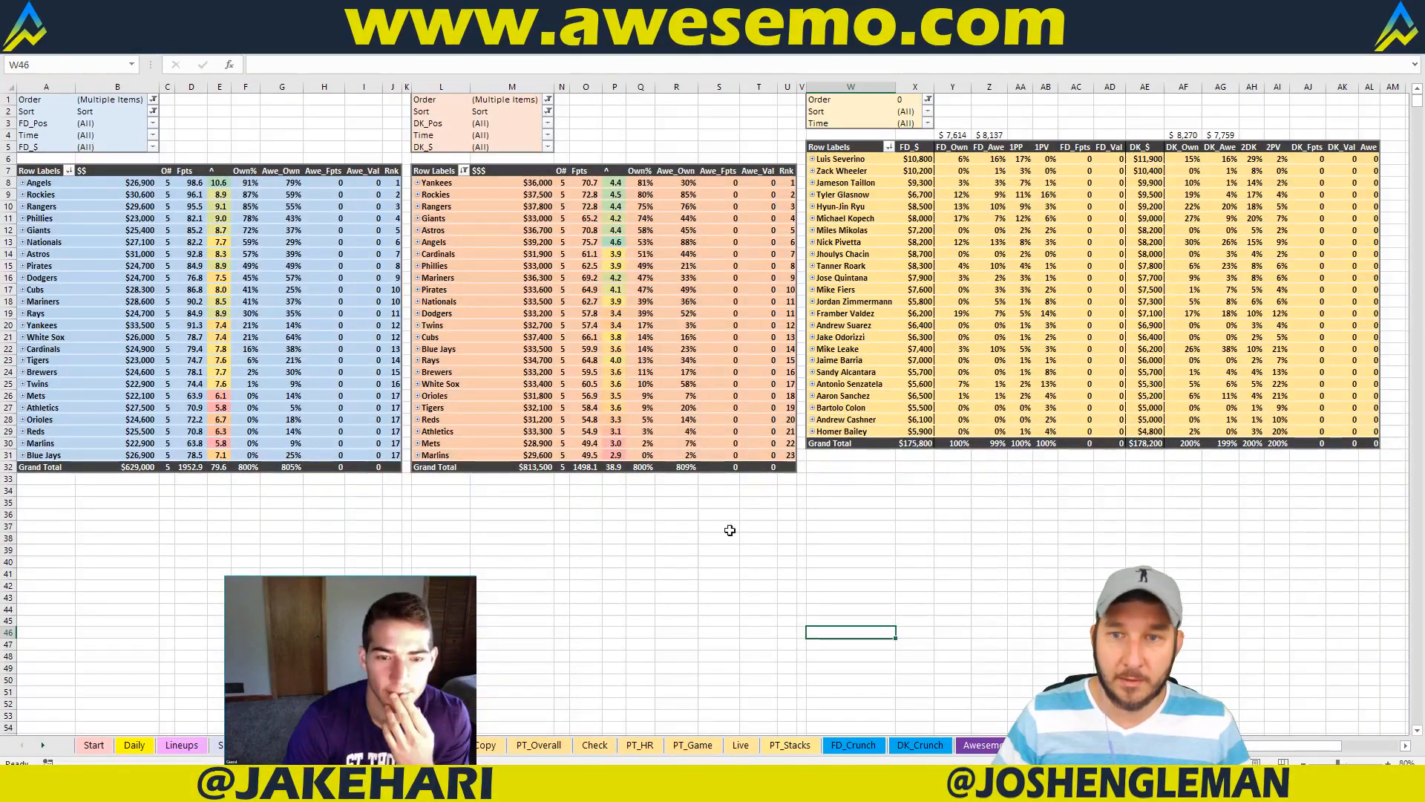
key("alt+Tab")
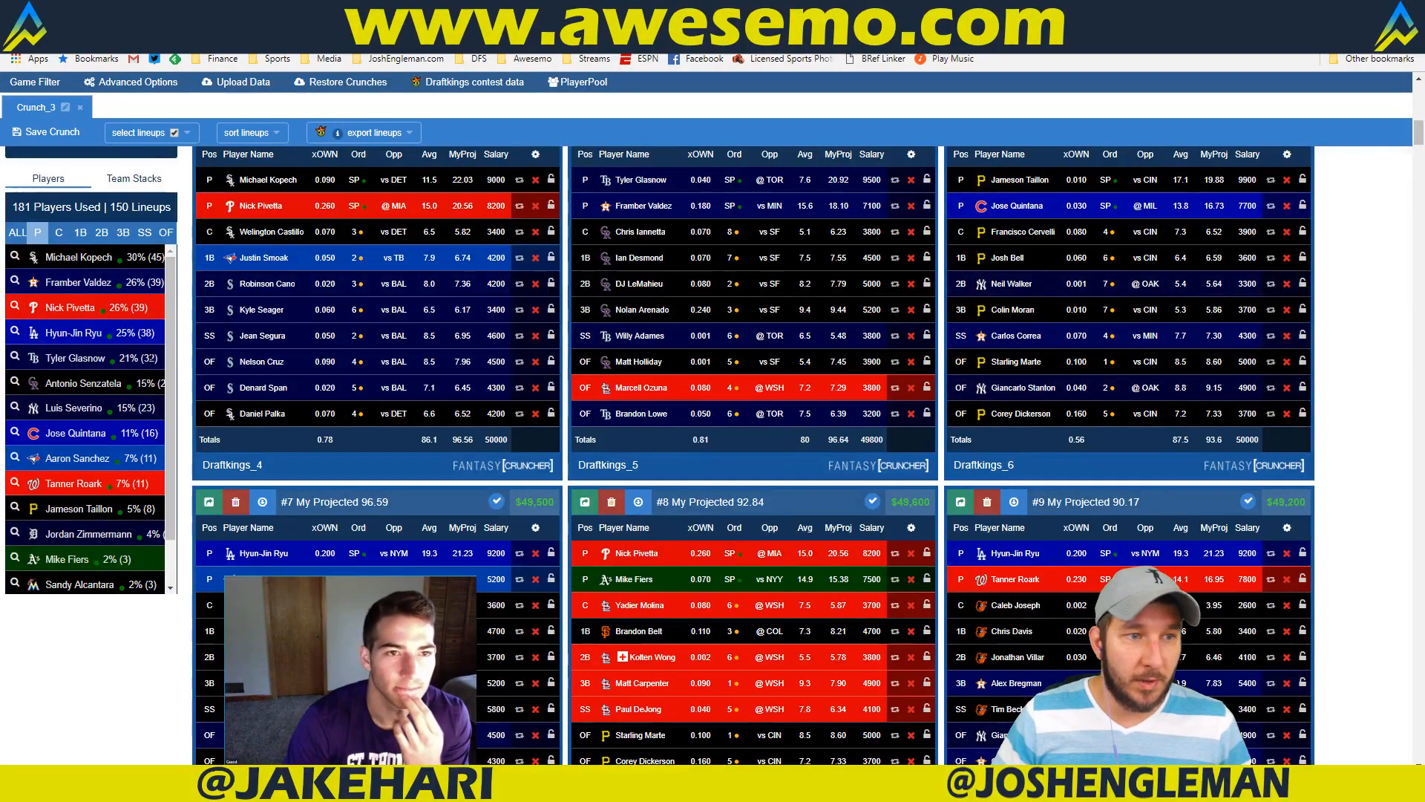
key("alt+Tab")
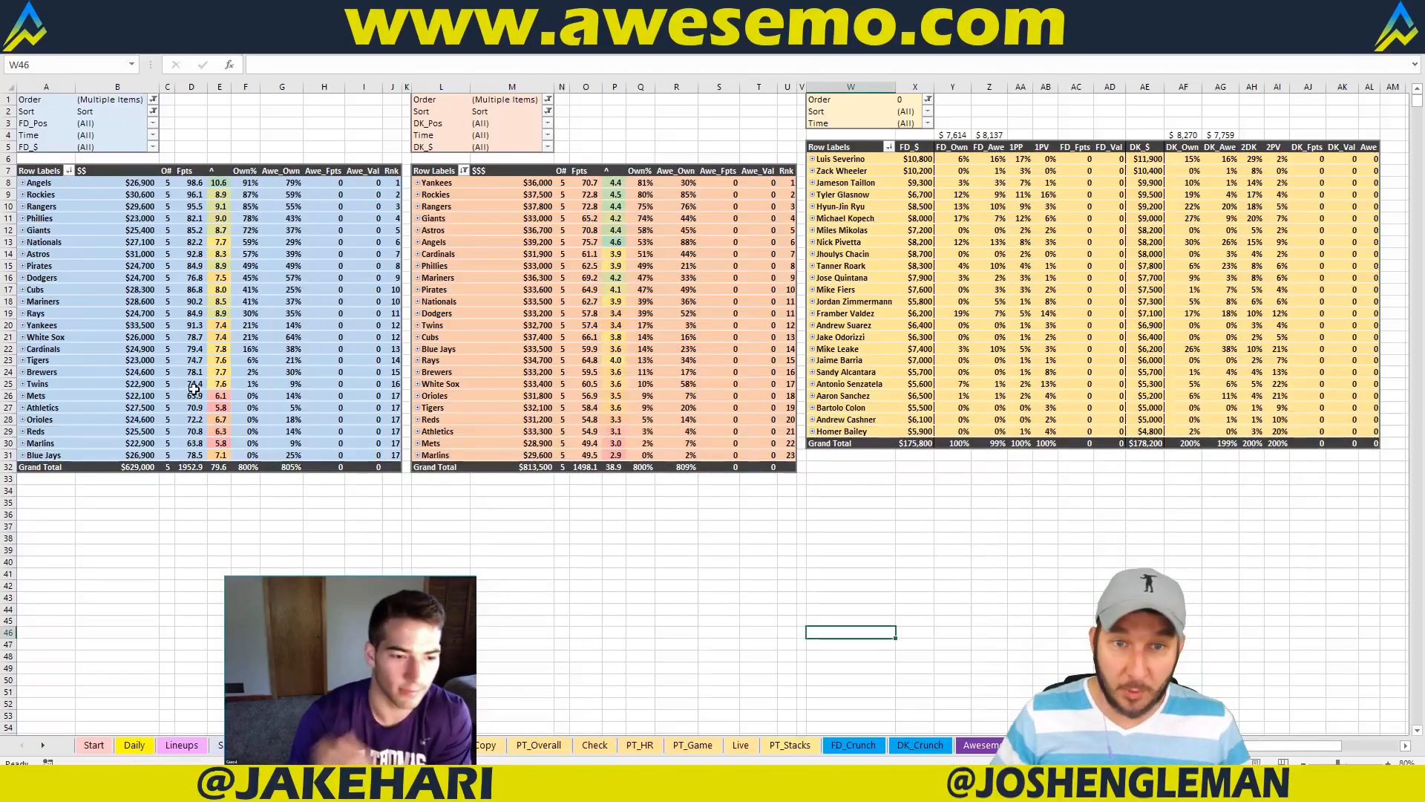
key("alt+Tab")
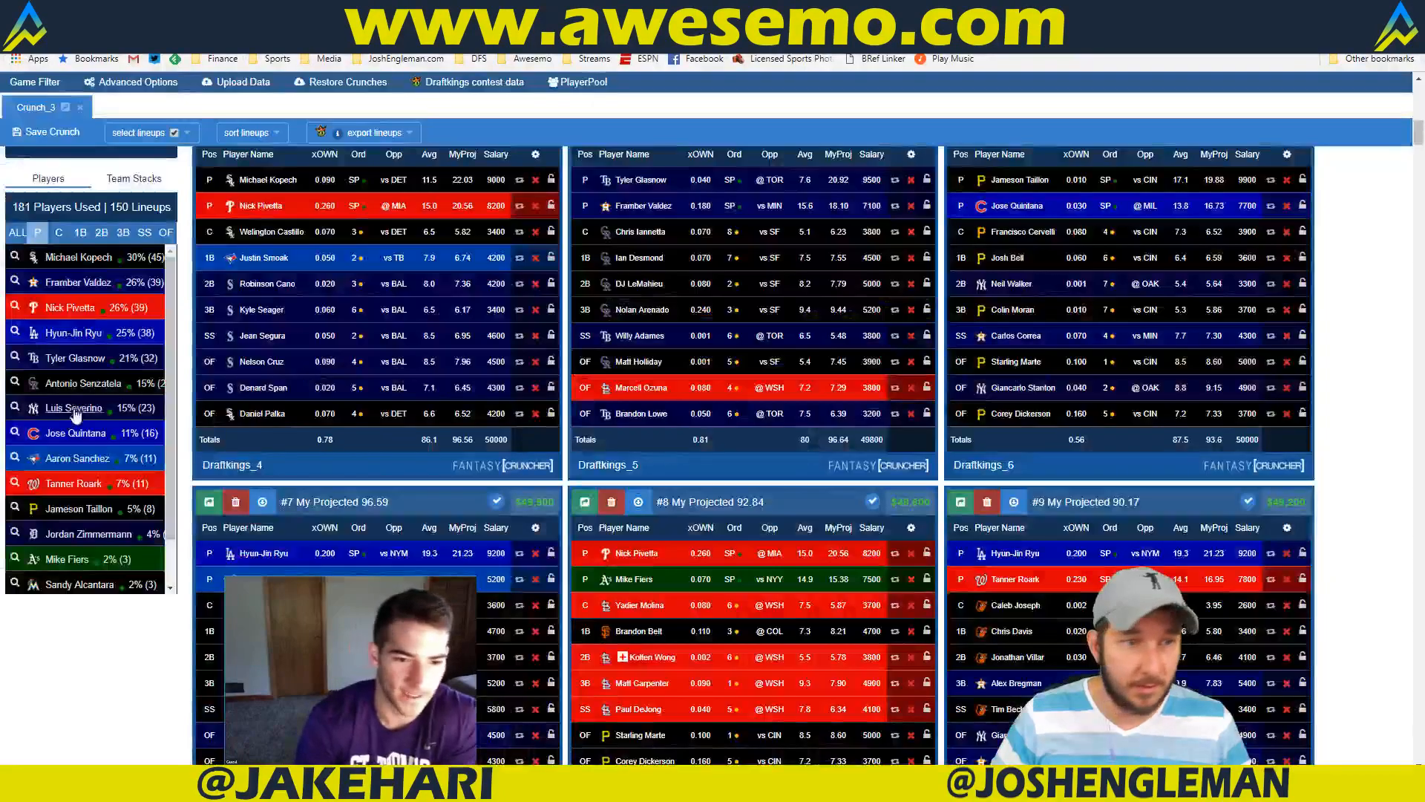
scroll(139, 405, "down", 3)
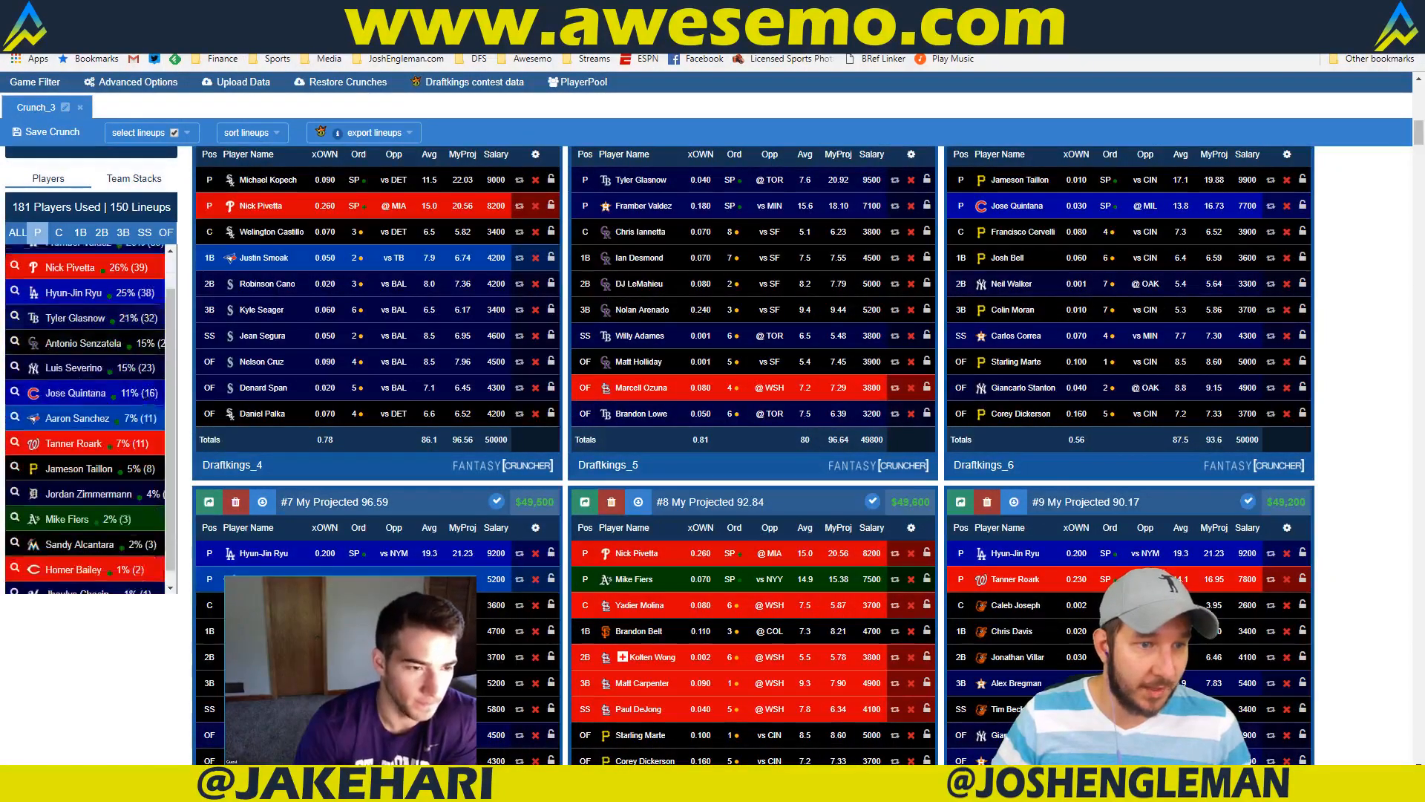
scroll(143, 401, "up", 3)
key("alt+Tab")
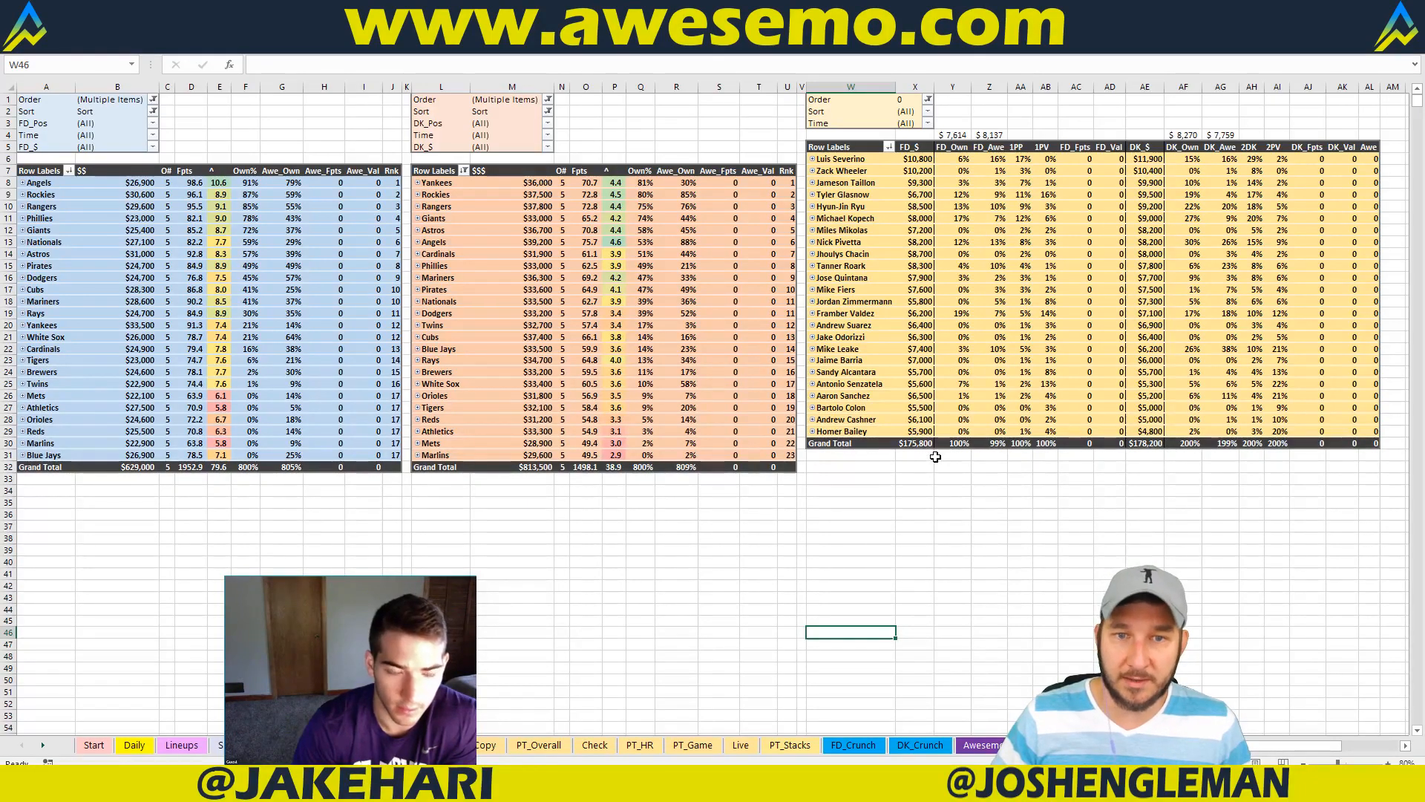
key("alt+Tab")
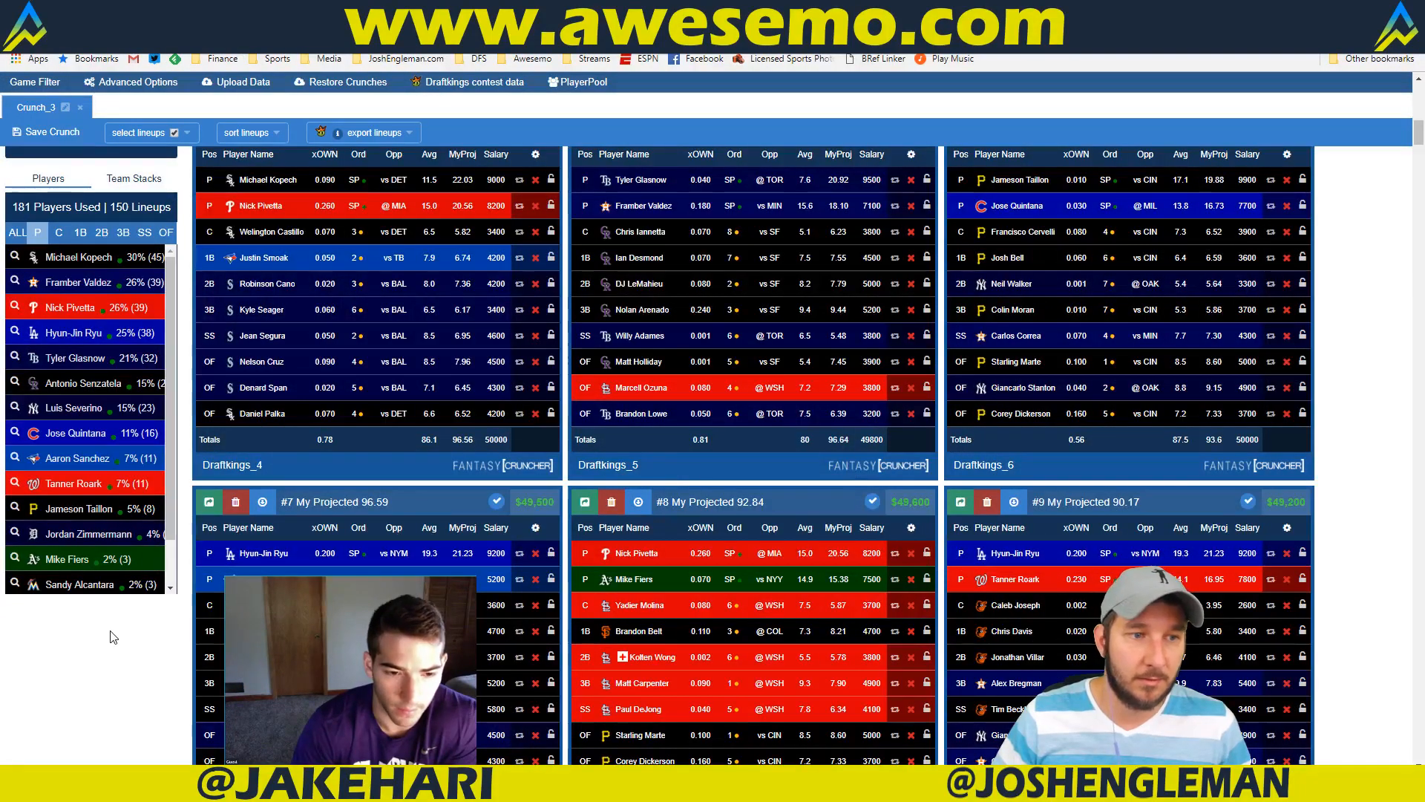
Step: Export the Crunch_3 lineups for the 09/05 7:05 pm slate and sort the pitcher table by xOWN in descending order
scroll(113, 637, "up", 5)
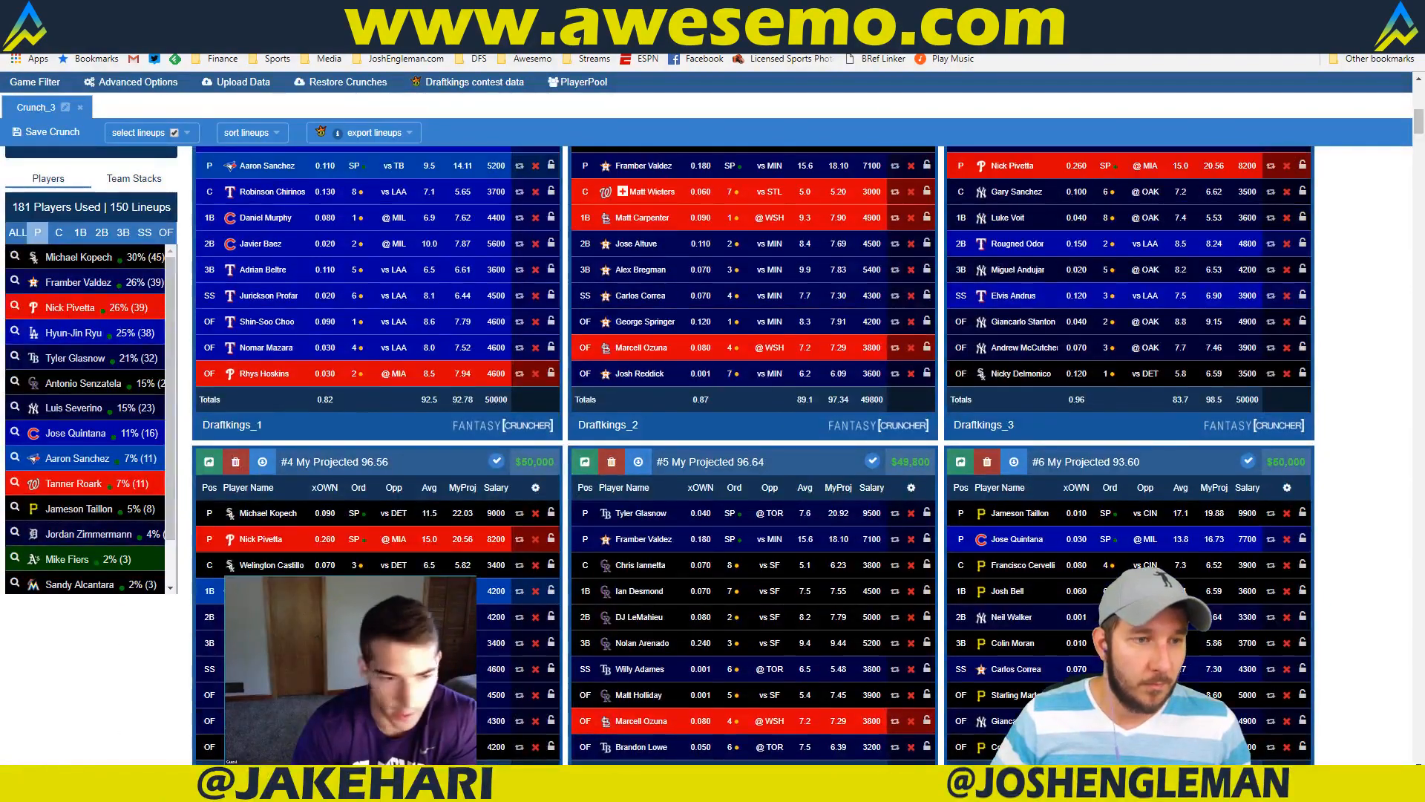
scroll(113, 637, "up", 3)
mouse_move(123, 645)
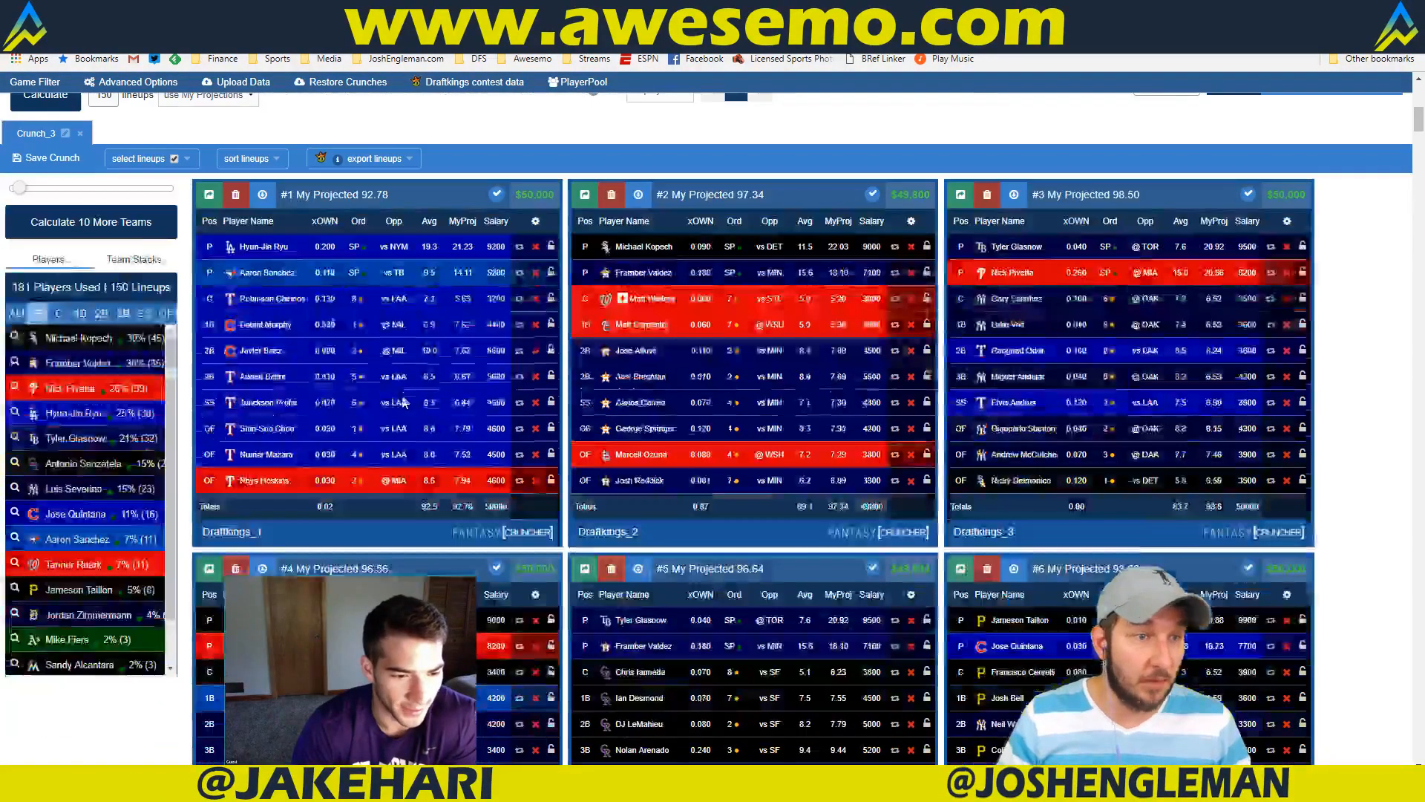
scroll(379, 165, "down", 3)
left_click(397, 134)
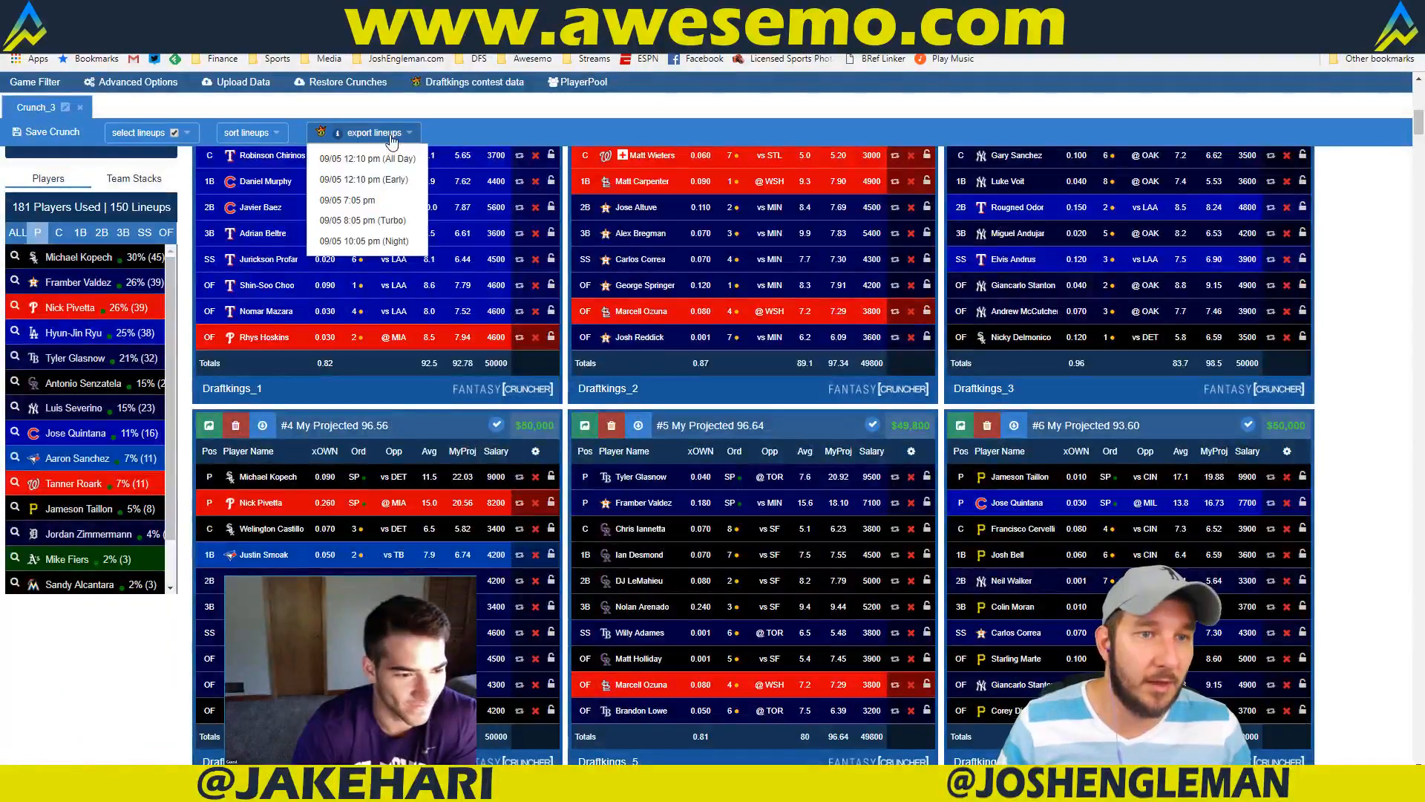
left_click(382, 200)
left_click(412, 133)
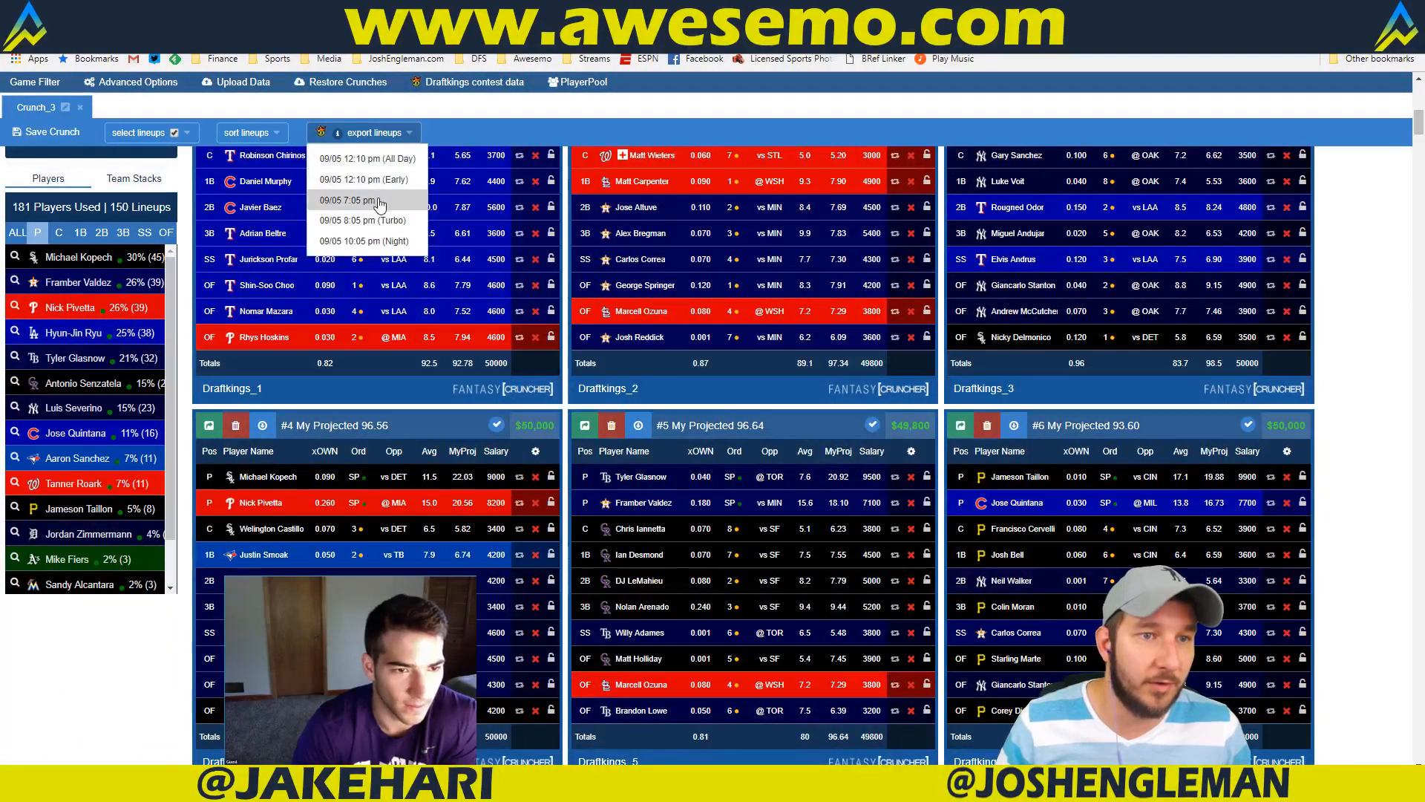
left_click(382, 201)
scroll(745, 158, "up", 11)
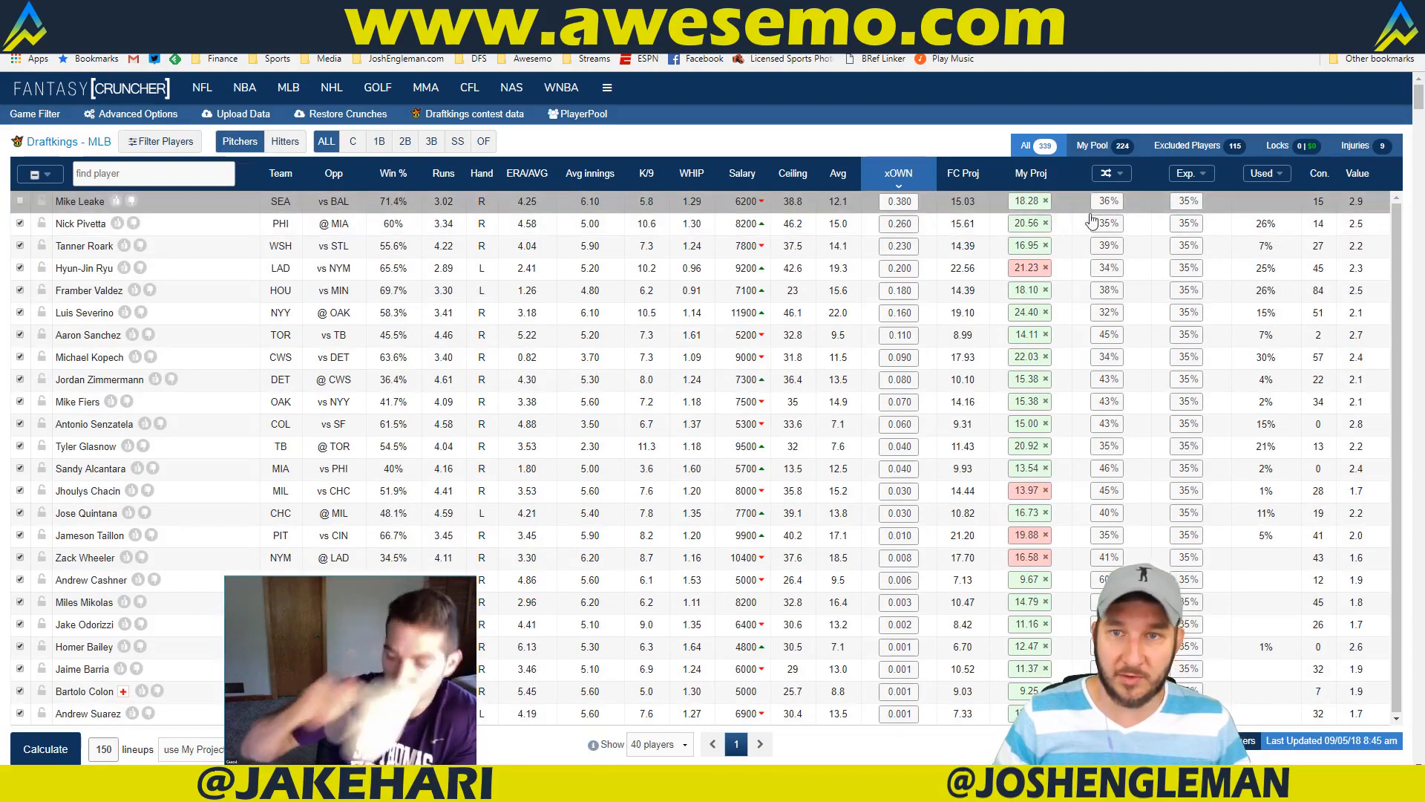
Step: Sort the pitcher table by salary in descending order
left_click(748, 180)
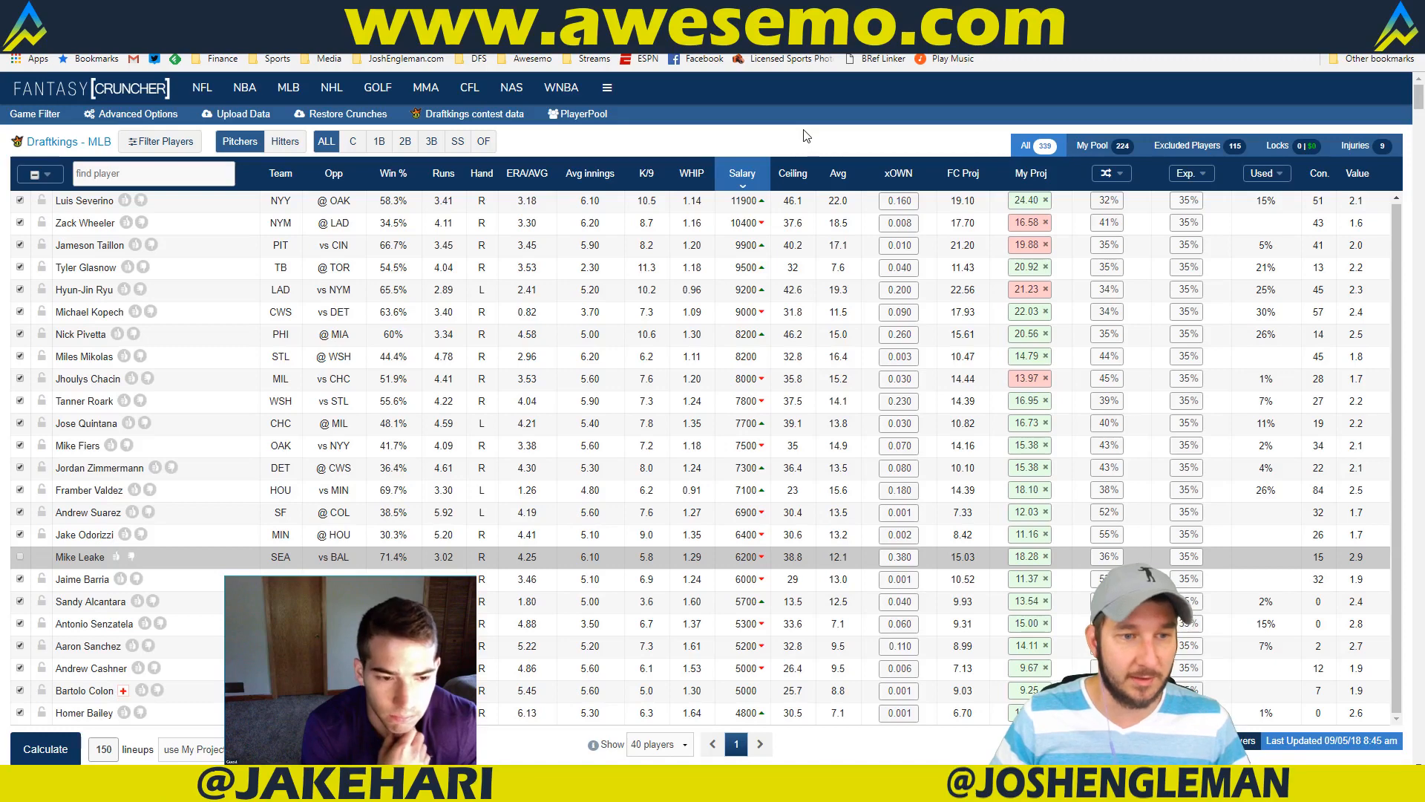
key("alt+Tab")
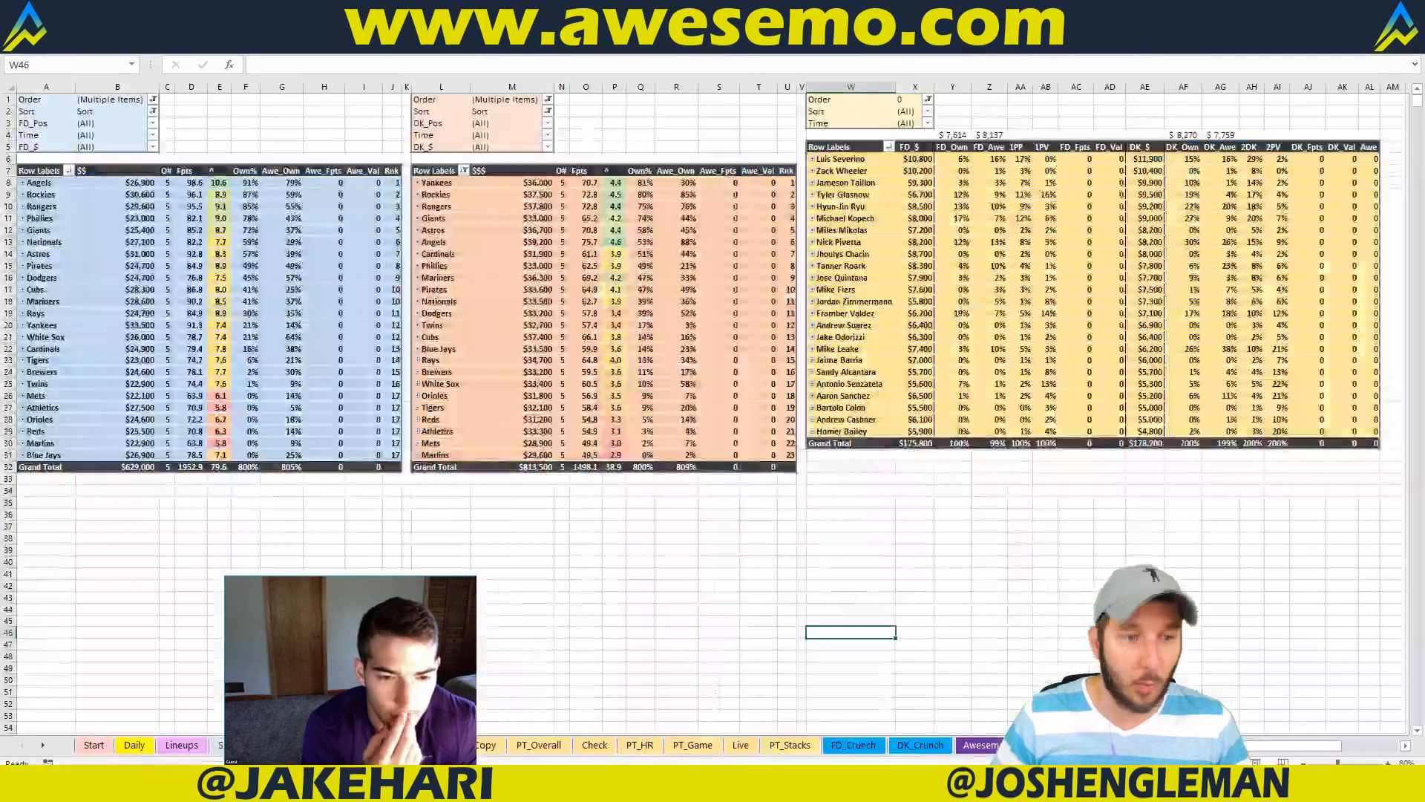
left_click(134, 733)
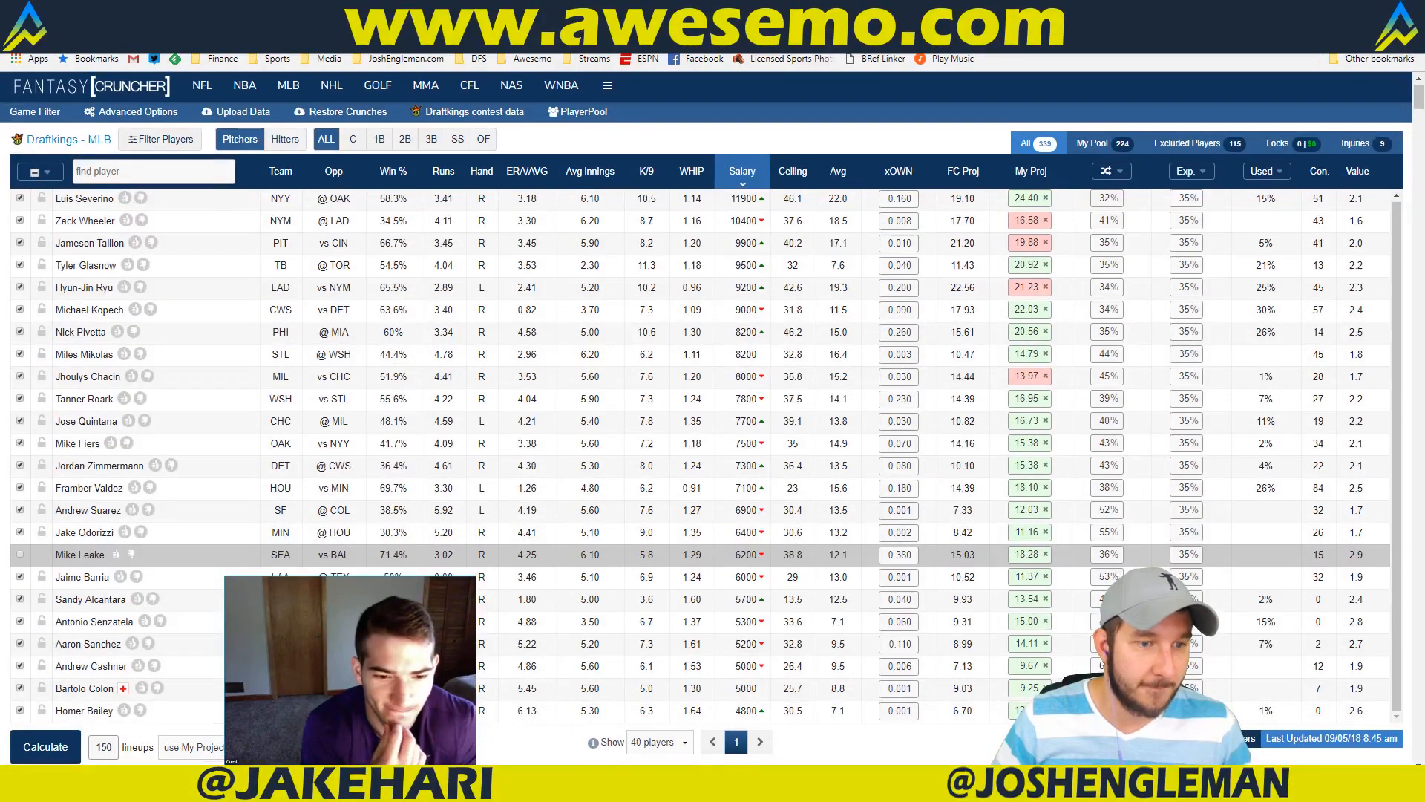
Step: Export the Crunch_3 lineups and save them over the existing file Crunch - DraftKings.csv
scroll(713, 445, "down", 4)
left_click(409, 516)
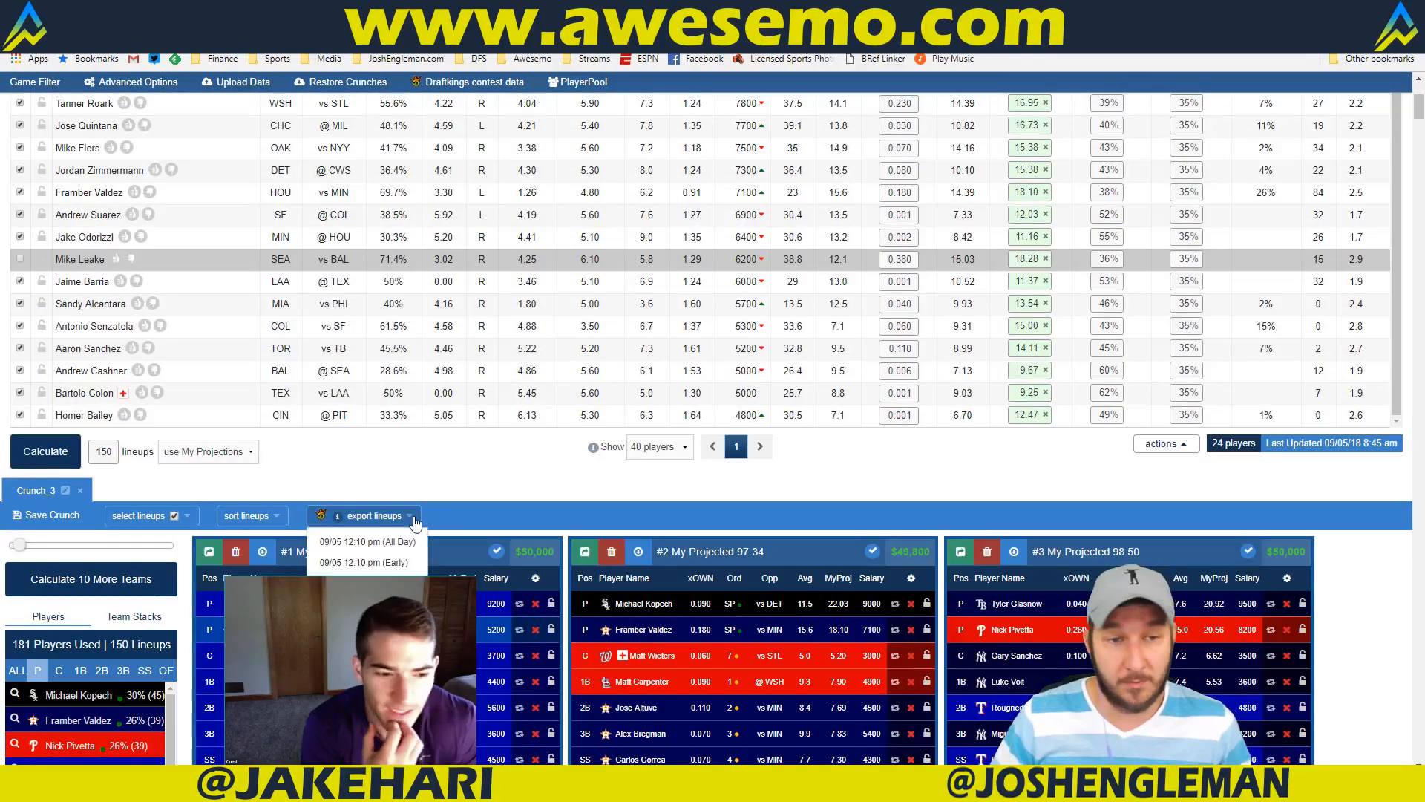
left_click(363, 562)
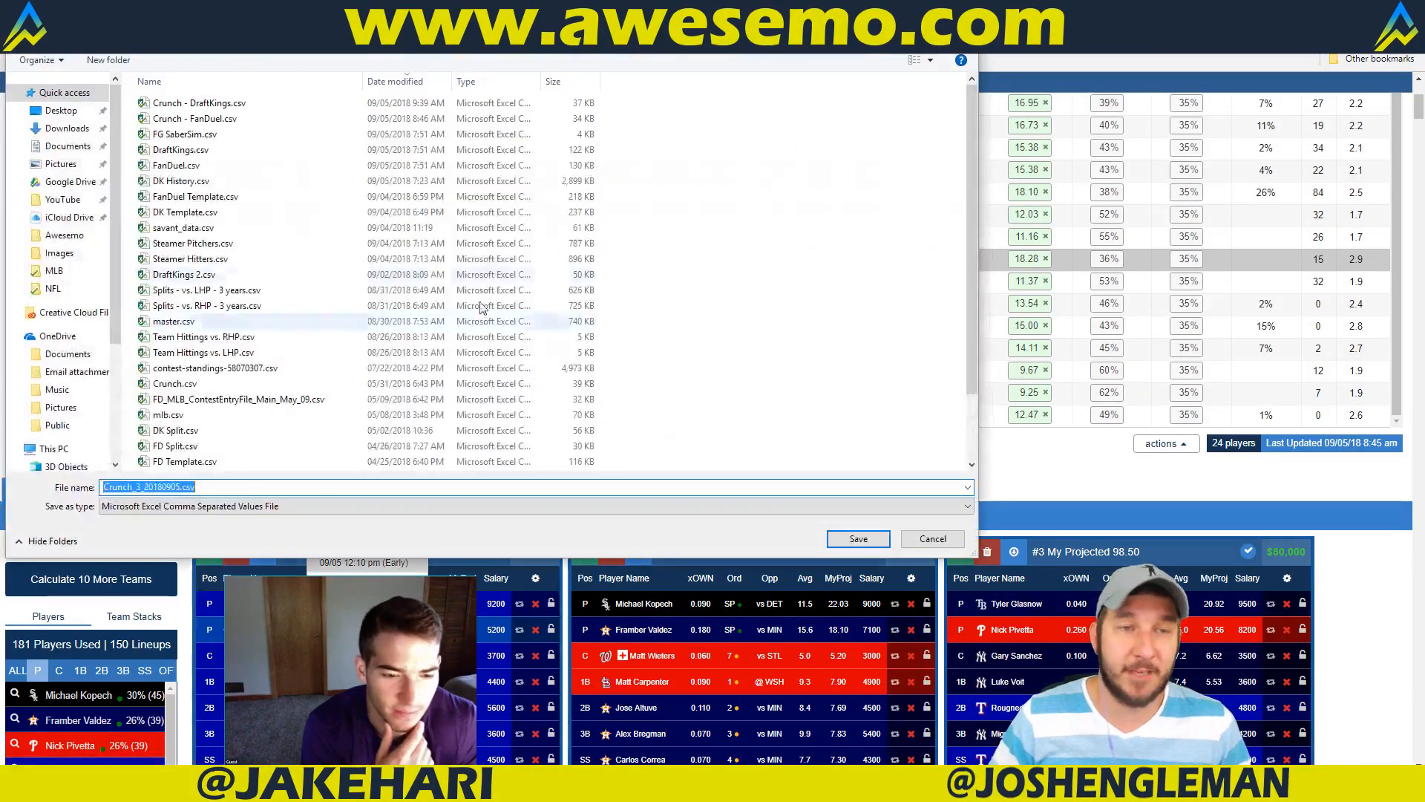
double_click(199, 103)
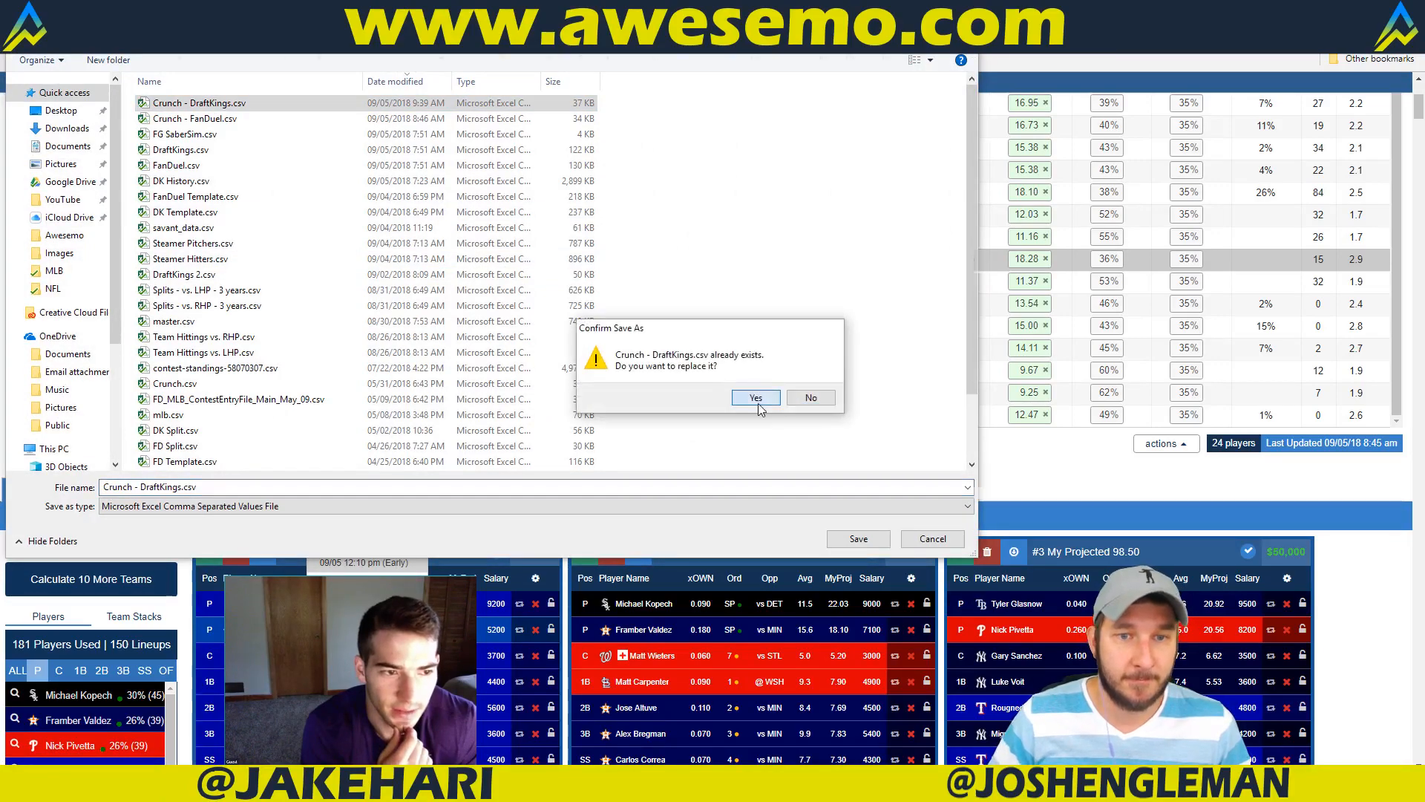
left_click(755, 397)
Step: Switch to the projections workbook and paste the exported lineups into the DK_Crunch sheet starting at cell A2
key("alt+Tab")
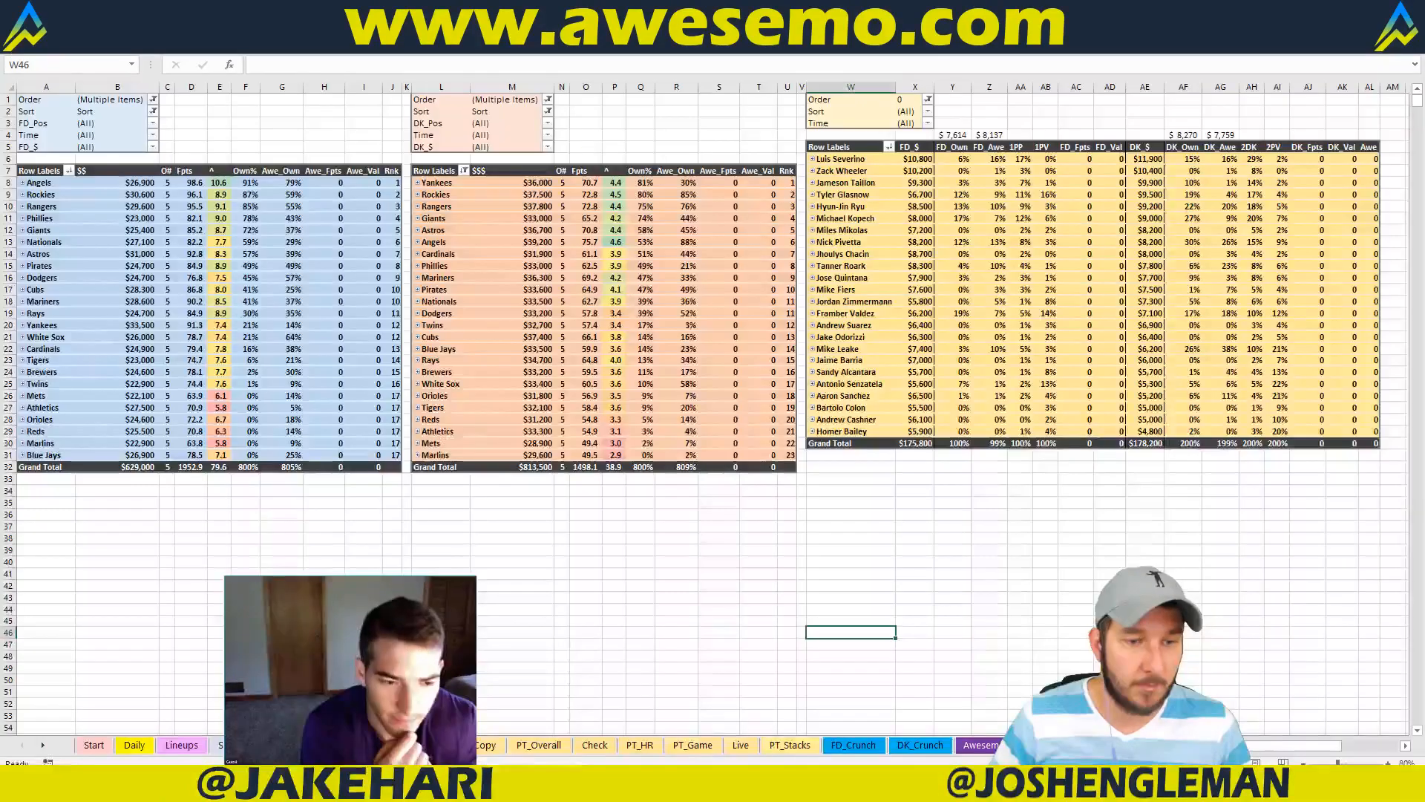
left_click(916, 746)
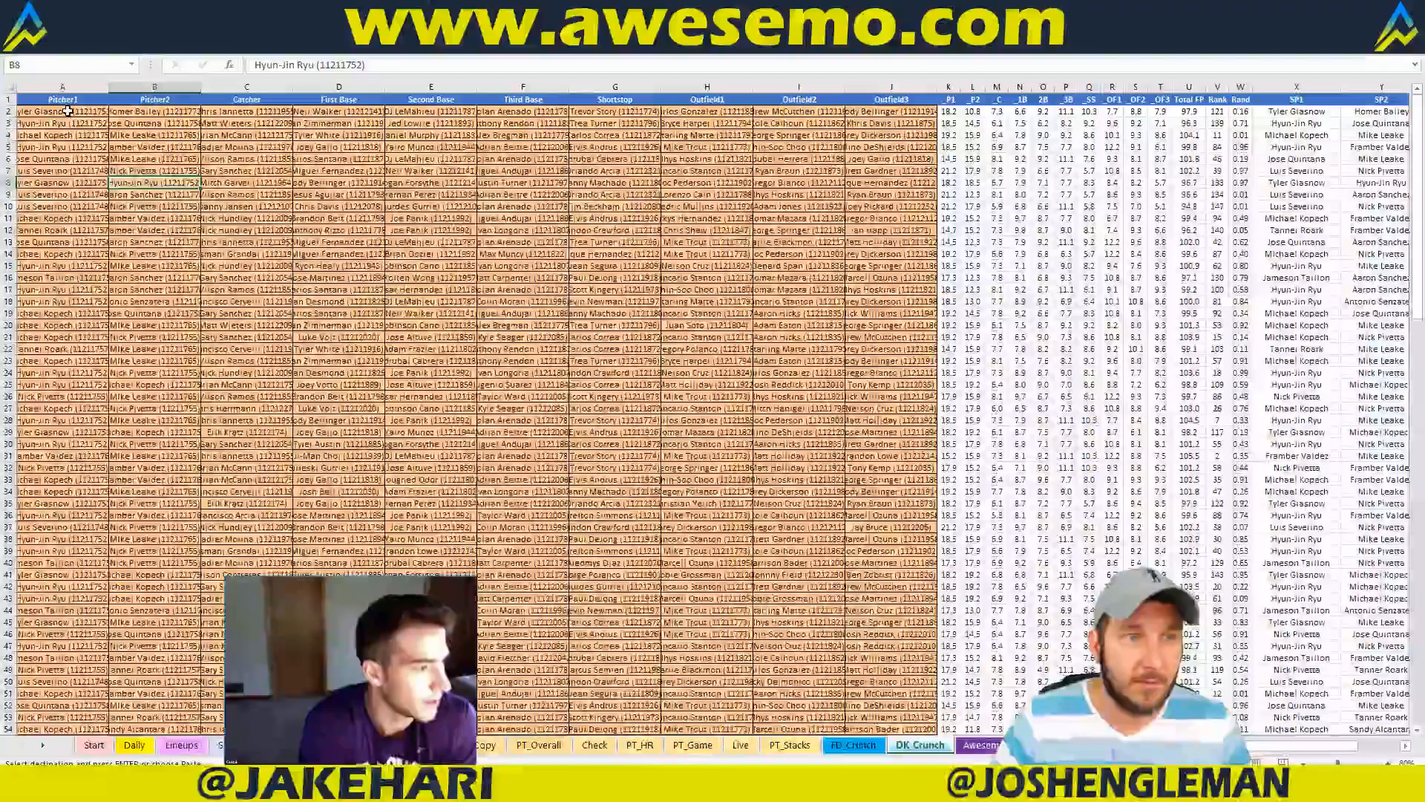
right_click(71, 111)
left_click(121, 176)
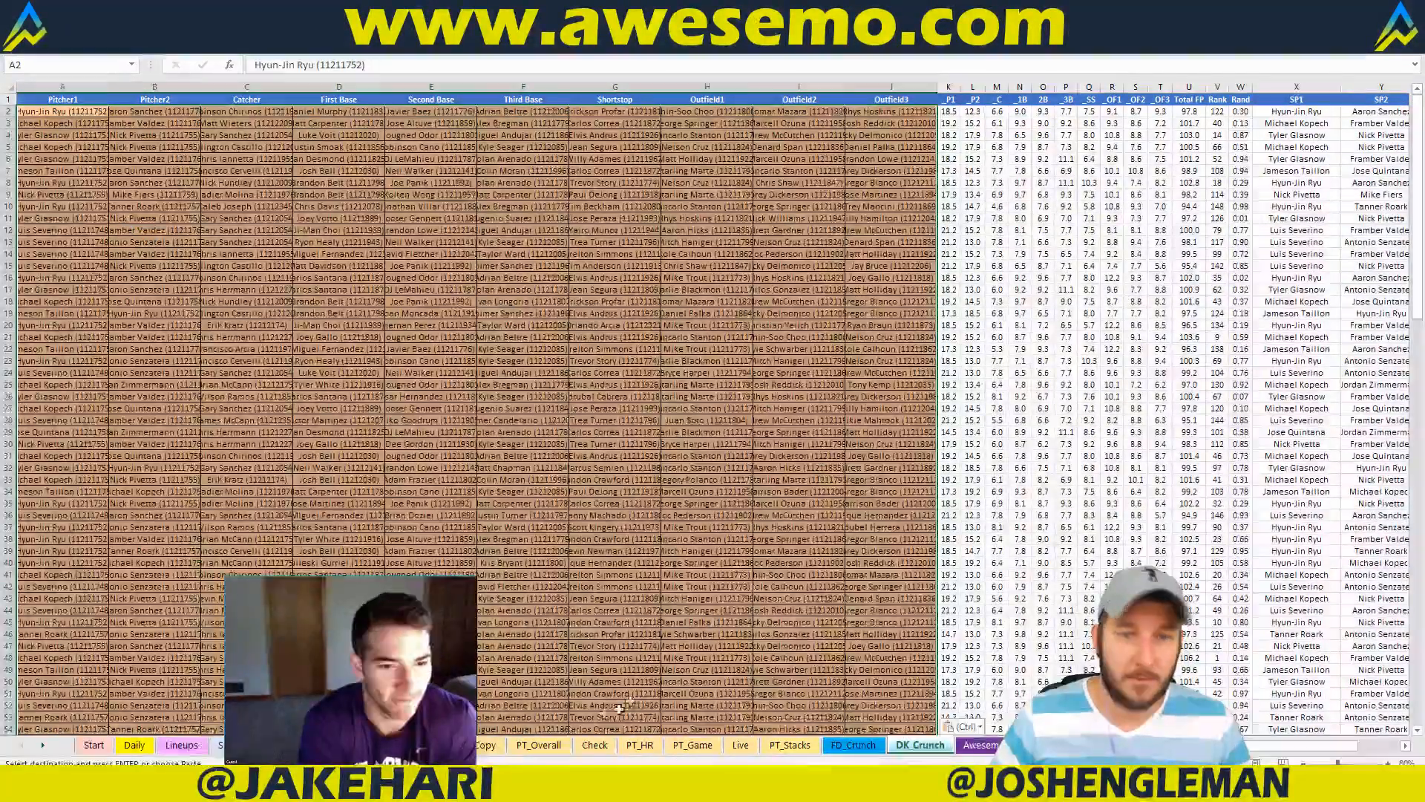
Step: Return to the sheet with the team and pitcher ownership pivot tables and refresh the pivot data
left_click(539, 745)
right_click(716, 360)
left_click(738, 371)
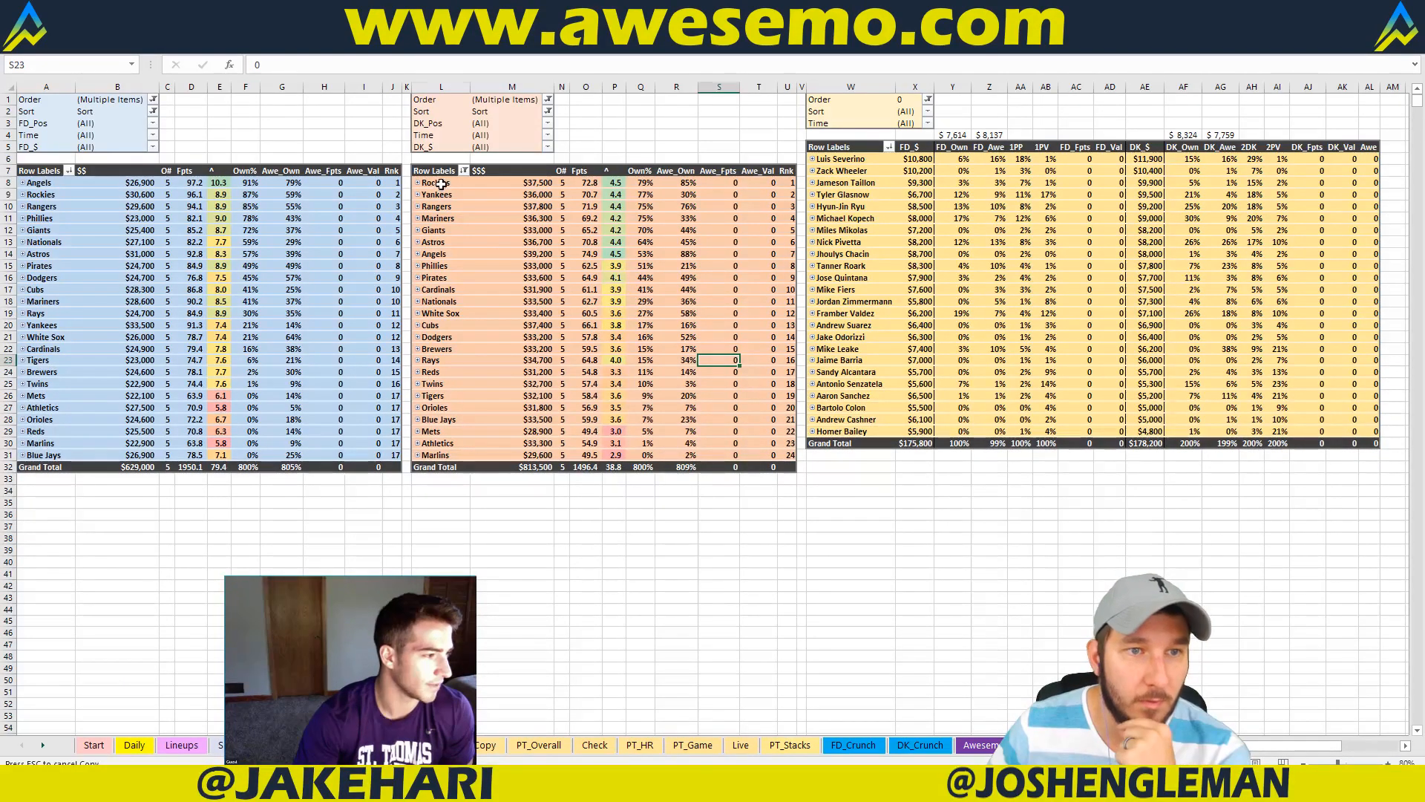
Step: Compare the Own% and Awe_Own values of the Rockies, Astros, Angels and Rangers in the DraftKings team pivot table
left_click_drag(436, 182, 629, 176)
left_click_drag(443, 256, 694, 243)
left_click_drag(441, 208, 669, 209)
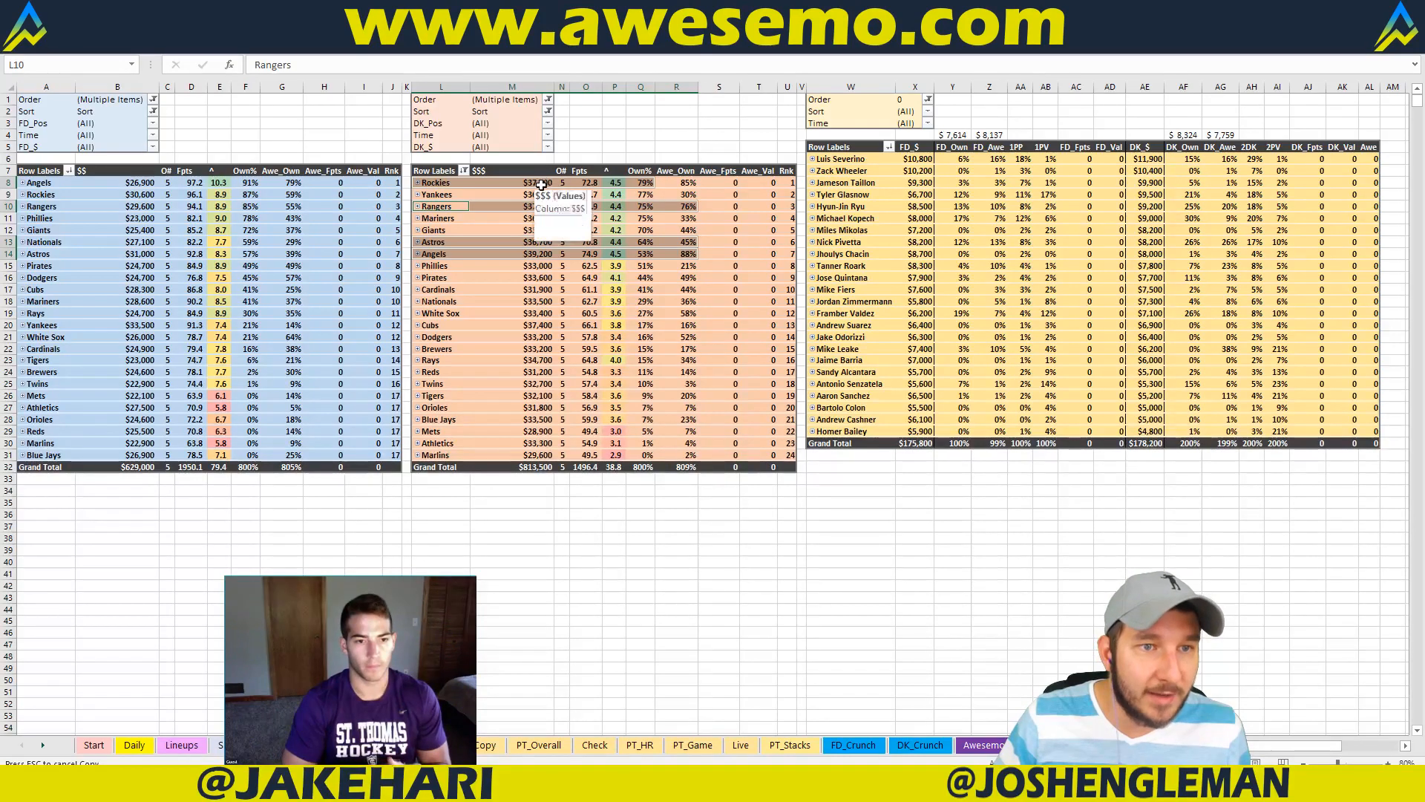
left_click(709, 150)
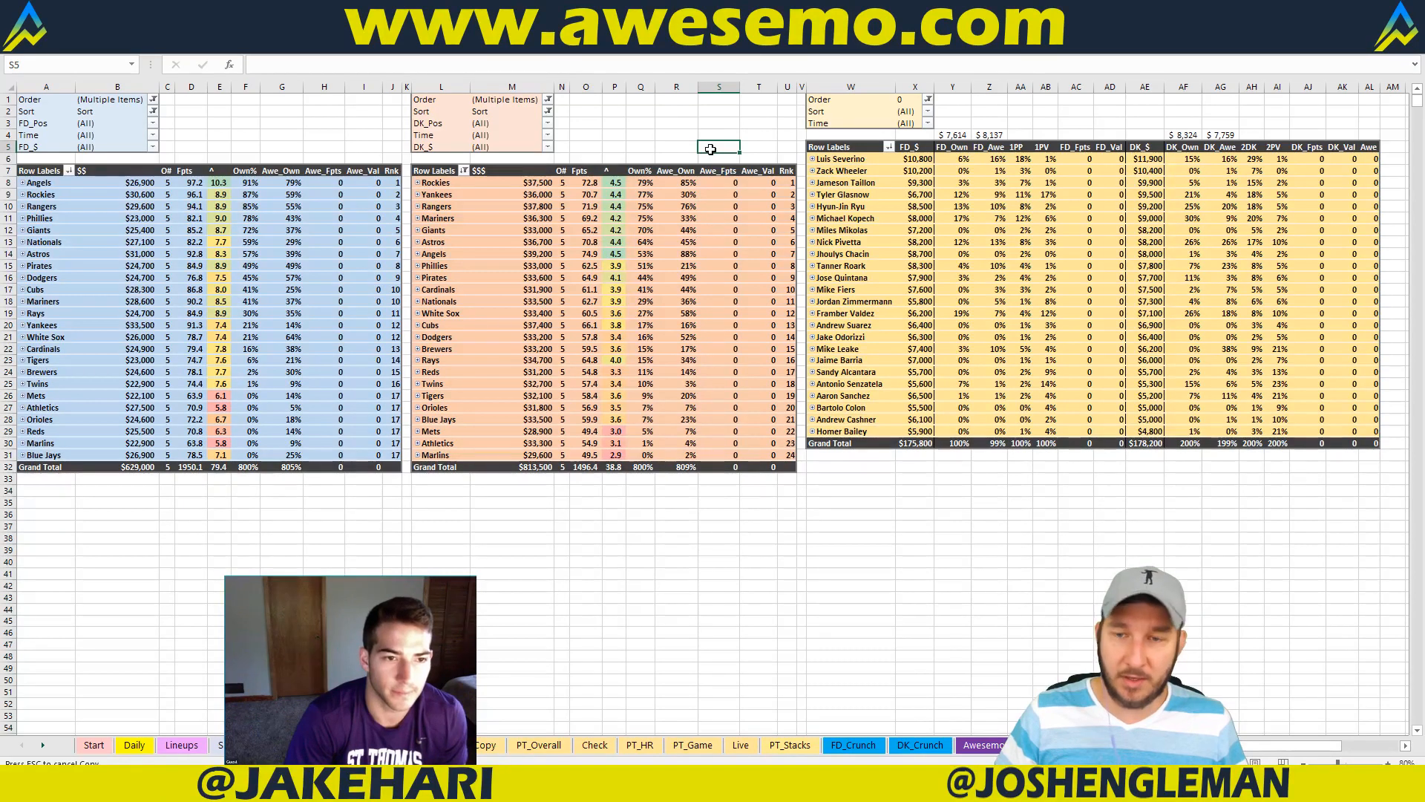
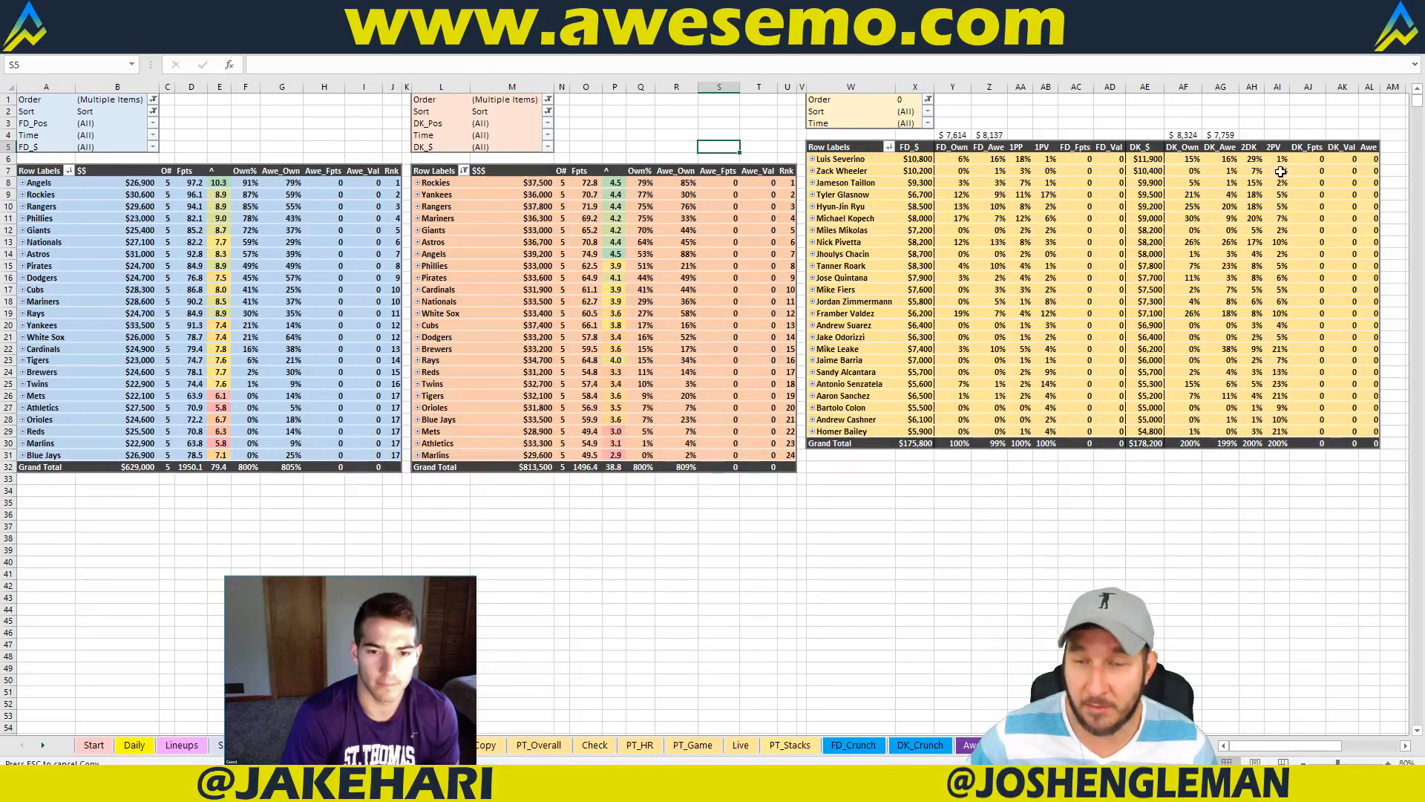
left_click(1253, 124)
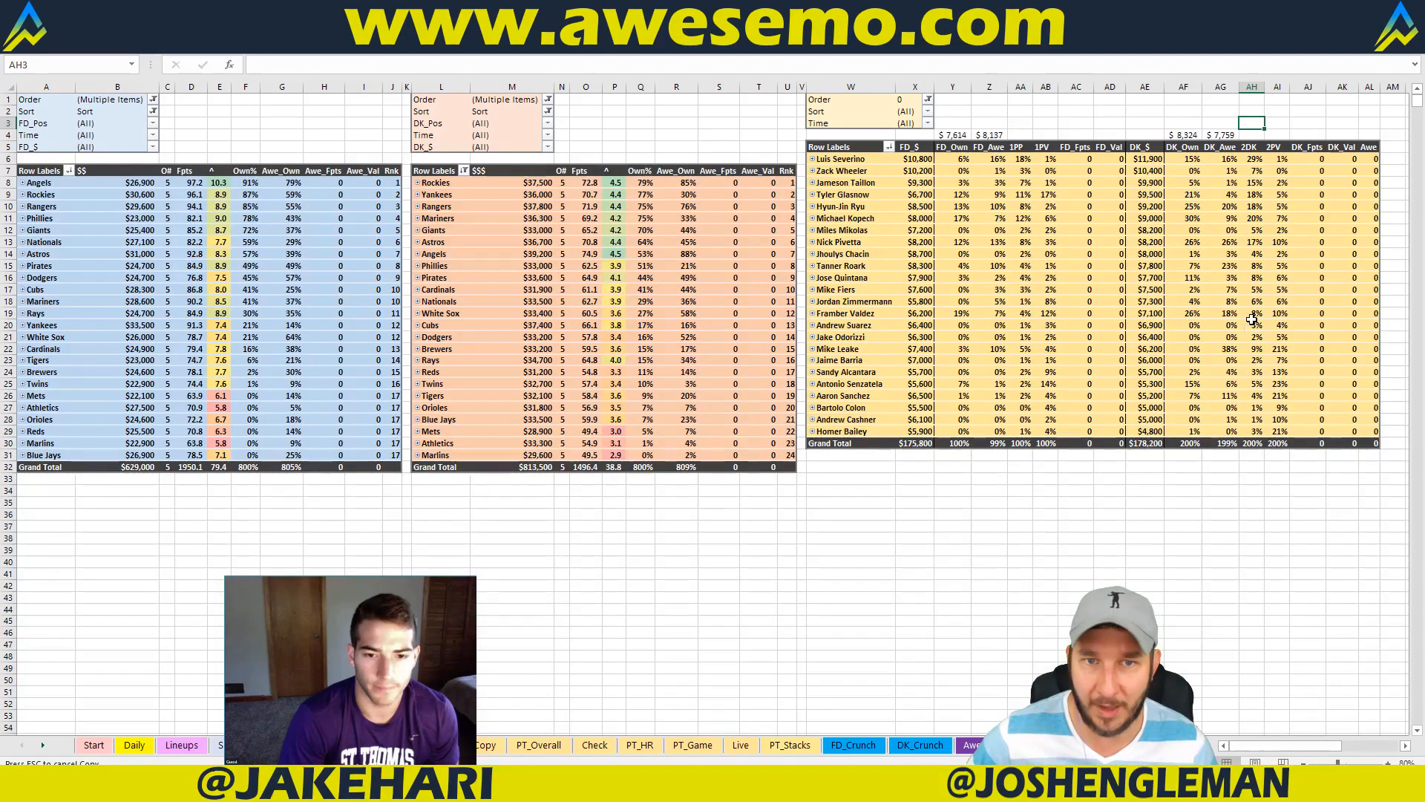
mouse_move(1252, 319)
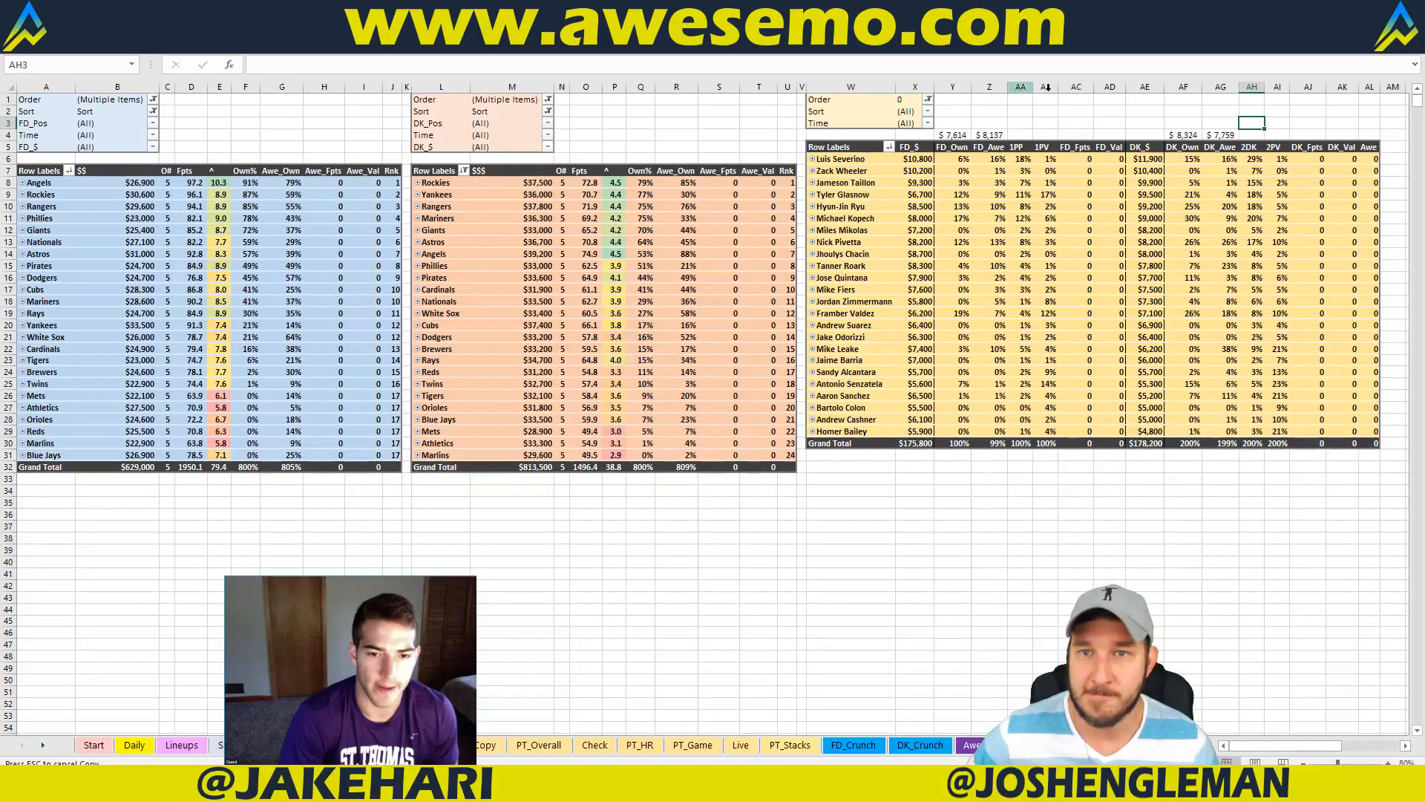
left_click(1226, 111)
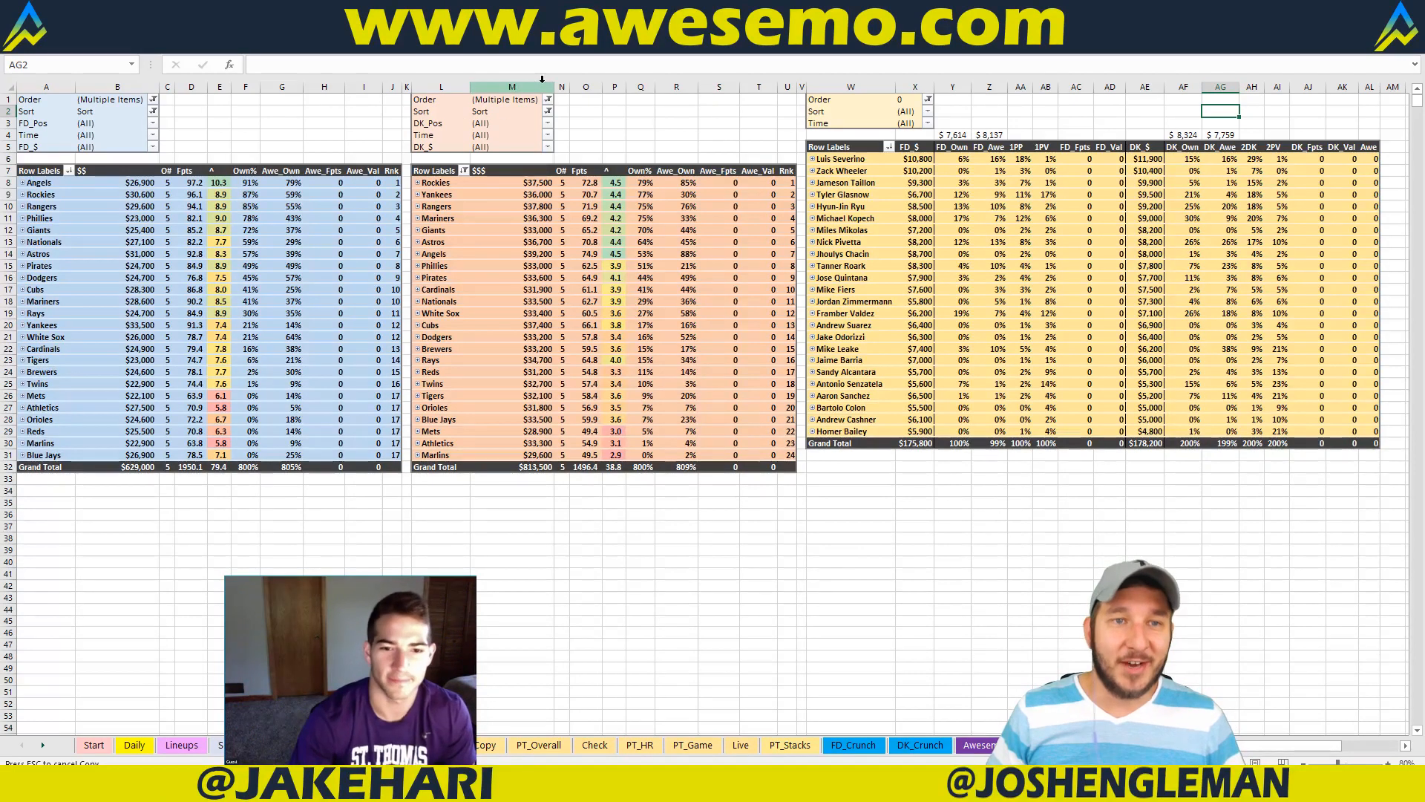
left_click(606, 120)
left_click(610, 109)
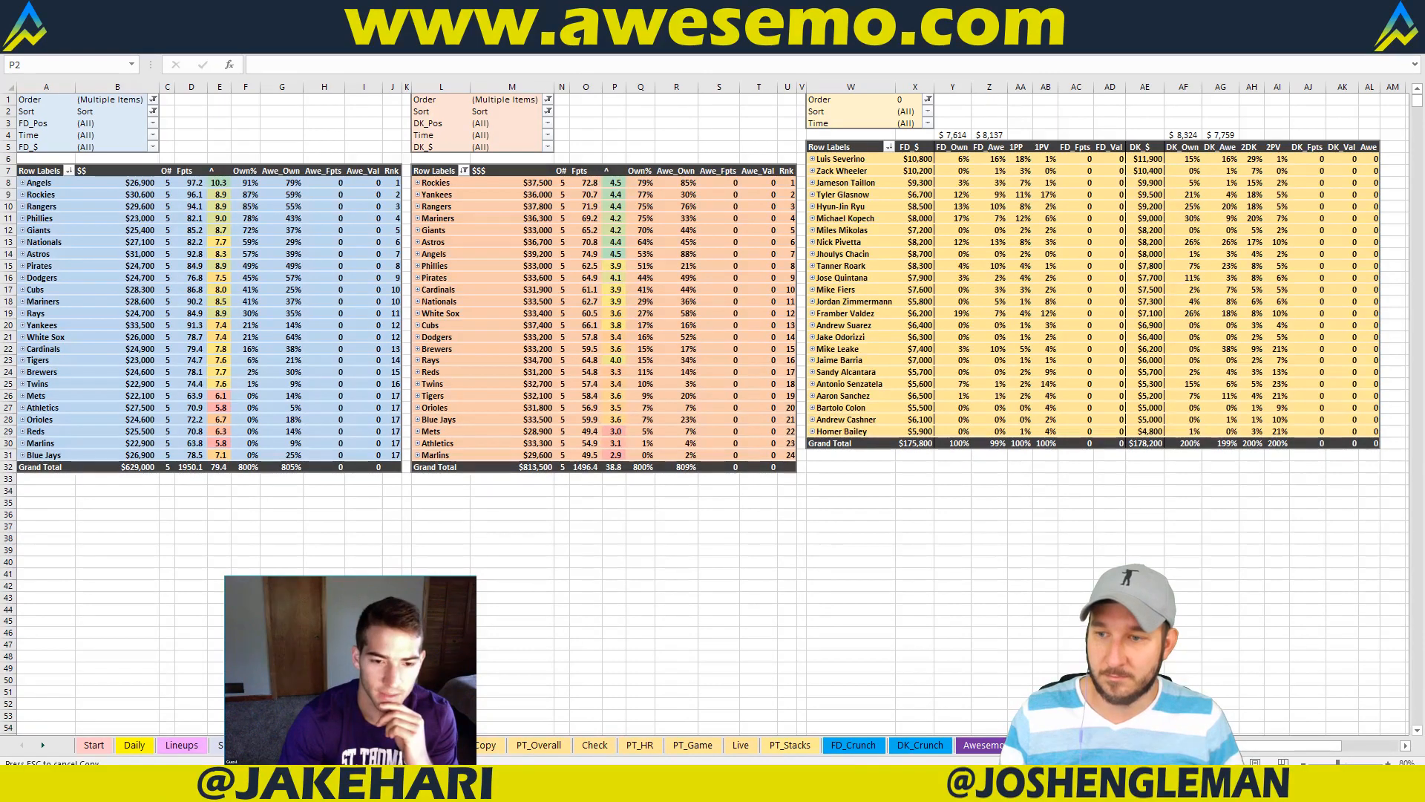
left_click(614, 111)
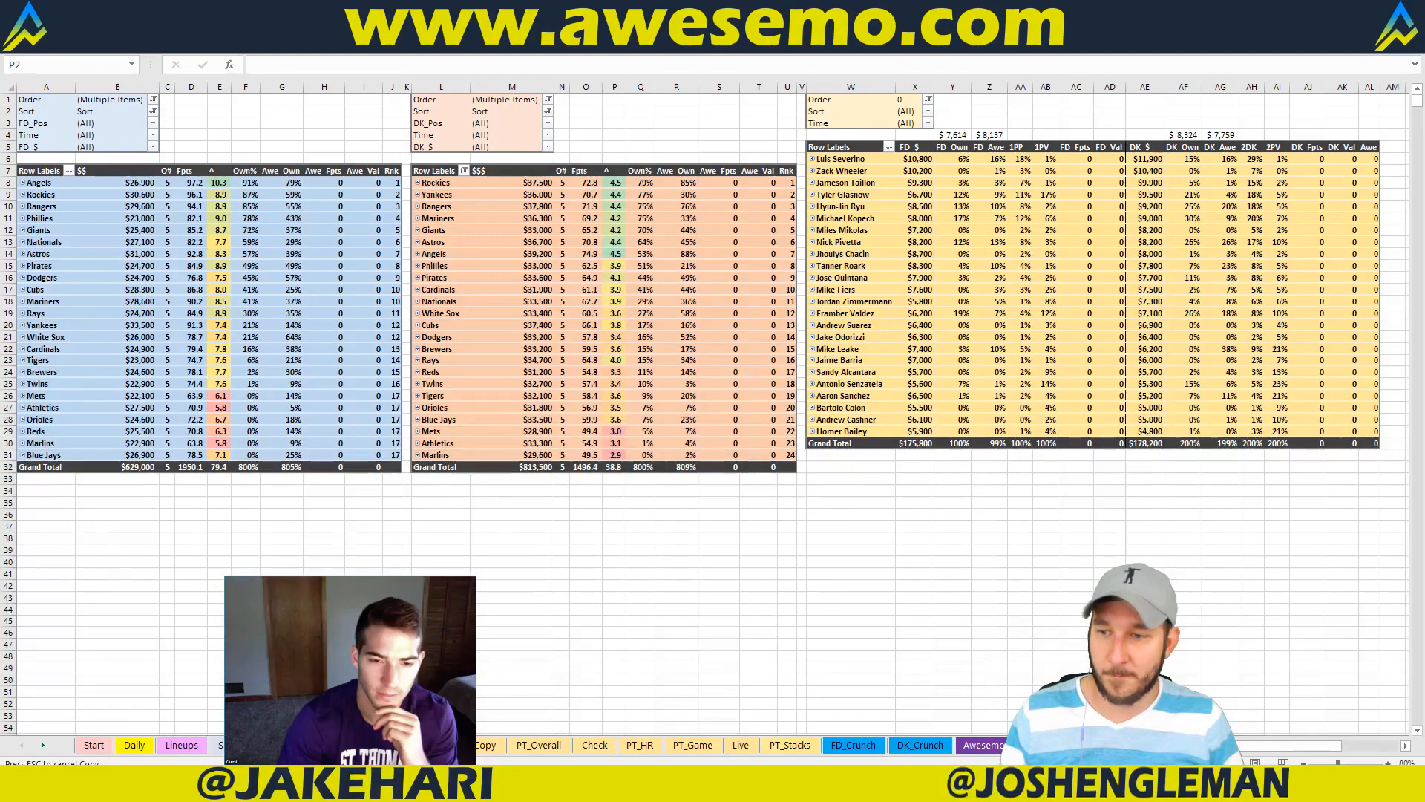
Step: Close the Crunch - DraftKings CSV file without keeping the clipboard contents and return to the projections workbook
key("alt+Tab")
key("ctrl+w")
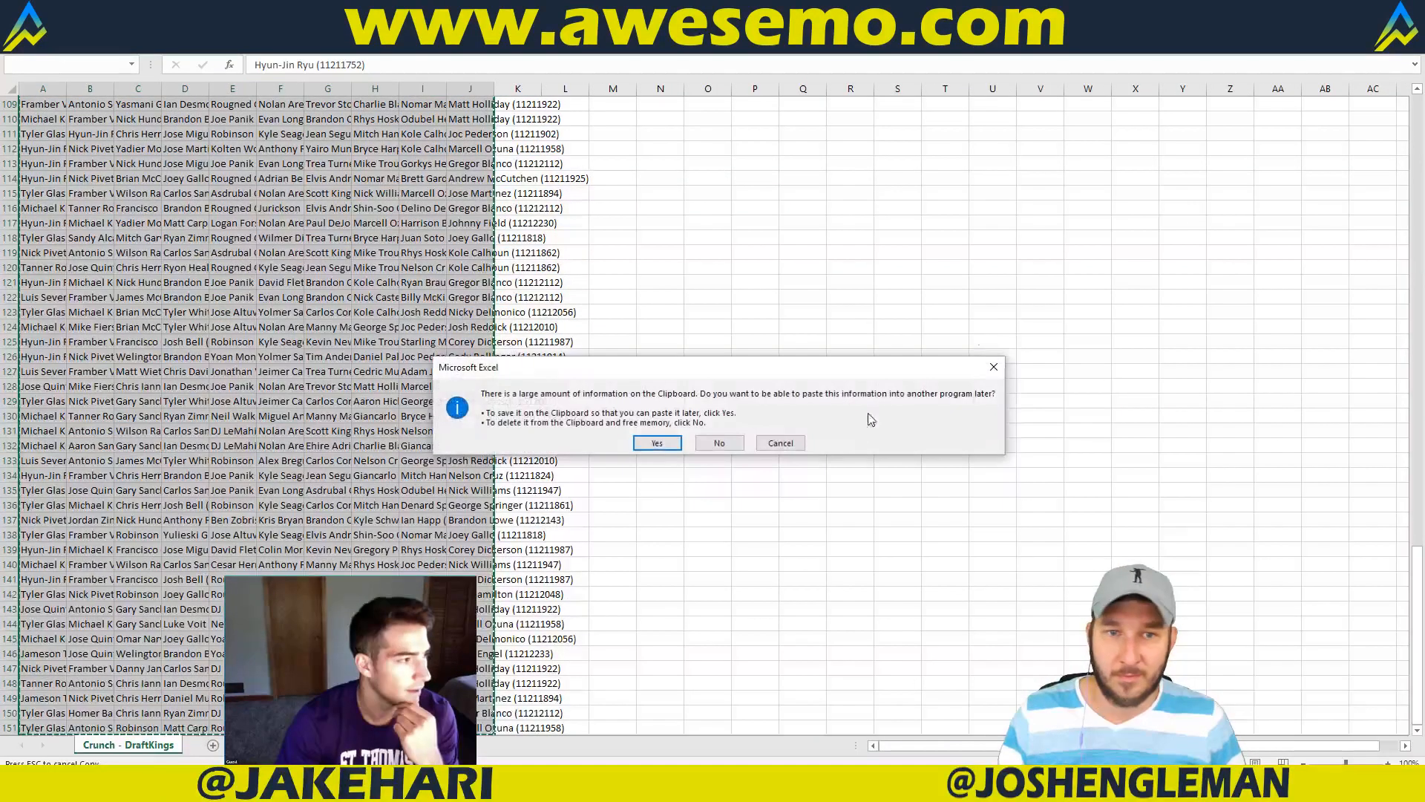
left_click(735, 443)
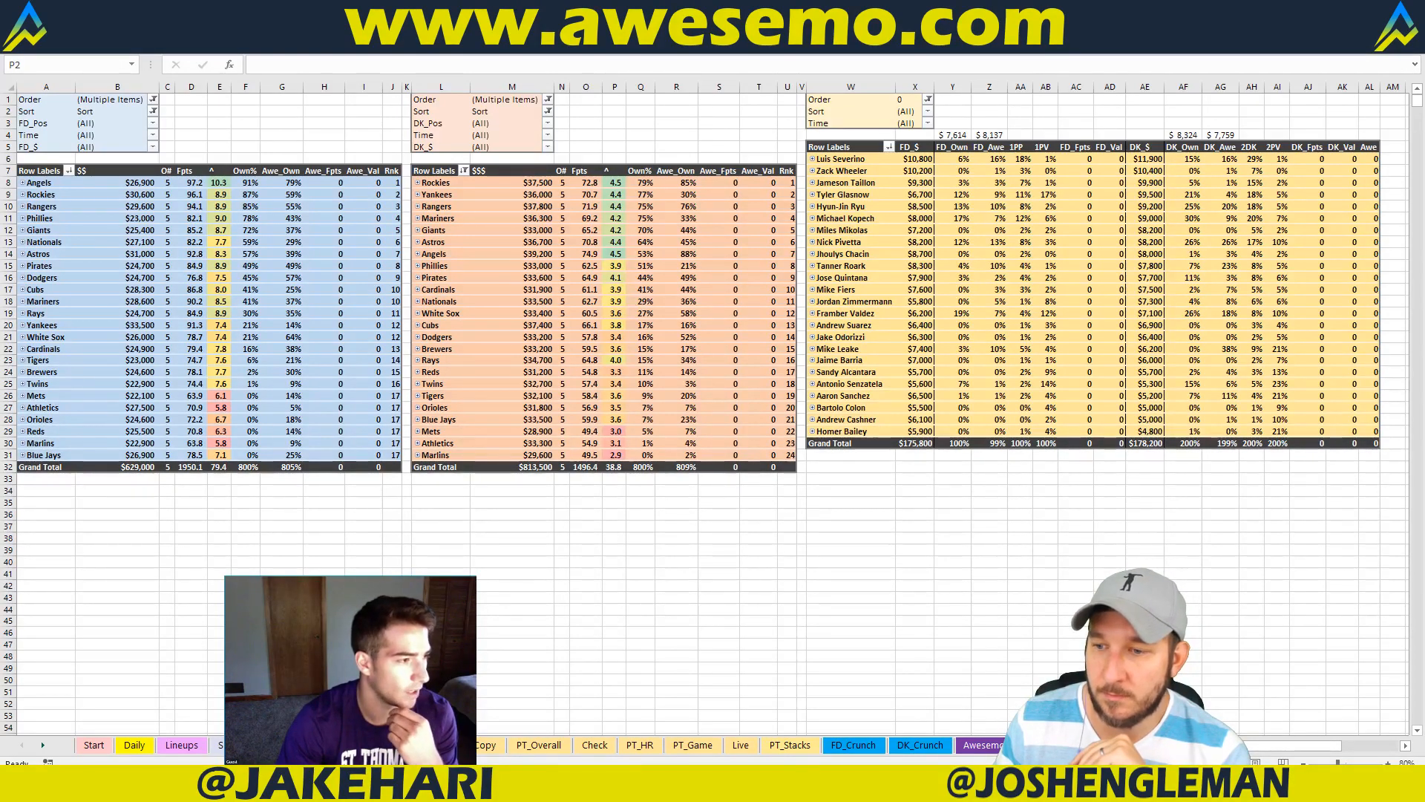
left_click(817, 638)
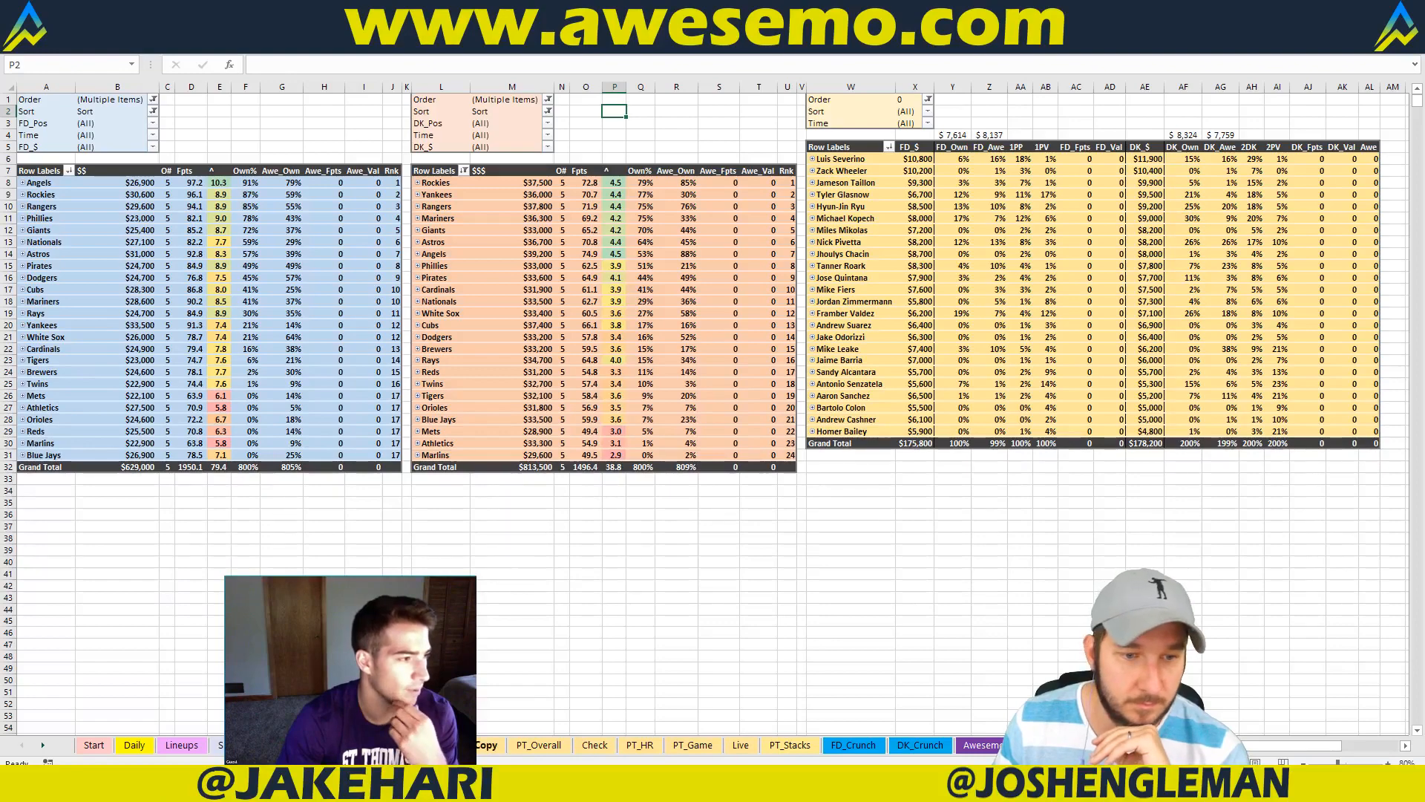
Step: Review the Orioles and Mariners matchup sheet with its pitcher ownership table, and return to the ownership pivot tables
left_click(485, 745)
left_click(438, 745)
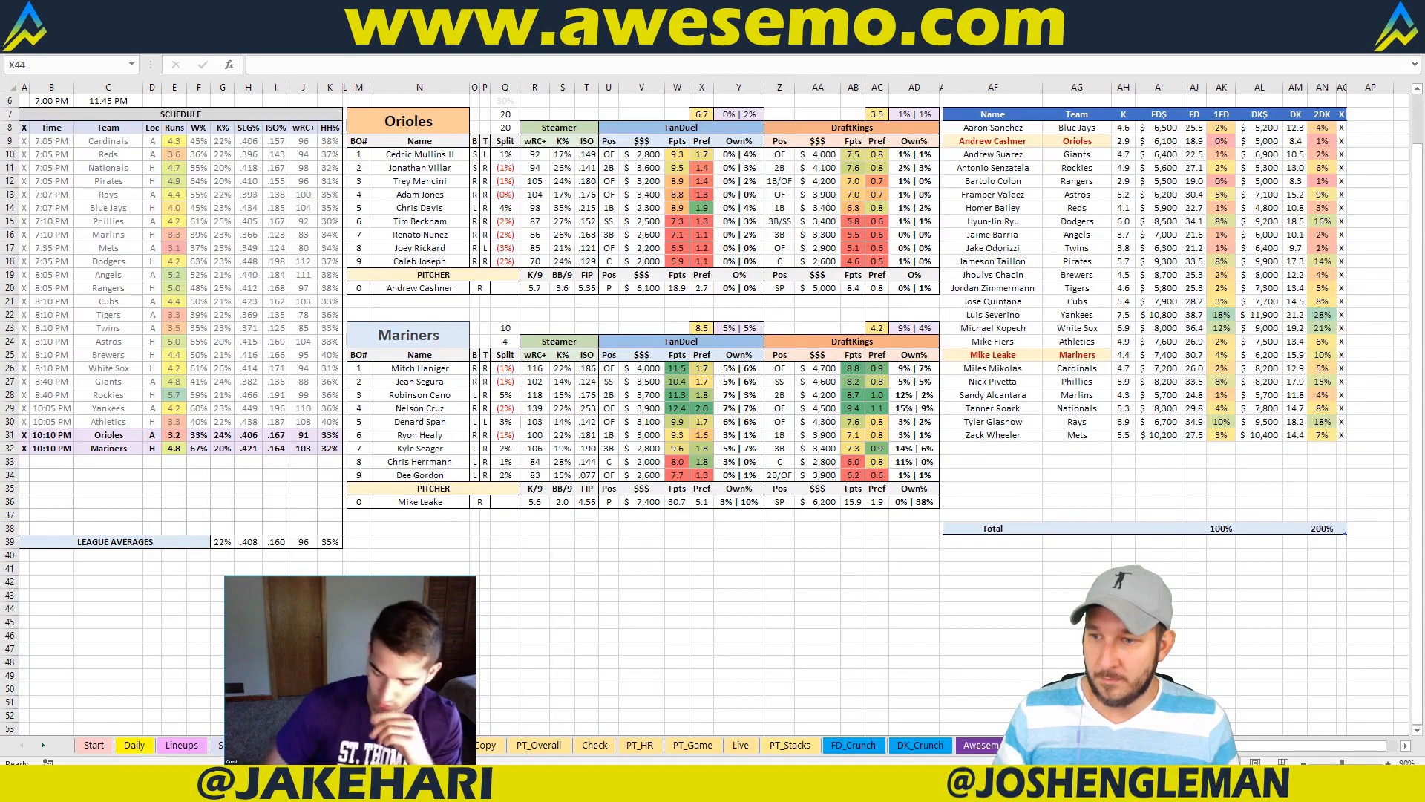
left_click(897, 577)
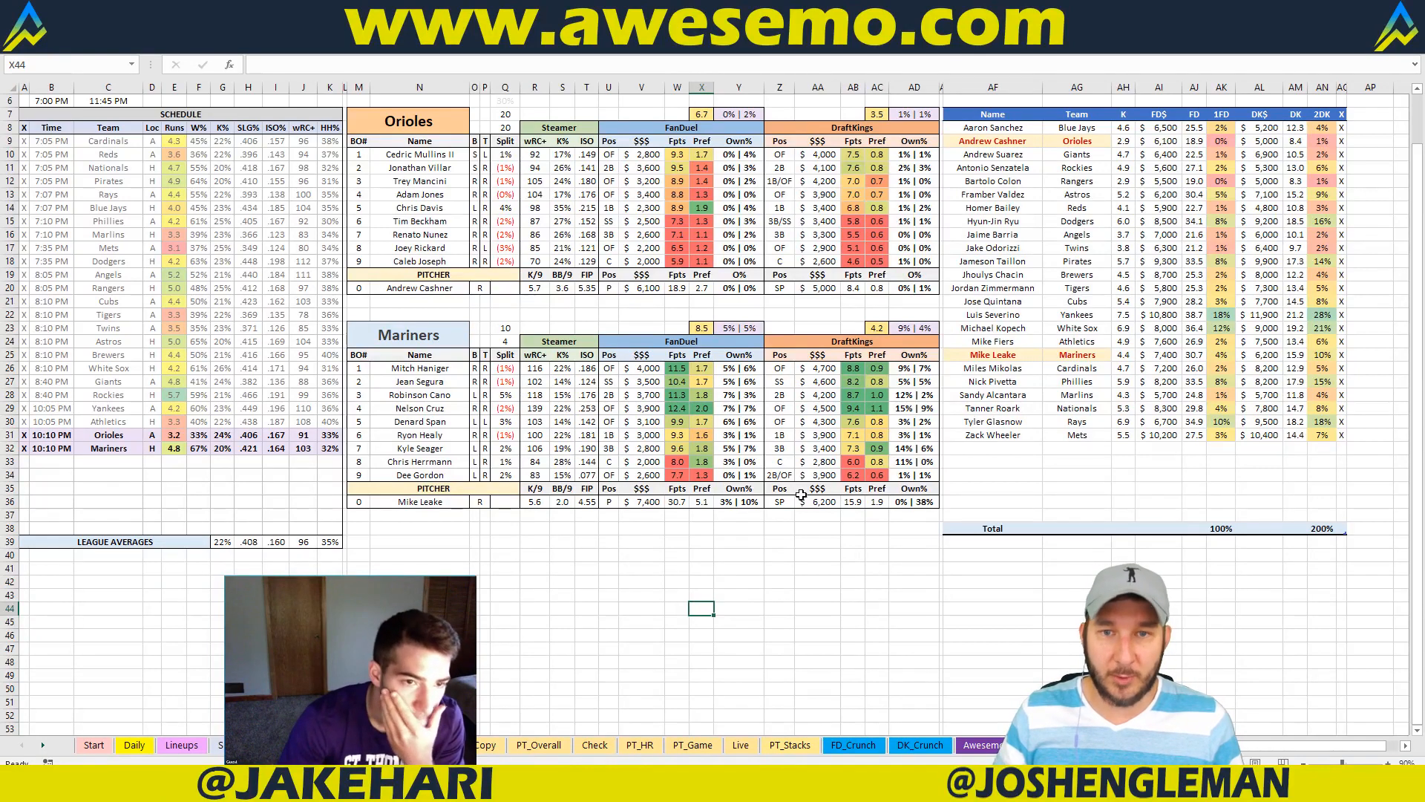
left_click(733, 529)
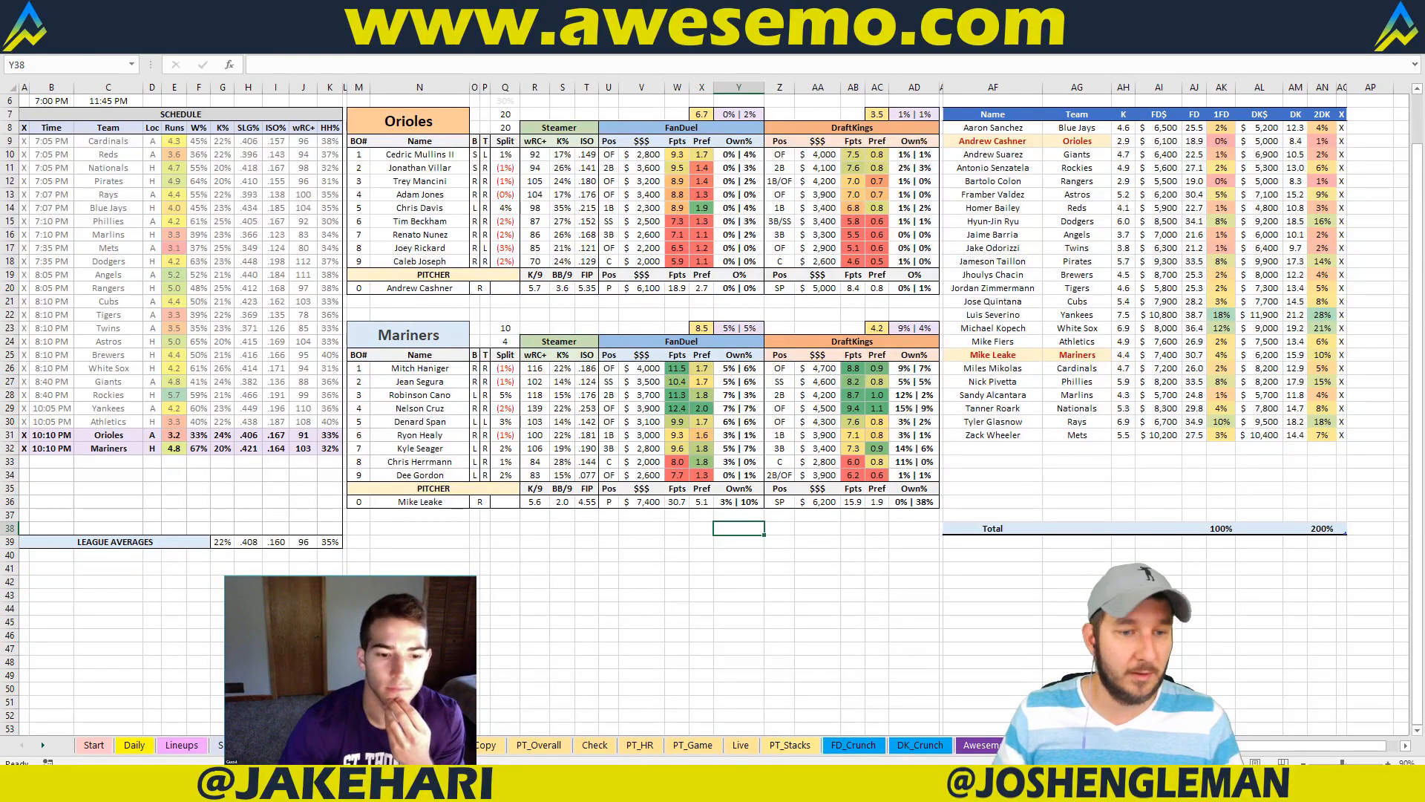
key("ctrl+Page_Down")
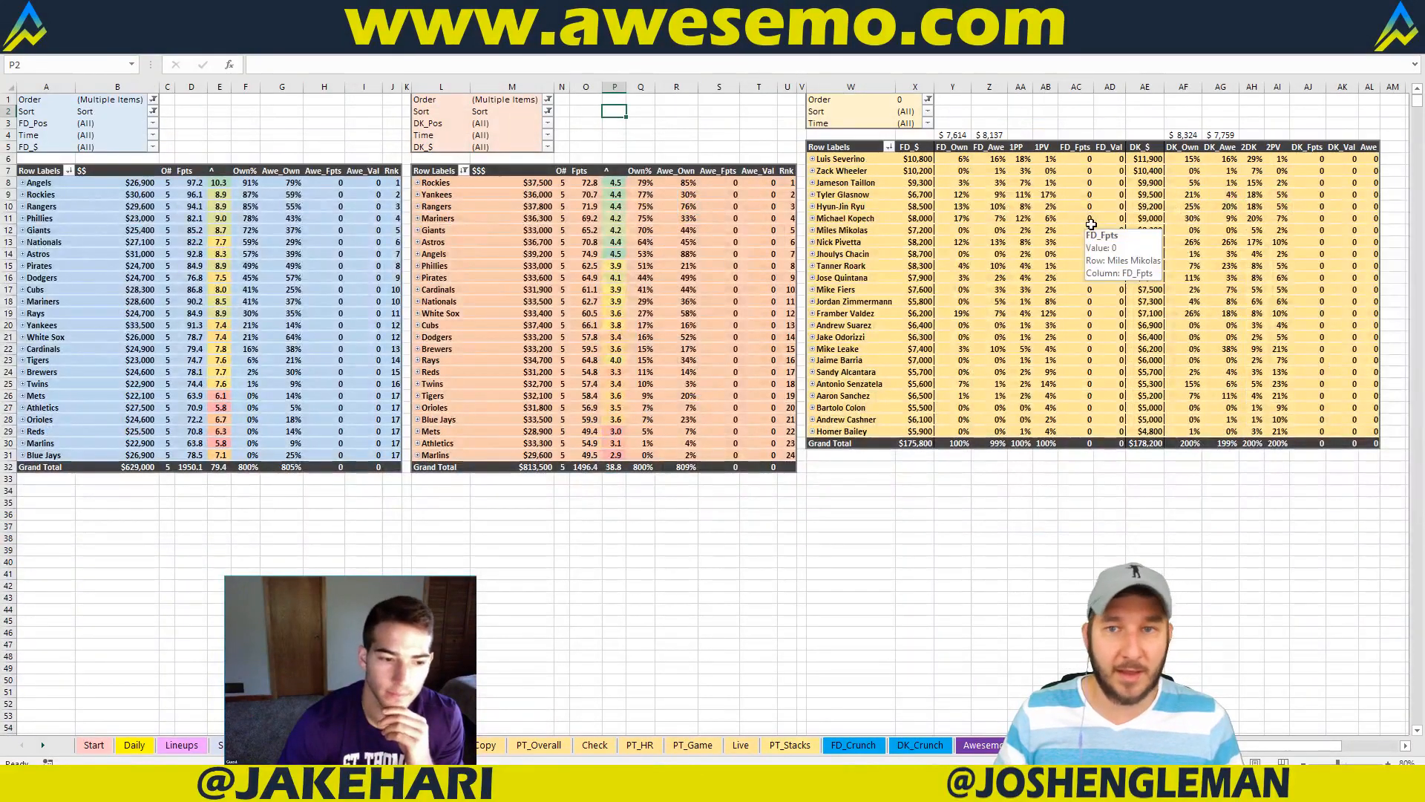
left_click(1140, 112)
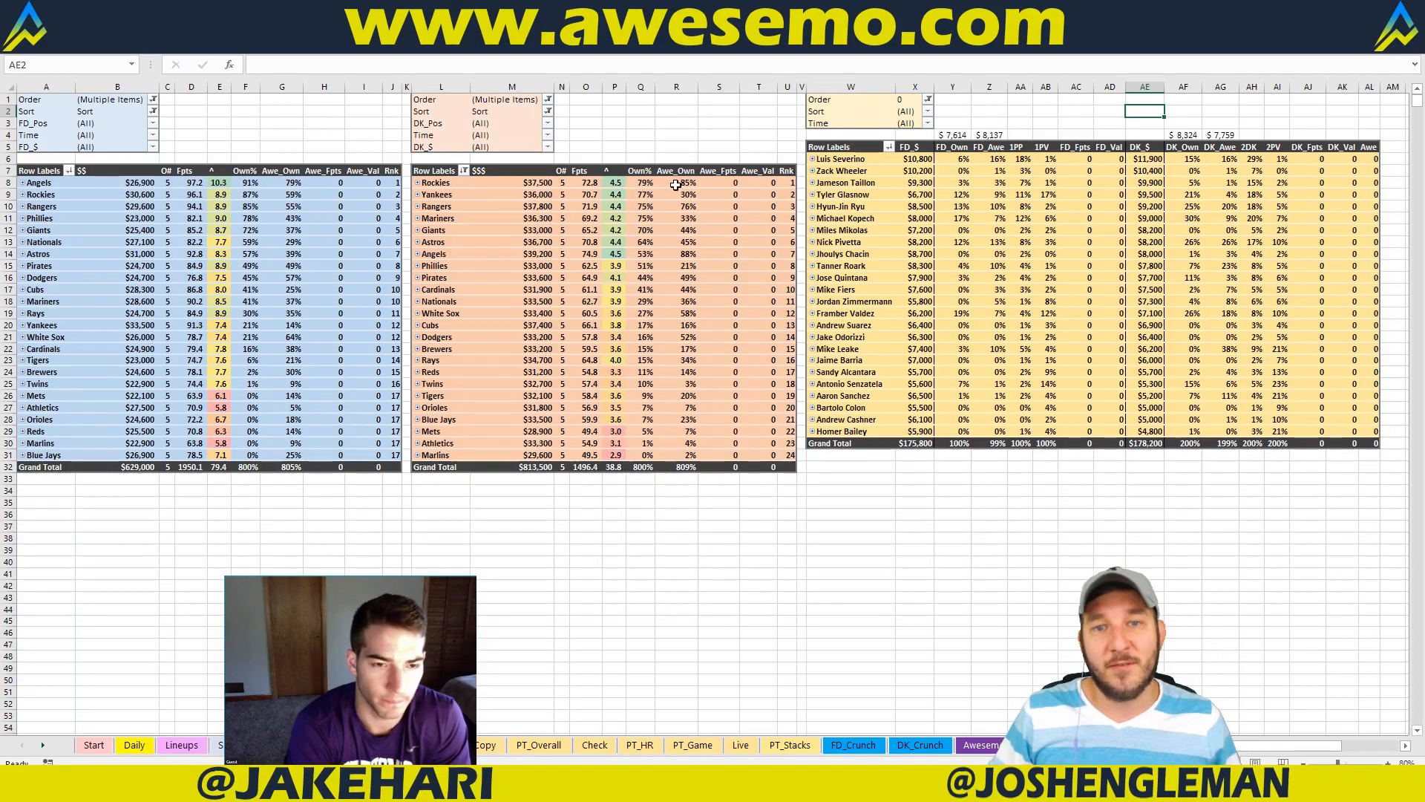
left_click(722, 146)
left_click(673, 138)
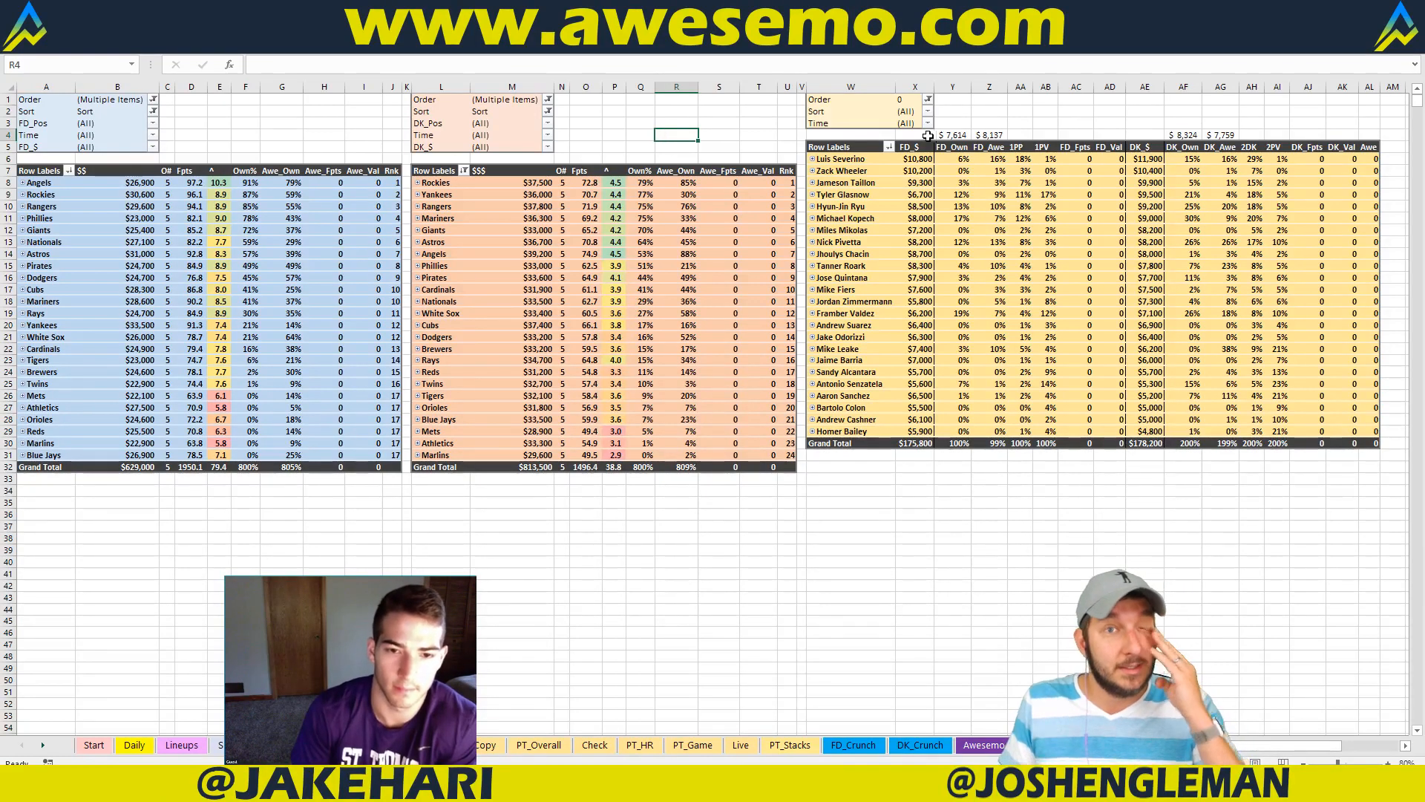
left_click(638, 124)
left_click(620, 114)
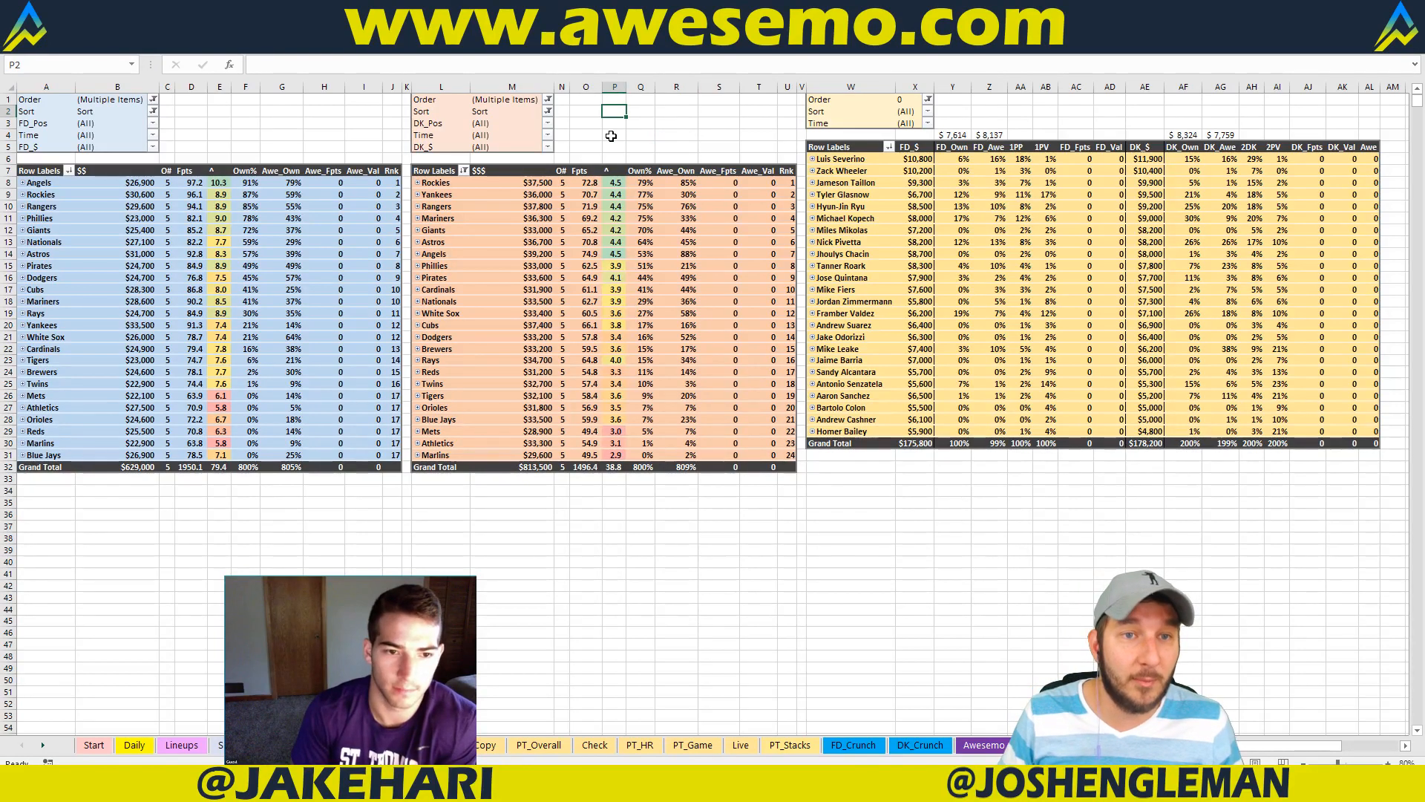
mouse_move(585, 111)
left_mouse_down()
mouse_move(759, 148)
mouse_move(587, 113)
left_mouse_up()
left_click(587, 114)
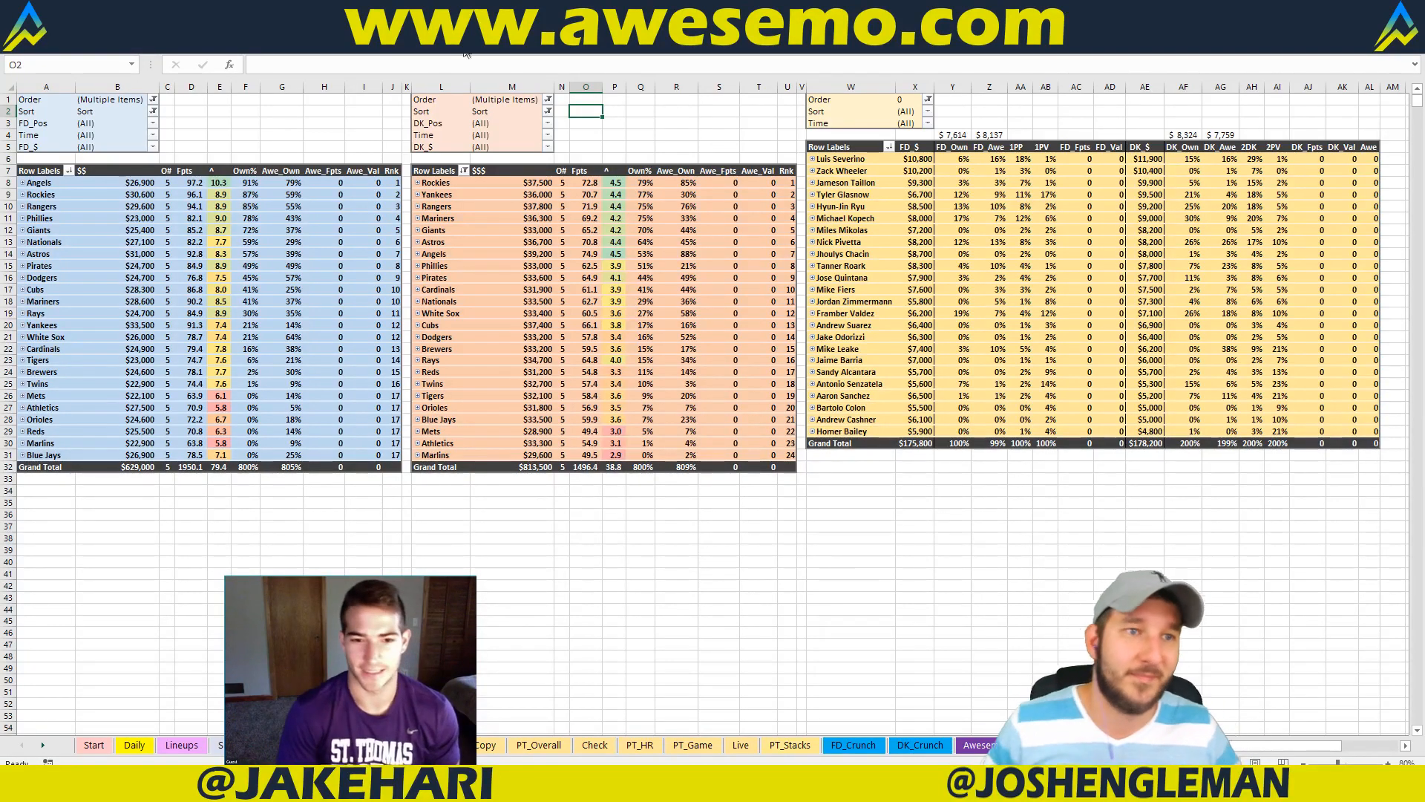
left_click(675, 135)
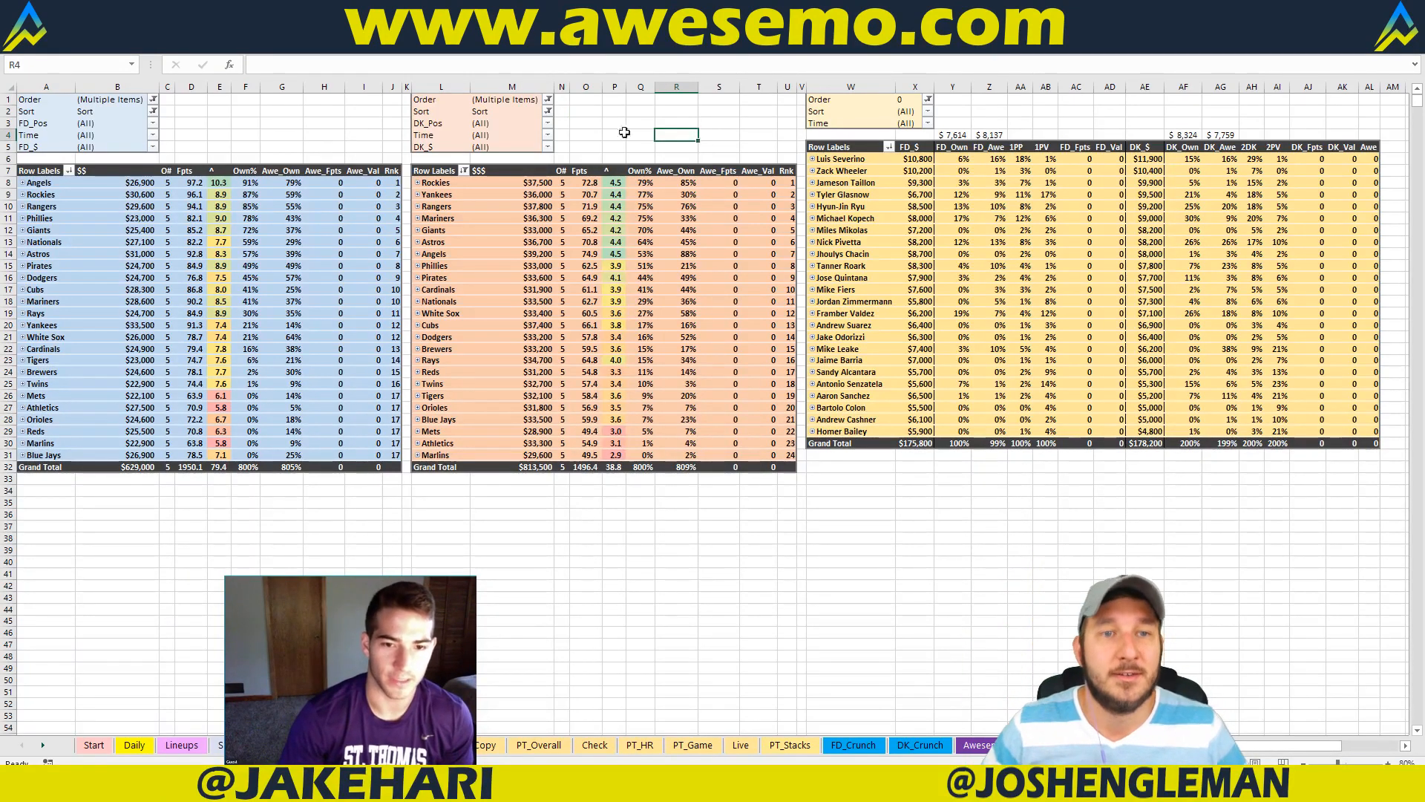
left_click_drag(587, 111, 760, 153)
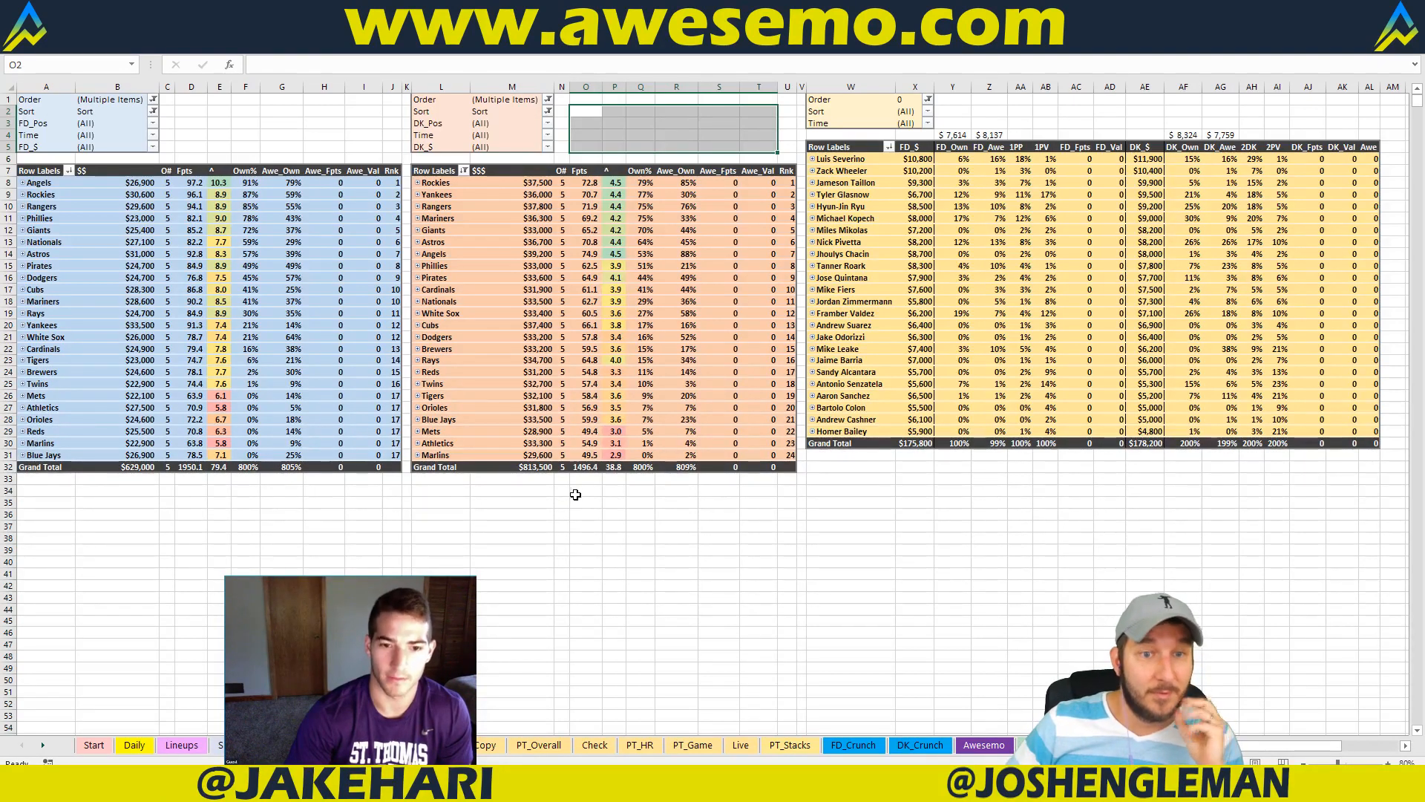
left_click_drag(576, 493, 768, 511)
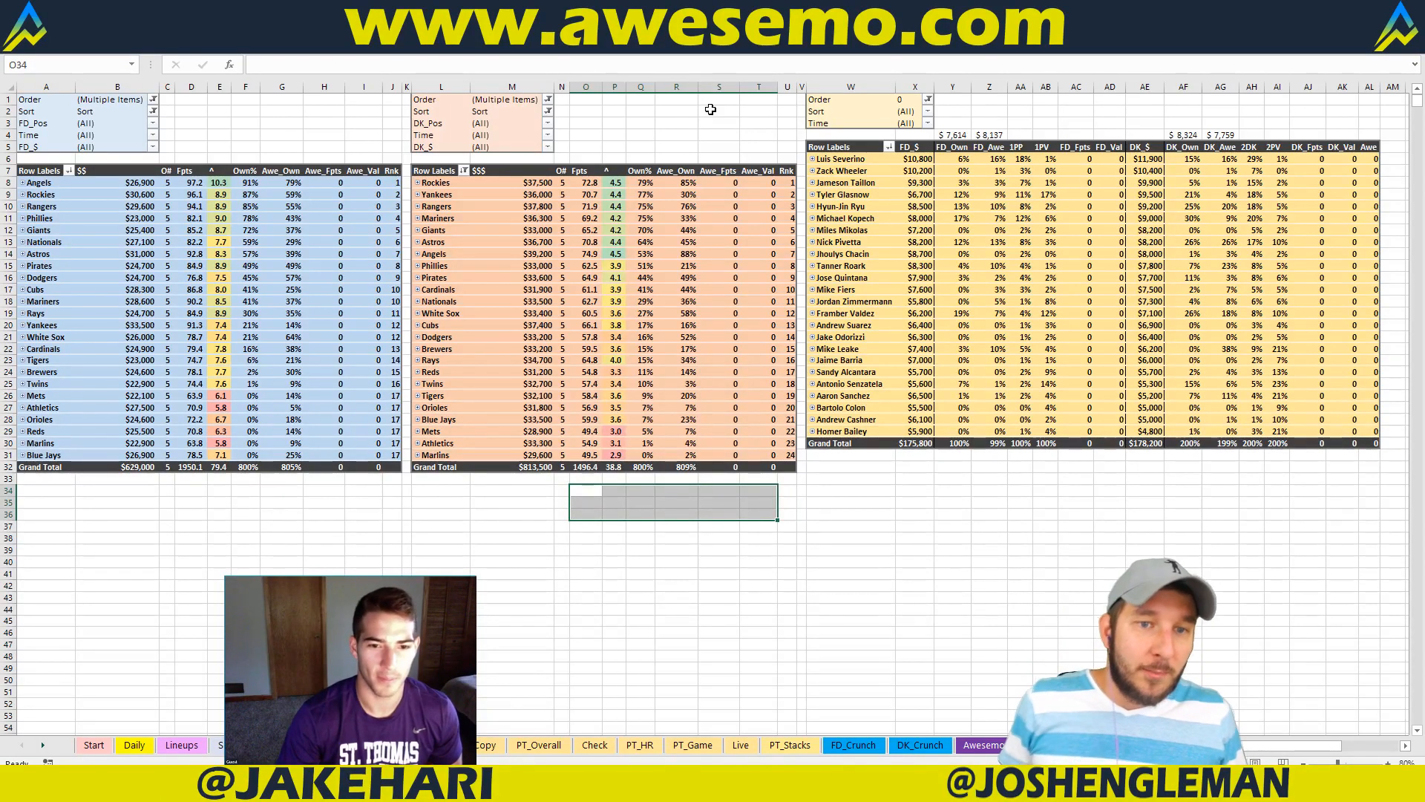
left_click(584, 110)
left_click_drag(584, 111, 746, 142)
left_click(746, 143)
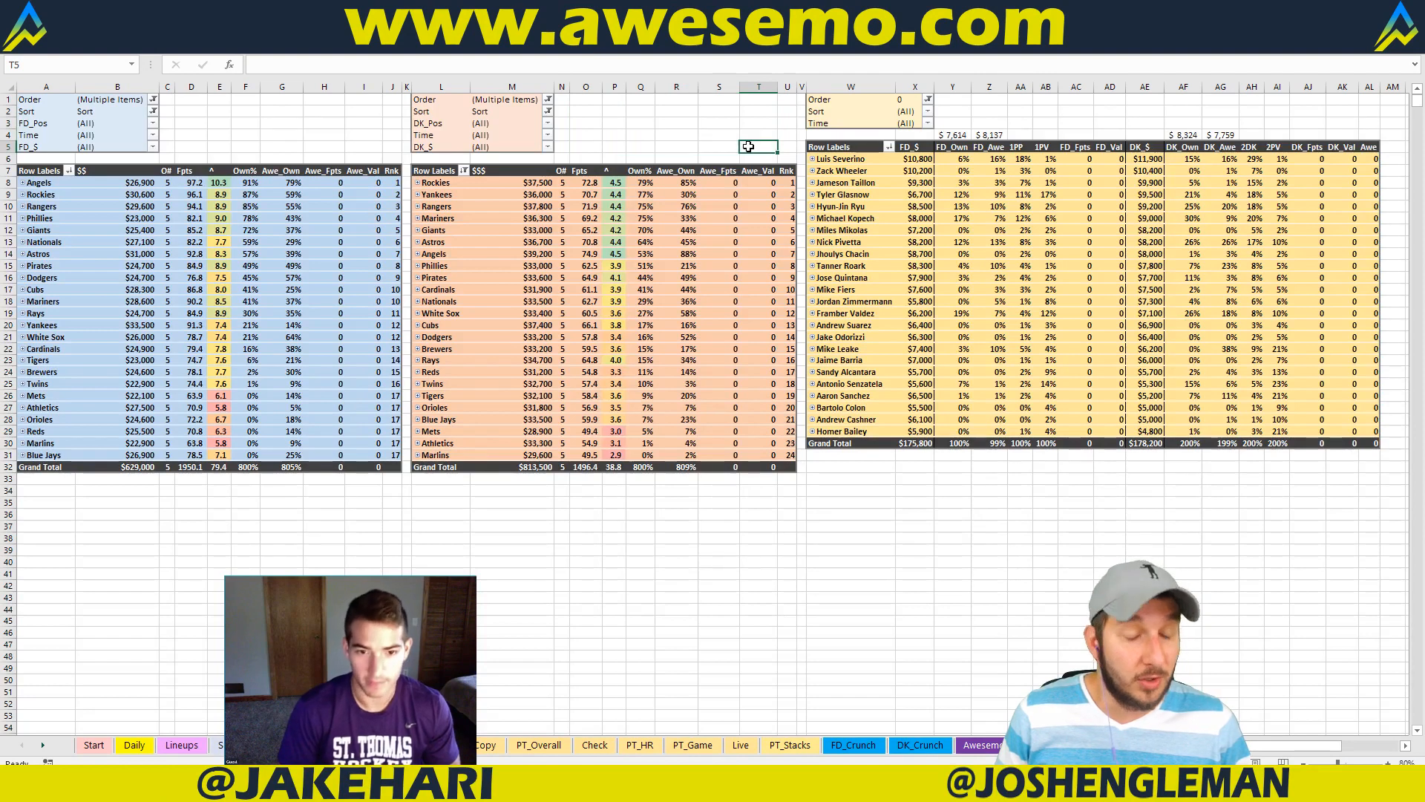